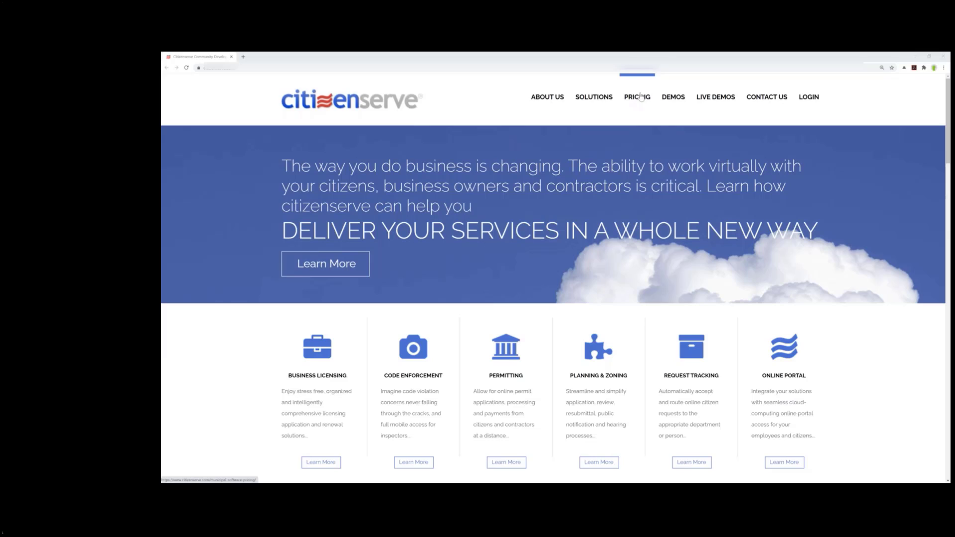
# - Open the demo pages on the Citizenserve site and search the live demos for "e-plan review"
pyautogui.click(673, 101)
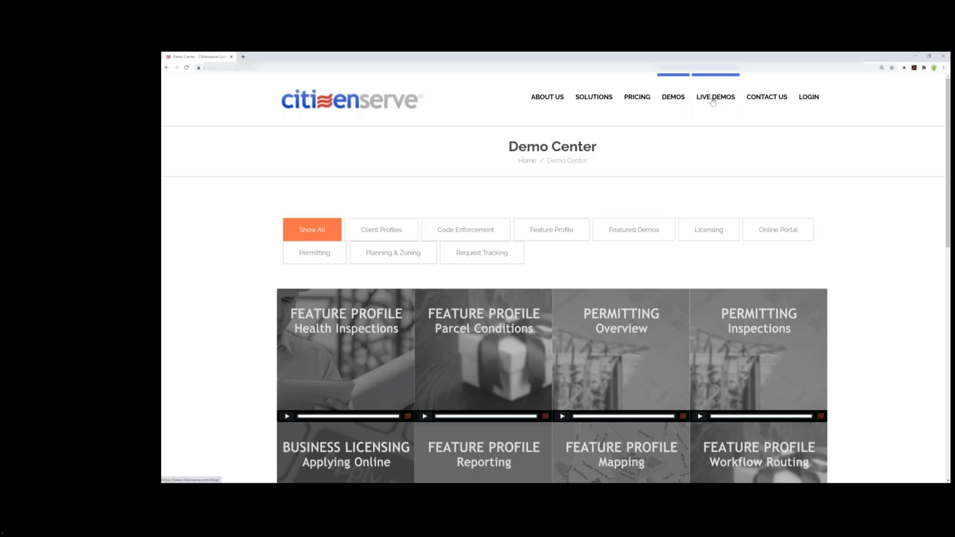
pyautogui.click(712, 102)
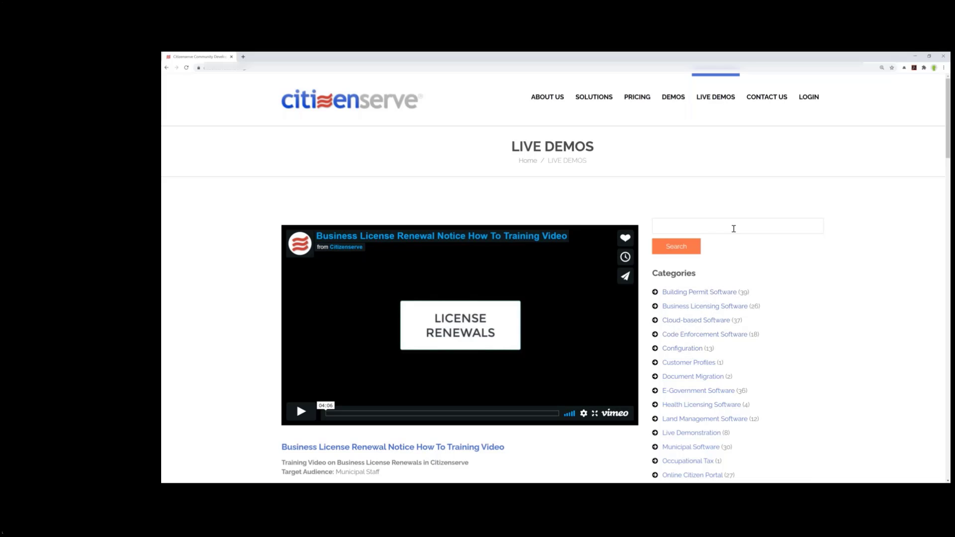
pyautogui.click(734, 225)
pyautogui.write('e-p')
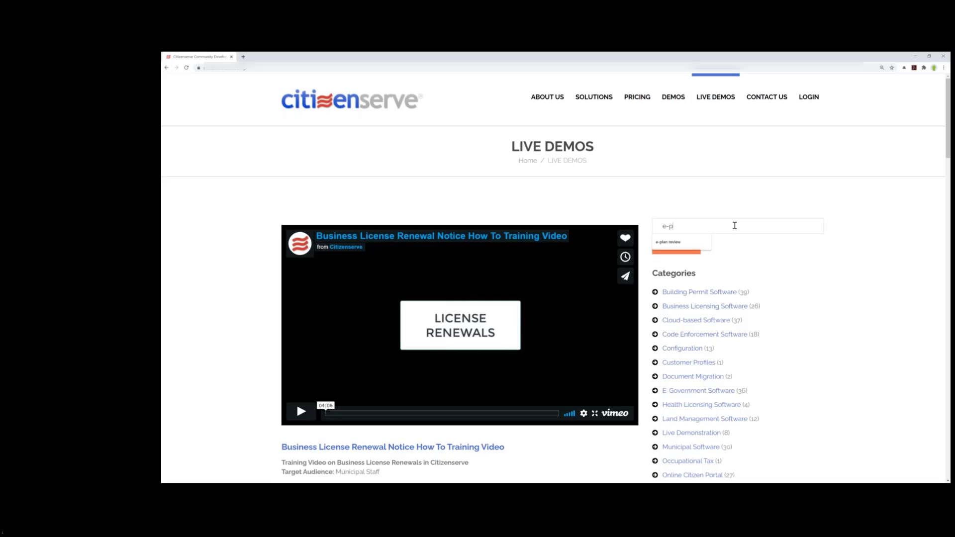
pyautogui.write('lan review')
pyautogui.press('Return')
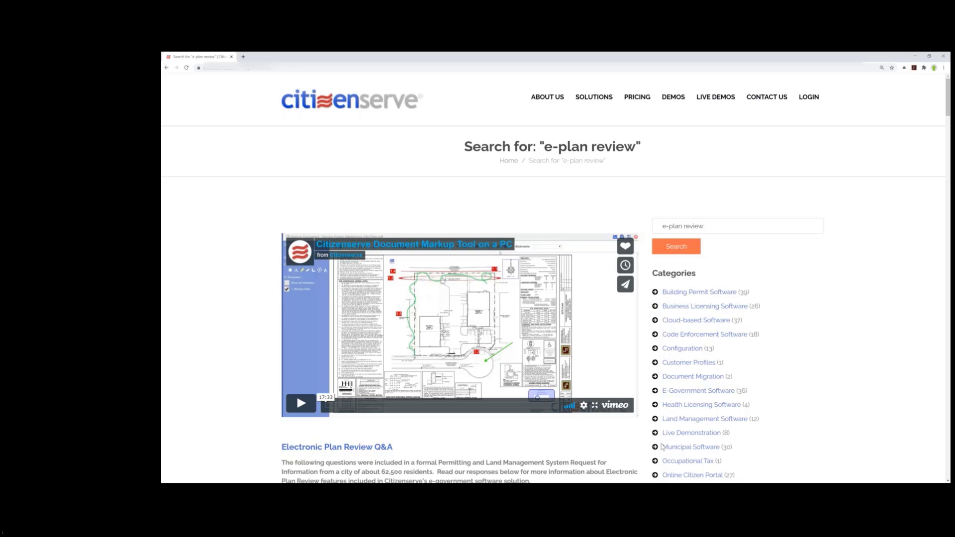
# - Return to the Citizenserve home page and switch to the Town of Buena Vista online portal
pyautogui.hotkey('alt', 'Tab')
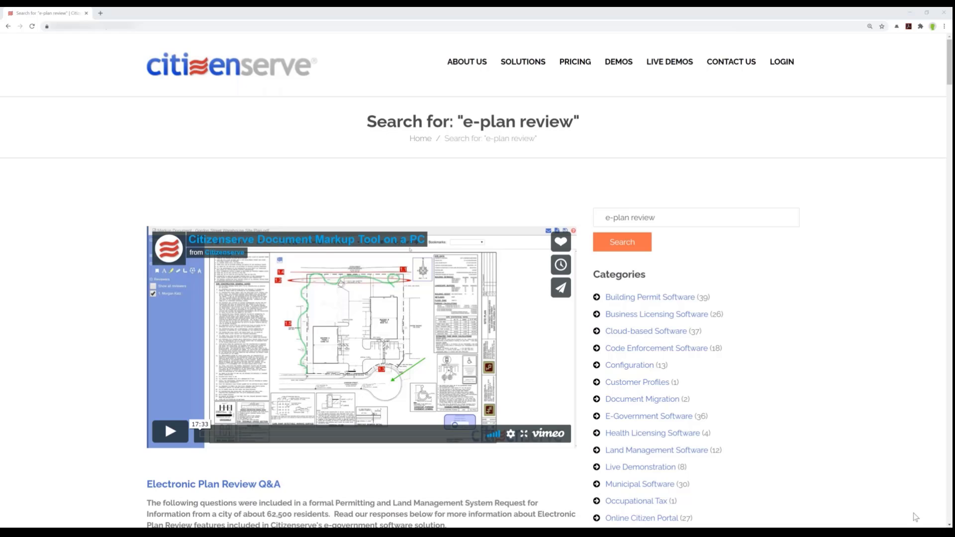
pyautogui.click(204, 73)
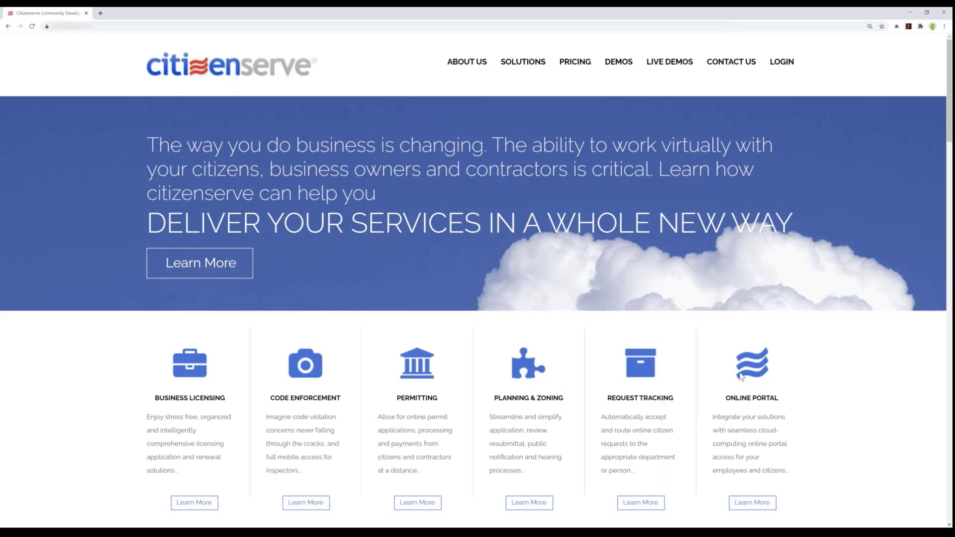
pyautogui.click(909, 13)
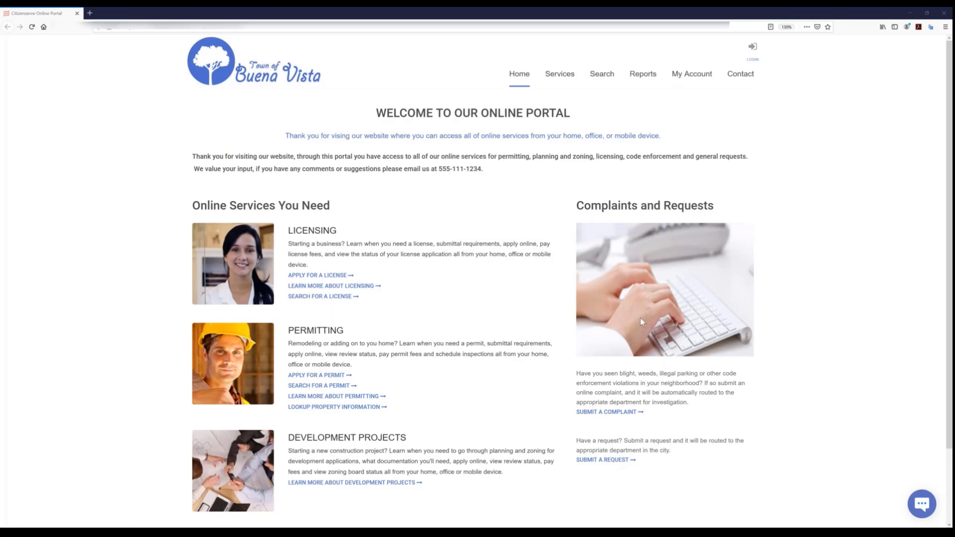
# - Open the portal's Permits service page and its guidance on whether a permit is needed
pyautogui.moveTo(568, 78)
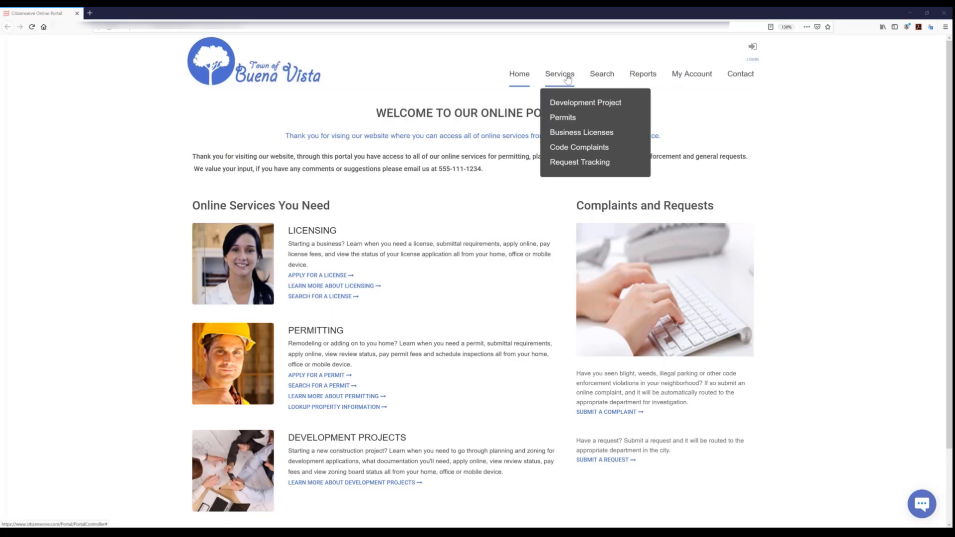
pyautogui.click(572, 123)
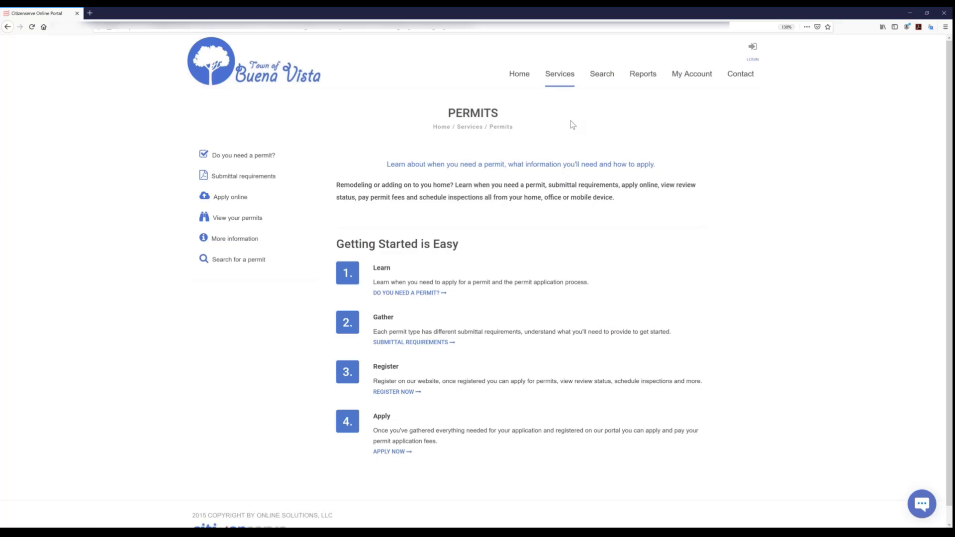
pyautogui.click(406, 297)
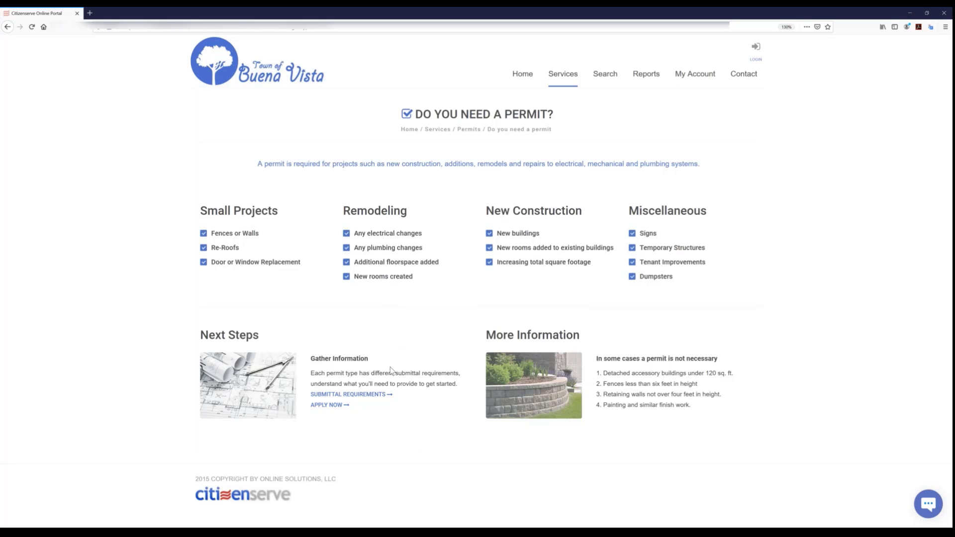
# - Open the permit submittal requirements, view the Building Permit Overview document and close it
pyautogui.click(342, 396)
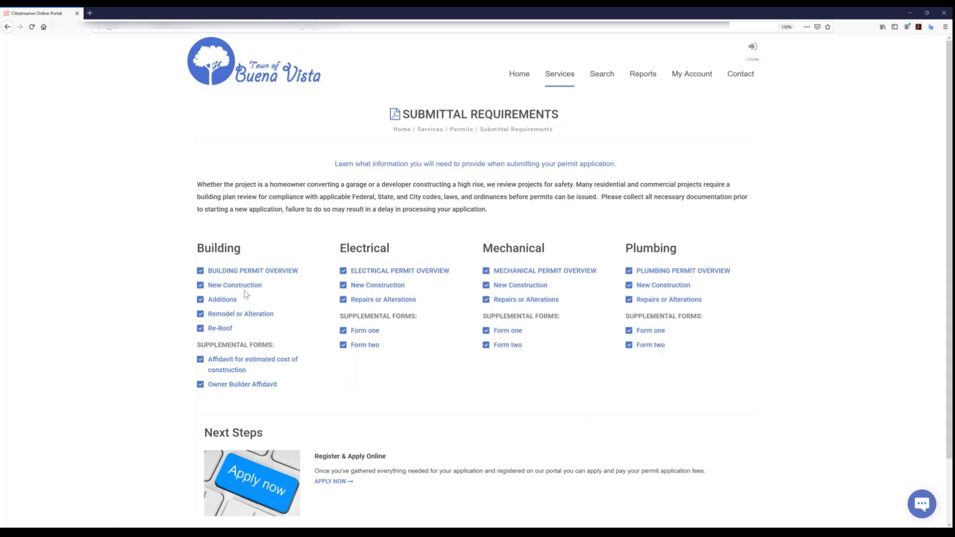
pyautogui.click(258, 273)
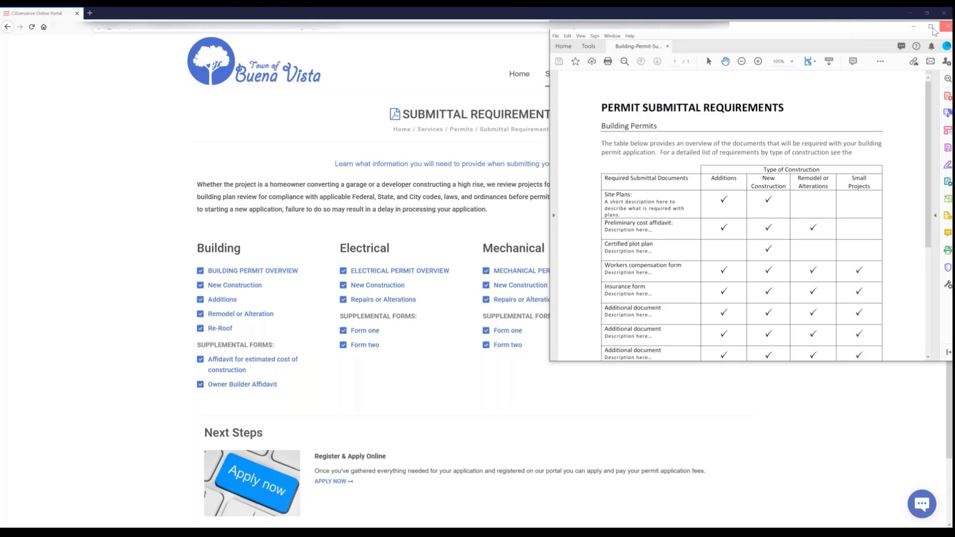
pyautogui.click(947, 28)
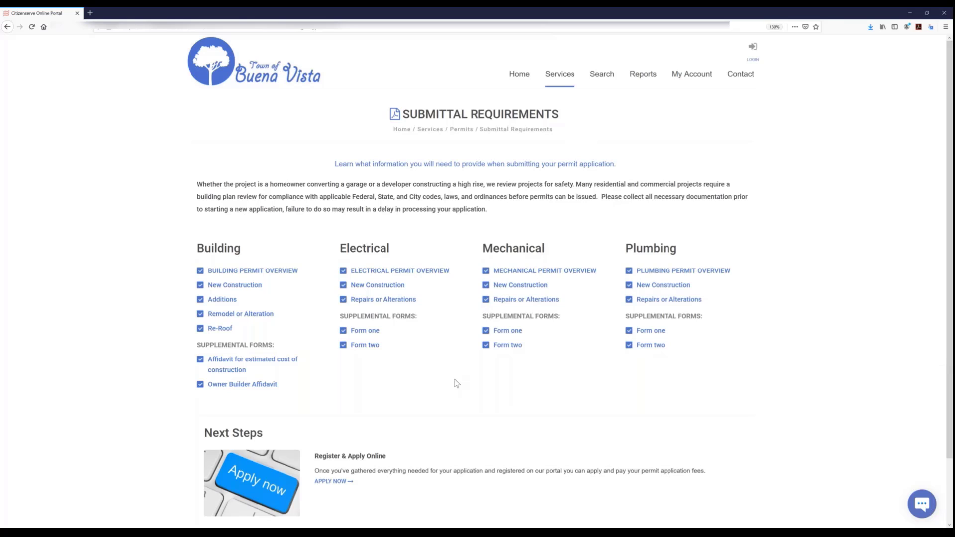
# - Search the portal for files of type Permits without entering any further criteria
pyautogui.click(338, 485)
pyautogui.click(602, 77)
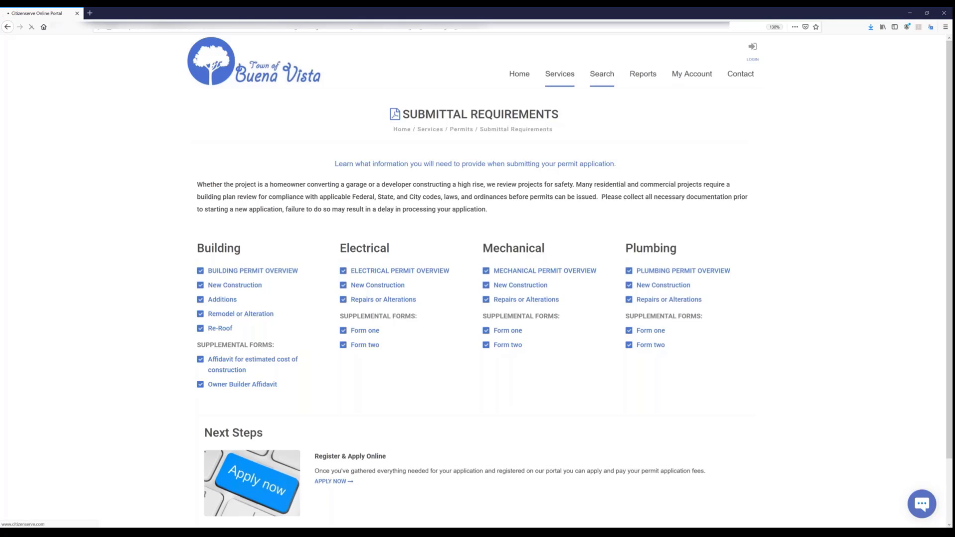
pyautogui.click(364, 192)
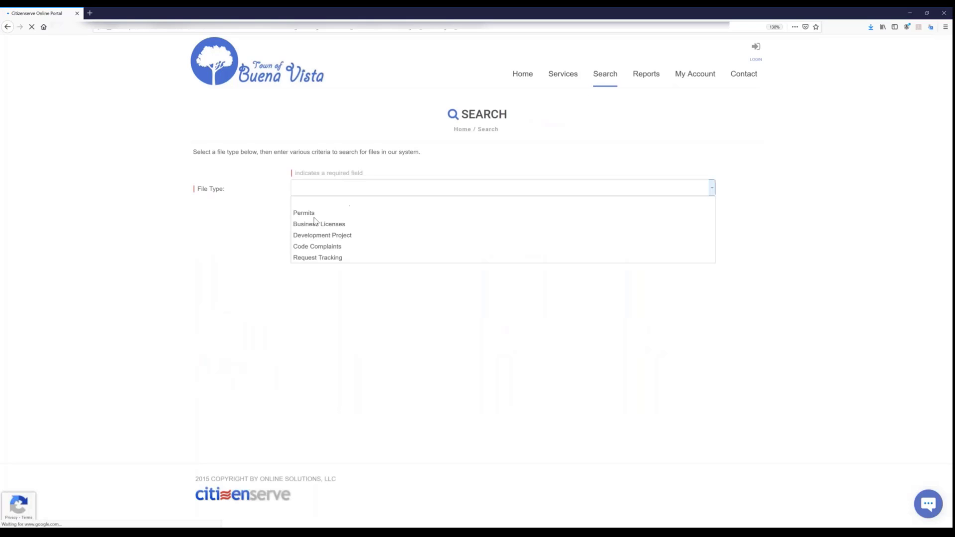
pyautogui.click(313, 213)
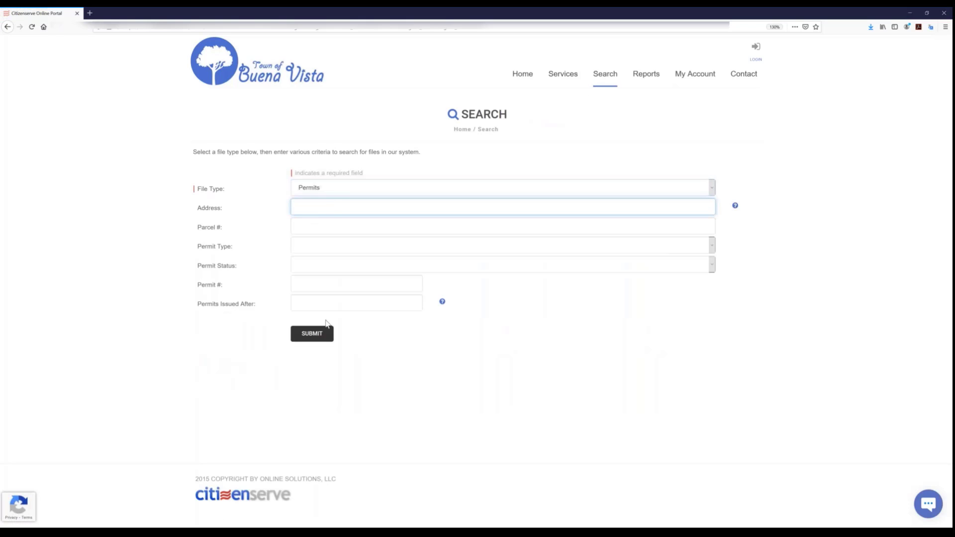
pyautogui.click(322, 333)
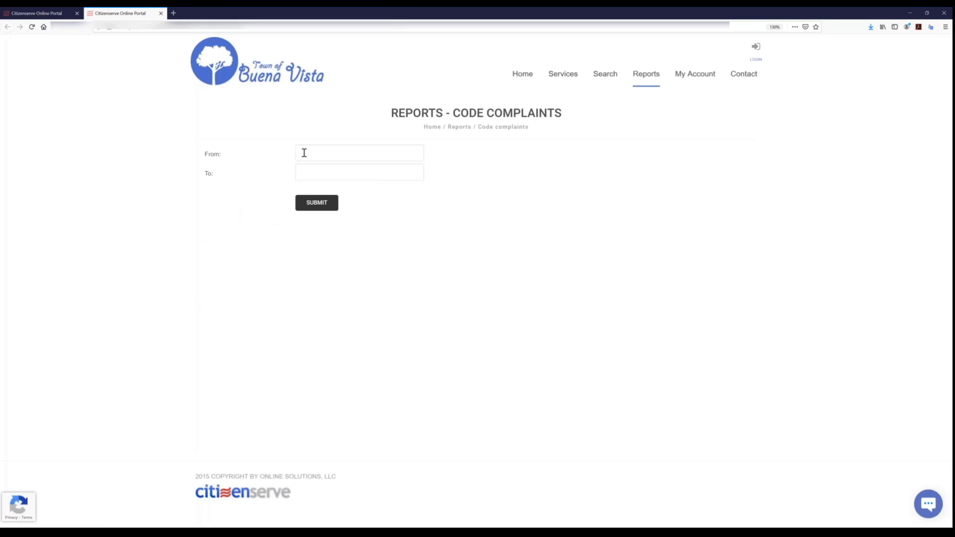
# - Run the code complaints map report from 01/01/2019 to today's date
pyautogui.click(307, 153)
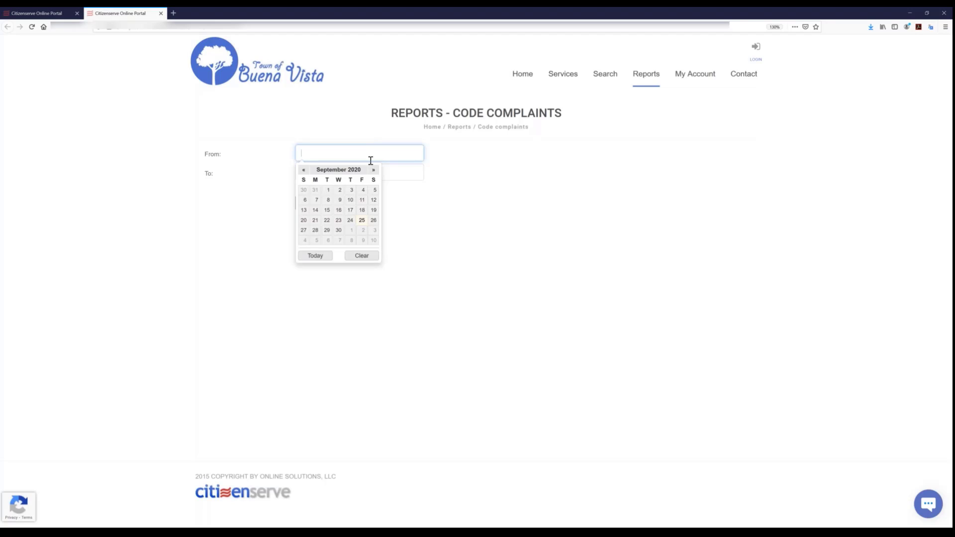
pyautogui.write('01/01/')
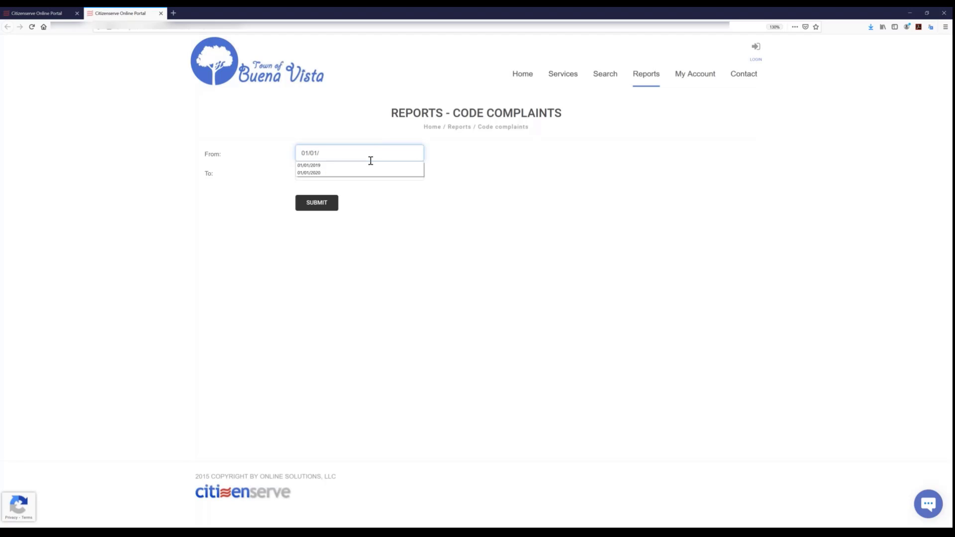
pyautogui.write('2019')
pyautogui.click(356, 174)
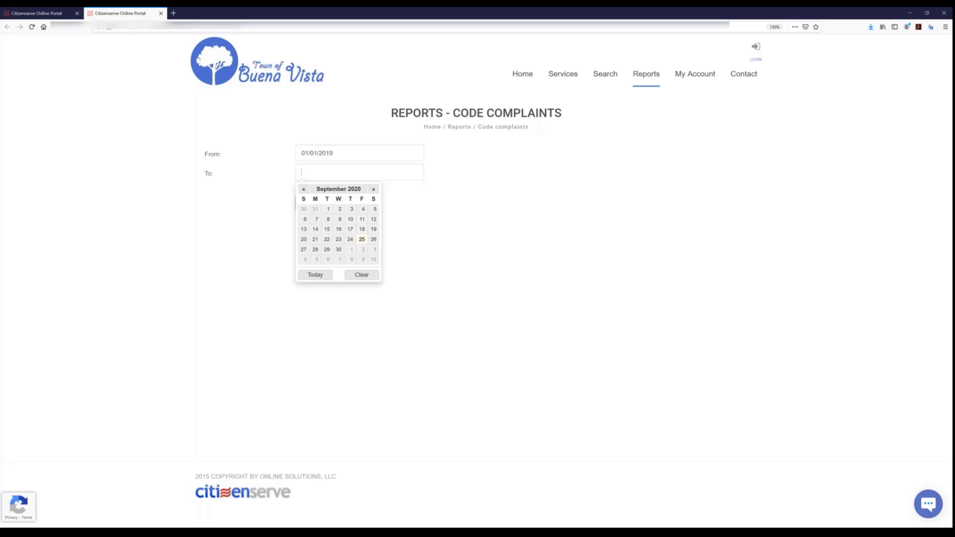
pyautogui.click(317, 275)
pyautogui.click(318, 203)
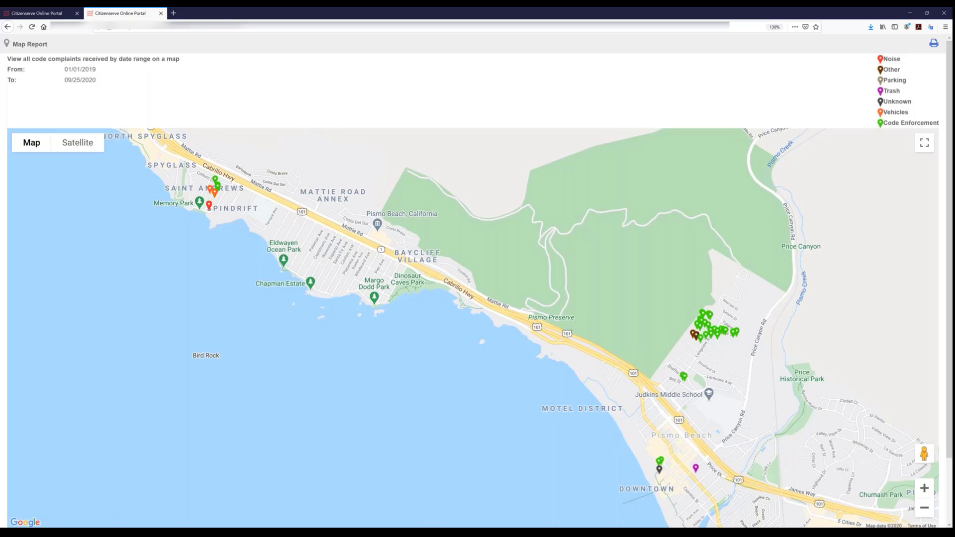
# - Show the code complaints map as satellite imagery and zoom in on the complaint markers near Spindrift
pyautogui.moveTo(473, 331); pyautogui.dragTo(679, 451)
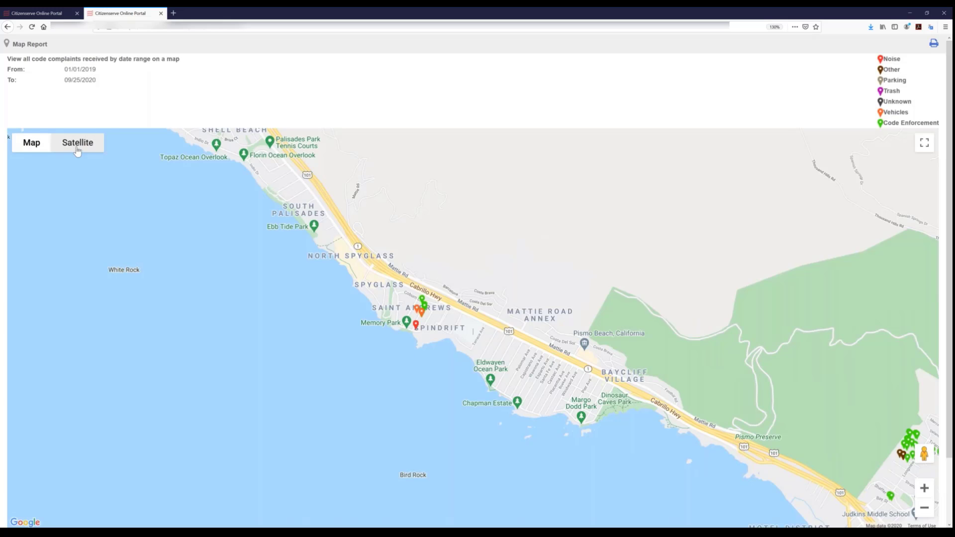
pyautogui.moveTo(78, 150)
pyautogui.click(77, 144)
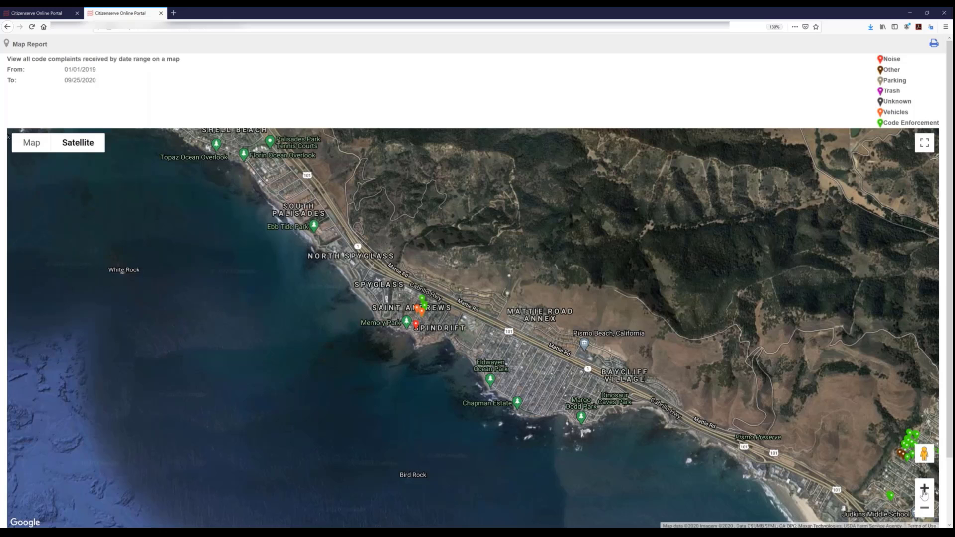
pyautogui.click(924, 490)
# - Look around Shoreline Dr in Street View near the complaint markers, and close the map report
pyautogui.moveTo(923, 454); pyautogui.dragTo(192, 326)
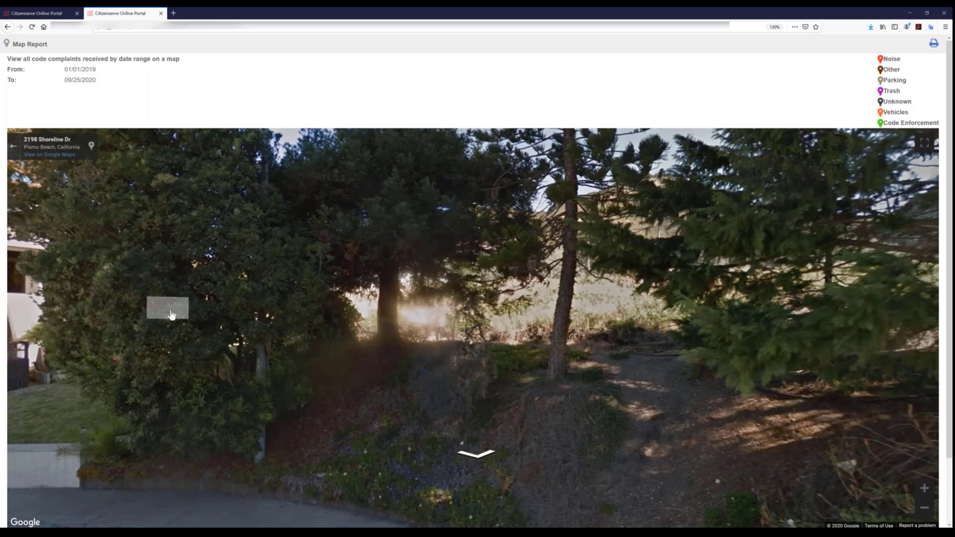
pyautogui.click(171, 315)
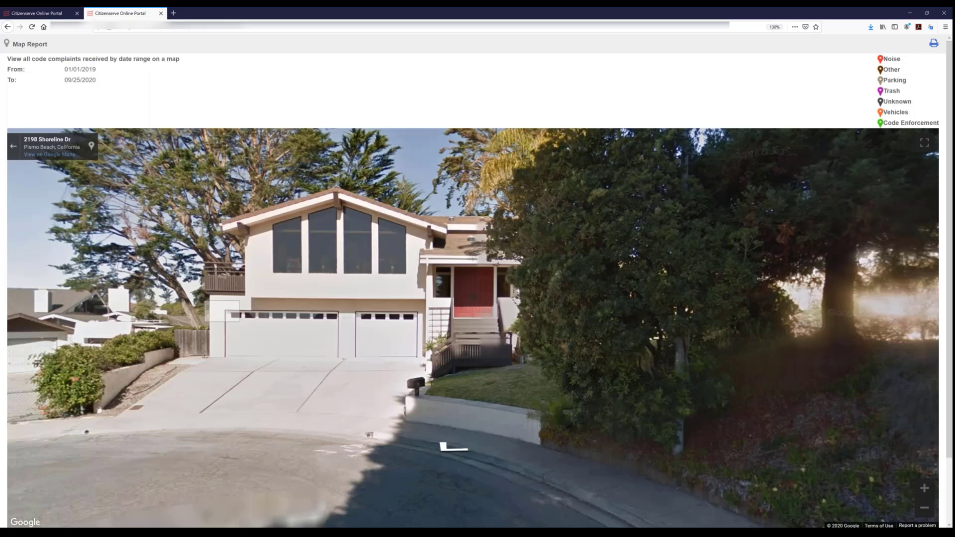
pyautogui.moveTo(223, 312); pyautogui.dragTo(648, 318)
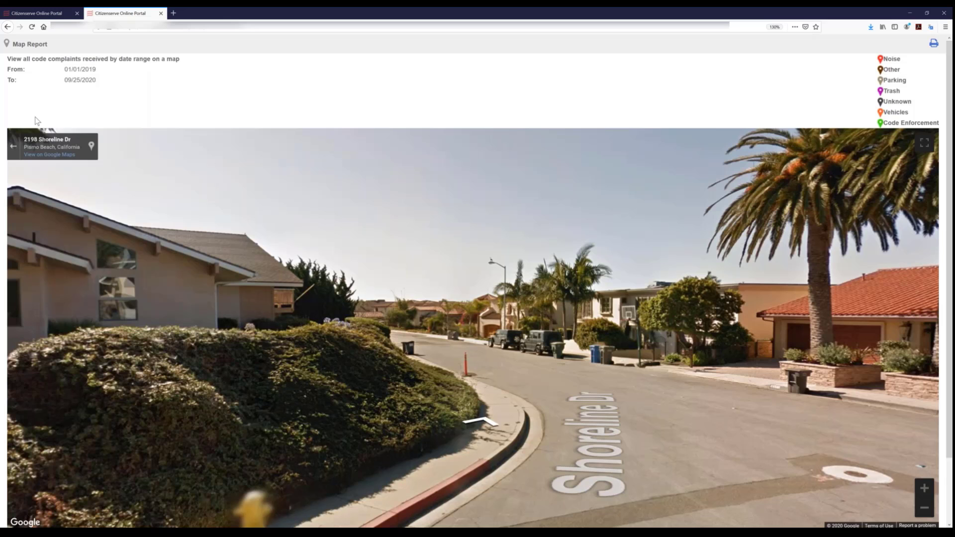
pyautogui.click(16, 145)
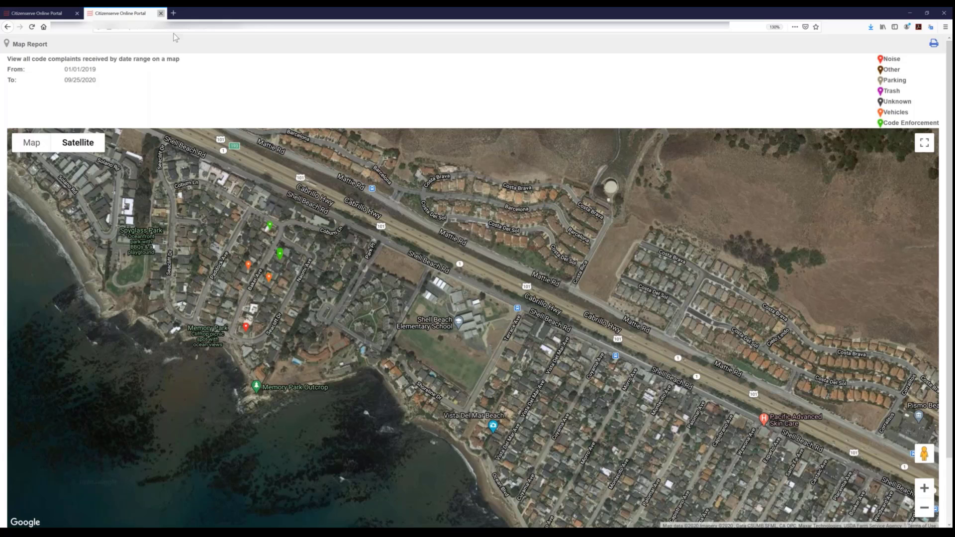
pyautogui.click(160, 13)
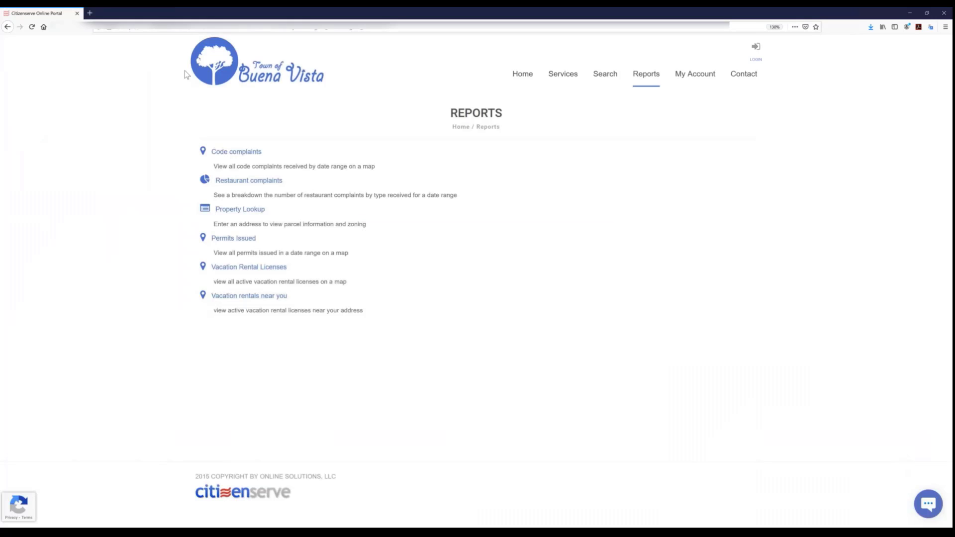
# - View the portal's account login page and the departments' contact information
pyautogui.click(703, 79)
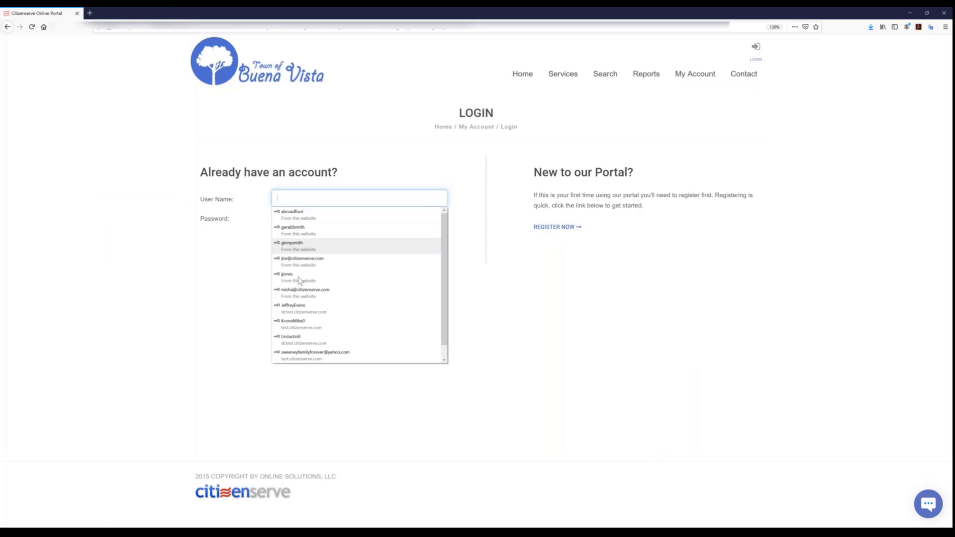
pyautogui.click(339, 394)
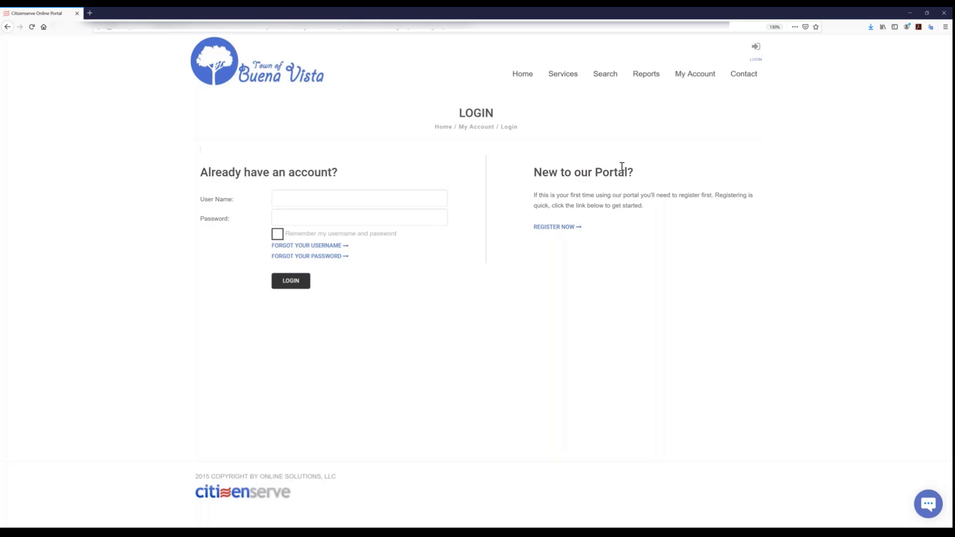
pyautogui.click(745, 74)
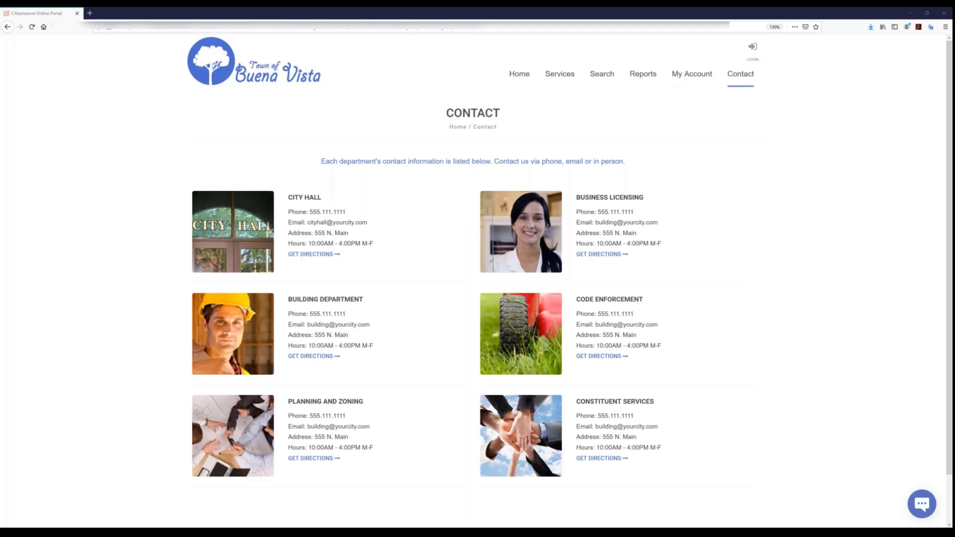
# - Start a citizenserve support chat, providing the user's name and e-mail address
pyautogui.click(922, 505)
pyautogui.click(783, 434)
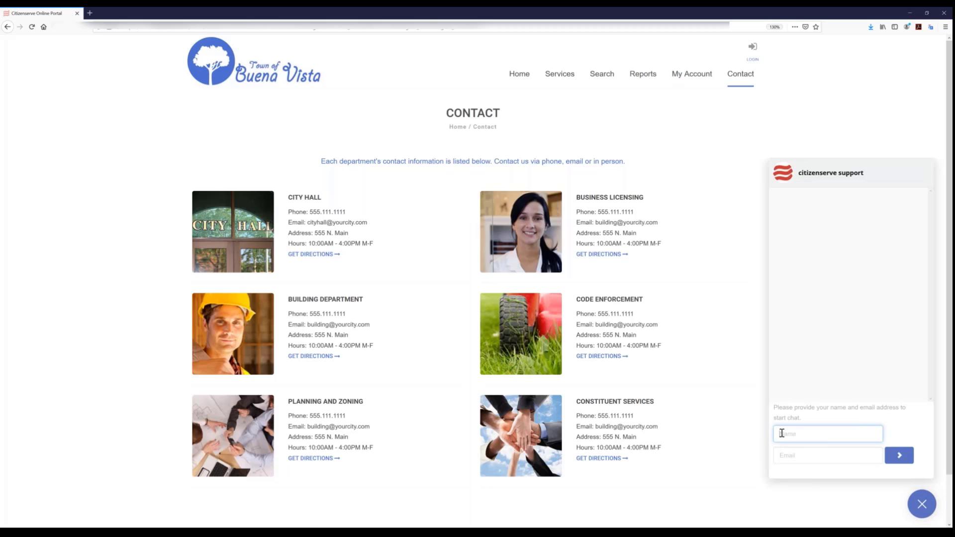
pyautogui.write('Misha')
pyautogui.press('Tab')
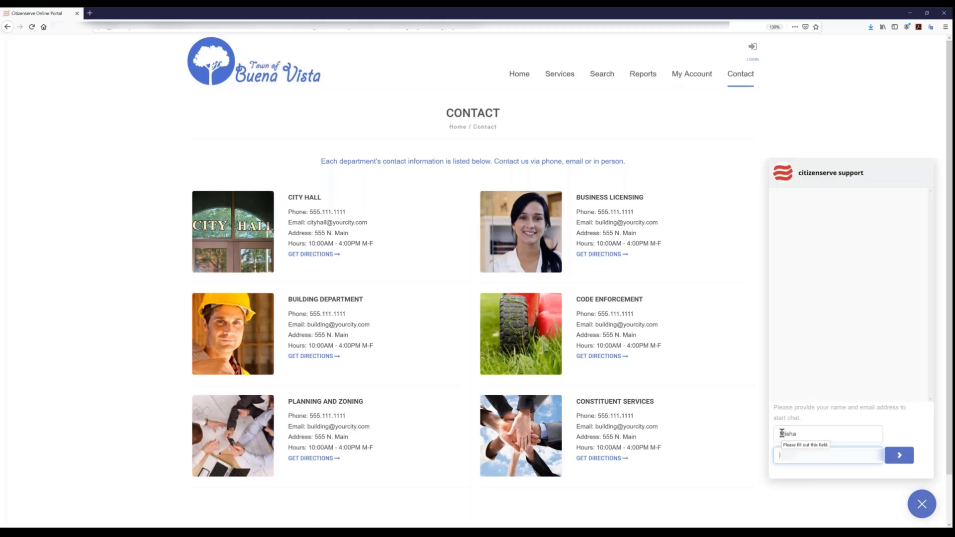
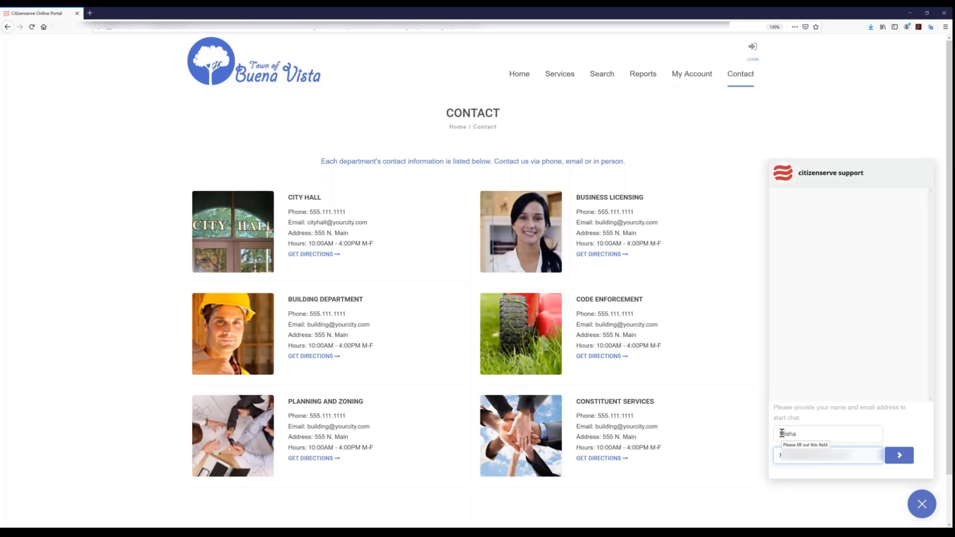
pyautogui.click(899, 455)
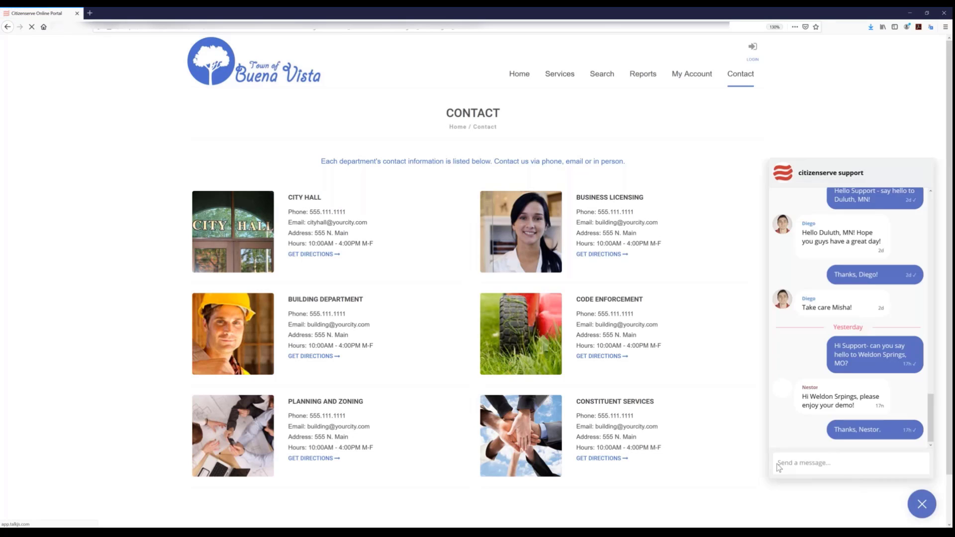
# - Send the support chat message "Hello support - can you say hello to Brockton, MA?"
pyautogui.click(832, 466)
pyautogui.write('Hel')
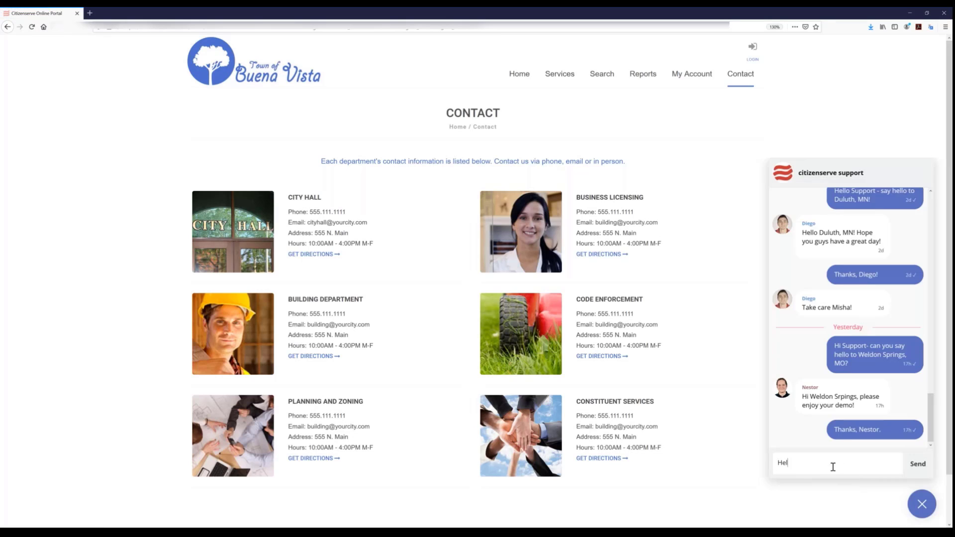
pyautogui.write('lo support - can you say hello to Brockton, MA')
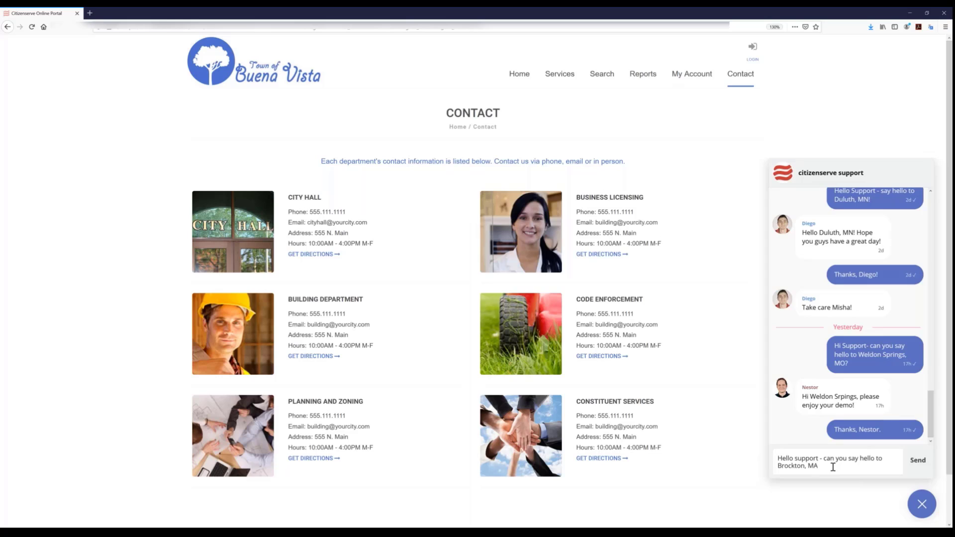
pyautogui.press('Return')
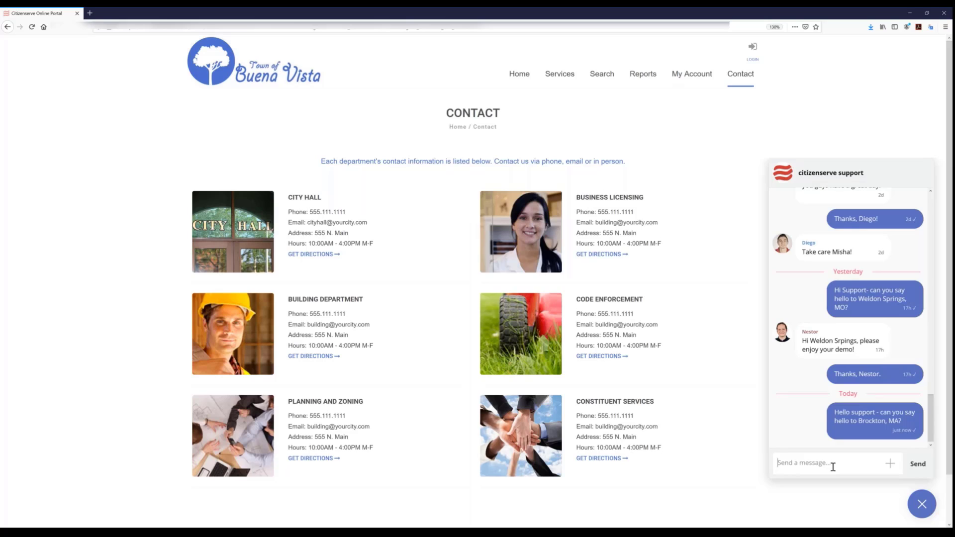
pyautogui.click(832, 461)
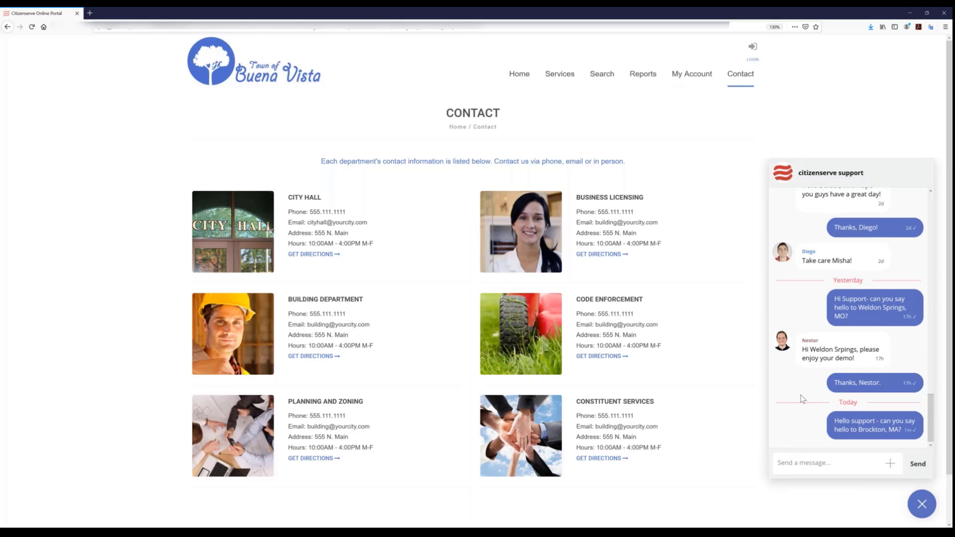
# - Look over the rest of the department contact page and close the support chat
pyautogui.scroll(-1, 816, 375)
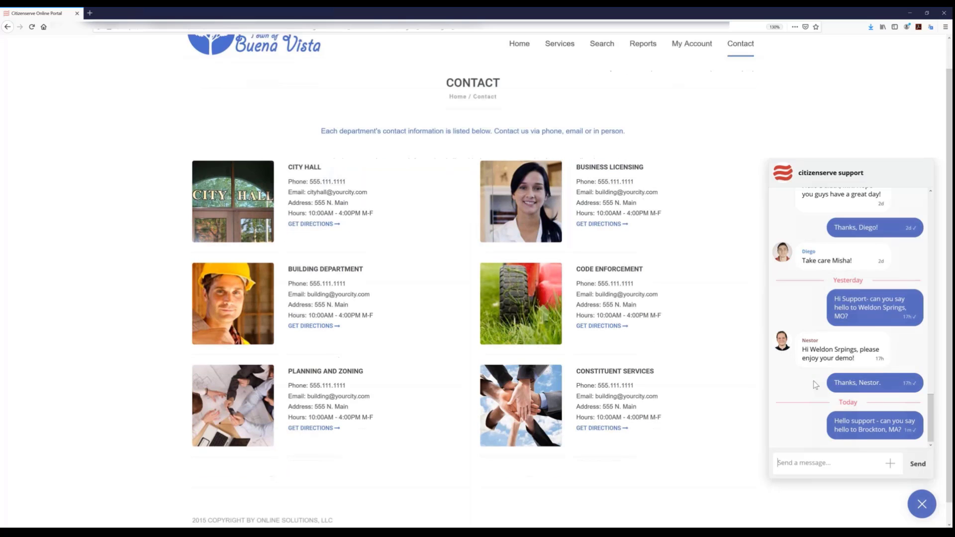
pyautogui.scroll(-1, 816, 385)
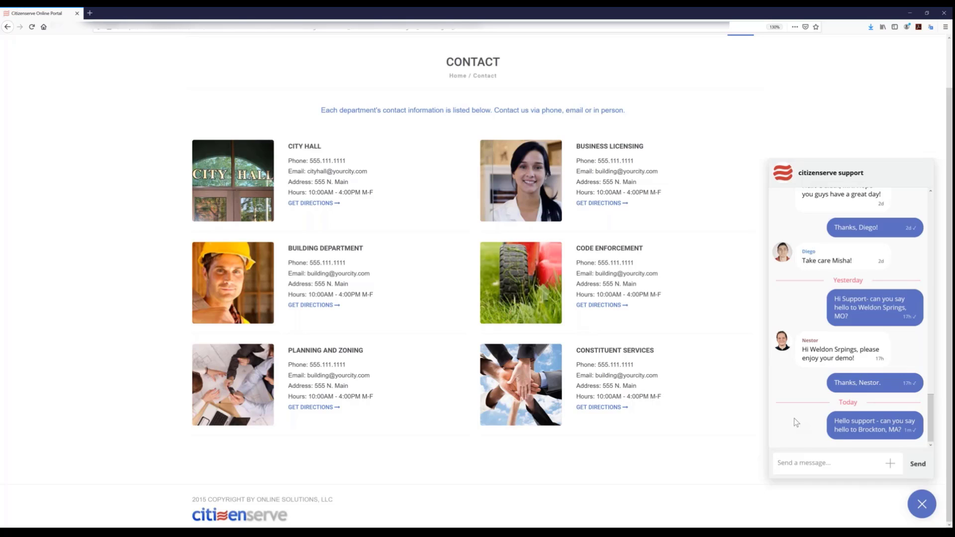
pyautogui.click(920, 506)
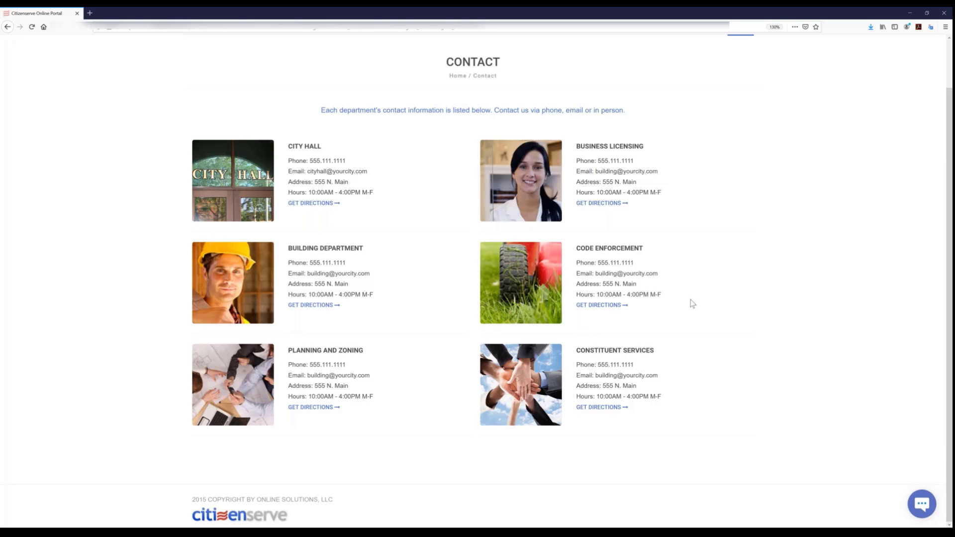
pyautogui.scroll(1, 692, 304)
pyautogui.scroll(2, 691, 304)
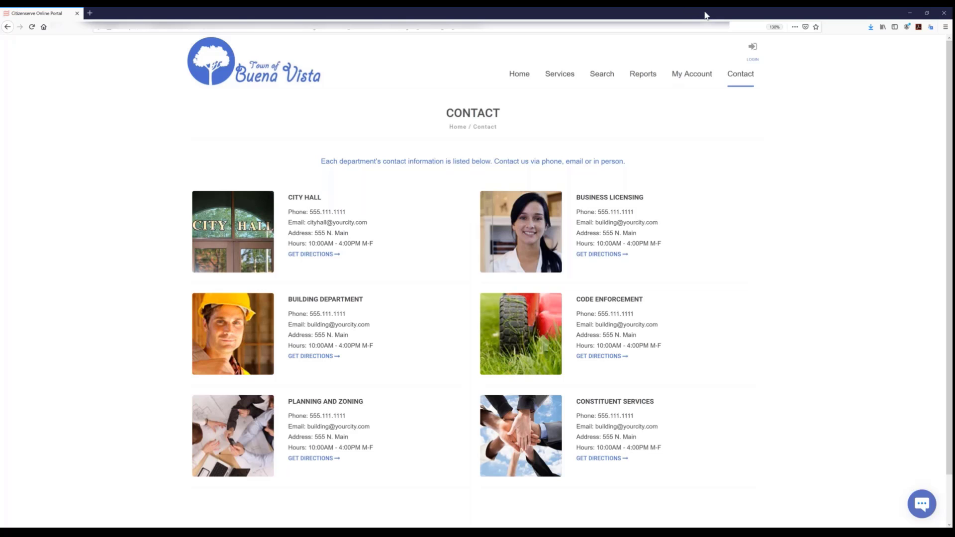
# - Restore the browser to a narrow phone-width window and stretch it to the full height of the screen
pyautogui.moveTo(690, 14); pyautogui.dragTo(446, 52)
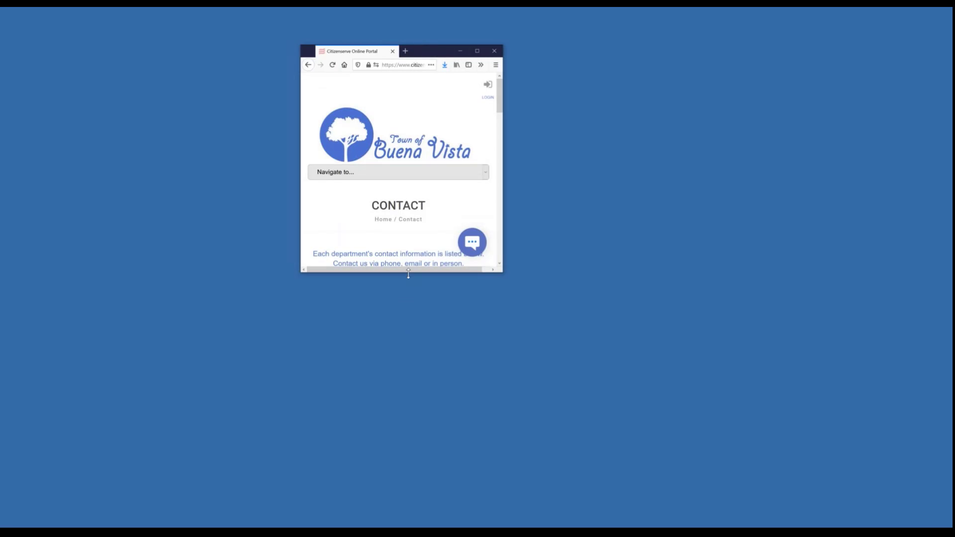
pyautogui.moveTo(409, 276); pyautogui.dragTo(409, 532)
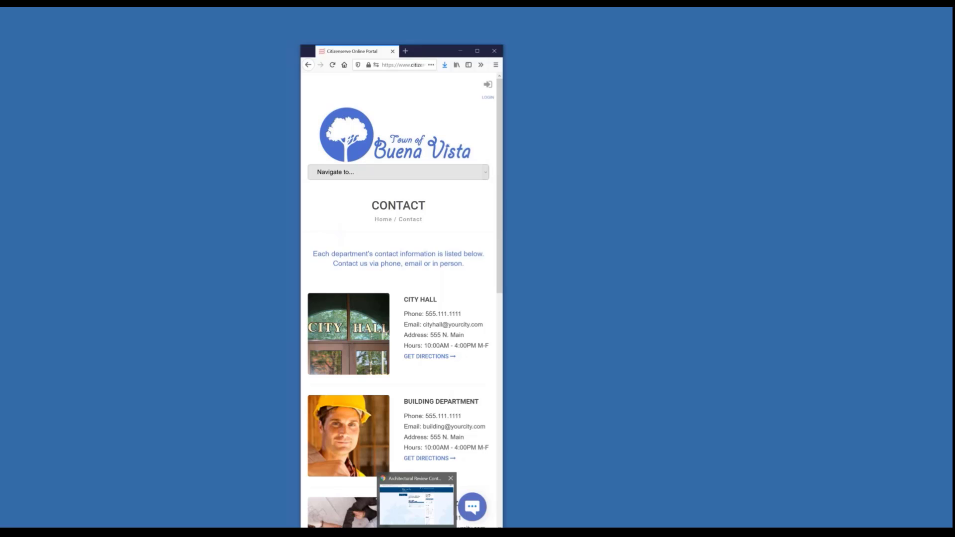
pyautogui.click(417, 533)
pyautogui.click(910, 12)
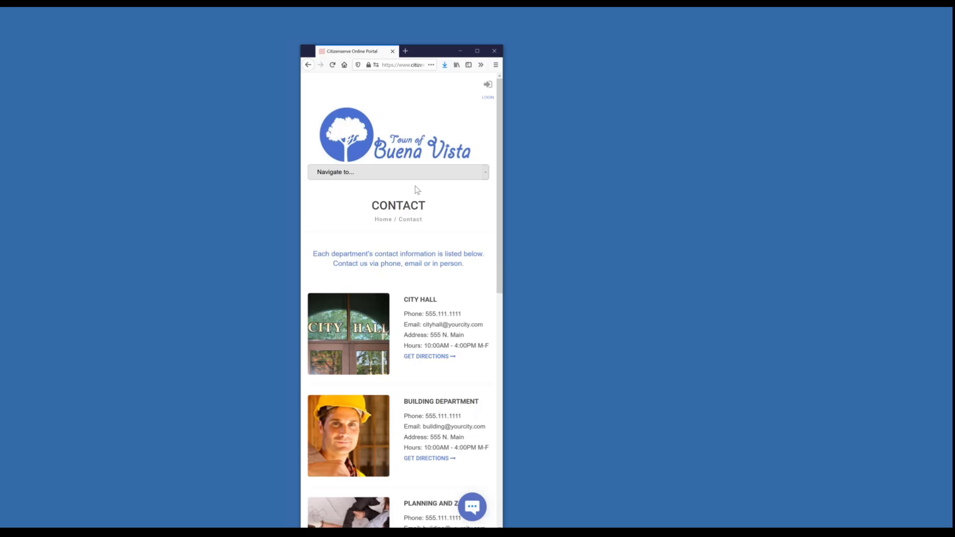
# - Open the Permits page from the phone layout's navigation list and look through its getting-started instructions
pyautogui.click(424, 172)
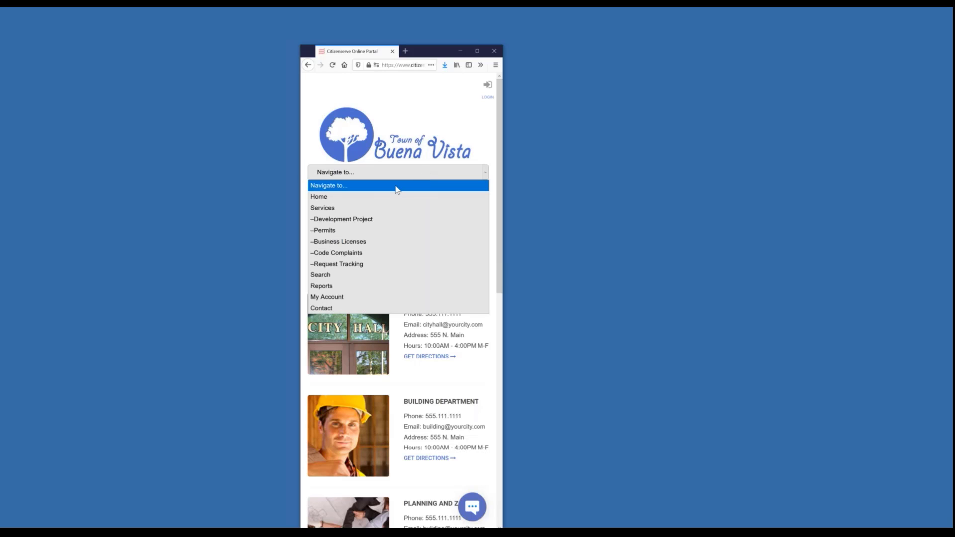
pyautogui.click(321, 231)
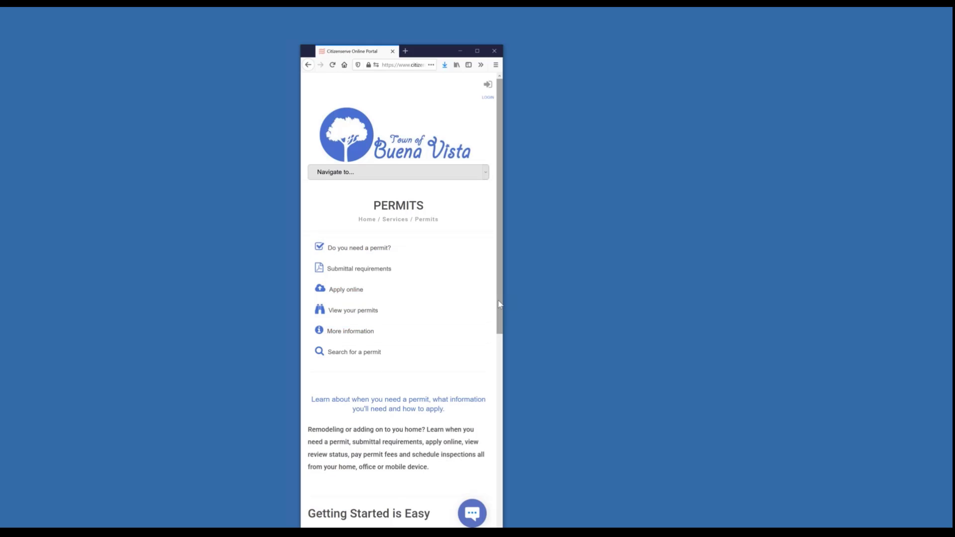
pyautogui.scroll(-6, 499, 318)
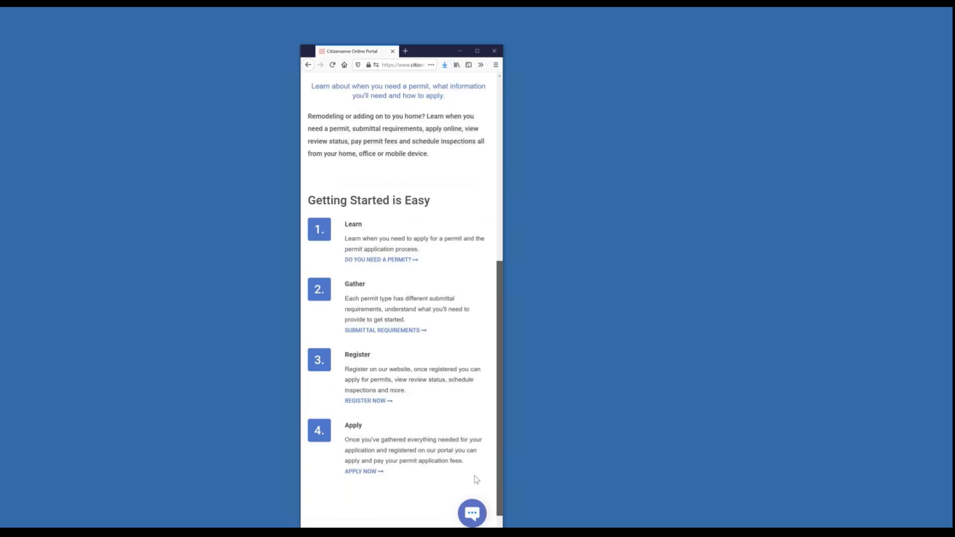
pyautogui.scroll(6, 485, 433)
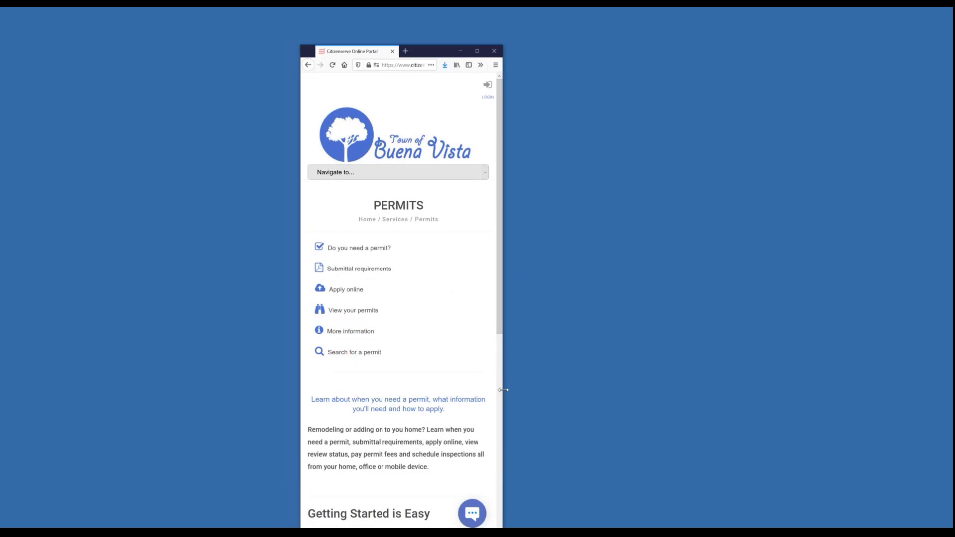
# - Widen the window to tablet width, open the My Account login page, and maximize the browser
pyautogui.moveTo(546, 390); pyautogui.dragTo(672, 390)
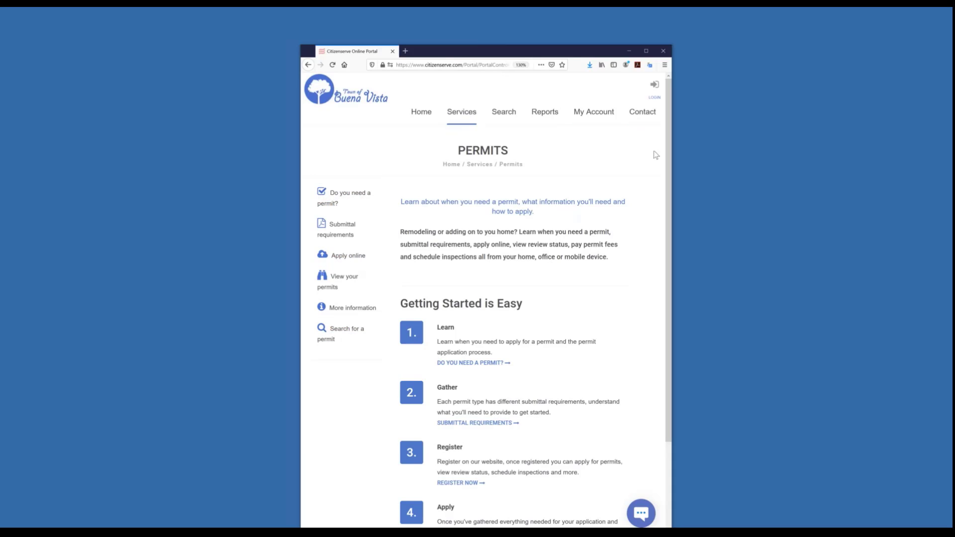
pyautogui.click(586, 117)
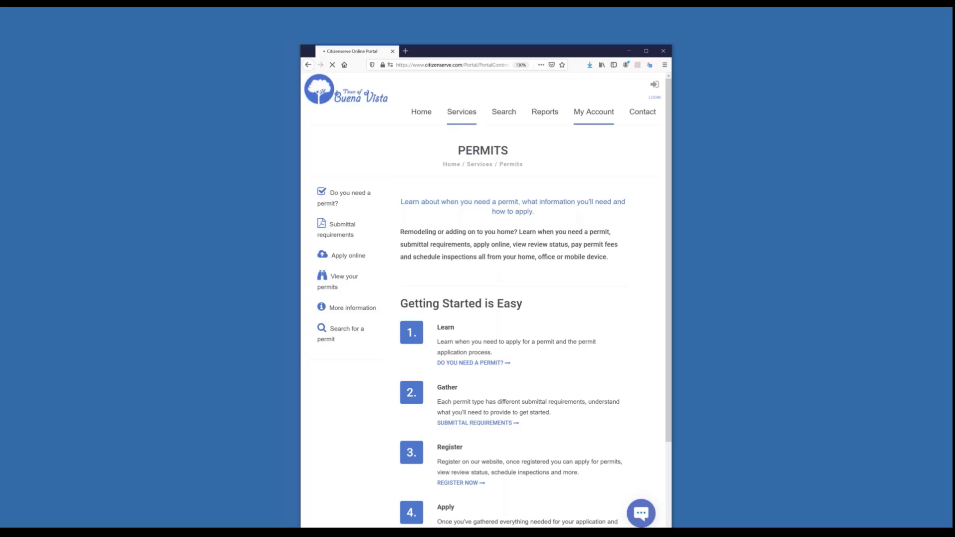
pyautogui.click(646, 50)
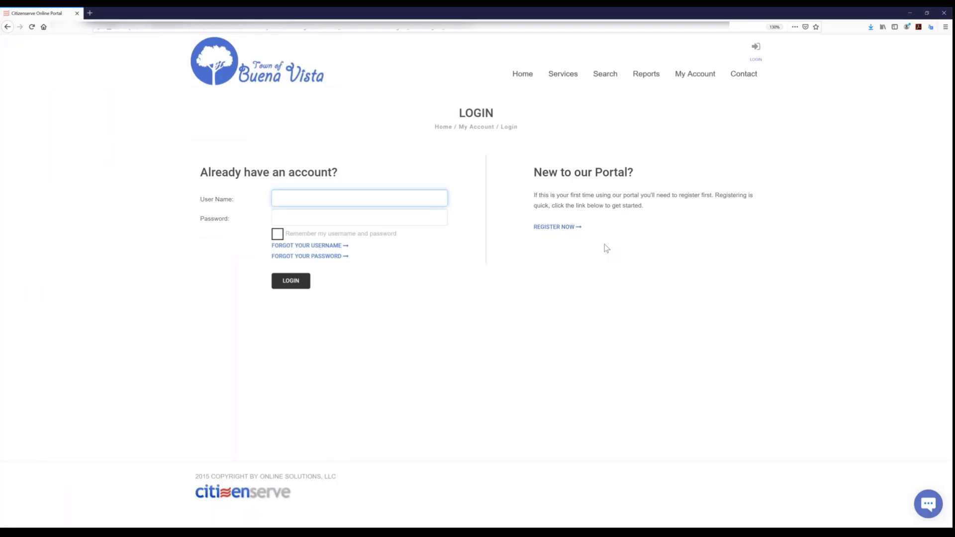
# - Open the new-account registration form, preview the Anonymous type's fields, and set the registration type to Contractor
pyautogui.click(564, 230)
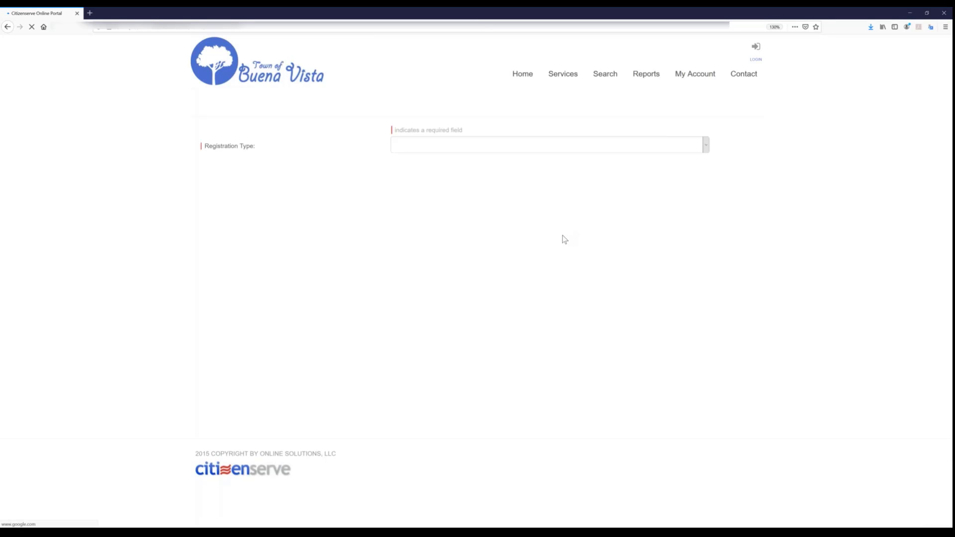
pyautogui.click(470, 150)
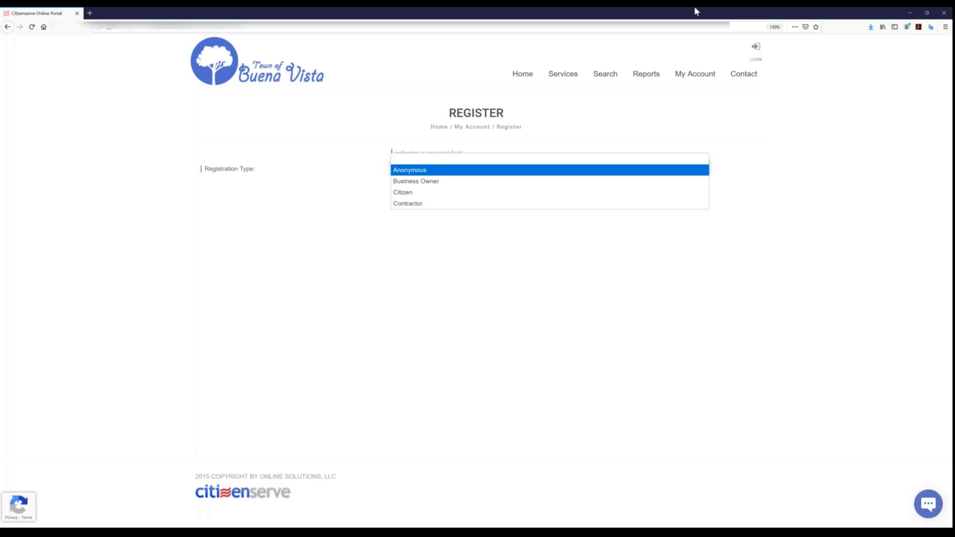
pyautogui.click(411, 170)
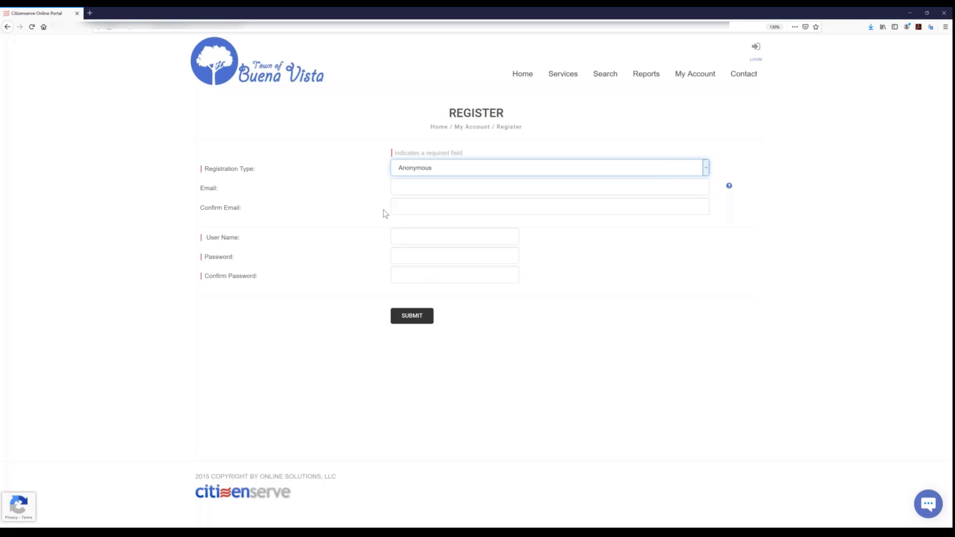
pyautogui.click(439, 175)
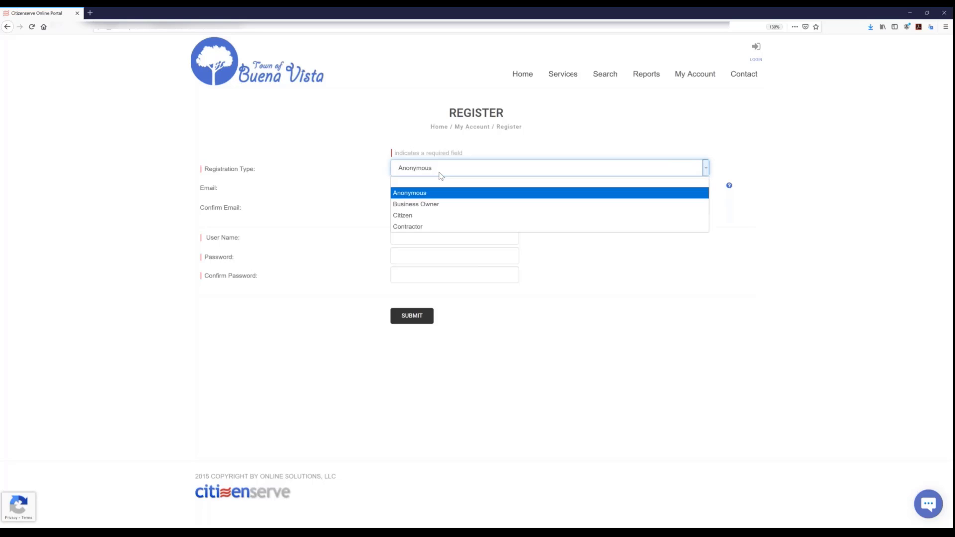
pyautogui.click(414, 228)
# - Enter the contractor's e-mail address and copy it into the e-mail confirmation field
pyautogui.click(408, 187)
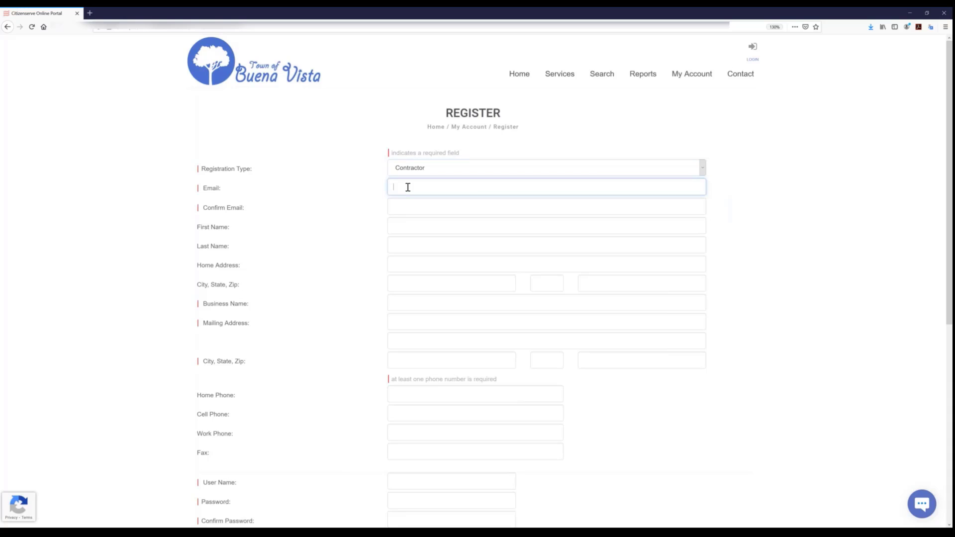
pyautogui.write('r')
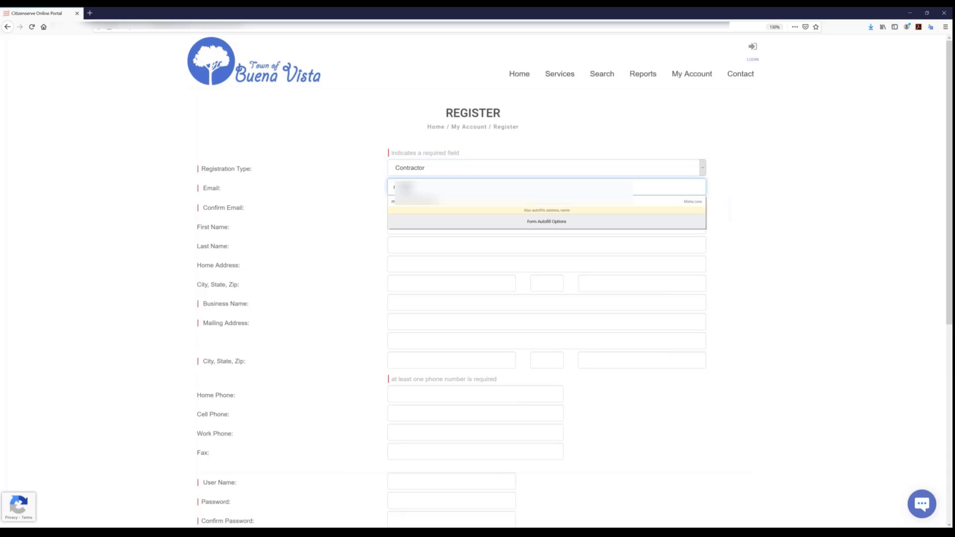
pyautogui.write('@')
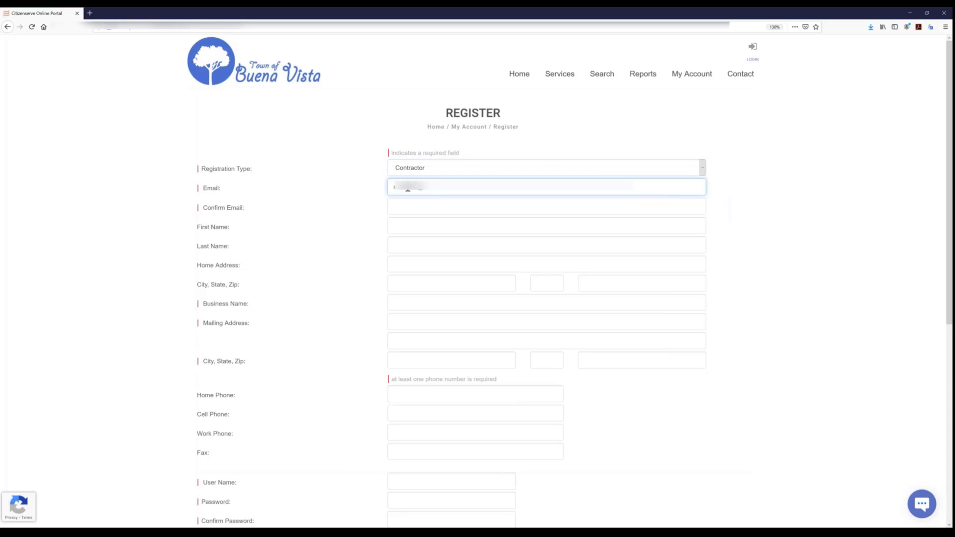
pyautogui.write('g')
pyautogui.press('BackSpace')
pyautogui.press('BackSpace')
pyautogui.write('any.com')
pyautogui.moveTo(493, 192); pyautogui.dragTo(357, 185)
pyautogui.hotkey('ctrl', 'c')
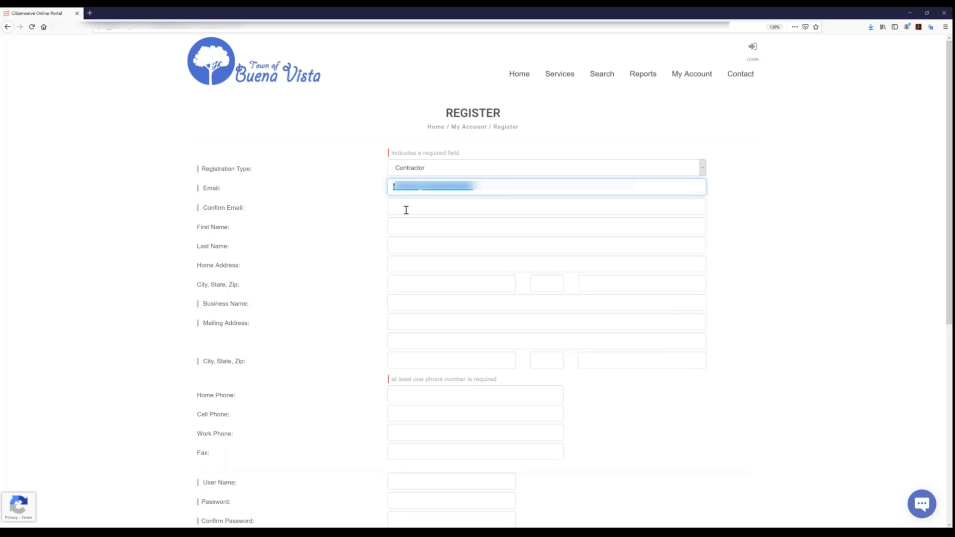
pyautogui.click(405, 208)
pyautogui.hotkey('ctrl', 'v')
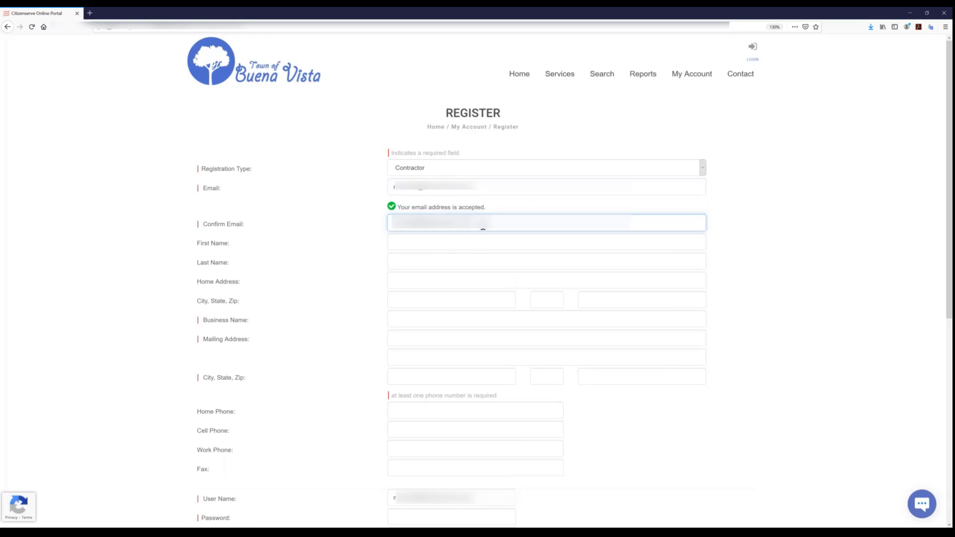
pyautogui.press('Tab')
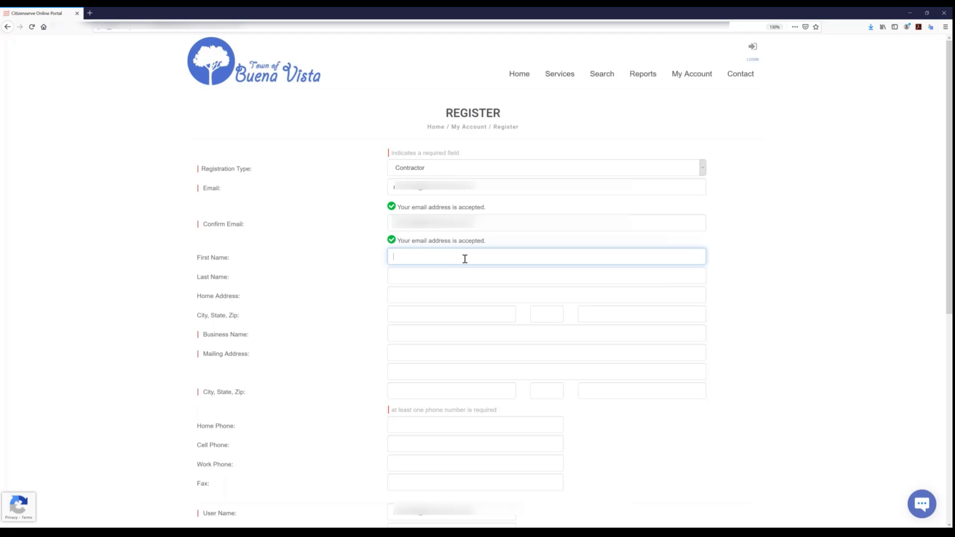
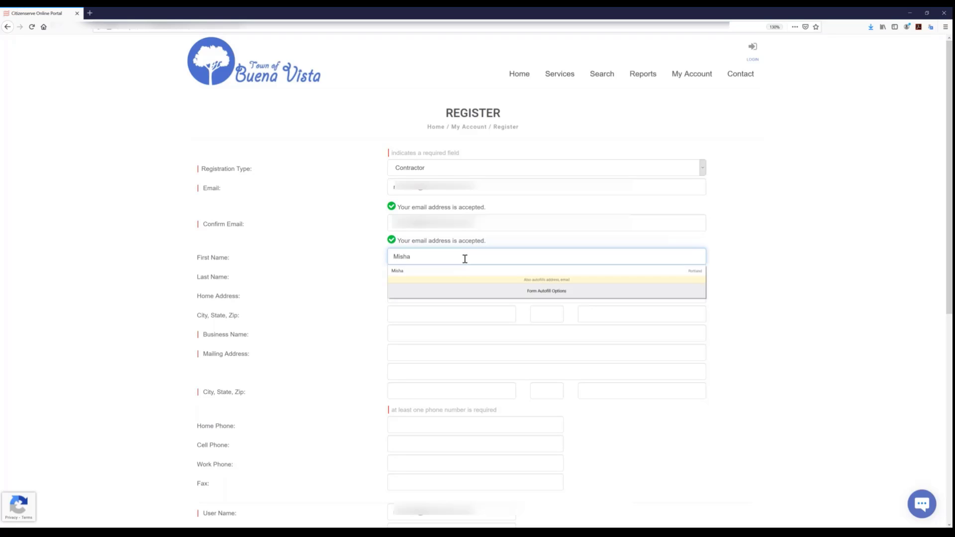
# - Fill in the contractor's first name, last name and business name on the registration form
pyautogui.press('Tab')
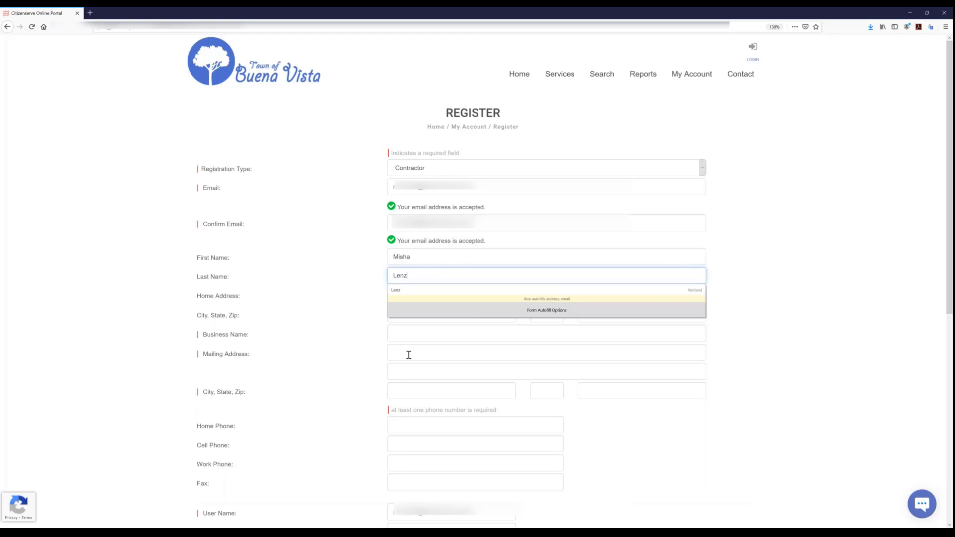
pyautogui.click(417, 333)
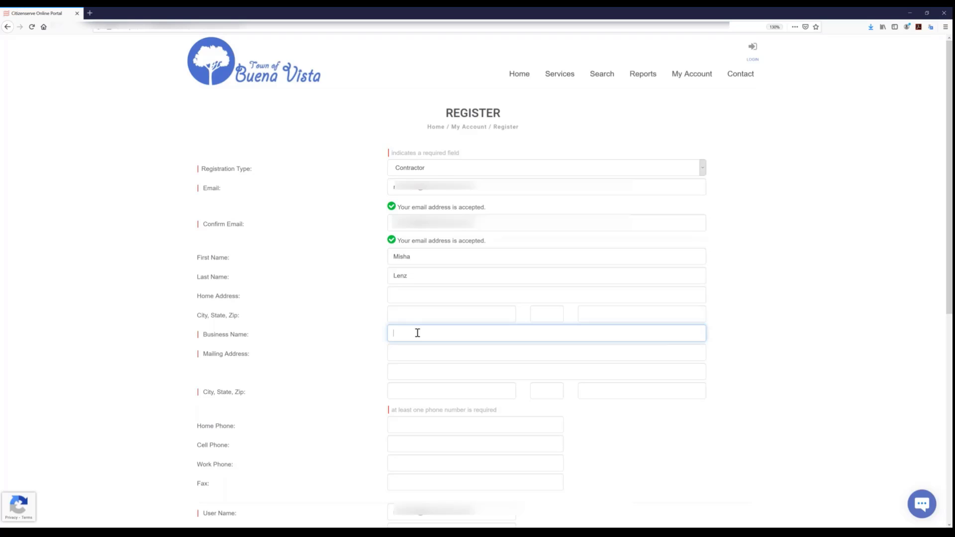
pyautogui.write('Lenz Electrical Services')
# - Fill in the business's mailing address, including the street, city, state and zip code
pyautogui.click(427, 354)
pyautogui.write('1')
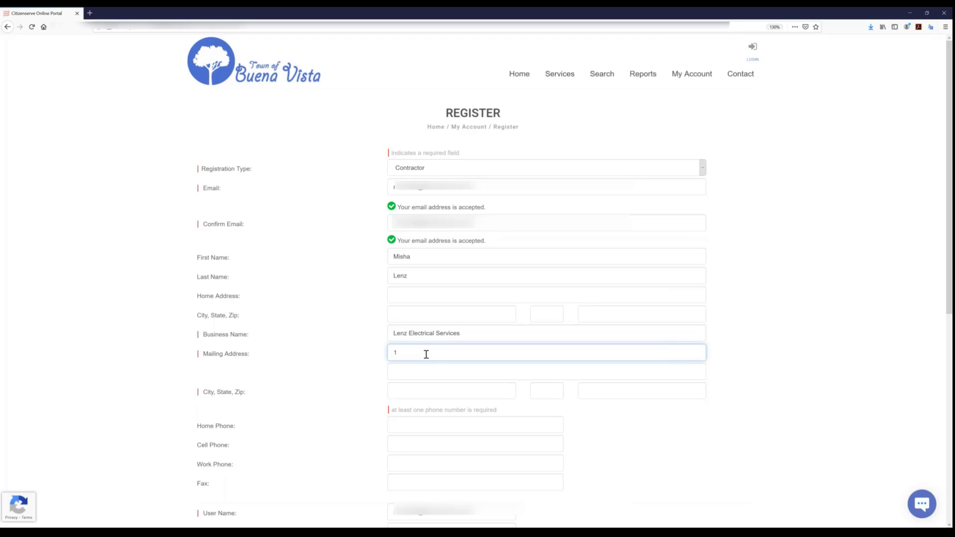
pyautogui.write('23 Main Ste')
pyautogui.write('eet')
pyautogui.press('Tab')
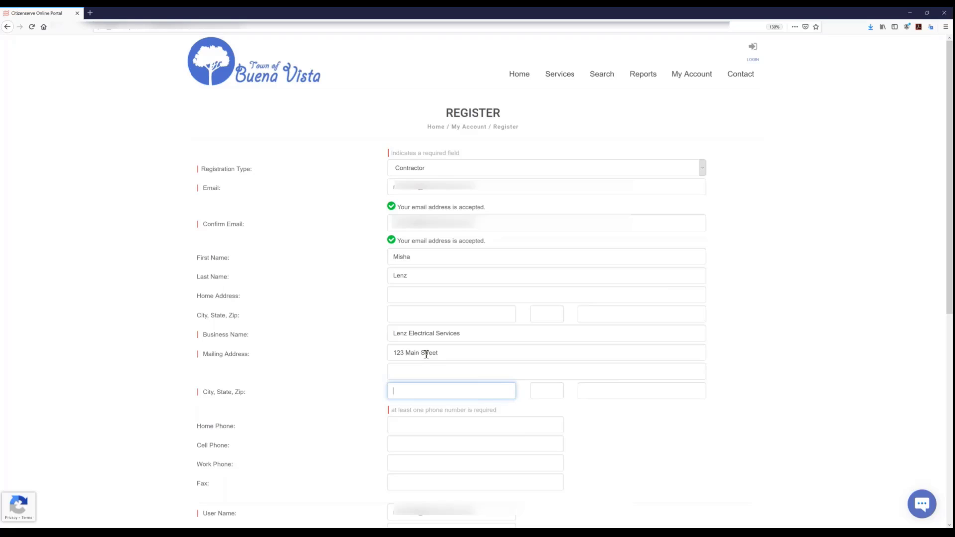
pyautogui.write('Buena Vista')
pyautogui.press('Tab')
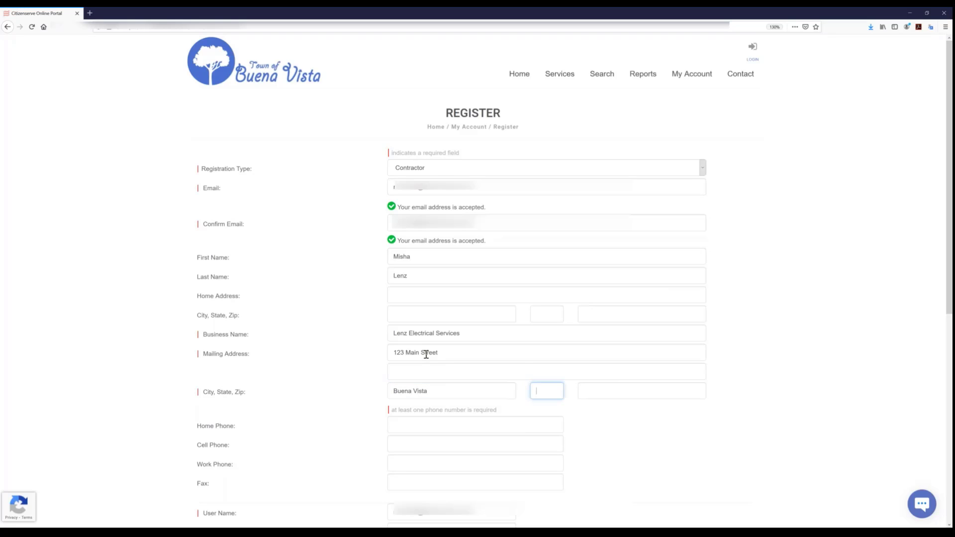
pyautogui.write('Ca')
pyautogui.press('Tab')
pyautogui.write('98432')
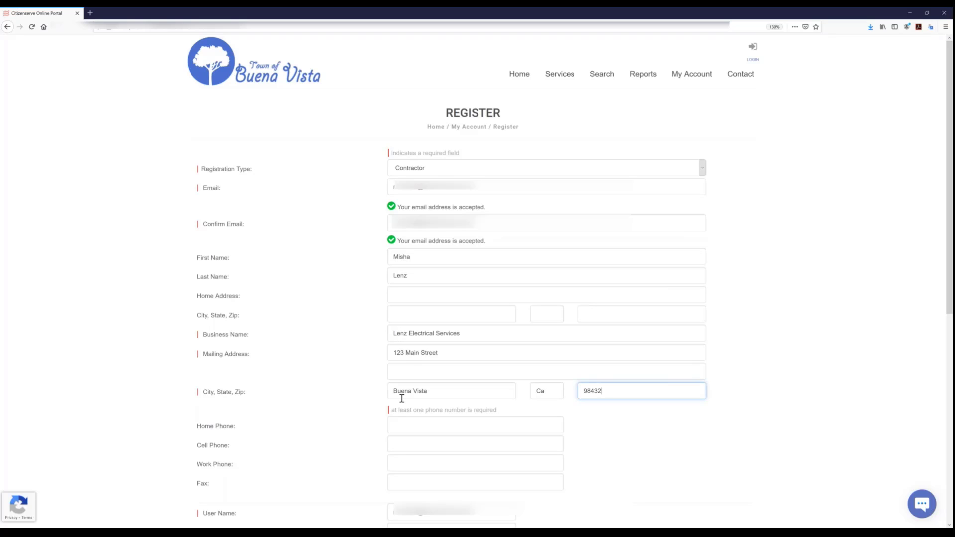
# - Enter the contractor's work phone number on the registration form
pyautogui.moveTo(394, 411); pyautogui.dragTo(410, 450)
pyautogui.click(422, 462)
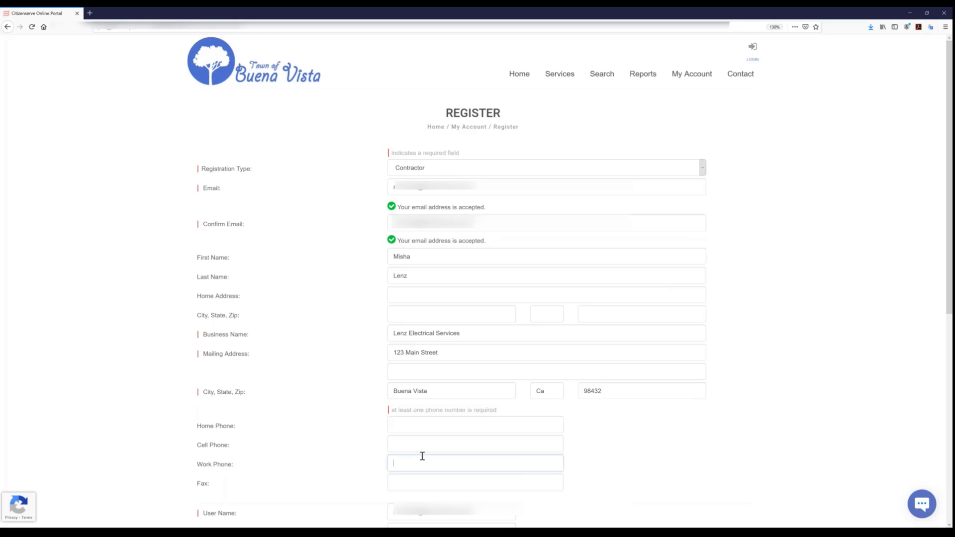
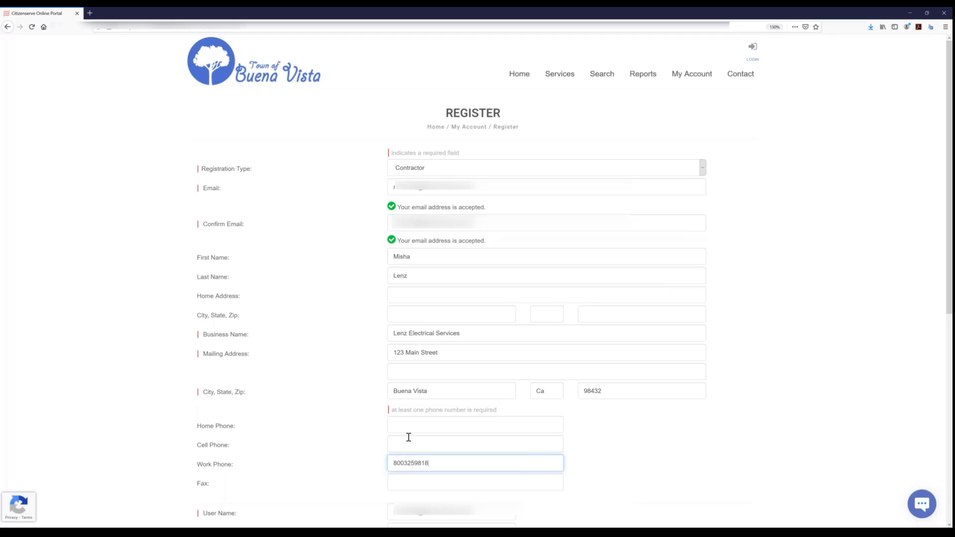
# - Enter the new account's password and repeat it in the password confirmation field
pyautogui.scroll(-3, 408, 437)
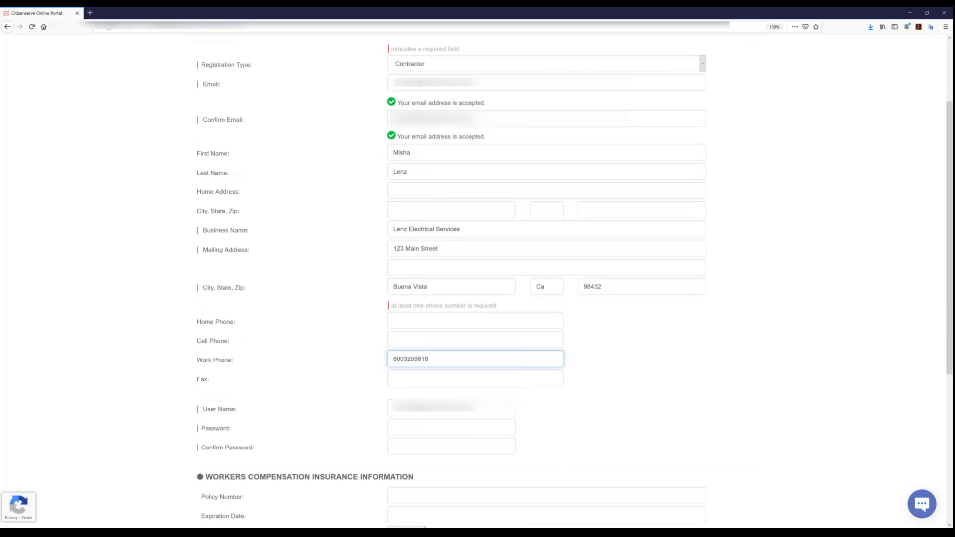
pyautogui.click(438, 430)
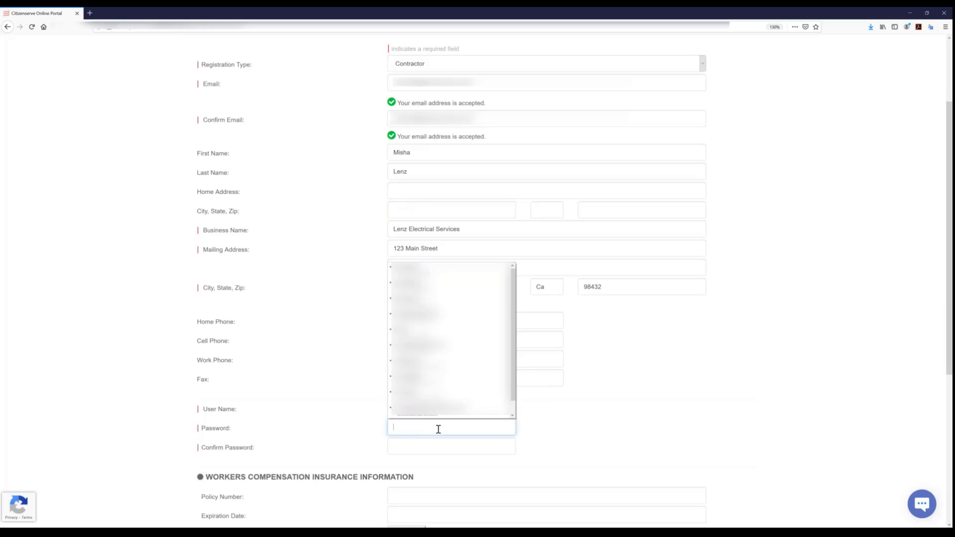
pyautogui.write('••••••••••••')
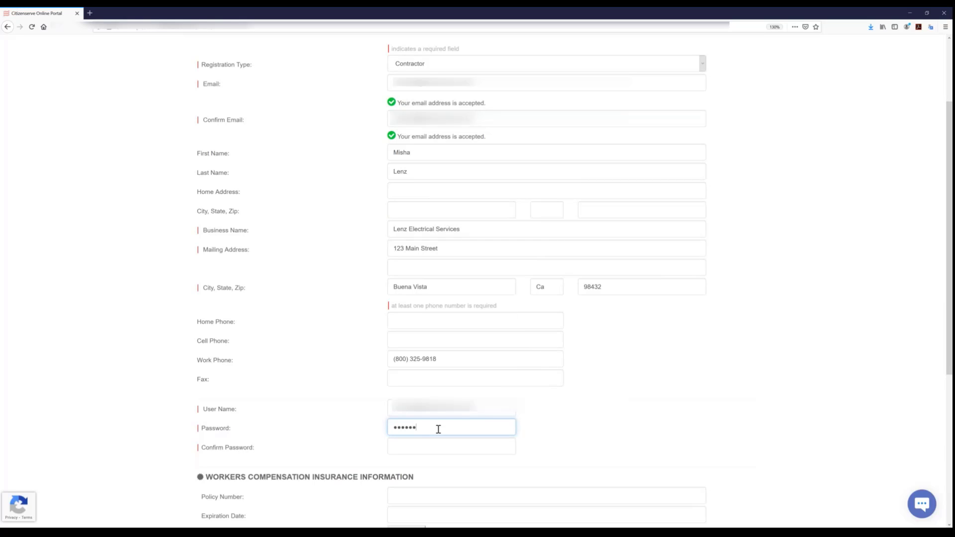
pyautogui.press('Tab')
pyautogui.write('•')
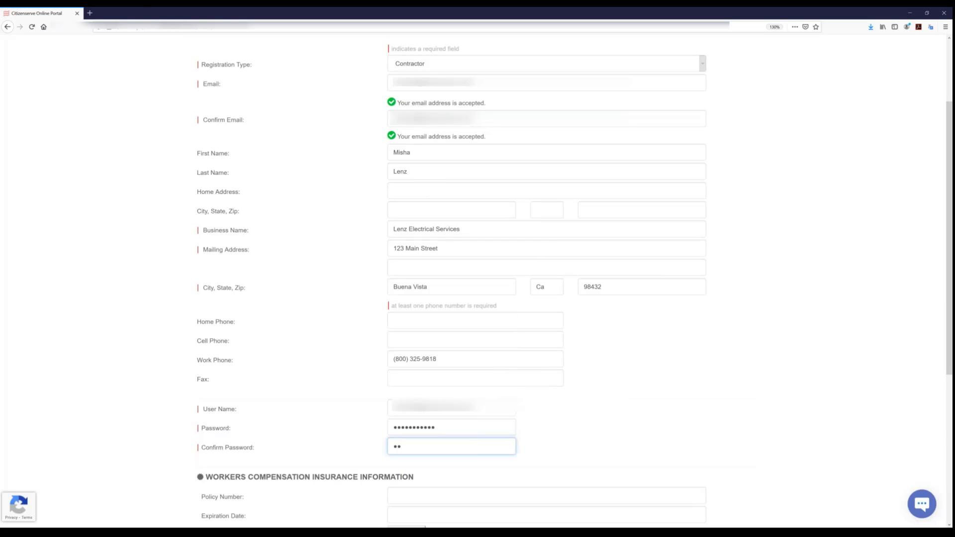
pyautogui.write('•••••••••••')
# - Enter the policy number for the contractor's workers compensation insurance
pyautogui.scroll(-2, 393, 354)
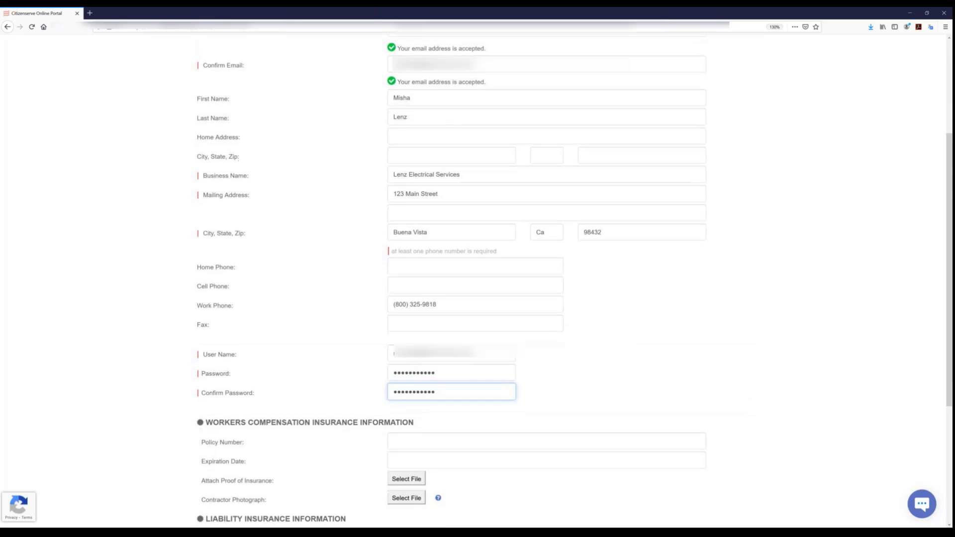
pyautogui.scroll(-4, 438, 393)
pyautogui.scroll(-2, 505, 416)
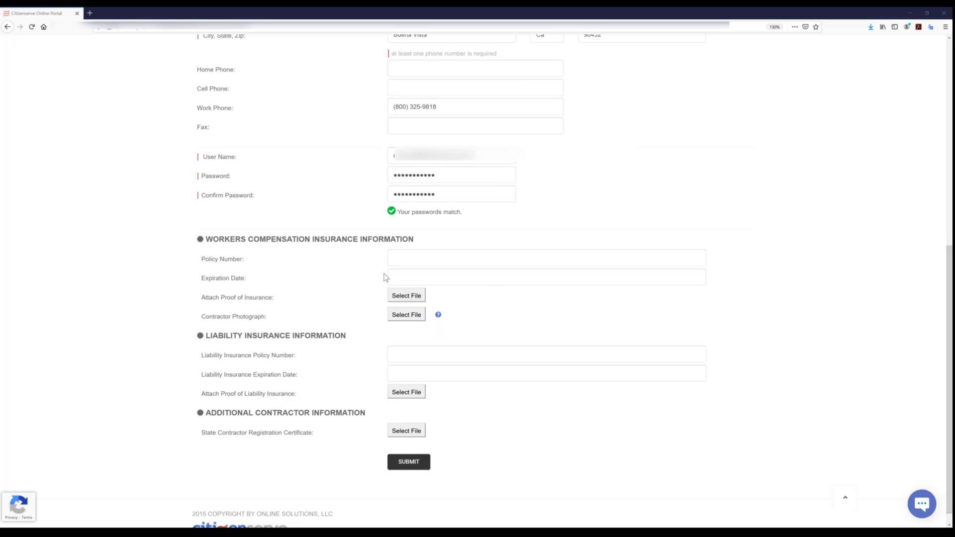
pyautogui.click(422, 258)
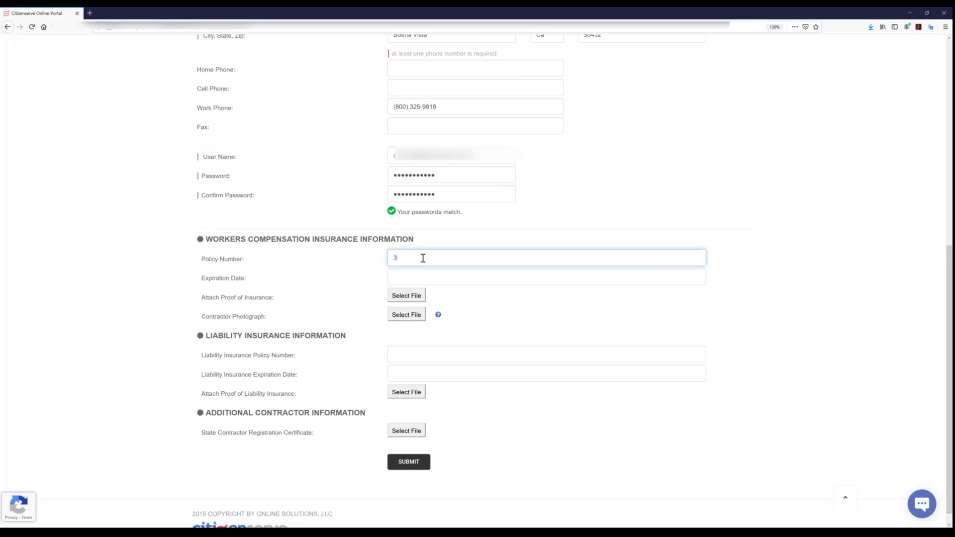
# - Set the workers compensation insurance expiration date to 06/18/2021
pyautogui.click(424, 276)
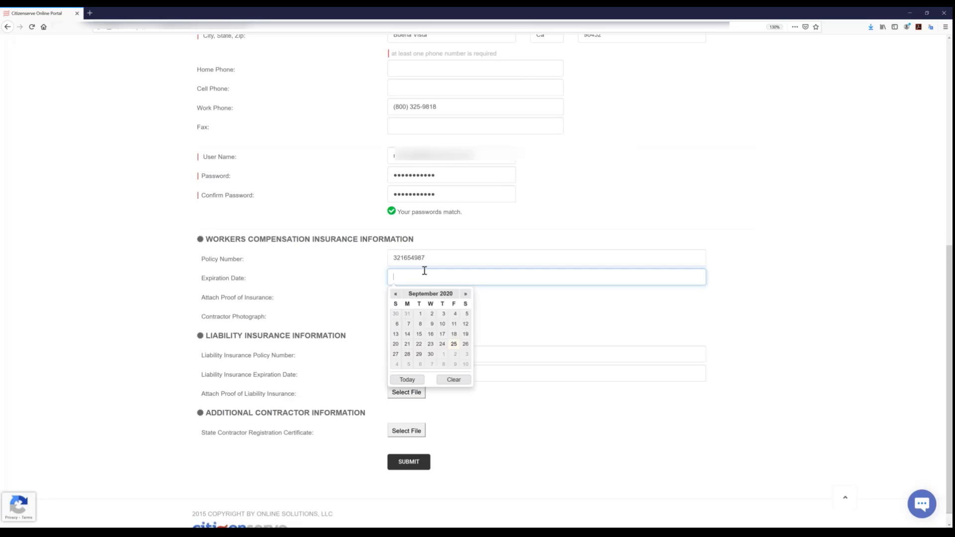
pyautogui.click(465, 294)
pyautogui.click(465, 294)
pyautogui.click(465, 294)
pyautogui.click(465, 294)
pyautogui.click(465, 294)
pyautogui.click(465, 294)
pyautogui.click(465, 293)
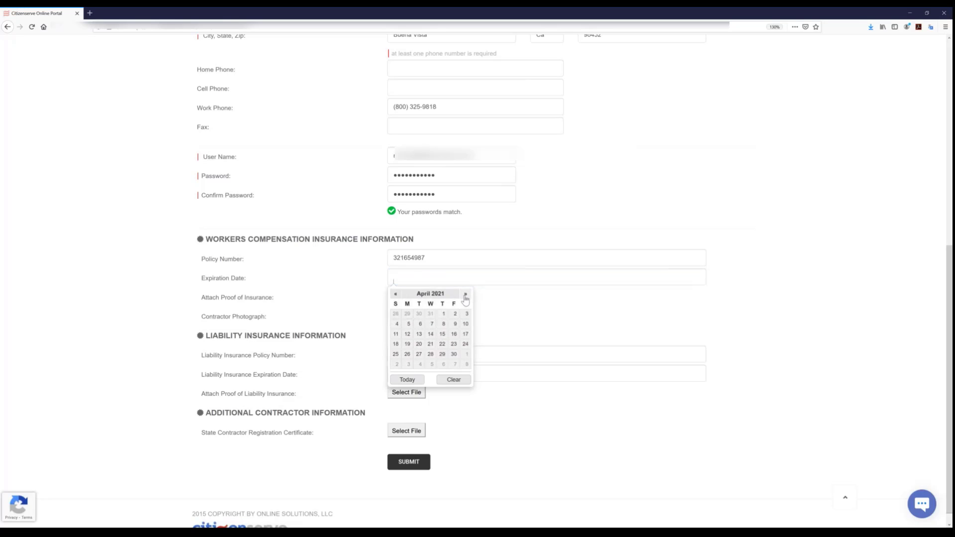
pyautogui.click(465, 294)
pyautogui.click(466, 294)
pyautogui.click(454, 334)
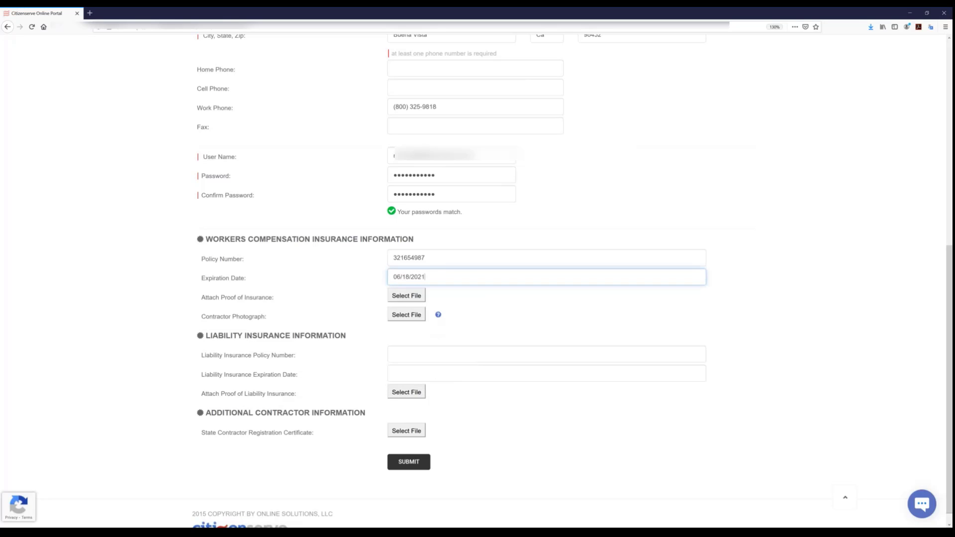
# - Attach "Proof of Insurance doc.pdf" from the Licensing folder as the workers compensation proof of insurance
pyautogui.click(402, 297)
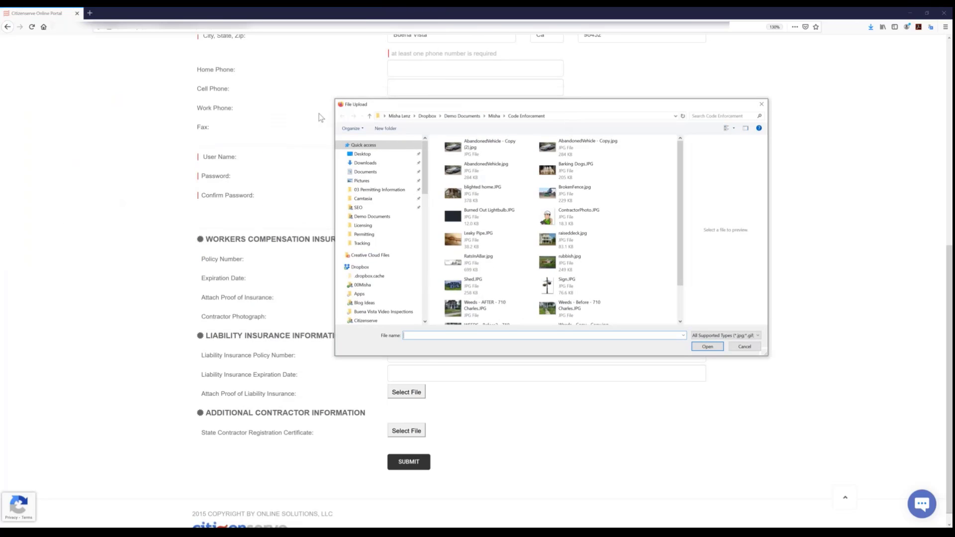
pyautogui.click(369, 116)
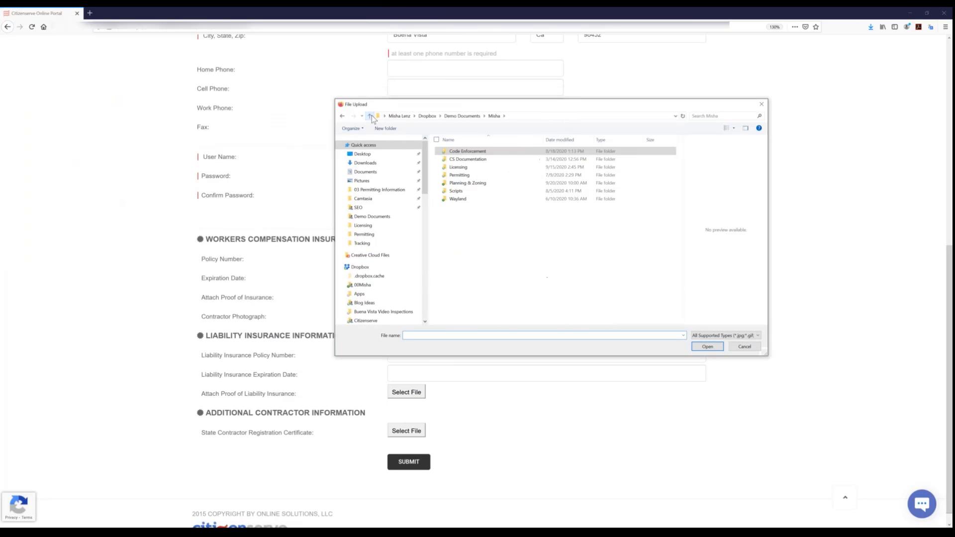
pyautogui.click(467, 167)
pyautogui.doubleClick(468, 169)
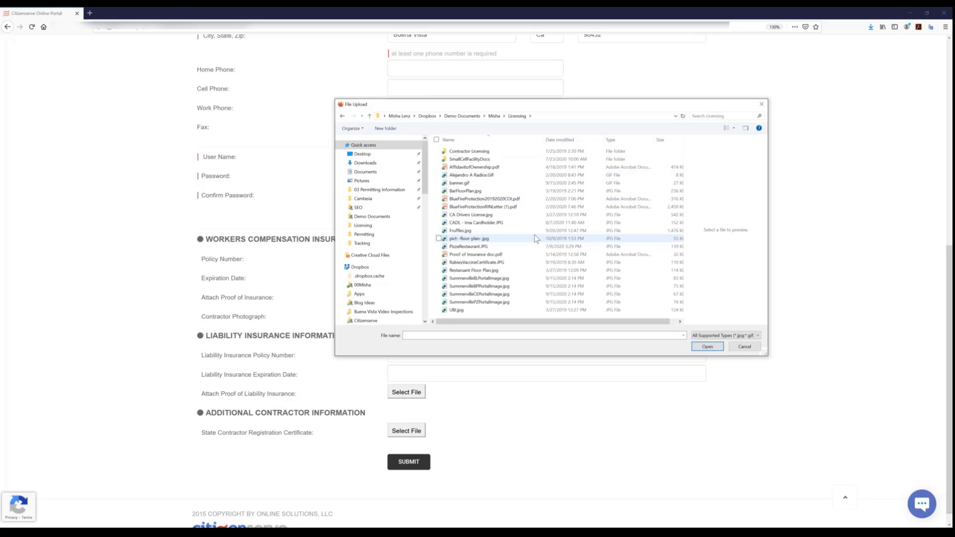
pyautogui.click(475, 254)
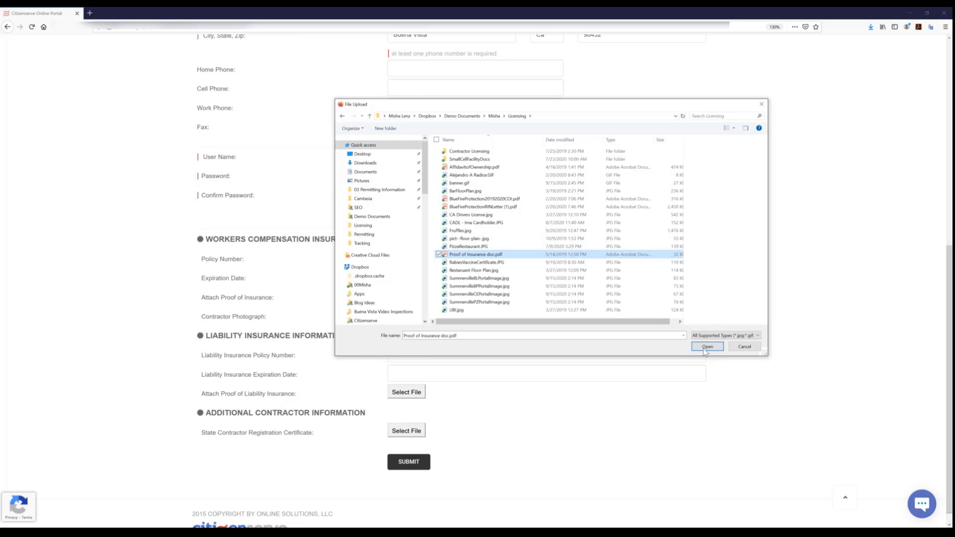
pyautogui.press('Return')
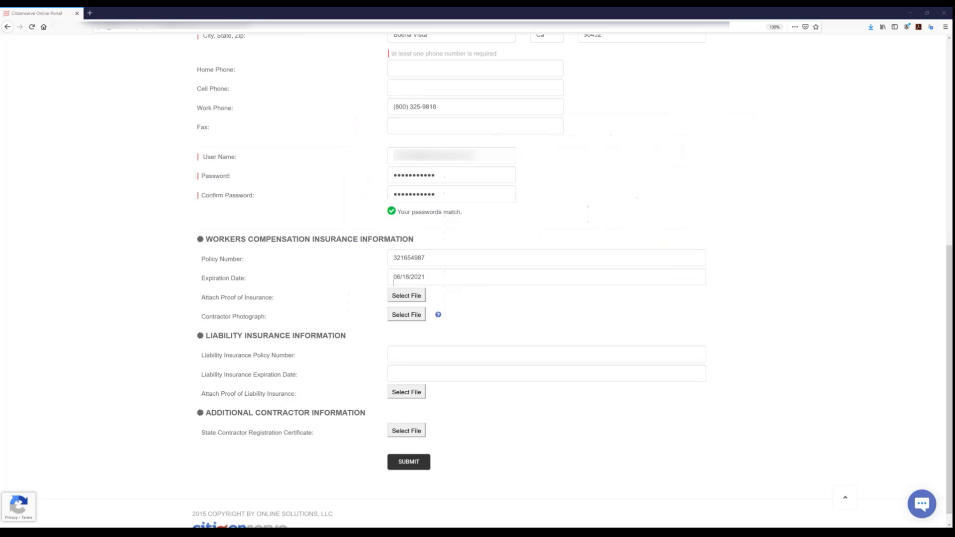
# - Attach Fruffles.jpg as the contractor photograph and submit the contractor registration
pyautogui.click(394, 321)
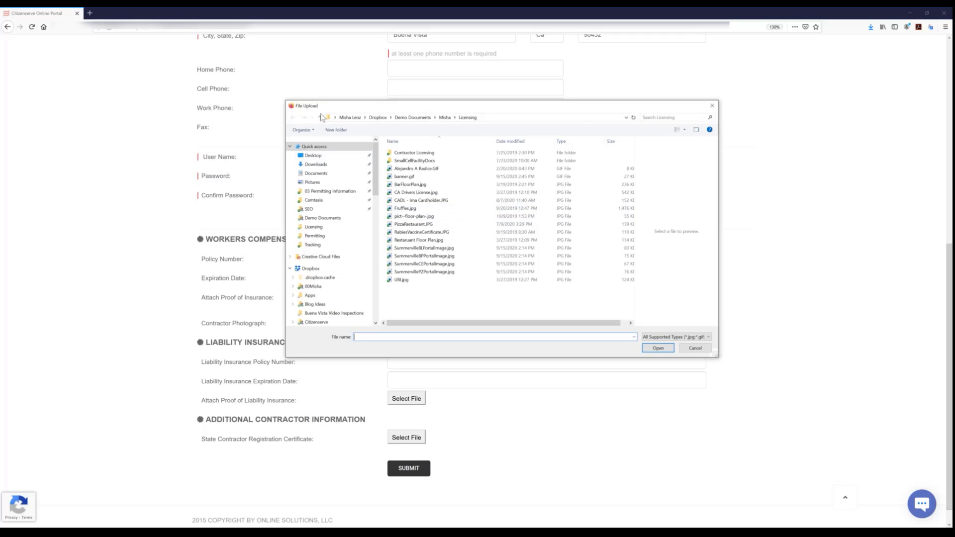
pyautogui.doubleClick(407, 209)
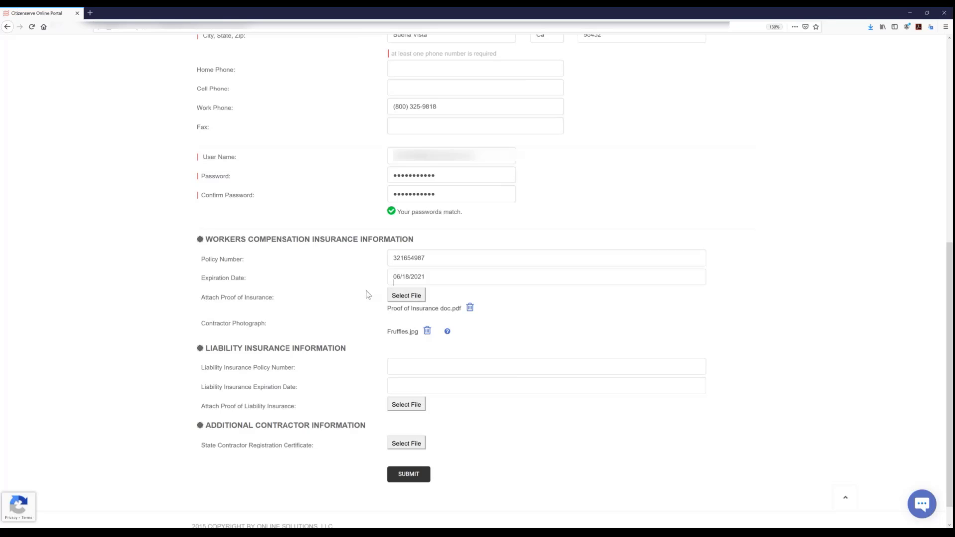
pyautogui.click(404, 478)
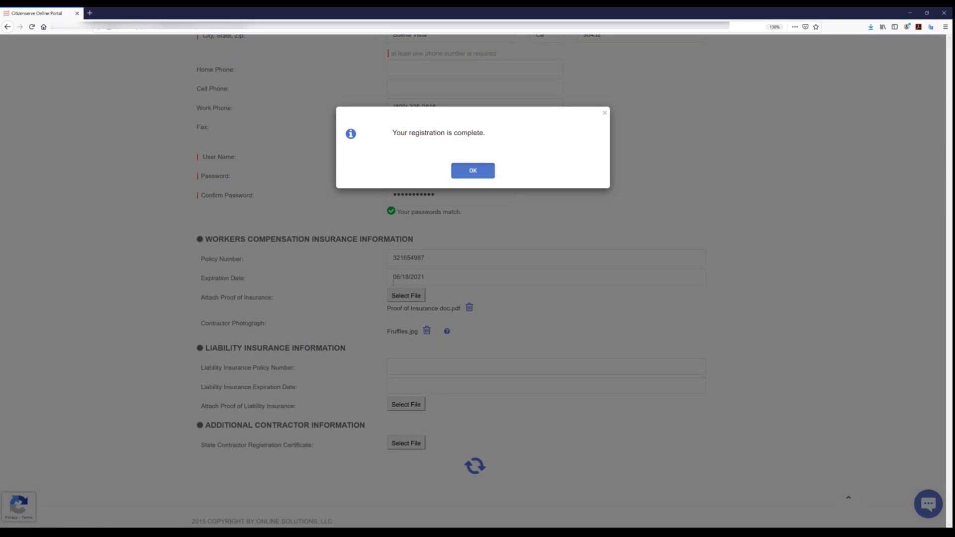
pyautogui.click(472, 171)
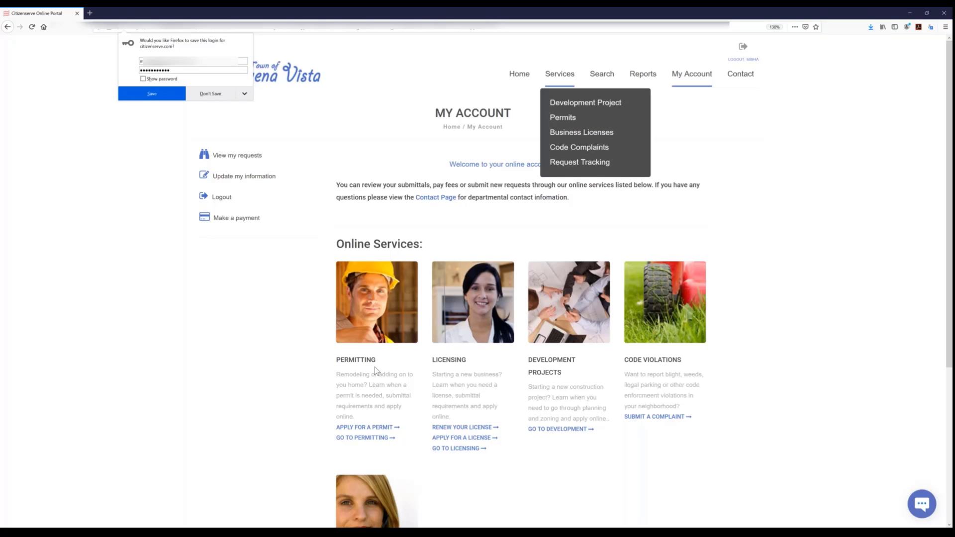
# - Start a new permit application from the account page and open the application type choices
pyautogui.click(370, 428)
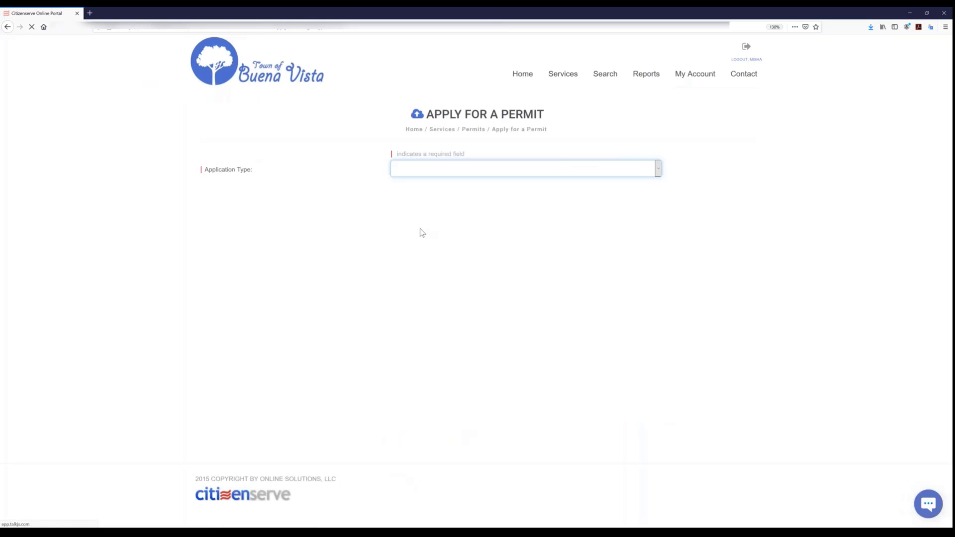
pyautogui.click(451, 173)
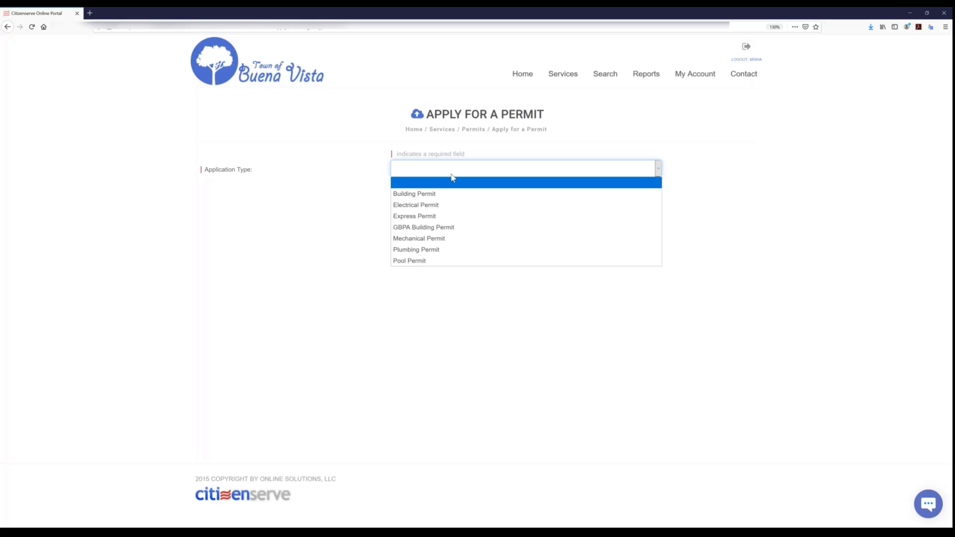
# - Choose the Building Permit application type with sub type New Construction and enter the work description "New SFH - Brockton"
pyautogui.click(426, 198)
pyautogui.click(422, 194)
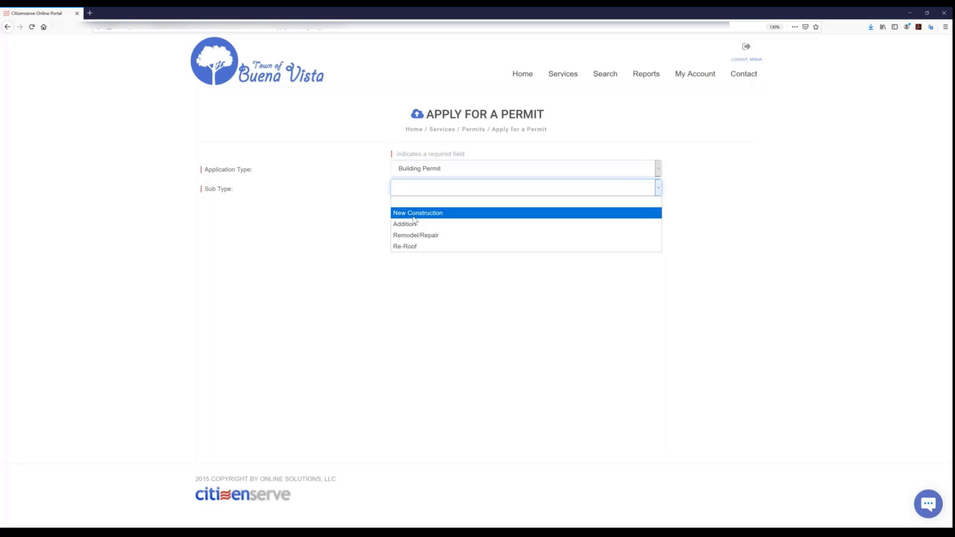
pyautogui.click(416, 213)
pyautogui.click(457, 246)
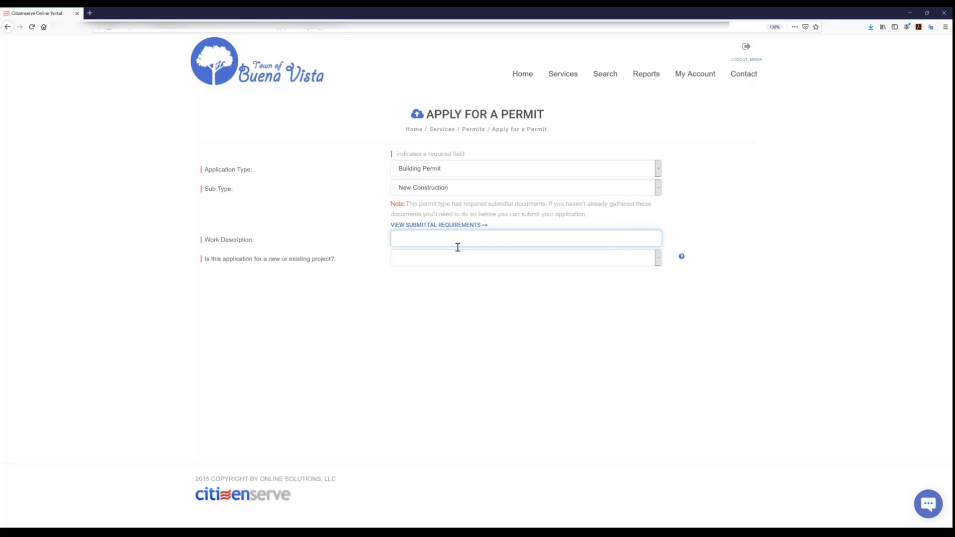
pyautogui.write('New SFH - Brockton')
# - Mark the application as belonging to an existing project and go to the permit or file number entry
pyautogui.click(499, 264)
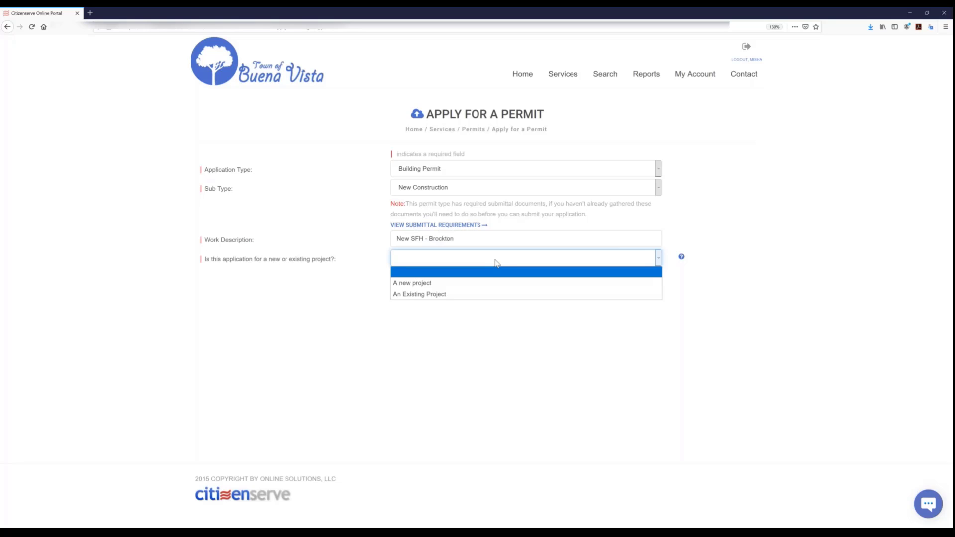
pyautogui.click(405, 297)
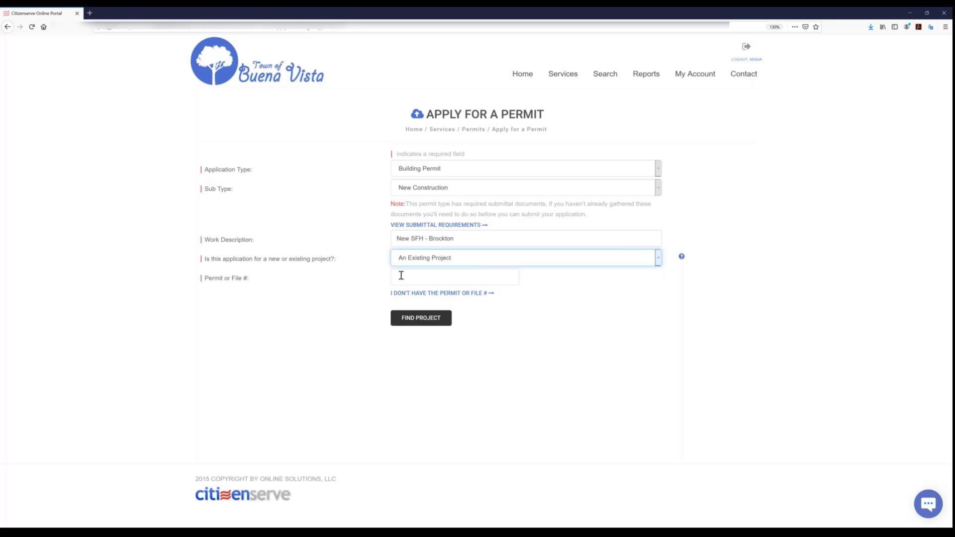
pyautogui.click(458, 281)
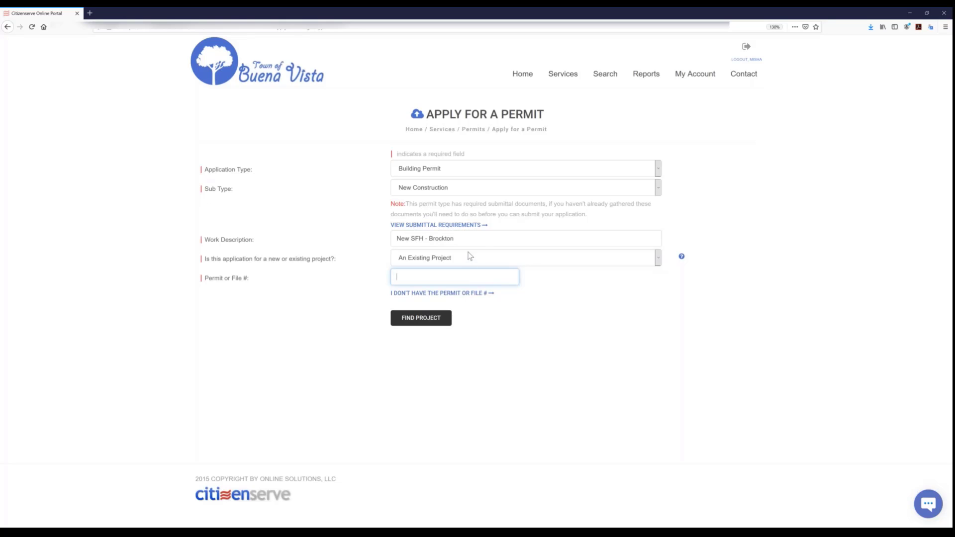
# - Set the application to a new project, look up the site by partial address and choose the fifth matching property
pyautogui.click(454, 264)
pyautogui.click(406, 284)
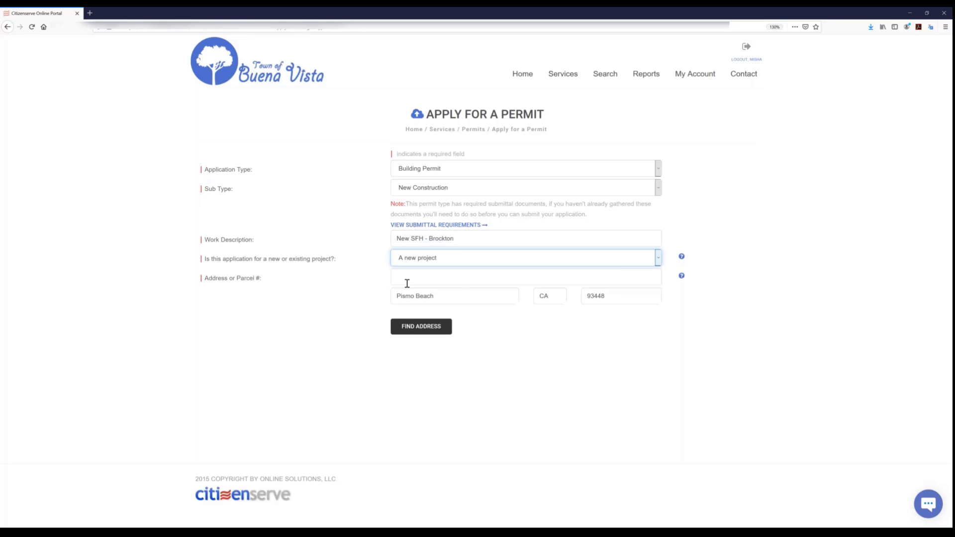
pyautogui.write('9')
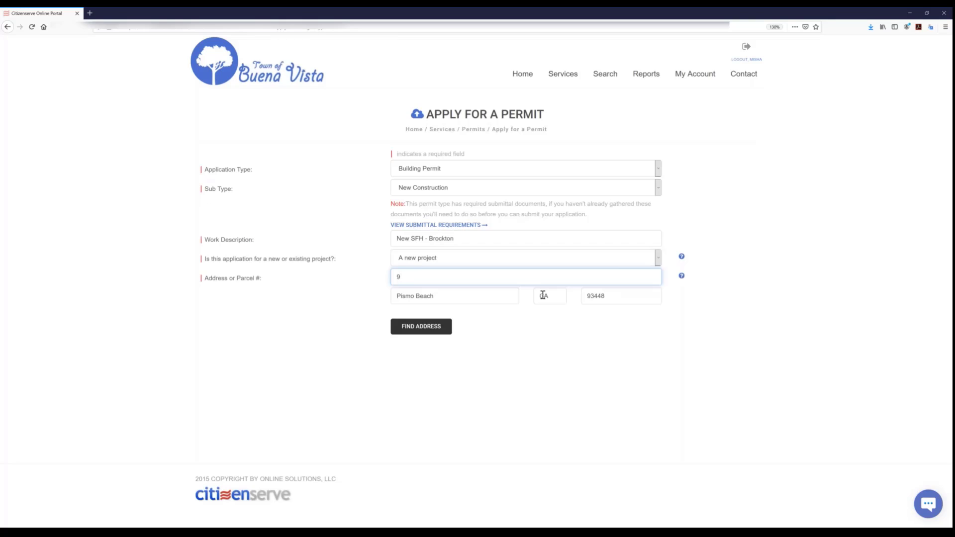
pyautogui.write(' baker')
pyautogui.click(417, 330)
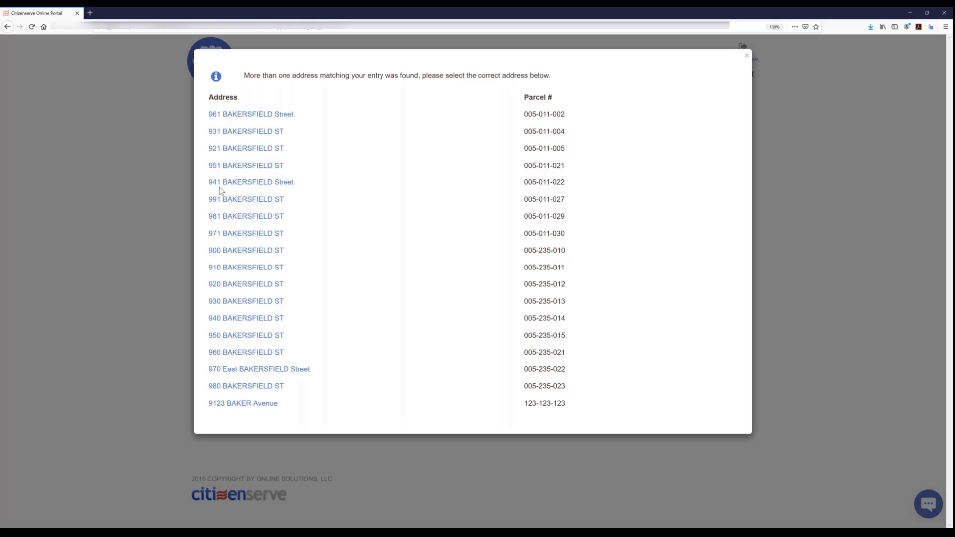
pyautogui.click(228, 183)
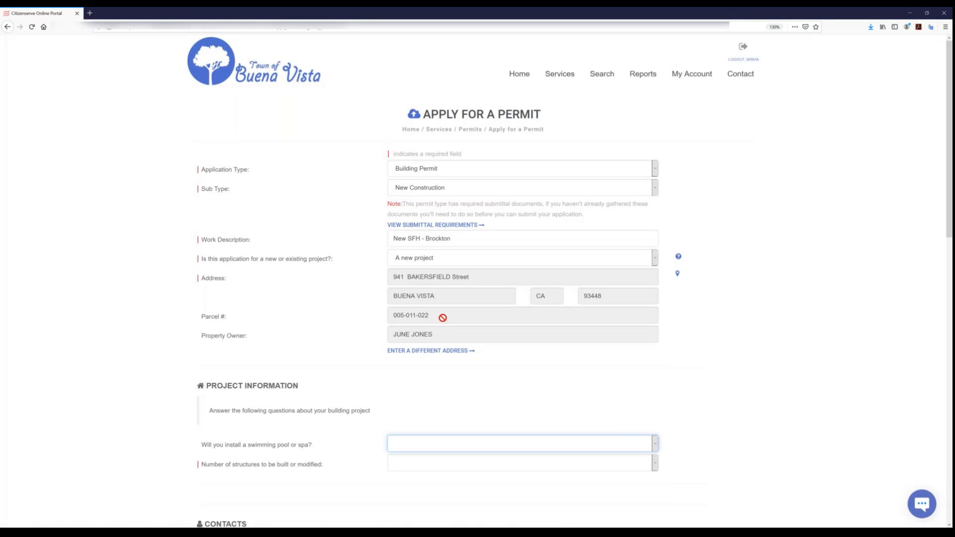
# - Set the number of structures to be built or modified to 4
pyautogui.scroll(-5, 442, 318)
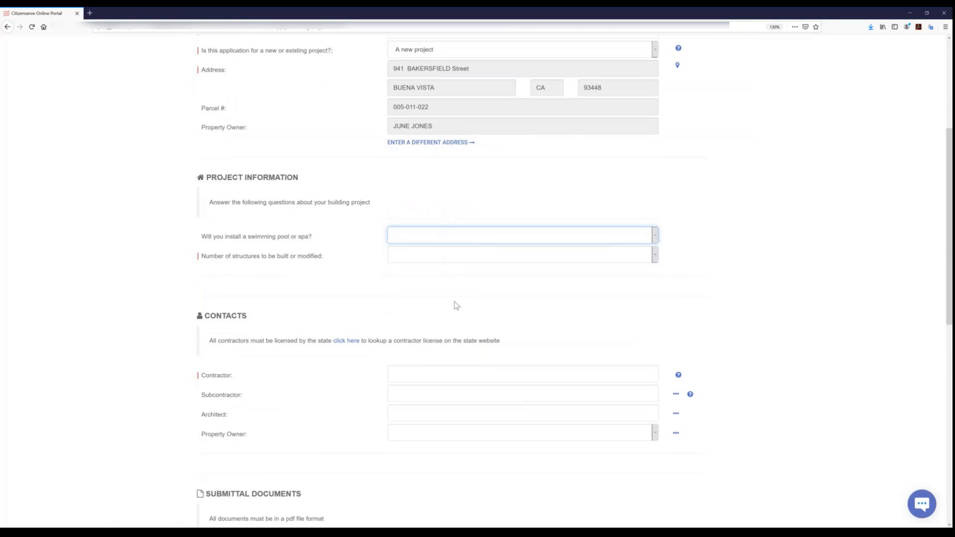
pyautogui.click(411, 255)
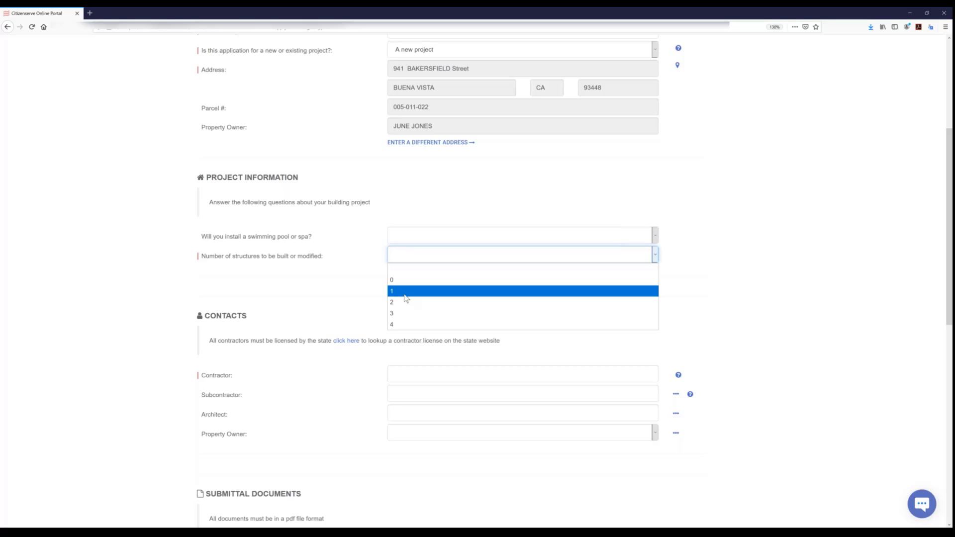
pyautogui.click(397, 324)
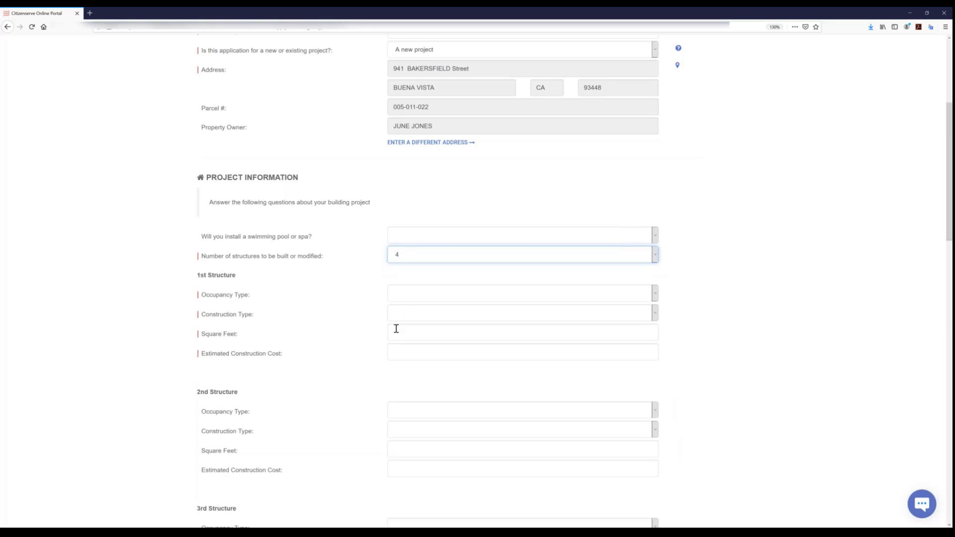
pyautogui.scroll(-2, 395, 331)
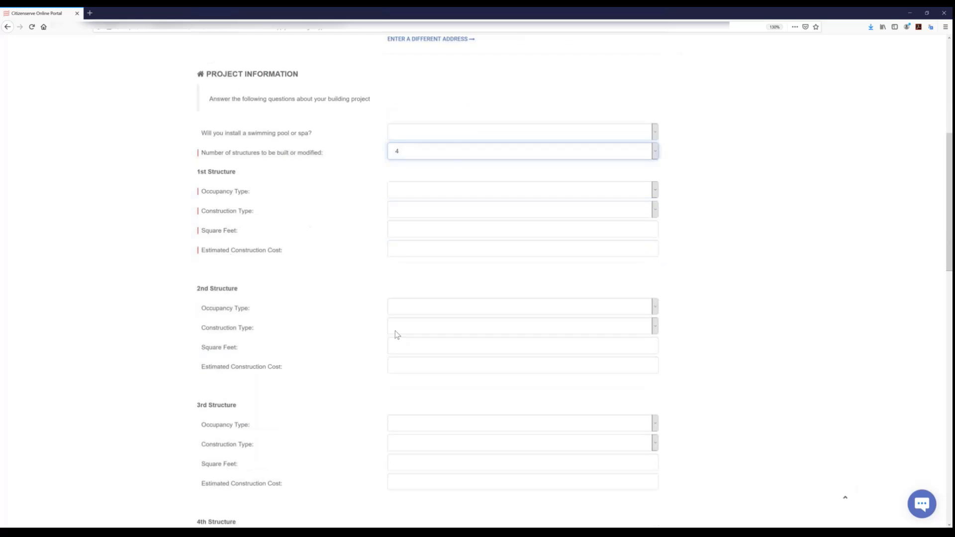
# - Set the number of structures to 1 and its occupancy type to "R-3 Residential, one- and two-family"
pyautogui.click(428, 155)
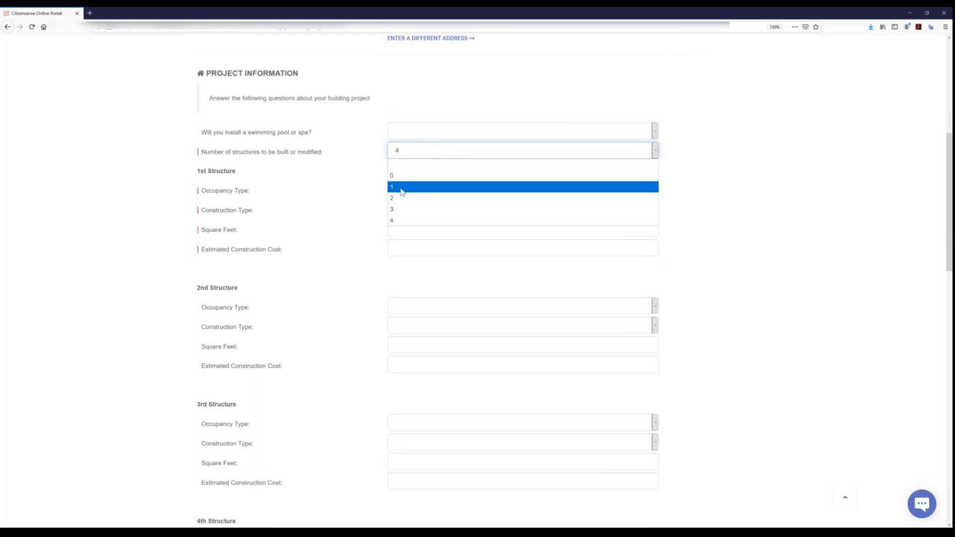
pyautogui.click(402, 188)
pyautogui.click(403, 191)
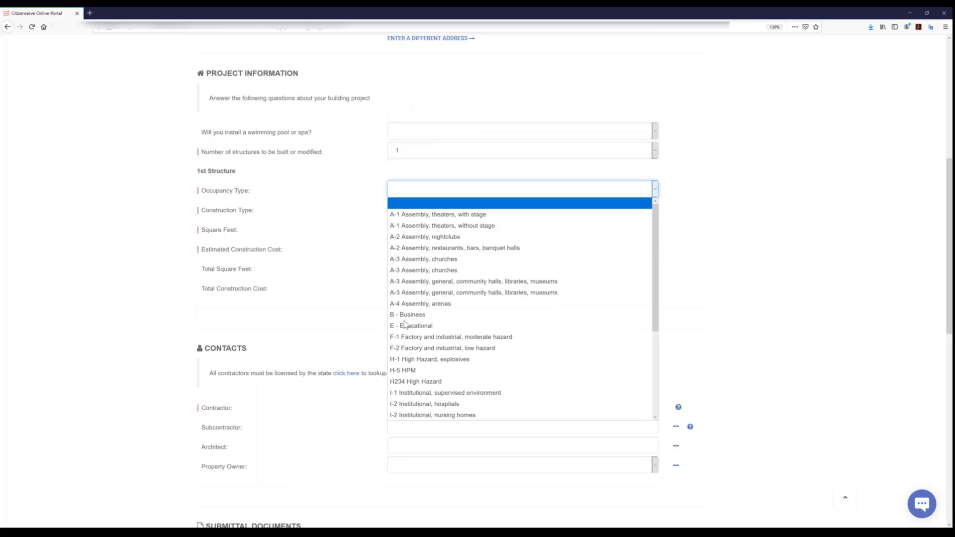
pyautogui.press('r')
pyautogui.press('r')
pyautogui.press('r')
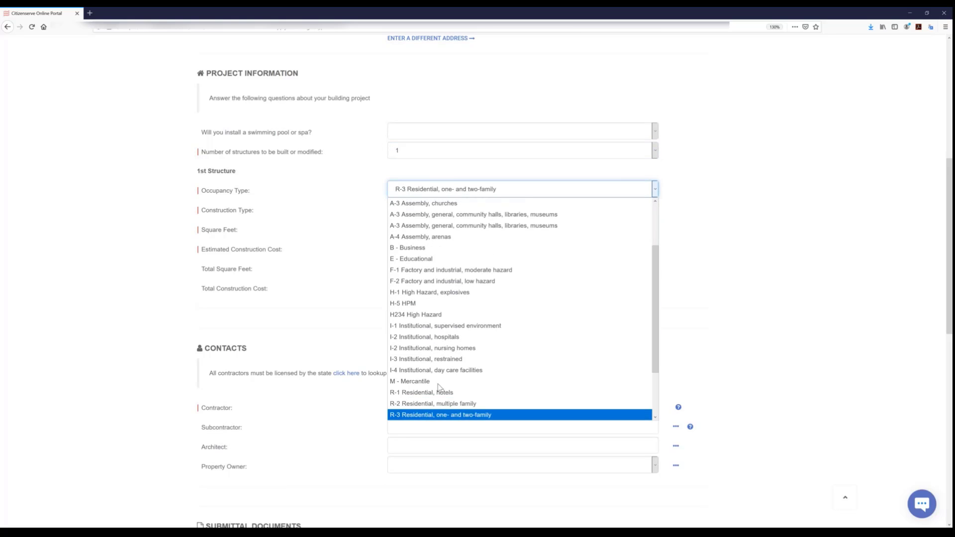
pyautogui.click(479, 416)
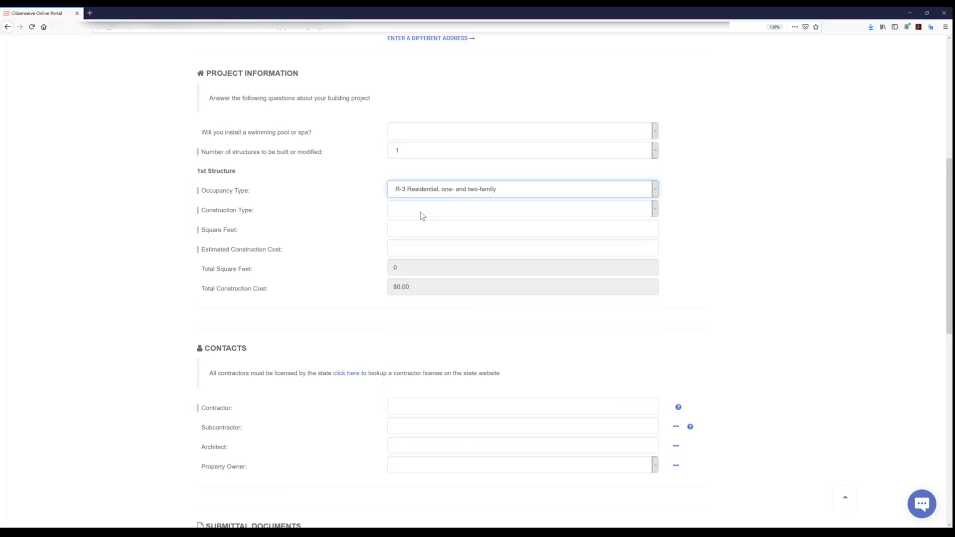
# - Set the 1st structure's construction type to VB
pyautogui.click(420, 212)
pyautogui.press('v')
pyautogui.press('v')
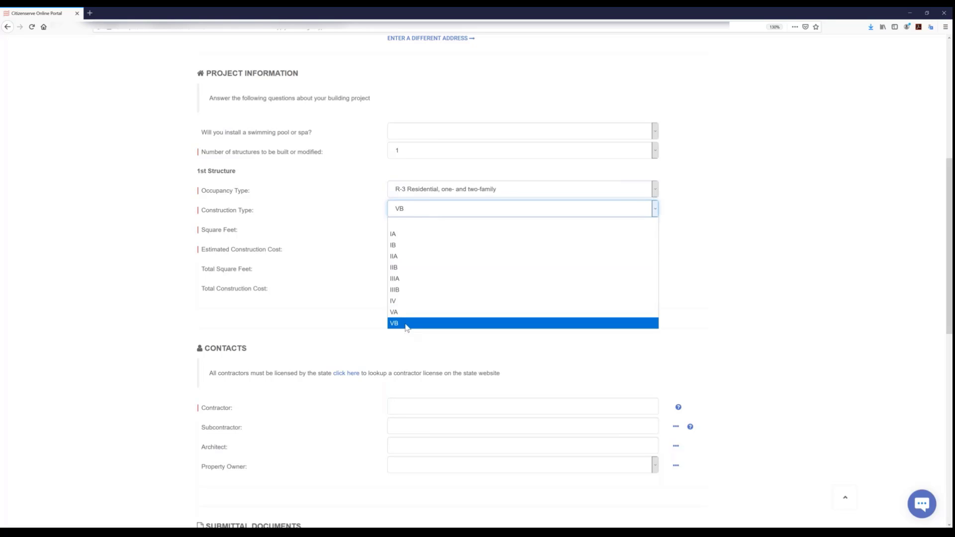
pyautogui.click(406, 324)
# - Enter 2,000 square feet and an estimated construction cost of $205,000 for the 1st structure
pyautogui.click(420, 222)
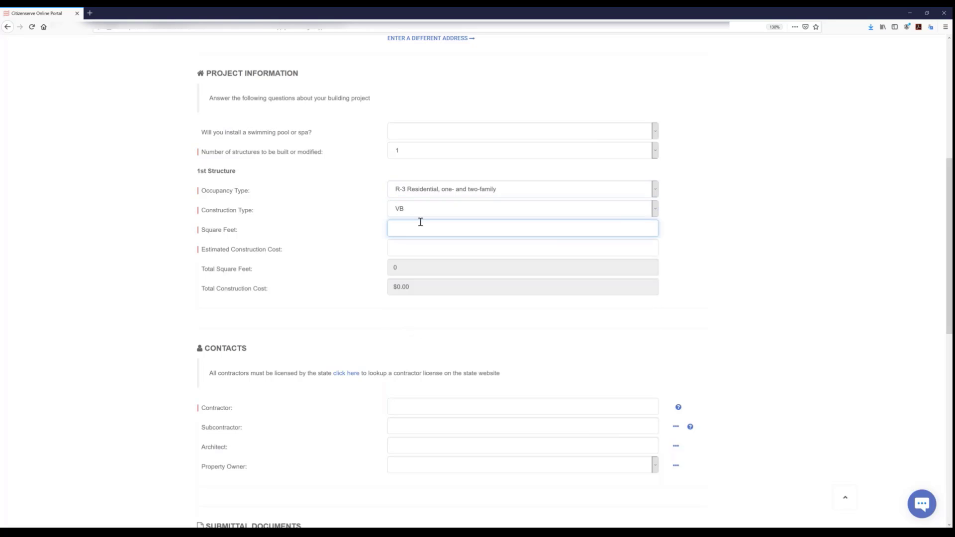
pyautogui.write('20500')
pyautogui.press('Tab')
pyautogui.write('205000')
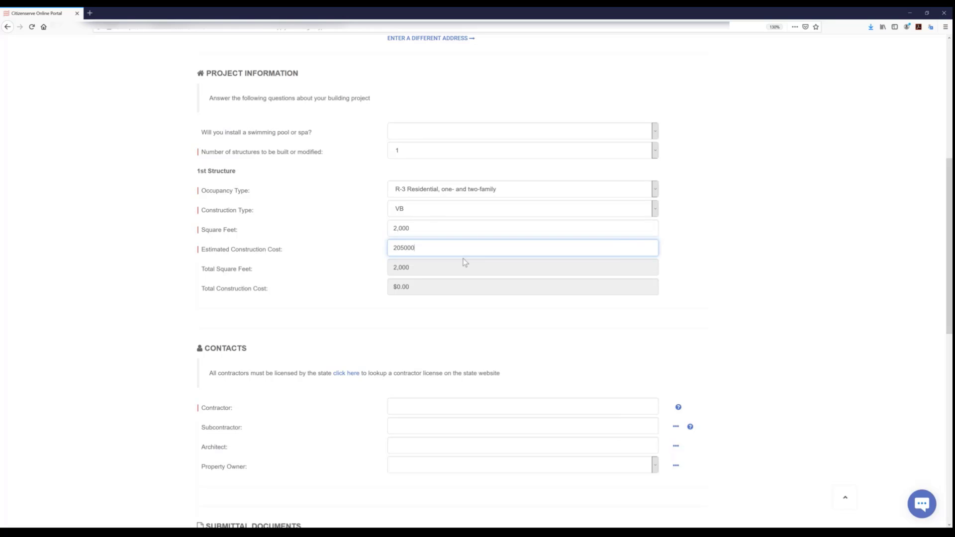
pyautogui.scroll(-3, 464, 263)
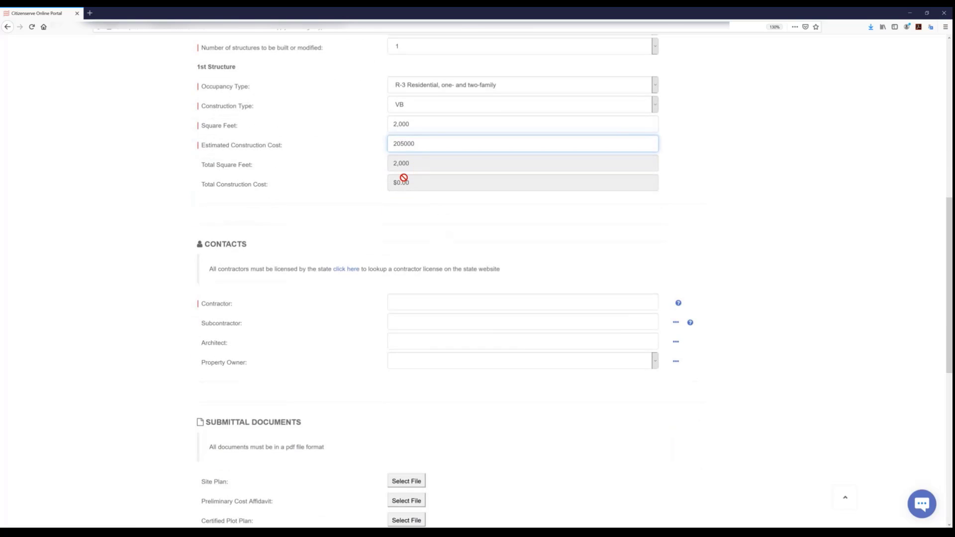
pyautogui.press('Tab')
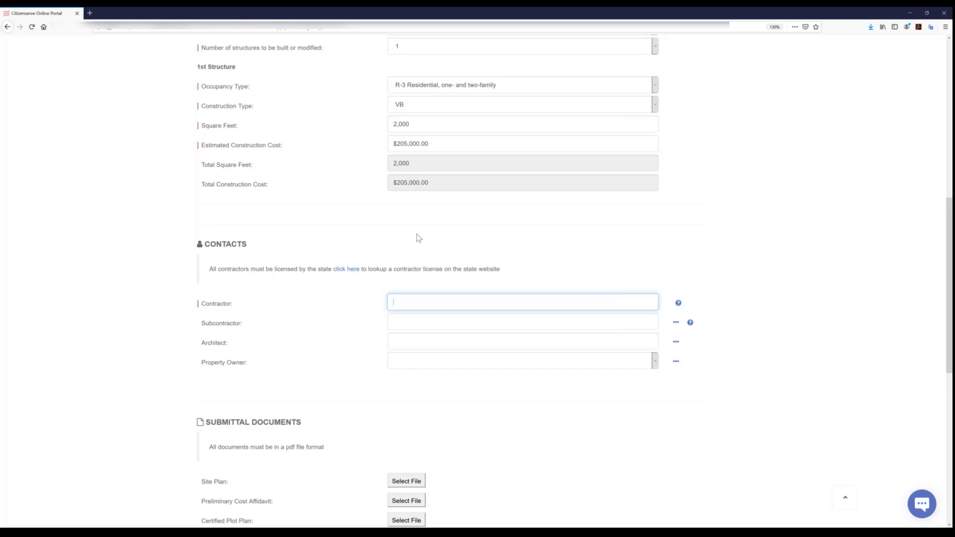
# - Assign Smithsonian Construction as the permit's contractor and Sam's Construction Co. as its subcontractor
pyautogui.scroll(-1, 419, 238)
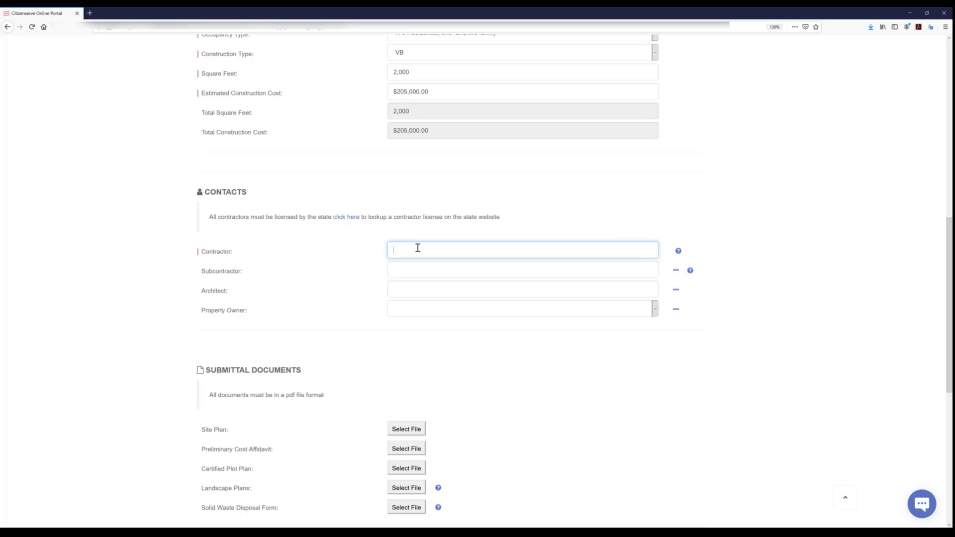
pyautogui.write('smi')
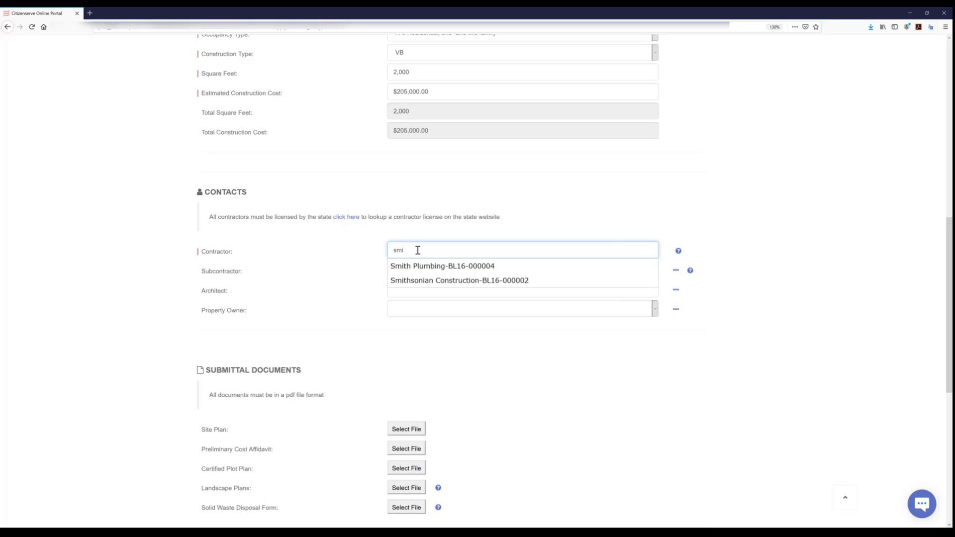
pyautogui.click(417, 284)
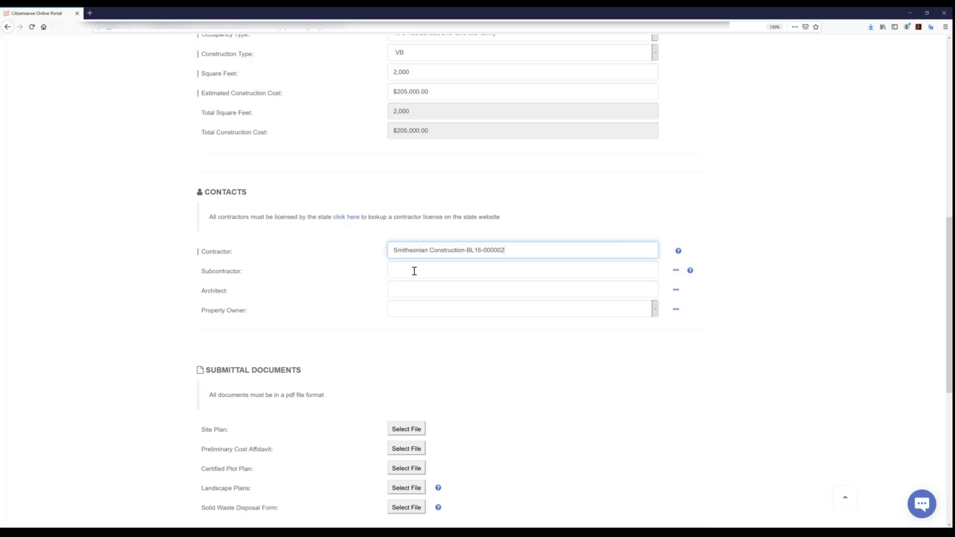
pyautogui.click(416, 269)
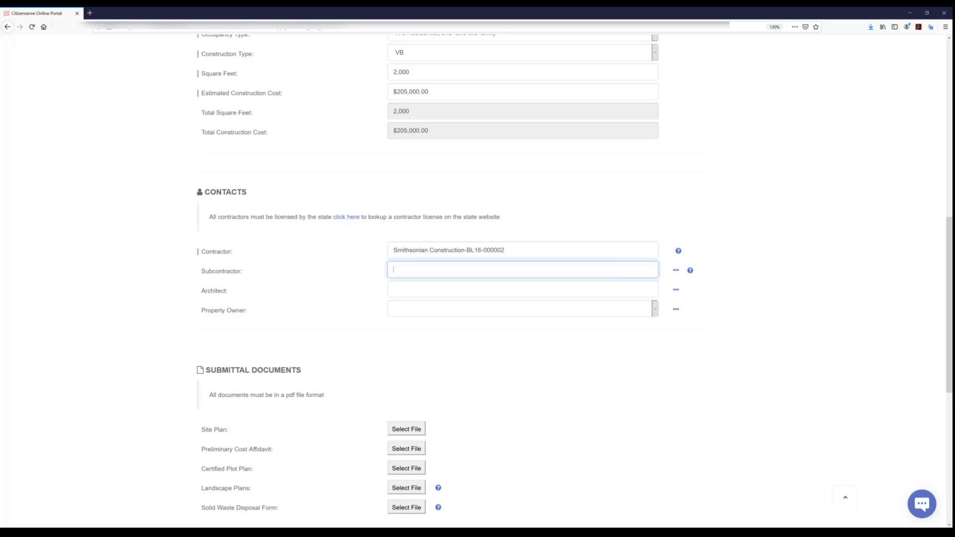
pyautogui.write('smith')
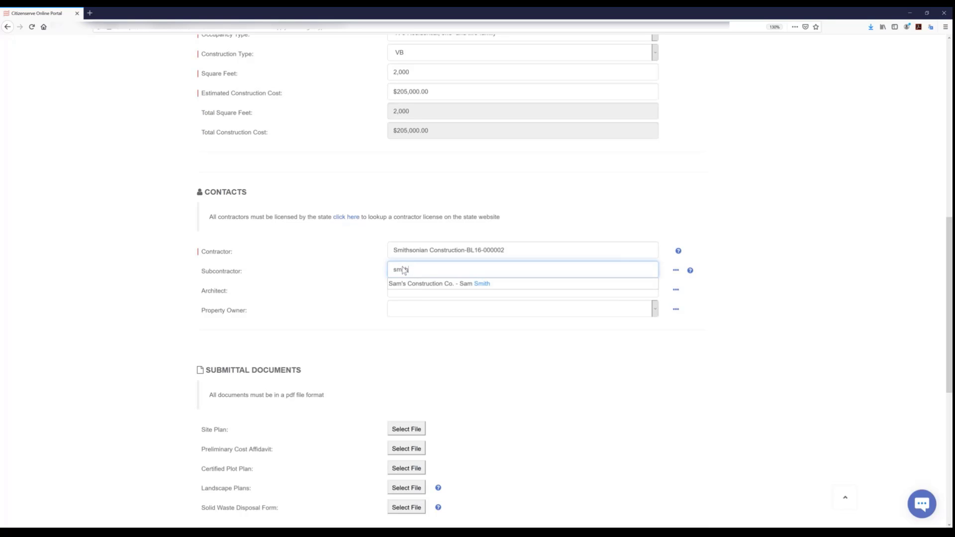
pyautogui.click(418, 284)
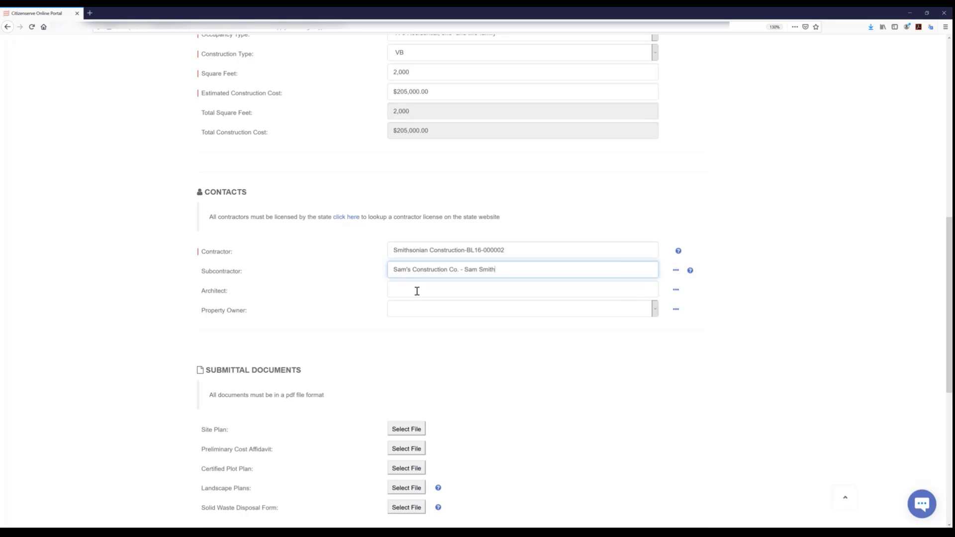
# - Attach "Site Plan.pdf" from the Permitting folder as the site plan submittal document
pyautogui.scroll(-5, 446, 310)
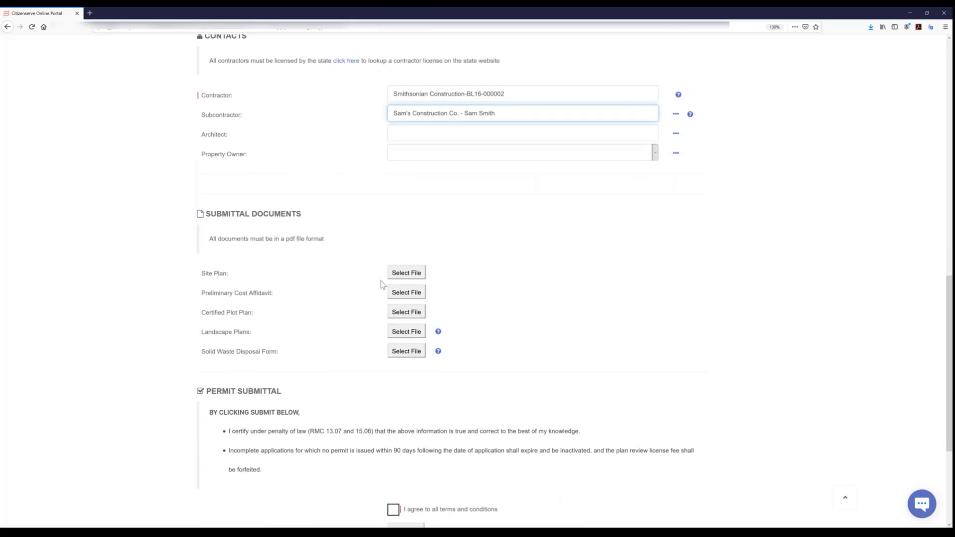
pyautogui.click(400, 274)
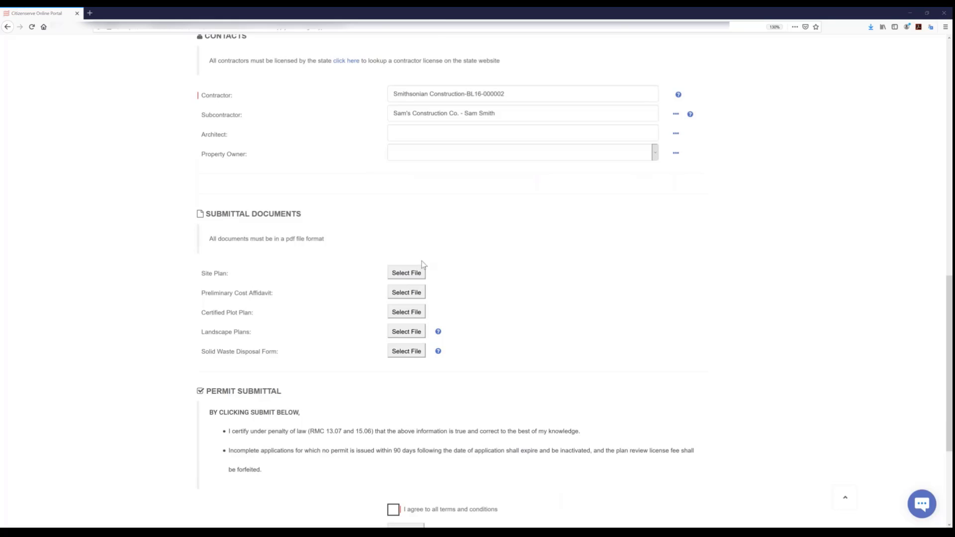
pyautogui.moveTo(158, 15); pyautogui.dragTo(521, 148)
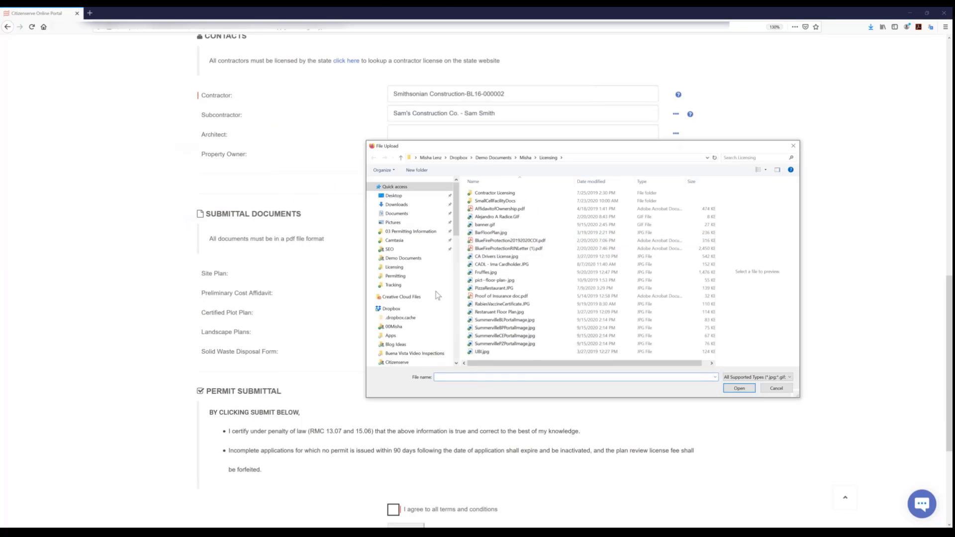
pyautogui.click(400, 158)
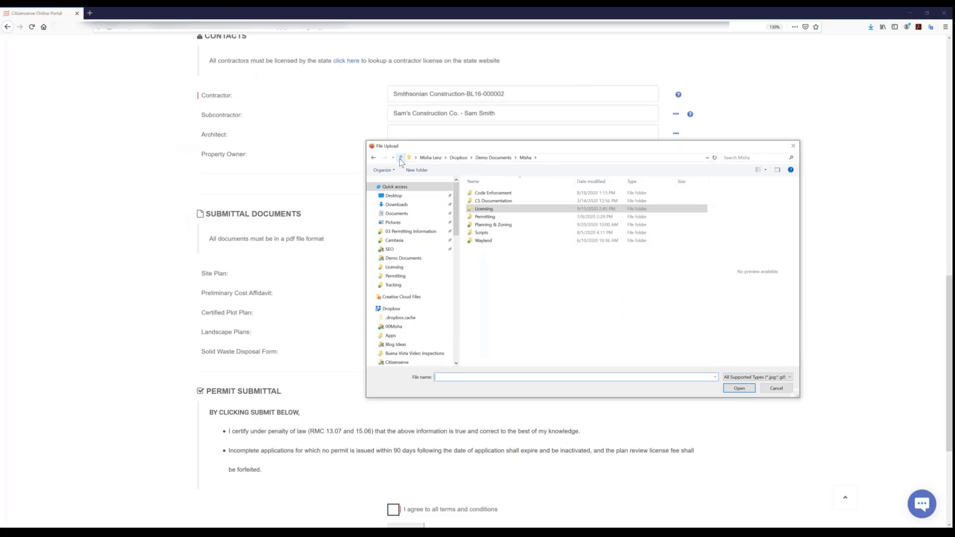
pyautogui.click(484, 217)
pyautogui.doubleClick(485, 217)
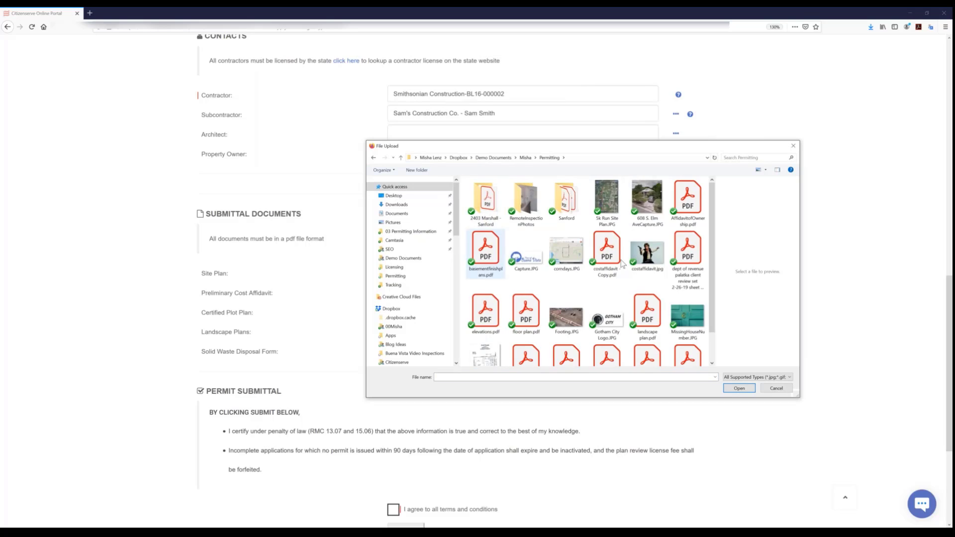
pyautogui.scroll(-3, 587, 273)
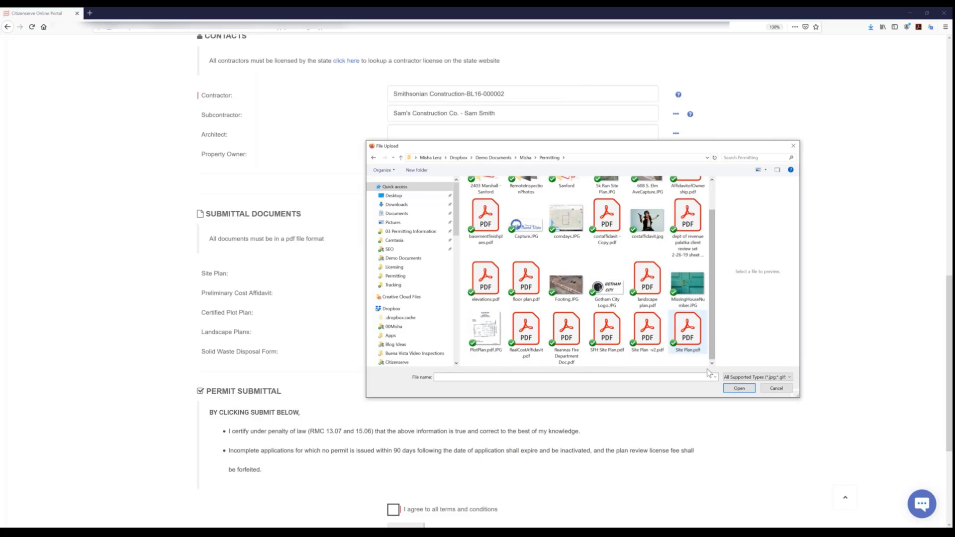
pyautogui.click(691, 338)
pyautogui.click(740, 388)
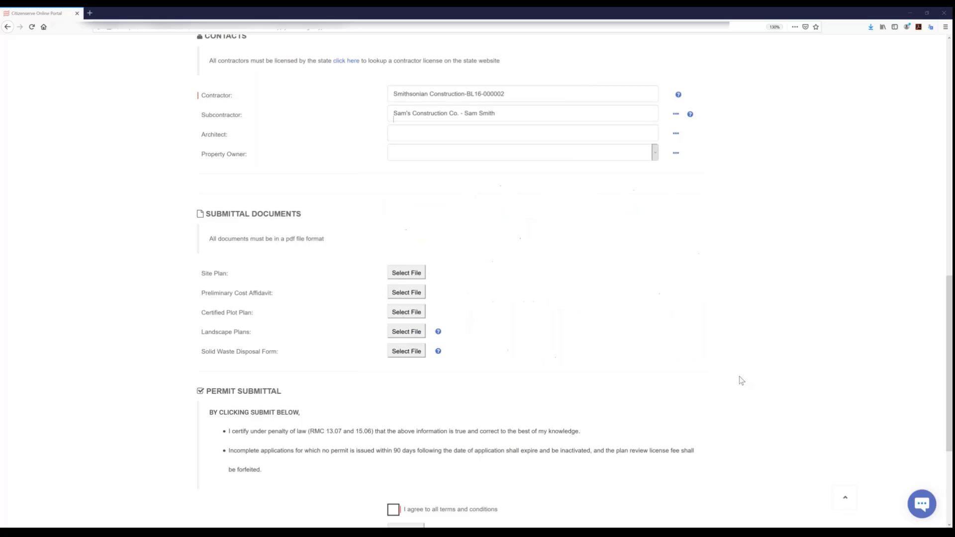
# - Attach "landscape plan.pdf" as the landscape plans submittal document
pyautogui.click(406, 333)
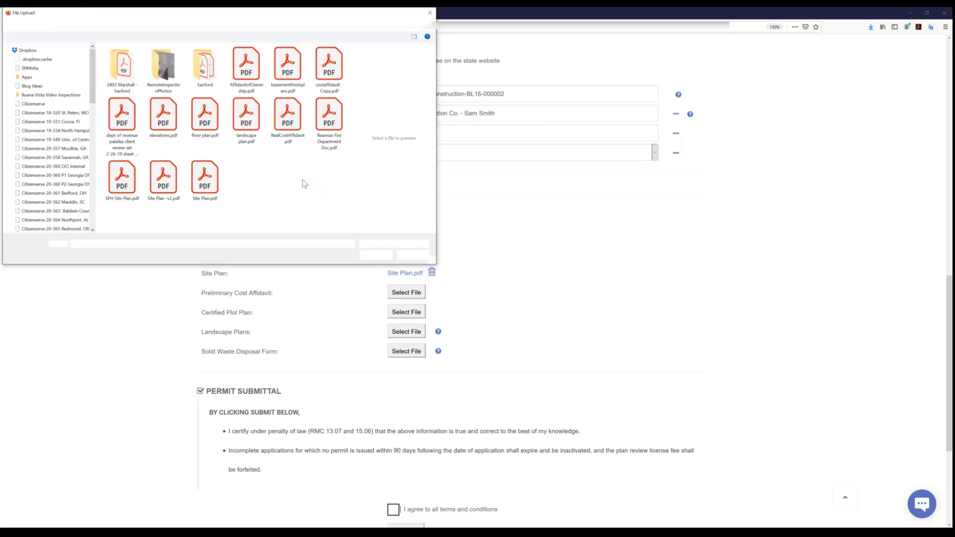
pyautogui.click(245, 122)
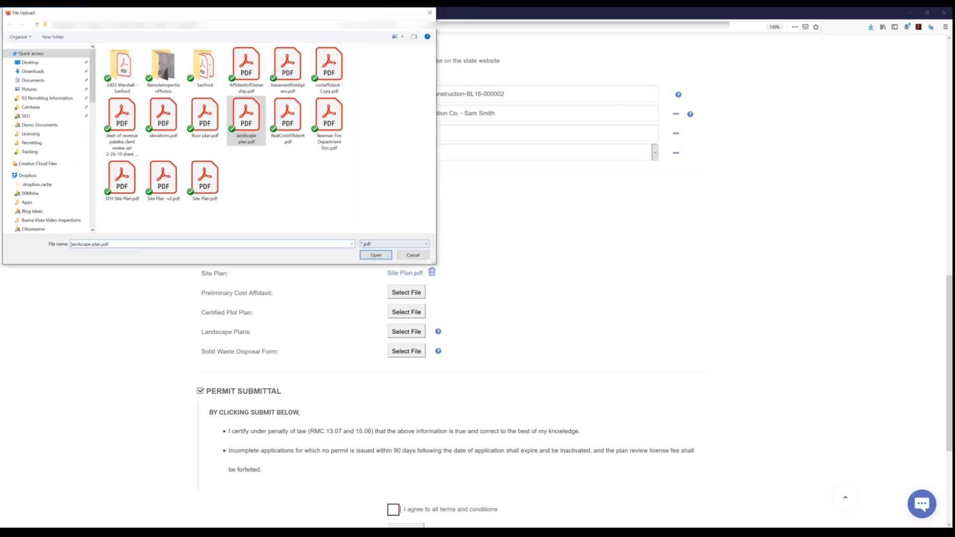
pyautogui.click(375, 256)
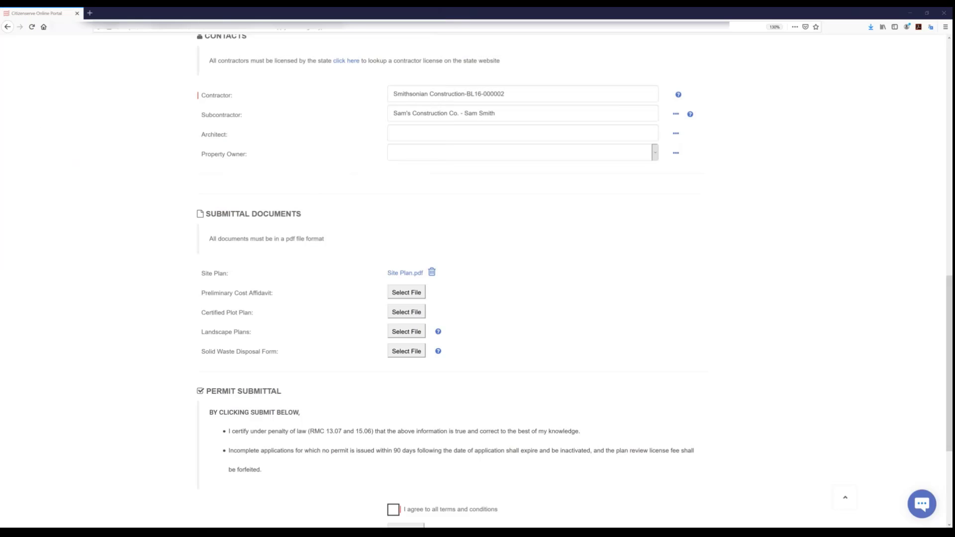
# - Agree to all terms and conditions and save a handwritten signature for the permit application
pyautogui.scroll(-3, 537, 311)
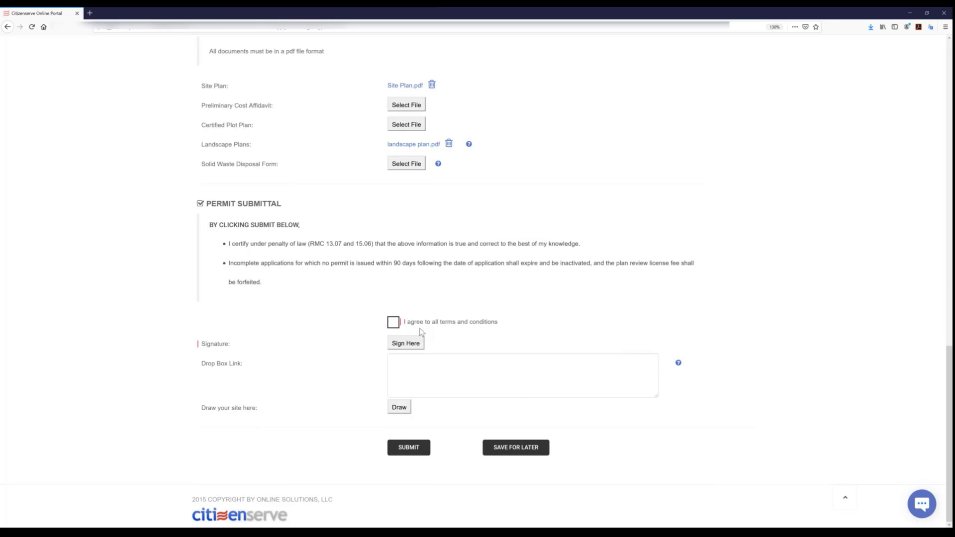
pyautogui.click(393, 323)
pyautogui.click(409, 348)
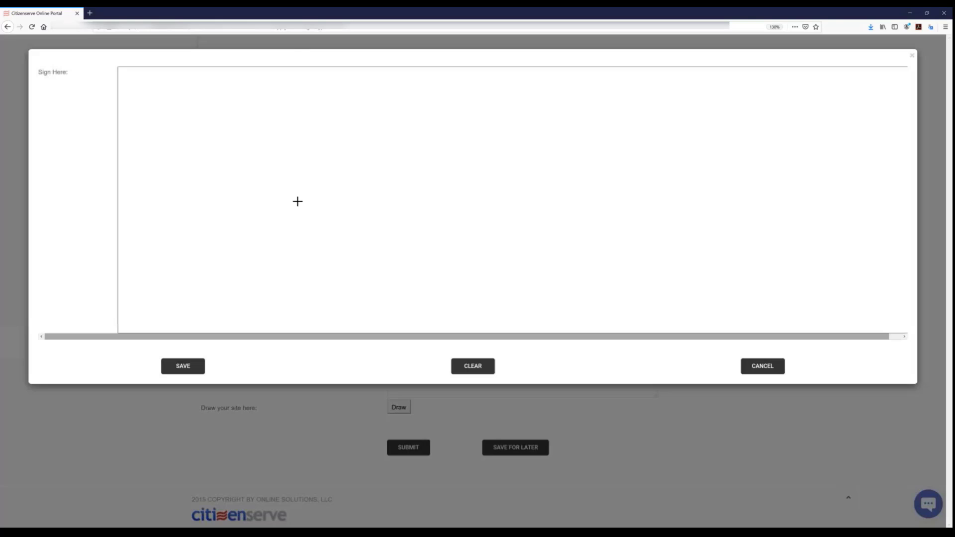
pyautogui.moveTo(235, 192)
pyautogui.mouseDown()
pyautogui.moveTo(330, 194)
pyautogui.moveTo(364, 219)
pyautogui.moveTo(375, 207)
pyautogui.moveTo(393, 226)
pyautogui.moveTo(418, 228)
pyautogui.mouseUp()
pyautogui.click(350, 205)
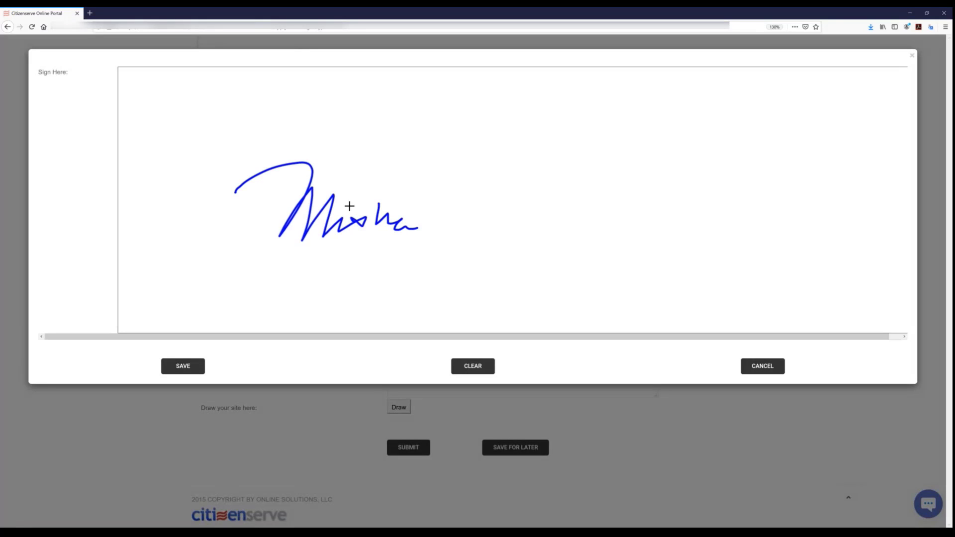
pyautogui.click(192, 362)
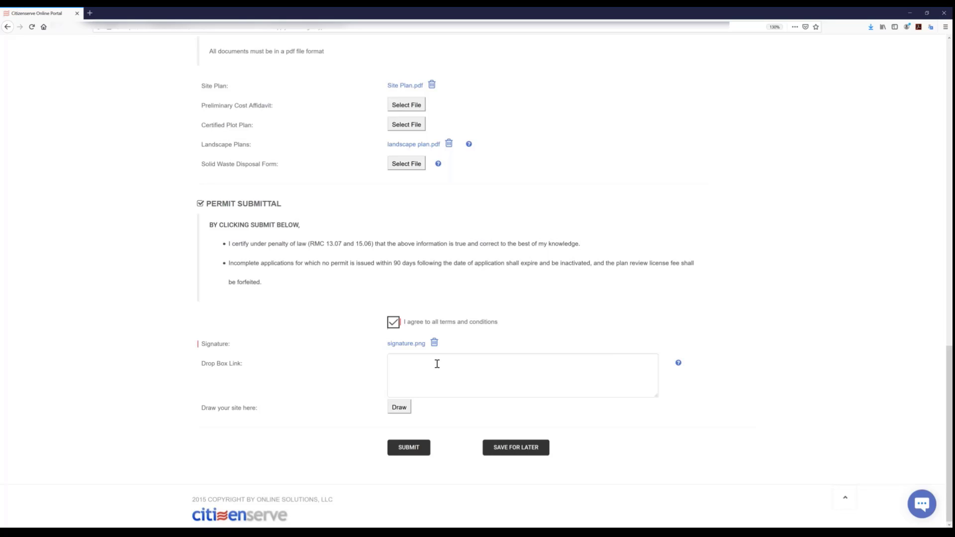
# - Sketch the site as an L-shaped outline with boundary lines beside it, save the drawing, and submit the permit application
pyautogui.click(402, 414)
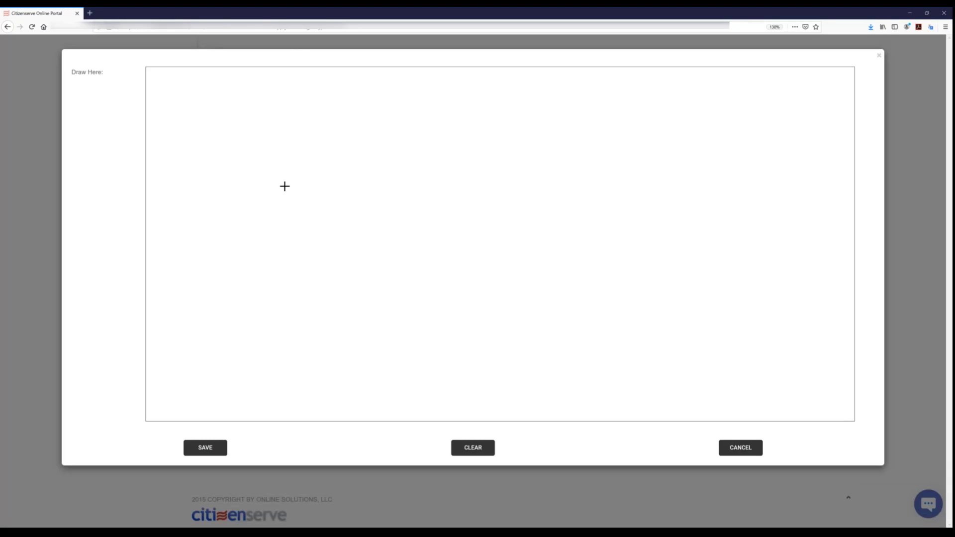
pyautogui.moveTo(285, 187)
pyautogui.mouseDown()
pyautogui.moveTo(300, 363)
pyautogui.moveTo(378, 363)
pyautogui.moveTo(424, 285)
pyautogui.moveTo(518, 277)
pyautogui.moveTo(505, 179)
pyautogui.moveTo(285, 184)
pyautogui.mouseUp()
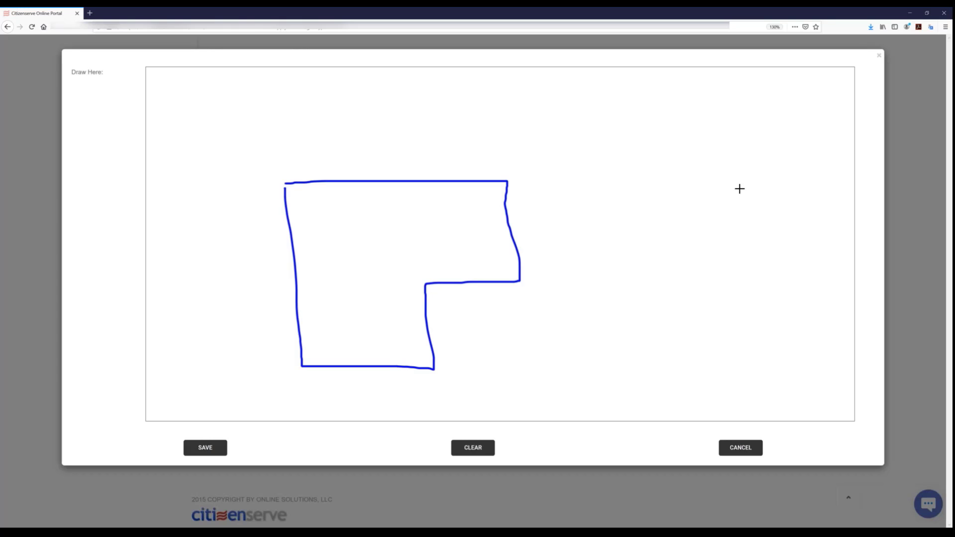
pyautogui.moveTo(844, 121); pyautogui.dragTo(874, 352)
pyautogui.moveTo(829, 129); pyautogui.dragTo(825, 343)
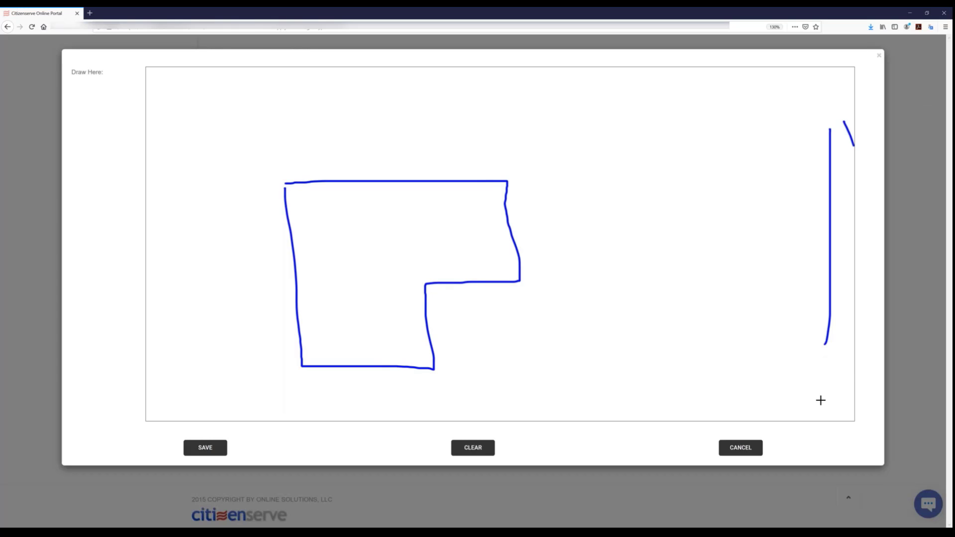
pyautogui.moveTo(820, 400); pyautogui.dragTo(821, 404)
pyautogui.click(208, 454)
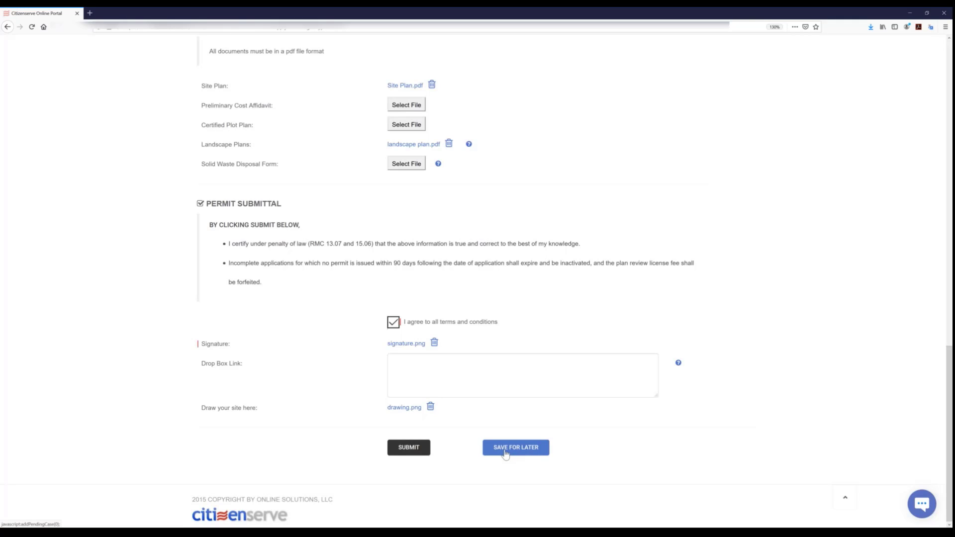
pyautogui.click(413, 448)
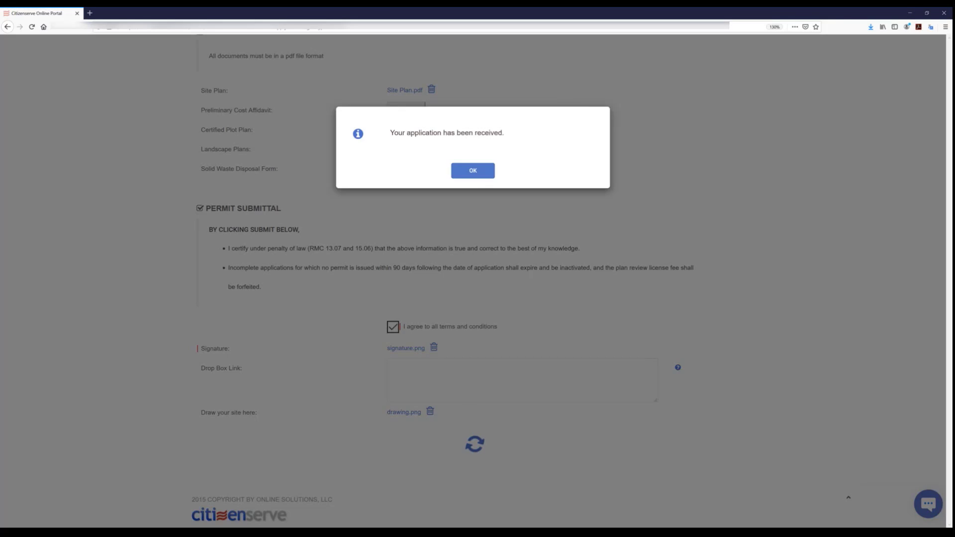
pyautogui.click(472, 171)
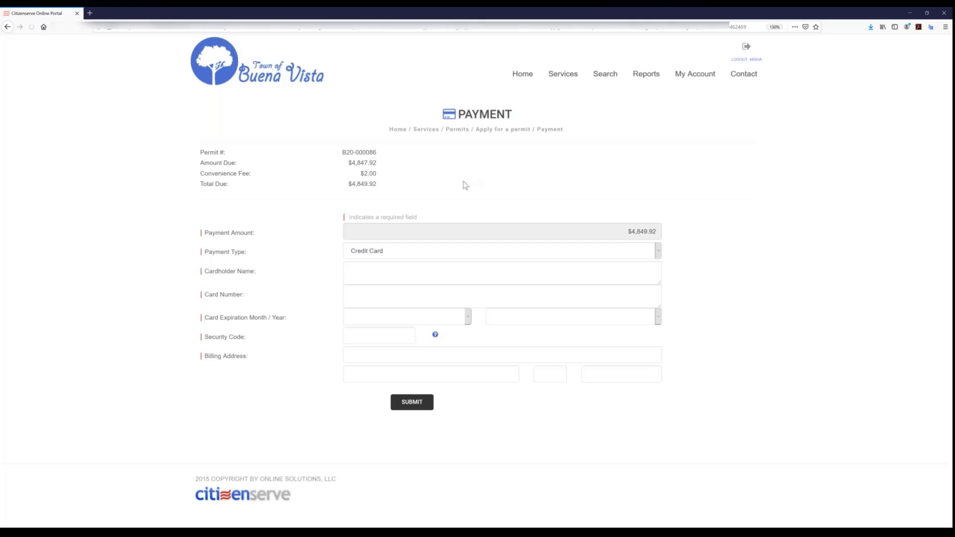
# - Enter the cardholder's name, card number, a December 2020 expiration date and the security code for the credit card payment
pyautogui.click(419, 272)
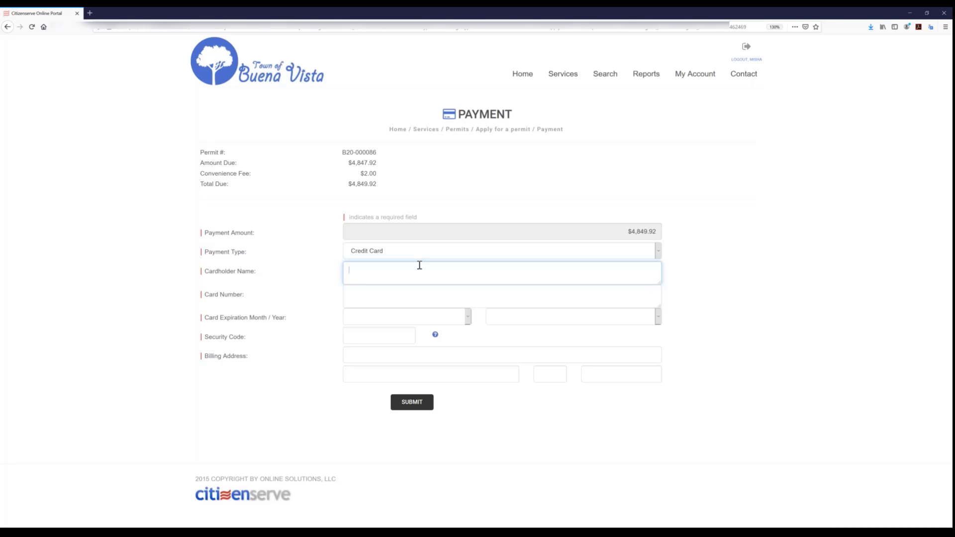
pyautogui.write('Misha')
pyautogui.press('Tab')
pyautogui.write('***********')
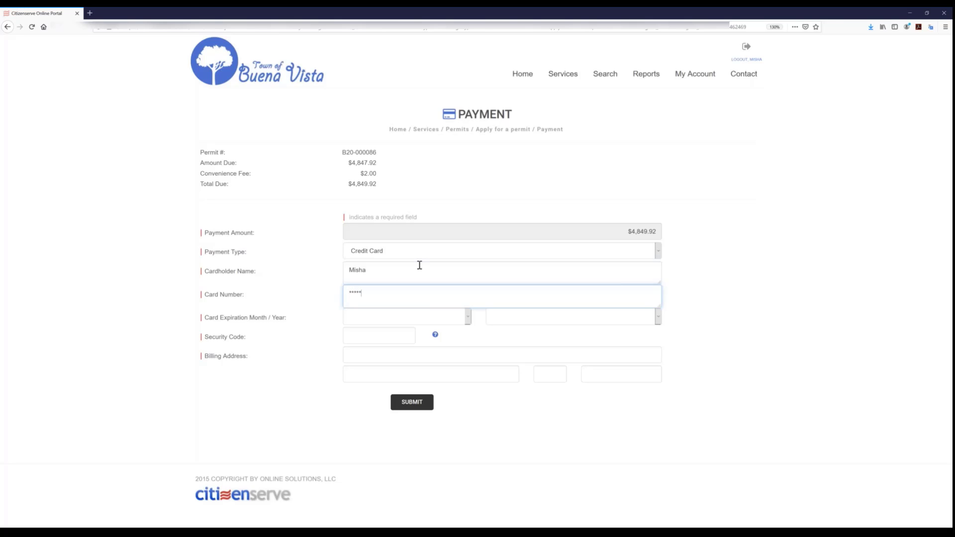
pyautogui.write('***')
pyautogui.press('Tab')
pyautogui.write('d')
pyautogui.press('Tab')
pyautogui.write('2020')
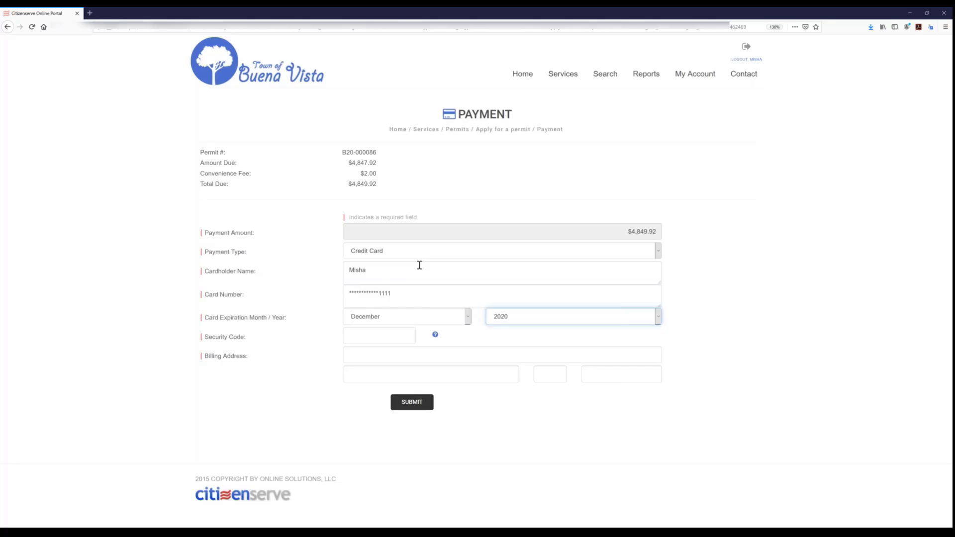
pyautogui.press('Tab')
pyautogui.write('***')
# - Fill in the billing address with the saved autofill entry and submit the permit payment
pyautogui.press('Tab')
pyautogui.write('123')
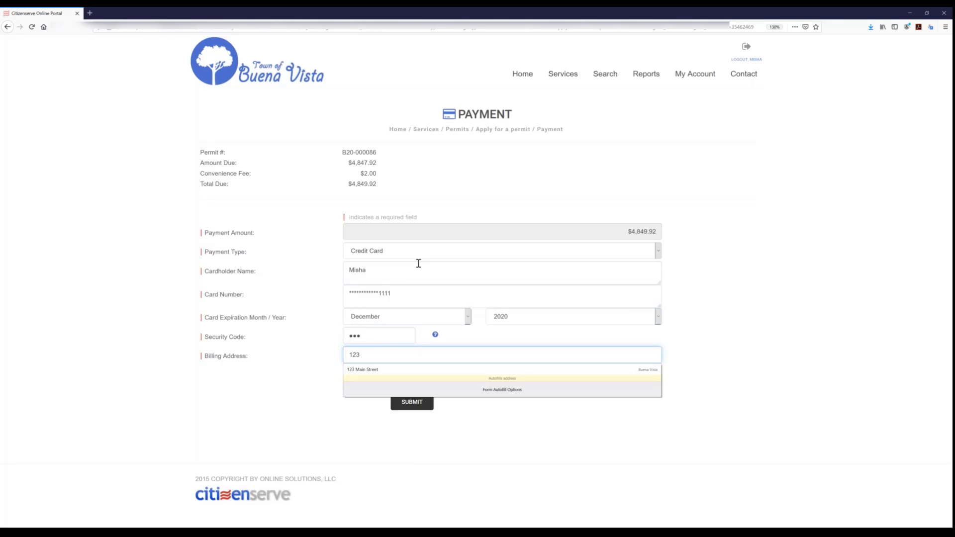
pyautogui.click(379, 369)
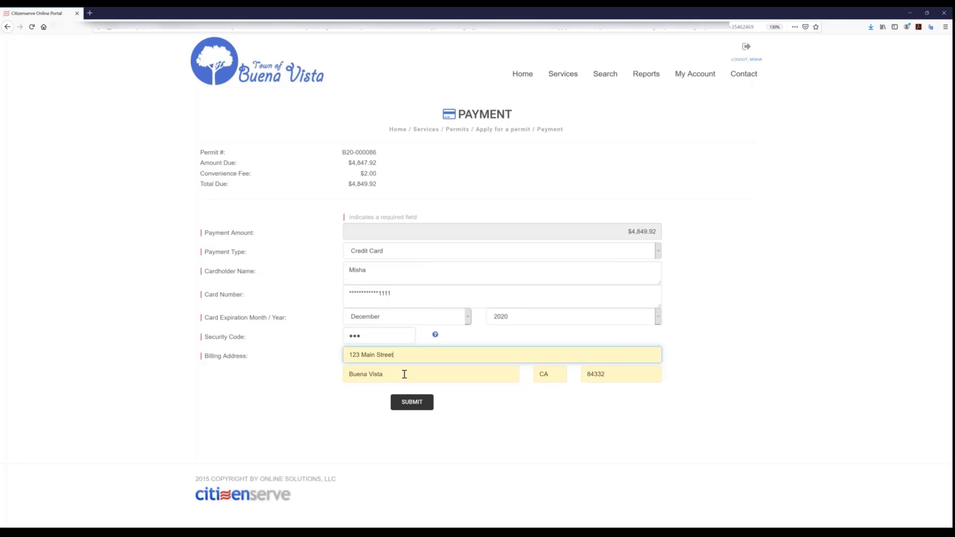
pyautogui.click(428, 406)
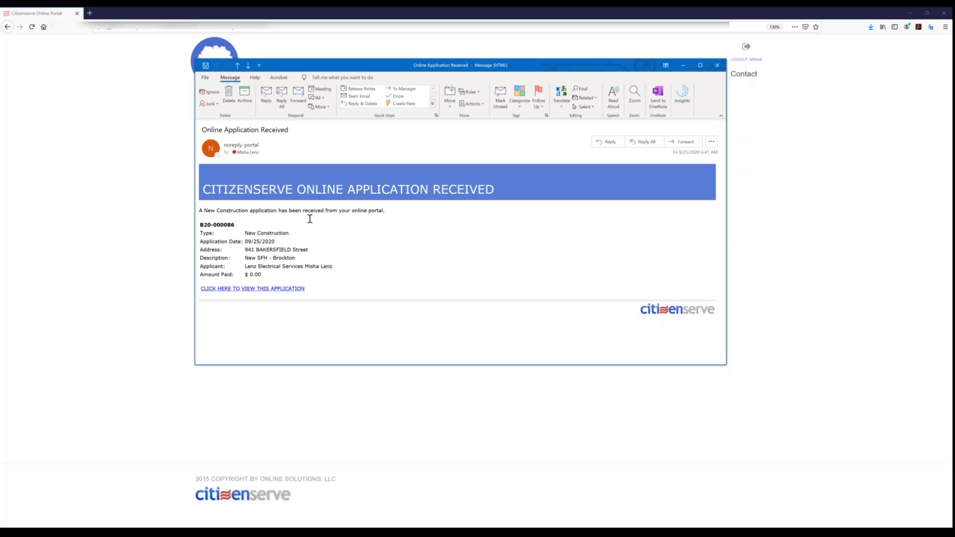
# - Review the "Online Application Received" notification email in Outlook, highlighting its opening sentence, and close the message
pyautogui.moveTo(205, 210); pyautogui.dragTo(378, 219)
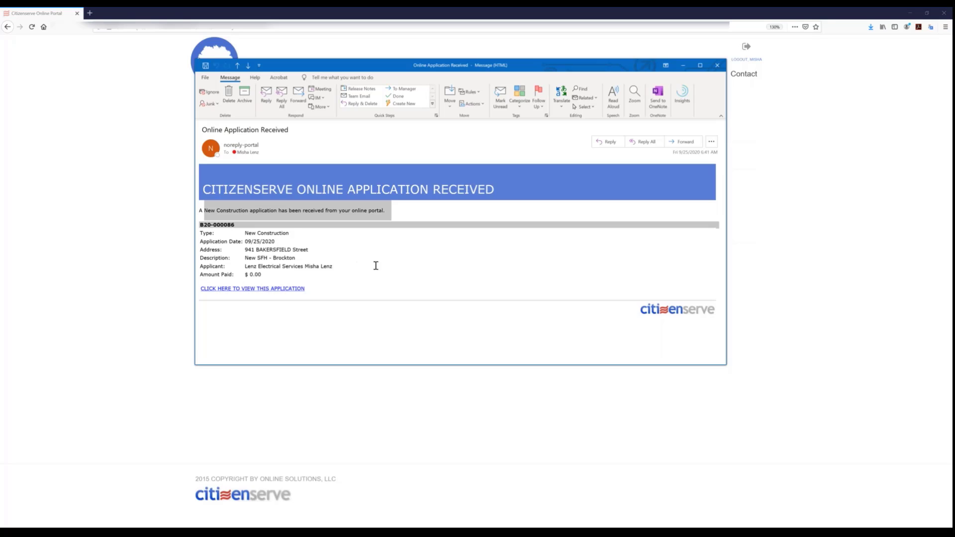
pyautogui.click(382, 241)
pyautogui.moveTo(386, 211); pyautogui.dragTo(189, 214)
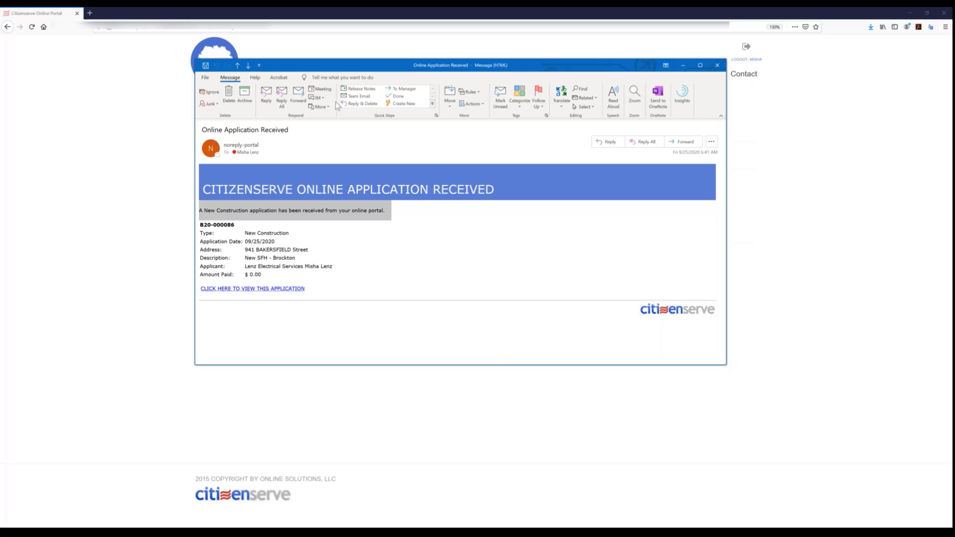
pyautogui.click(716, 67)
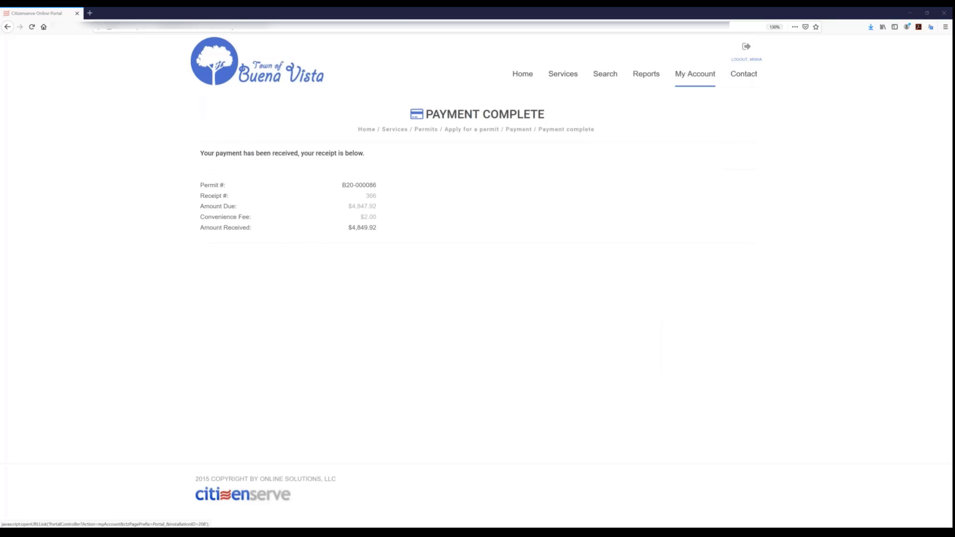
# - Open the account information update form and review its email, name, login and insurance fields
pyautogui.click(694, 75)
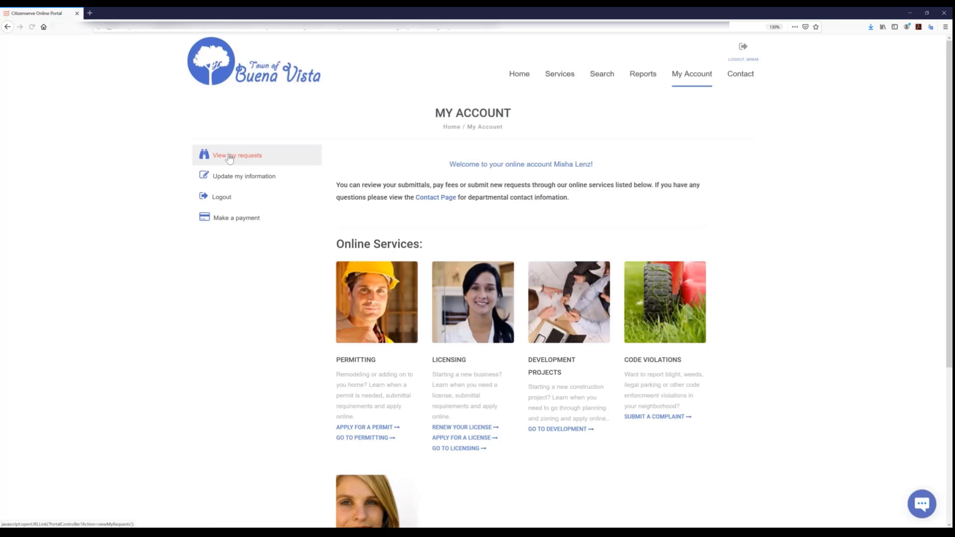
pyautogui.click(241, 177)
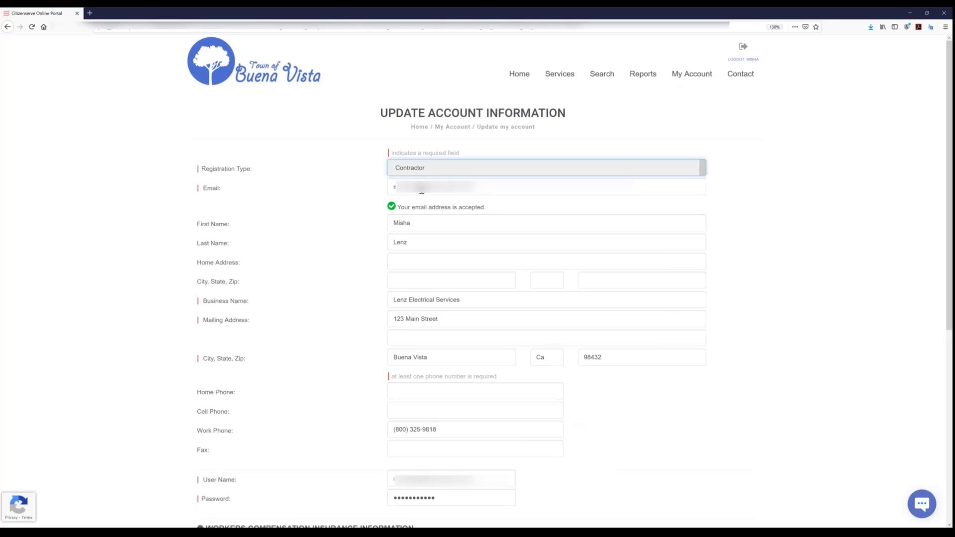
pyautogui.click(417, 192)
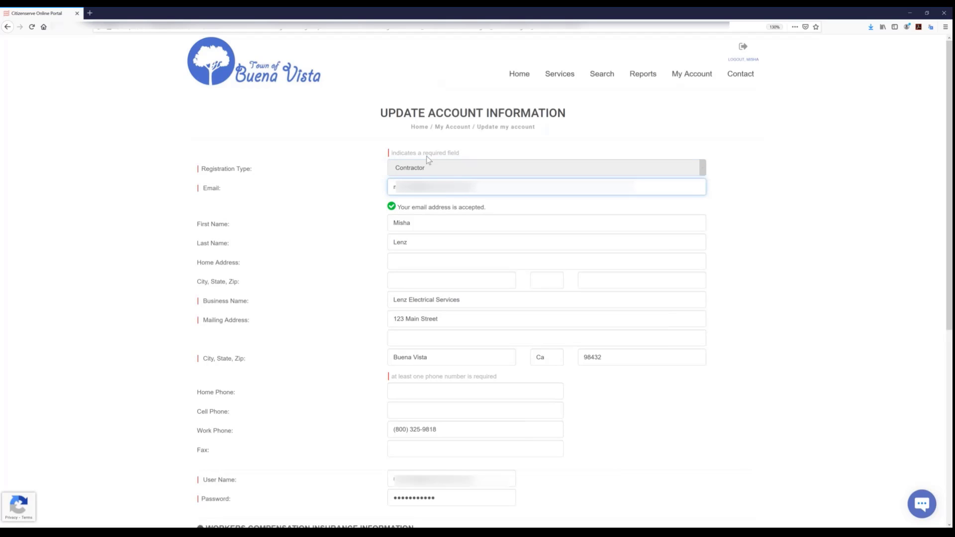
pyautogui.scroll(-2, 409, 377)
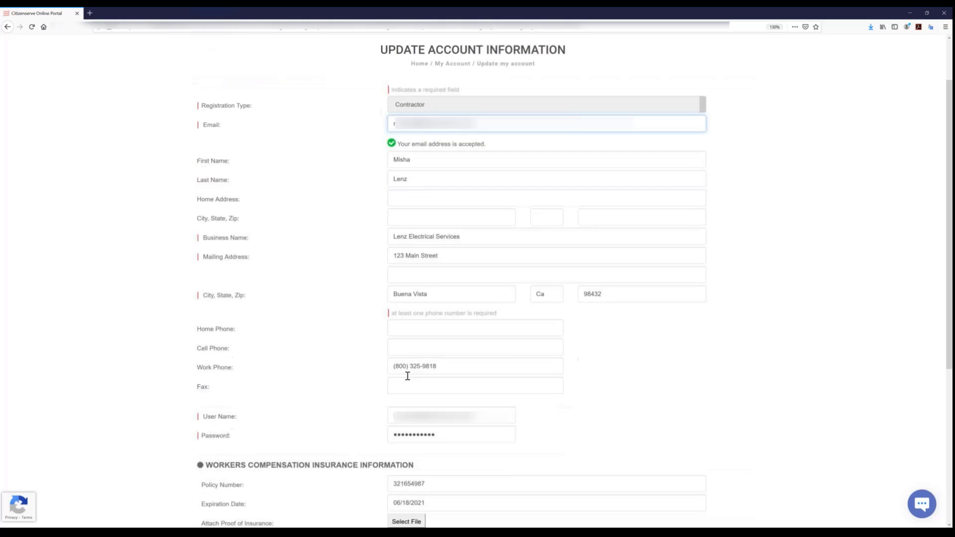
pyautogui.scroll(-1, 408, 376)
pyautogui.click(409, 375)
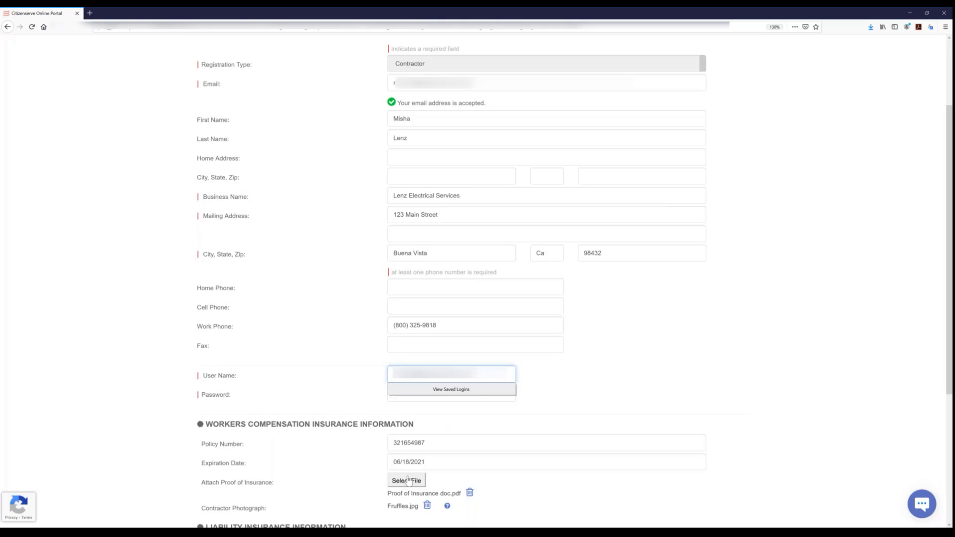
pyautogui.click(455, 434)
pyautogui.scroll(-3, 457, 437)
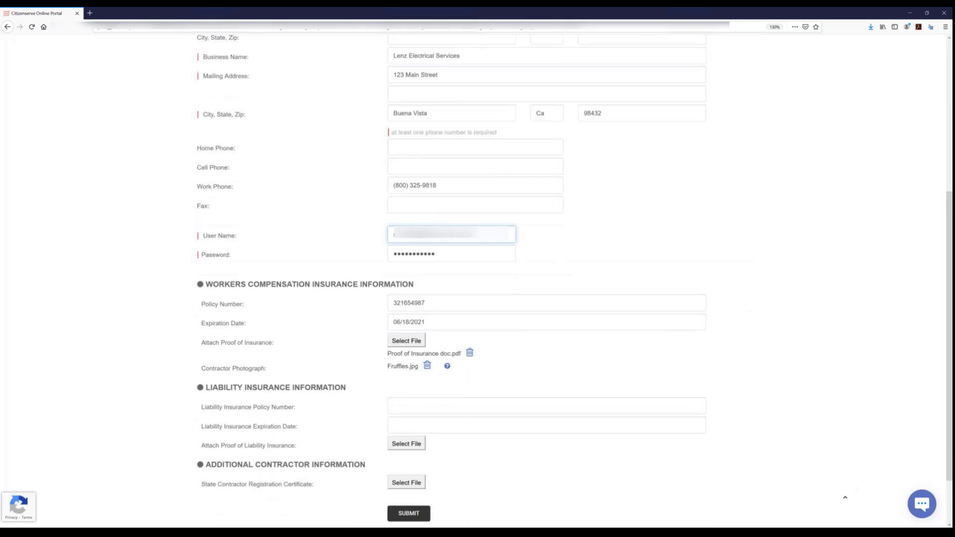
pyautogui.scroll(2, 485, 333)
pyautogui.scroll(3, 412, 189)
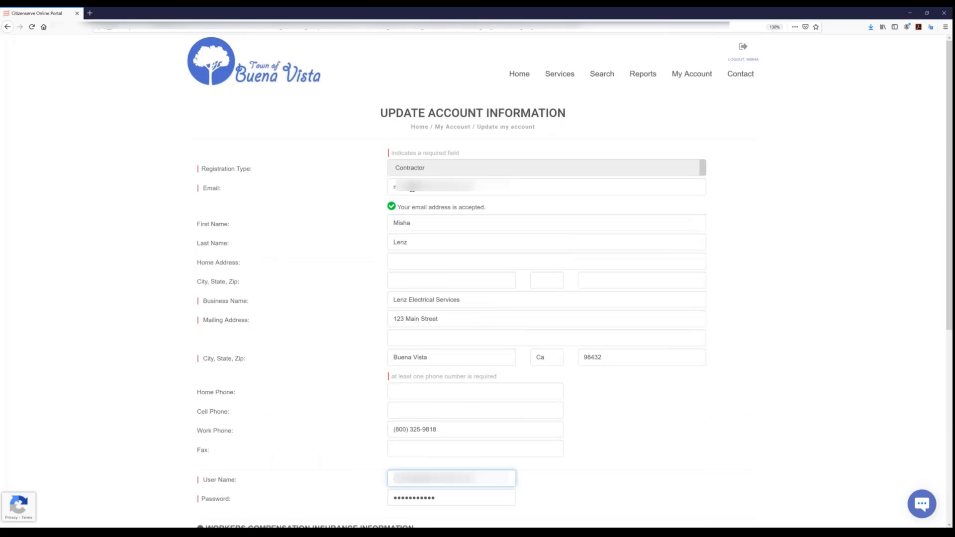
pyautogui.doubleClick(473, 228)
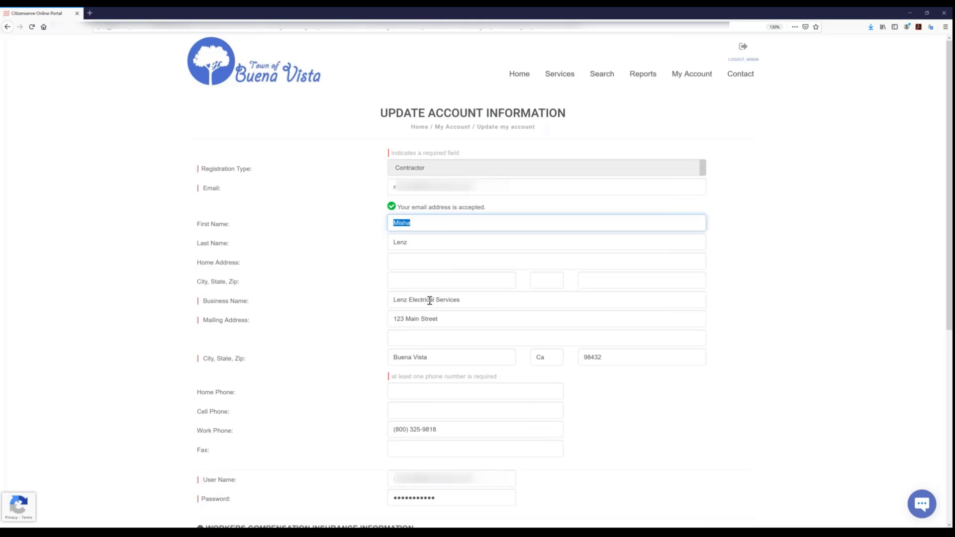
# - Submit the account information update and return to the account page
pyautogui.scroll(-6, 421, 311)
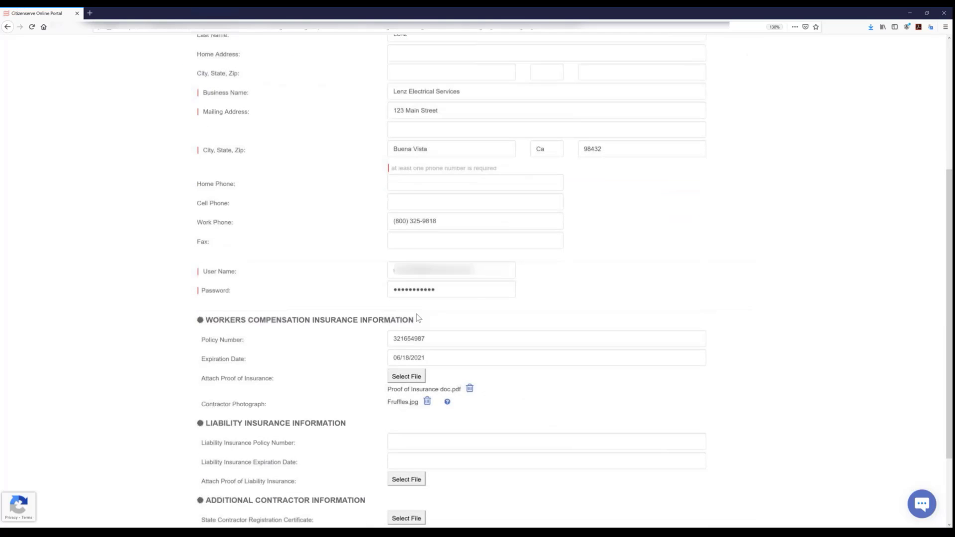
pyautogui.click(408, 447)
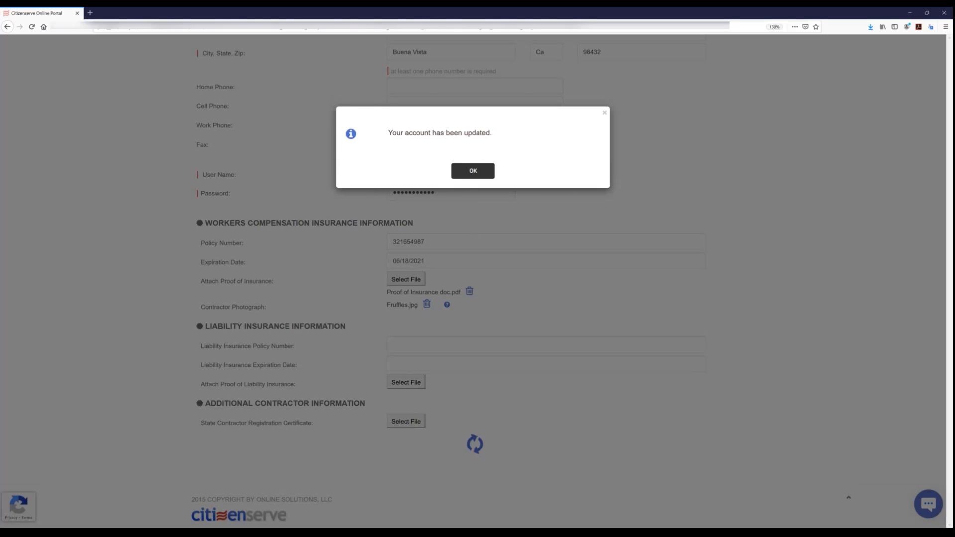
pyautogui.click(473, 170)
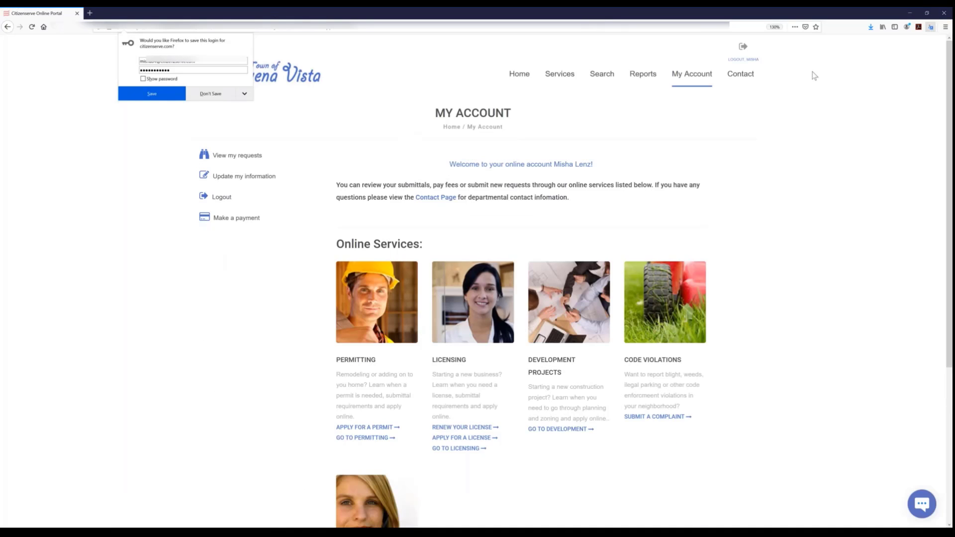
# - Open the New SFH - Brockton permit from the account's requests and review its project, contact and submittal details
pyautogui.click(228, 161)
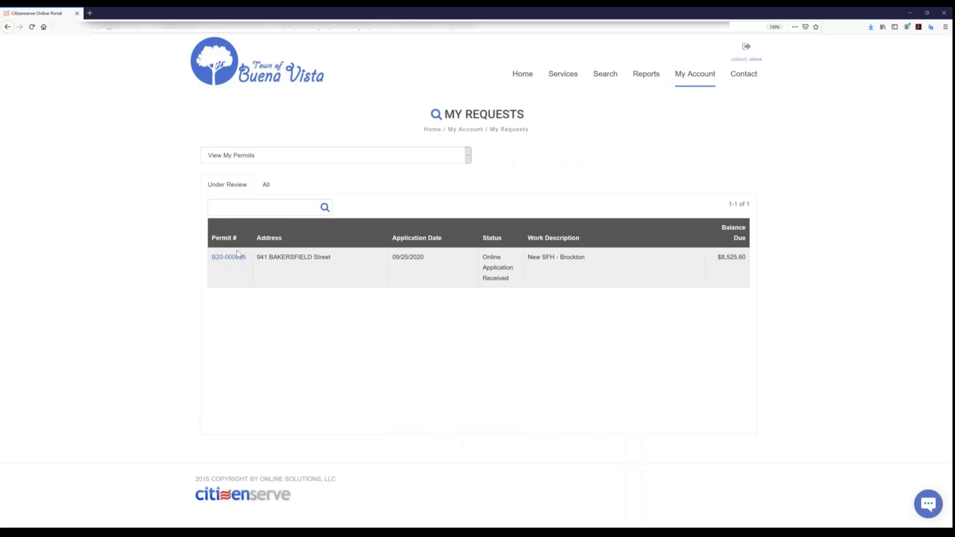
pyautogui.click(222, 262)
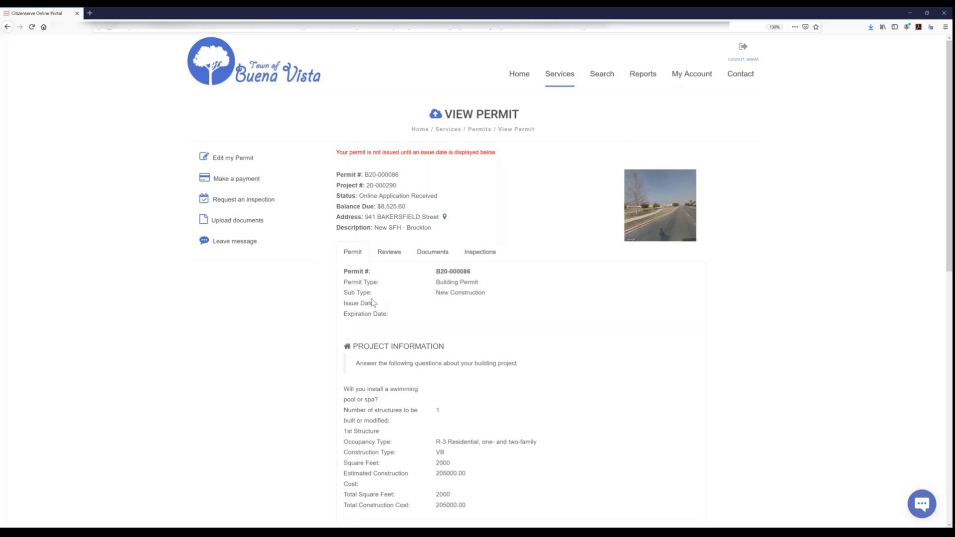
pyautogui.scroll(-2, 373, 302)
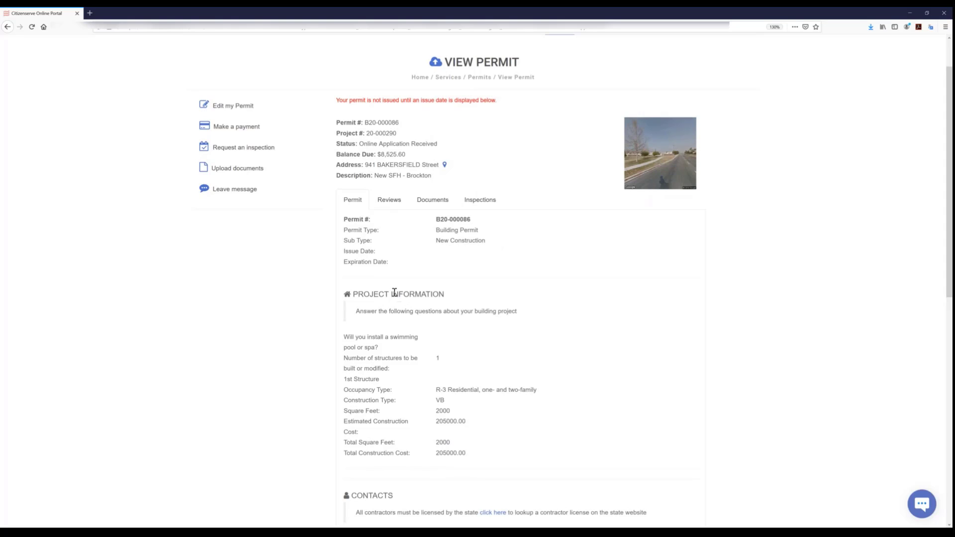
pyautogui.scroll(-8, 430, 310)
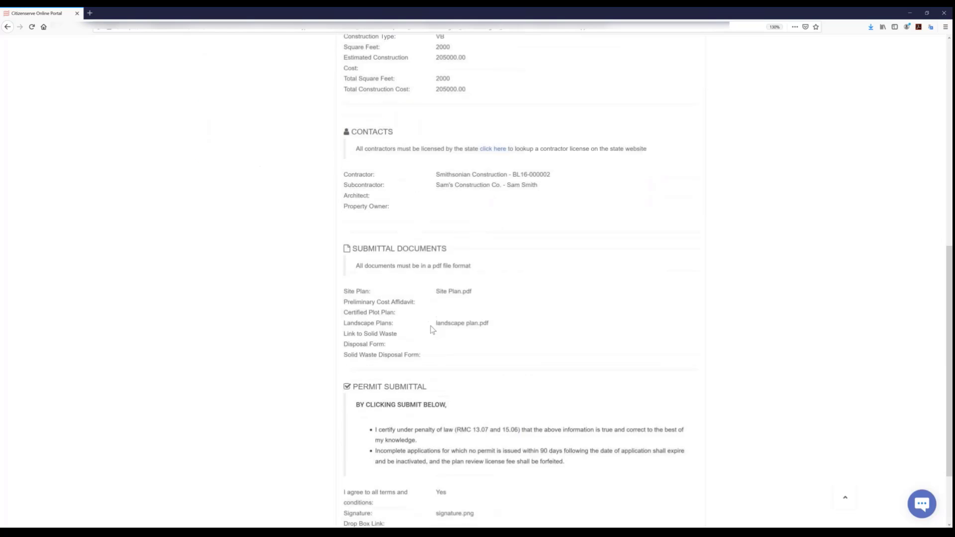
# - Review the New SFH - Brockton permit's reviews, documents and inspections
pyautogui.scroll(10, 426, 336)
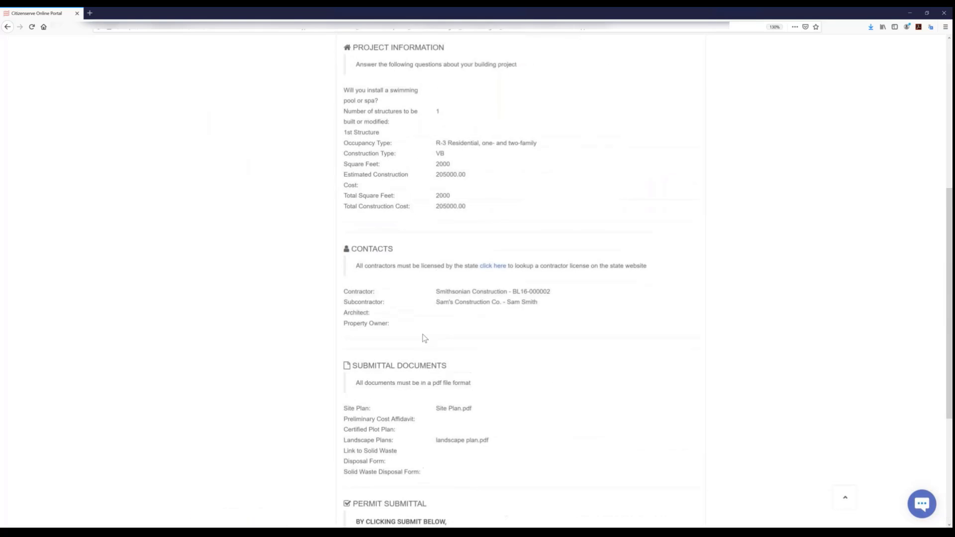
pyautogui.click(389, 252)
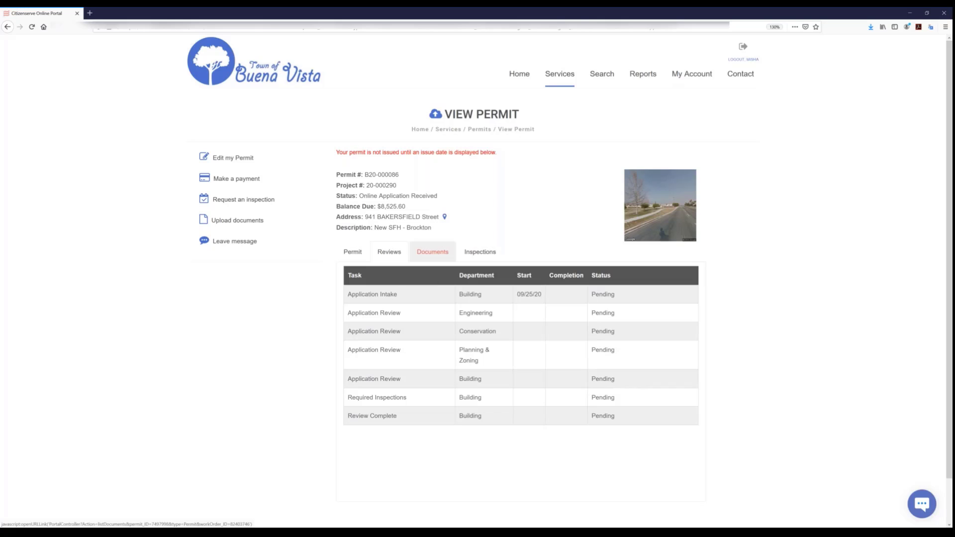
pyautogui.click(431, 255)
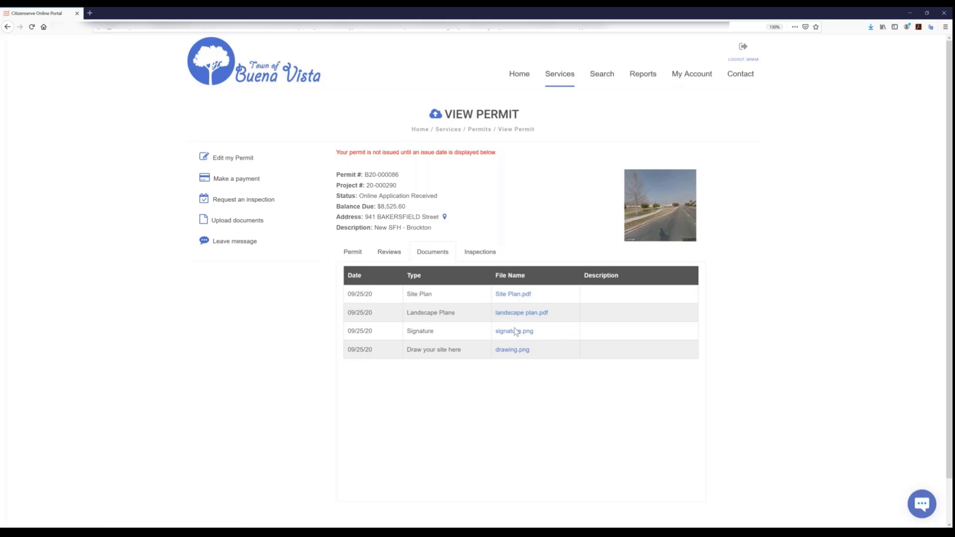
pyautogui.click(480, 251)
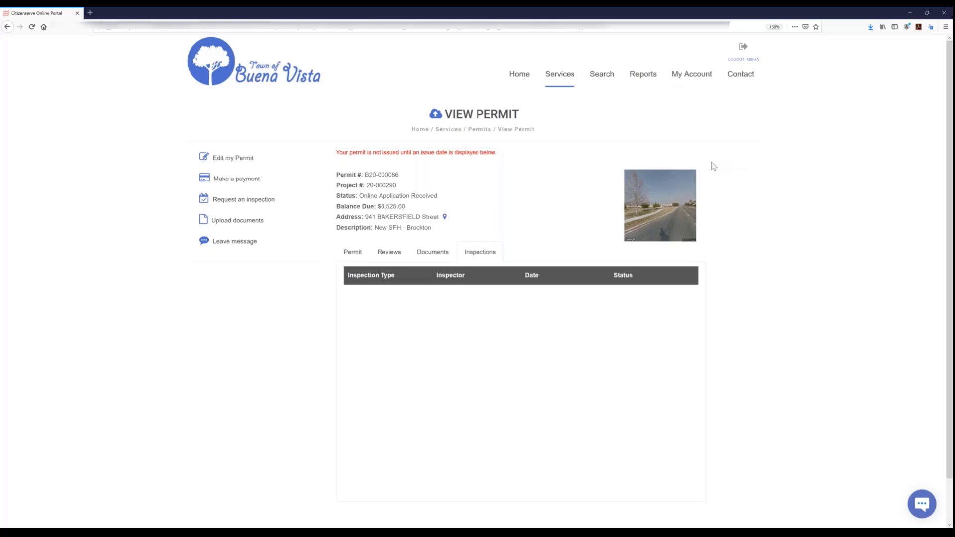
# - Switch to the Citizenserve staff home page and refresh it to review the current task list
pyautogui.click(909, 13)
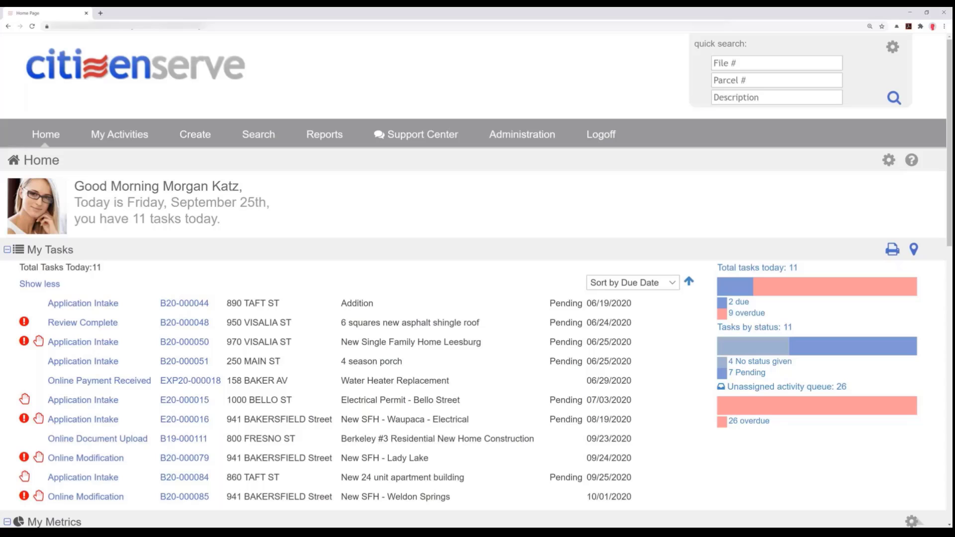
pyautogui.click(33, 27)
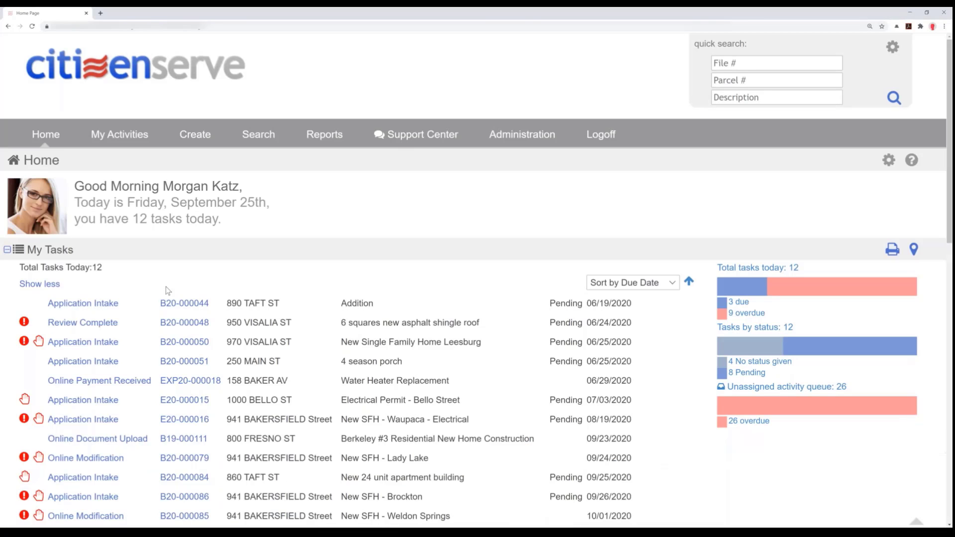
pyautogui.scroll(-1, 166, 288)
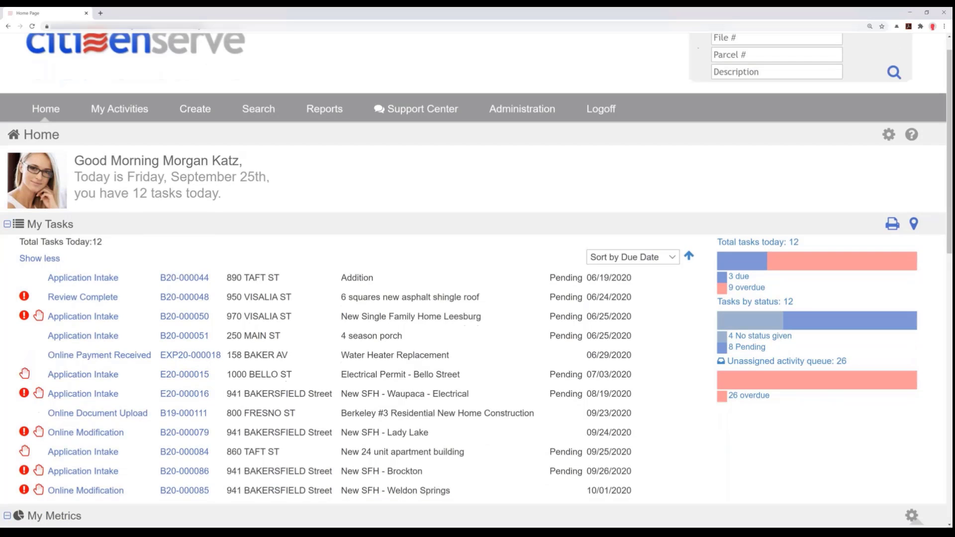
pyautogui.scroll(-1, 158, 289)
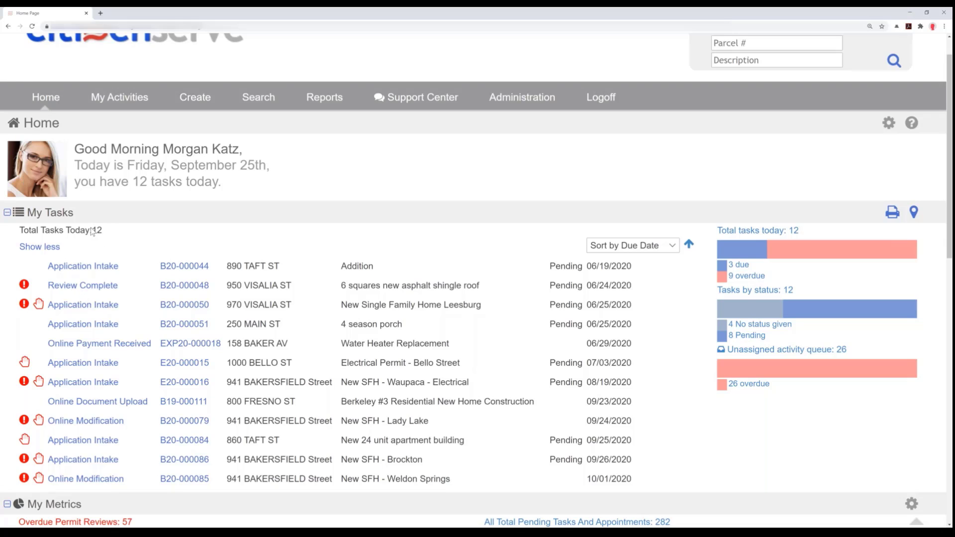
# - Read the alert on the New SFH - Weldon Springs task, highlighting its alert text, and close it
pyautogui.click(24, 480)
pyautogui.moveTo(565, 117); pyautogui.dragTo(694, 128)
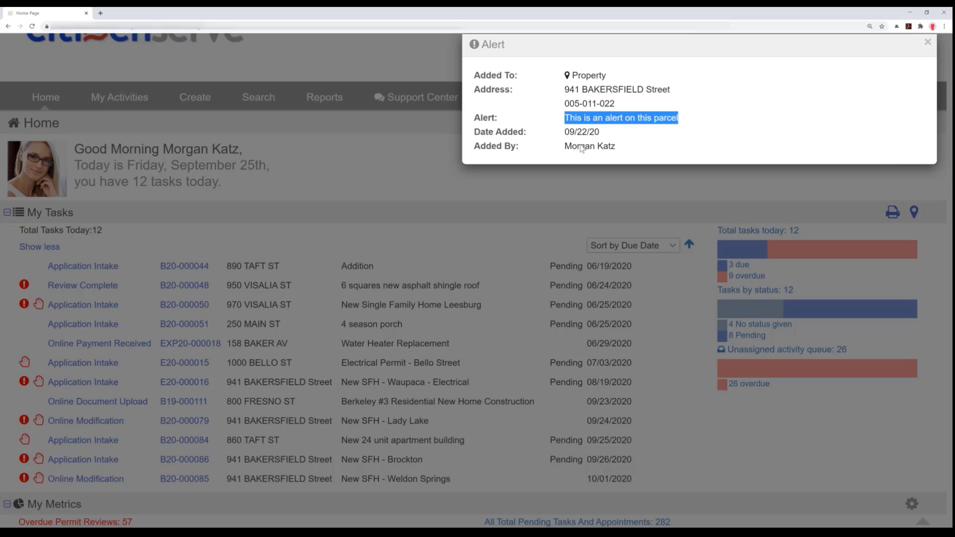
pyautogui.click(928, 49)
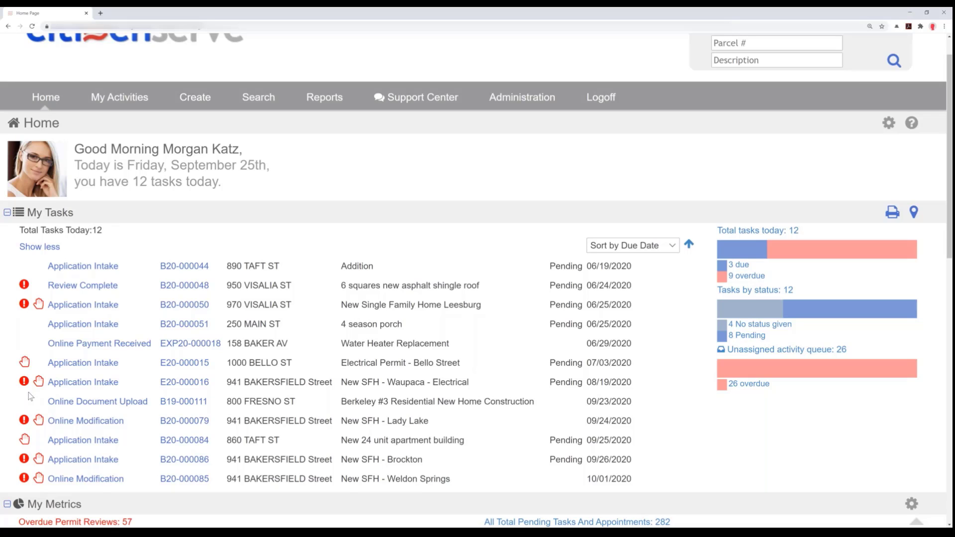
# - Read the alert and the conditions on the New Single Family Home Leesburg task, closing each one
pyautogui.click(24, 305)
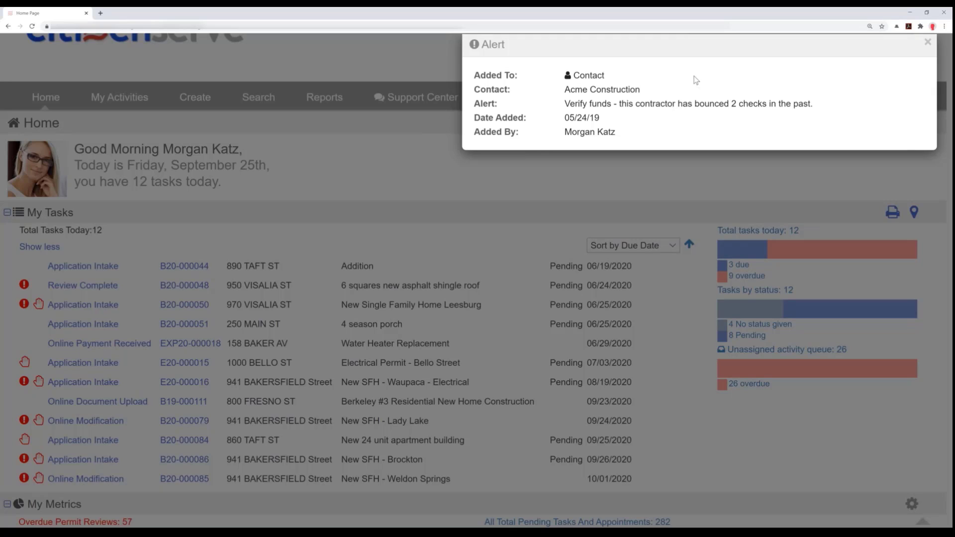
pyautogui.click(915, 45)
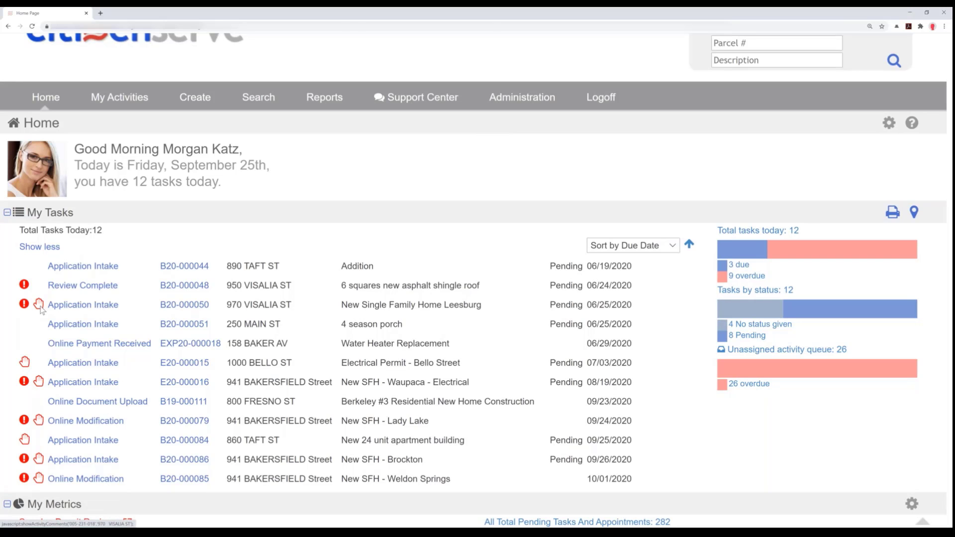
pyautogui.click(39, 305)
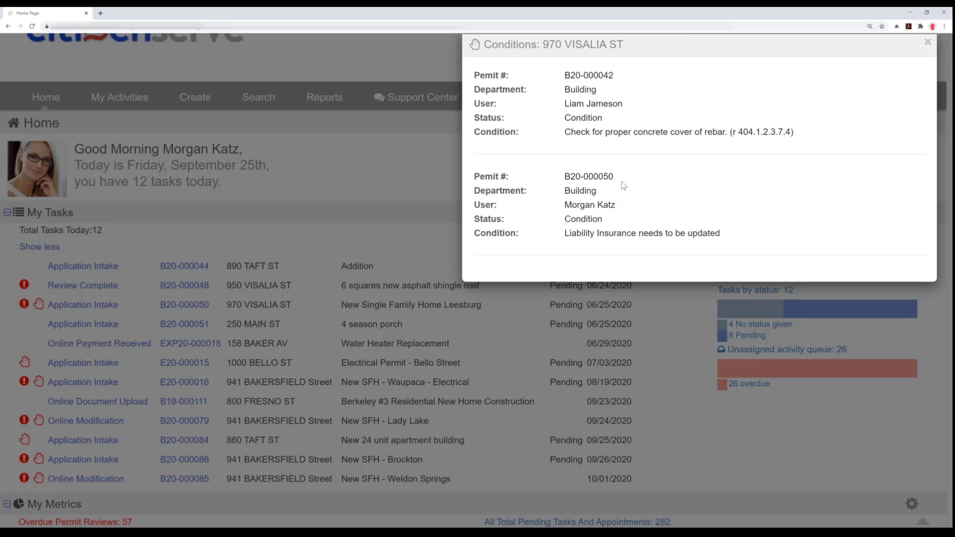
pyautogui.click(928, 44)
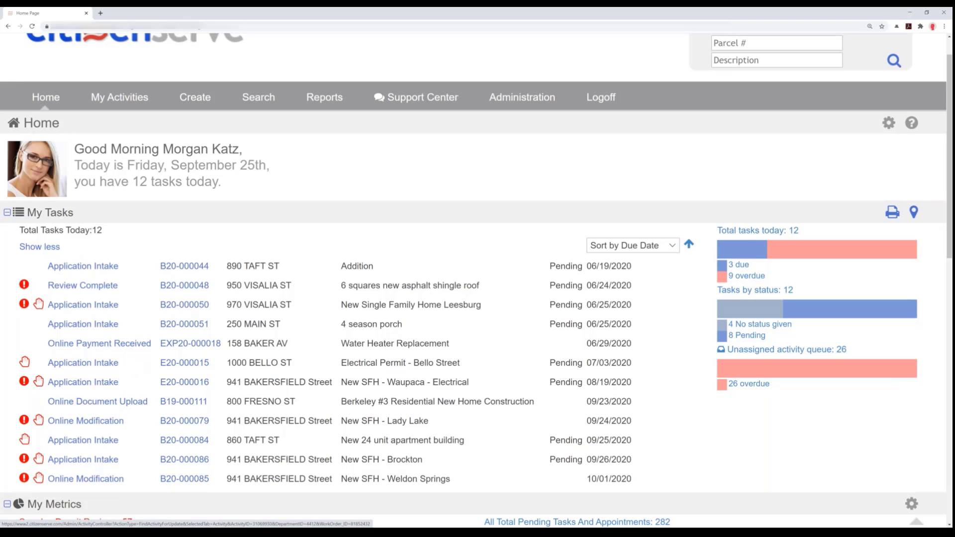
# - Examine the Building department's overdue permit reviews and the Berkeley #3 Residential New Home Construction permit, closing both
pyautogui.scroll(-1, 473, 299)
pyautogui.scroll(-1, 111, 343)
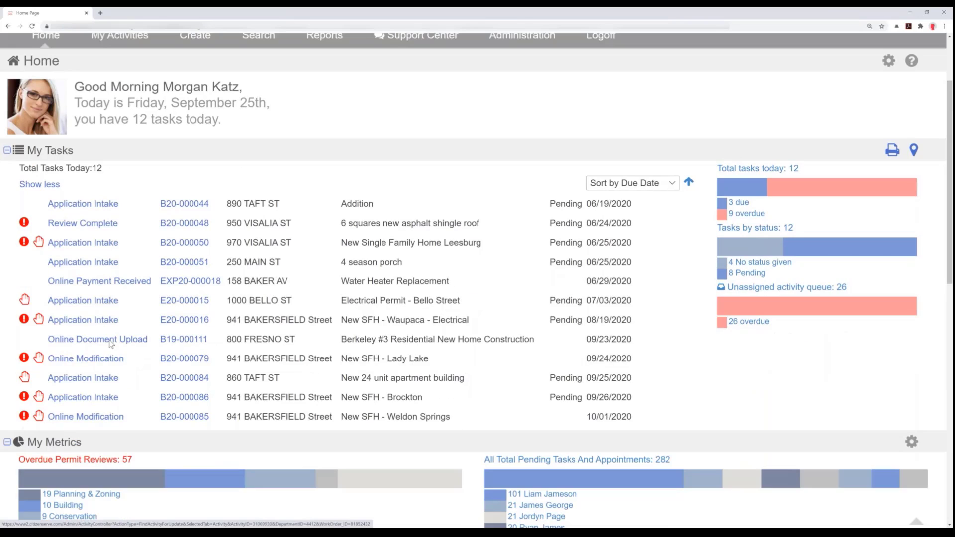
pyautogui.scroll(-3, 294, 360)
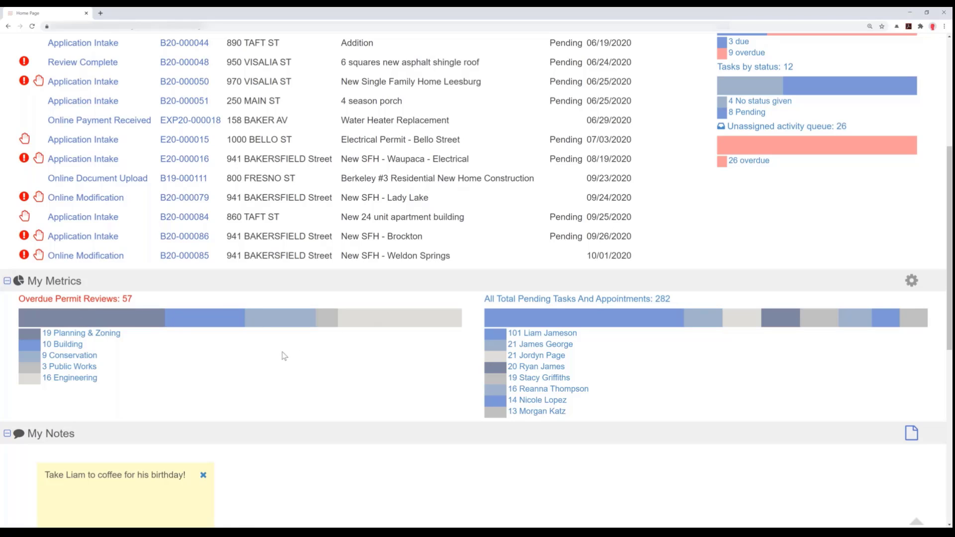
pyautogui.click(89, 348)
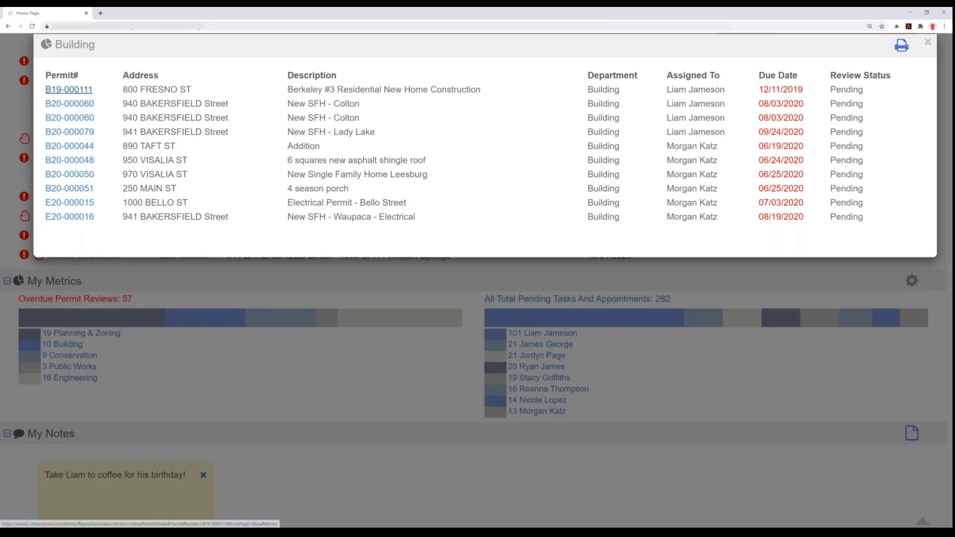
pyautogui.click(77, 90)
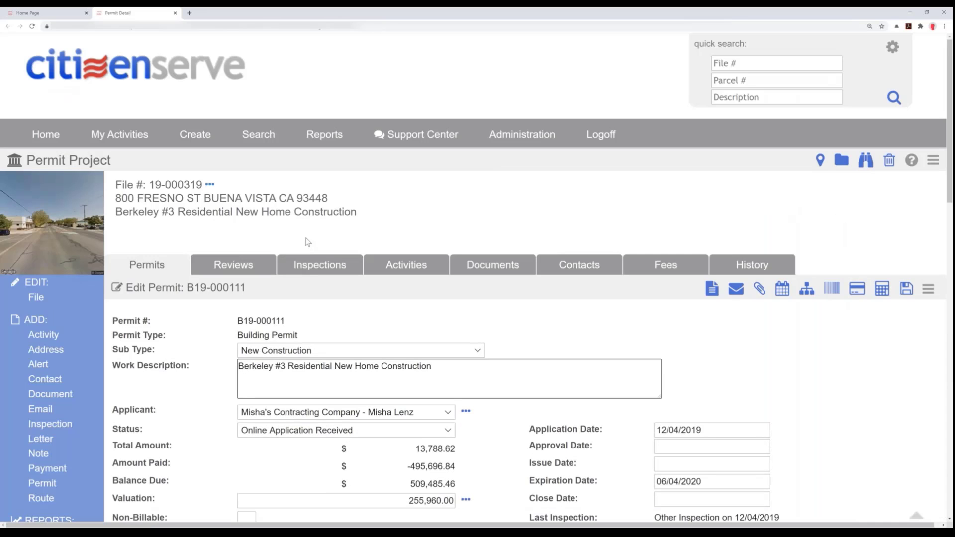
pyautogui.click(175, 13)
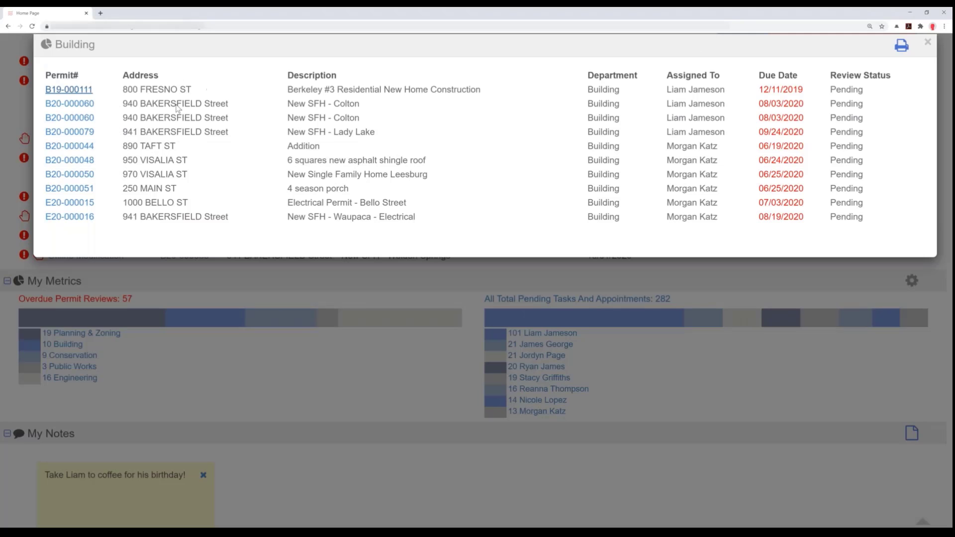
pyautogui.click(928, 43)
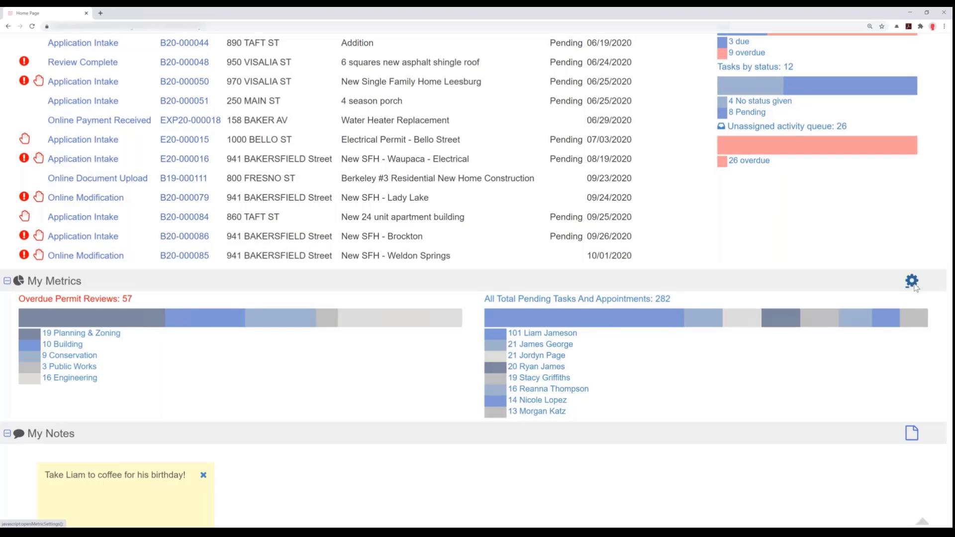
# - Add the Pending Permit Reviews metric to My Metrics with period This Month and scope All, and save the settings
pyautogui.click(913, 284)
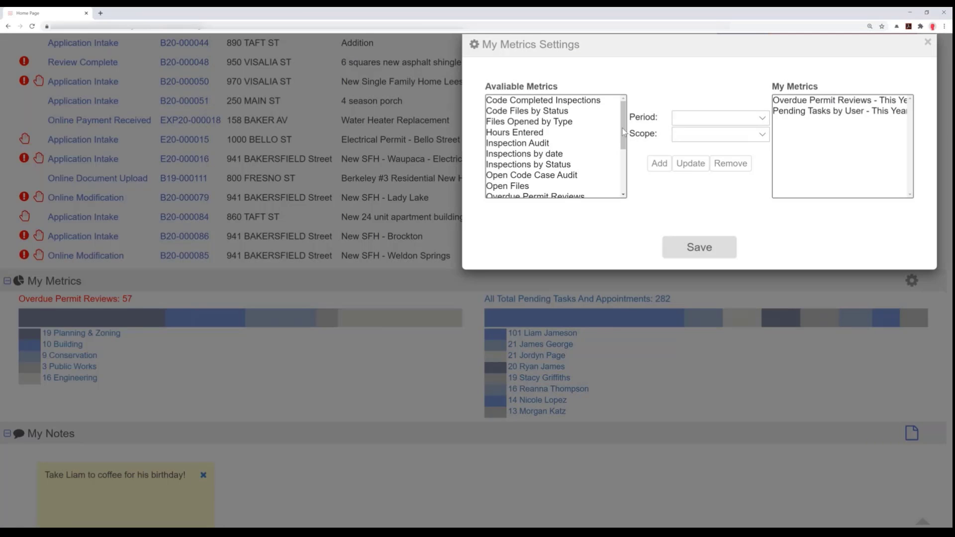
pyautogui.scroll(-1, 618, 157)
pyautogui.scroll(-3, 618, 157)
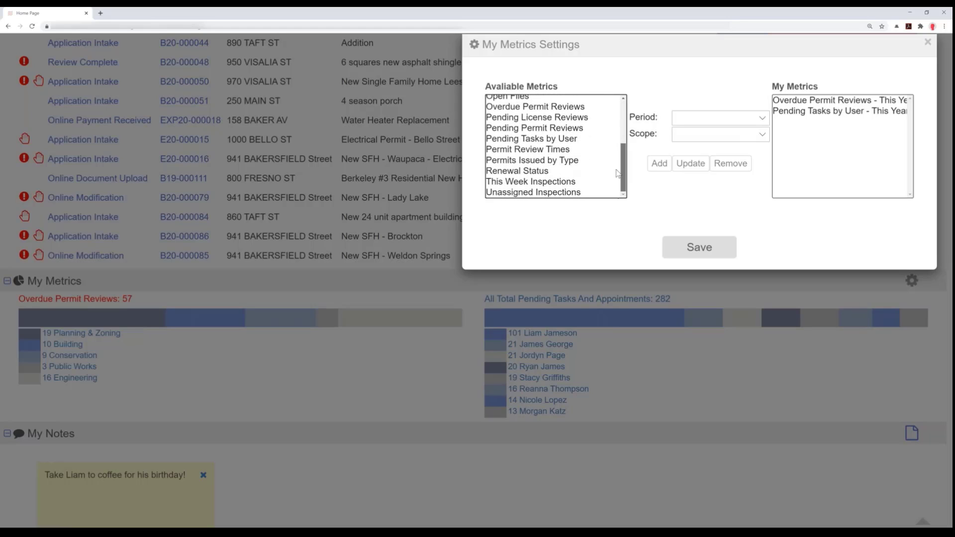
pyautogui.scroll(5, 547, 107)
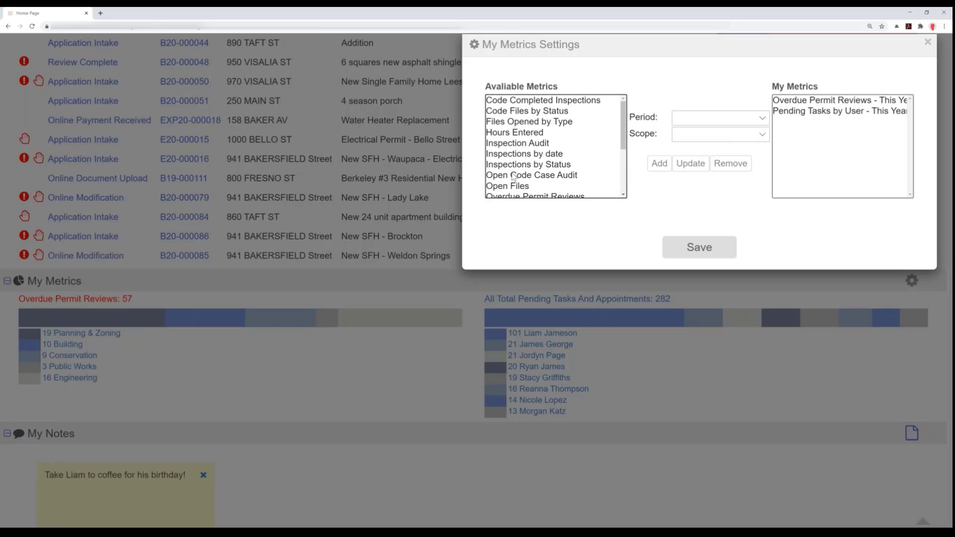
pyautogui.scroll(-2, 537, 149)
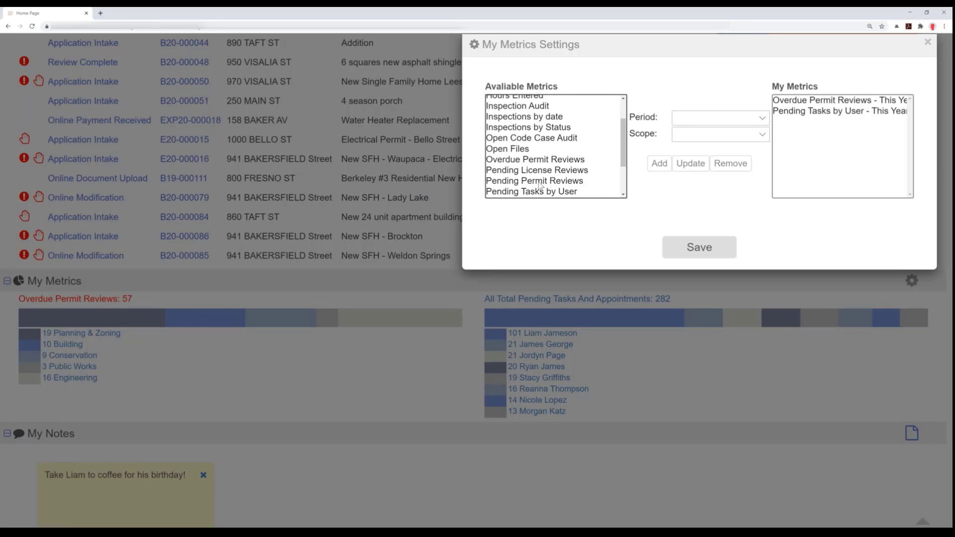
pyautogui.click(541, 181)
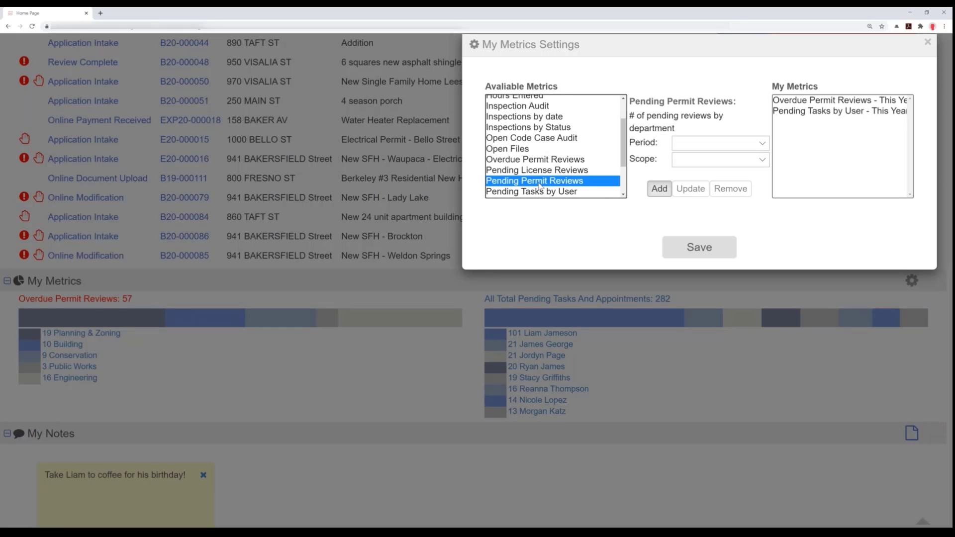
pyautogui.click(683, 148)
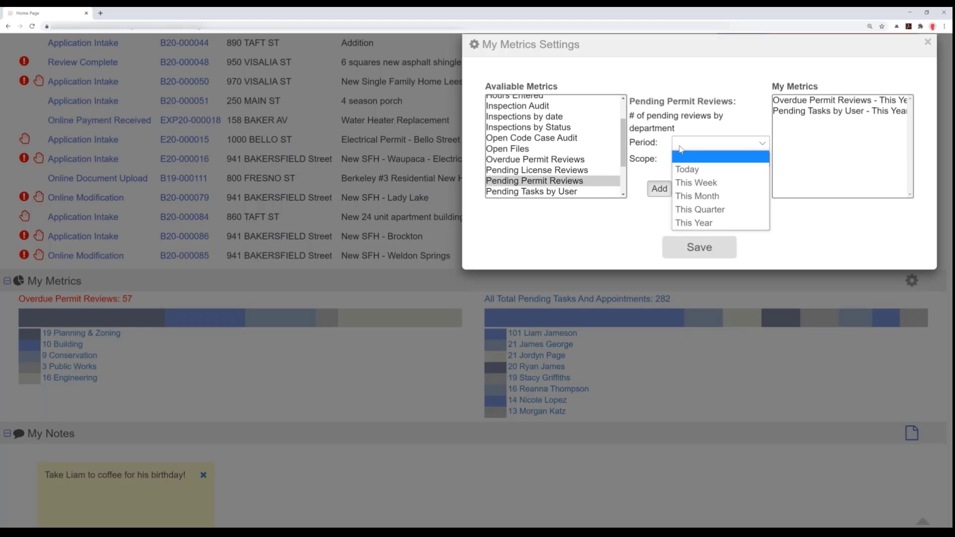
pyautogui.click(689, 196)
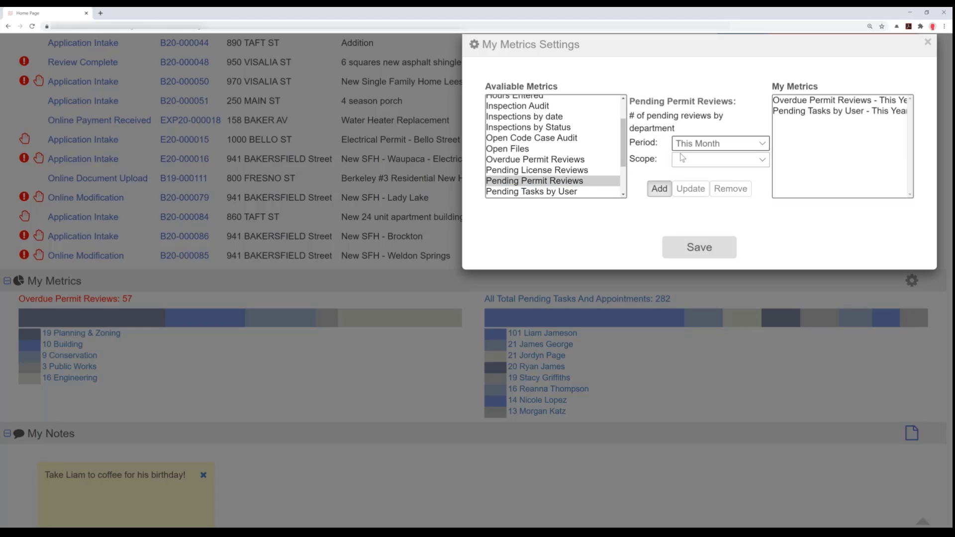
pyautogui.click(683, 162)
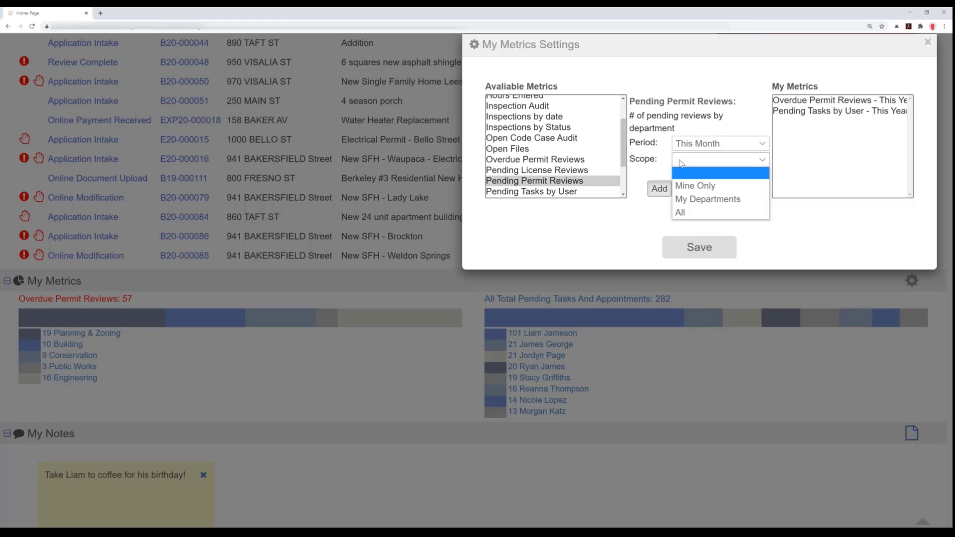
pyautogui.click(685, 211)
pyautogui.click(660, 189)
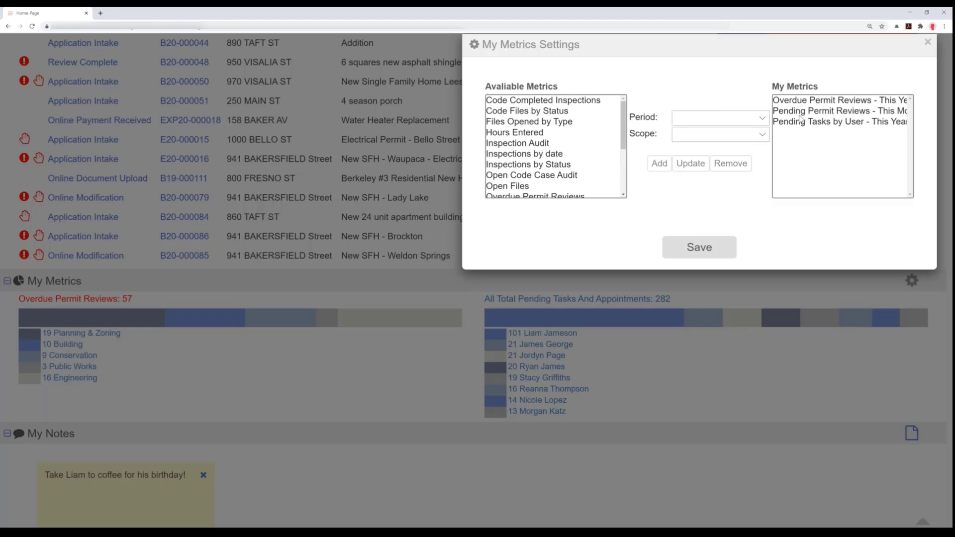
pyautogui.click(688, 250)
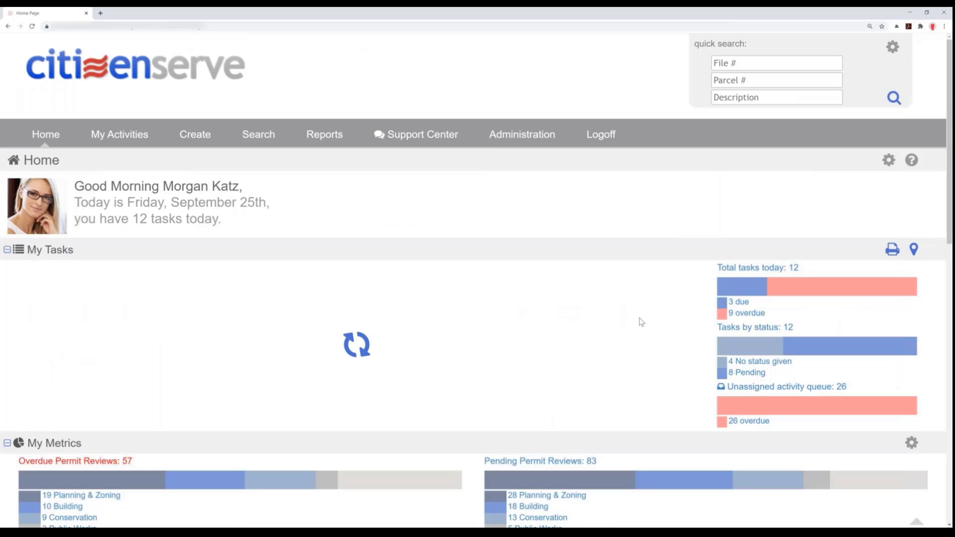
# - Check the updated metrics on the home page and open the form for submitting a new support request
pyautogui.scroll(-3, 585, 366)
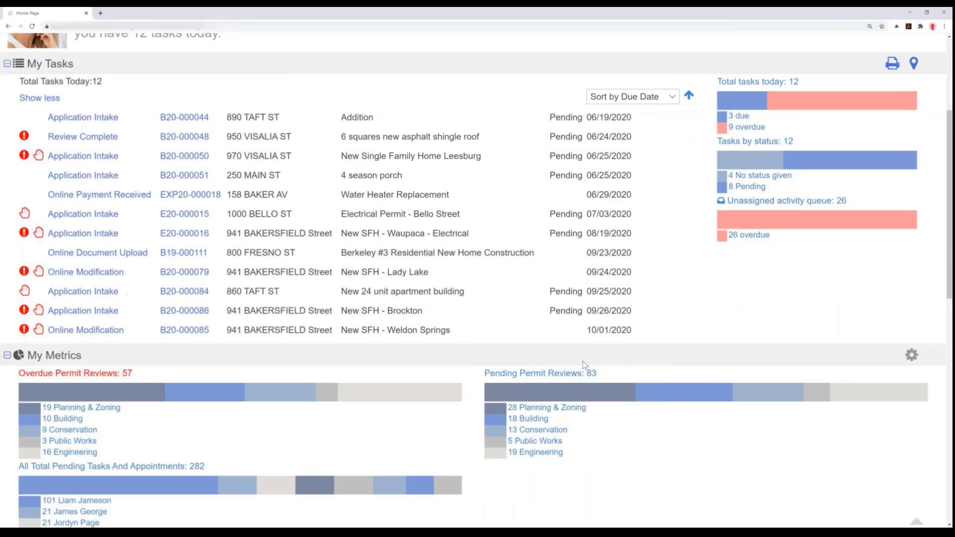
pyautogui.scroll(-1, 584, 368)
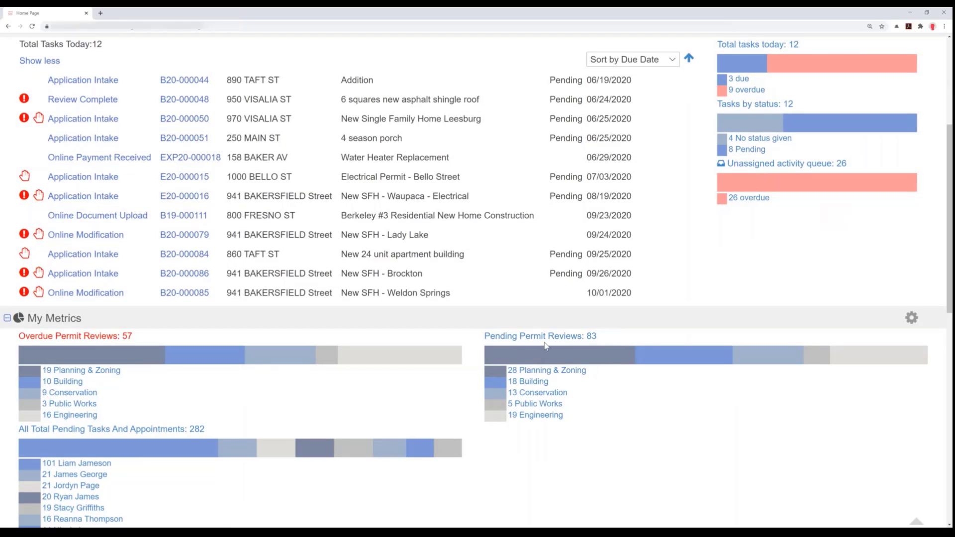
pyautogui.scroll(4, 545, 345)
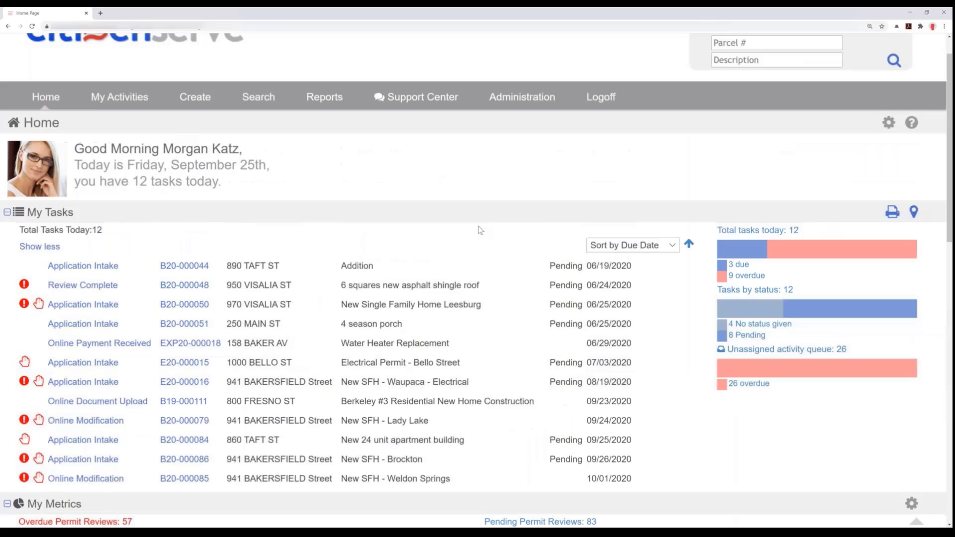
pyautogui.moveTo(428, 105)
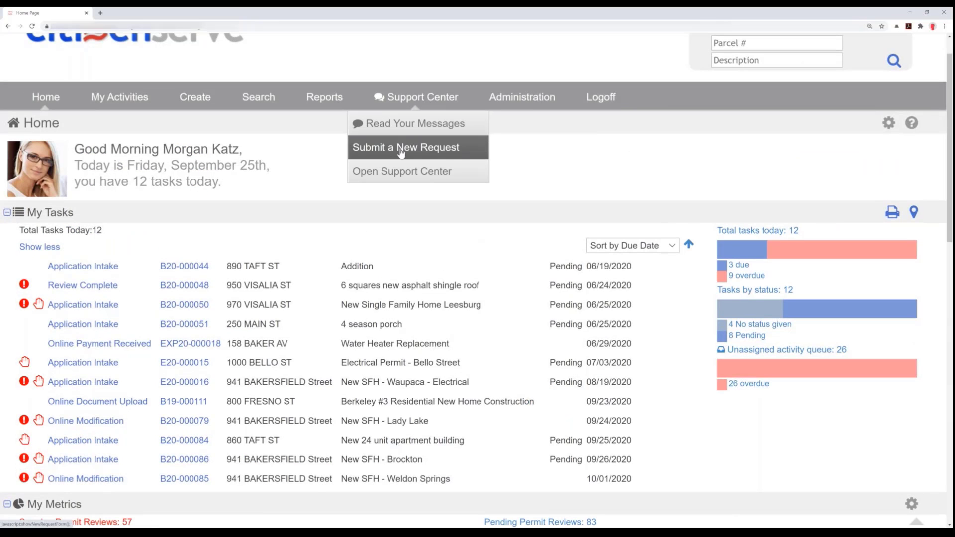
pyautogui.click(401, 153)
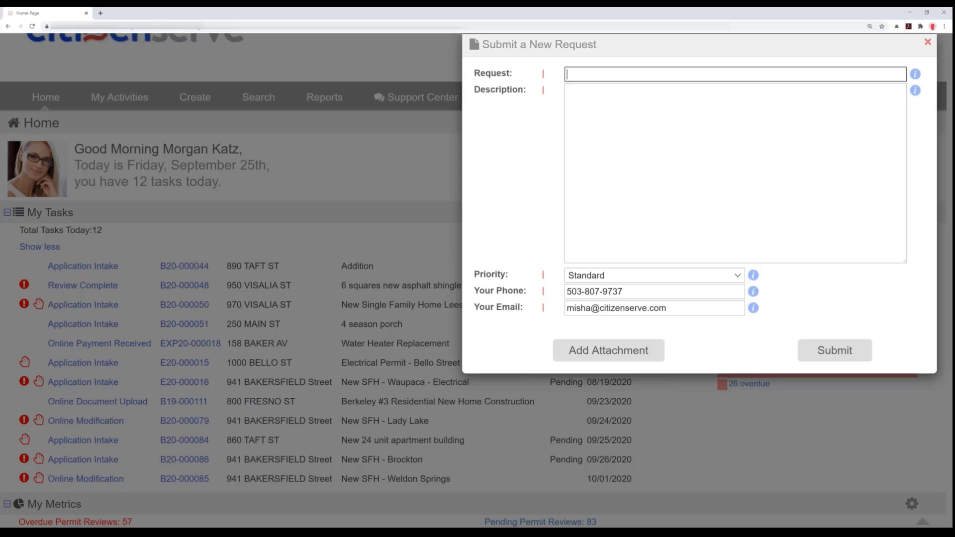
# - Close the support request form, and add a "note to self" note to My Notes and delete it again
pyautogui.click(927, 42)
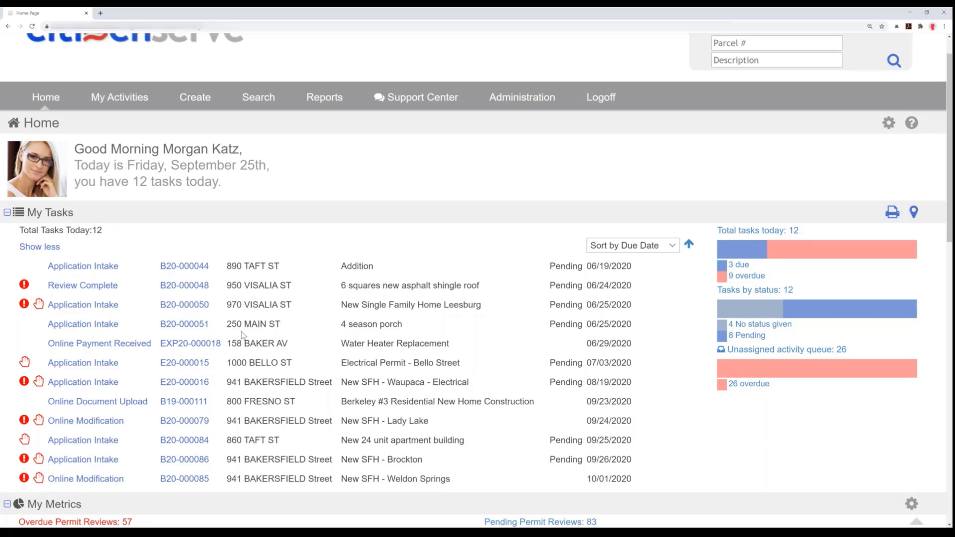
pyautogui.scroll(-6, 246, 343)
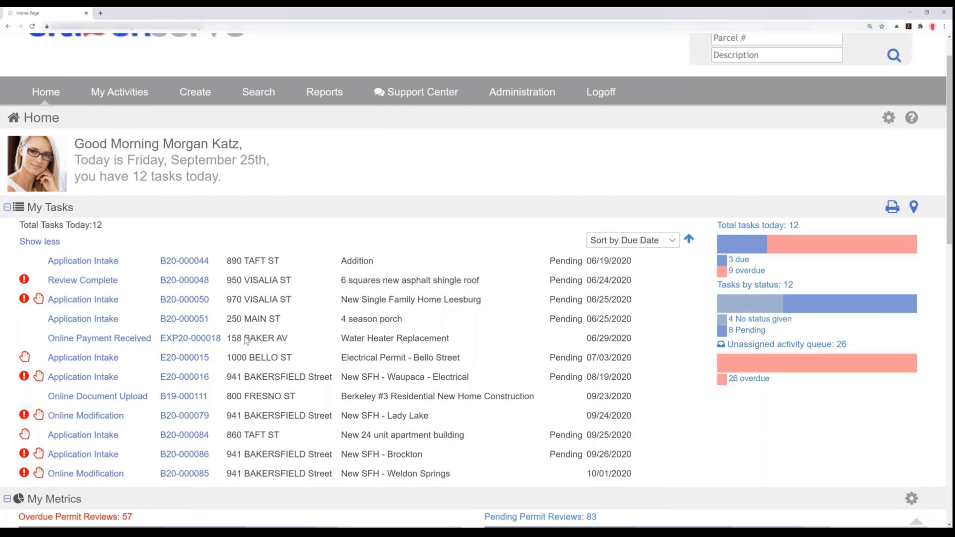
pyautogui.scroll(-3, 238, 330)
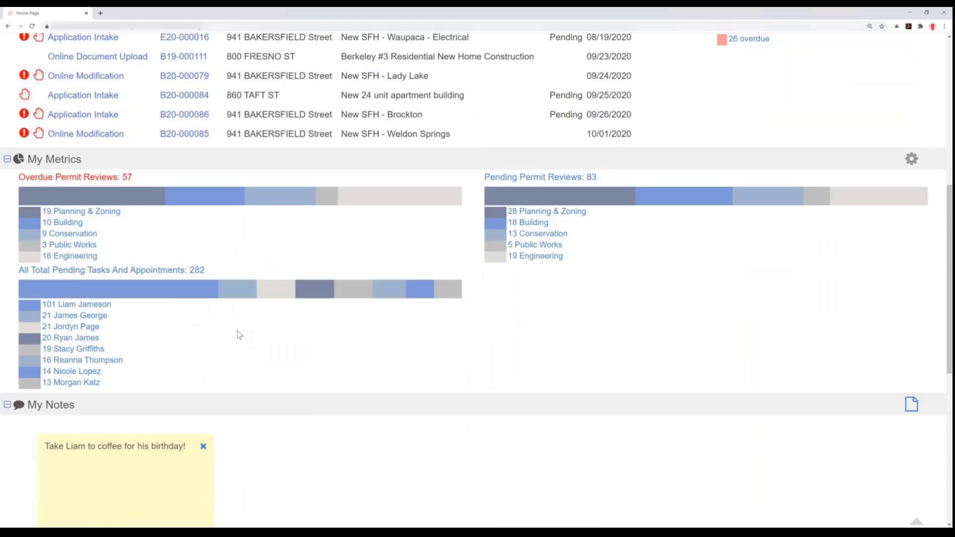
pyautogui.click(911, 468)
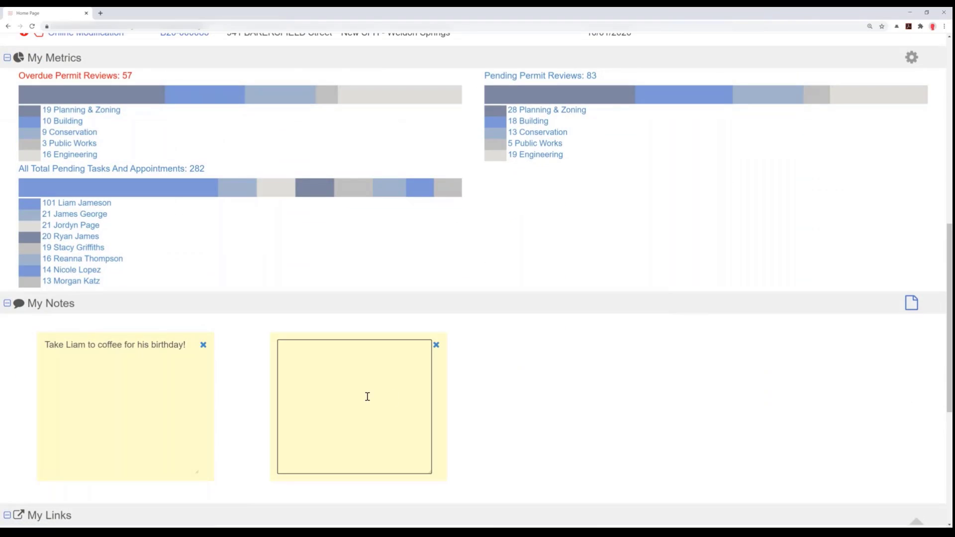
pyautogui.write('note to self')
pyautogui.click(436, 345)
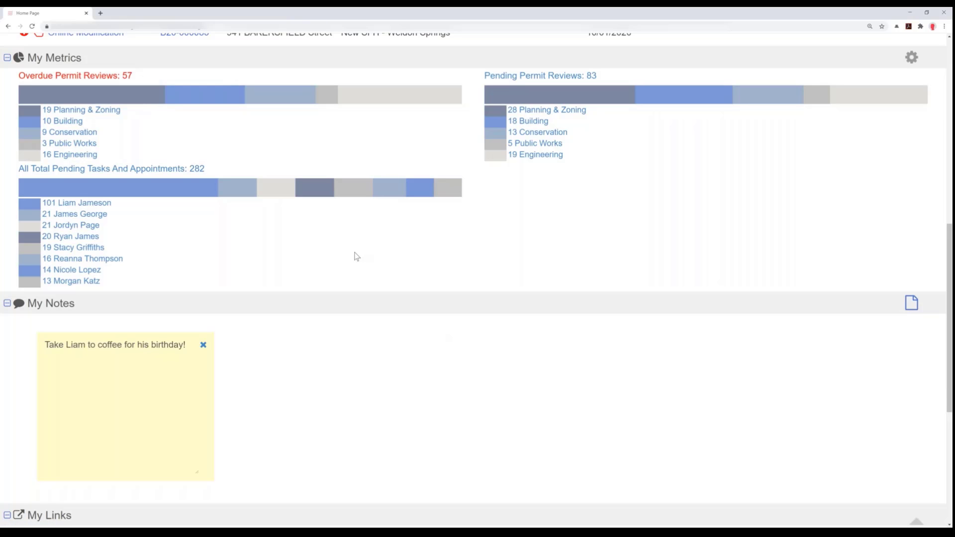
# - Look through My Links and My Recent Files on the home page and return to the My Tasks list
pyautogui.scroll(-5, 357, 256)
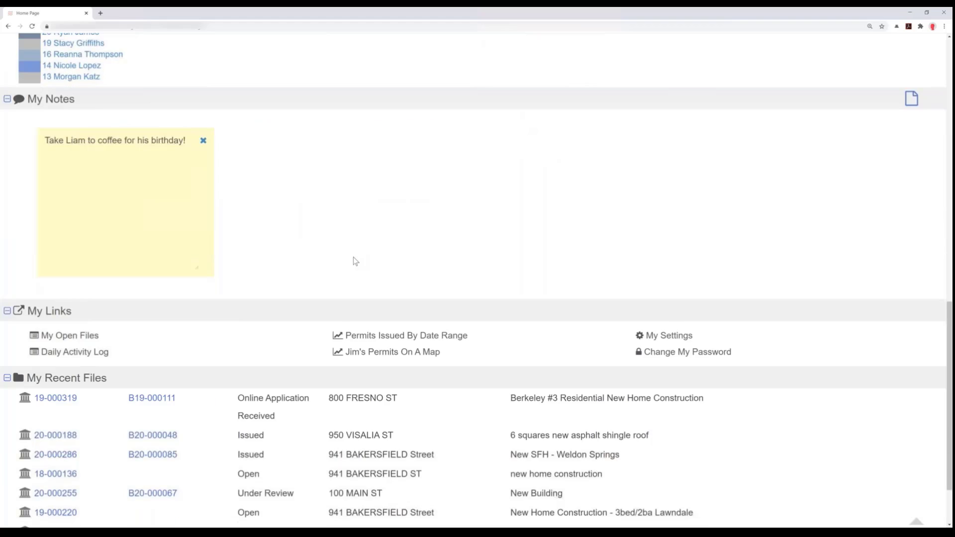
pyautogui.scroll(-1, 75, 302)
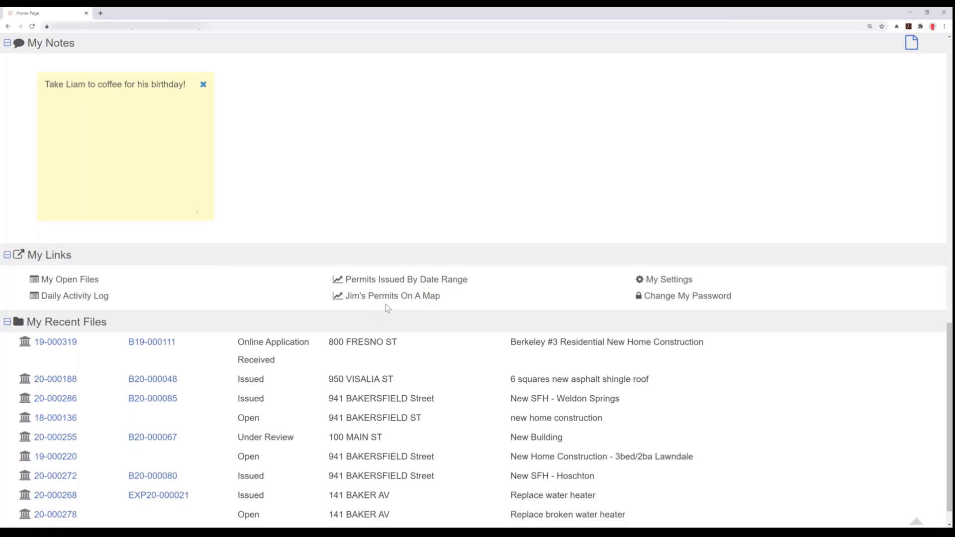
pyautogui.scroll(-1, 386, 306)
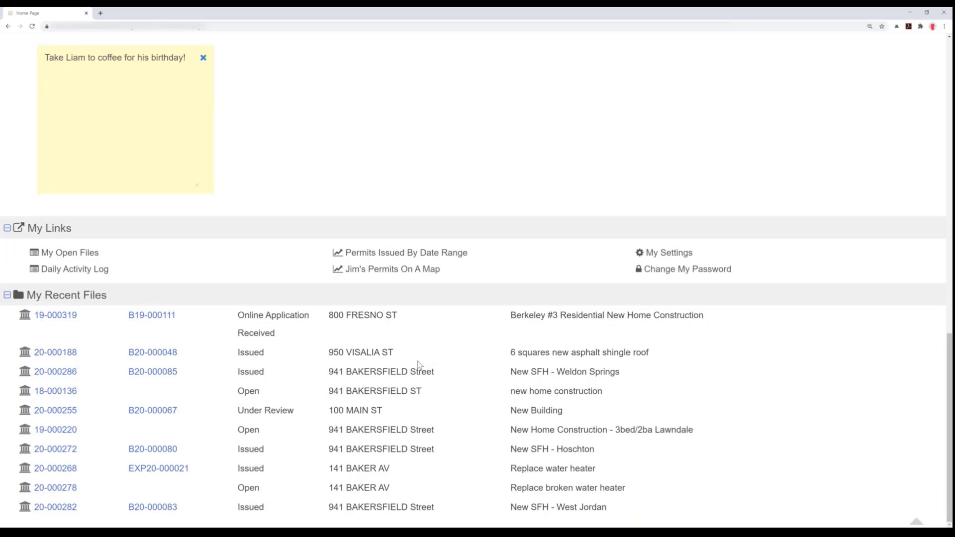
pyautogui.scroll(10, 418, 365)
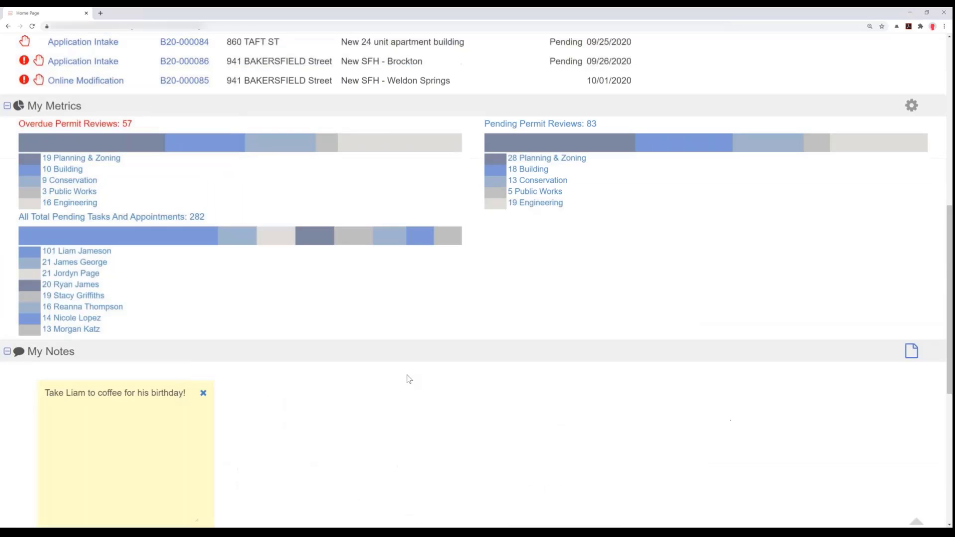
pyautogui.scroll(5, 405, 376)
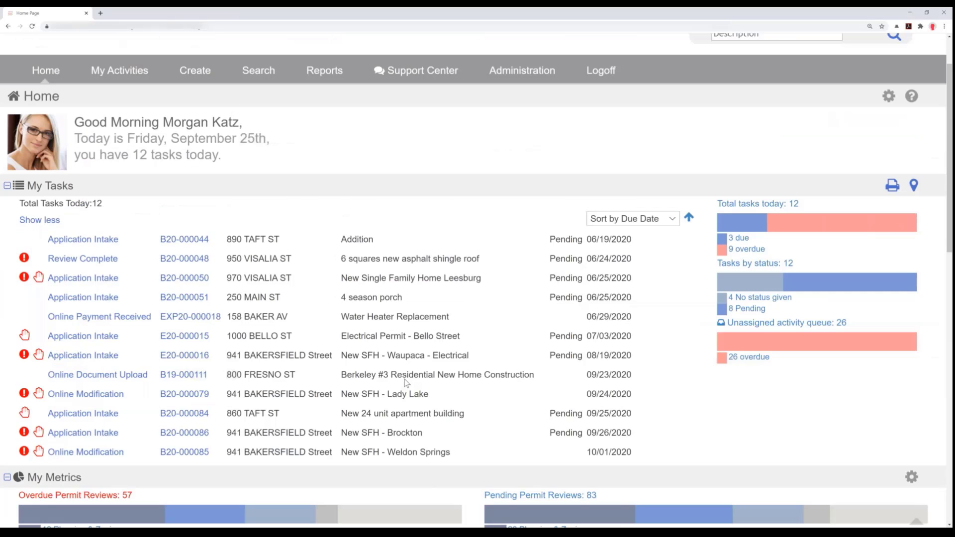
pyautogui.scroll(1, 404, 379)
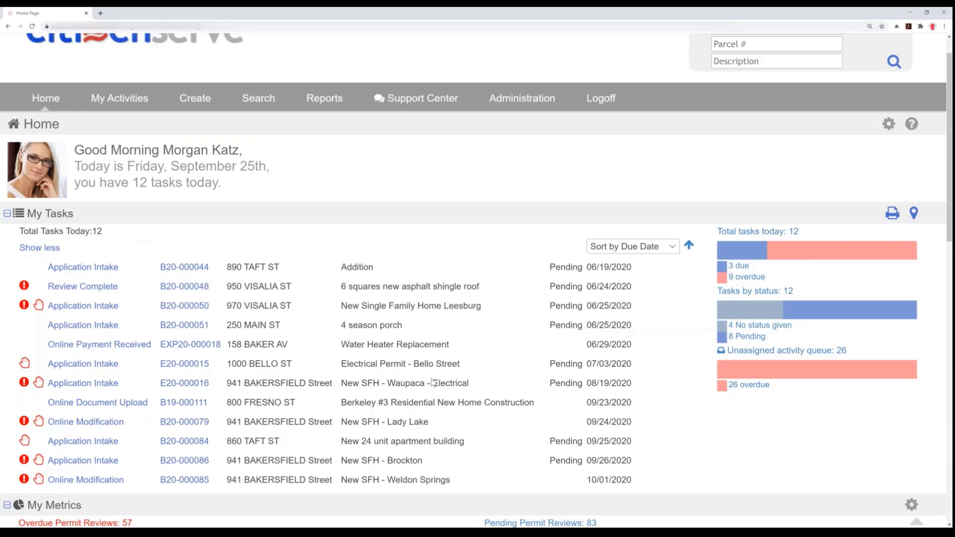
pyautogui.scroll(-1, 433, 383)
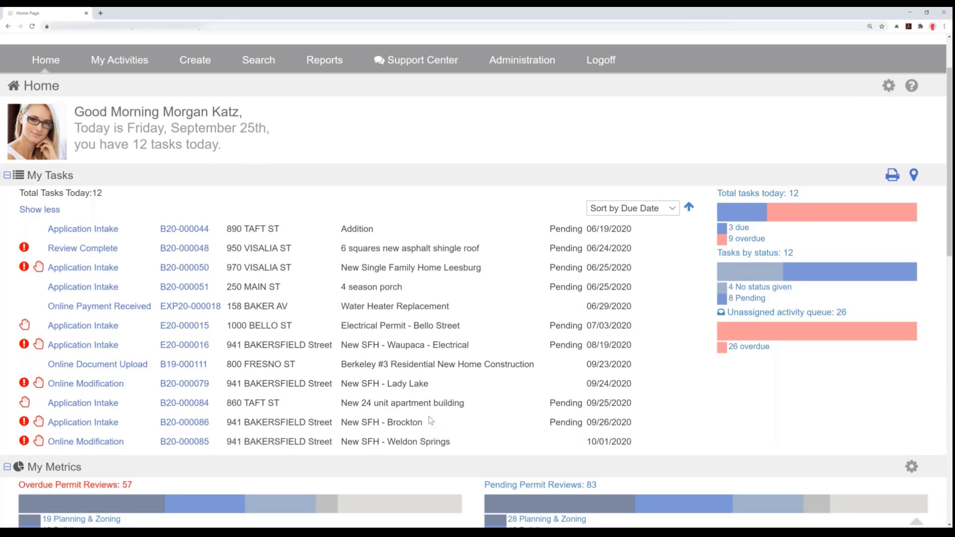
# - Open the Application Intake task for New SFH - Brockton and view its property's conditions, closing them again
pyautogui.moveTo(444, 430); pyautogui.dragTo(49, 426)
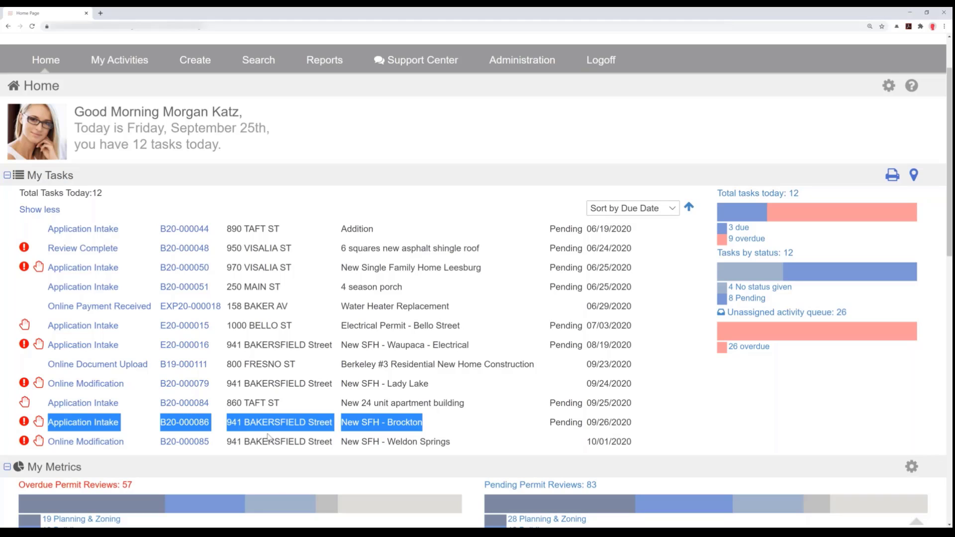
pyautogui.click(94, 426)
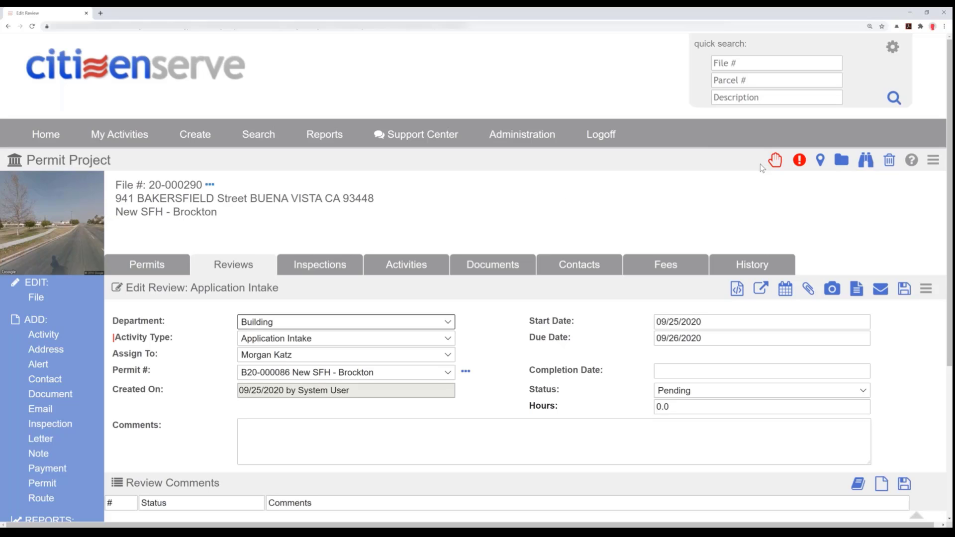
pyautogui.click(774, 161)
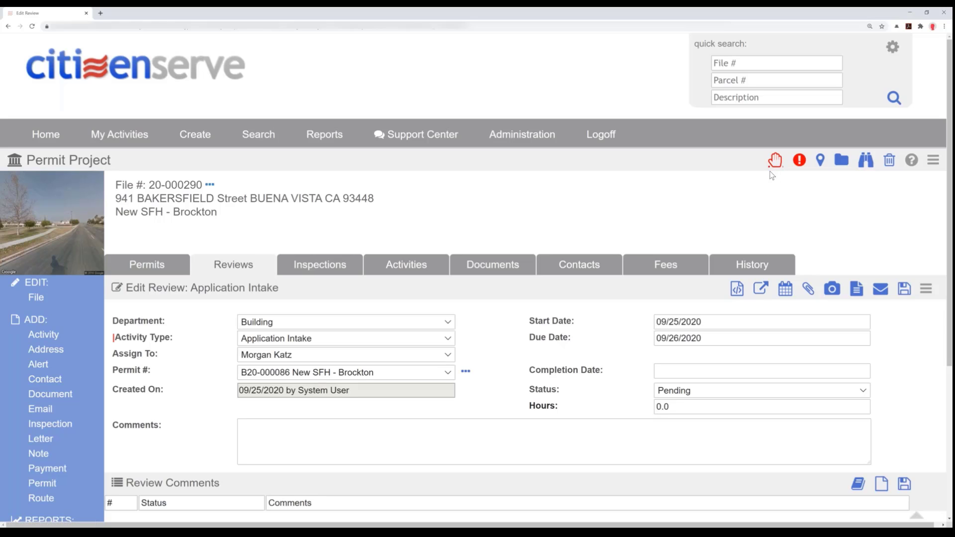
pyautogui.click(775, 165)
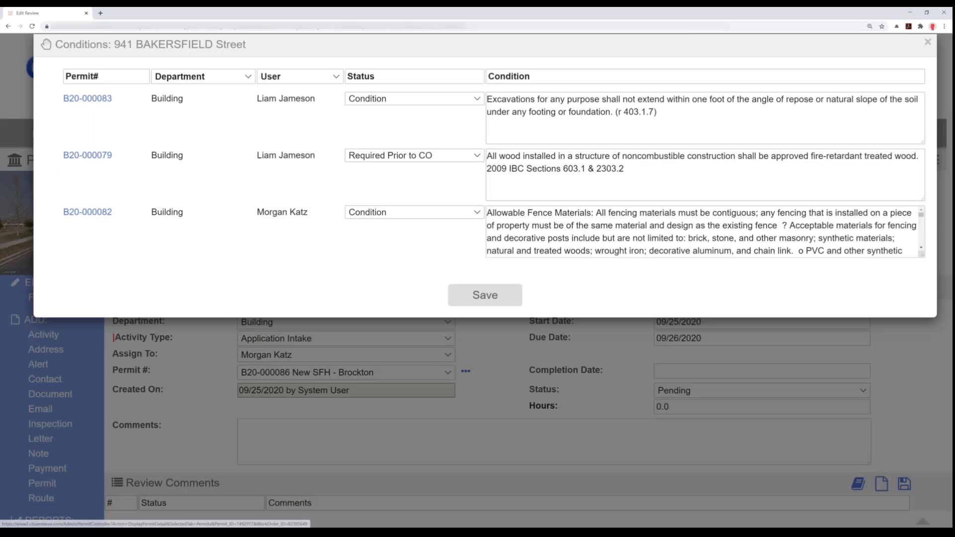
pyautogui.click(926, 44)
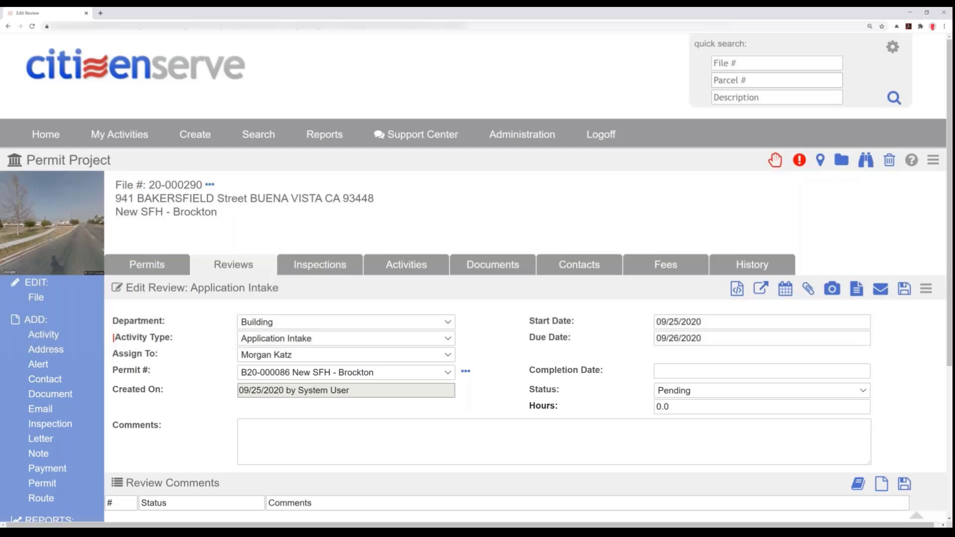
# - Read the property alert on the New SFH - Brockton project and delete it
pyautogui.click(800, 160)
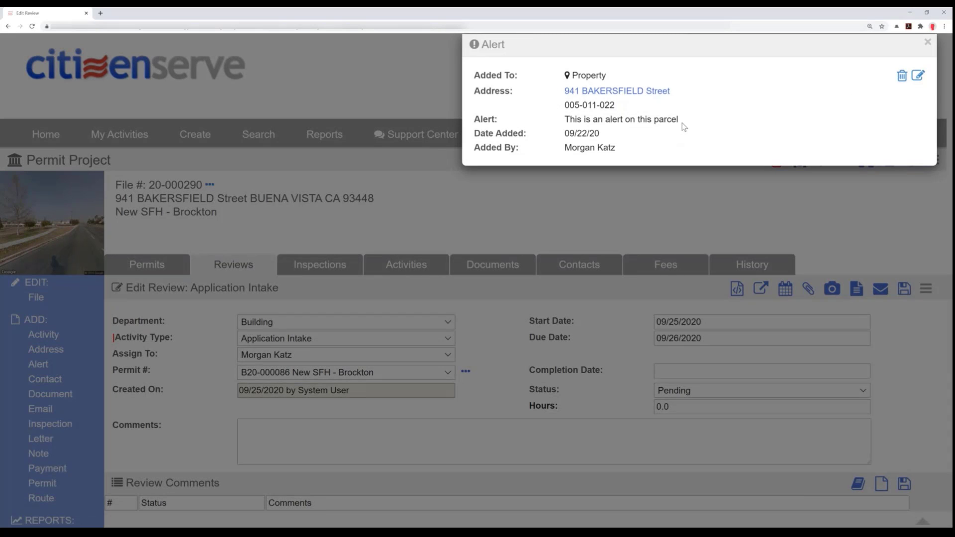
pyautogui.moveTo(680, 122); pyautogui.dragTo(544, 120)
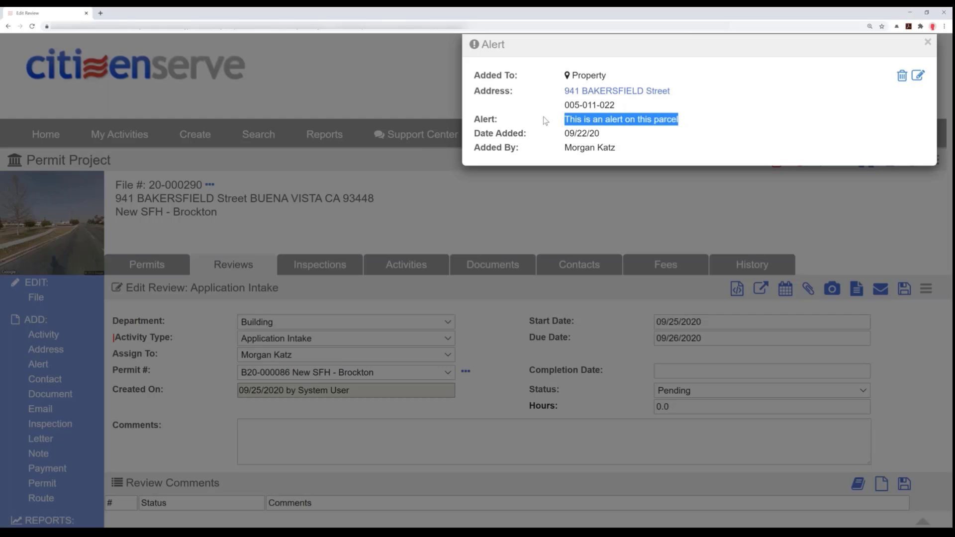
pyautogui.click(902, 78)
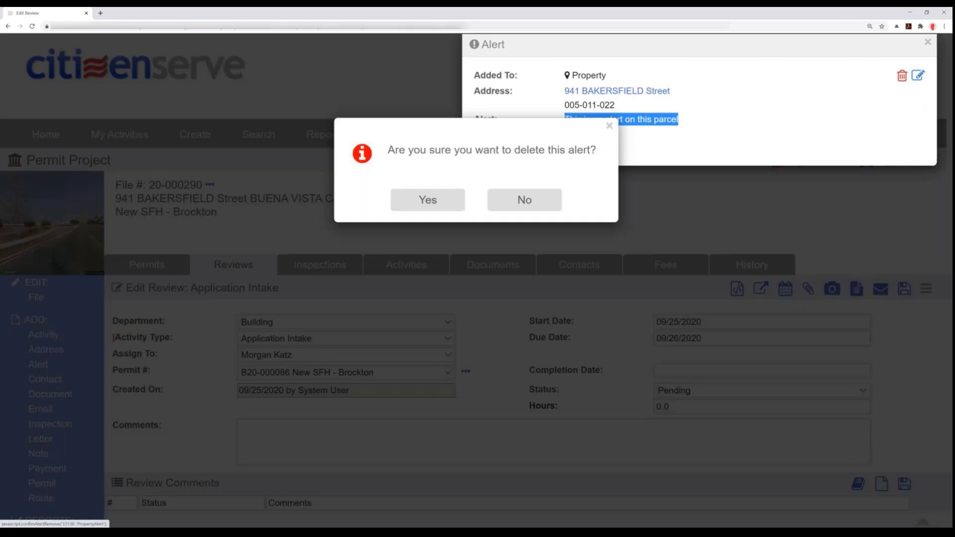
pyautogui.click(419, 206)
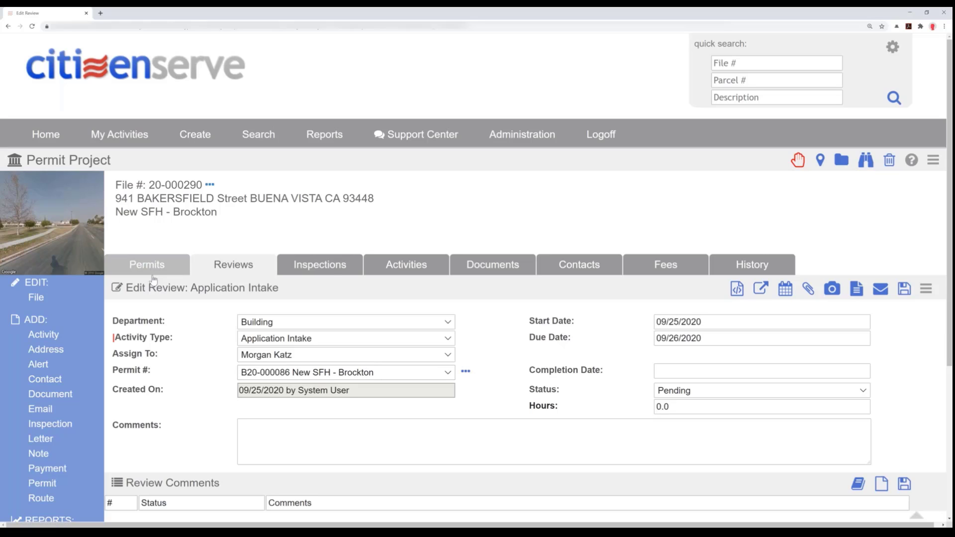
# - Open the New SFH - Brockton permit's details from the review and set the permit status to Under Review
pyautogui.click(466, 372)
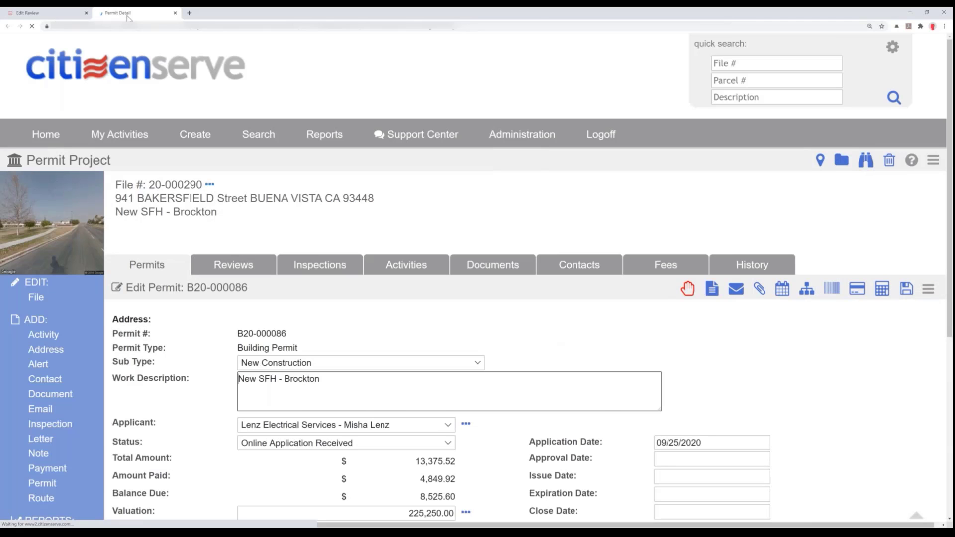
pyautogui.moveTo(591, 96); pyautogui.dragTo(175, 14)
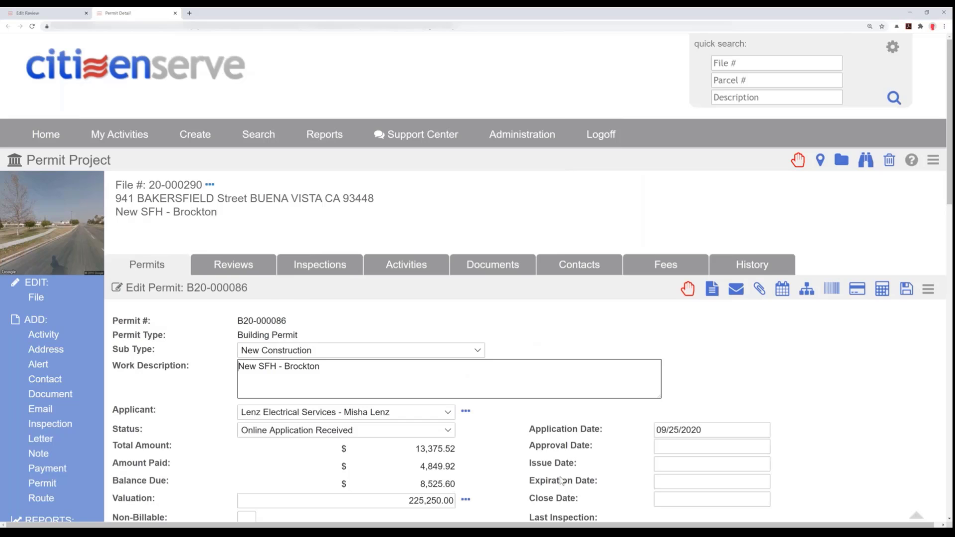
pyautogui.scroll(-1, 561, 480)
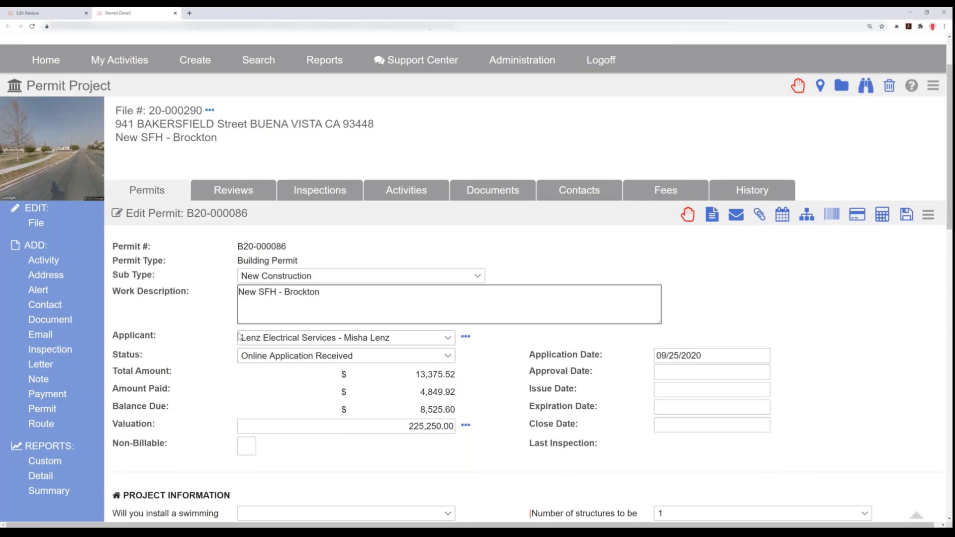
pyautogui.click(358, 359)
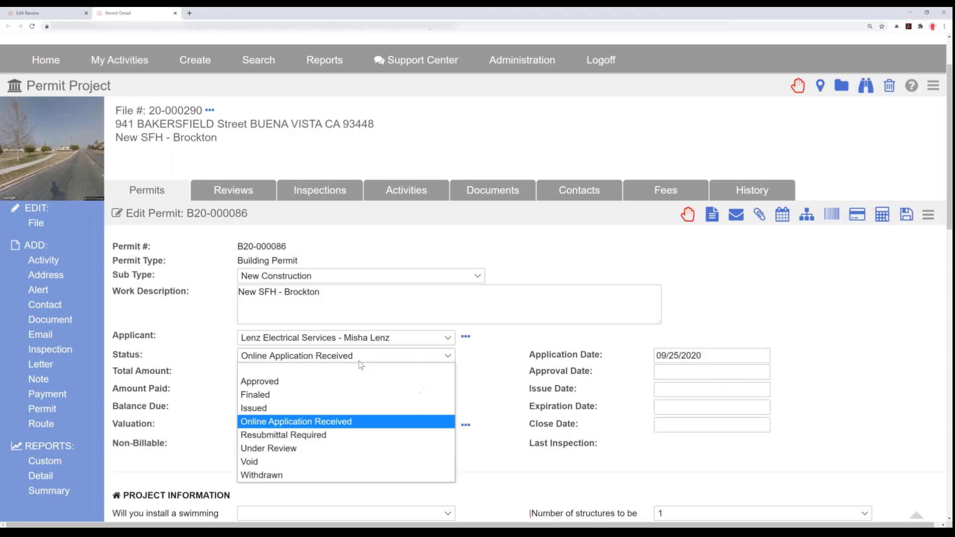
pyautogui.click(292, 450)
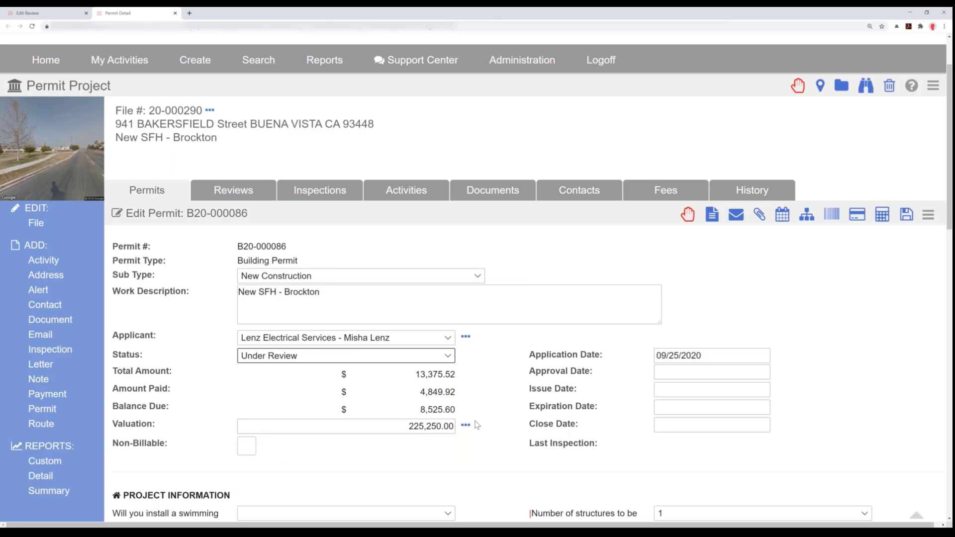
# - View how the permit's valuation is calculated and close the description
pyautogui.scroll(-1, 476, 426)
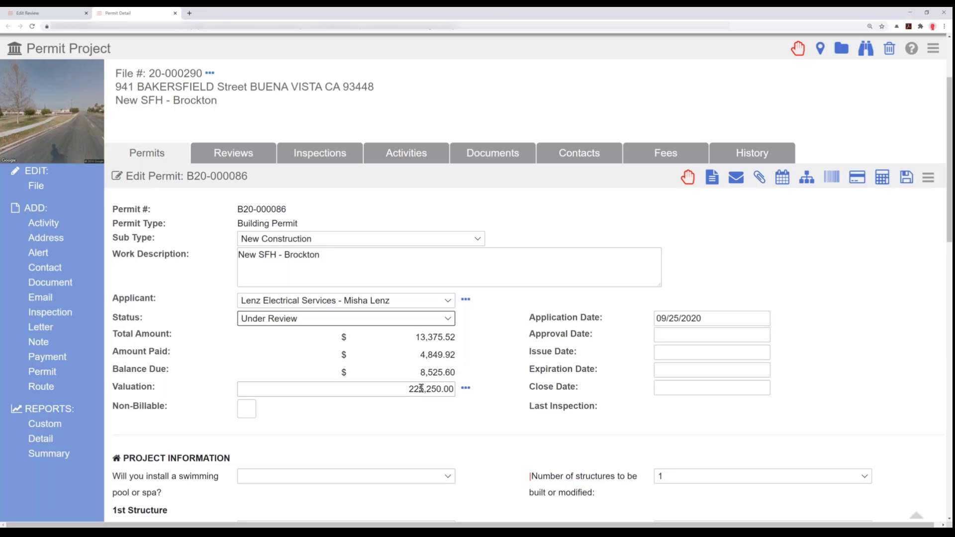
pyautogui.click(466, 389)
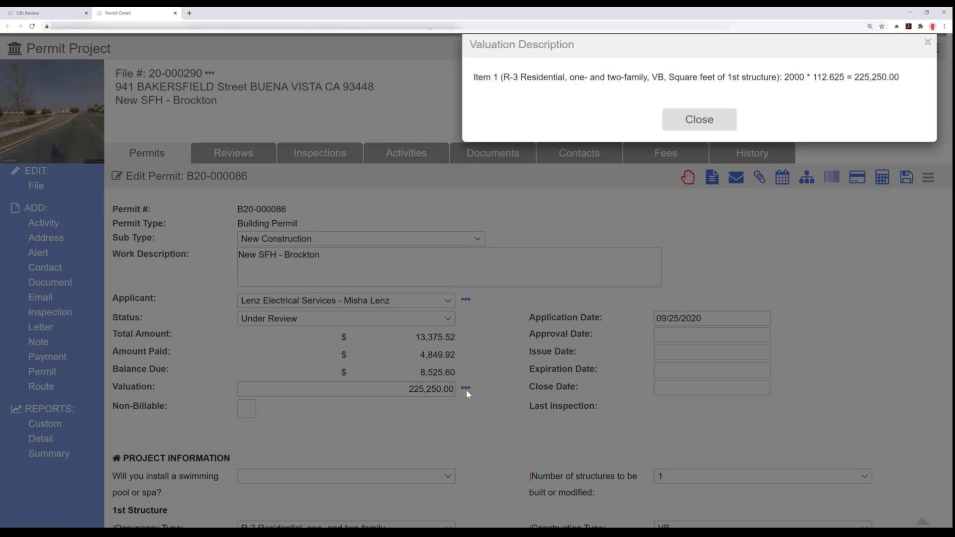
pyautogui.click(928, 44)
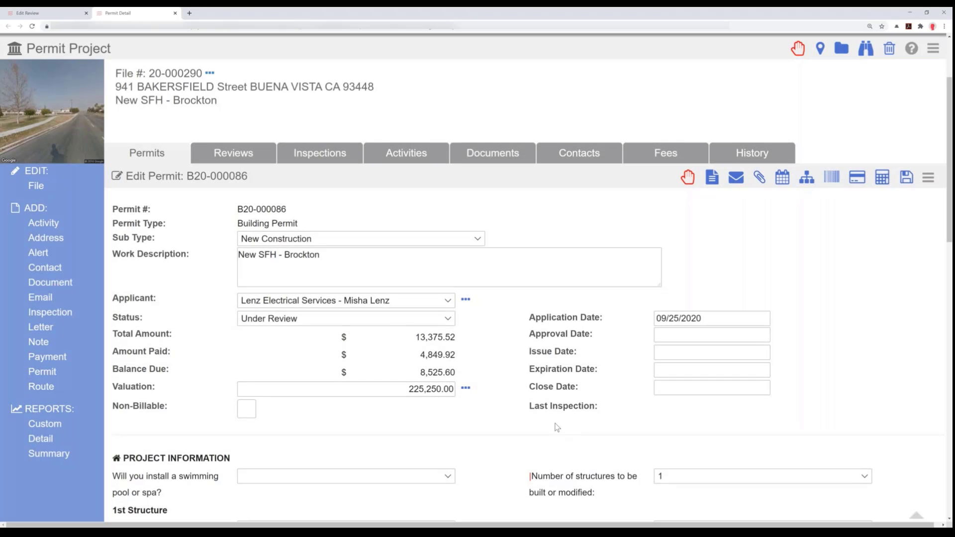
# - Review the permit's project information, contacts and submittal documents, and try to open the contractor's license record
pyautogui.scroll(-2, 524, 429)
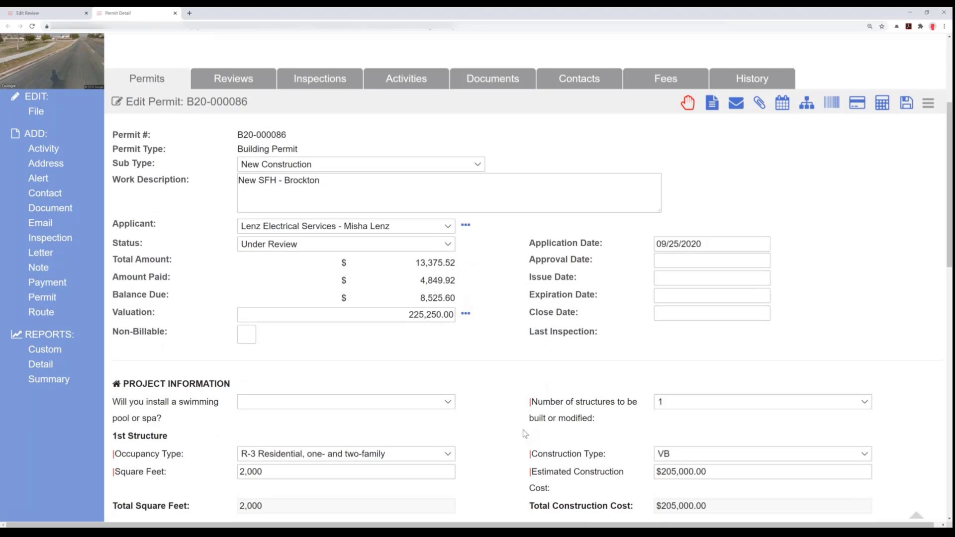
pyautogui.scroll(-3, 524, 434)
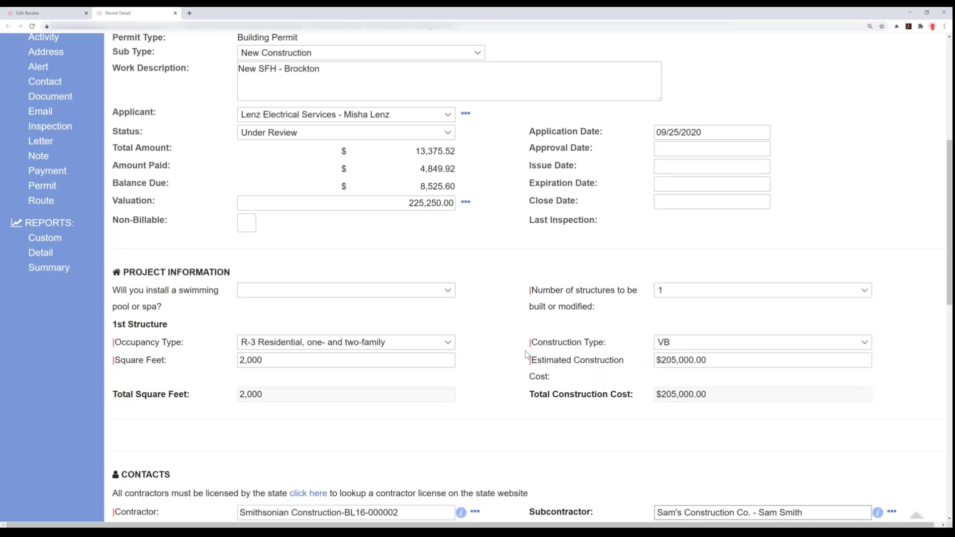
pyautogui.scroll(-2, 526, 354)
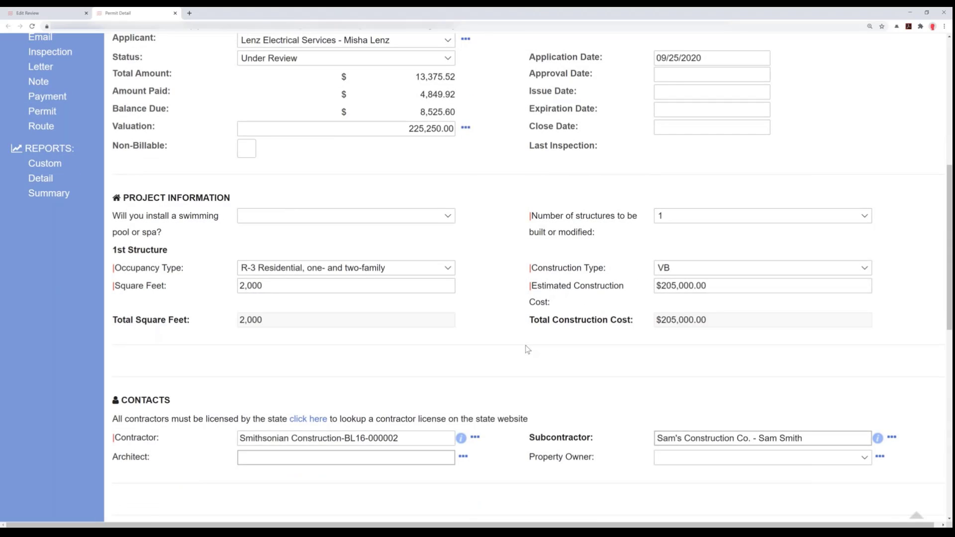
pyautogui.scroll(-2, 525, 345)
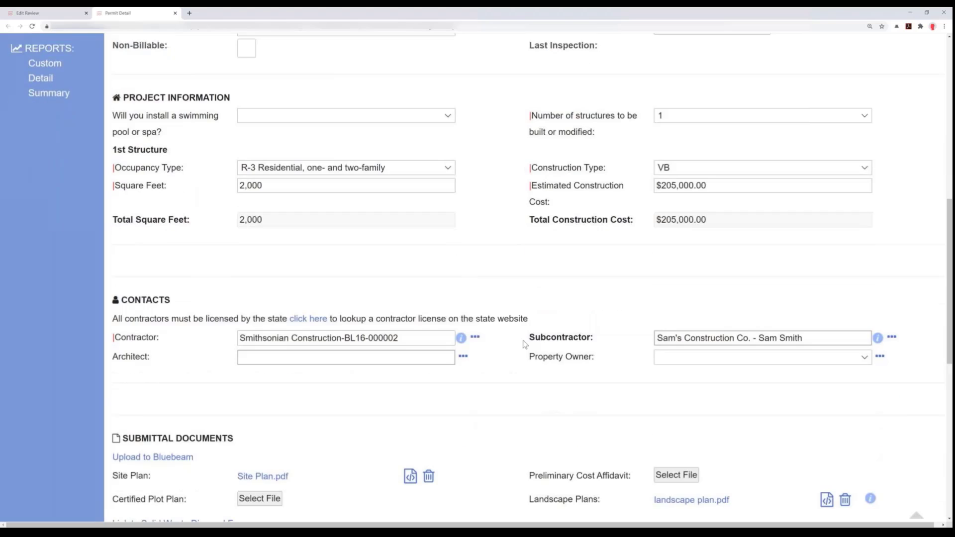
pyautogui.scroll(-3, 525, 344)
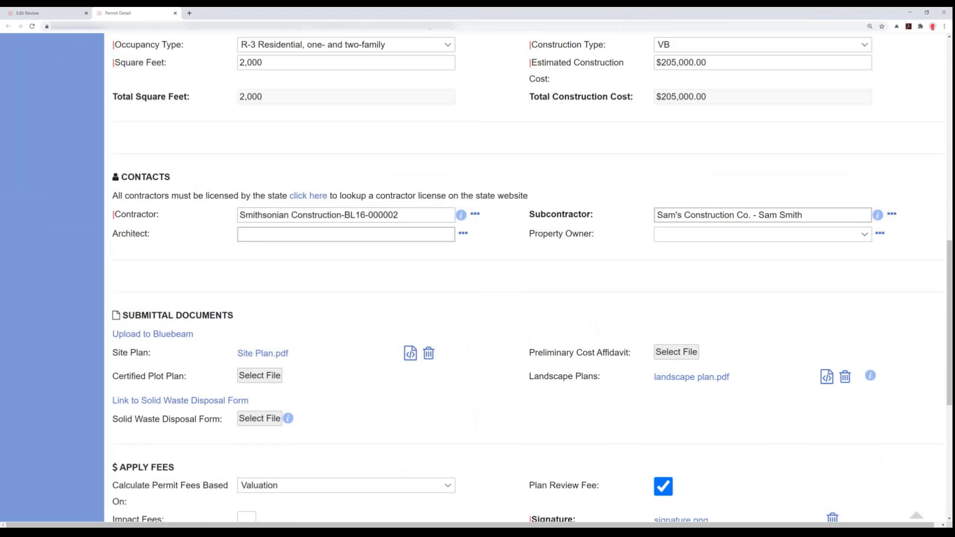
pyautogui.click(475, 217)
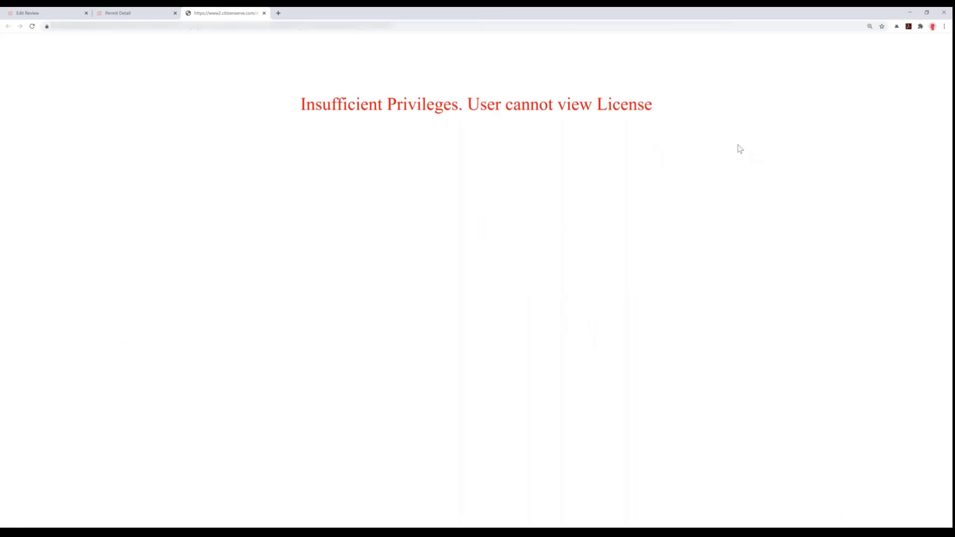
# - Leave the contractor's license page, review the subcontractor's contact information including the email, and close it
pyautogui.click(264, 14)
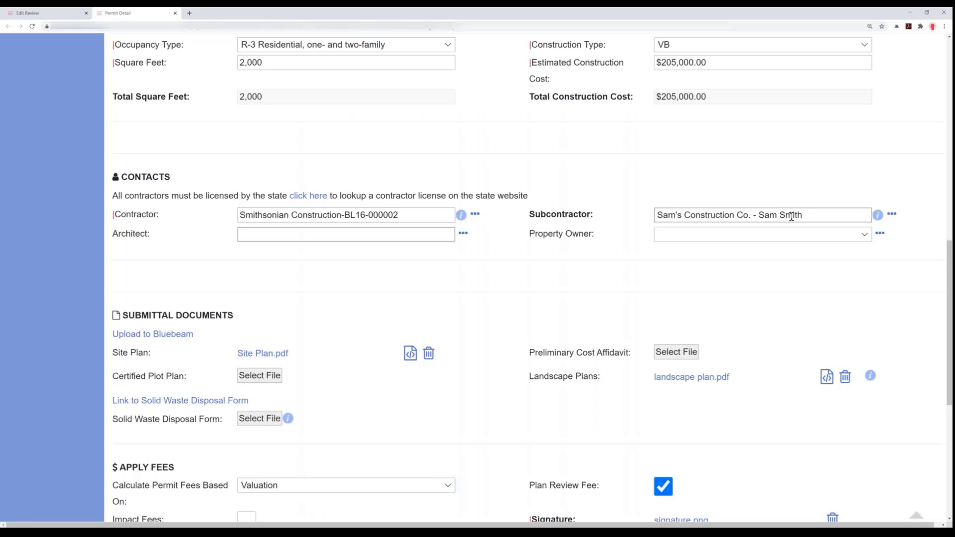
pyautogui.click(893, 216)
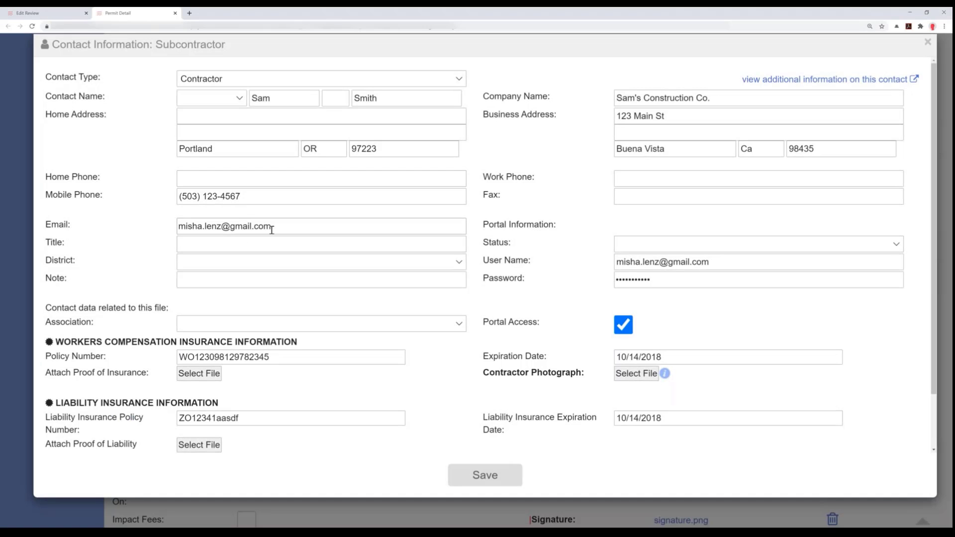
pyautogui.moveTo(272, 229); pyautogui.dragTo(184, 213)
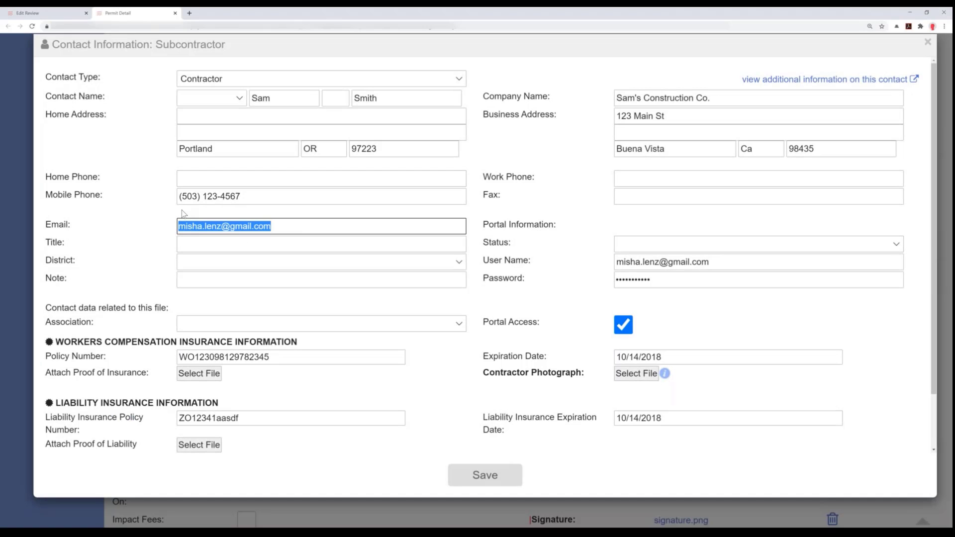
pyautogui.click(928, 42)
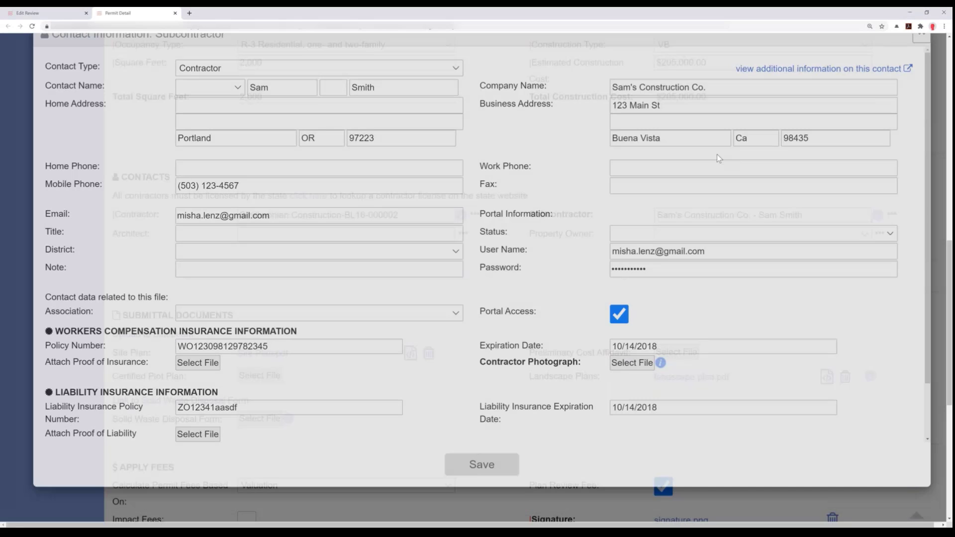
# - Review the permit's submittal documents and the file choices for the Certified Plot Plan and Solid Waste Disposal Form
pyautogui.scroll(-2, 457, 234)
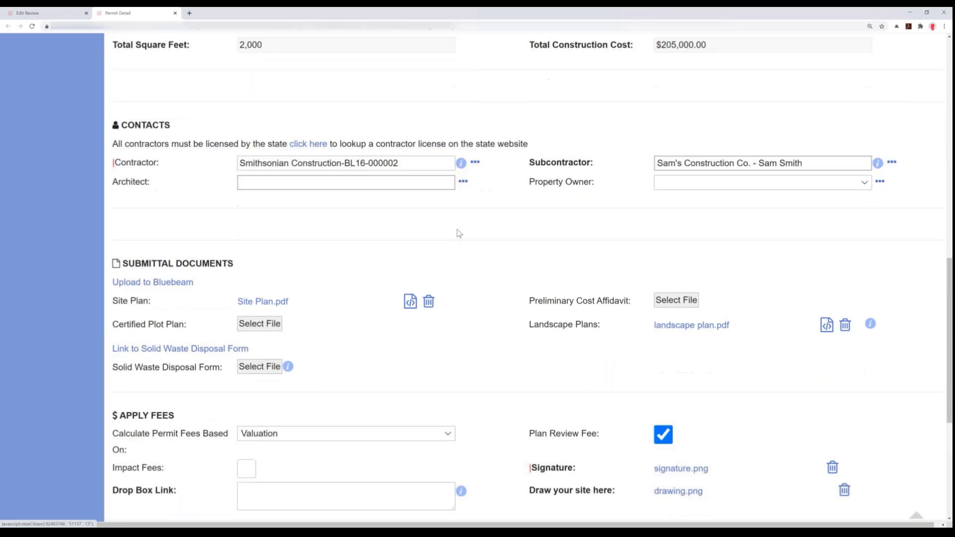
pyautogui.scroll(-1, 459, 237)
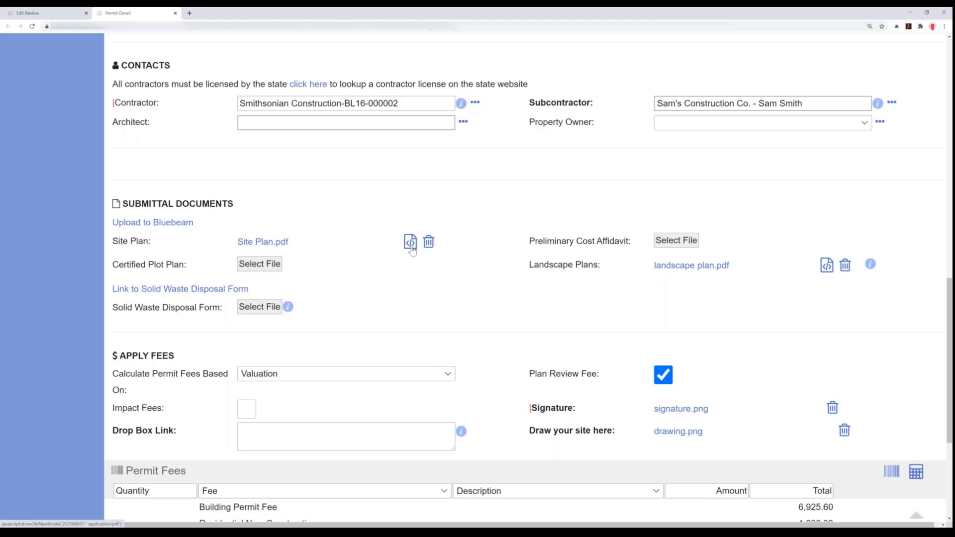
pyautogui.moveTo(400, 267)
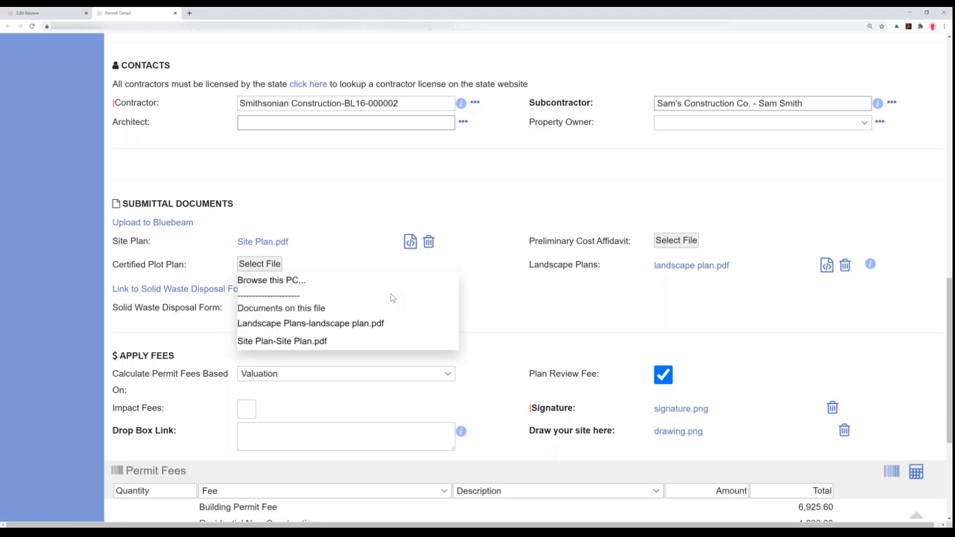
pyautogui.moveTo(519, 290)
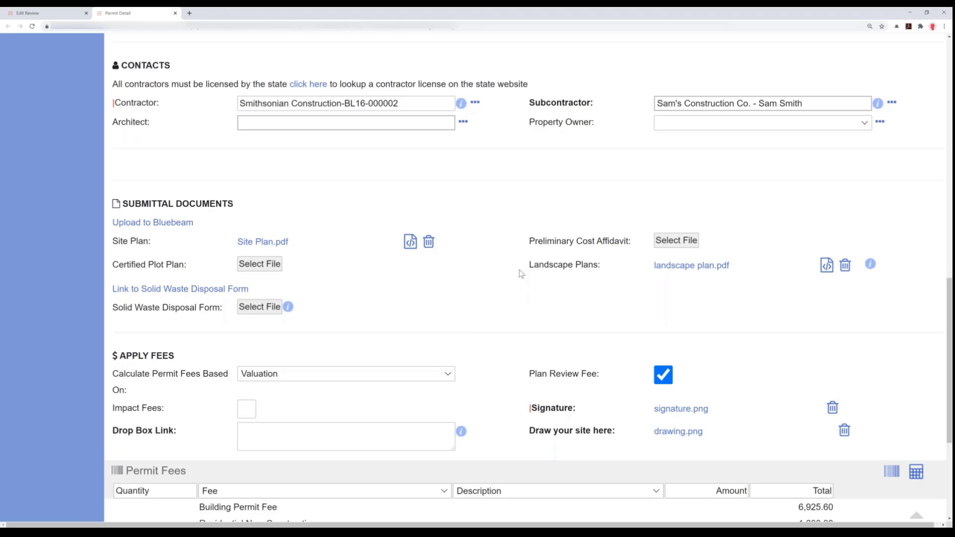
pyautogui.moveTo(424, 280)
pyautogui.scroll(-3, 425, 287)
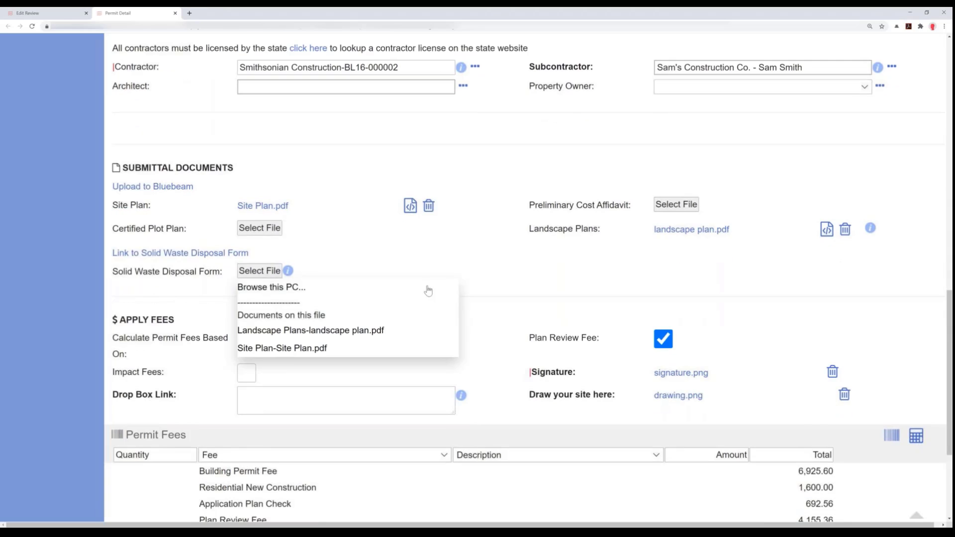
# - Recalculate the permit fees based on Estimated Construction Cost and return the calculation basis to Valuation
pyautogui.scroll(-3, 439, 296)
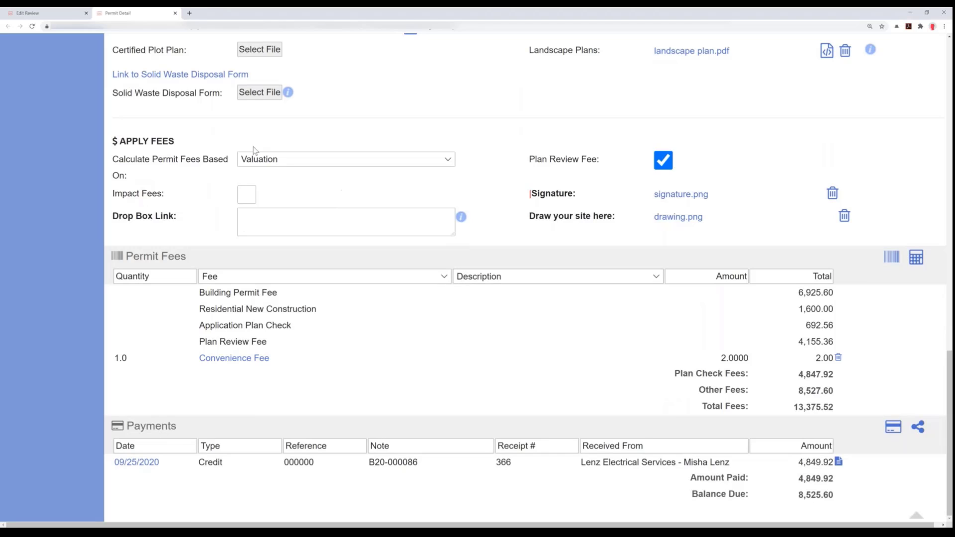
pyautogui.click(292, 163)
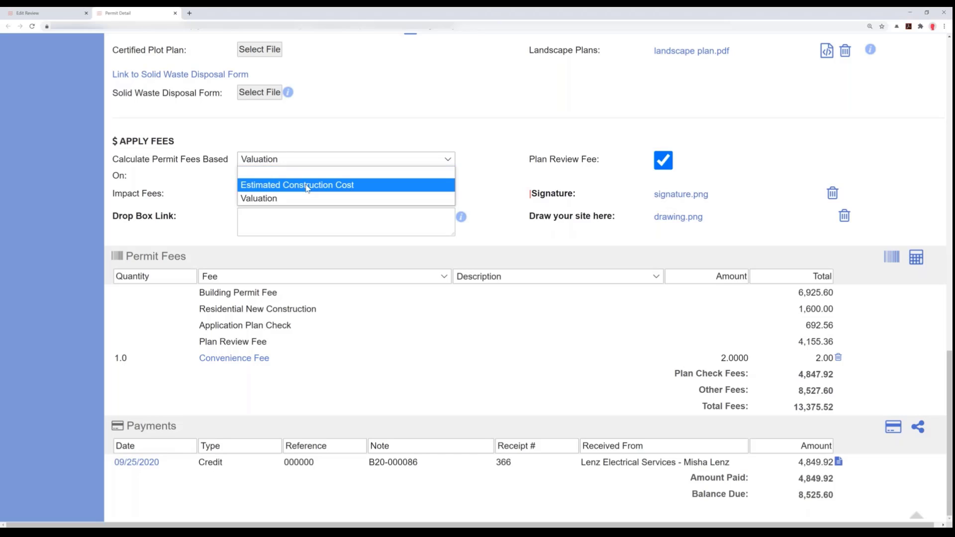
pyautogui.click(307, 187)
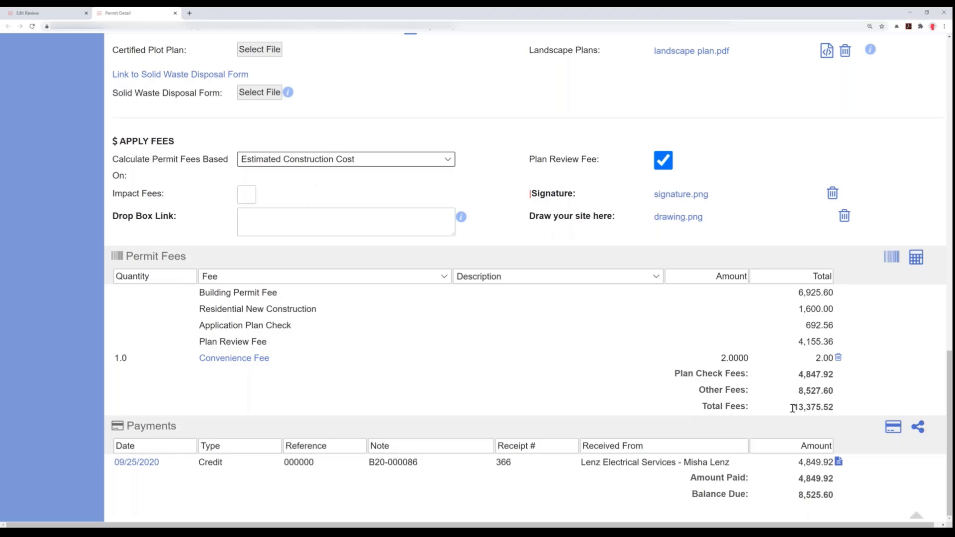
pyautogui.moveTo(795, 407); pyautogui.dragTo(833, 407)
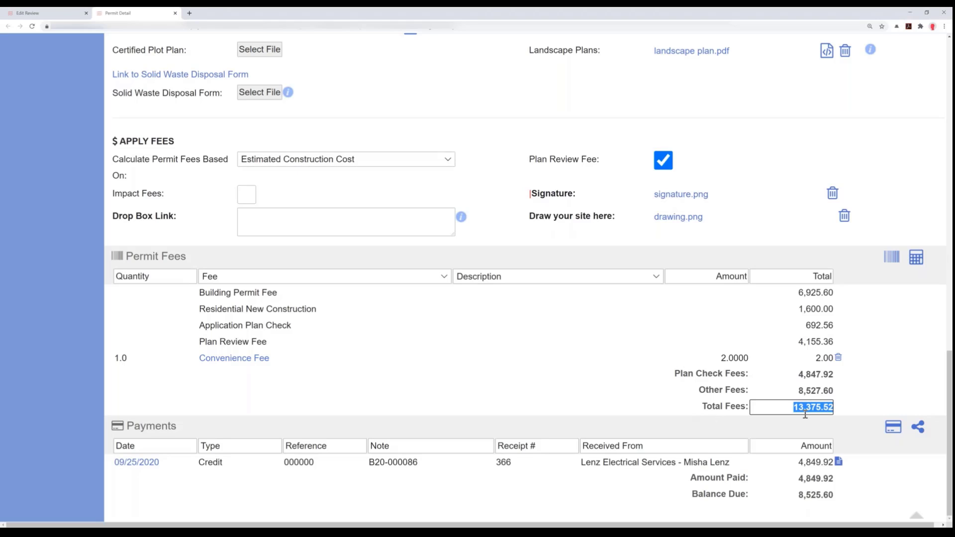
pyautogui.click(916, 257)
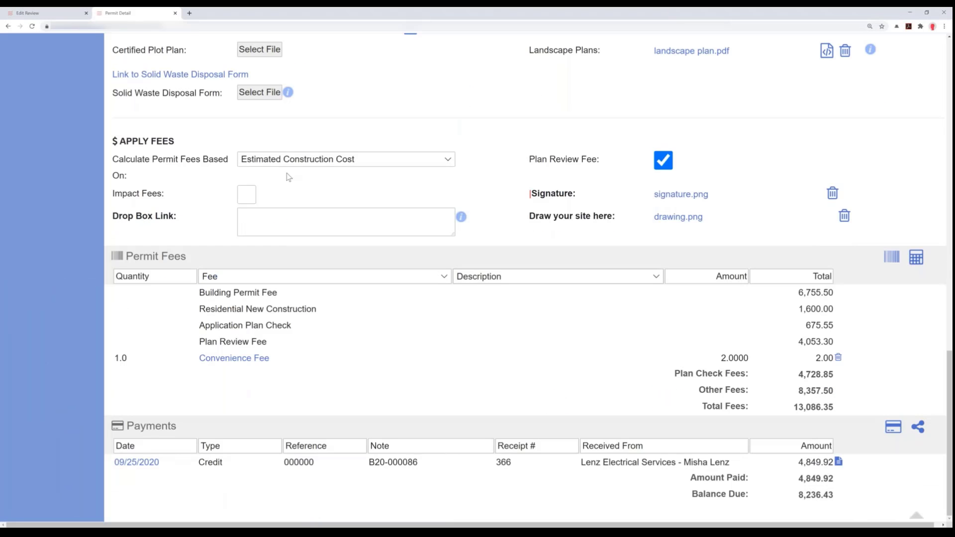
pyautogui.click(281, 166)
pyautogui.click(256, 201)
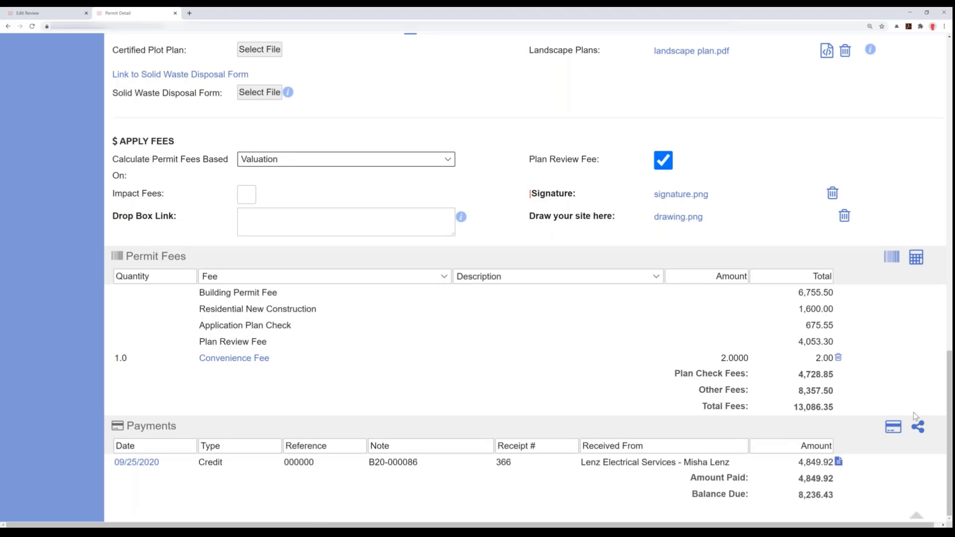
# - Add a Misc Fee with quantity 25 and a personalized misc. fee description to the permit, and save it
pyautogui.click(891, 259)
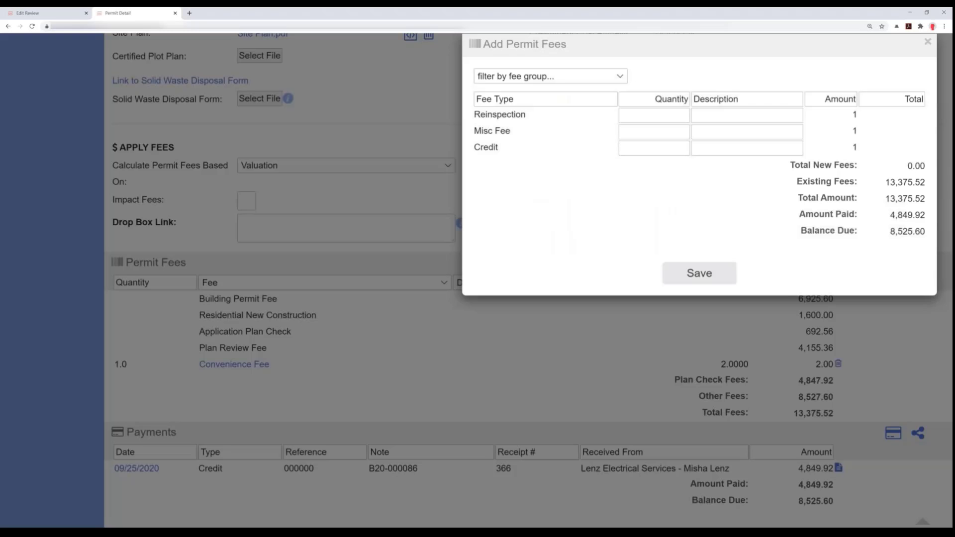
pyautogui.click(644, 132)
pyautogui.write('25')
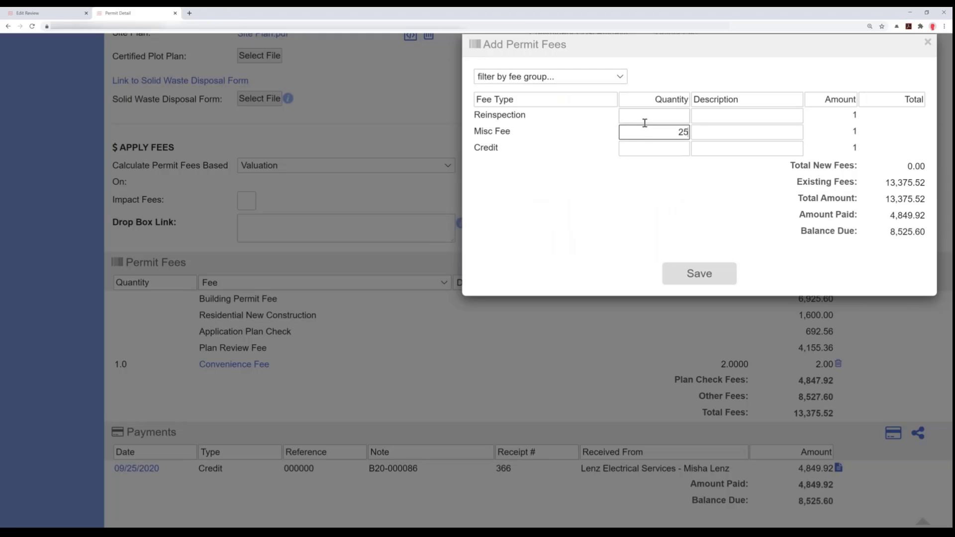
pyautogui.press('Tab')
pyautogui.write('Misha')
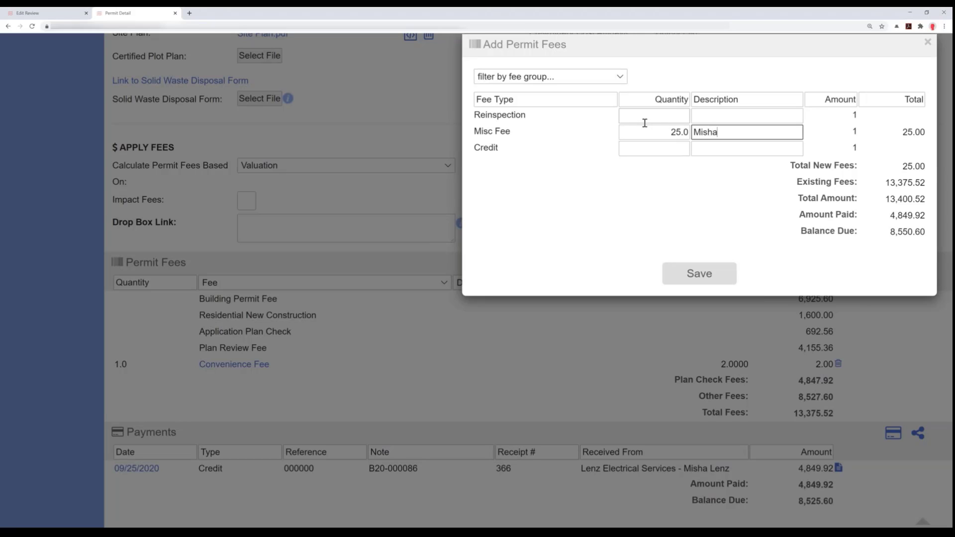
pyautogui.write("'s Misc. Fee")
pyautogui.click(723, 283)
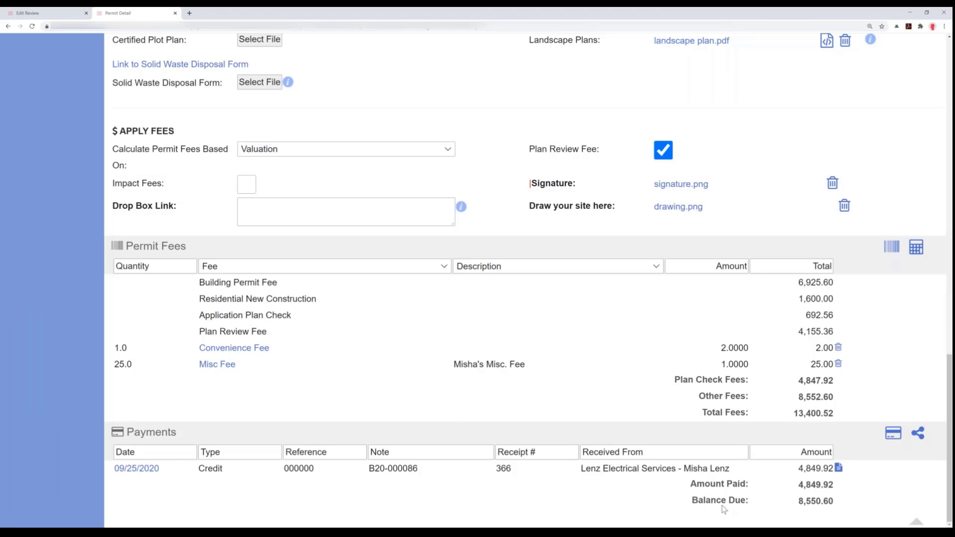
# - Highlight the Misc Fee's description in the fee list and recalculate the permit fees
pyautogui.click(532, 364)
pyautogui.moveTo(527, 365); pyautogui.dragTo(443, 372)
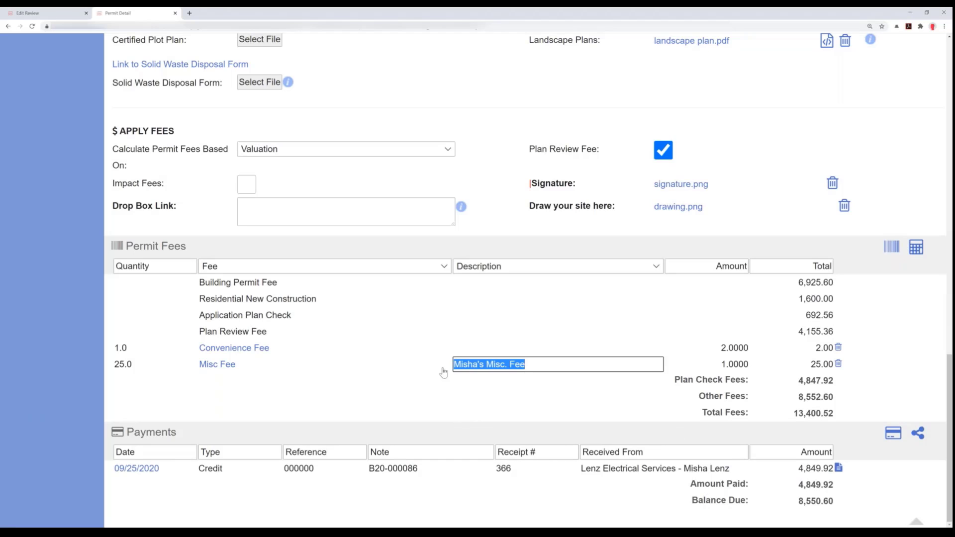
pyautogui.click(915, 245)
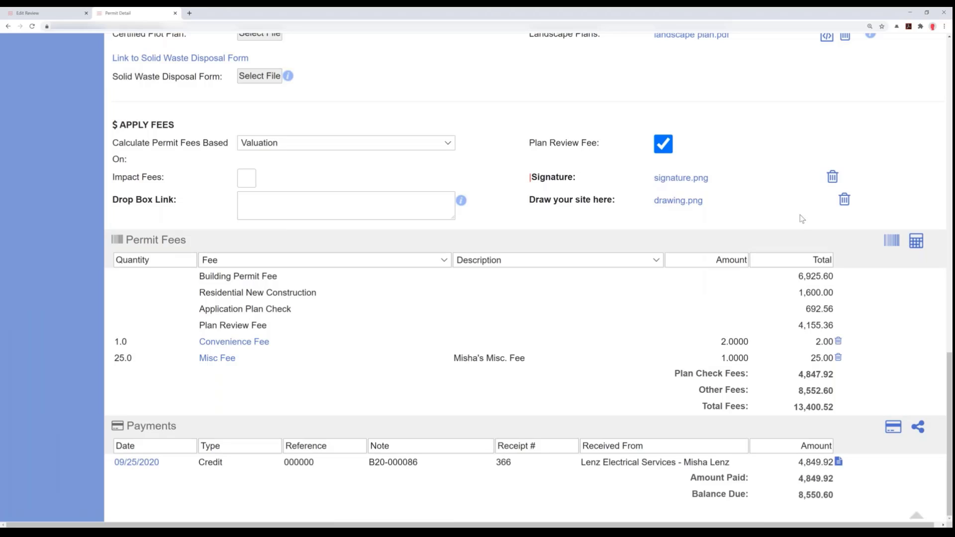
# - Return from the permit details to the New SFH - Brockton permit project
pyautogui.scroll(6, 639, 302)
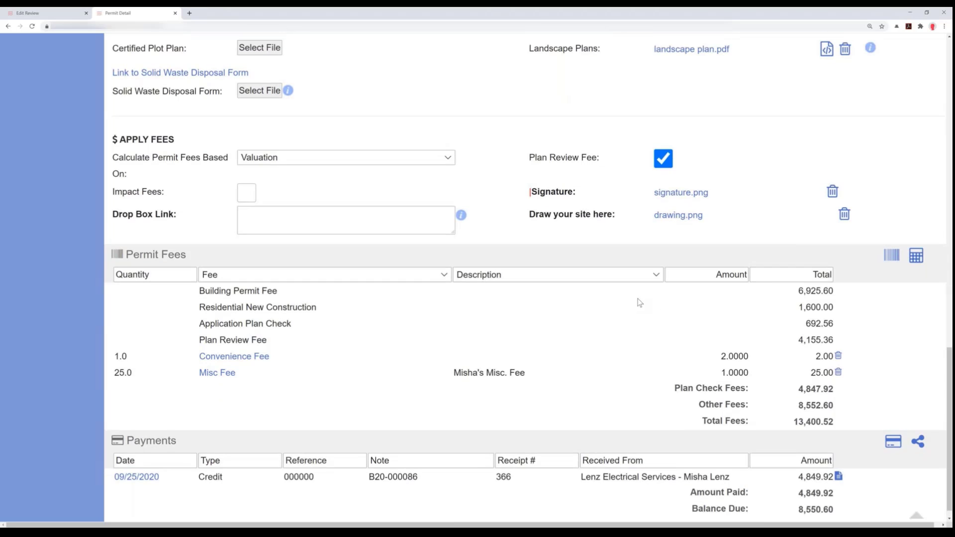
pyautogui.scroll(4, 635, 308)
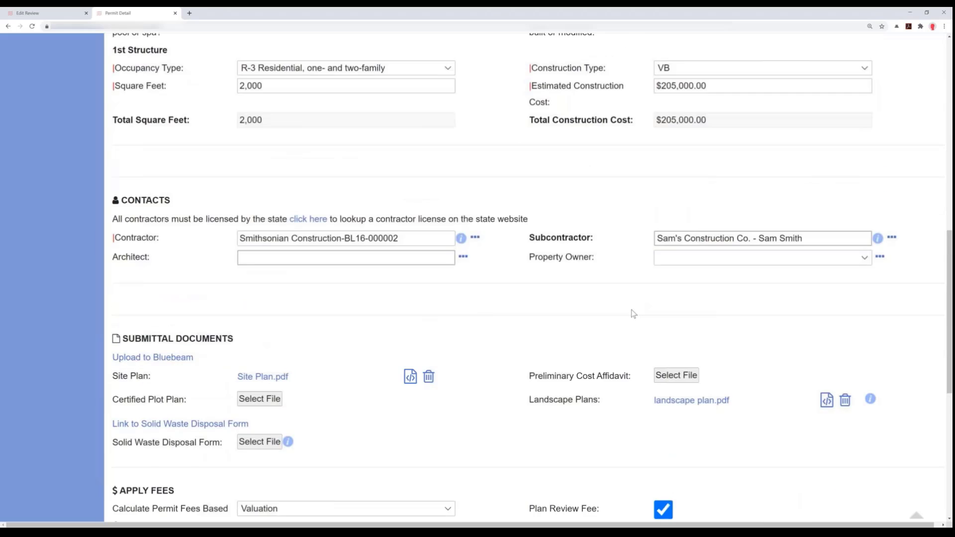
pyautogui.scroll(2, 720, 199)
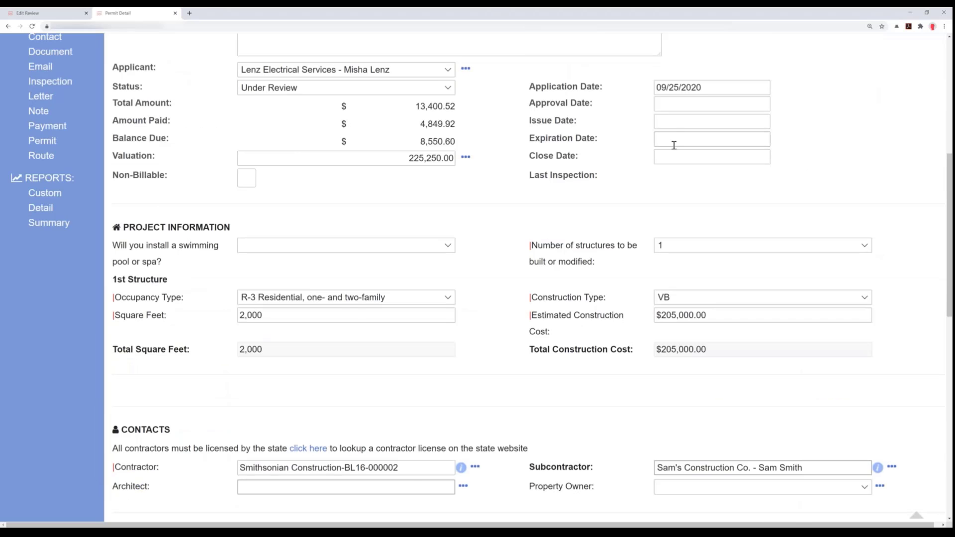
pyautogui.scroll(1, 674, 145)
pyautogui.scroll(2, 674, 145)
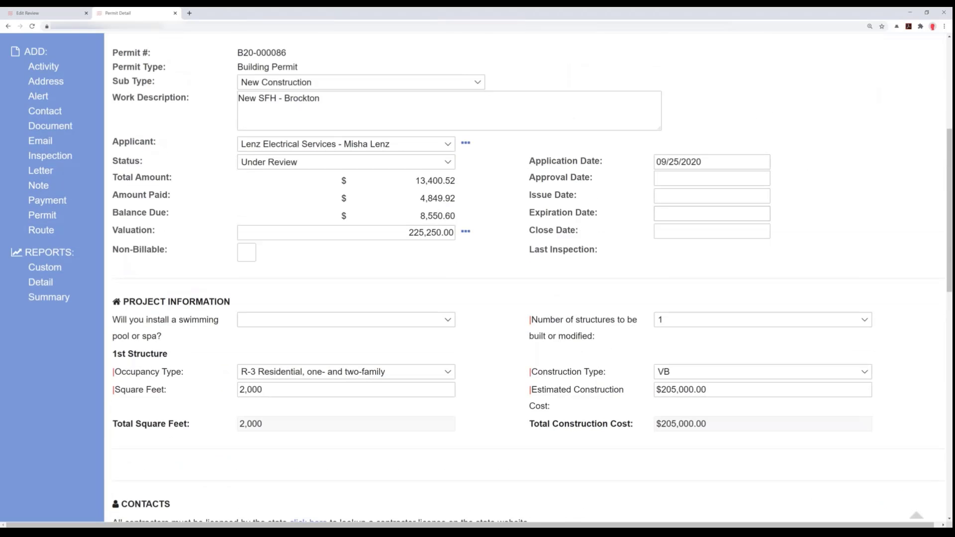
pyautogui.scroll(2, 674, 145)
pyautogui.click(906, 95)
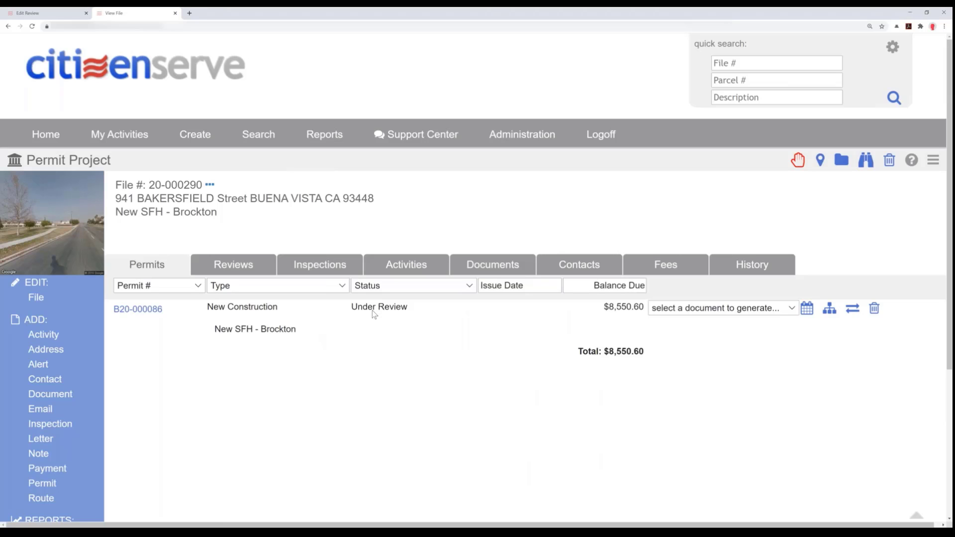
# - Show the project's documents and filter them by the source System Email Notification
pyautogui.click(504, 268)
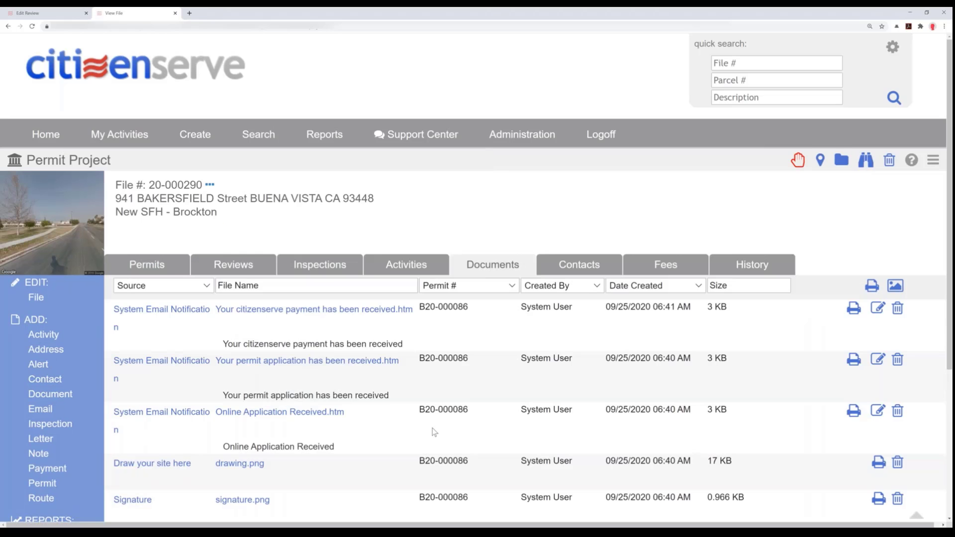
pyautogui.hotkey('ctrl', '-')
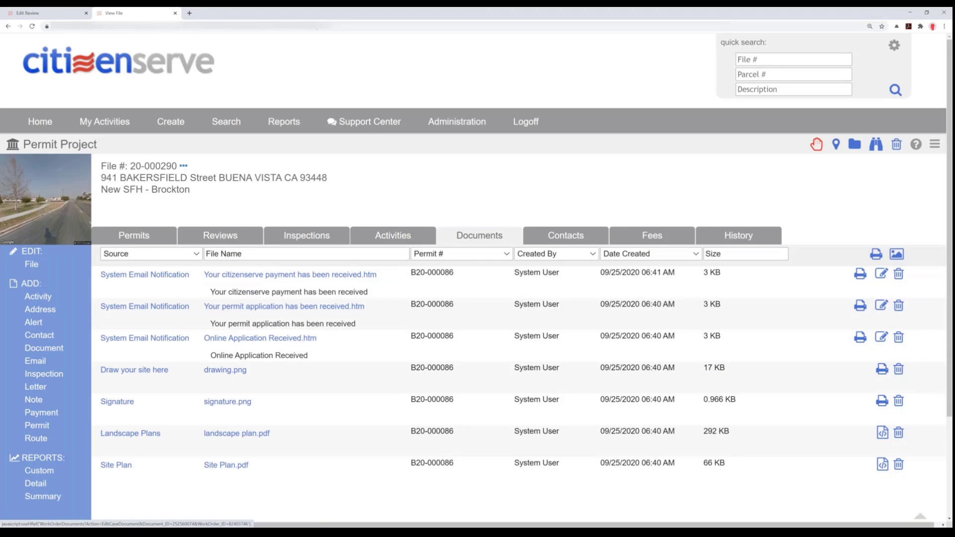
pyautogui.click(147, 254)
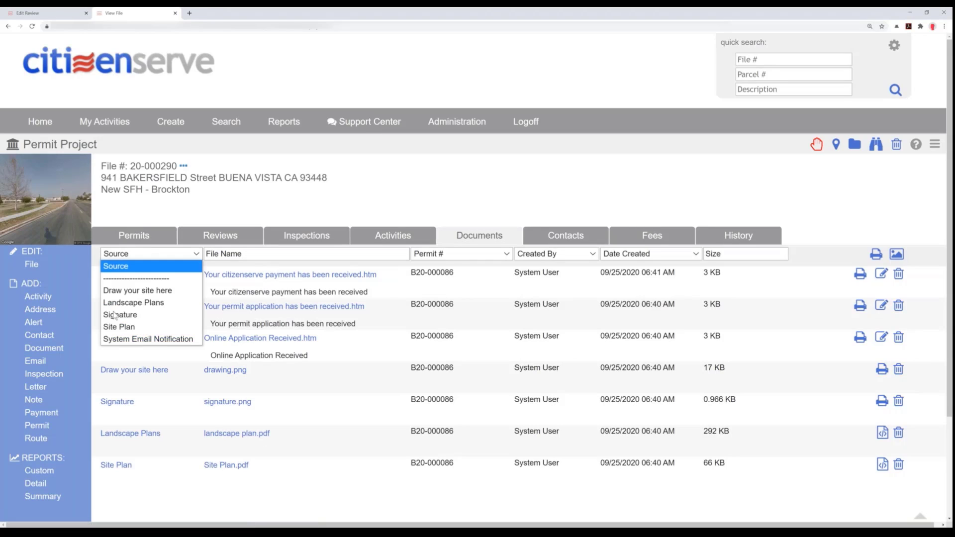
pyautogui.click(134, 340)
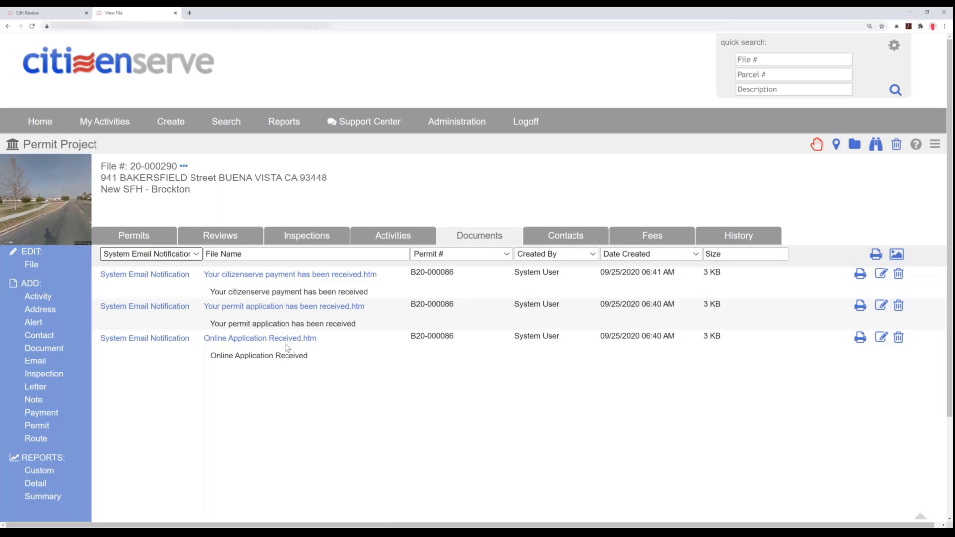
# - Open the email document "Your permit application has been received.htm", read its message and close it
pyautogui.click(256, 306)
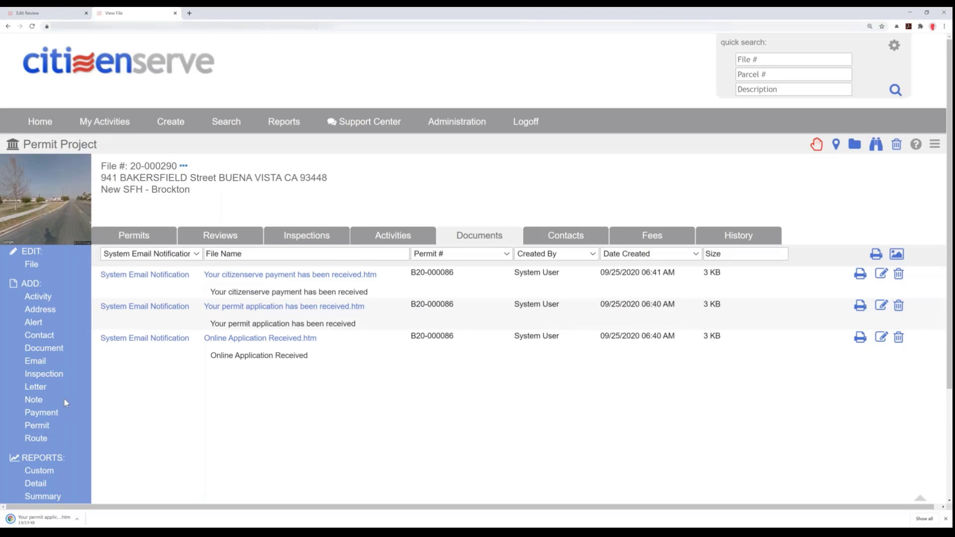
pyautogui.click(44, 515)
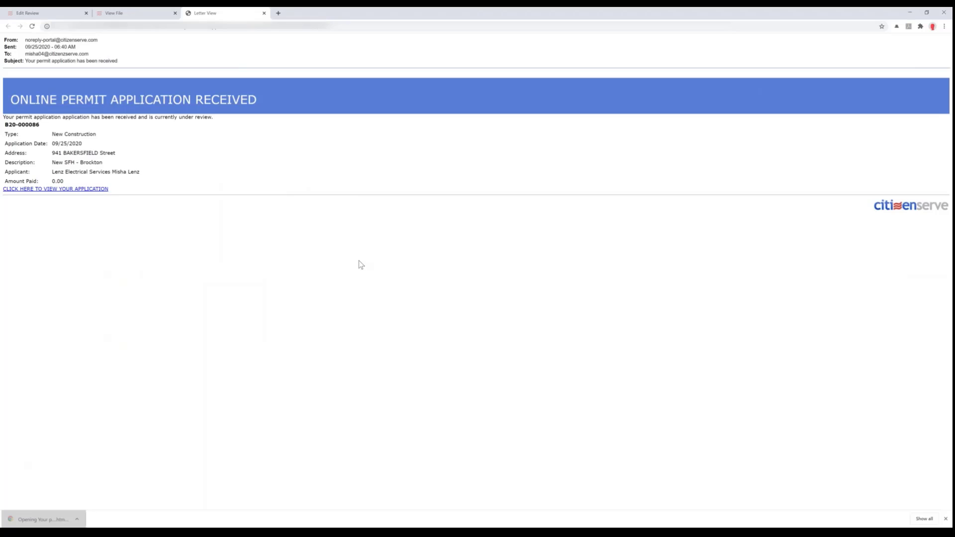
pyautogui.scroll(5, 347, 277)
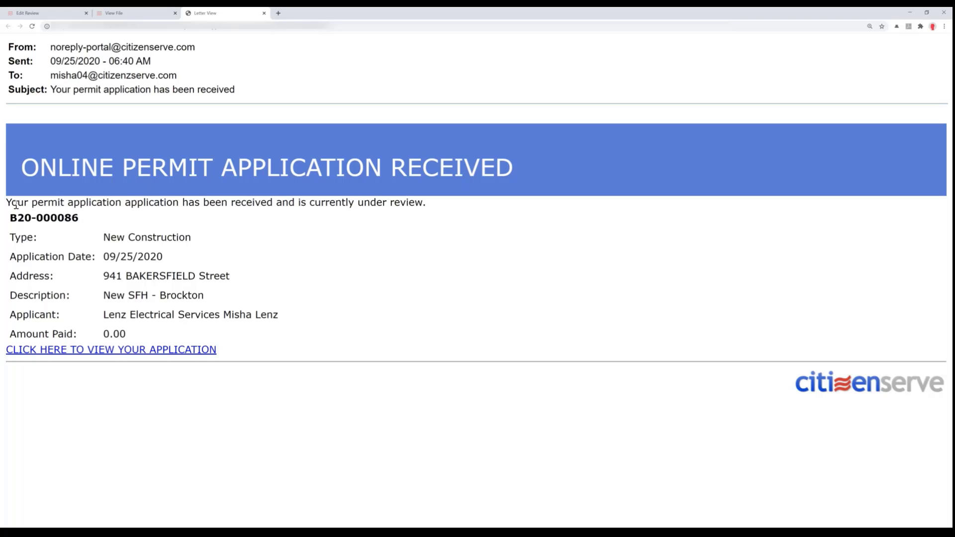
pyautogui.moveTo(17, 204); pyautogui.dragTo(222, 205)
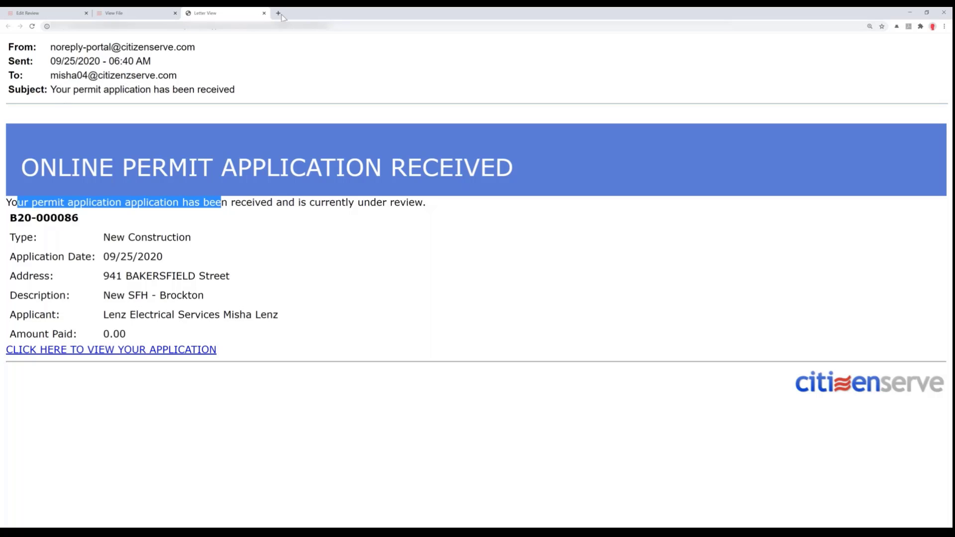
pyautogui.click(265, 14)
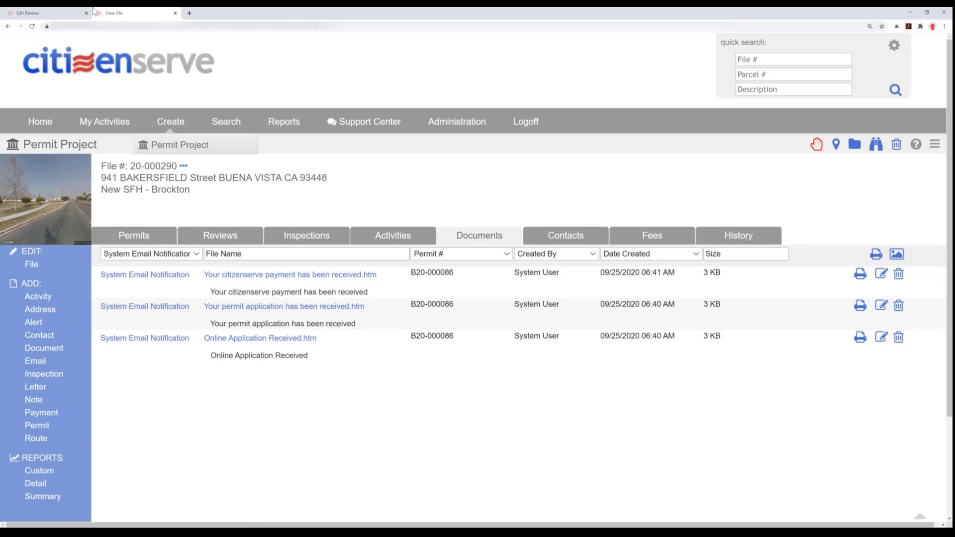
# - Return to the Application Intake review and select its standard comment about submittal documents that were not provided
pyautogui.click(62, 13)
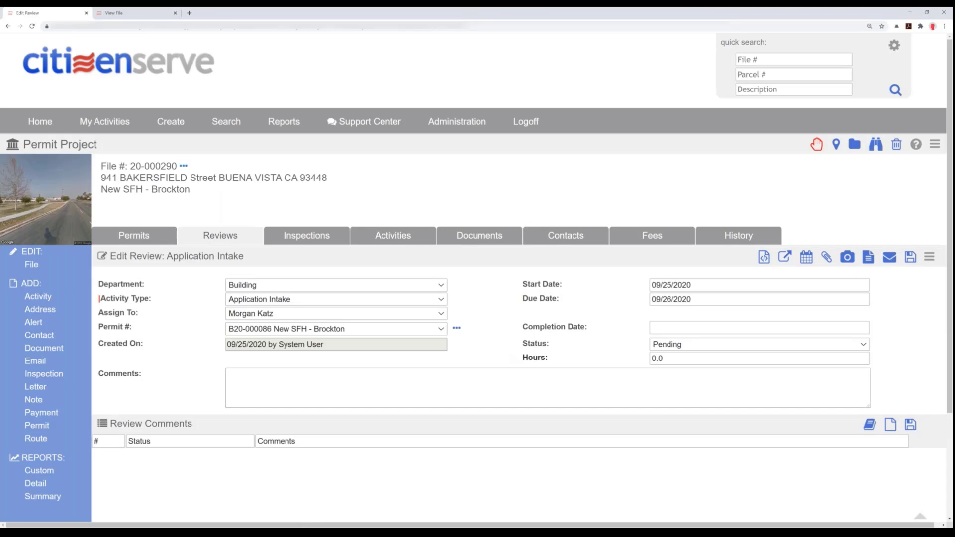
pyautogui.click(868, 428)
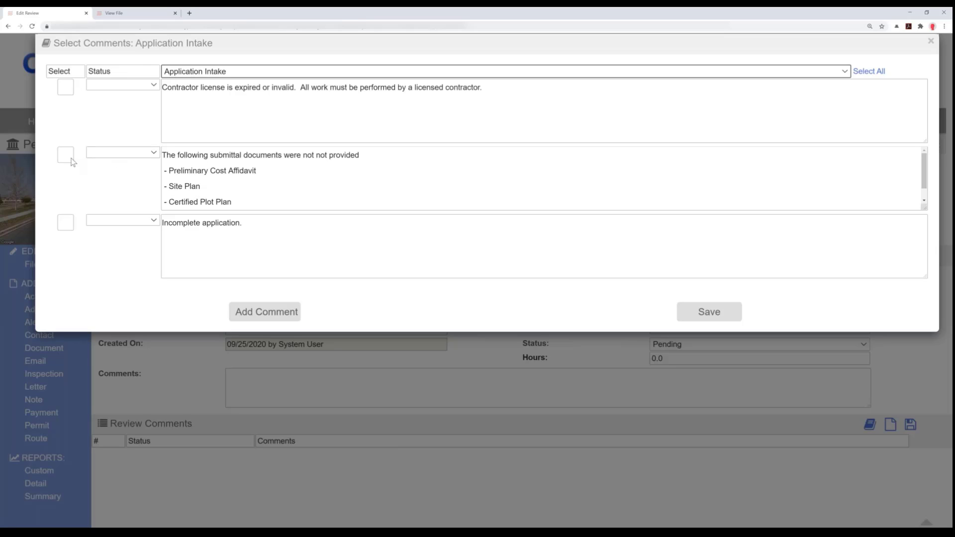
pyautogui.click(65, 156)
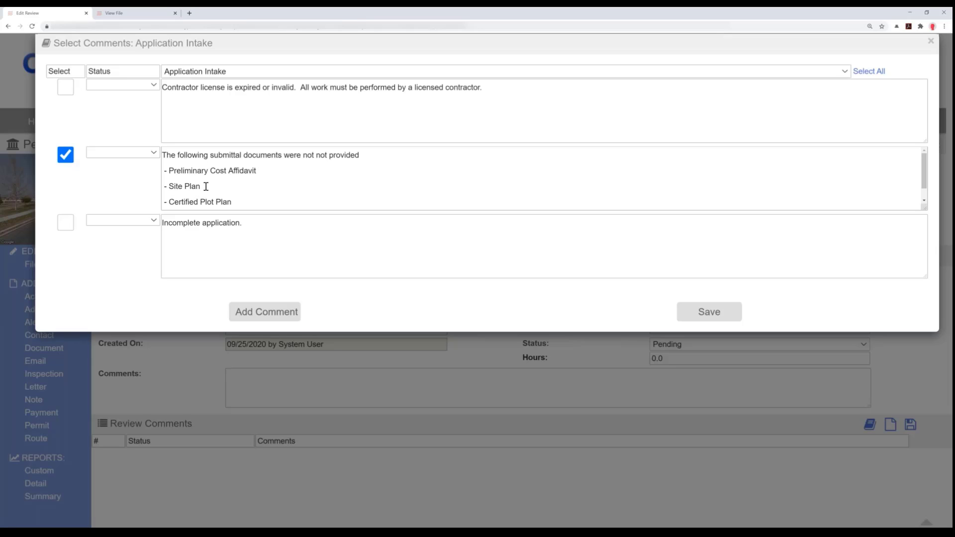
# - Remove the Site Plan and Landscape Plans lines from the missing-documents comment and save it to the review
pyautogui.moveTo(206, 186); pyautogui.dragTo(151, 193)
pyautogui.press('BackSpace')
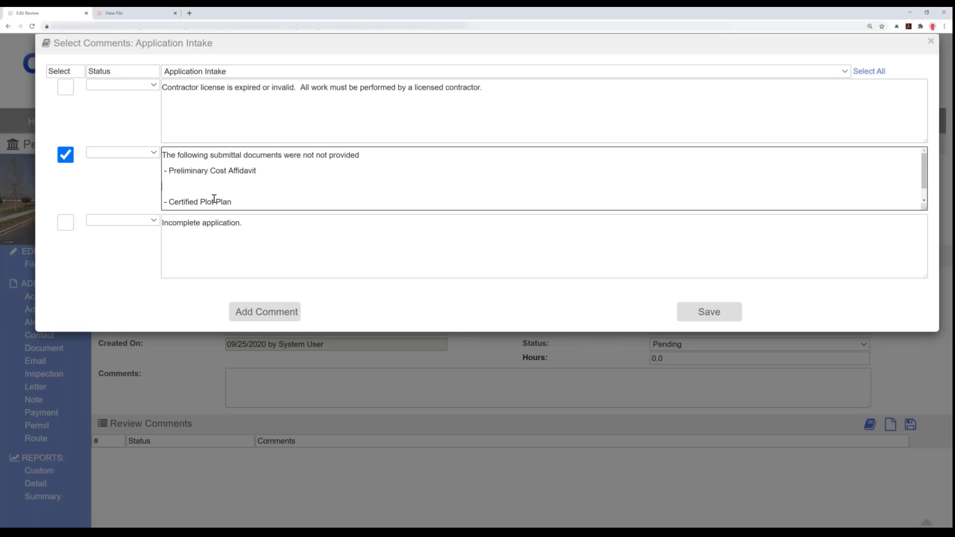
pyautogui.press('BackSpace')
pyautogui.moveTo(230, 201); pyautogui.dragTo(160, 211)
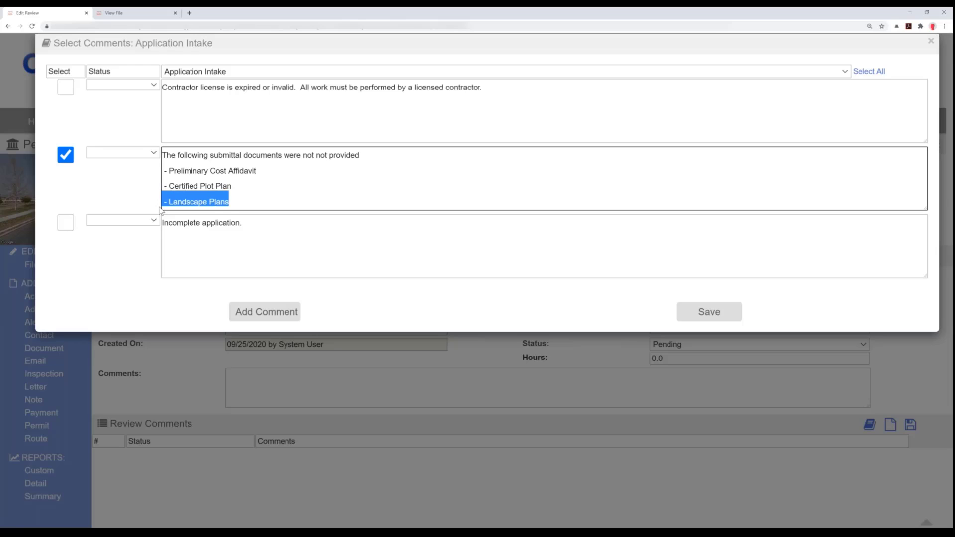
pyautogui.press('BackSpace')
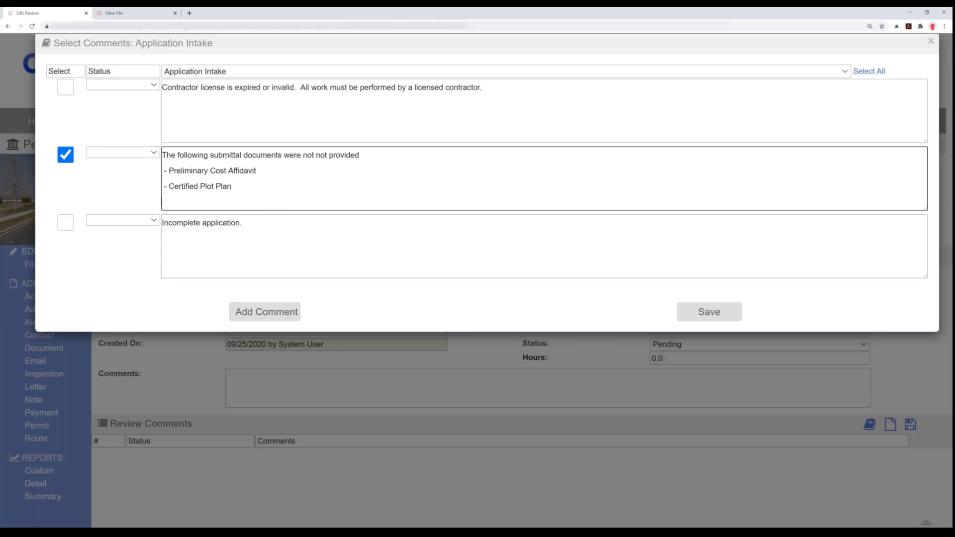
pyautogui.click(715, 314)
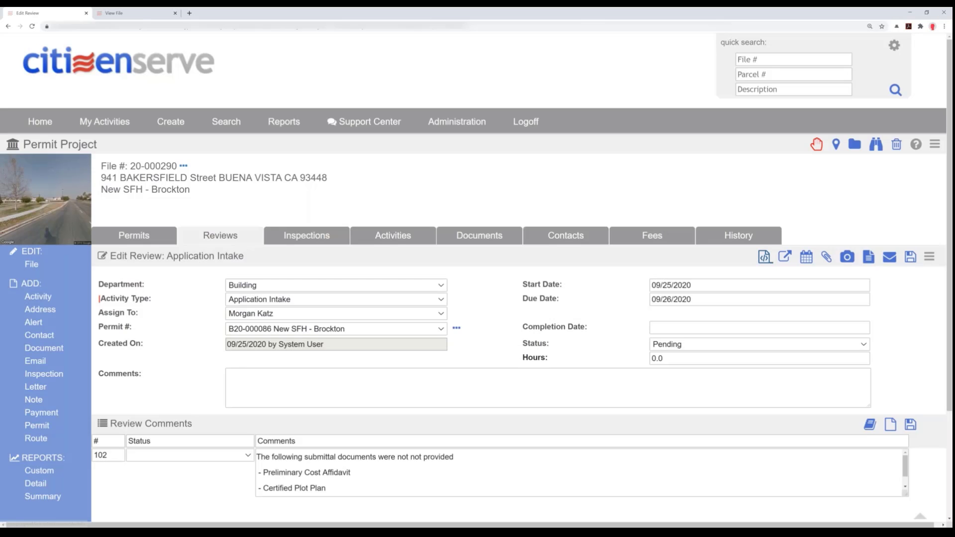
# - Open Site Plan.pdf for markup from the review's documents and look over its first page
pyautogui.click(771, 259)
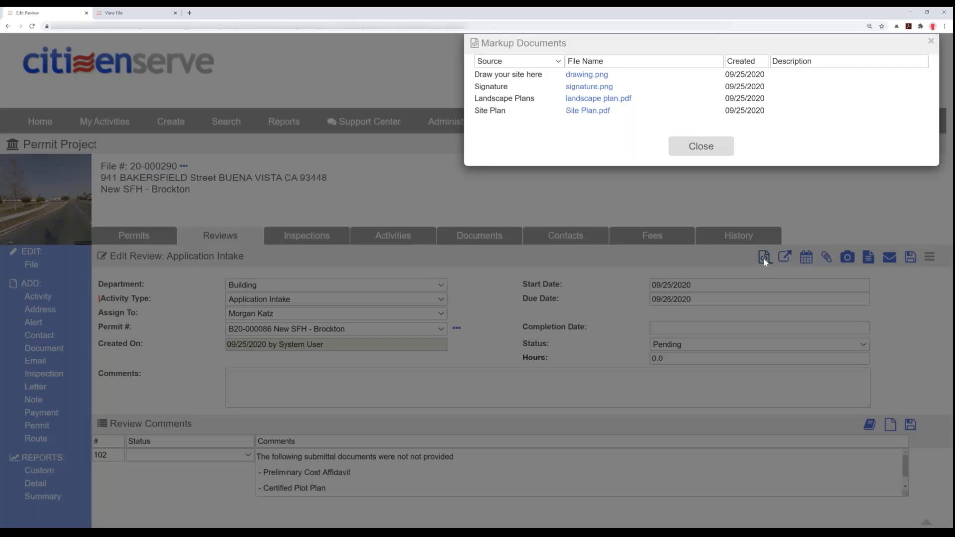
pyautogui.click(572, 111)
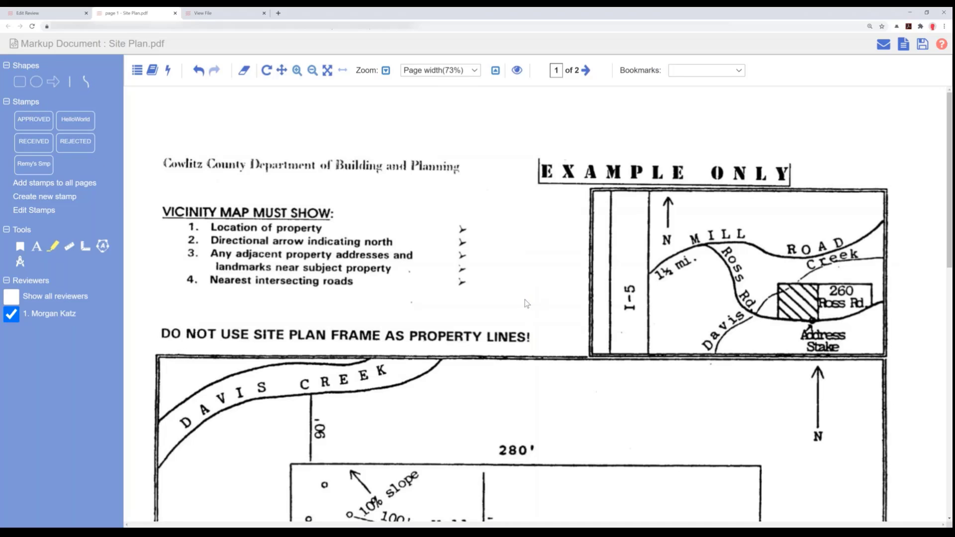
pyautogui.scroll(-1, 527, 303)
pyautogui.scroll(-7, 525, 300)
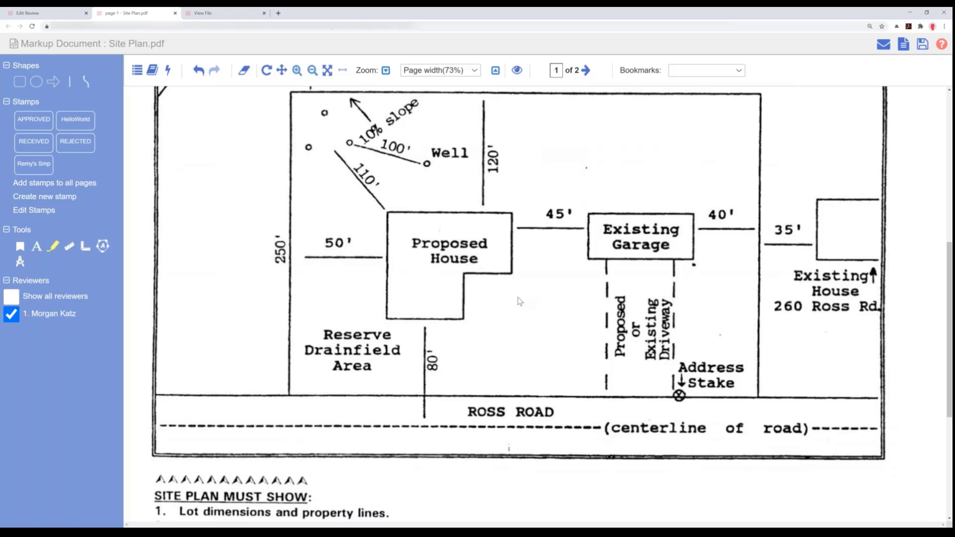
pyautogui.scroll(5, 519, 301)
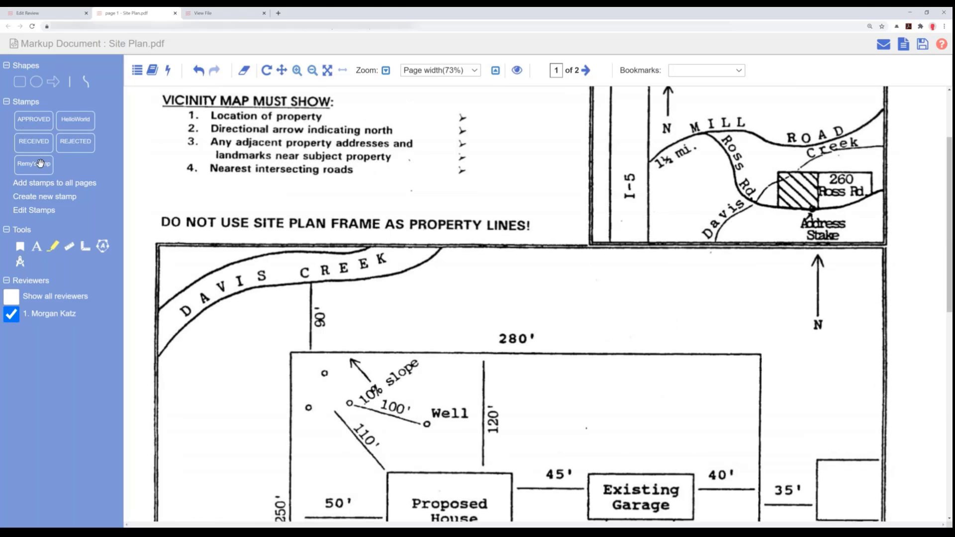
# - Delete the last custom stamp in the stamp list, the one named after a person
pyautogui.click(41, 212)
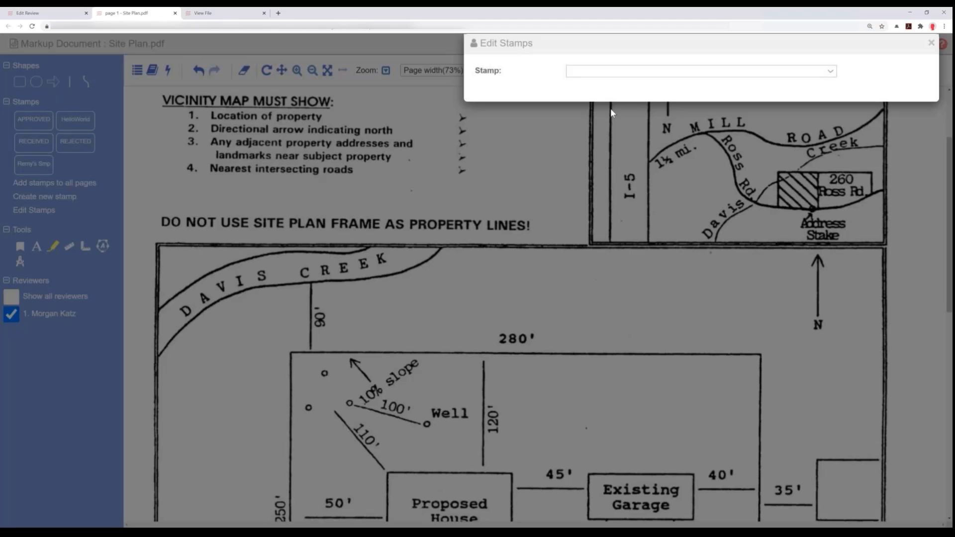
pyautogui.click(591, 73)
pyautogui.click(595, 148)
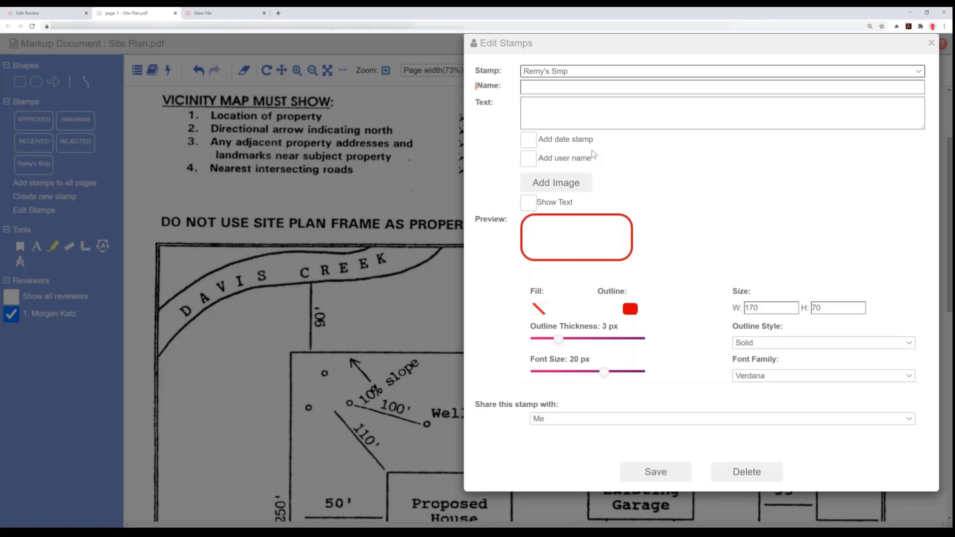
pyautogui.click(745, 479)
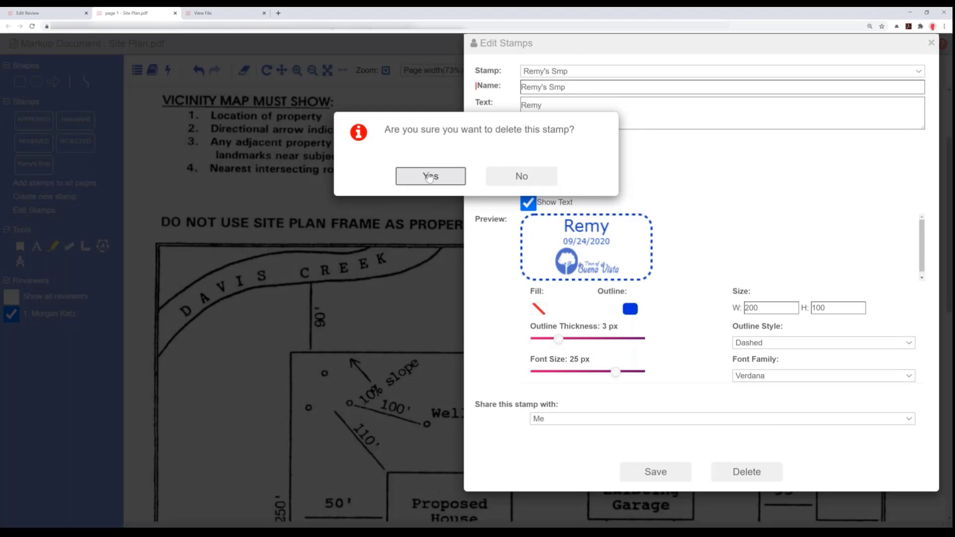
pyautogui.click(429, 177)
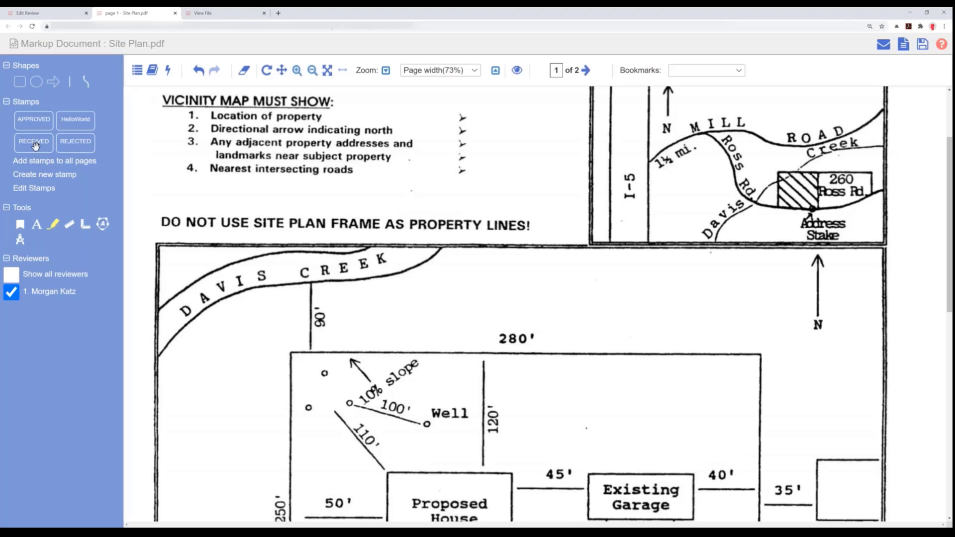
# - Place a RECEIVED stamp on the site plan and move it onto the Cowlitz County heading at the page's upper left
pyautogui.click(536, 134)
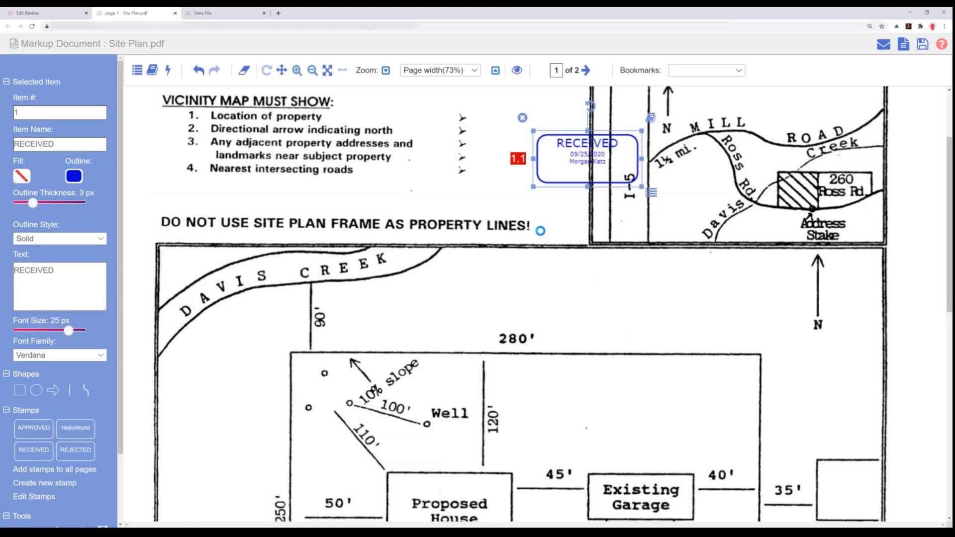
pyautogui.moveTo(571, 158); pyautogui.dragTo(477, 156)
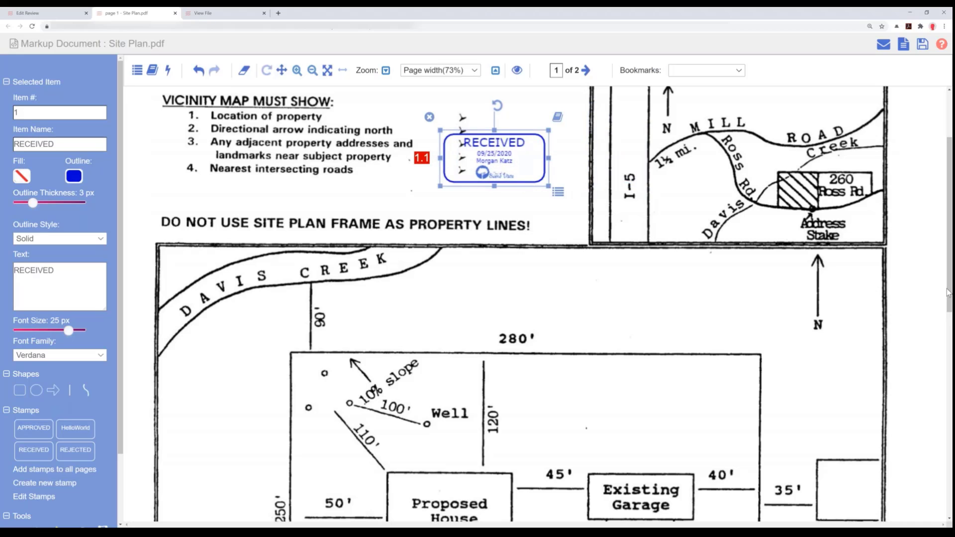
pyautogui.scroll(1, 930, 200)
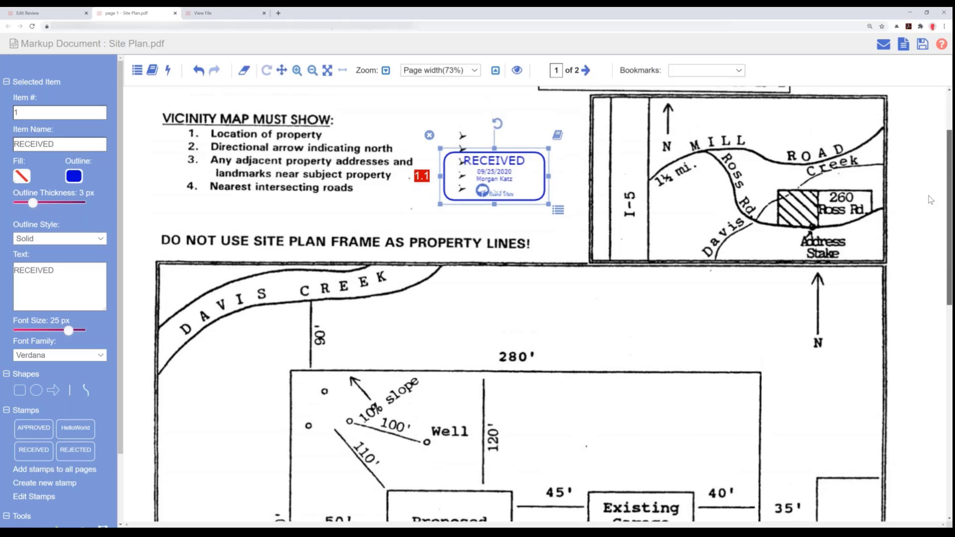
pyautogui.scroll(2, 930, 200)
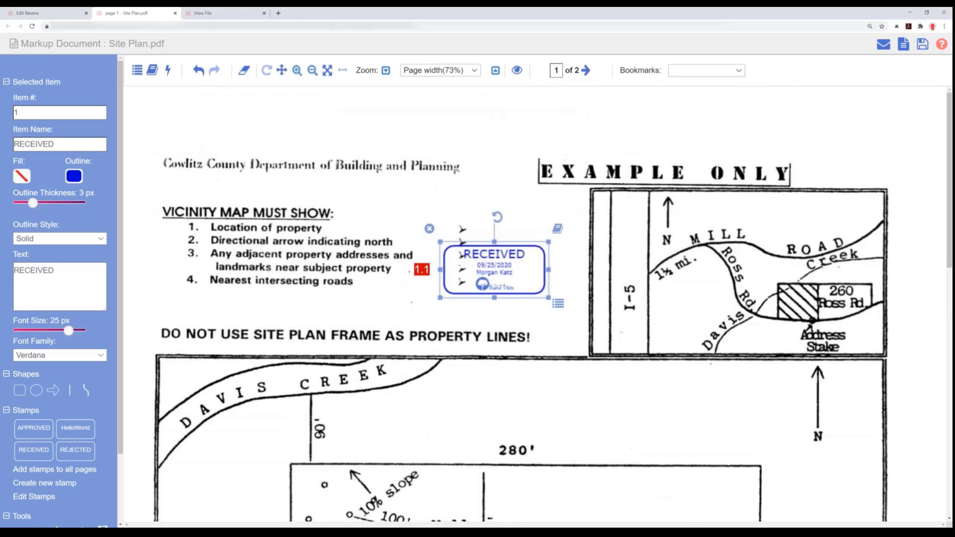
pyautogui.moveTo(518, 295); pyautogui.dragTo(252, 184)
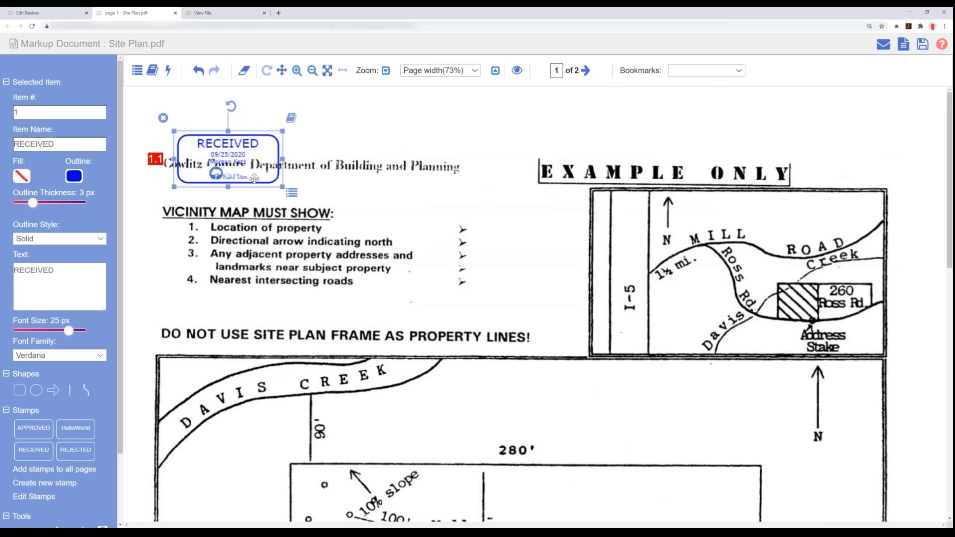
pyautogui.moveTo(254, 178); pyautogui.dragTo(253, 178)
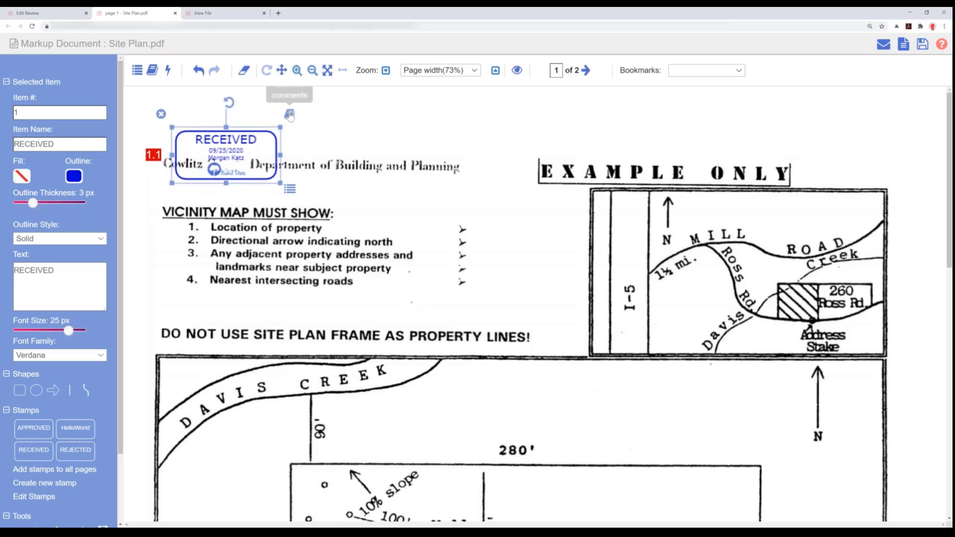
# - Add a comment to the RECEIVED stamp giving the reviewer's name and "reviewed on Friday am.", and move the stamp above the Cowlitz County heading
pyautogui.click(292, 194)
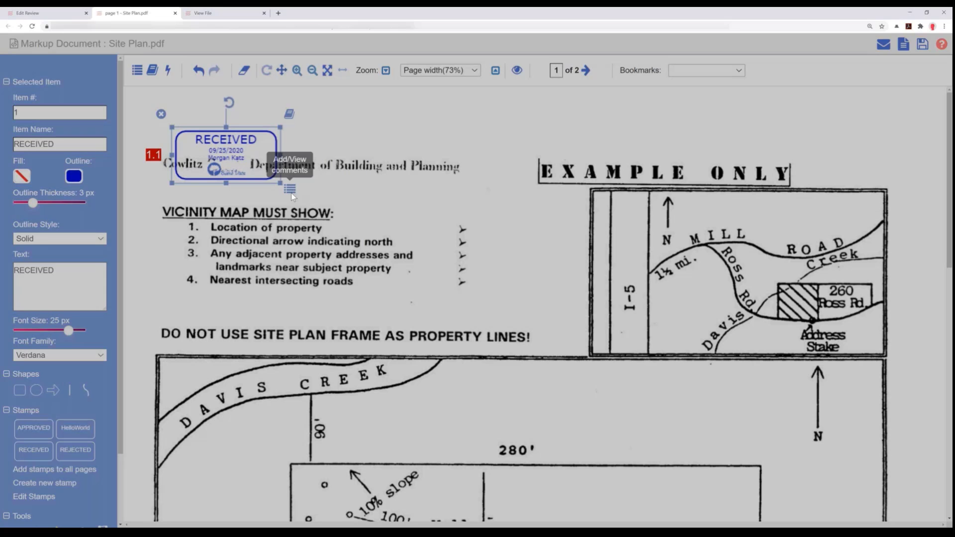
pyautogui.write('Morgan ')
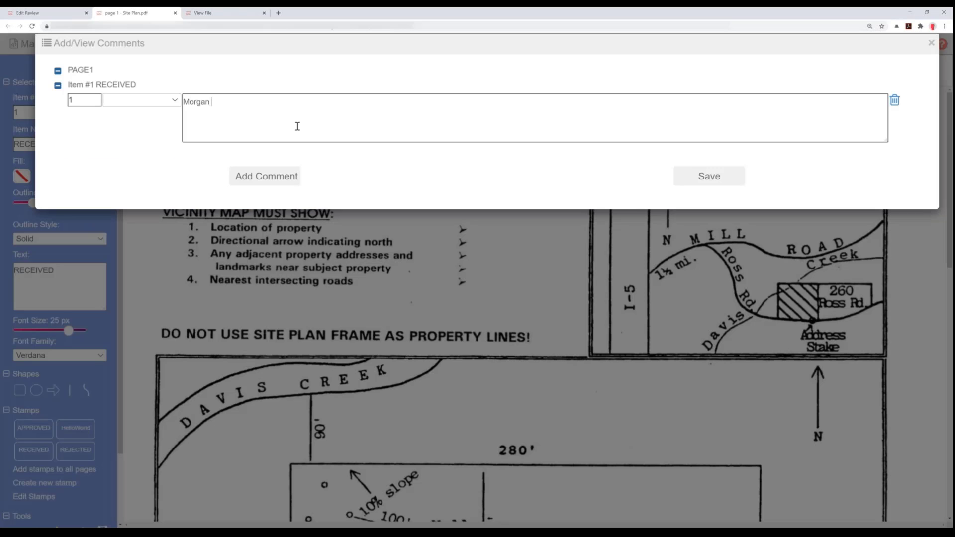
pyautogui.write('reviewed on Friday am.')
pyautogui.click(706, 177)
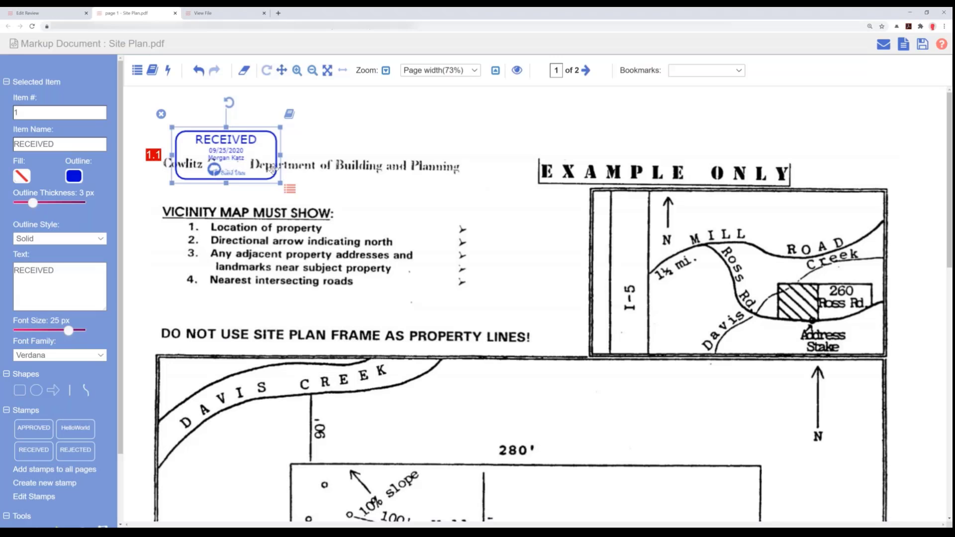
pyautogui.moveTo(252, 150); pyautogui.dragTo(236, 124)
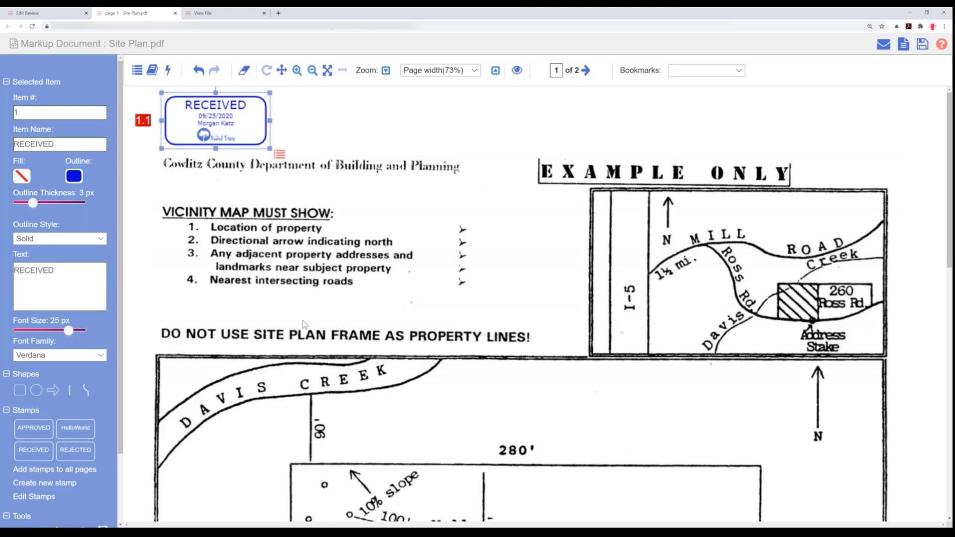
# - Draw a circle around the Reserve Drainfield Area label on the site plan
pyautogui.scroll(-5, 304, 325)
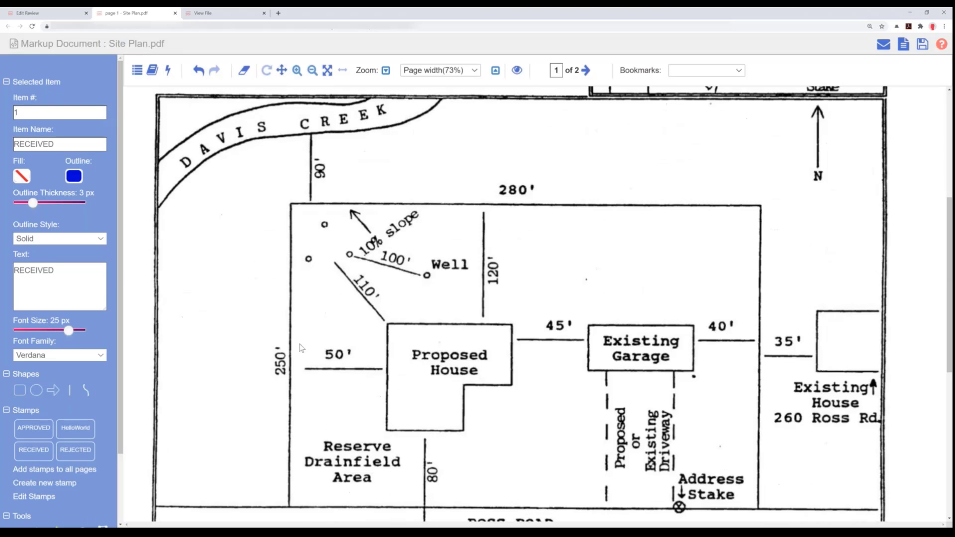
pyautogui.click(37, 393)
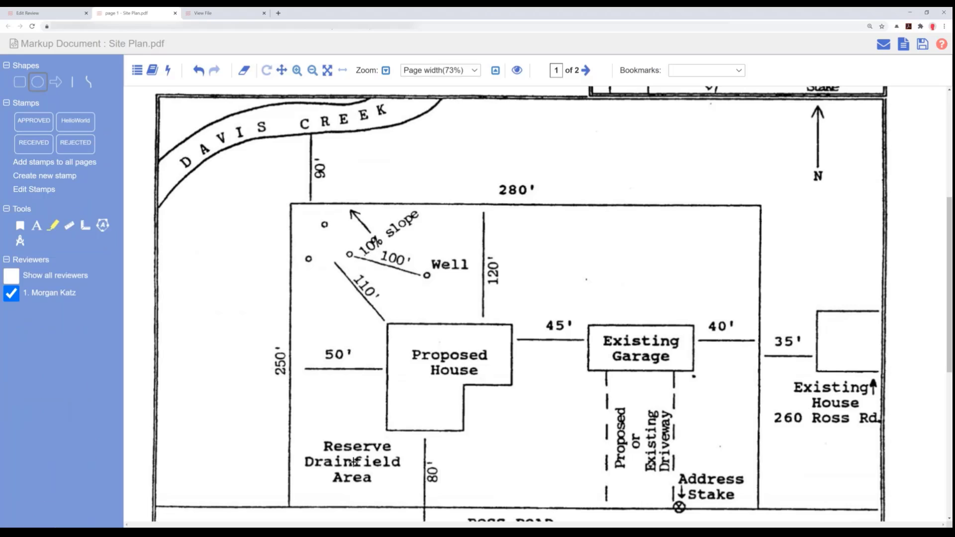
pyautogui.moveTo(347, 460); pyautogui.dragTo(386, 500)
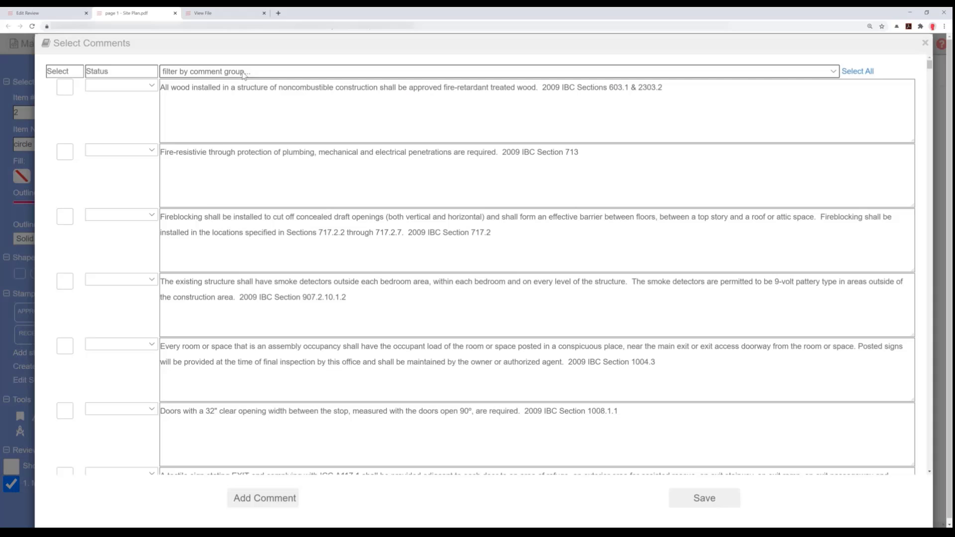
# - Filter the circle's standard comments to Irrigation System and select "Heads must be 1' min from paved surfaces" and "Backflow device can not be installed in a pit"
pyautogui.click(238, 73)
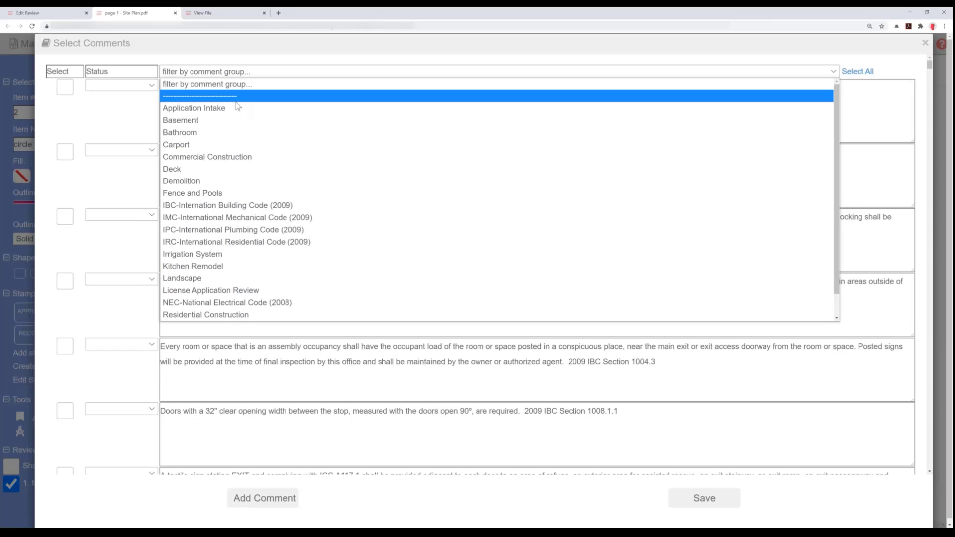
pyautogui.click(216, 254)
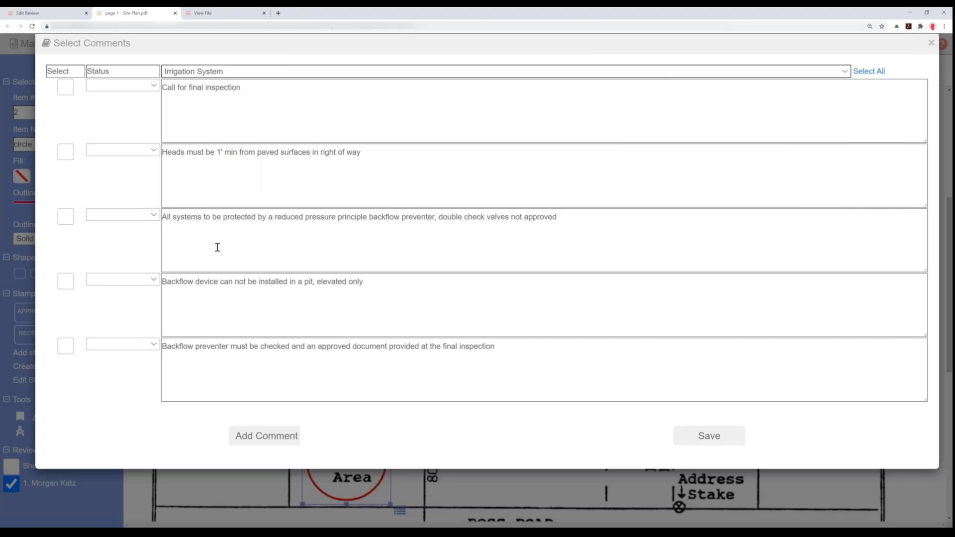
pyautogui.click(66, 153)
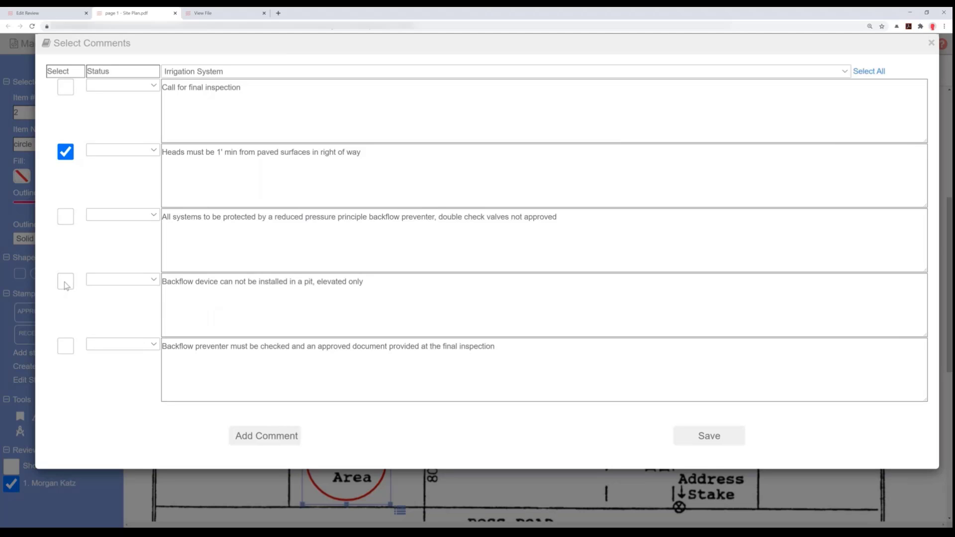
pyautogui.click(66, 284)
# - Append "- can add more text." to the comment about the backflow device not being installed in a pit
pyautogui.click(424, 279)
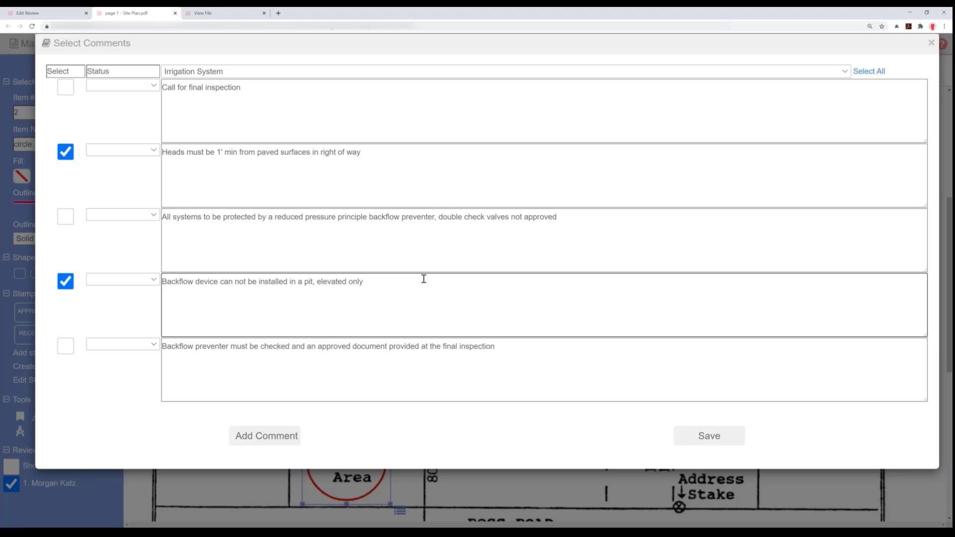
pyautogui.write('- can add more text.')
# - Add a custom comment reading "another", the reviewer's first name and "comment....", and save the circle's selected comments
pyautogui.click(249, 440)
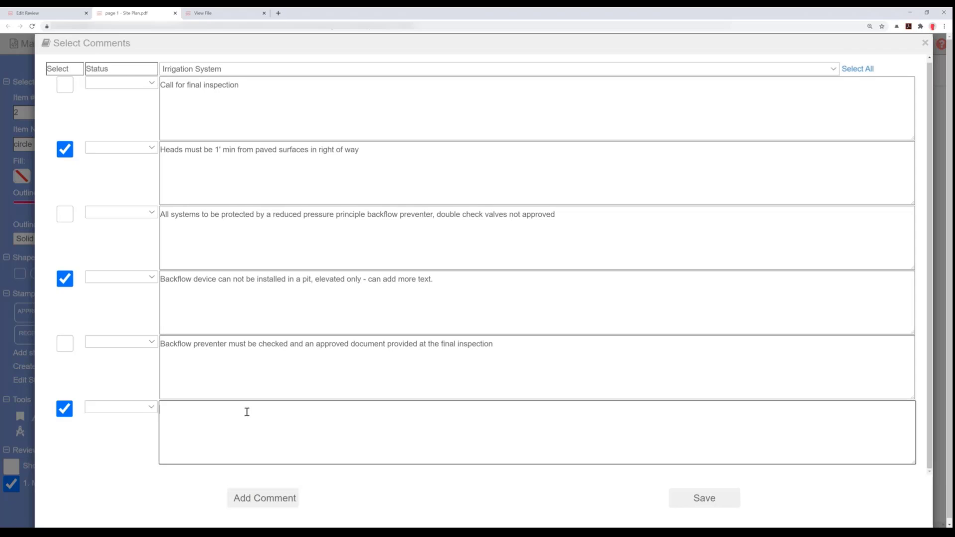
pyautogui.write('another Morgan comment....')
pyautogui.click(698, 504)
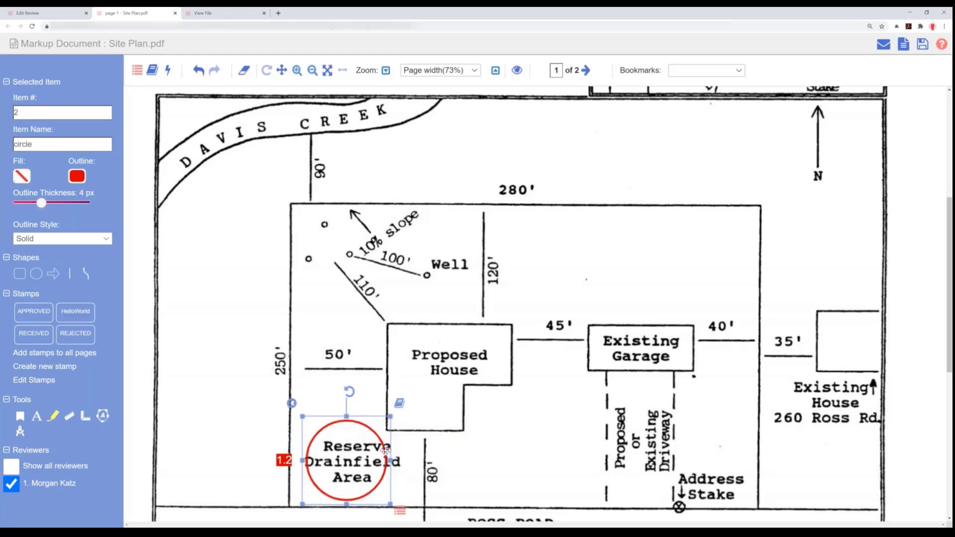
# - Rename the circle item around the Reserve Drainfield Area as "drainfield"
pyautogui.moveTo(326, 475)
pyautogui.mouseDown()
pyautogui.moveTo(362, 468)
pyautogui.moveTo(309, 475)
pyautogui.moveTo(327, 473)
pyautogui.mouseUp()
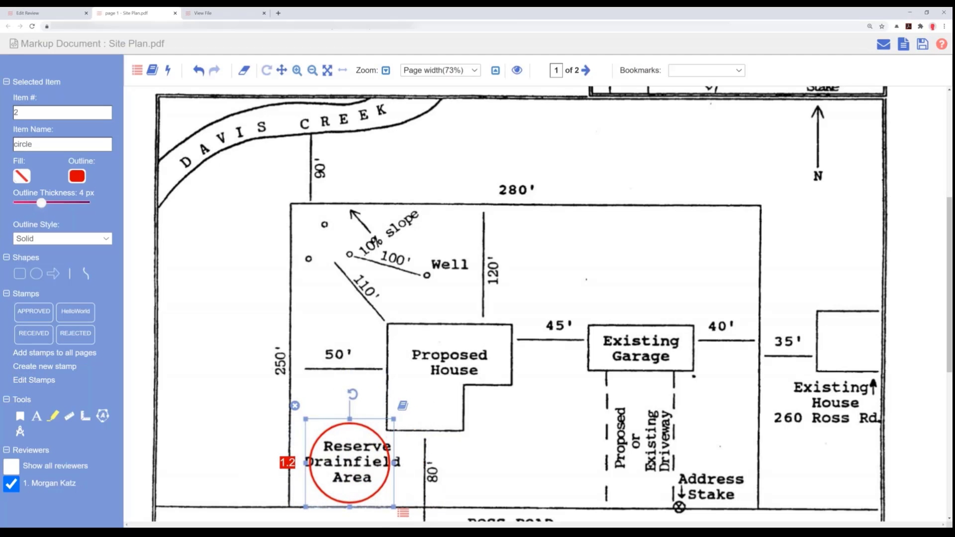
pyautogui.doubleClick(46, 144)
pyautogui.write('drainfield')
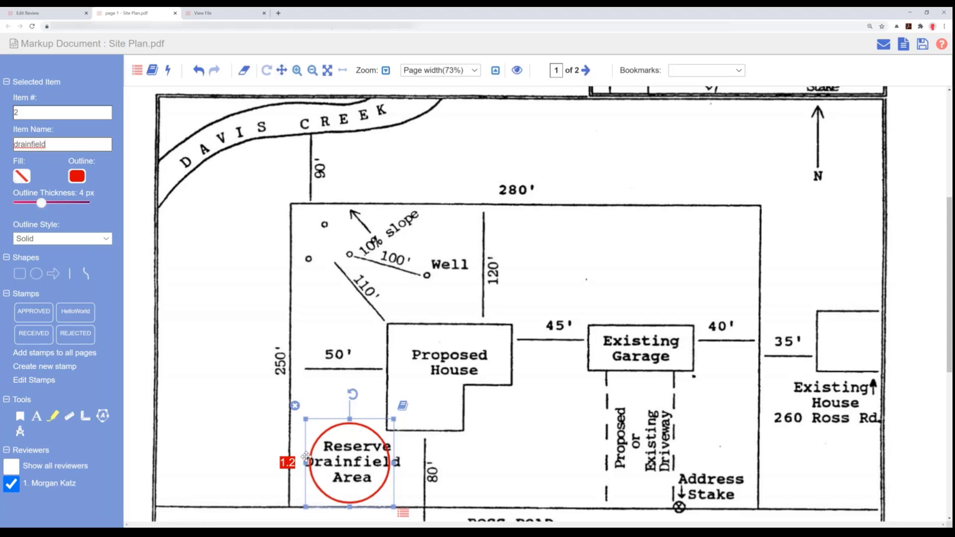
# - Change the drainfield circle's outline colour to green and its outline style to Dashed
pyautogui.click(79, 182)
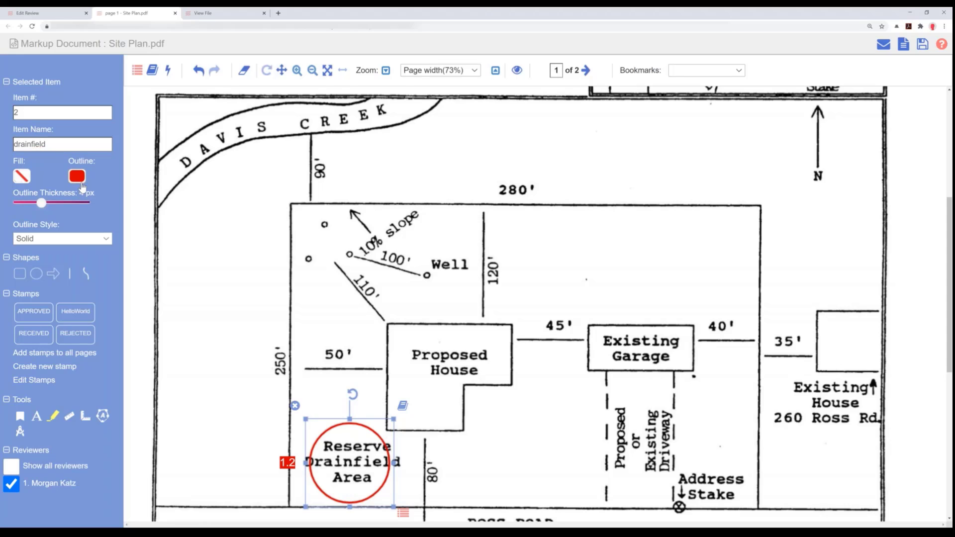
pyautogui.moveTo(182, 264); pyautogui.dragTo(182, 241)
pyautogui.click(173, 304)
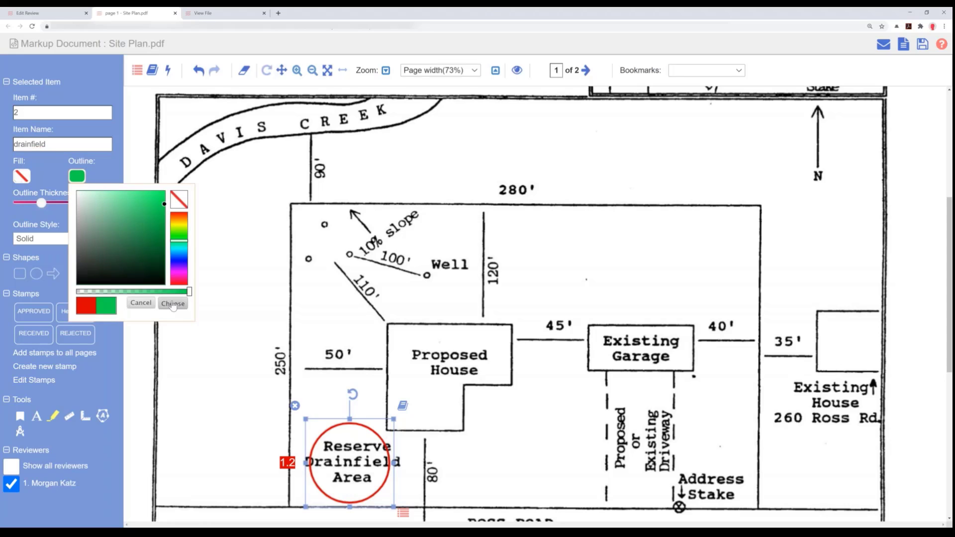
pyautogui.click(48, 240)
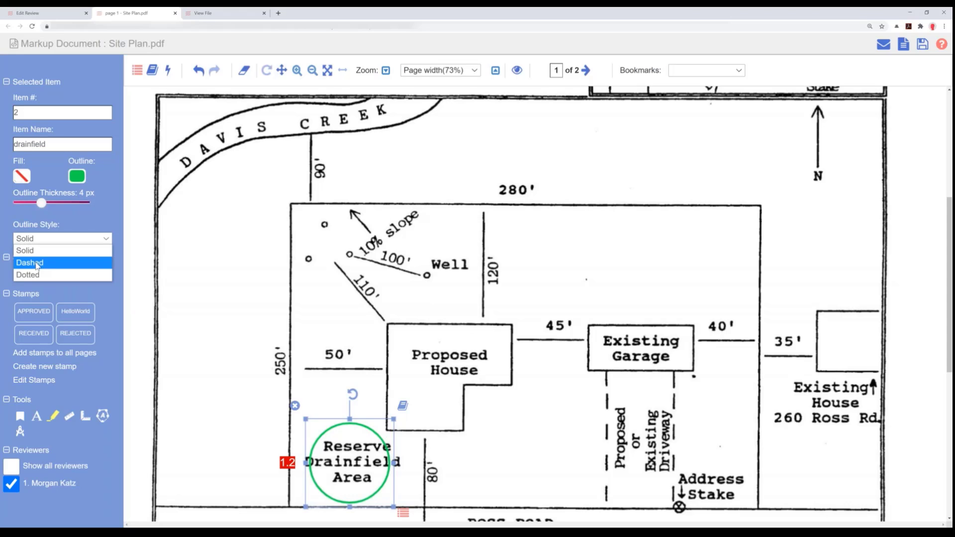
pyautogui.click(37, 264)
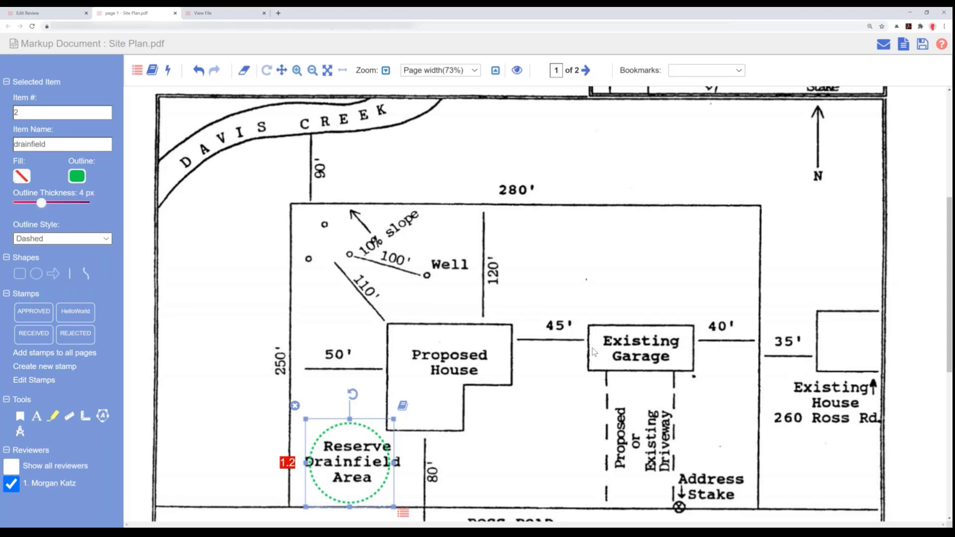
# - Save the site plan markup and go through its comments in the Application Intake review's comment list
pyautogui.click(923, 45)
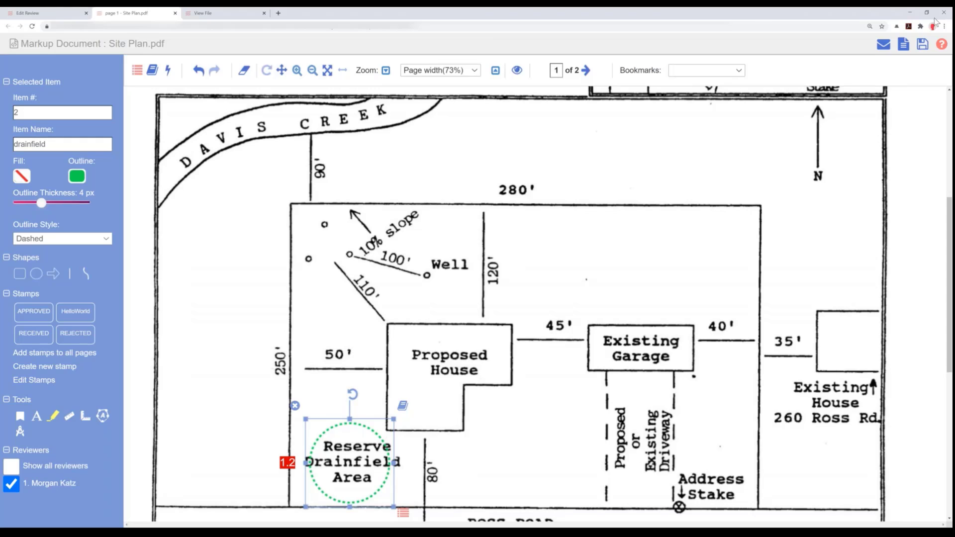
pyautogui.click(923, 46)
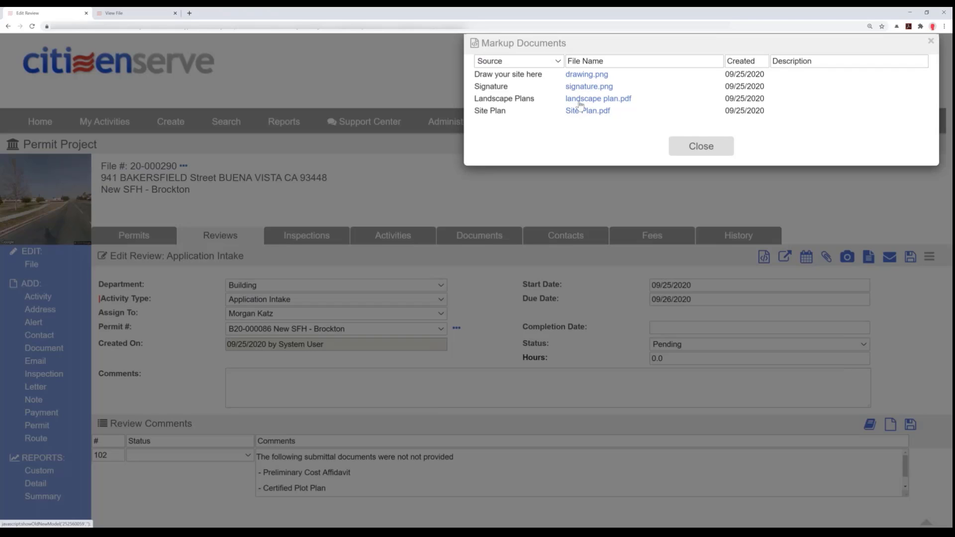
pyautogui.click(687, 150)
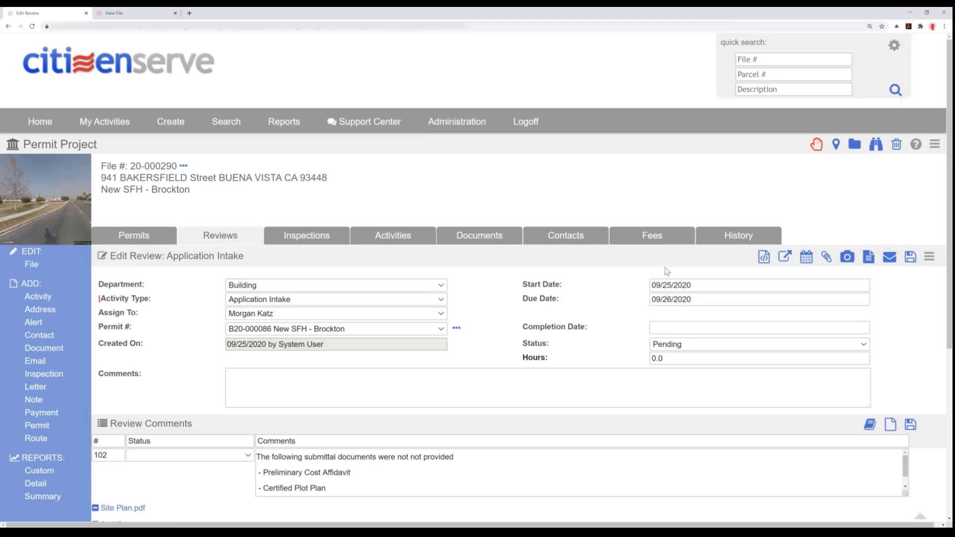
pyautogui.scroll(-3, 666, 270)
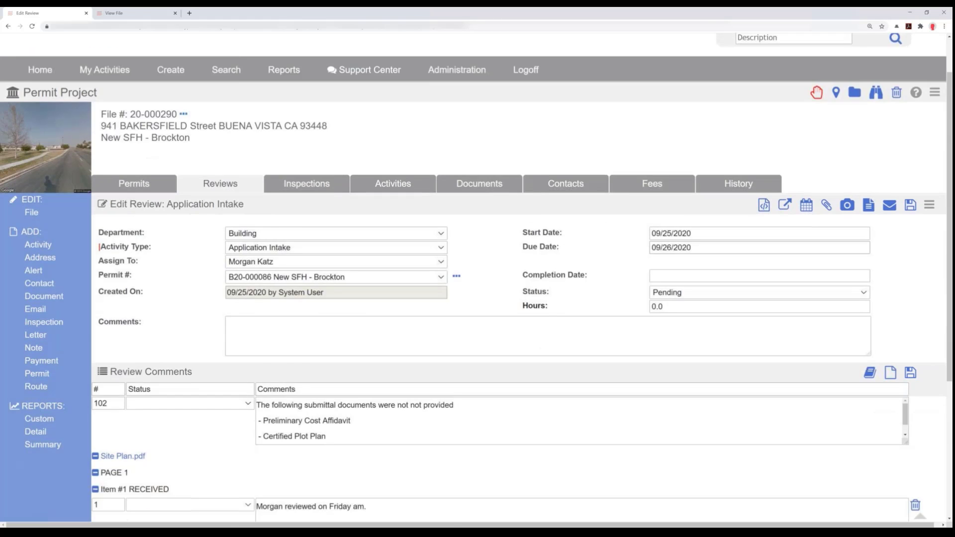
pyautogui.scroll(-3, 664, 268)
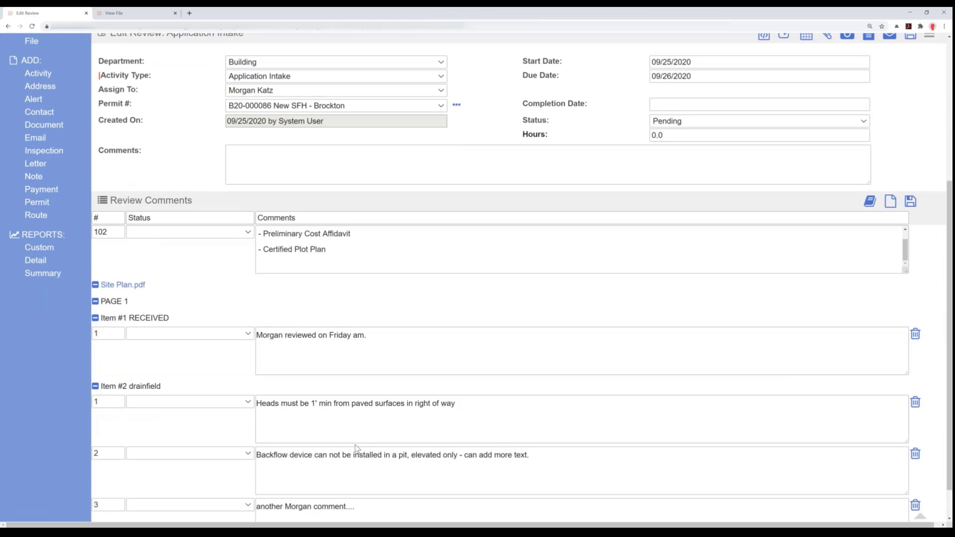
pyautogui.scroll(-1, 356, 448)
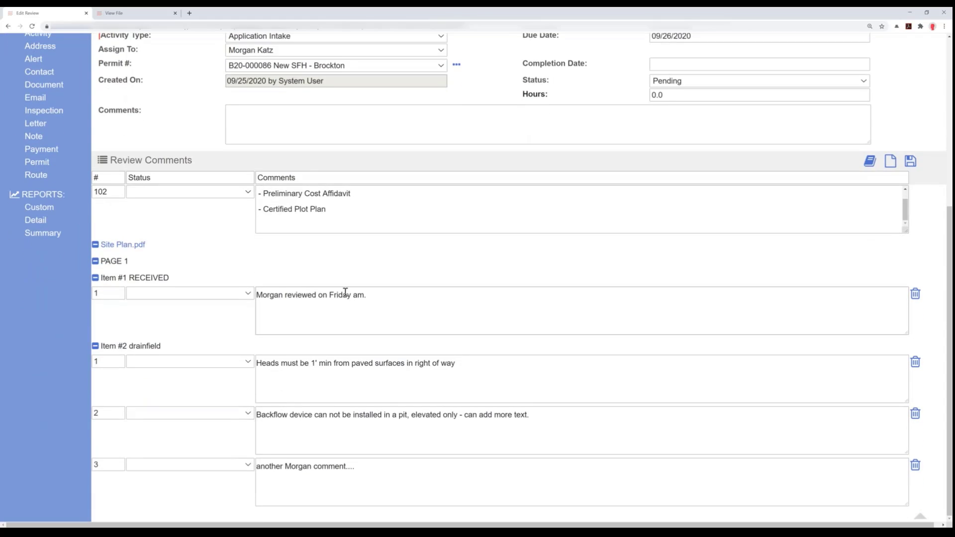
pyautogui.scroll(1, 344, 291)
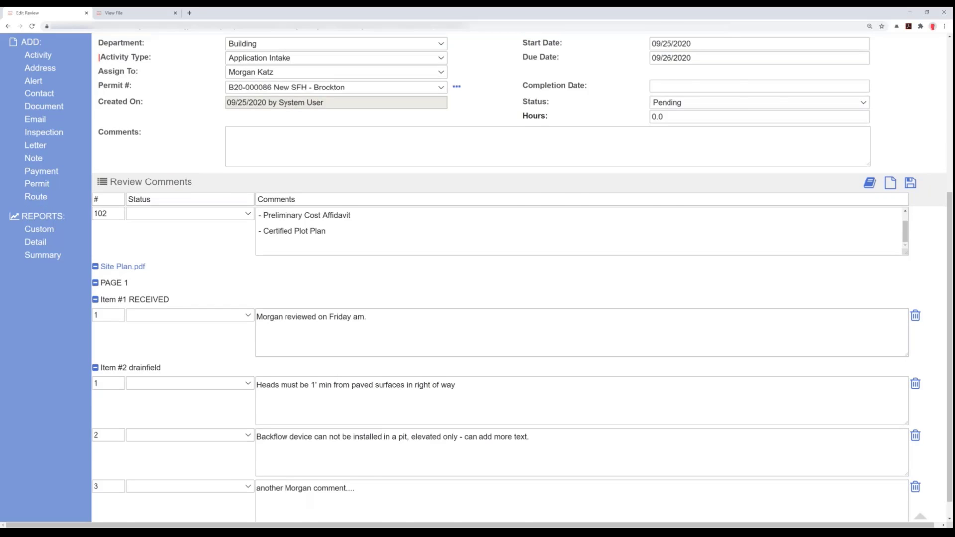
pyautogui.scroll(3, 696, 206)
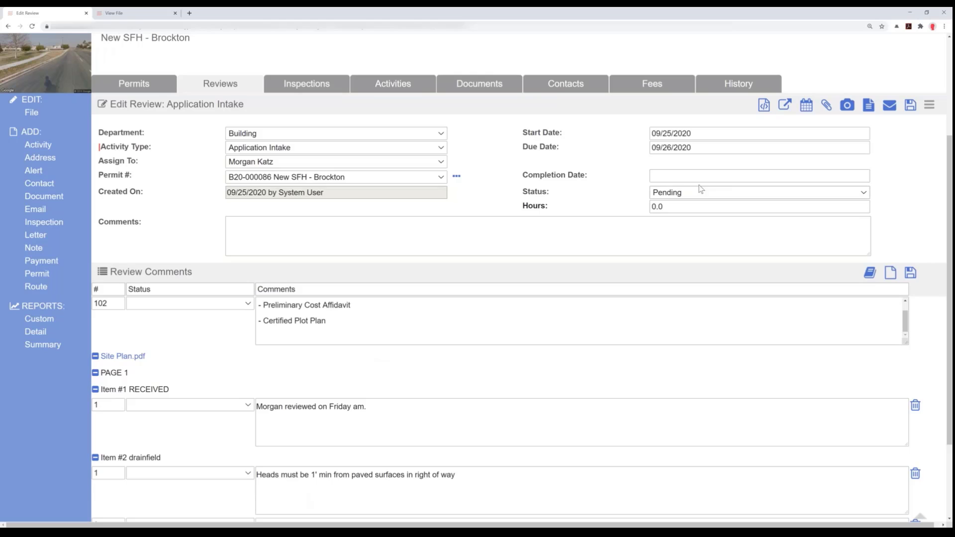
# - Start an email from the Application Intake review using the Incomplete Application template
pyautogui.moveTo(889, 107)
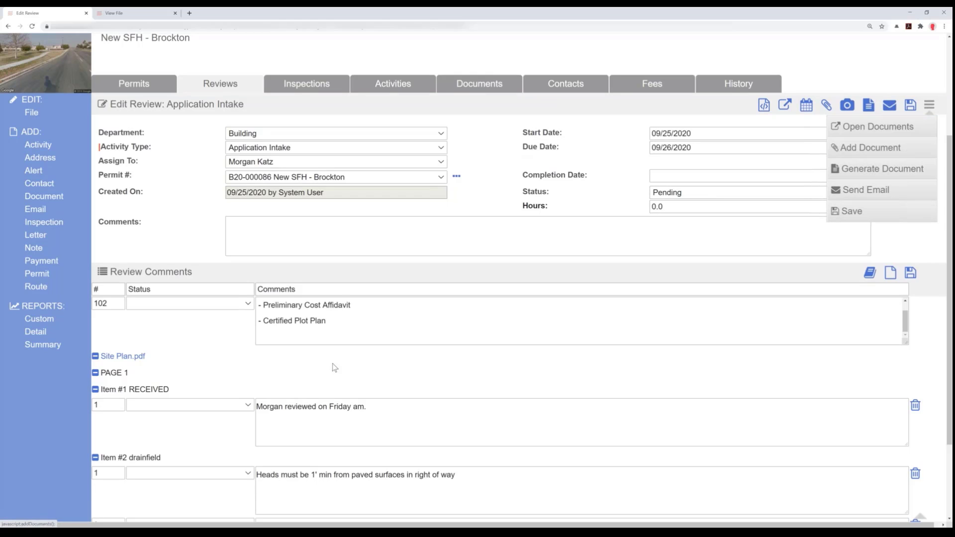
pyautogui.click(889, 109)
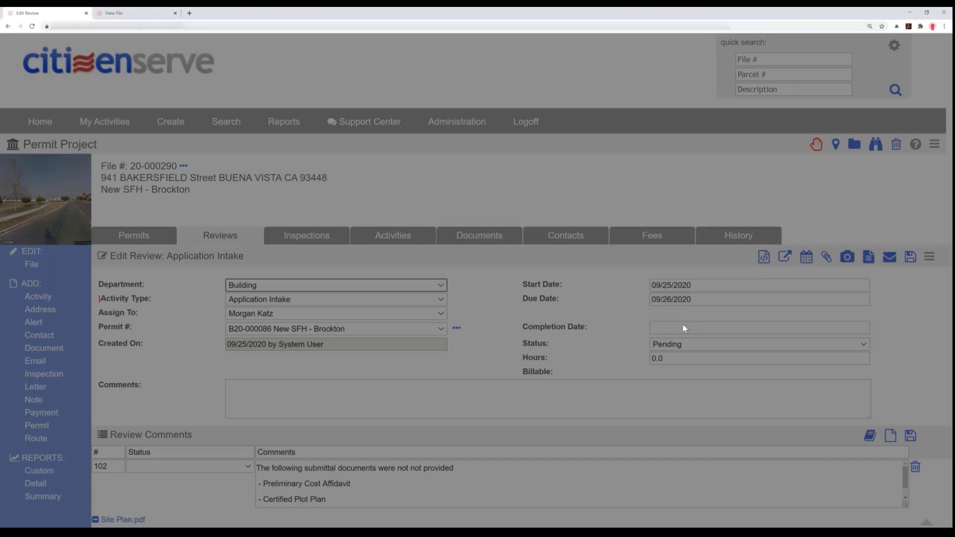
pyautogui.click(654, 71)
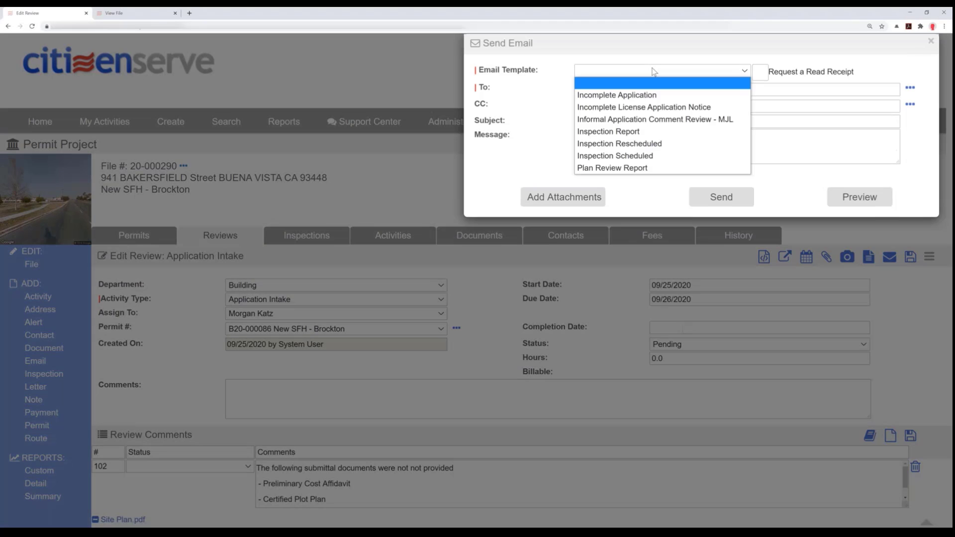
pyautogui.click(620, 98)
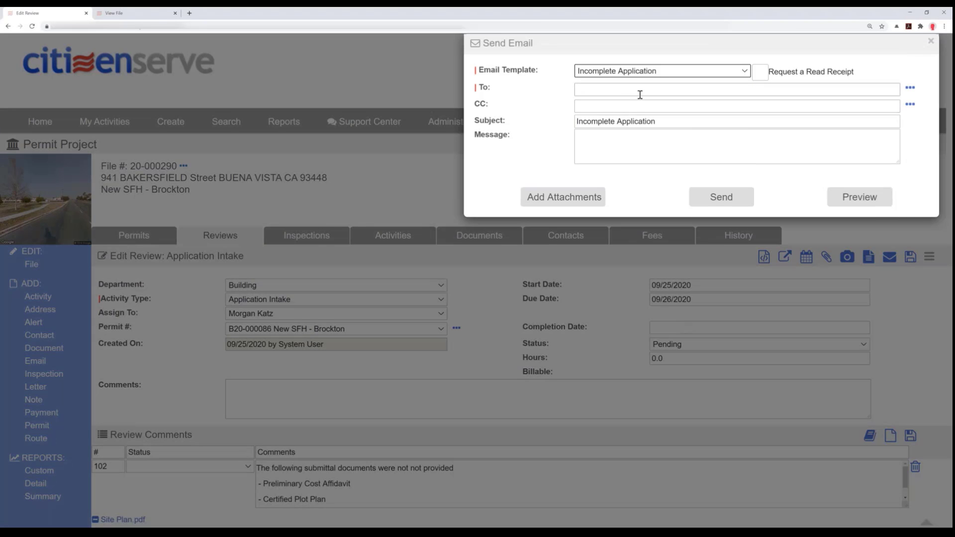
pyautogui.click(655, 75)
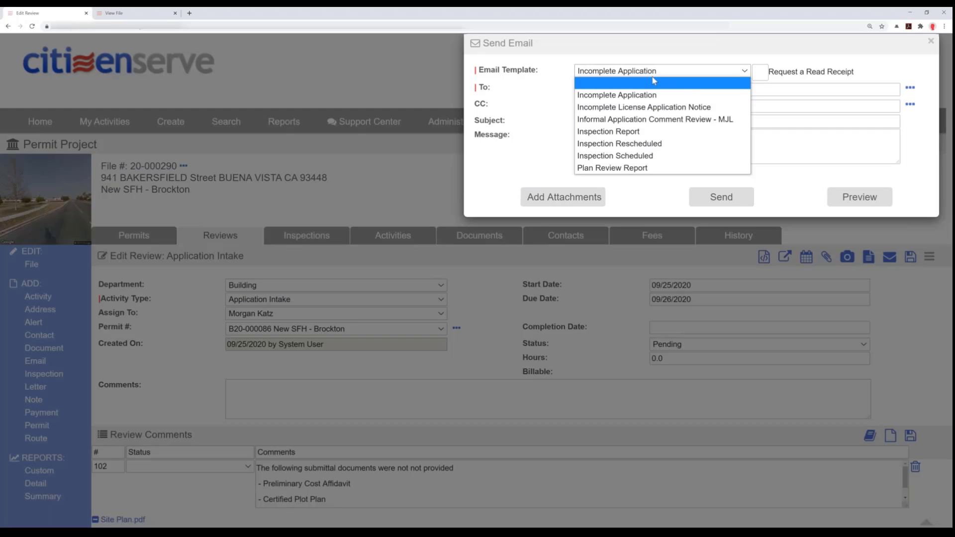
pyautogui.click(905, 74)
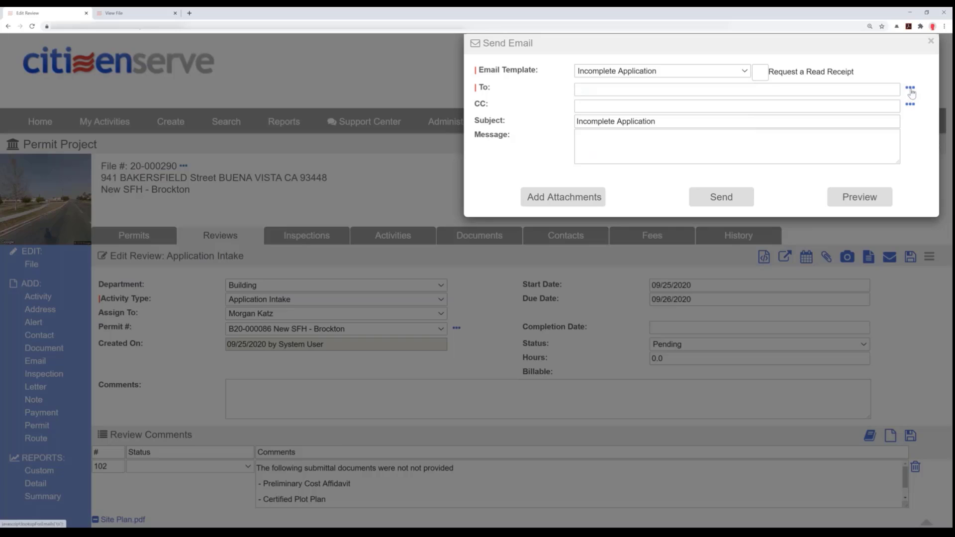
# - Add the contractor listed as Applicant as the recipient of the Incomplete Application email
pyautogui.click(910, 90)
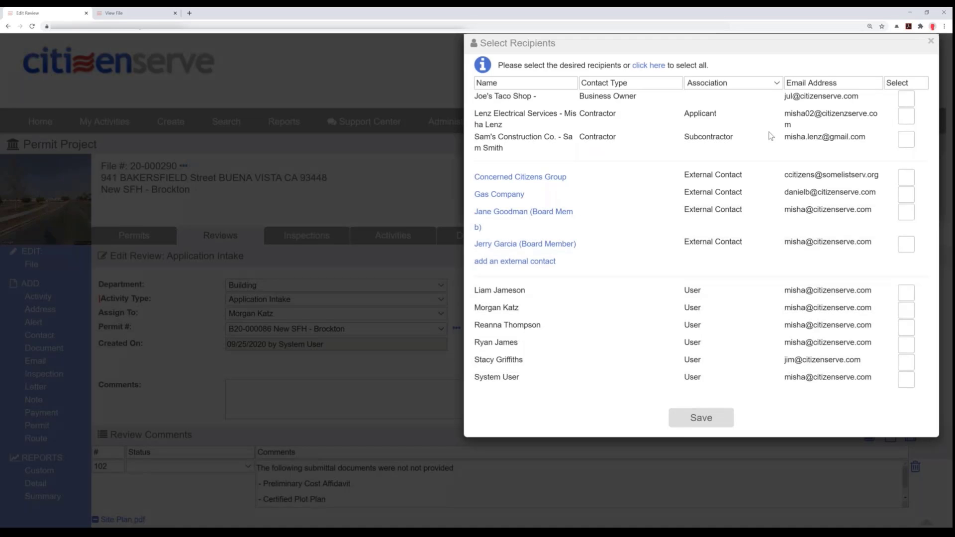
pyautogui.click(910, 119)
pyautogui.click(691, 419)
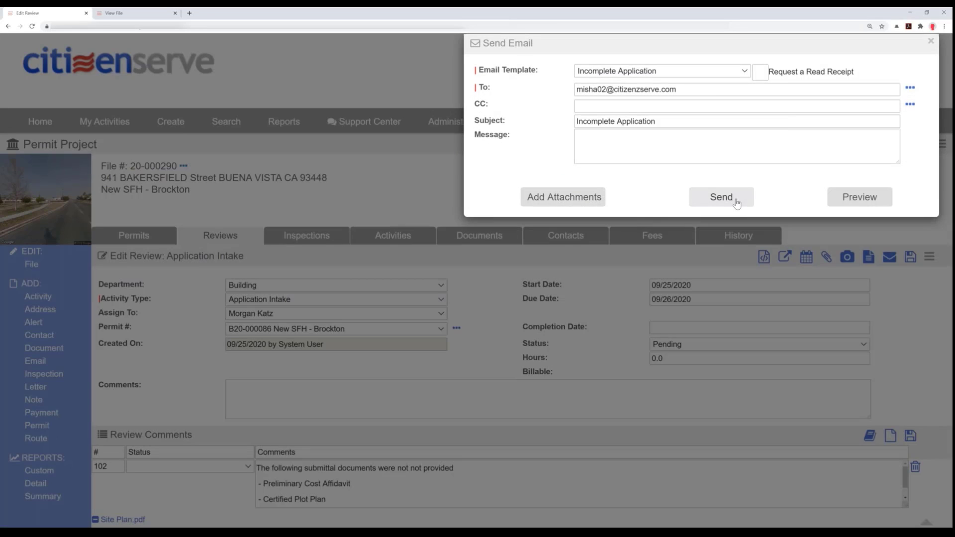
# - Preview the Incomplete Application notice, check its missing documents and site plan comments, and send it
pyautogui.click(844, 206)
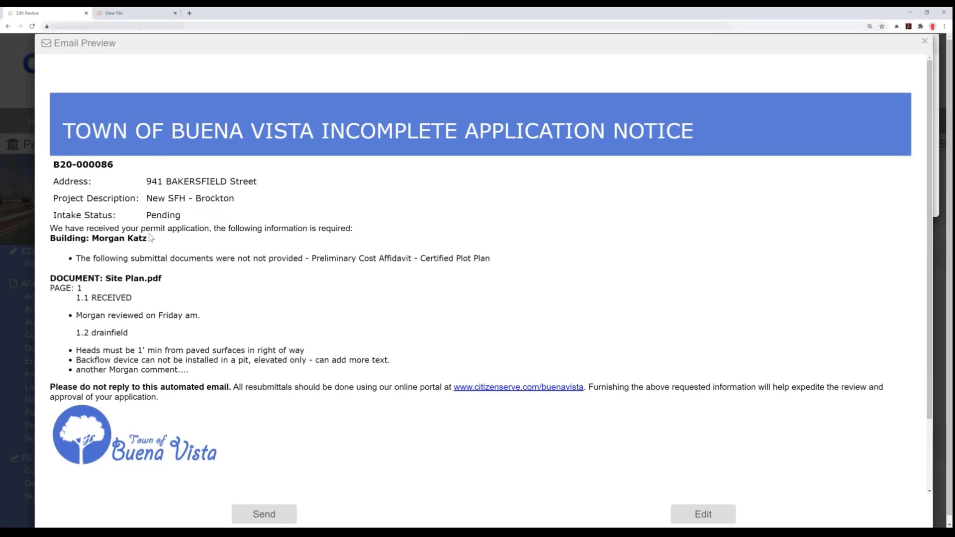
pyautogui.moveTo(86, 258); pyautogui.dragTo(498, 265)
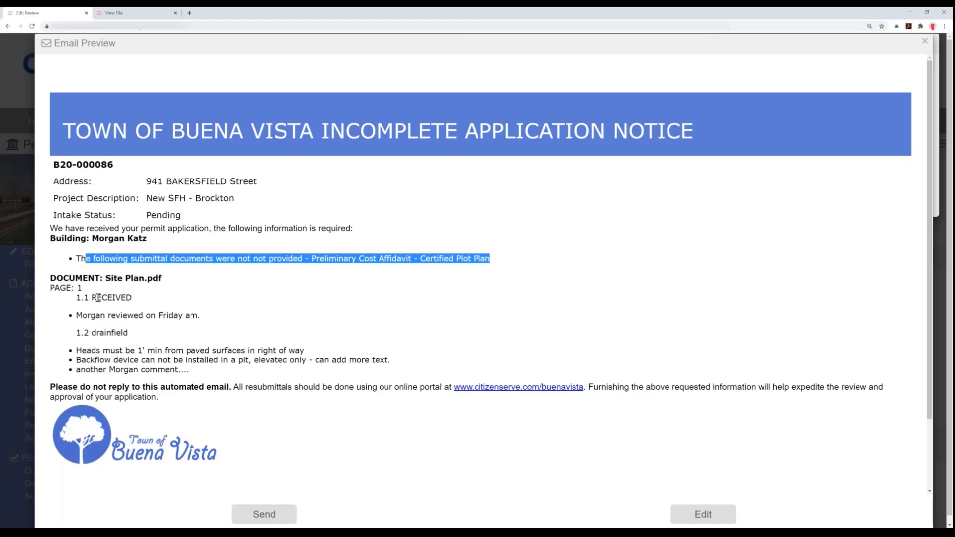
pyautogui.moveTo(96, 297); pyautogui.dragTo(324, 470)
pyautogui.click(269, 512)
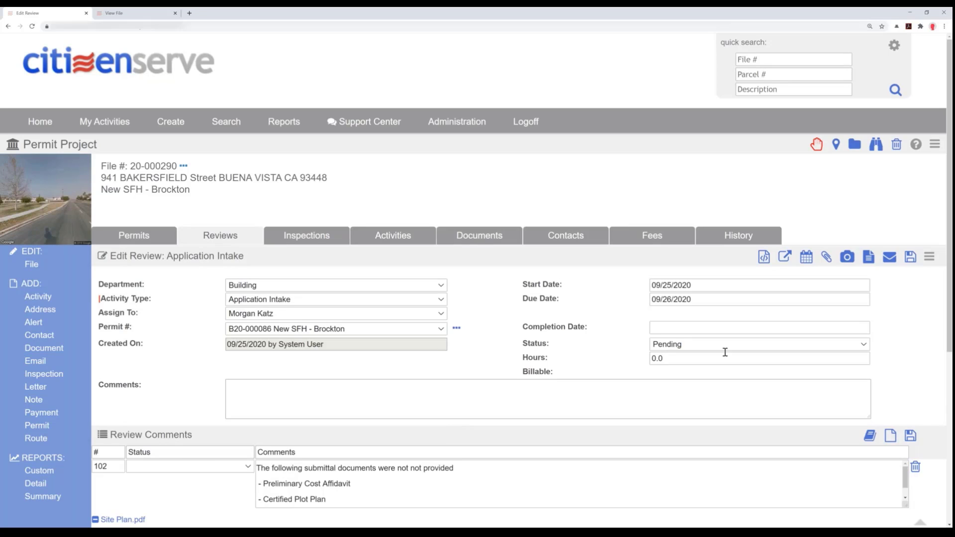
# - Set the Application Intake review's completion date to 09/25/2020 and status to Approved with Conditions, and save it
pyautogui.click(715, 328)
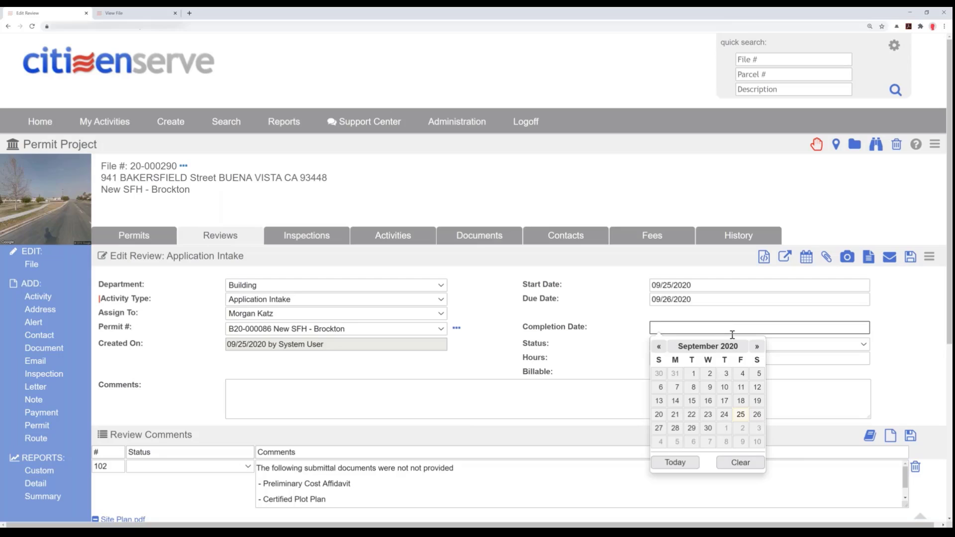
pyautogui.click(741, 414)
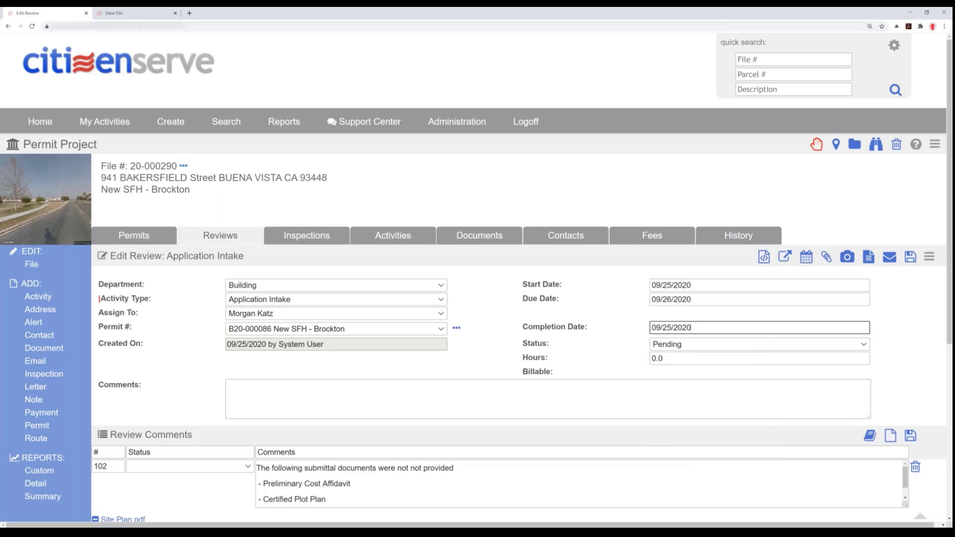
pyautogui.click(678, 345)
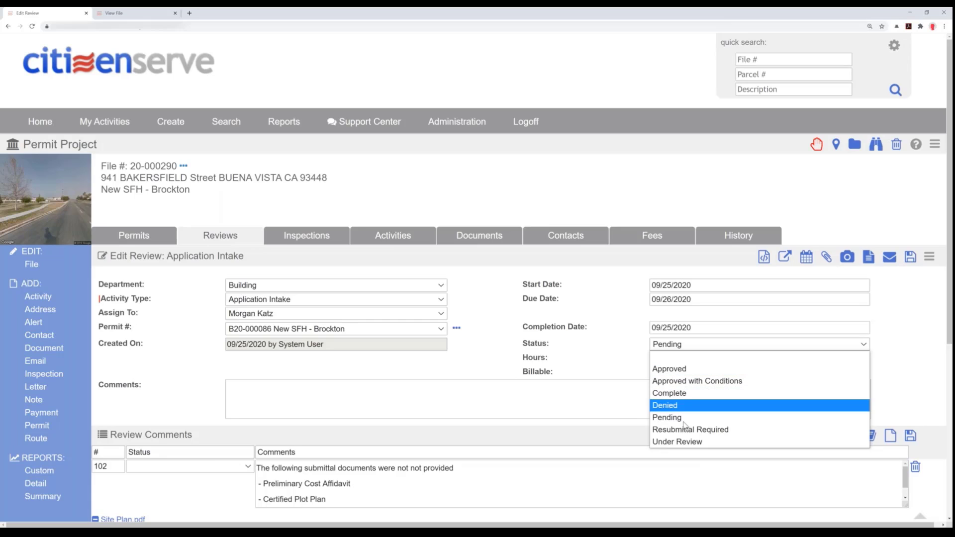
pyautogui.click(688, 385)
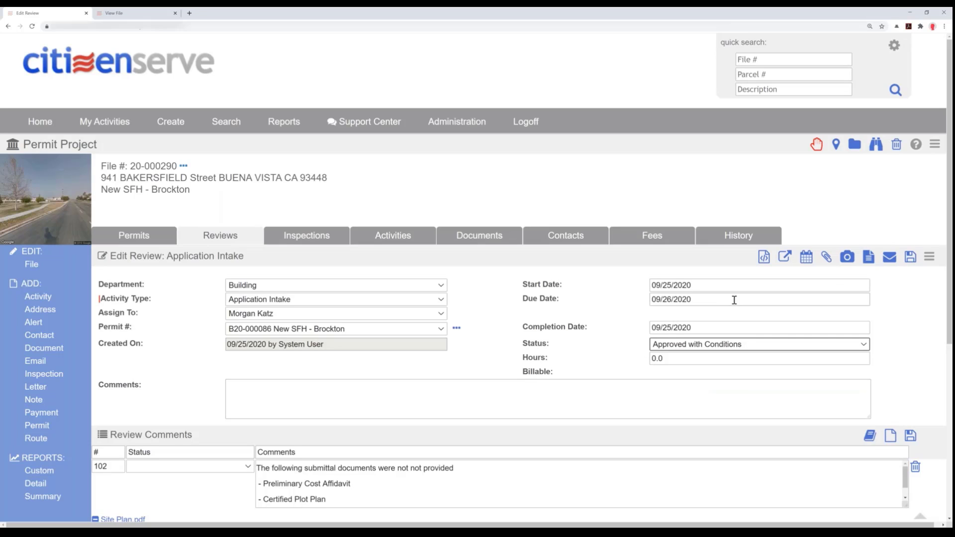
pyautogui.click(910, 257)
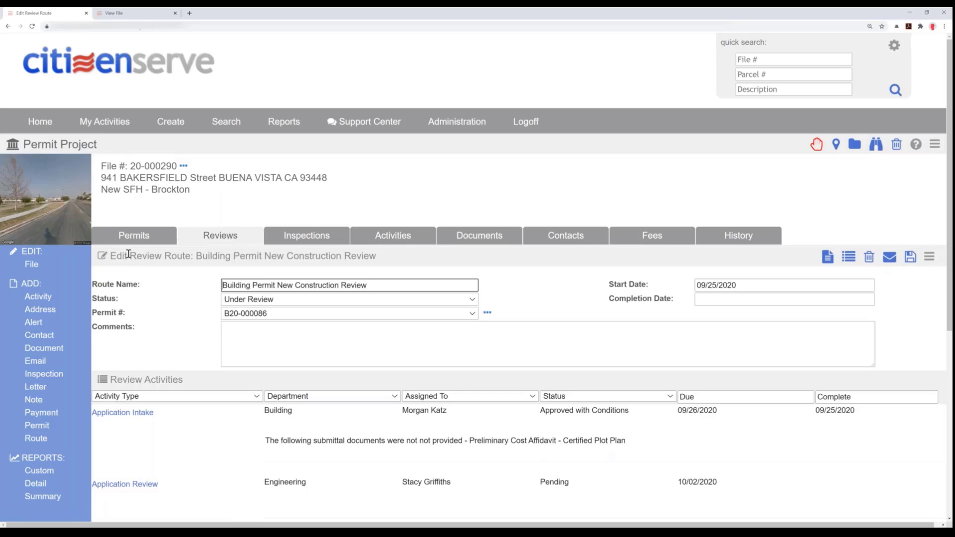
# - Return to the permit project's list of reviews and check the Application Intake entry in the Building Permit New Construction Review route
pyautogui.moveTo(131, 257); pyautogui.dragTo(107, 257)
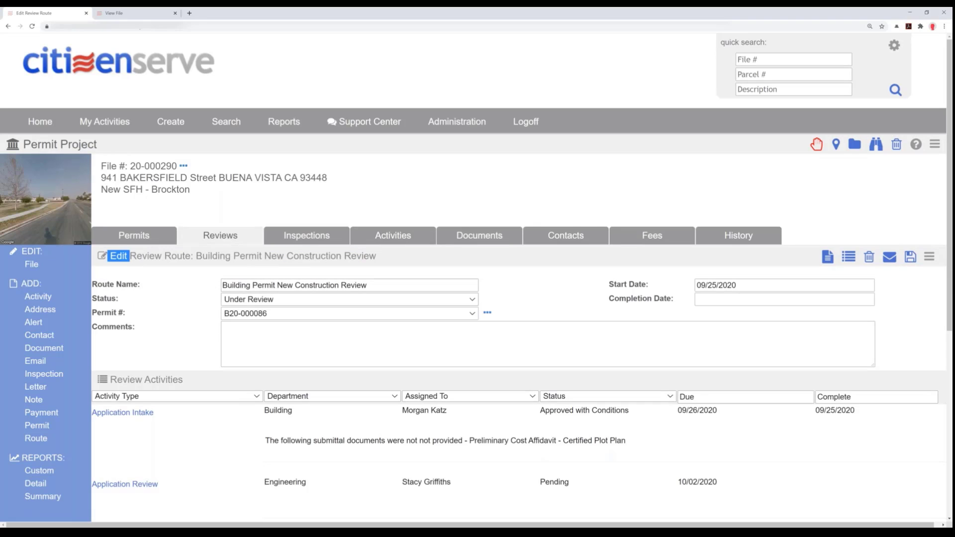
pyautogui.click(238, 239)
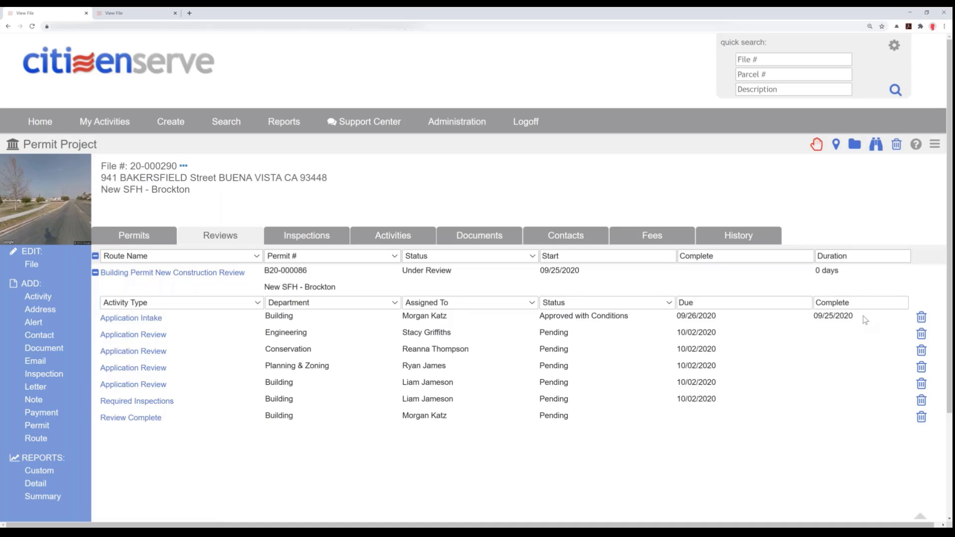
pyautogui.moveTo(865, 320); pyautogui.dragTo(97, 328)
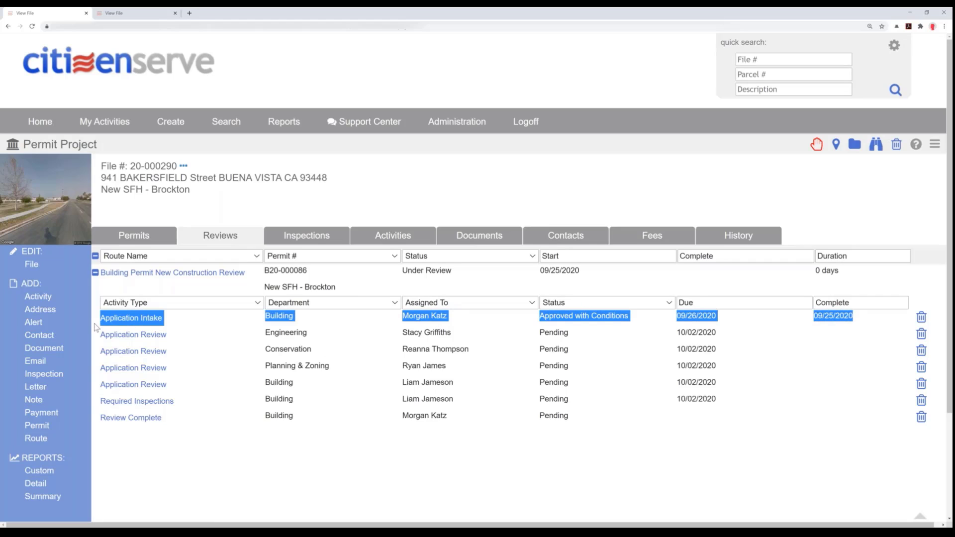
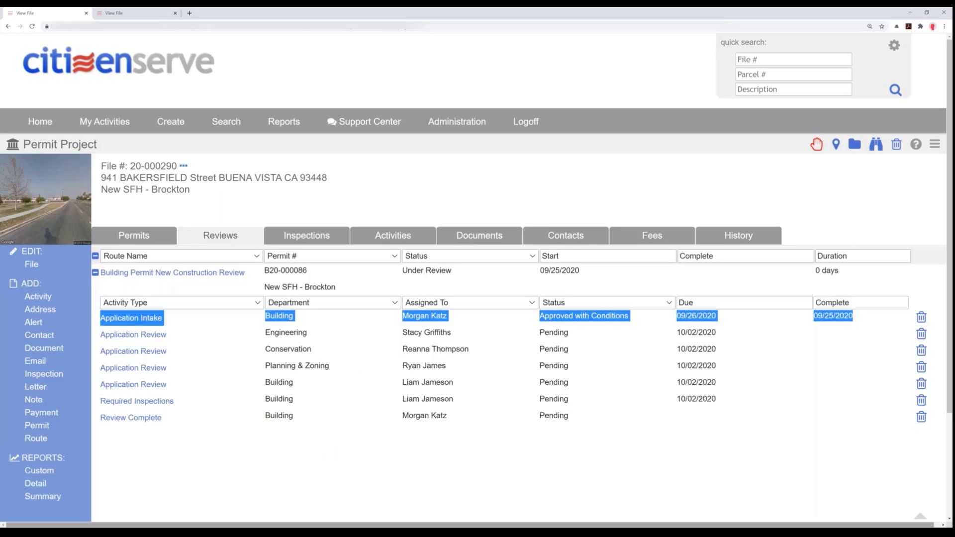
# - Switch to the building reviewer's home page, reload it, and check the New SFH - Brockton entries in the task list
pyautogui.click(268, 532)
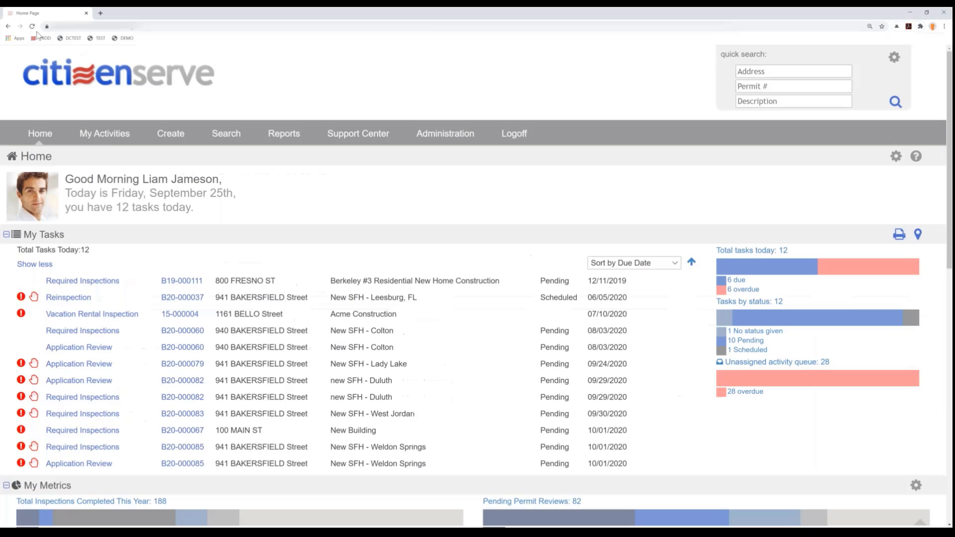
pyautogui.click(34, 27)
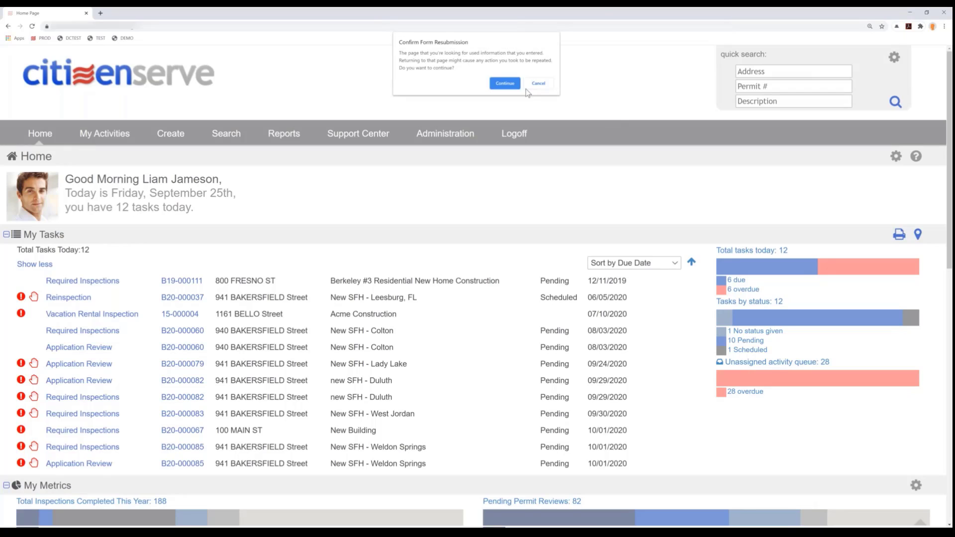
pyautogui.click(505, 83)
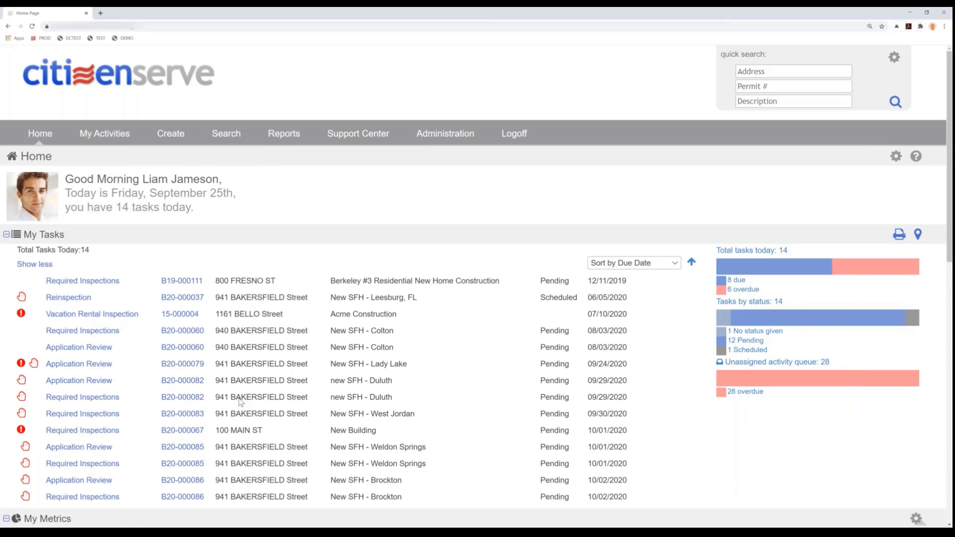
pyautogui.scroll(-1, 240, 402)
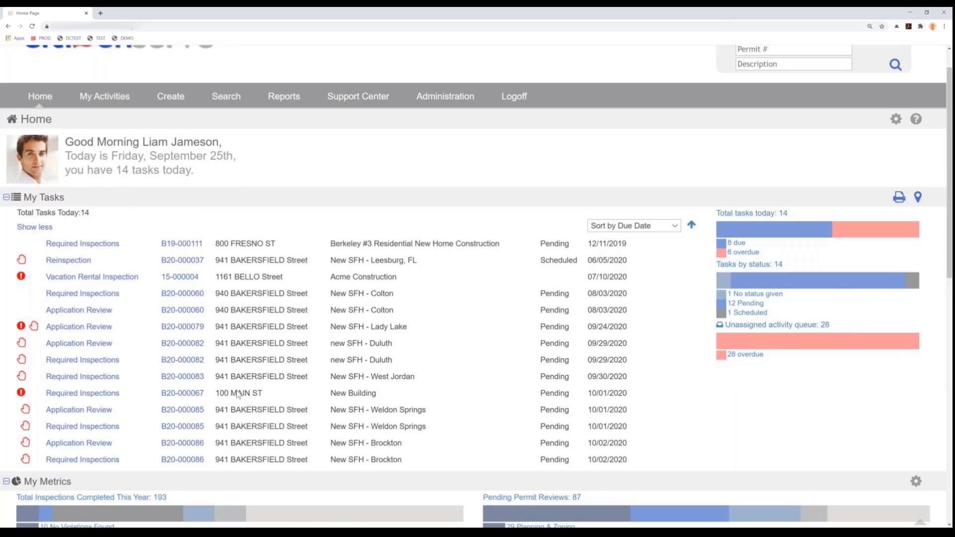
pyautogui.scroll(-1, 238, 394)
pyautogui.moveTo(405, 422); pyautogui.dragTo(75, 414)
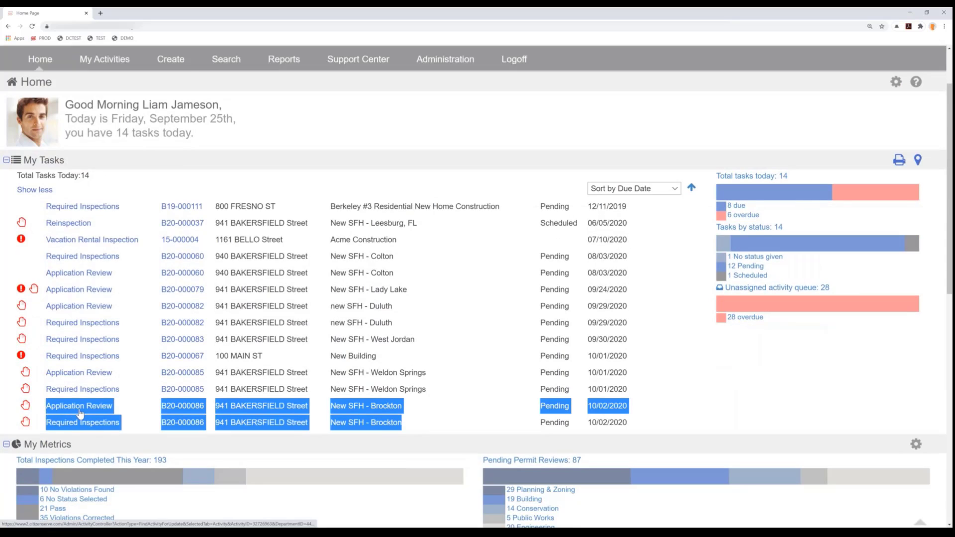
# - Open the Building department's Application Review for New SFH - Brockton and open Site Plan.pdf for markup
pyautogui.click(176, 405)
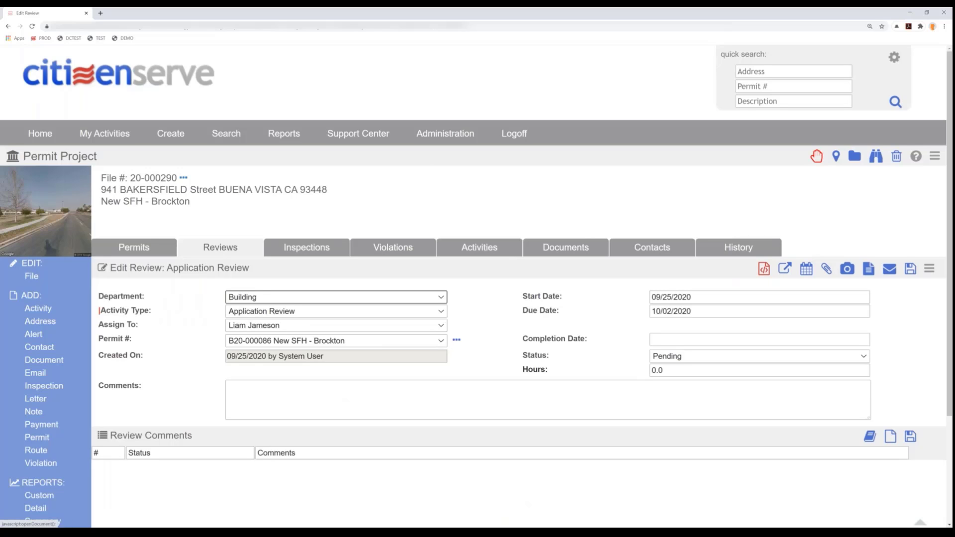
pyautogui.click(764, 269)
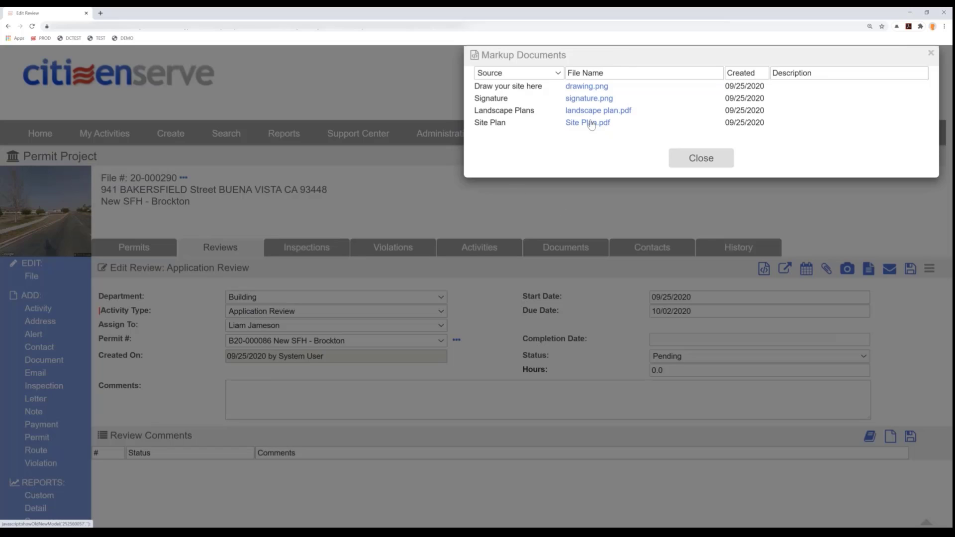
pyautogui.click(590, 124)
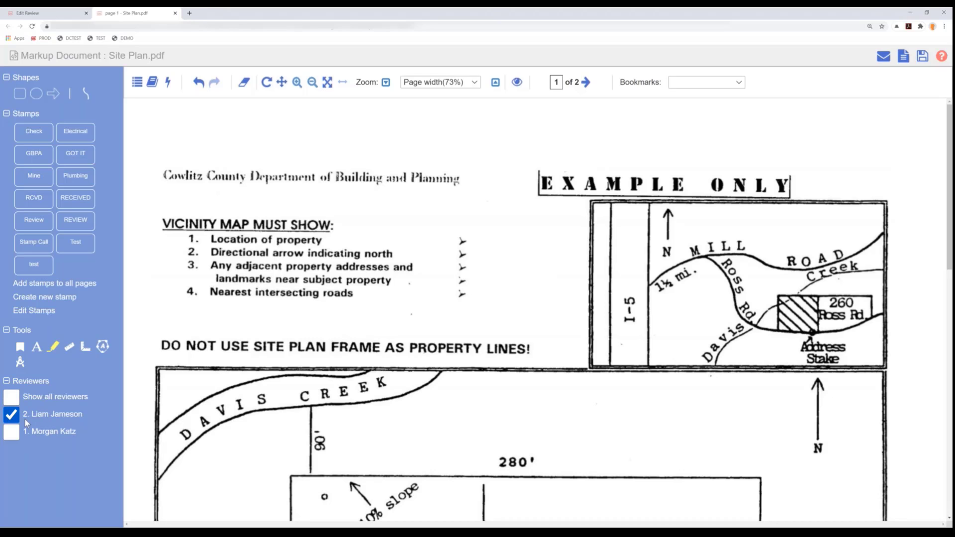
# - Show the intake reviewer's markups on the site plan and read the comment attached to their RECEIVED stamp
pyautogui.click(12, 432)
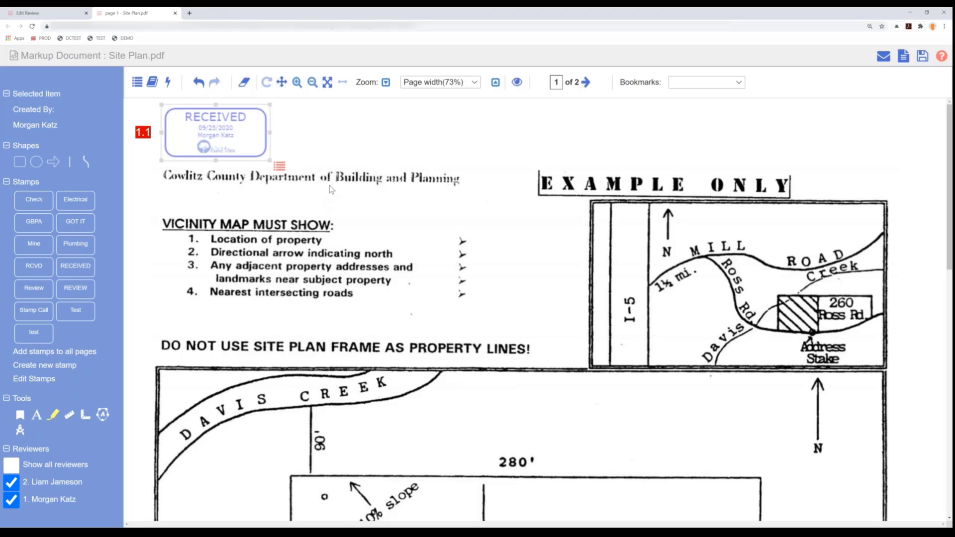
pyautogui.click(280, 167)
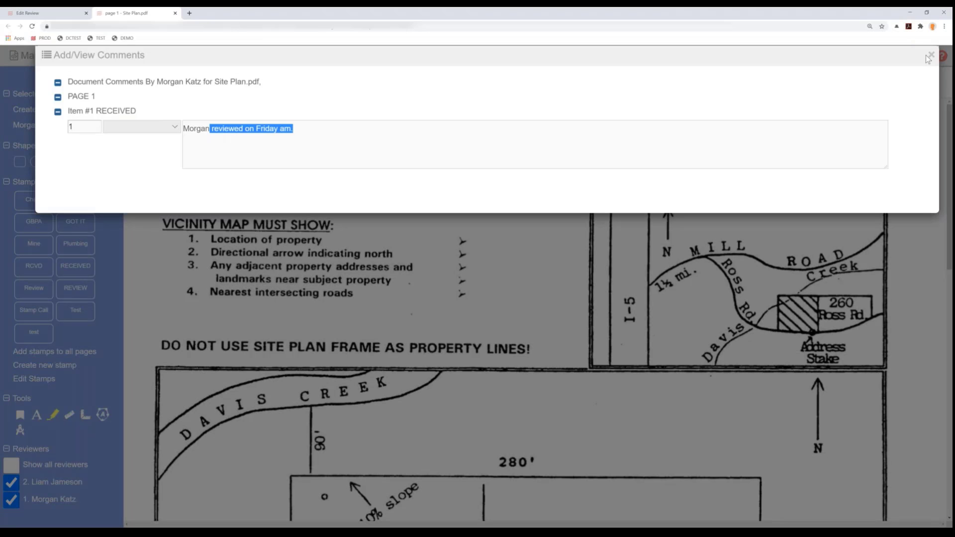
pyautogui.click(931, 55)
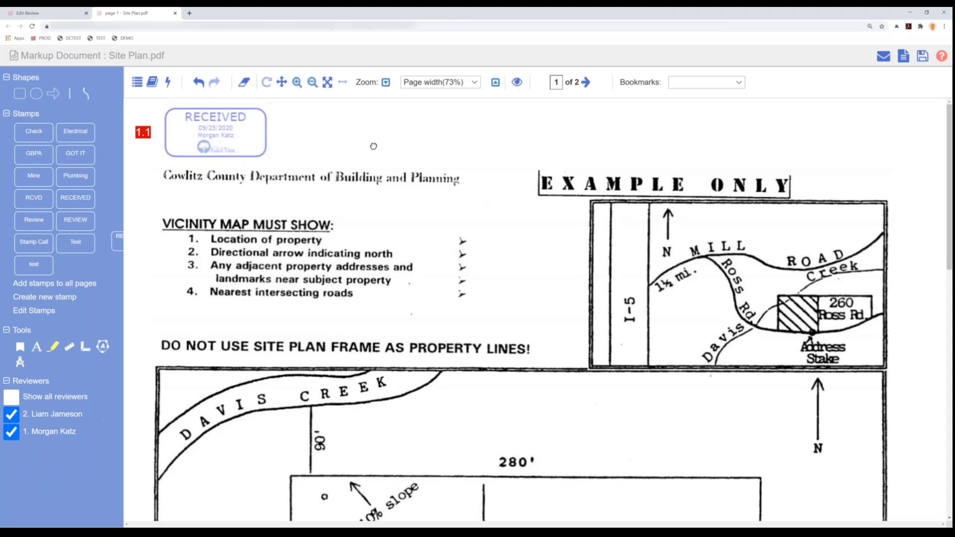
# - Place a RECEIVED stamp beside the intake reviewer's stamp and save a comment on it that the building reviewer reviewed on Fri. AM
pyautogui.click(412, 152)
pyautogui.moveTo(412, 152); pyautogui.dragTo(329, 130)
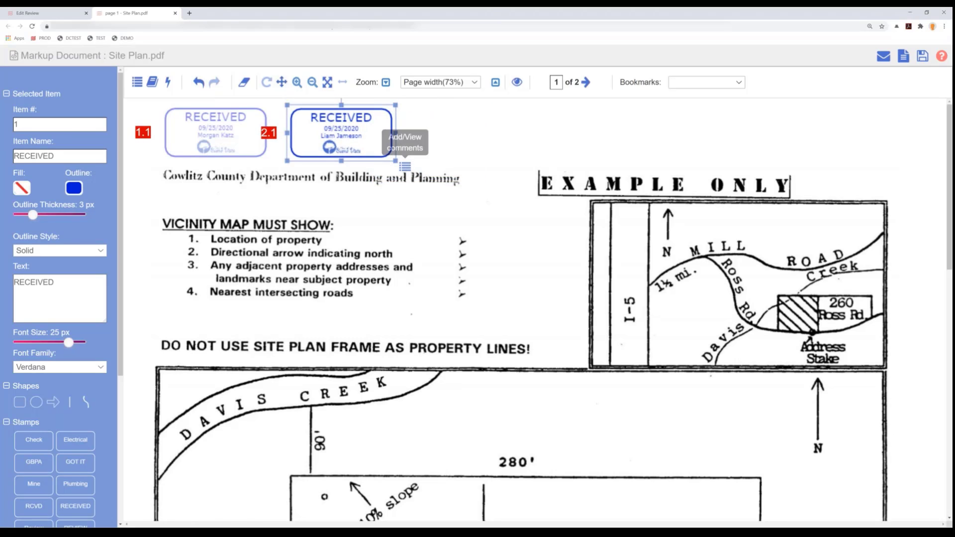
pyautogui.click(404, 167)
pyautogui.click(266, 138)
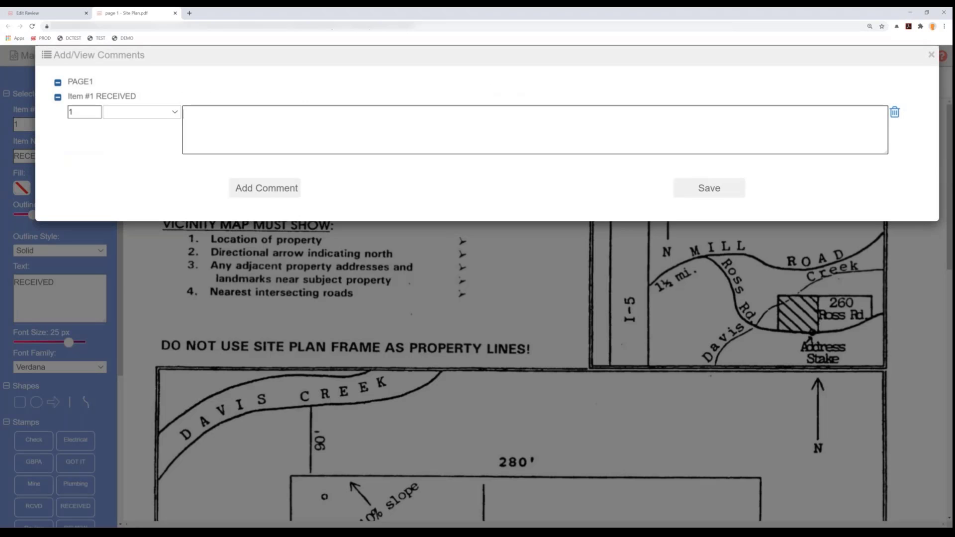
pyautogui.write('Liam reiv')
pyautogui.write('ewed on Fri. AN')
pyautogui.press('BackSpace')
pyautogui.write('M.')
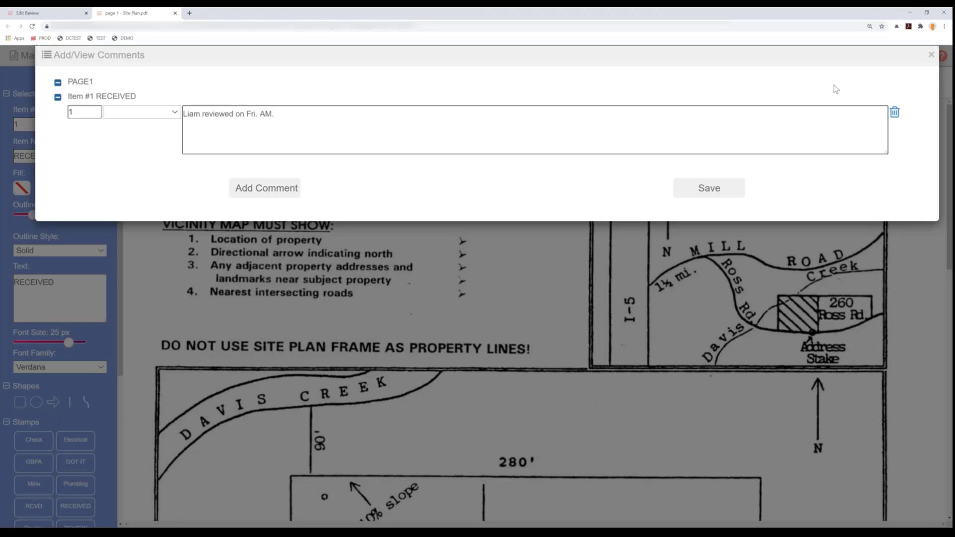
pyautogui.click(709, 191)
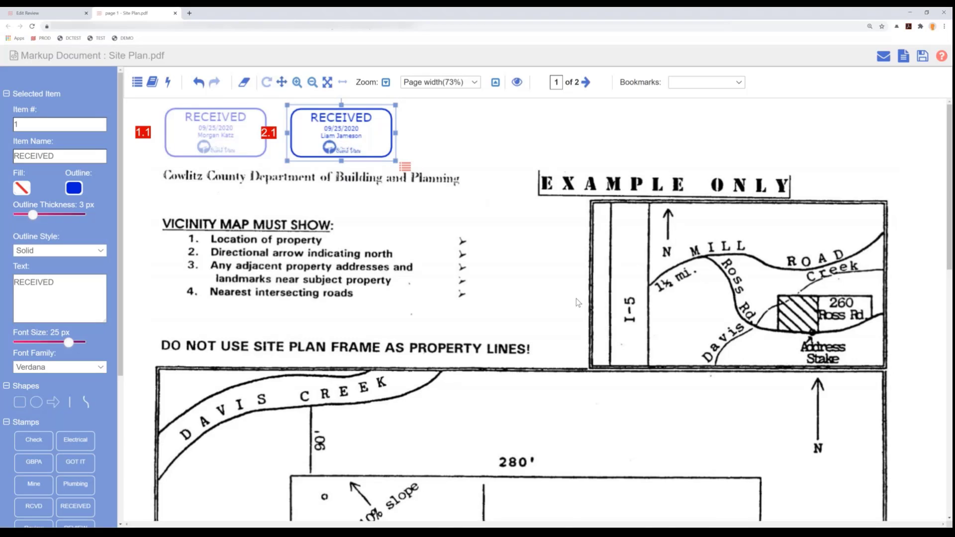
# - Calibrate the site plan's scale along the property's upper boundary line, entering a distance of 280 feet
pyautogui.scroll(-6, 576, 298)
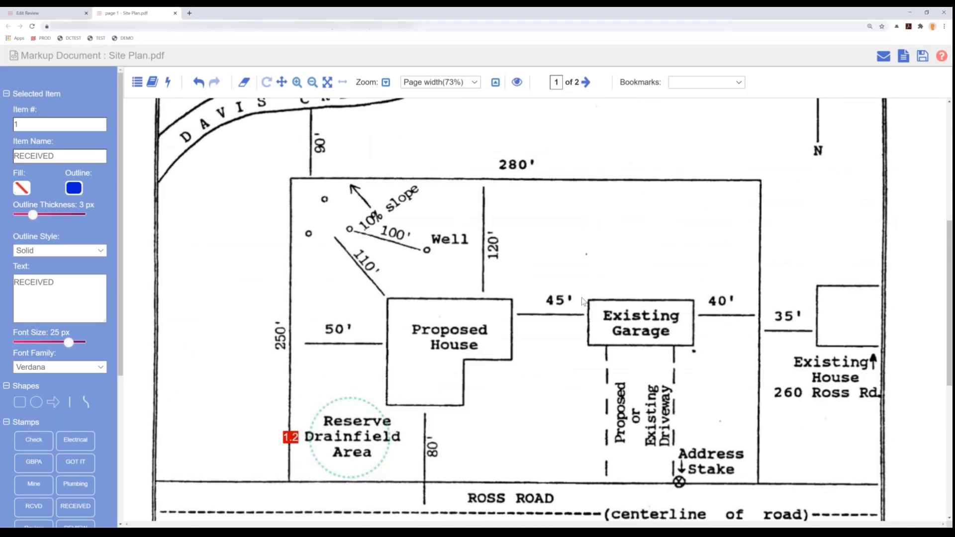
pyautogui.click(216, 306)
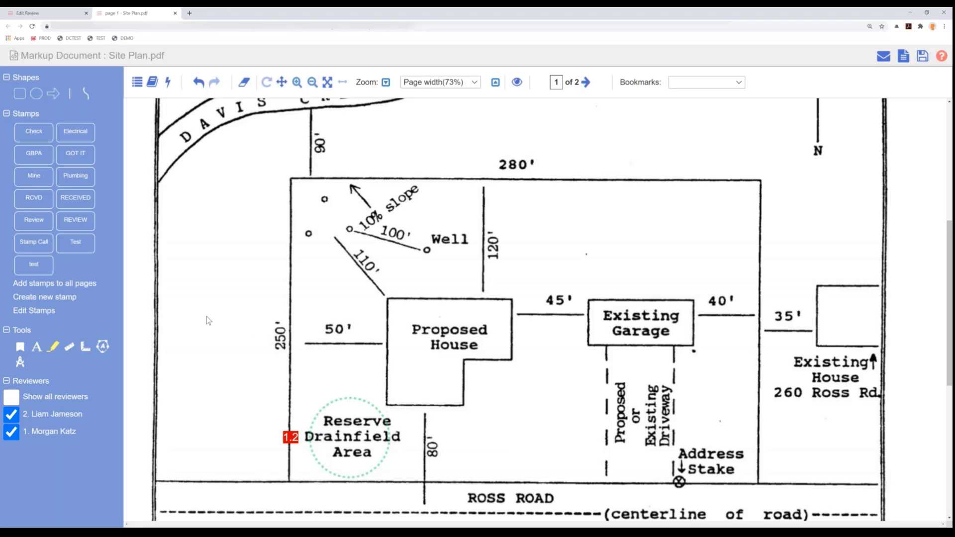
pyautogui.click(22, 364)
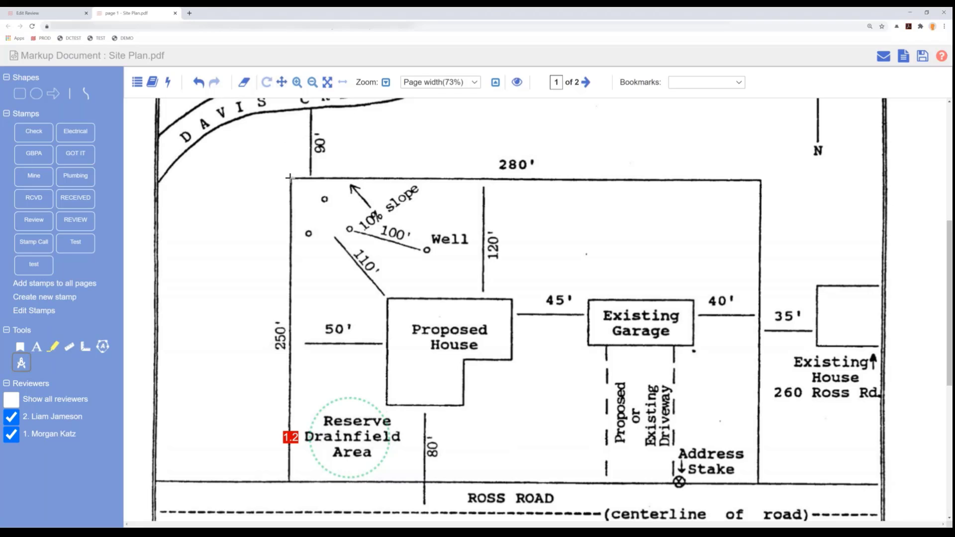
pyautogui.moveTo(289, 176); pyautogui.dragTo(761, 180)
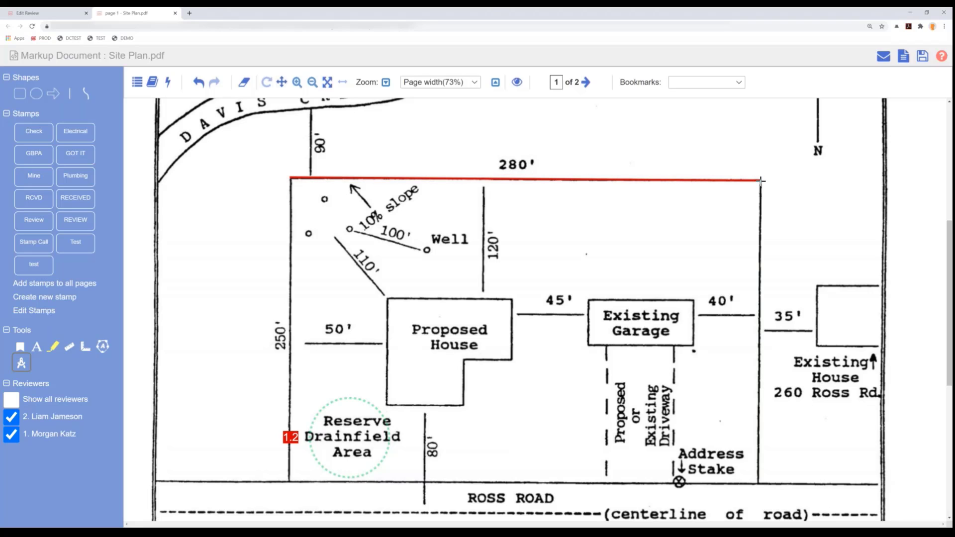
pyautogui.moveTo(761, 181); pyautogui.dragTo(761, 181)
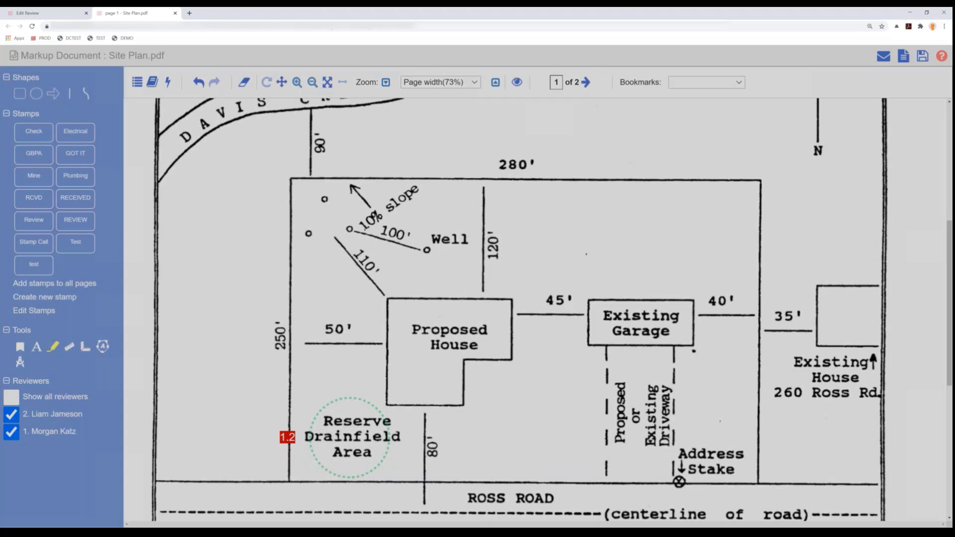
pyautogui.write('280')
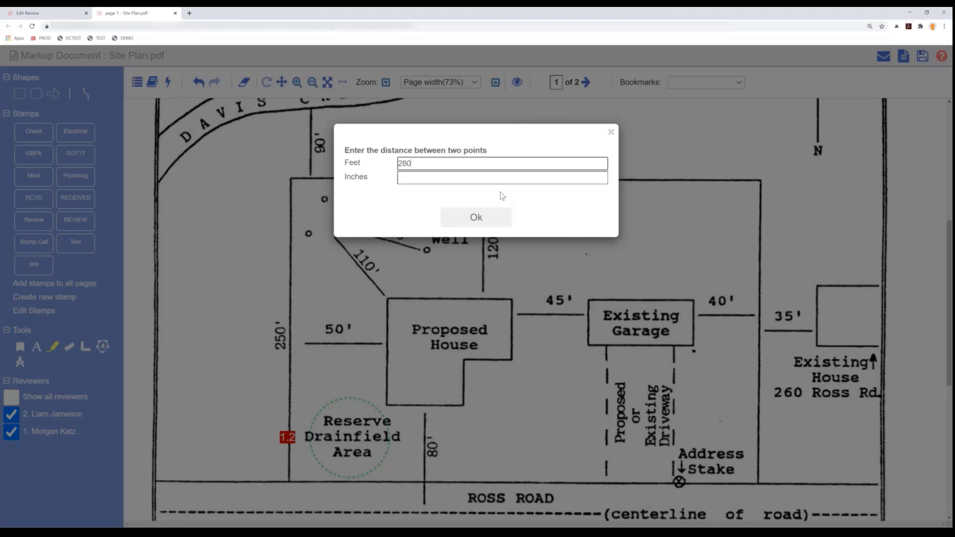
pyautogui.click(503, 214)
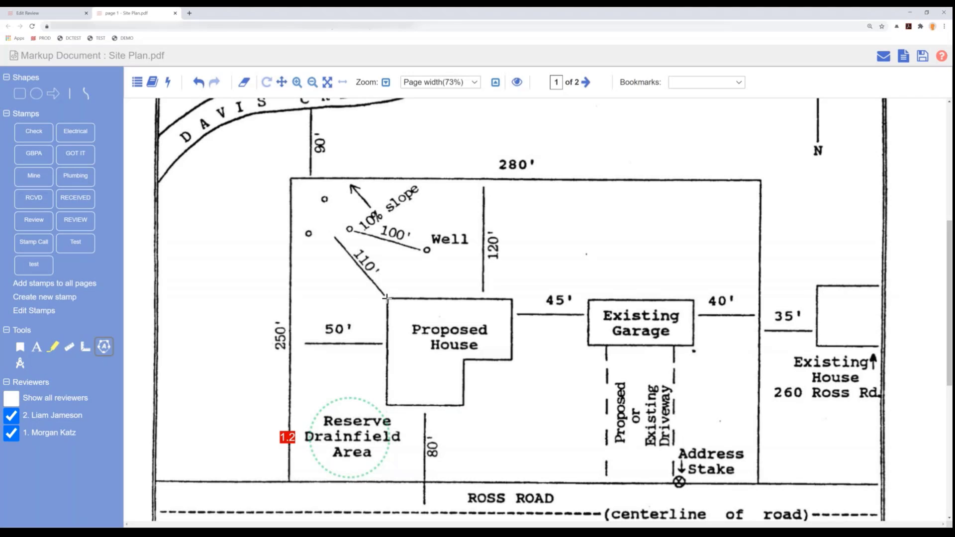
# - Trace the corners of the Proposed House to measure its area and set the shape's outline thickness to 9 px
pyautogui.moveTo(387, 298); pyautogui.dragTo(386, 404)
pyautogui.click(387, 405)
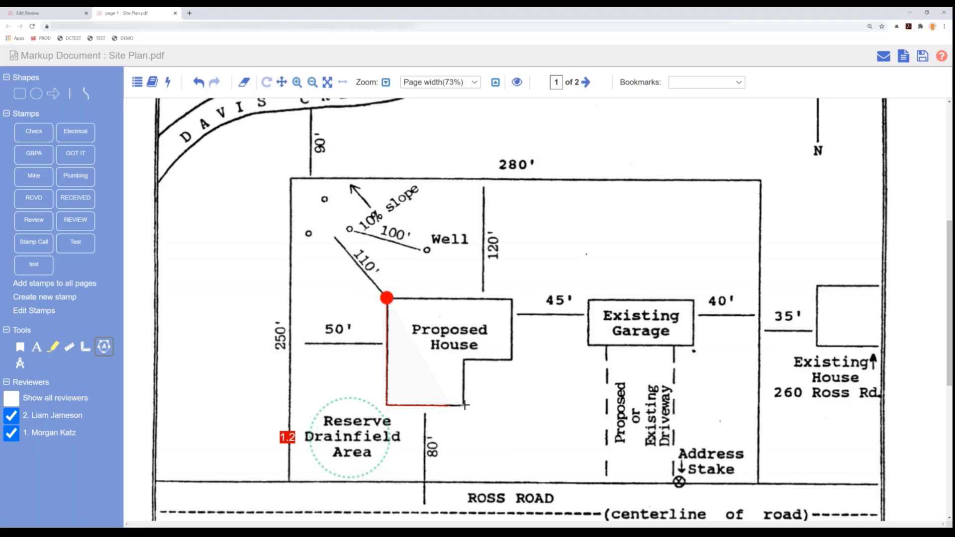
pyautogui.click(462, 403)
pyautogui.click(462, 359)
pyautogui.click(511, 360)
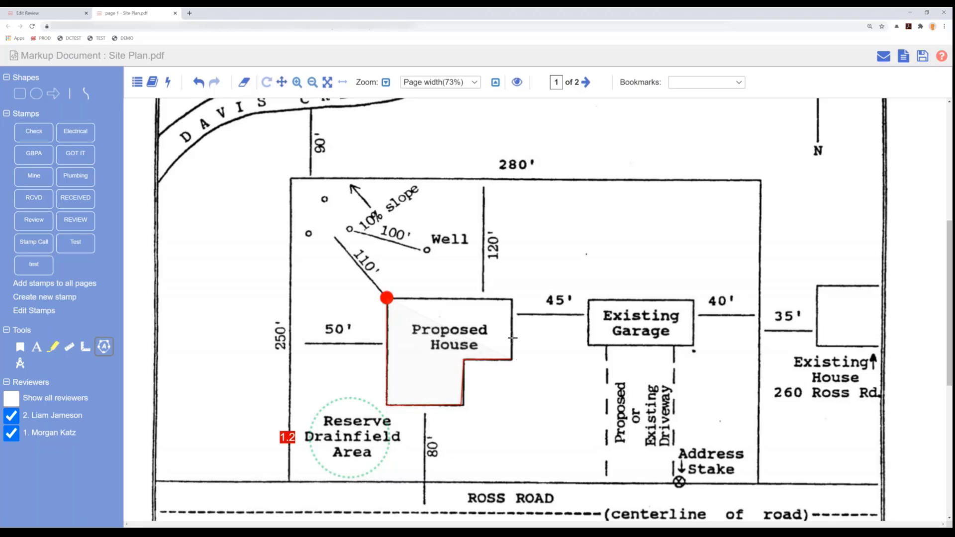
pyautogui.click(512, 299)
pyautogui.click(387, 298)
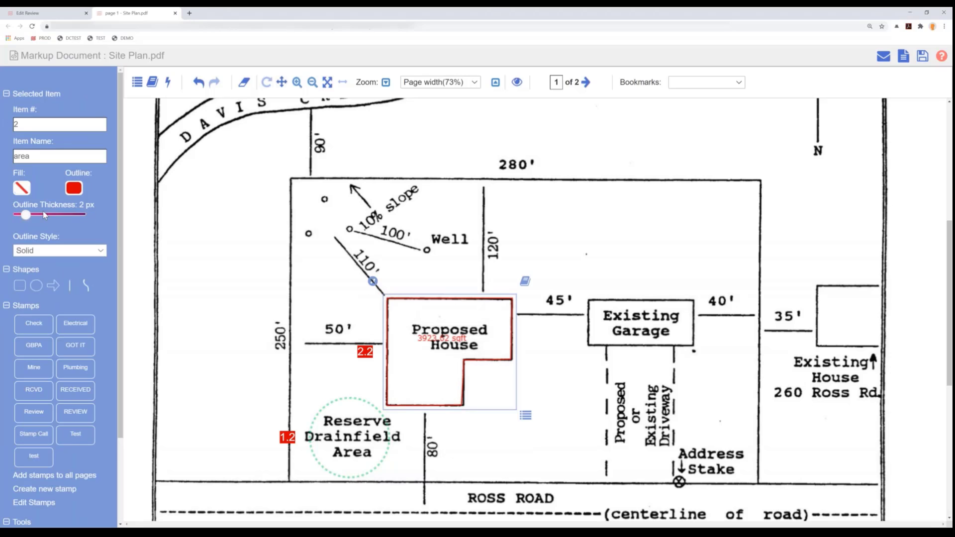
pyautogui.moveTo(30, 215); pyautogui.dragTo(60, 214)
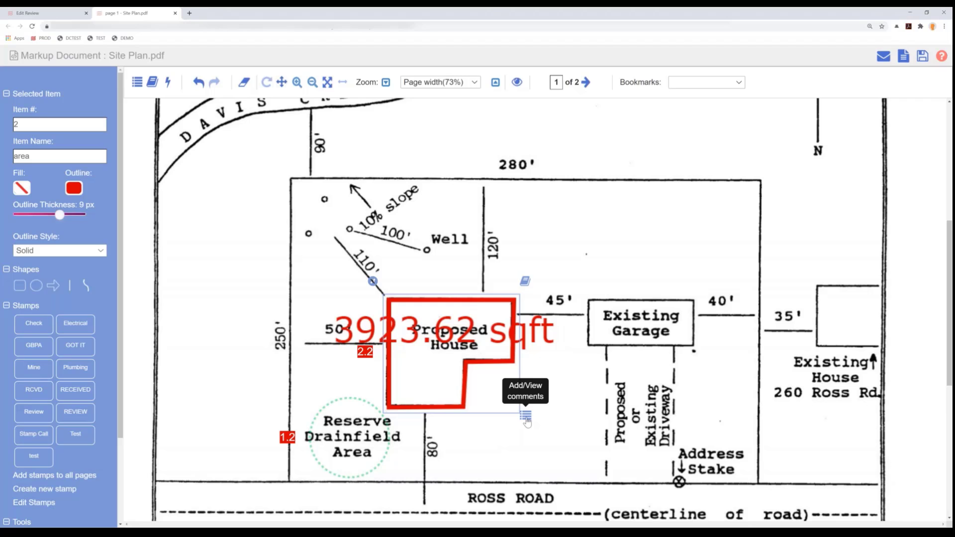
# - Add and save the comment "Square footage is underreported - should be 3924" on the Proposed House area markup
pyautogui.click(526, 415)
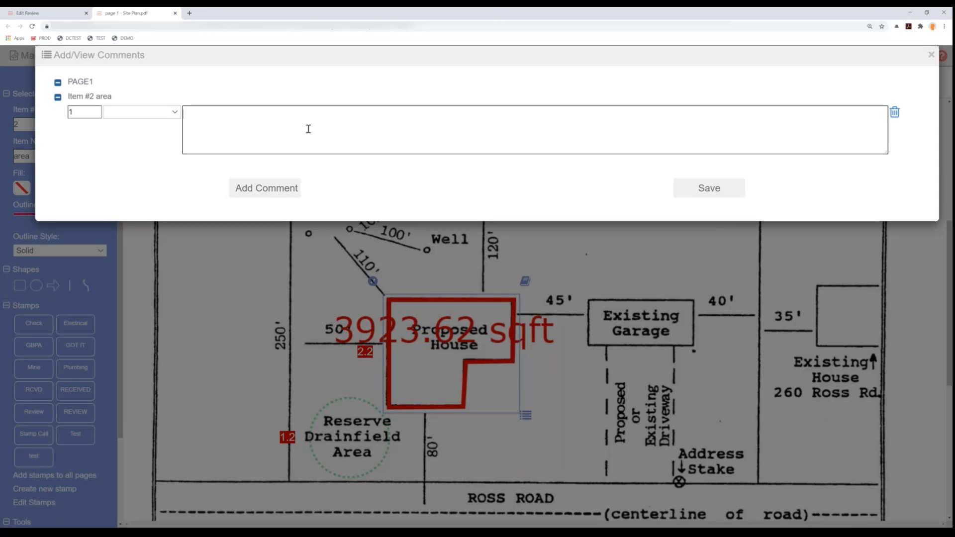
pyautogui.write('Square f')
pyautogui.write('fotage is s')
pyautogui.write('nderreported ')
pyautogui.write('- ')
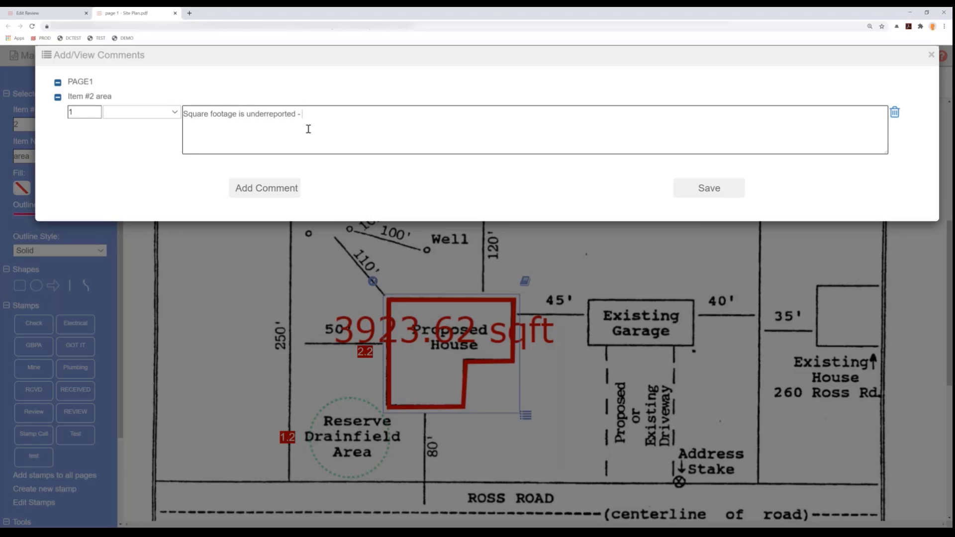
pyautogui.write('should be 3924')
pyautogui.click(704, 193)
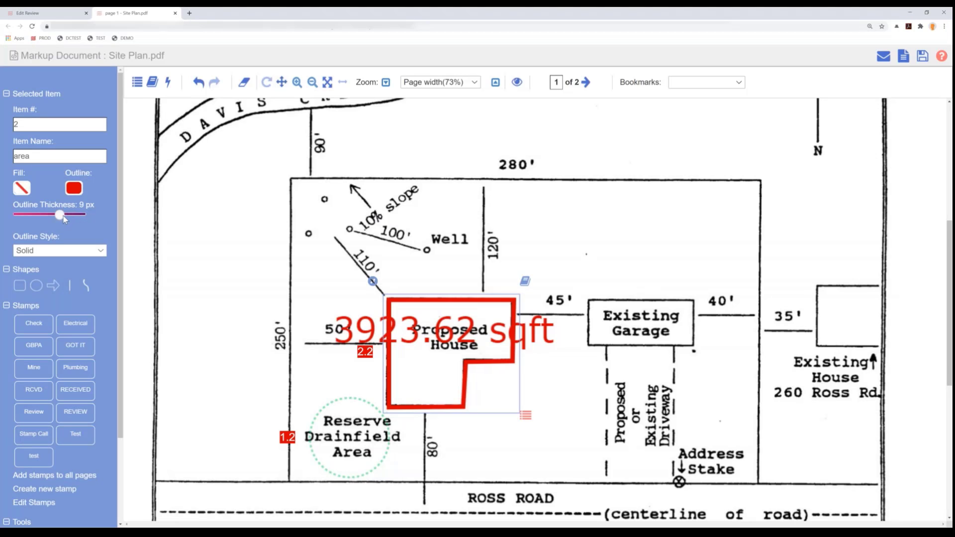
# - Set the Proposed House area markup's outline thickness to 5 px and its outline color to blue
pyautogui.moveTo(63, 218); pyautogui.dragTo(48, 218)
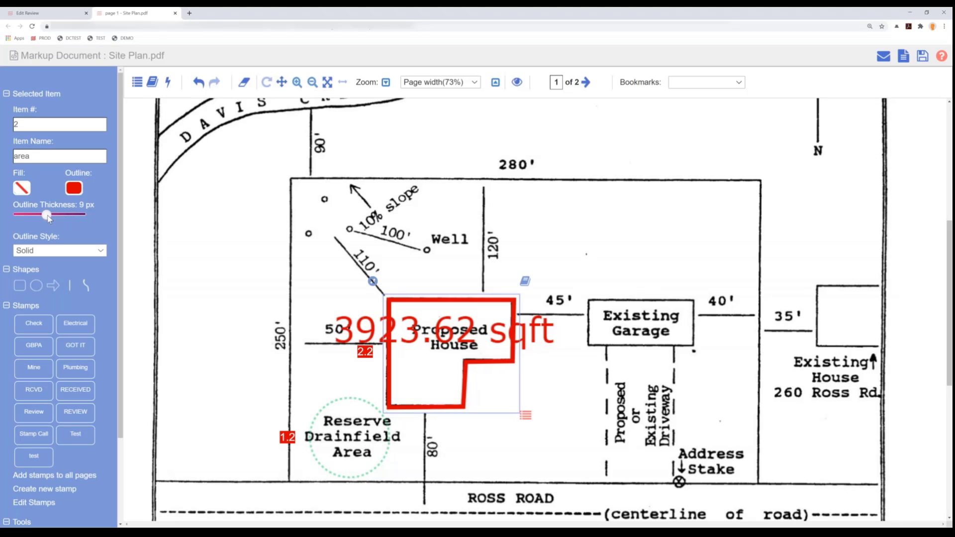
pyautogui.click(77, 190)
pyautogui.click(176, 268)
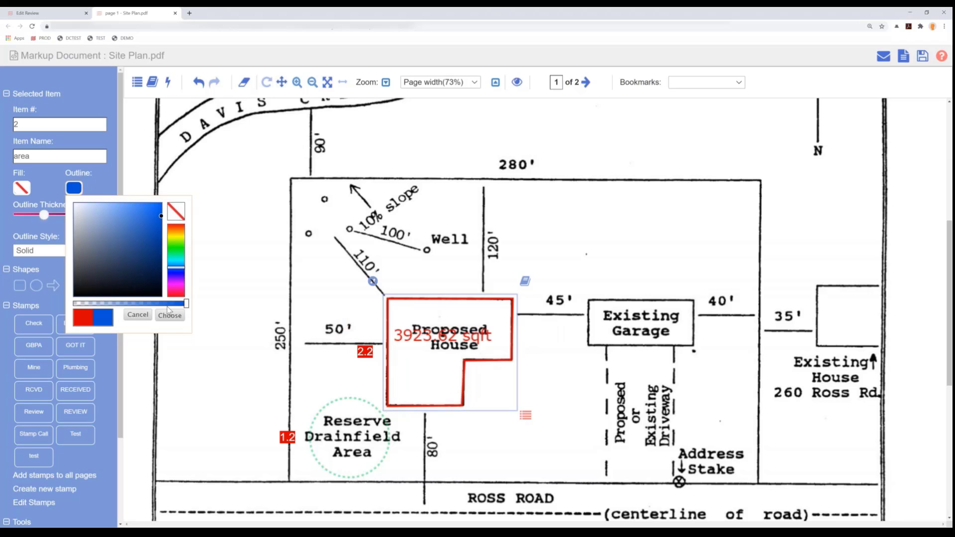
pyautogui.click(169, 315)
# - Rename the Proposed House area markup item as "square footage calculation"
pyautogui.doubleClick(39, 159)
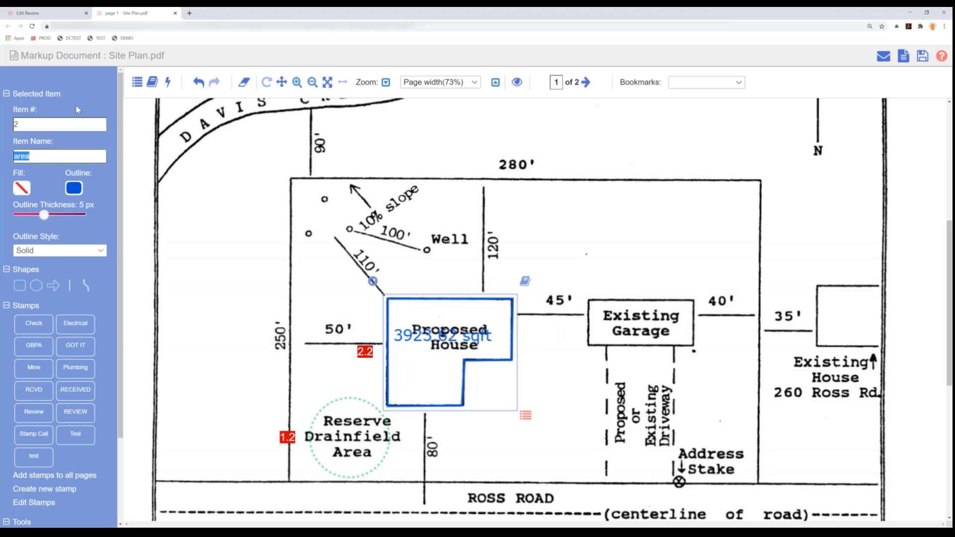
pyautogui.write('square foota')
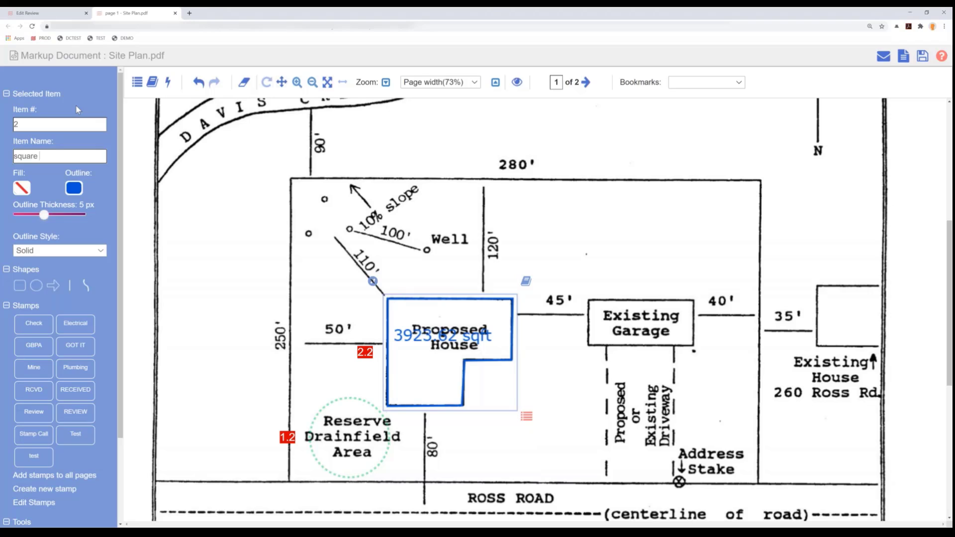
pyautogui.write('ge calculation')
# - Draw an arrow pointing to the 45' distance line between the Proposed House and the Existing Garage
pyautogui.scroll(3, 259, 140)
pyautogui.scroll(-1, 264, 142)
pyautogui.click(53, 285)
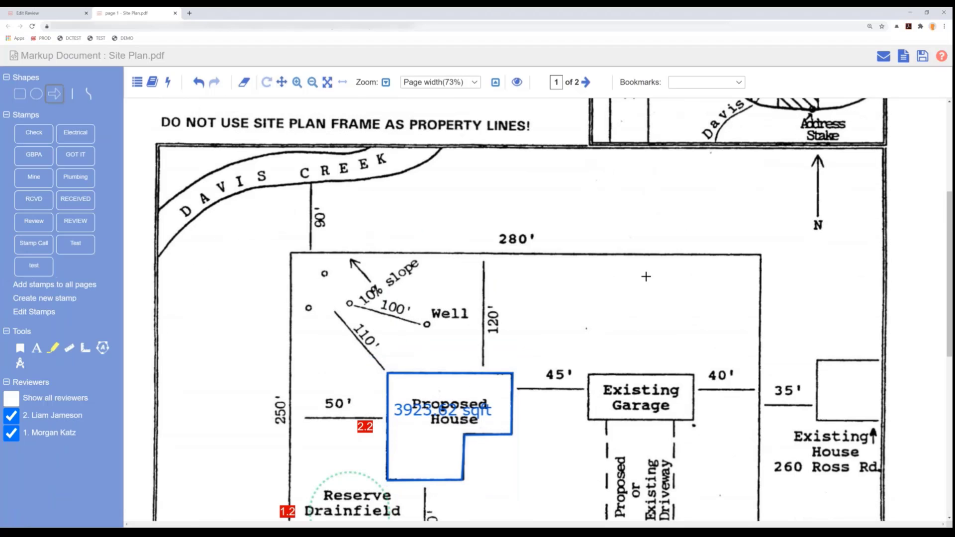
pyautogui.moveTo(610, 291); pyautogui.dragTo(555, 386)
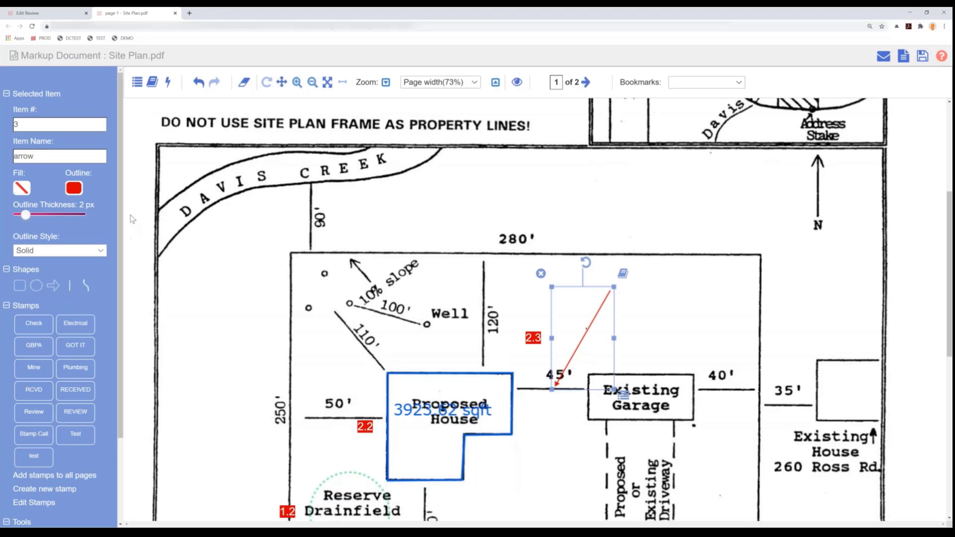
# - Set the arrow's outline thickness to 9 px and save the first, third, fifth and sixth Fence and Pools comments to it
pyautogui.moveTo(28, 216); pyautogui.dragTo(58, 216)
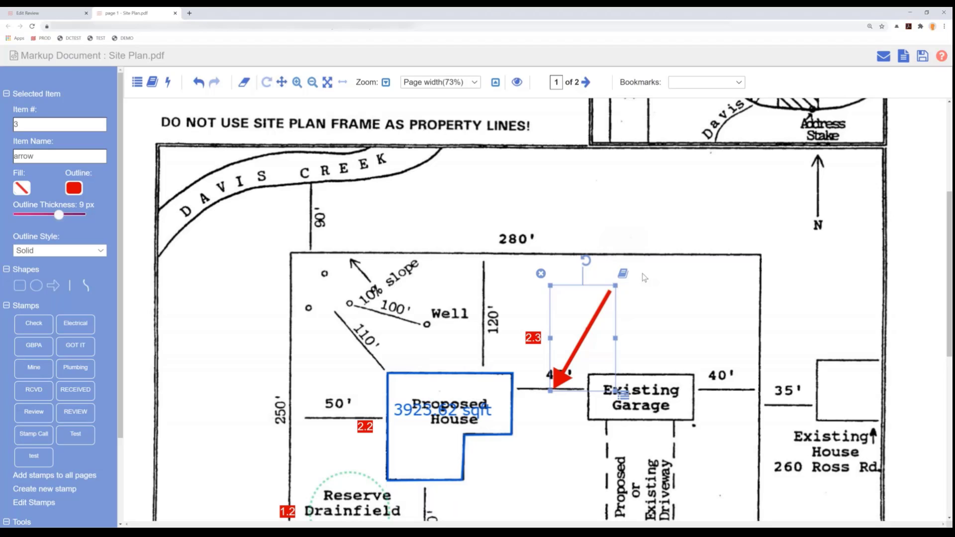
pyautogui.click(623, 274)
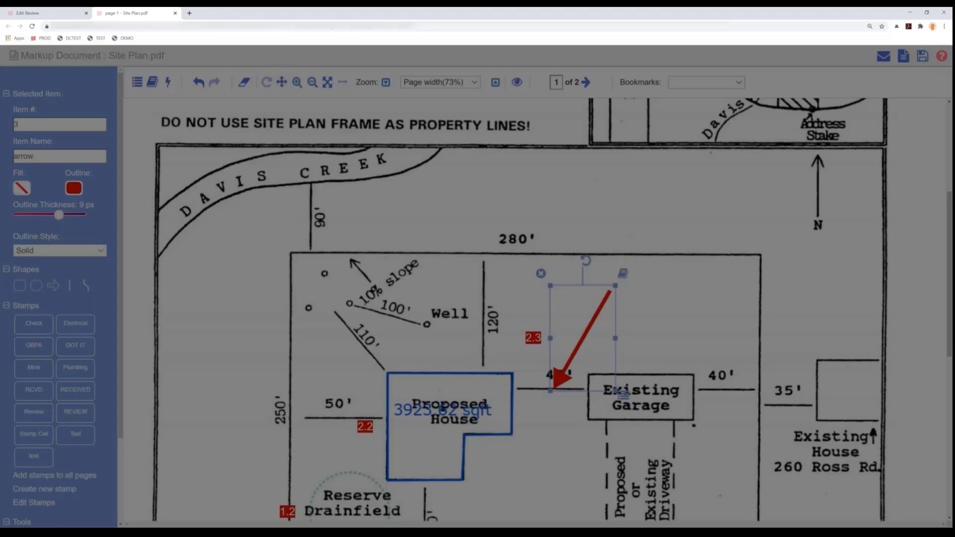
pyautogui.click(499, 83)
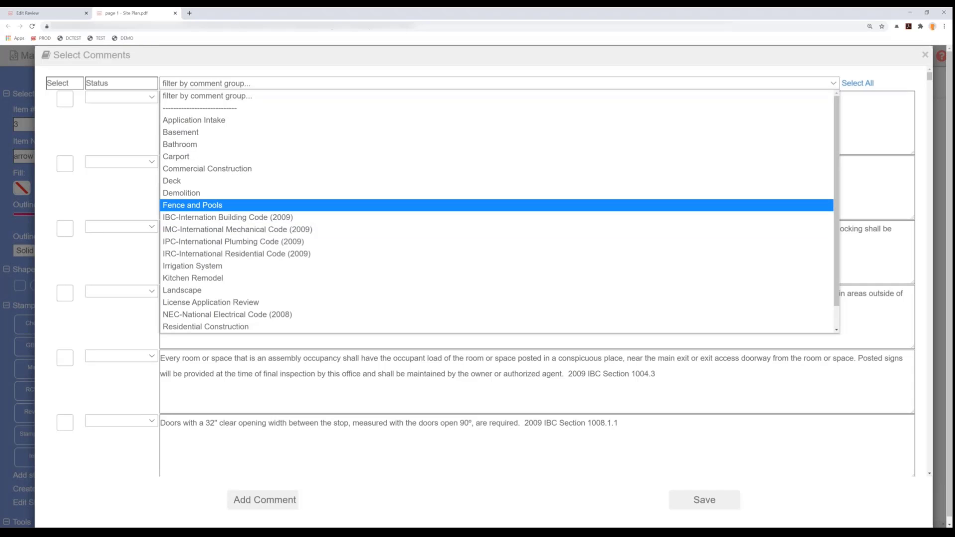
pyautogui.click(192, 205)
pyautogui.click(65, 99)
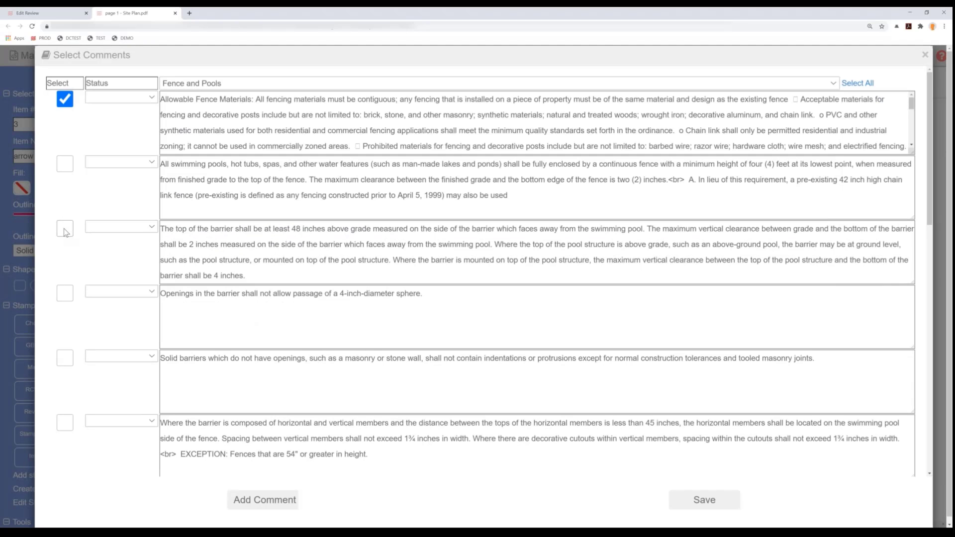
pyautogui.click(64, 228)
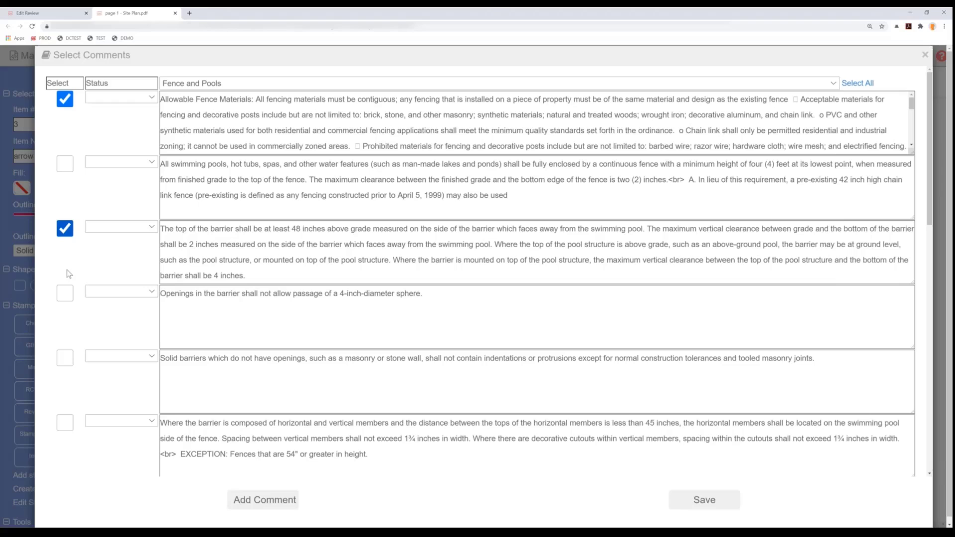
pyautogui.click(65, 359)
pyautogui.click(64, 423)
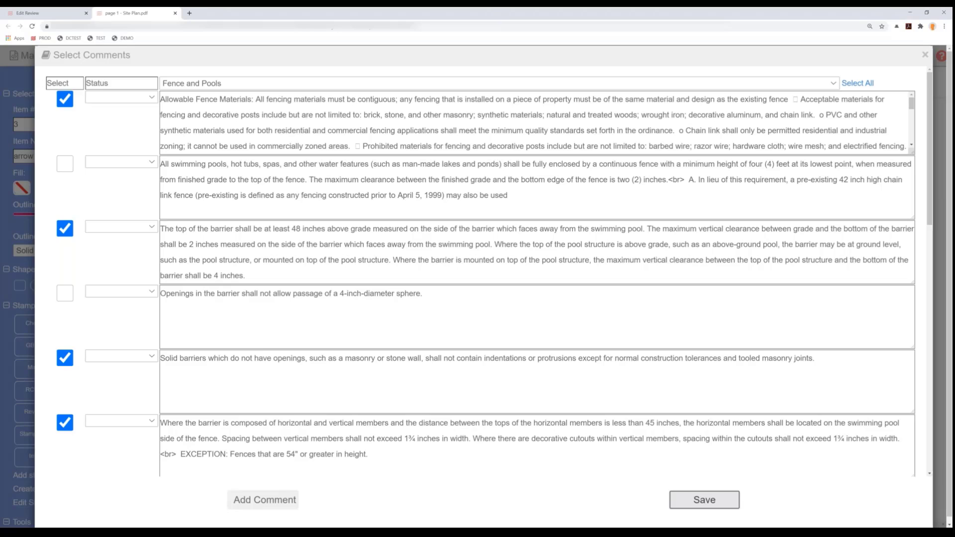
pyautogui.click(680, 500)
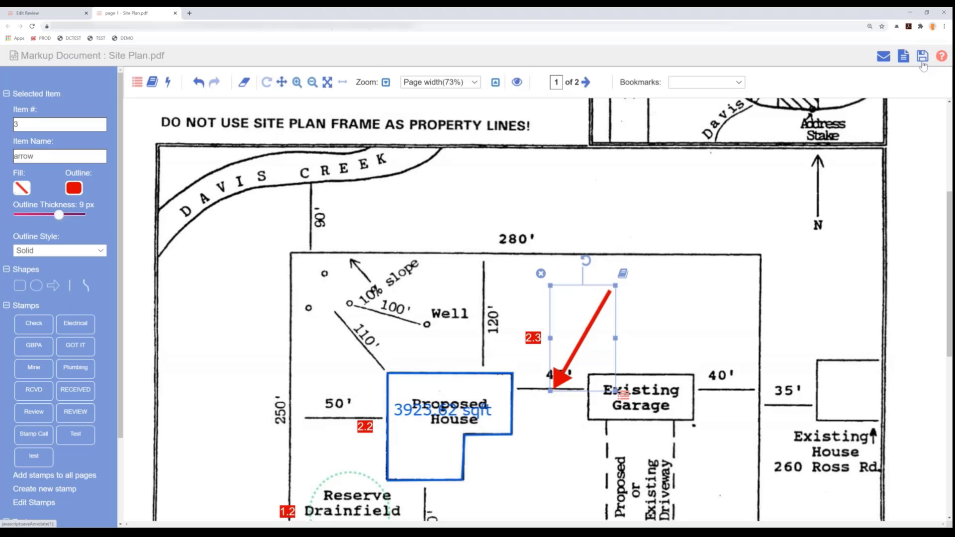
# - Save the Site Plan.pdf markup and return to the building department's Application Review
pyautogui.click(923, 63)
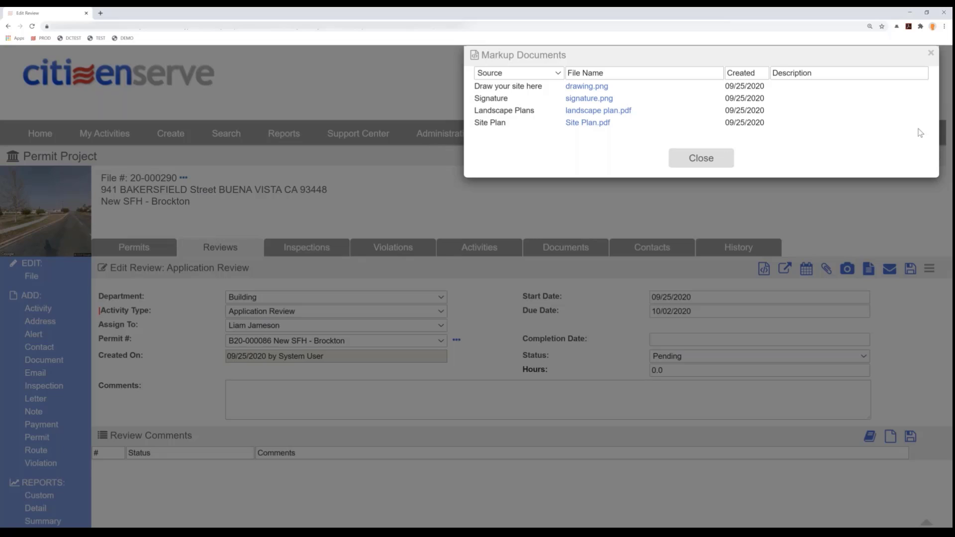
pyautogui.click(704, 164)
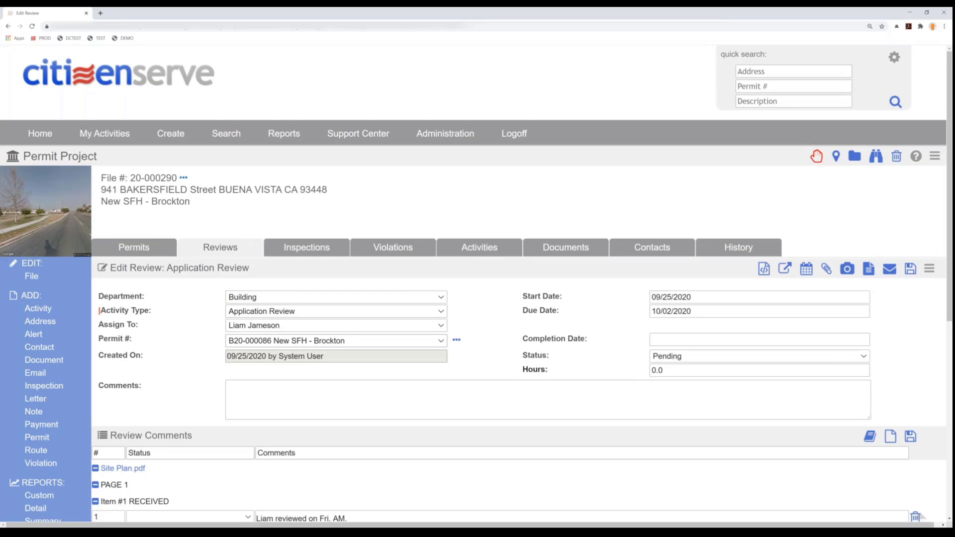
# - Set the Application Review's completion date to 09/25/2020 and status to Resubmittal Required, and save the review
pyautogui.scroll(-2, 311, 358)
pyautogui.click(680, 227)
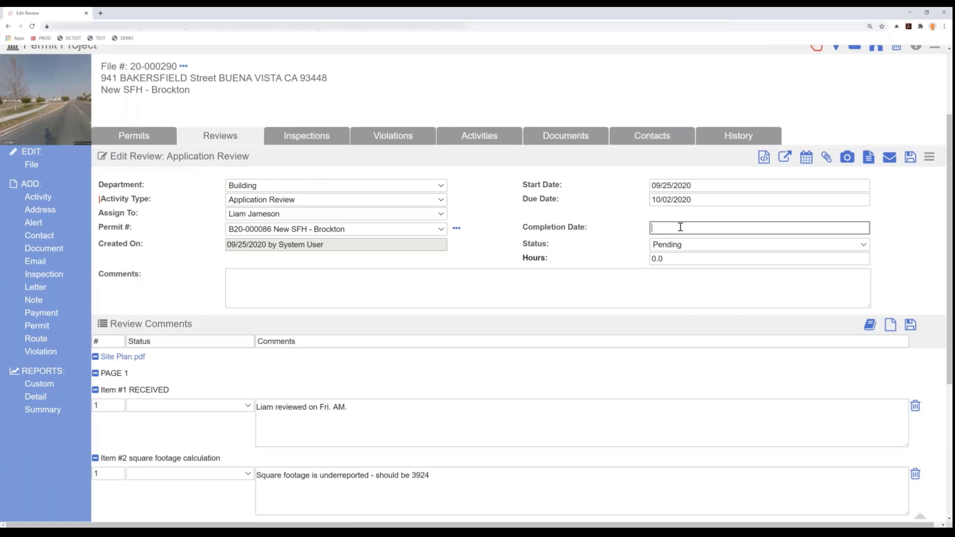
pyautogui.click(742, 317)
pyautogui.click(668, 246)
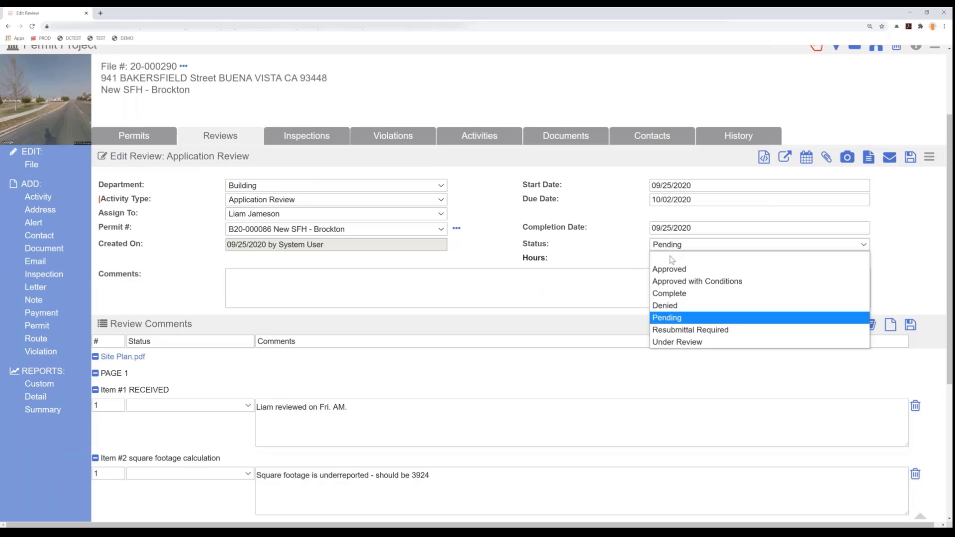
pyautogui.click(687, 331)
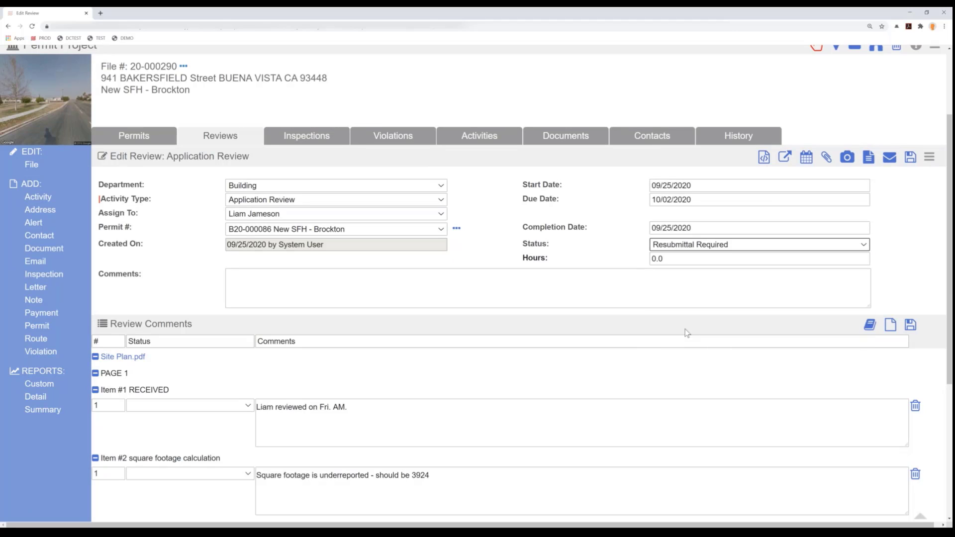
pyautogui.click(909, 159)
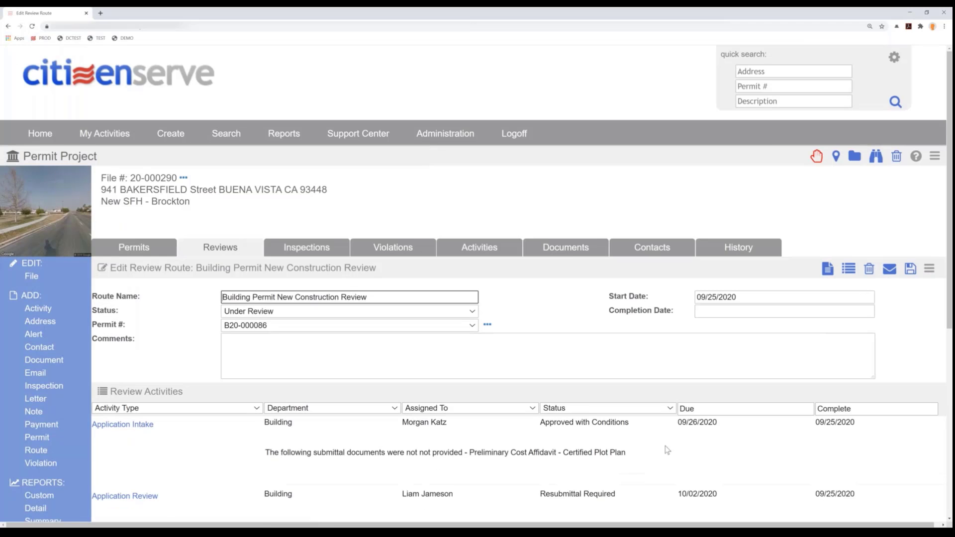
# - Open the building department's Required Inspections activity from the Building Permit New Construction Review route
pyautogui.scroll(-5, 667, 450)
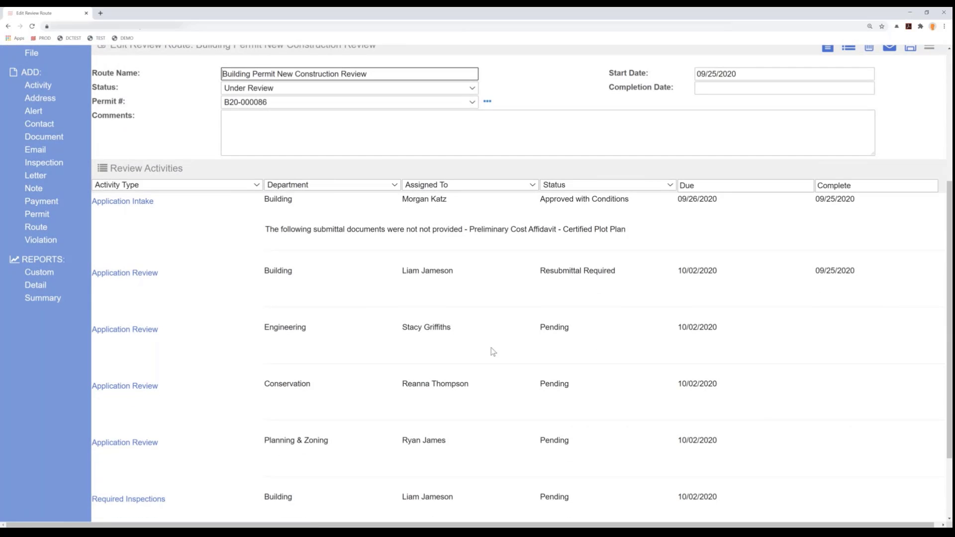
pyautogui.scroll(-1, 490, 353)
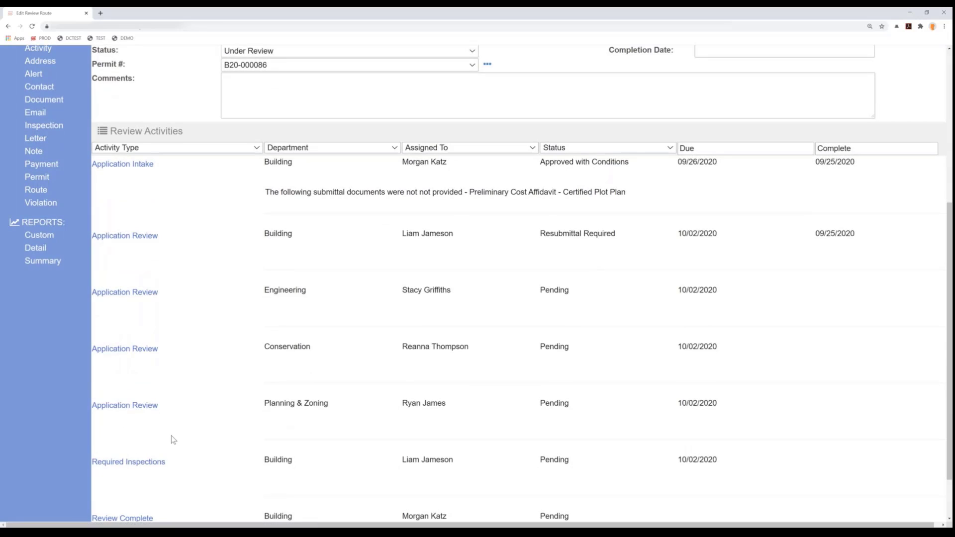
pyautogui.click(150, 467)
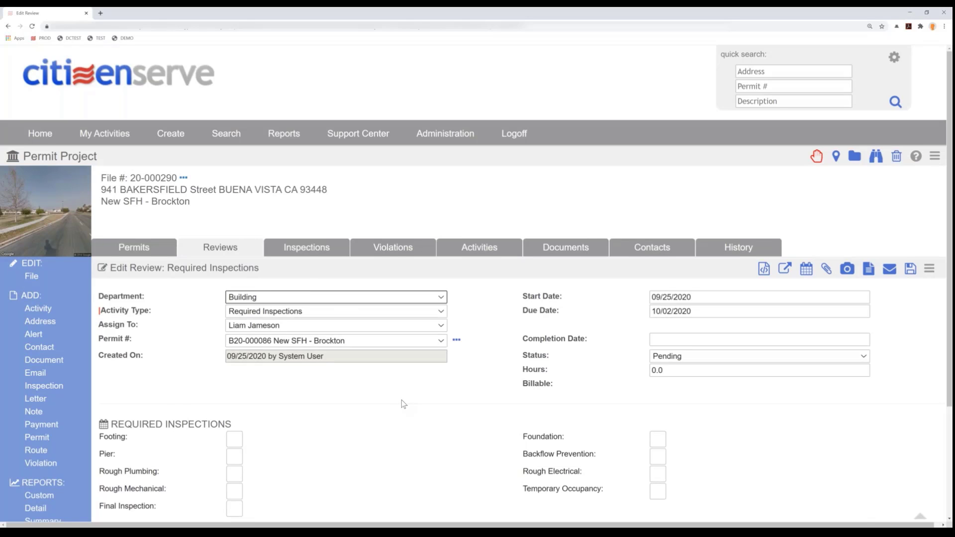
# - Mark every inspection type except Pier as required in the Required Inspections activity
pyautogui.scroll(-2, 402, 400)
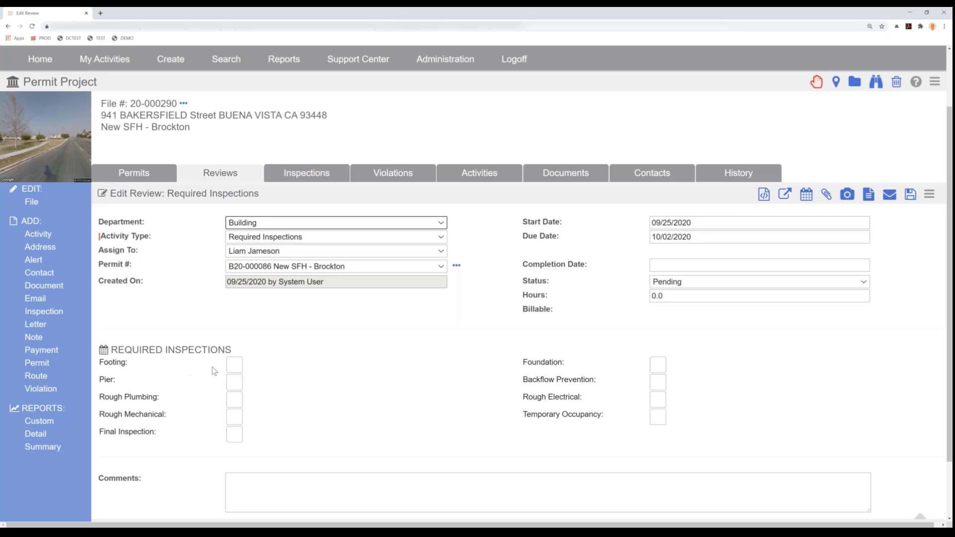
pyautogui.click(234, 365)
pyautogui.click(234, 400)
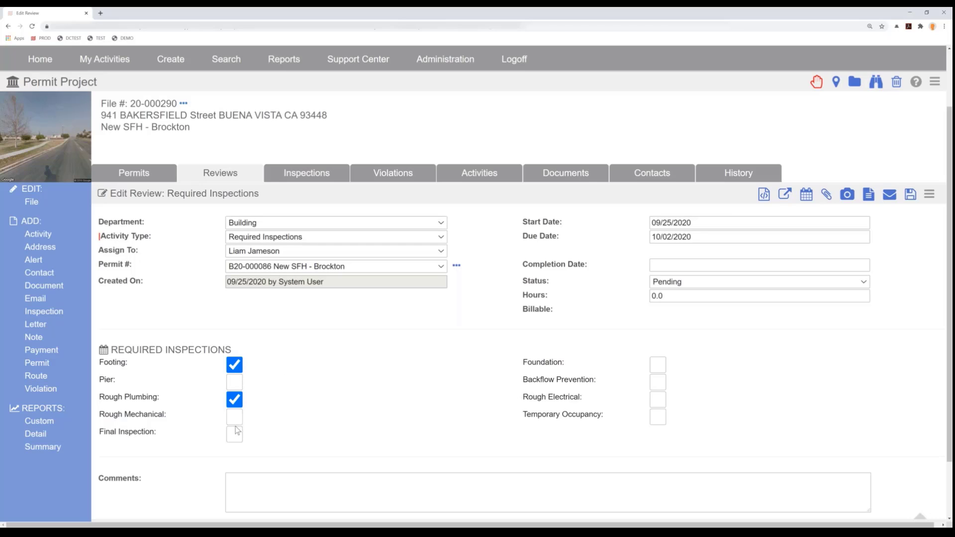
pyautogui.click(234, 417)
pyautogui.click(234, 433)
pyautogui.click(657, 417)
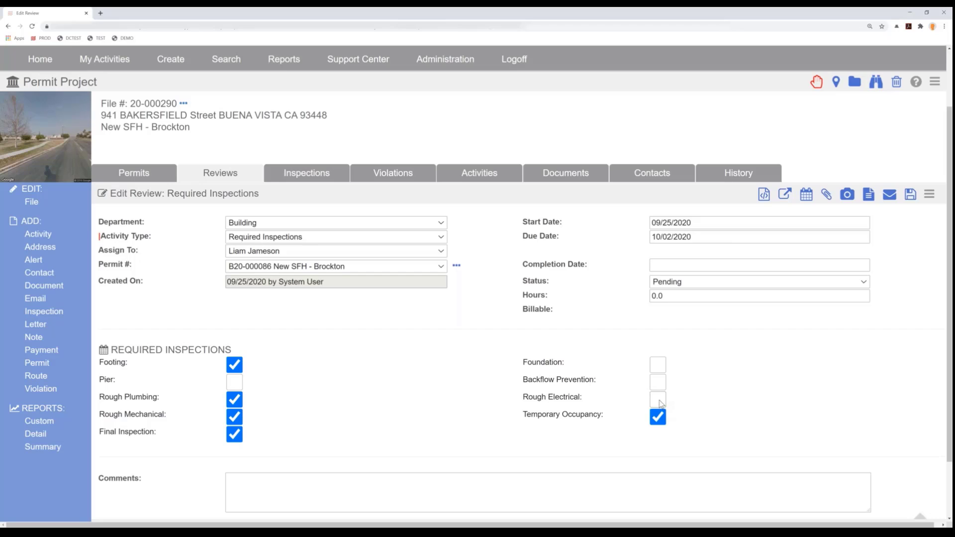
pyautogui.click(659, 401)
pyautogui.click(657, 383)
pyautogui.click(657, 365)
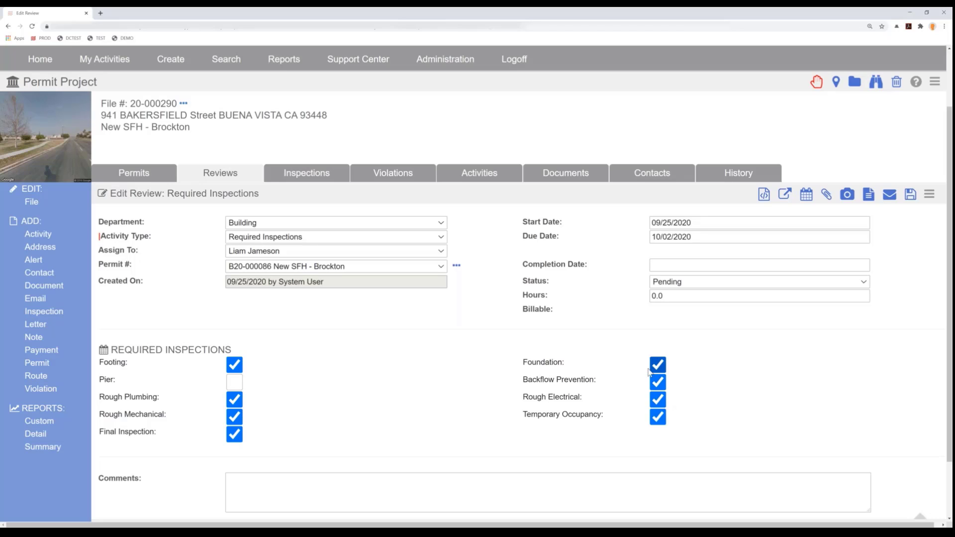
# - Set the Required Inspections completion date to 09/25/2020 and status to Complete, and save the activity
pyautogui.click(674, 266)
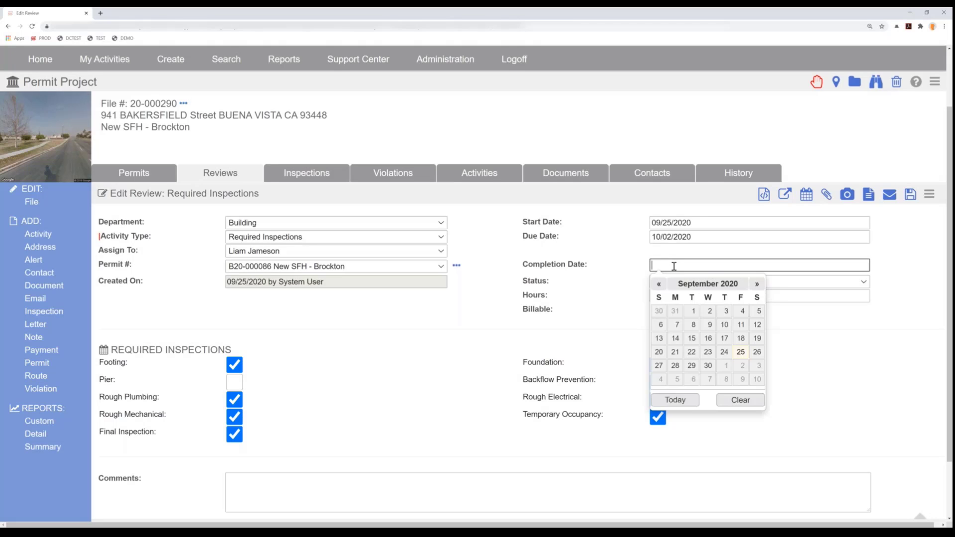
pyautogui.click(741, 351)
pyautogui.click(674, 282)
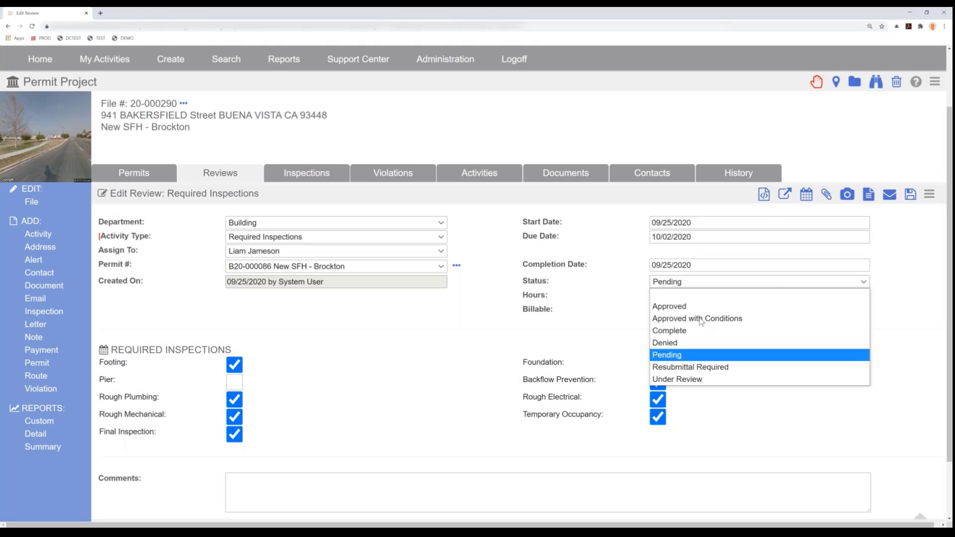
pyautogui.click(696, 330)
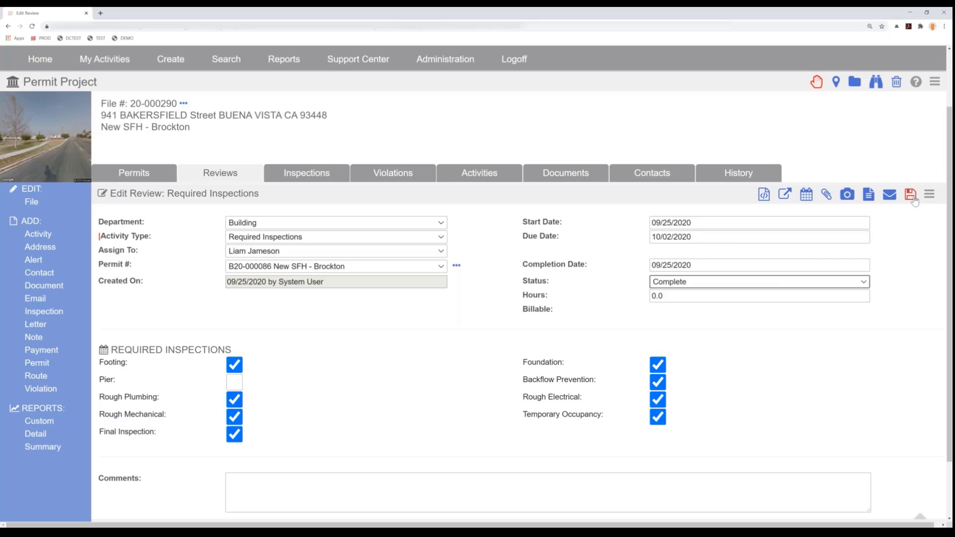
pyautogui.click(913, 197)
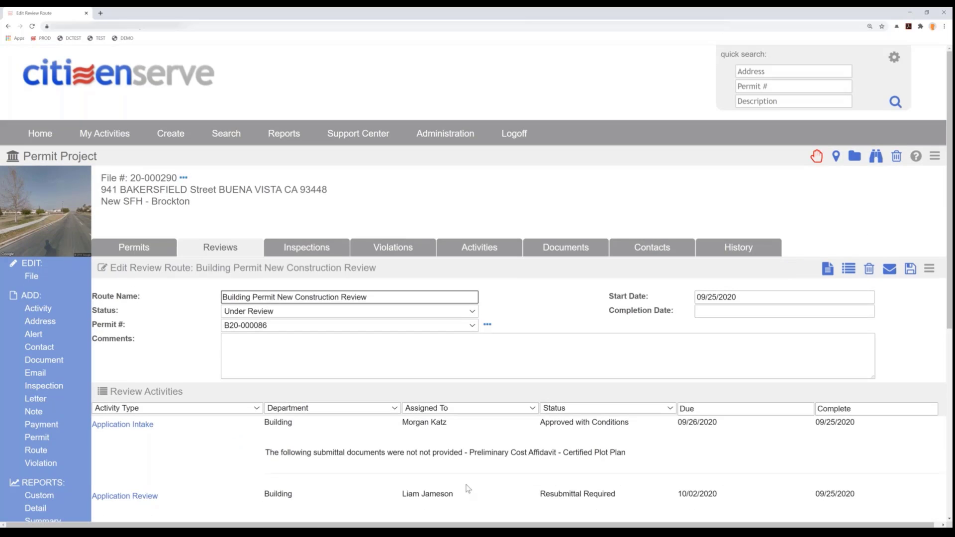
# - Return to the permit project's reviews list and open the Review Complete activity
pyautogui.scroll(-1, 467, 489)
pyautogui.scroll(-2, 467, 485)
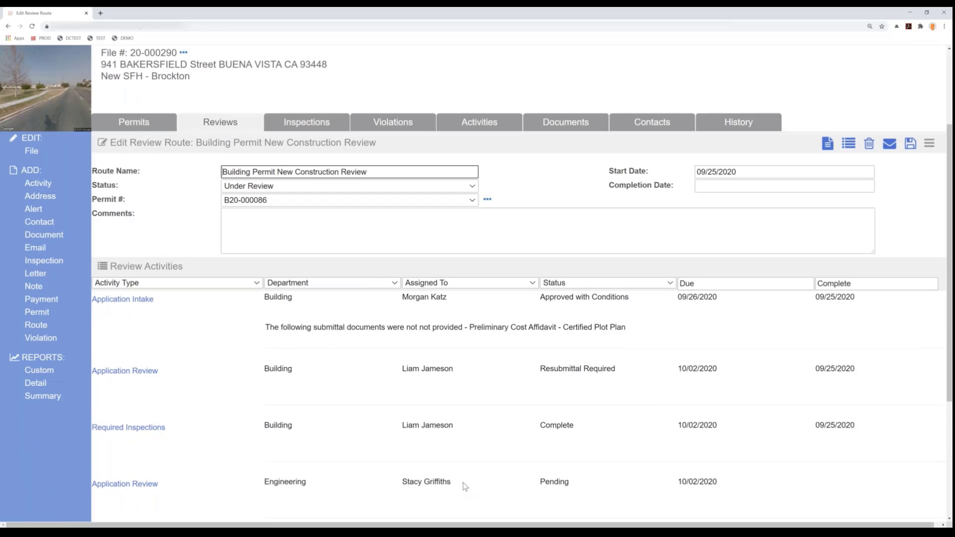
pyautogui.click(220, 60)
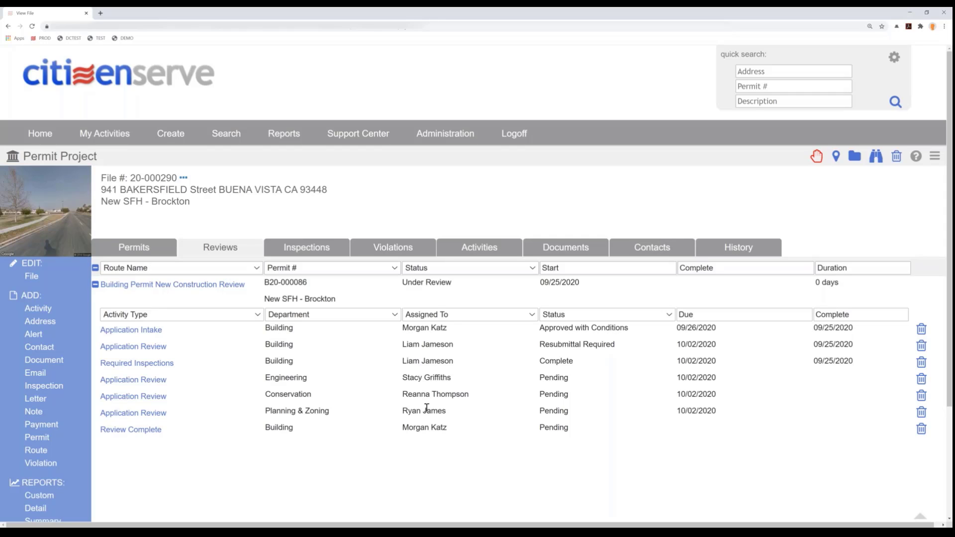
pyautogui.click(132, 430)
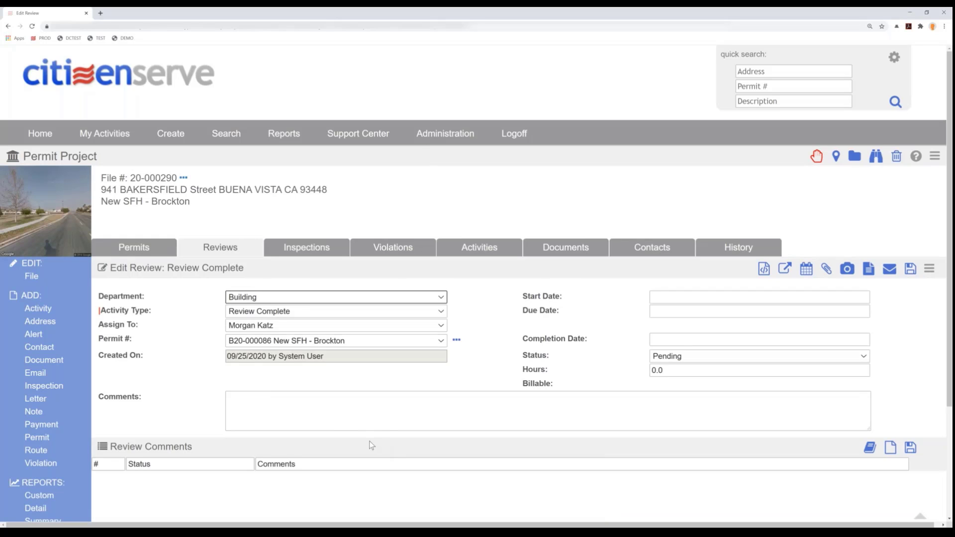
# - Enter the comment "sending permit back for changes." in the Review Complete activity
pyautogui.click(672, 343)
pyautogui.click(567, 411)
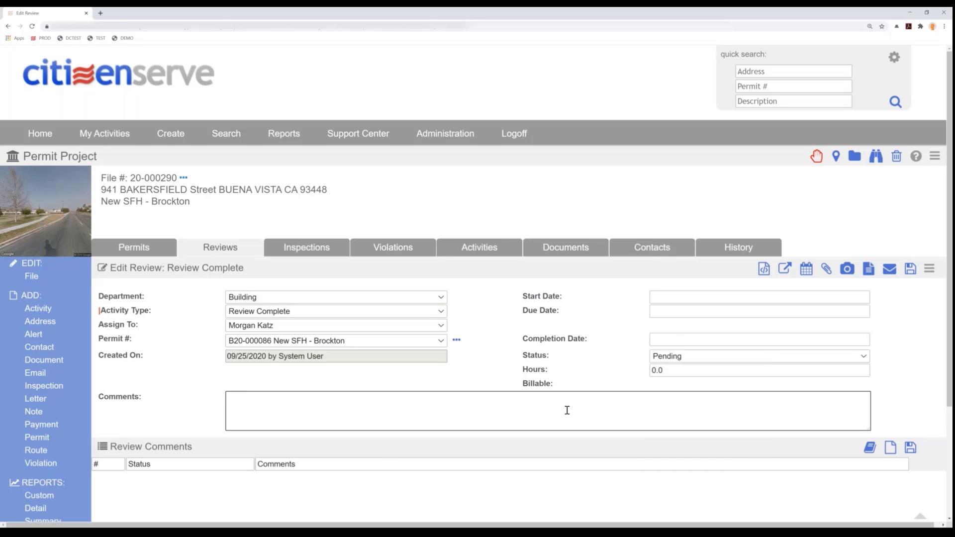
pyautogui.write('sending permit back for change.s')
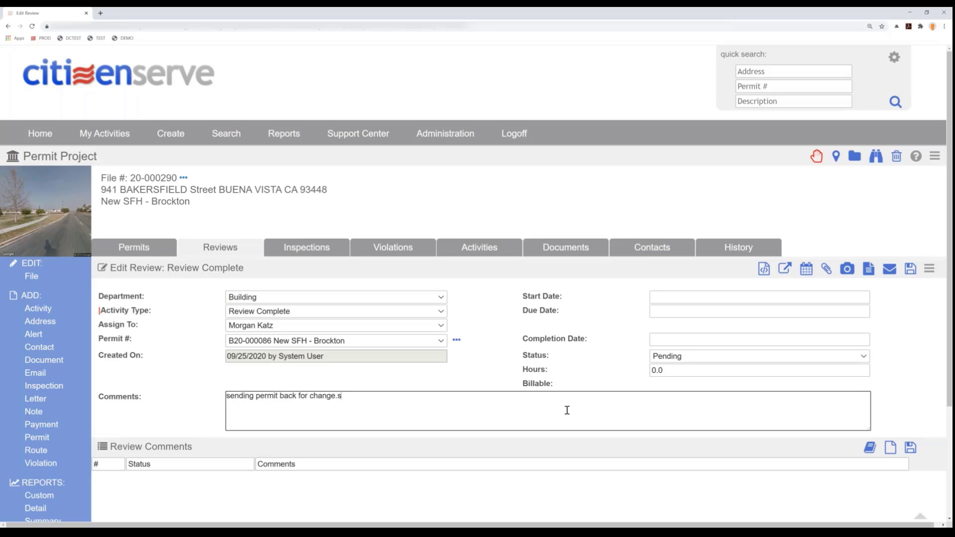
pyautogui.press('BackSpace')
pyautogui.press('BackSpace')
pyautogui.write('s.')
# - Set the Review Complete activity's completion date to 09/25/2020 and its status to Complete
pyautogui.click(688, 341)
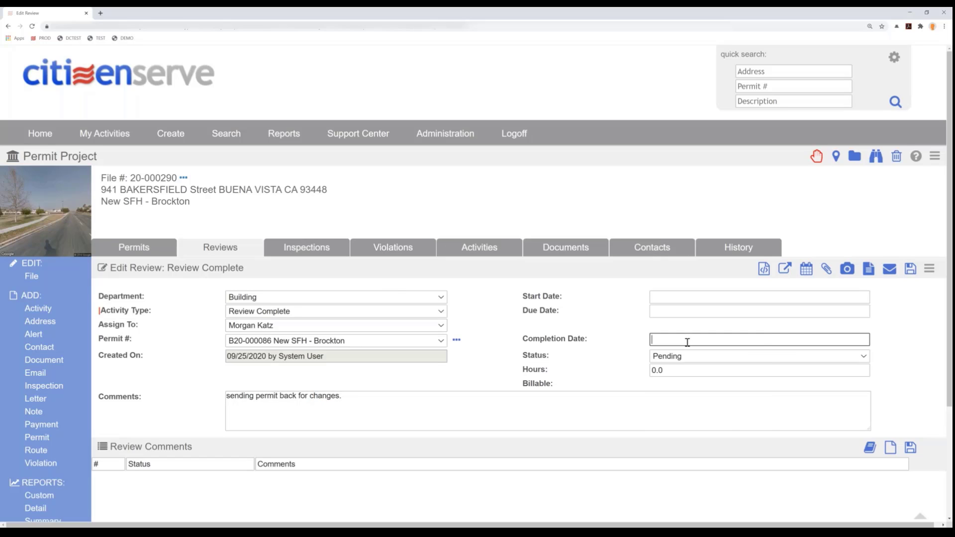
pyautogui.click(742, 435)
pyautogui.click(671, 357)
pyautogui.click(668, 409)
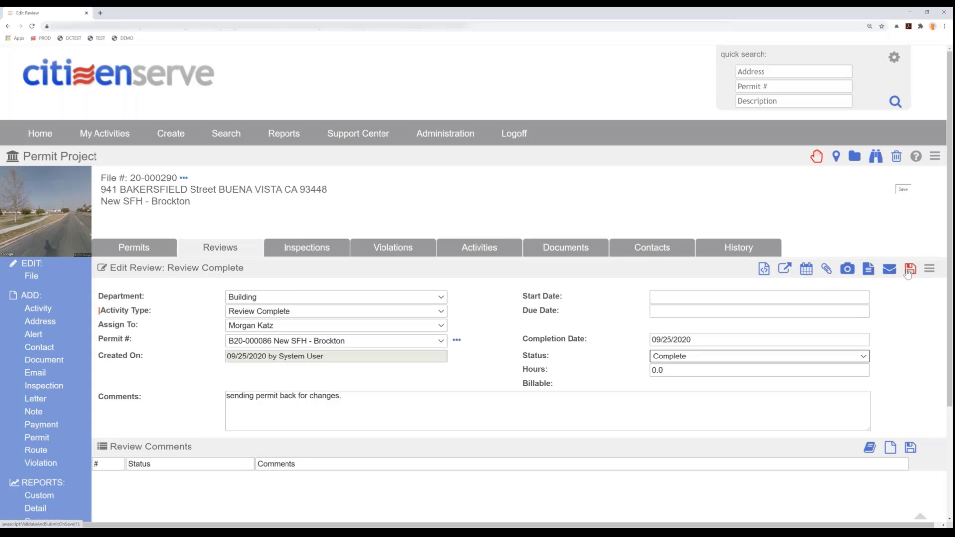
# - Open the linked New SFH - Brockton permit, set and save its status as Resubmittal Required, and return to the Review Complete activity
pyautogui.click(457, 341)
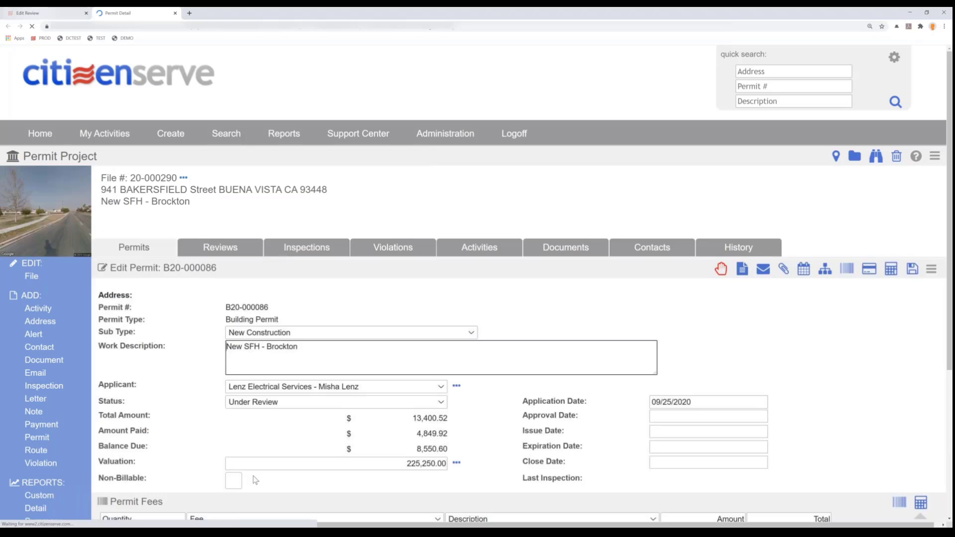
pyautogui.click(269, 392)
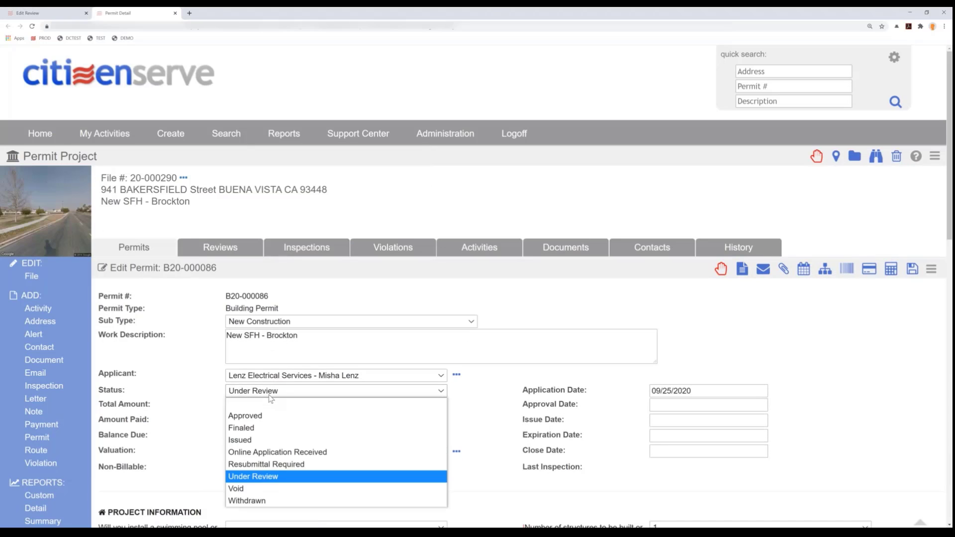
pyautogui.click(277, 464)
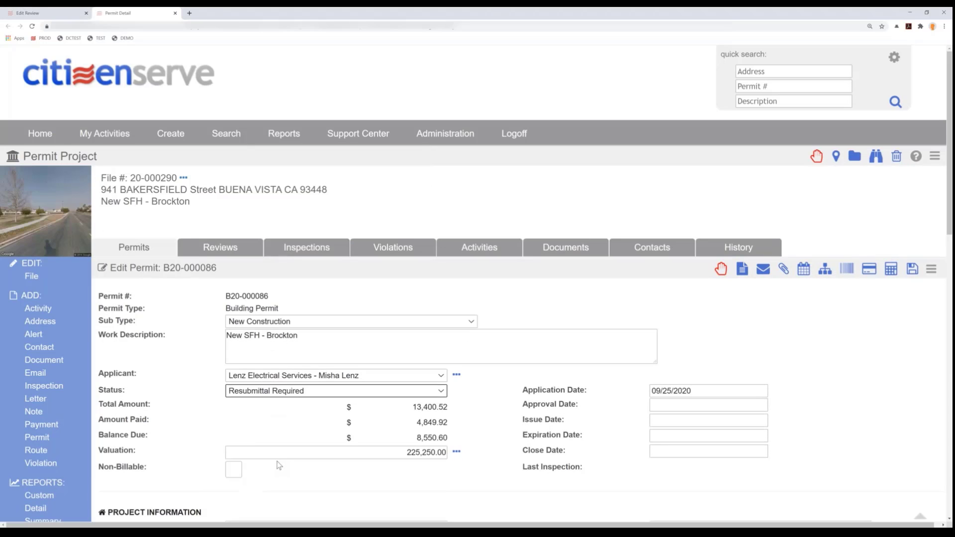
pyautogui.click(913, 272)
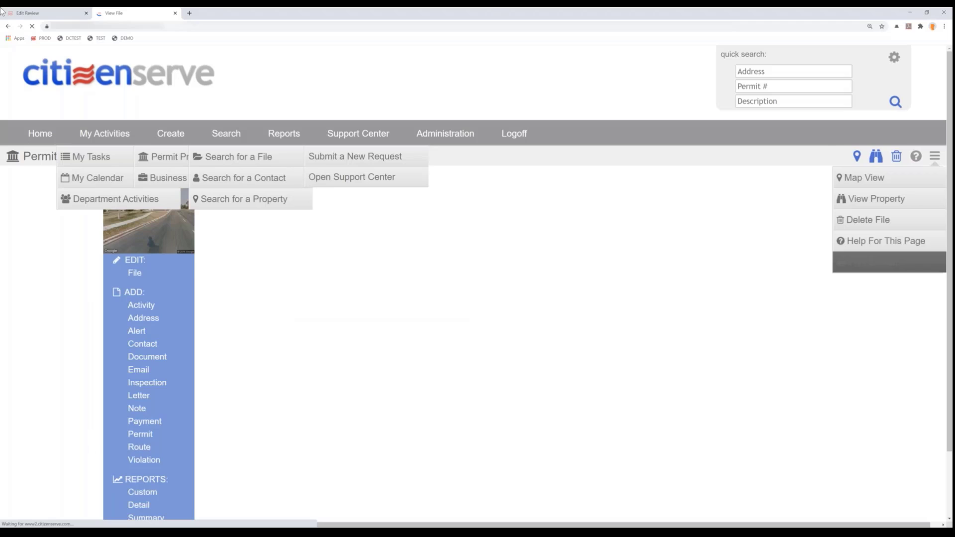
pyautogui.click(51, 15)
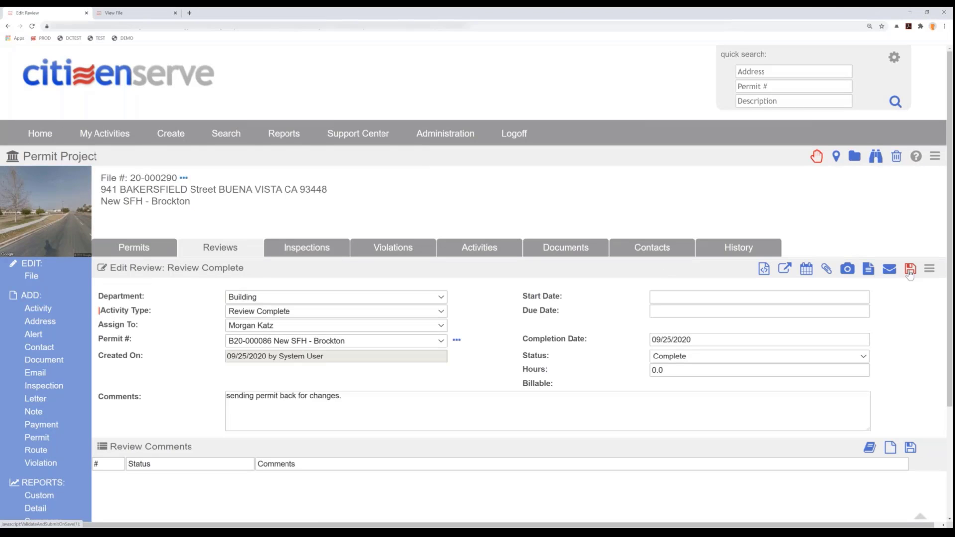
# - Save the Review Complete activity and set the review route's status to Resubmittal Required with completion date 09/25/2020
pyautogui.click(909, 272)
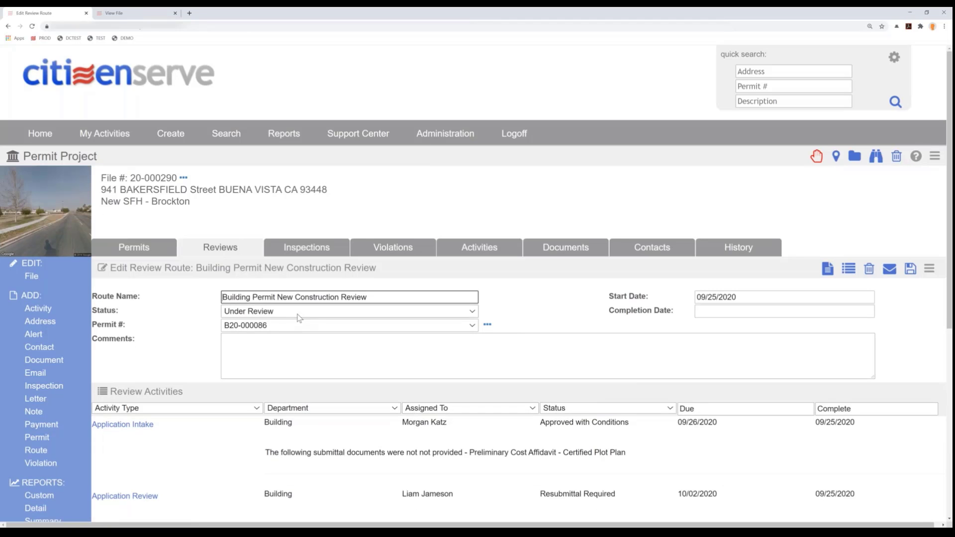
pyautogui.click(301, 315)
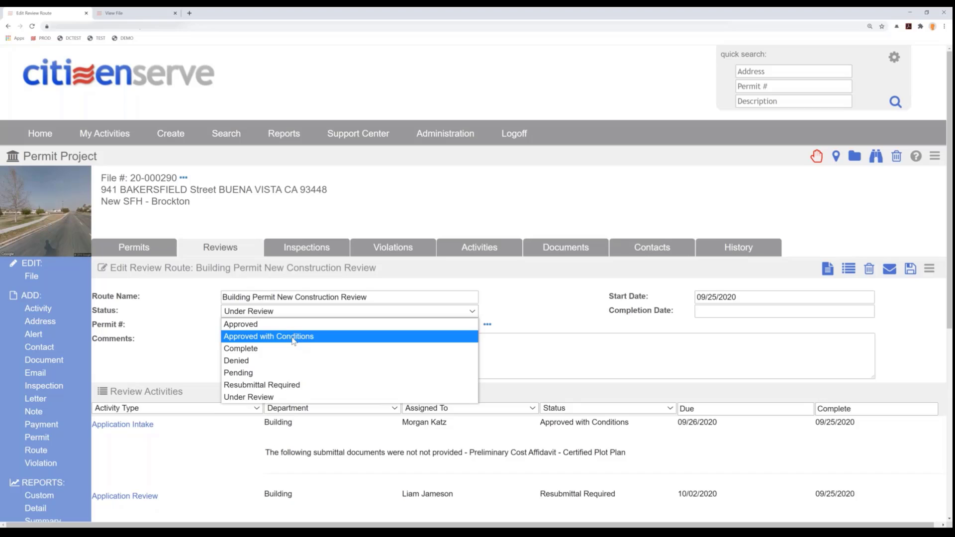
pyautogui.click(277, 387)
pyautogui.click(724, 312)
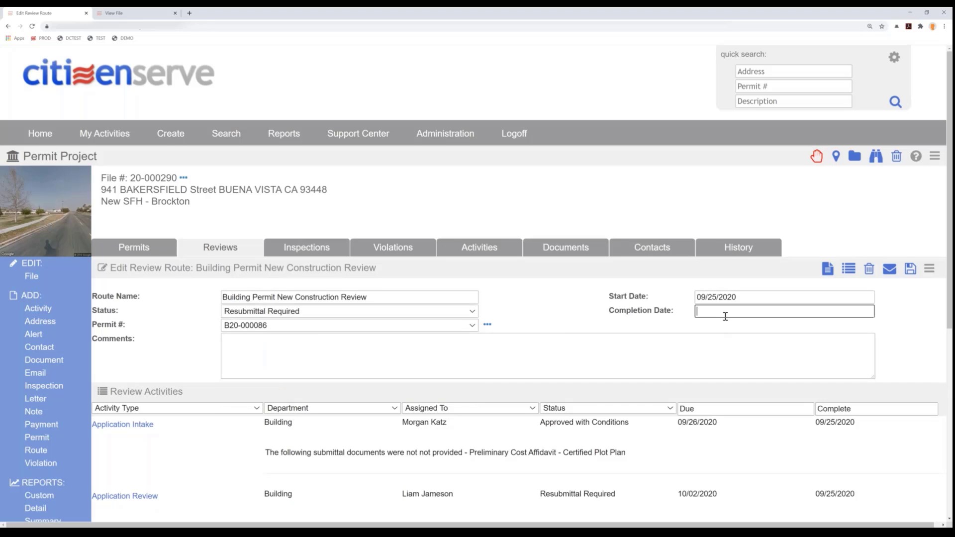
pyautogui.click(786, 398)
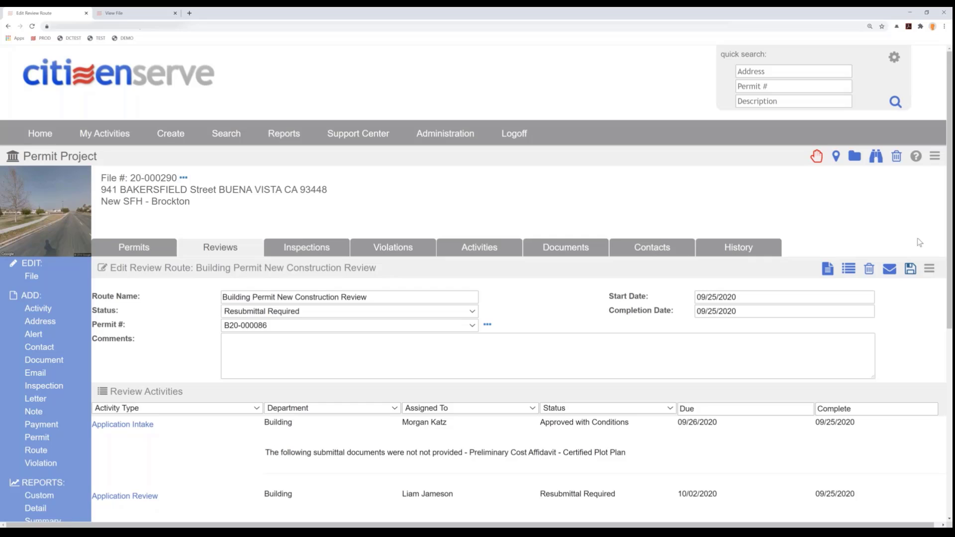
# - Save the Building Permit New Construction Review route, agree to complete its unfinished activities, and check its completion date in the reviews list
pyautogui.click(911, 269)
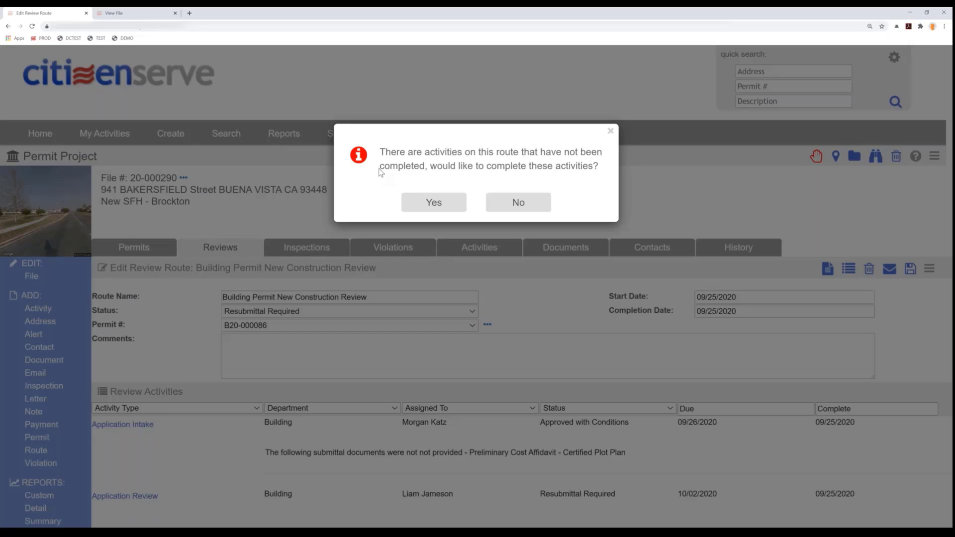
pyautogui.click(433, 203)
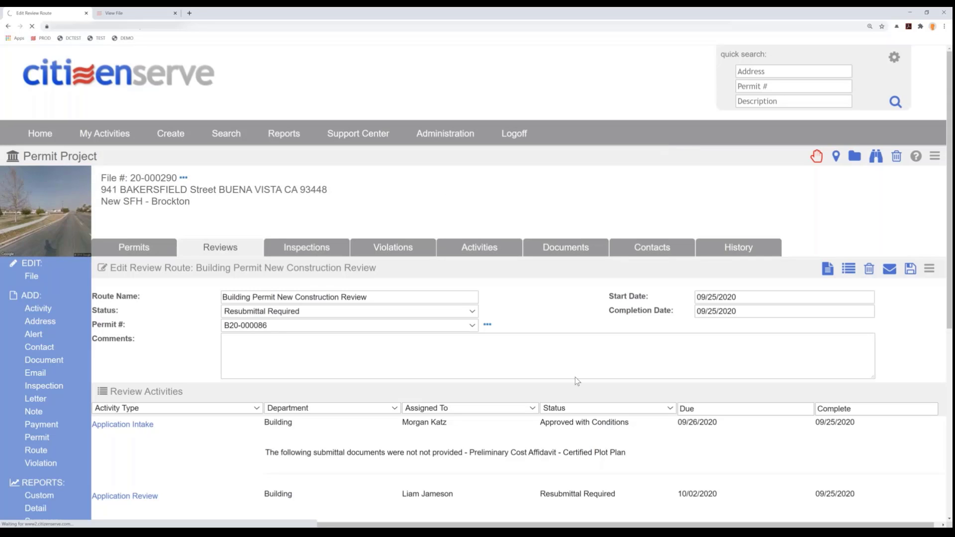
pyautogui.scroll(-3, 575, 377)
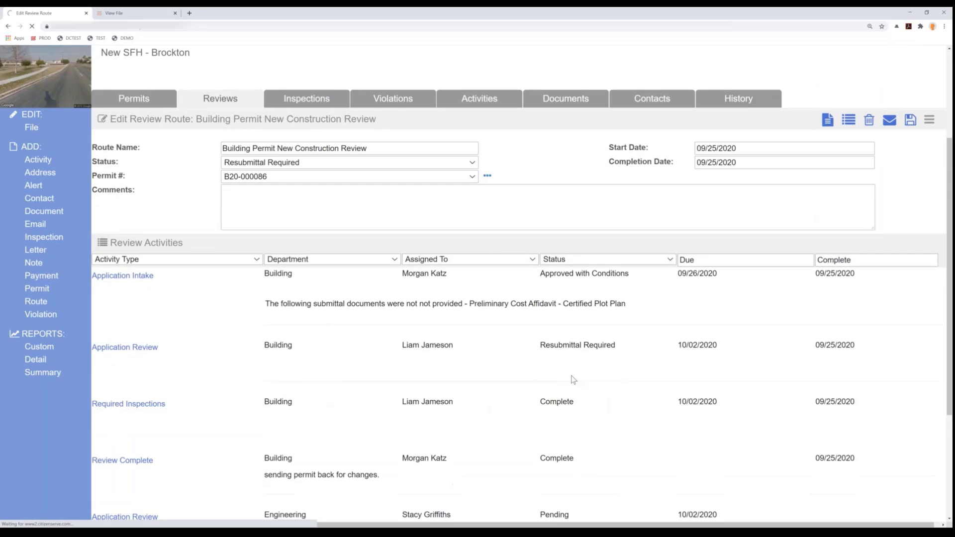
pyautogui.scroll(-2, 555, 348)
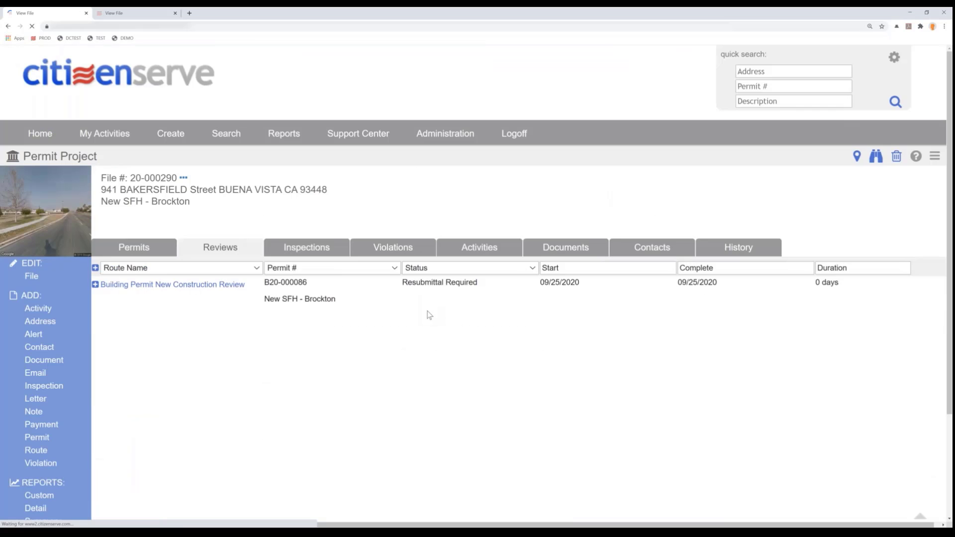
pyautogui.tripleClick(731, 287)
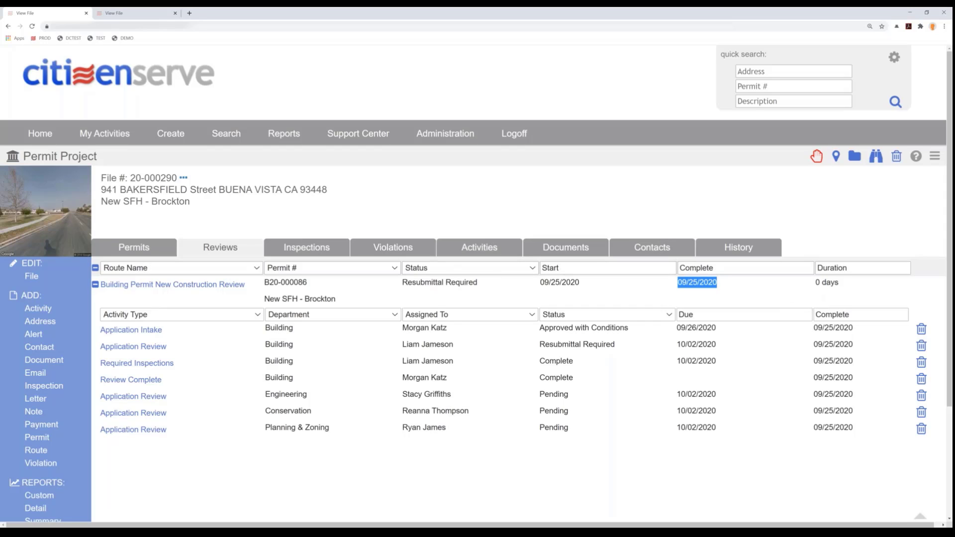
# - Switch to the Town of Buena Vista citizen portal, open the permit for editing, and return to the permit view
pyautogui.hotkey('alt', 'Tab')
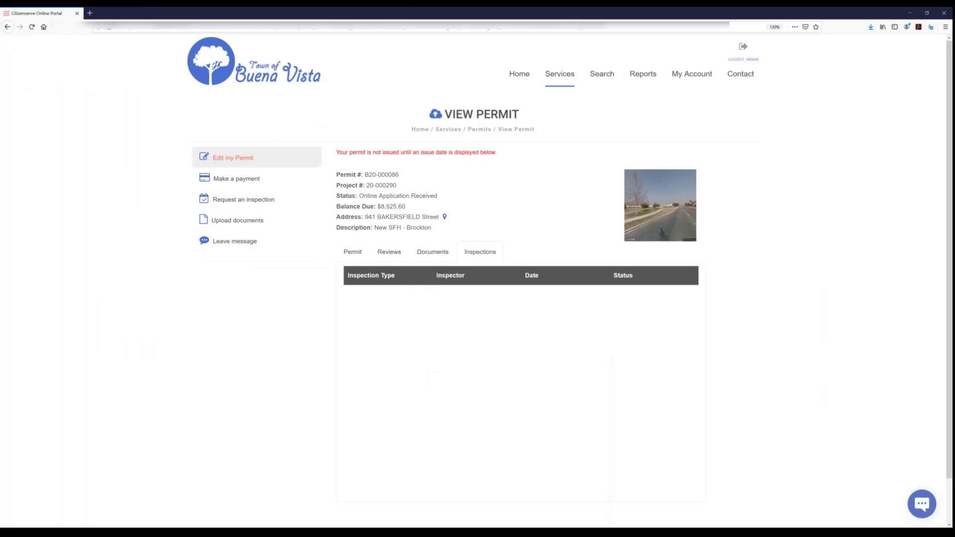
pyautogui.click(263, 158)
pyautogui.click(11, 28)
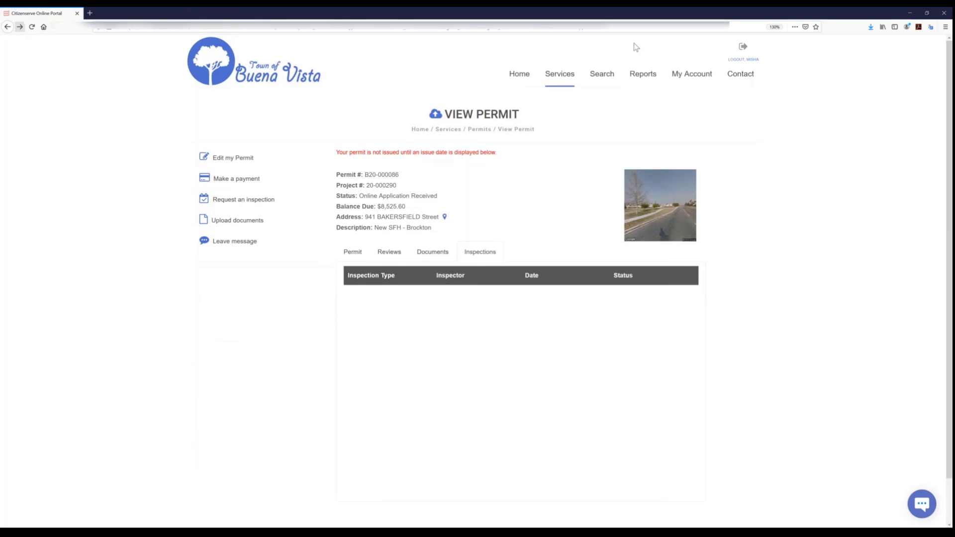
# - Log out of the citizen portal and log in again with a user name and the account password
pyautogui.click(735, 59)
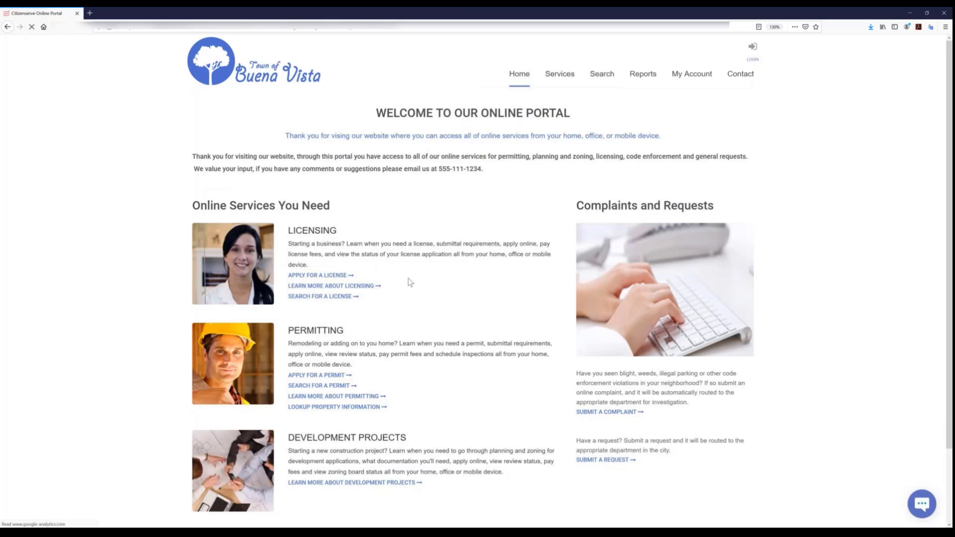
pyautogui.click(753, 74)
pyautogui.click(335, 199)
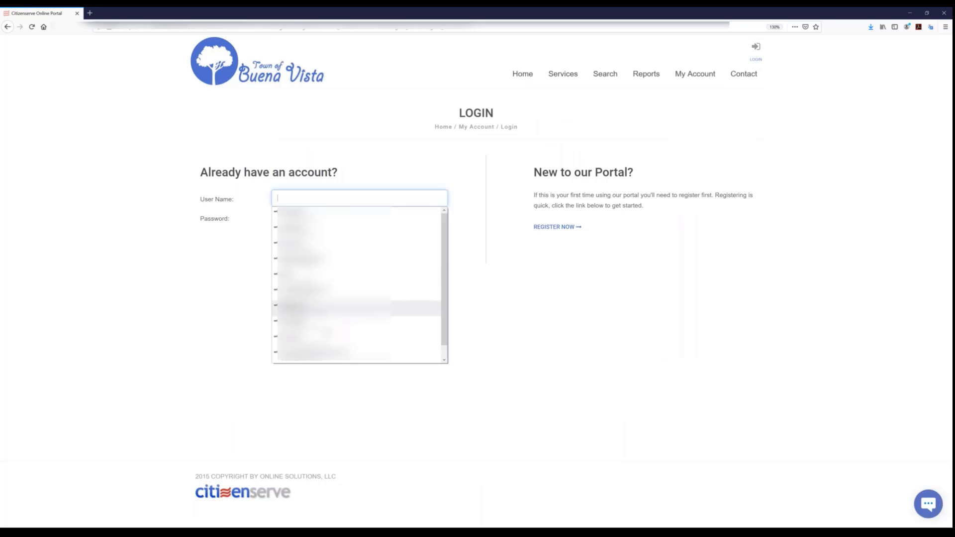
pyautogui.scroll(-1, 305, 358)
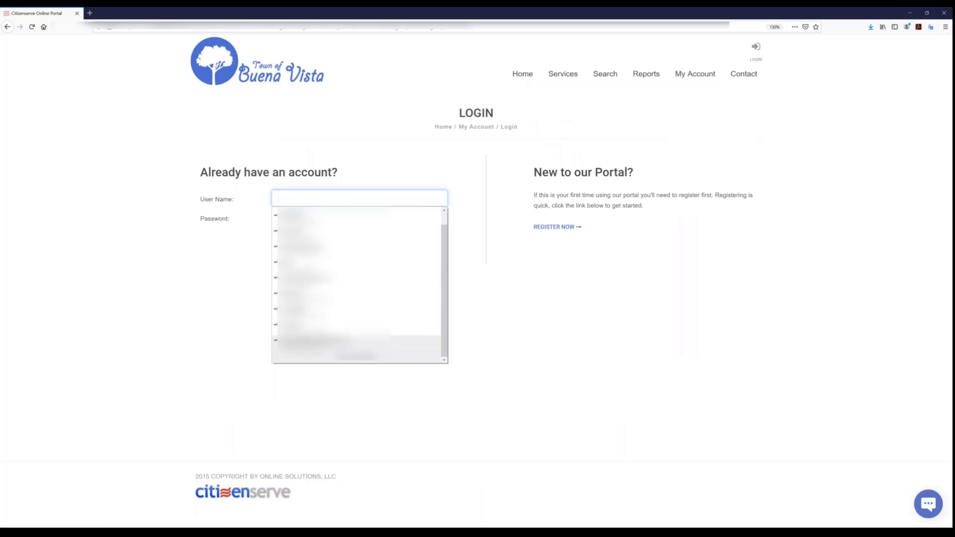
pyautogui.click(318, 193)
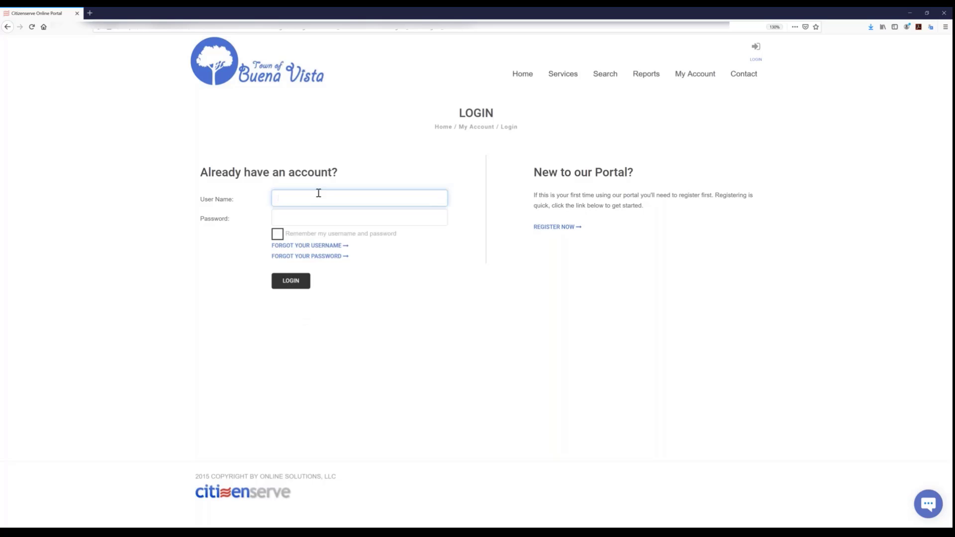
pyautogui.write('m')
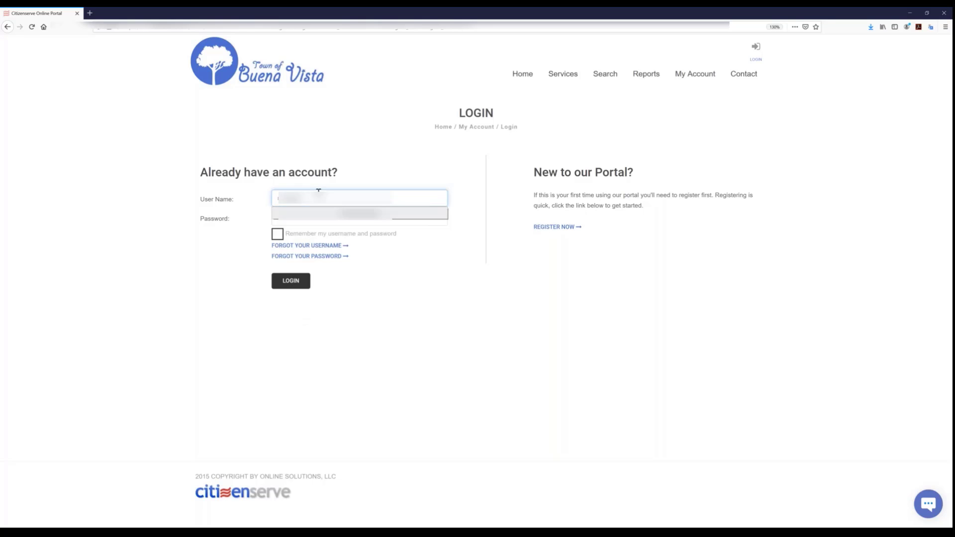
pyautogui.write('*******')
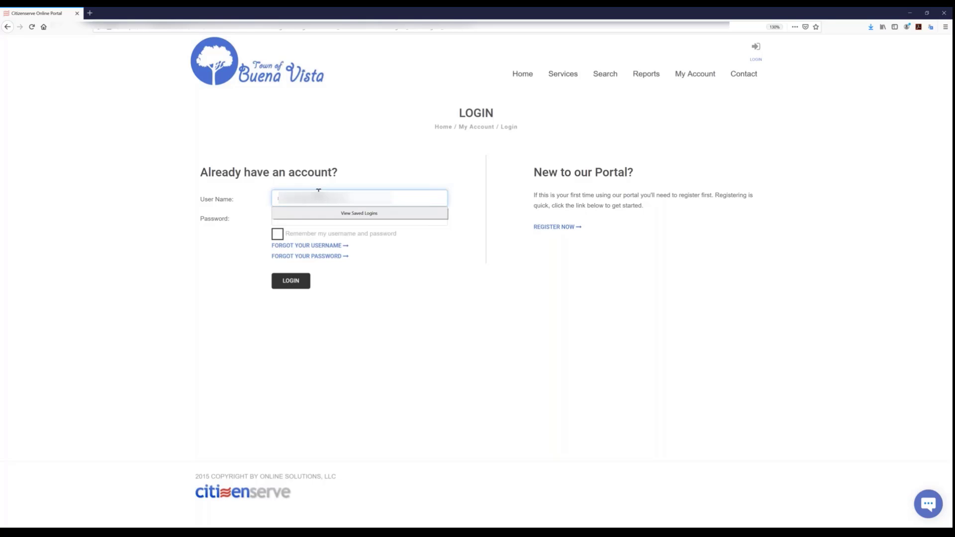
pyautogui.press('Tab')
pyautogui.write('*********')
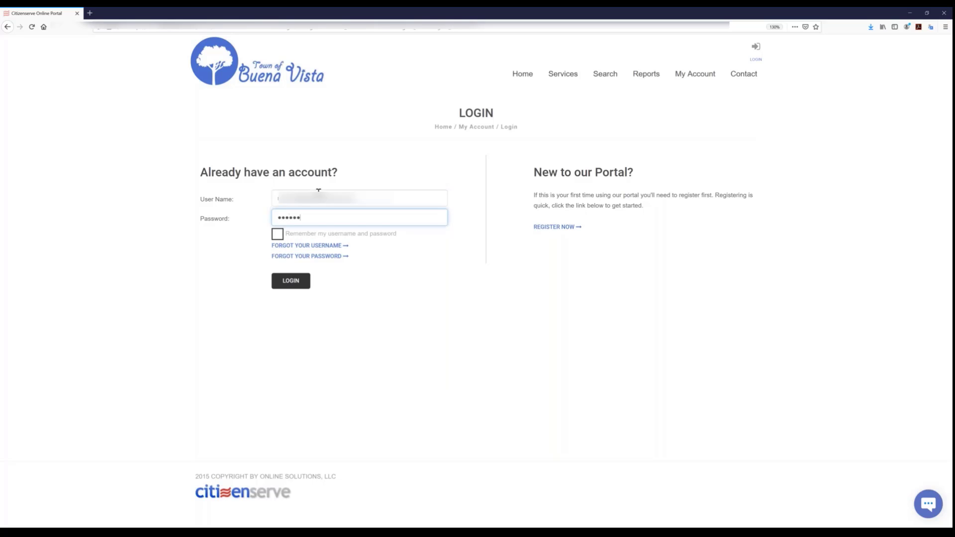
pyautogui.click(289, 286)
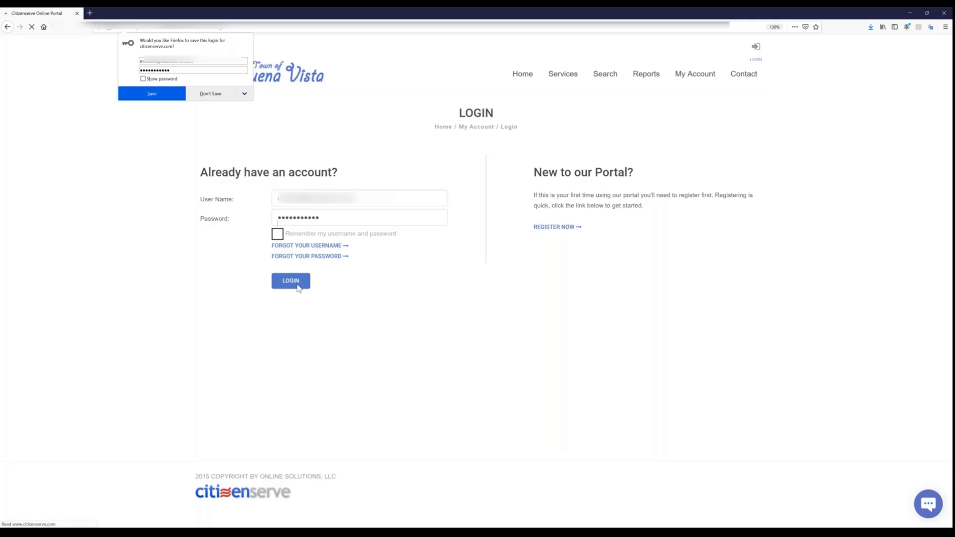
# - View this account's permit requests, log out of the portal and reopen the login page
pyautogui.click(241, 159)
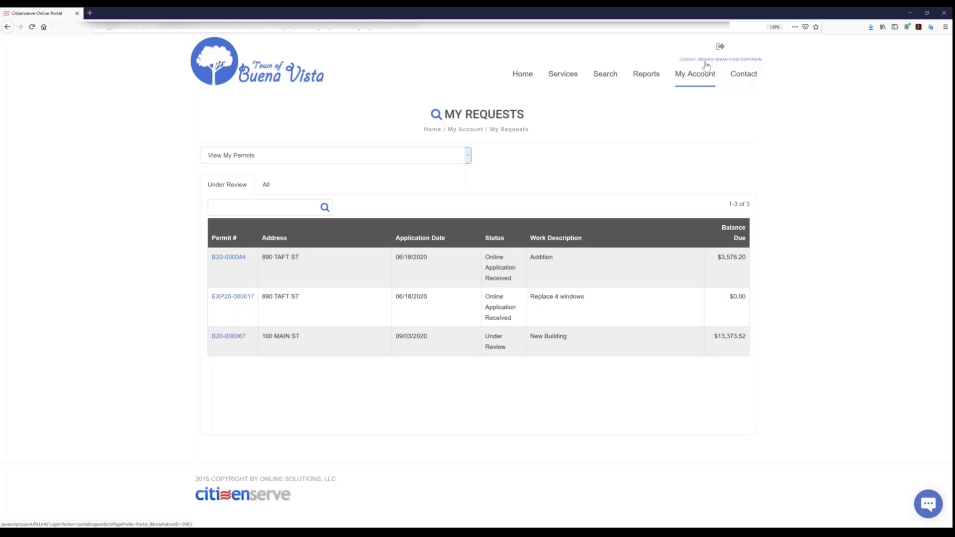
pyautogui.click(723, 59)
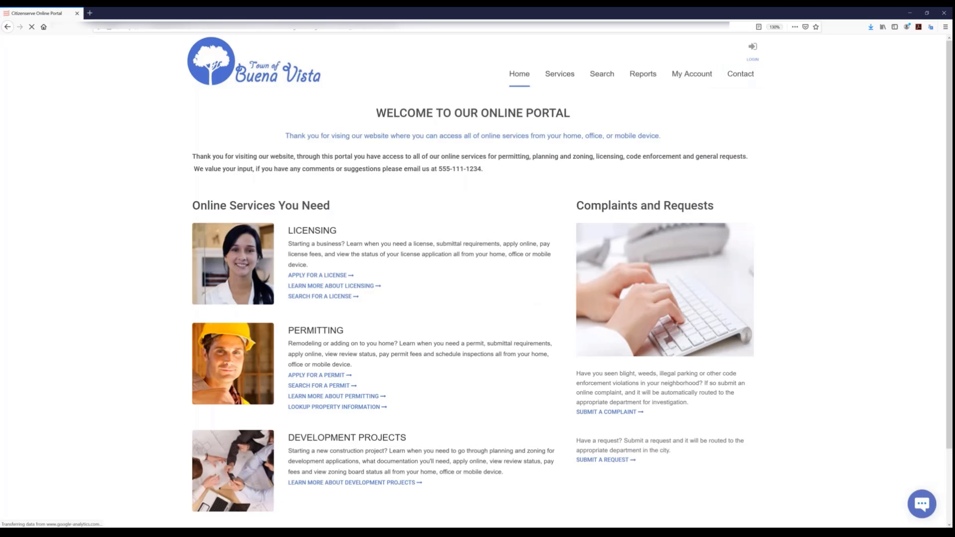
pyautogui.click(753, 60)
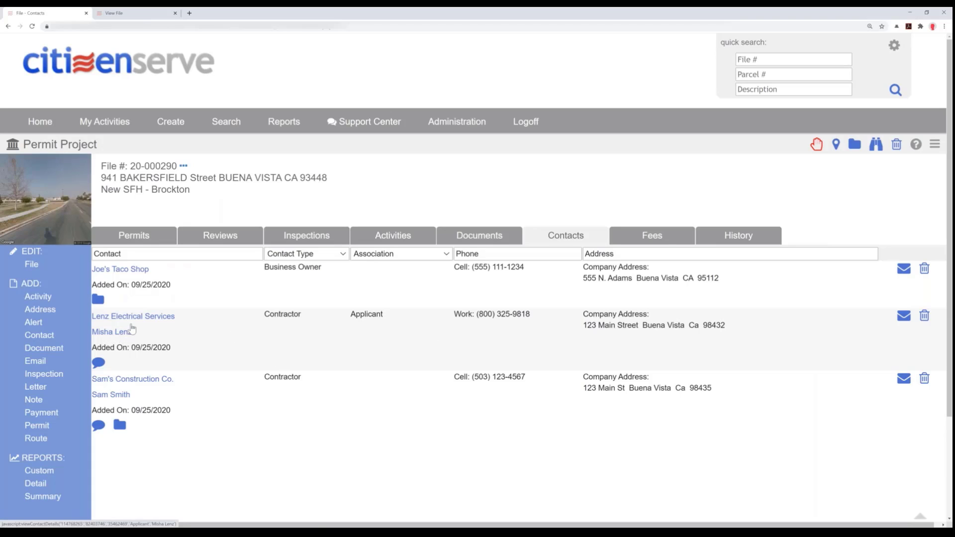
# - Copy the portal user name from the applicant's contact record on the staff side into the citizen portal's login form
pyautogui.click(172, 322)
pyautogui.moveTo(733, 231); pyautogui.dragTo(552, 230)
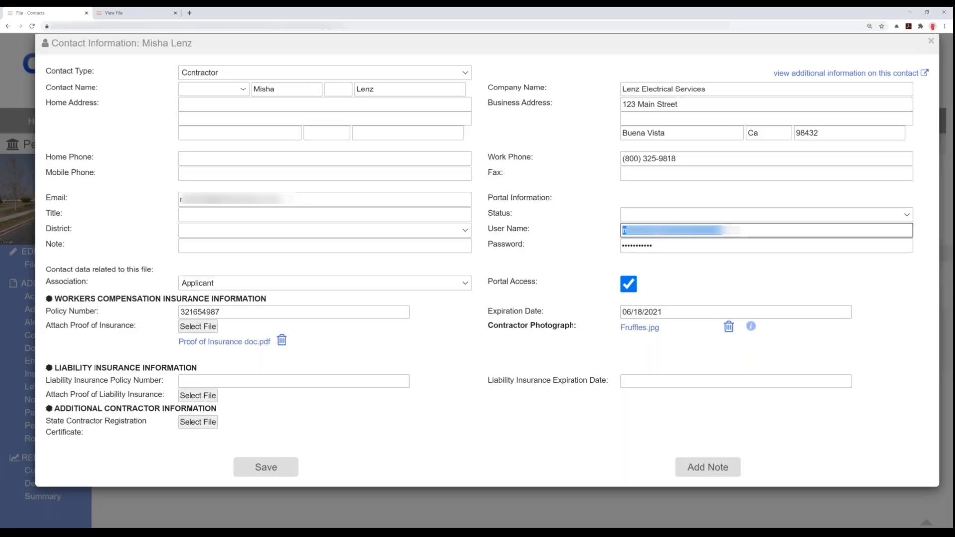
pyautogui.click(301, 530)
pyautogui.click(367, 199)
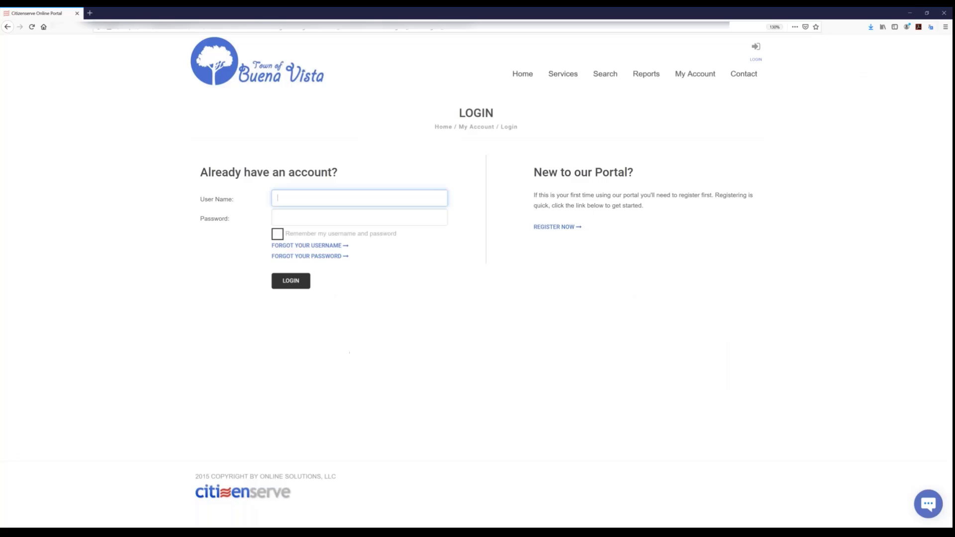
pyautogui.hotkey('ctrl', 'v')
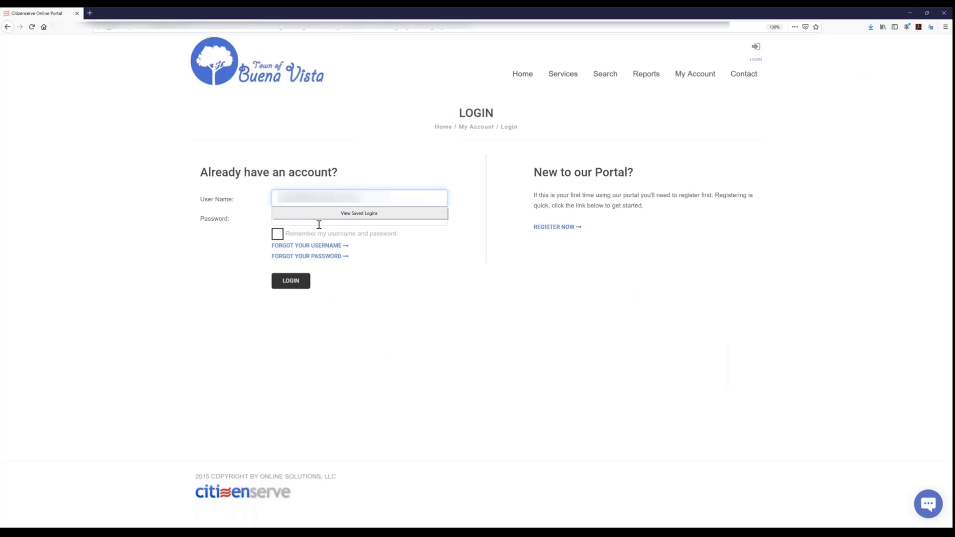
# - Enter the account password, log in to the citizen portal and dismiss the browser's offer to save the login
pyautogui.click(429, 250)
pyautogui.click(366, 215)
pyautogui.write('****')
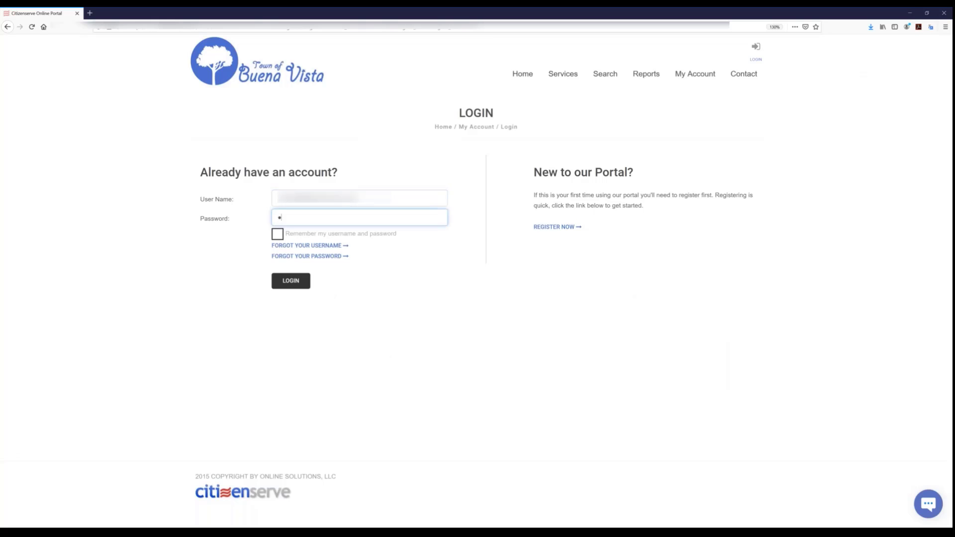
pyautogui.write('********')
pyautogui.press('Return')
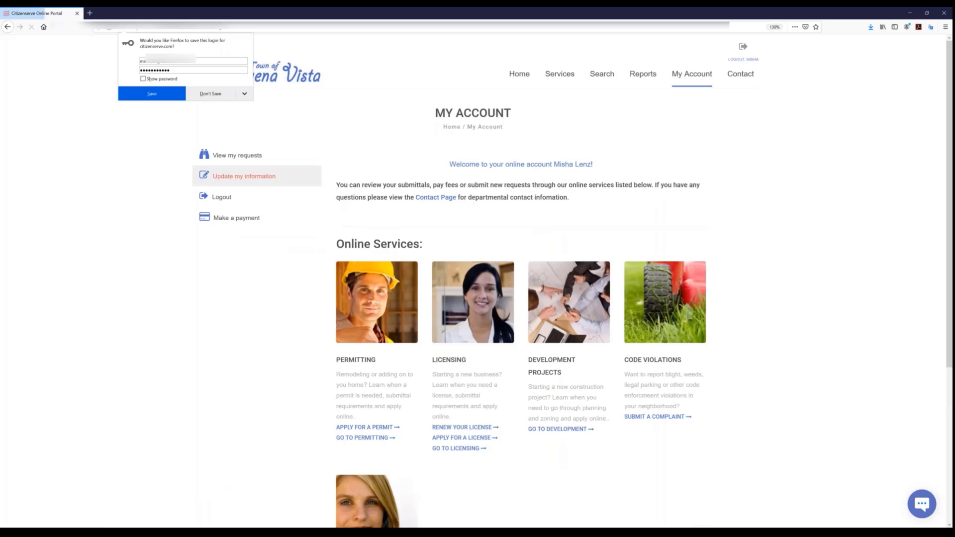
pyautogui.click(361, 126)
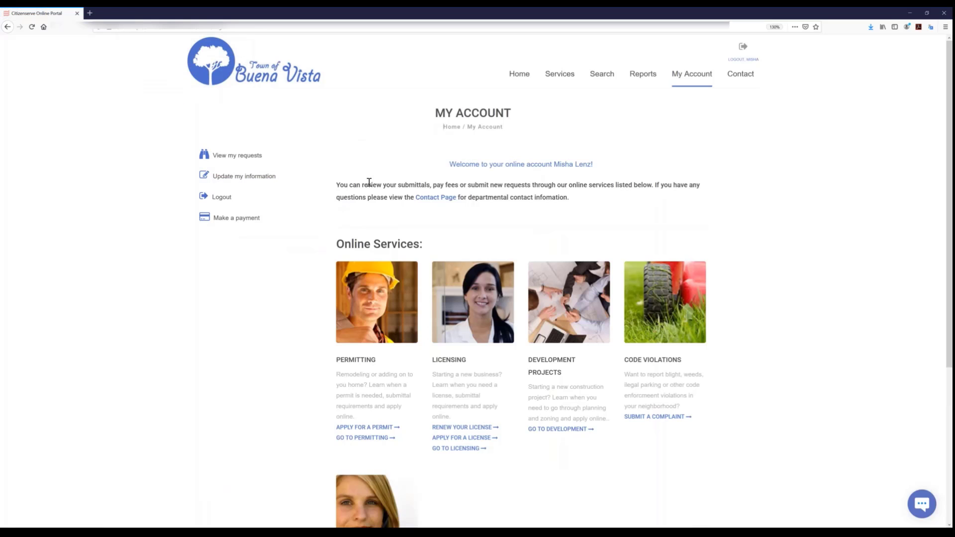
# - View the account's permit requests and open the New SFH - Brockton permit
pyautogui.click(249, 156)
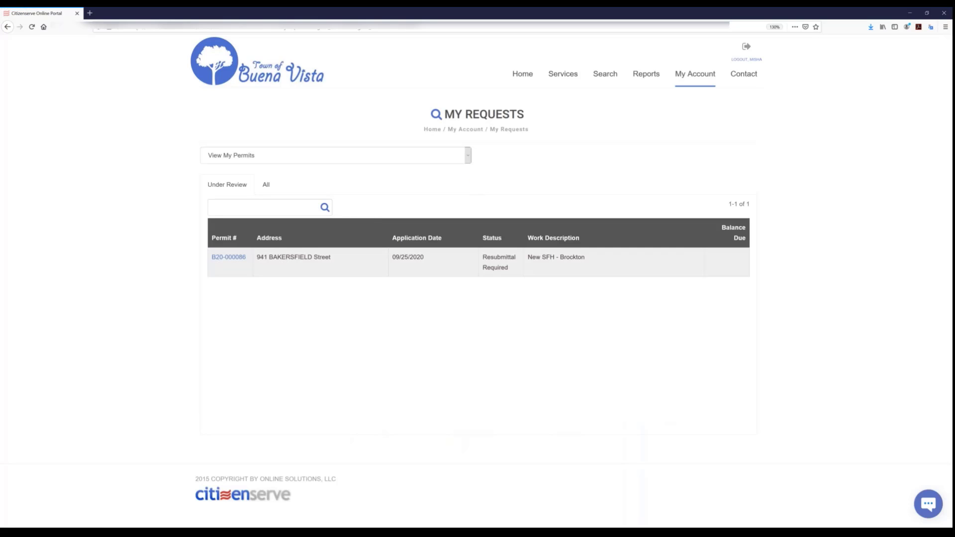
pyautogui.moveTo(599, 258); pyautogui.dragTo(521, 257)
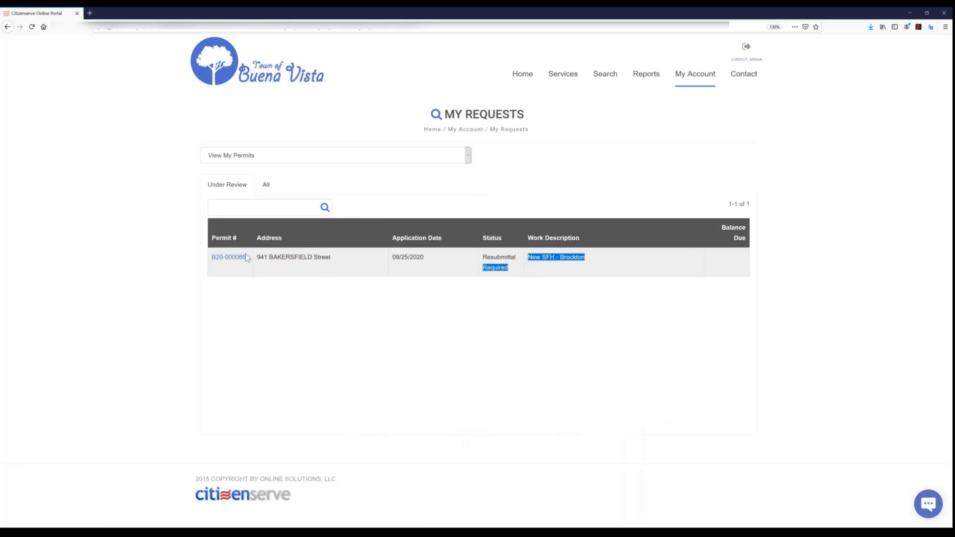
pyautogui.click(224, 258)
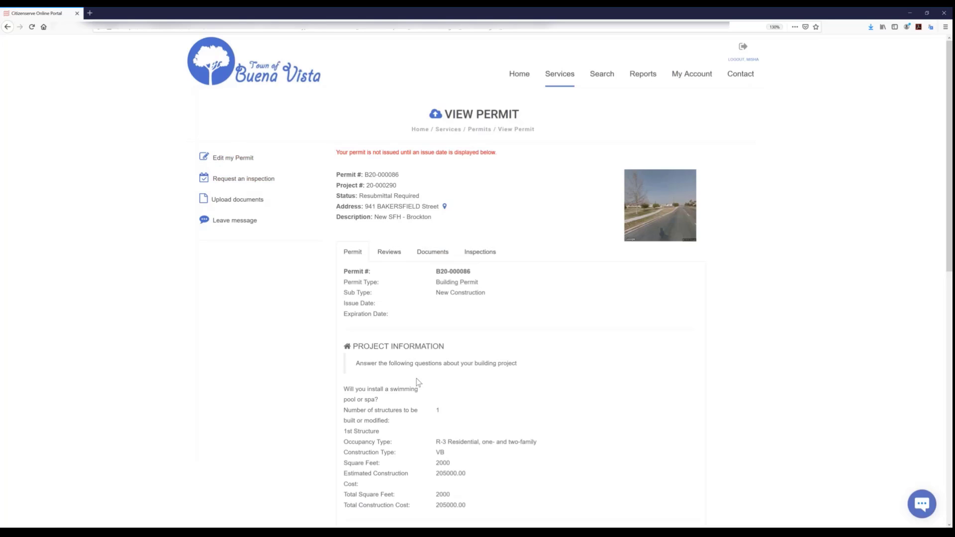
# - View the permit's reviews, read the comments on the Building Application Review marked Resubmittal Required, and view the permit's documents
pyautogui.click(401, 267)
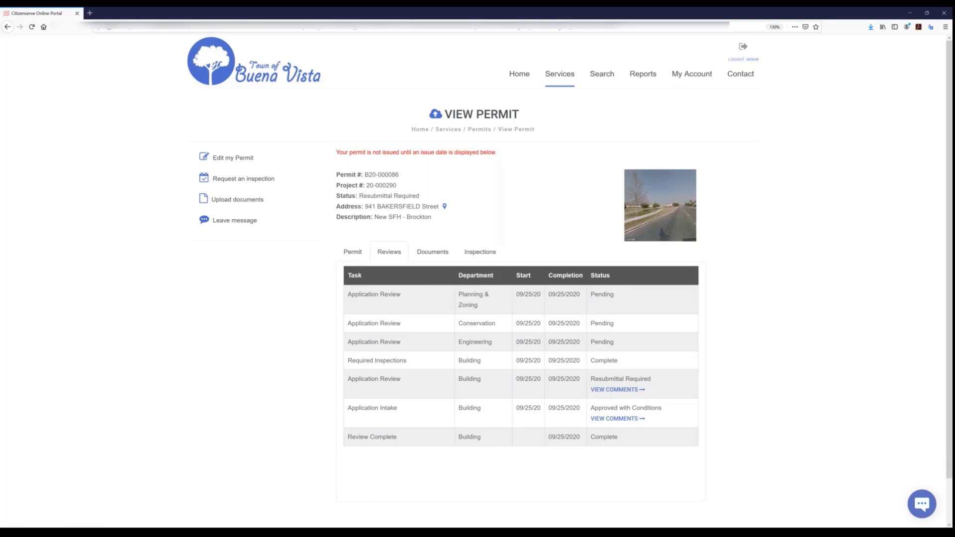
pyautogui.click(611, 390)
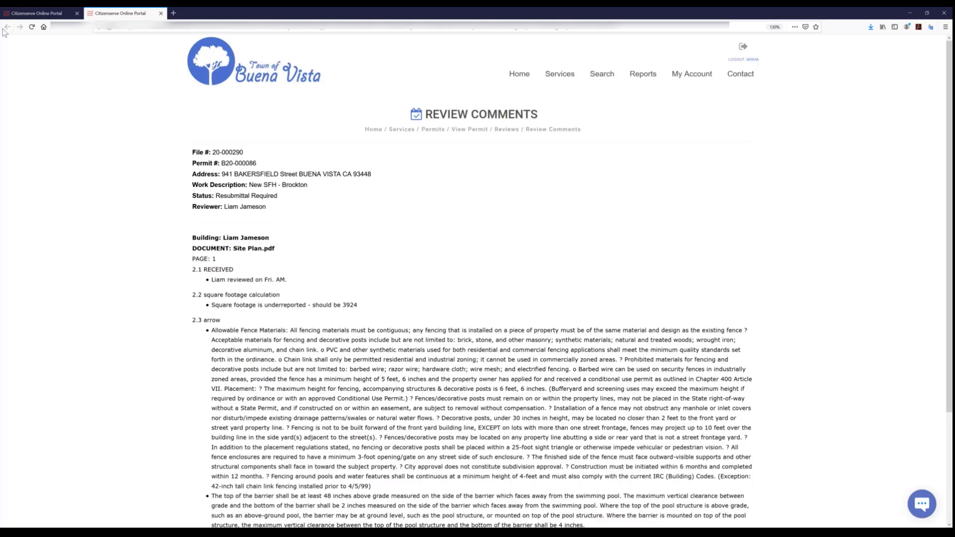
pyautogui.click(160, 14)
pyautogui.click(434, 253)
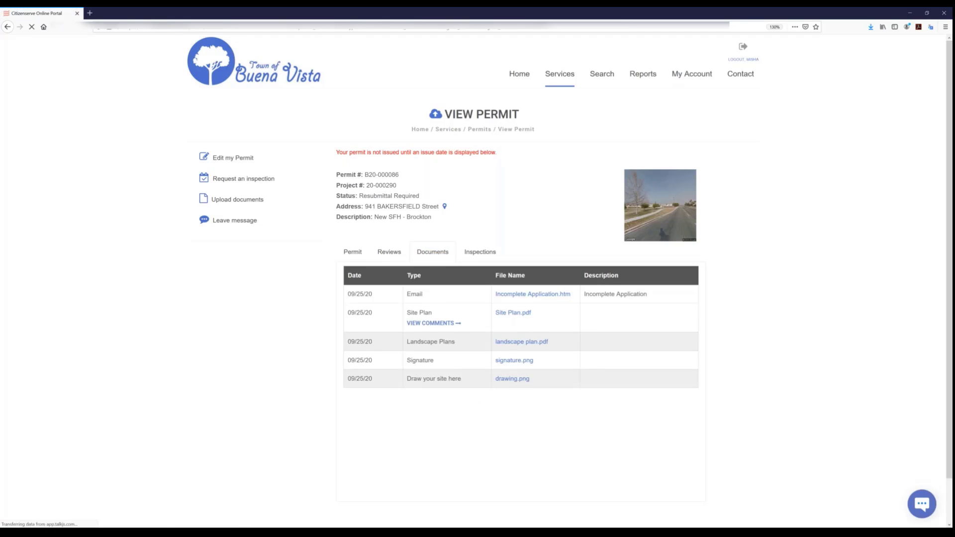
# - View the Site Plan's document comments, checking the drainfield, square footage calculation and all page 1 comments, and close the comments page
pyautogui.click(421, 324)
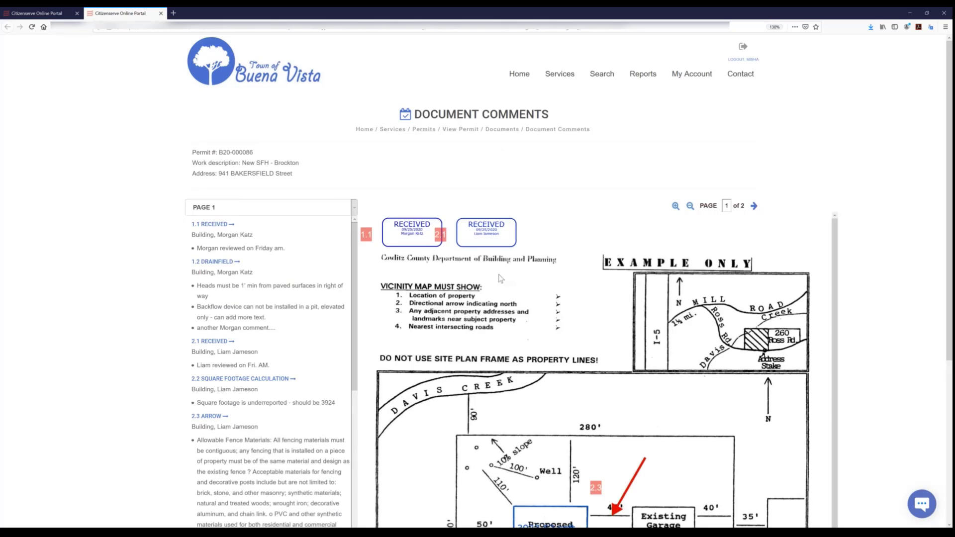
pyautogui.scroll(-3, 501, 281)
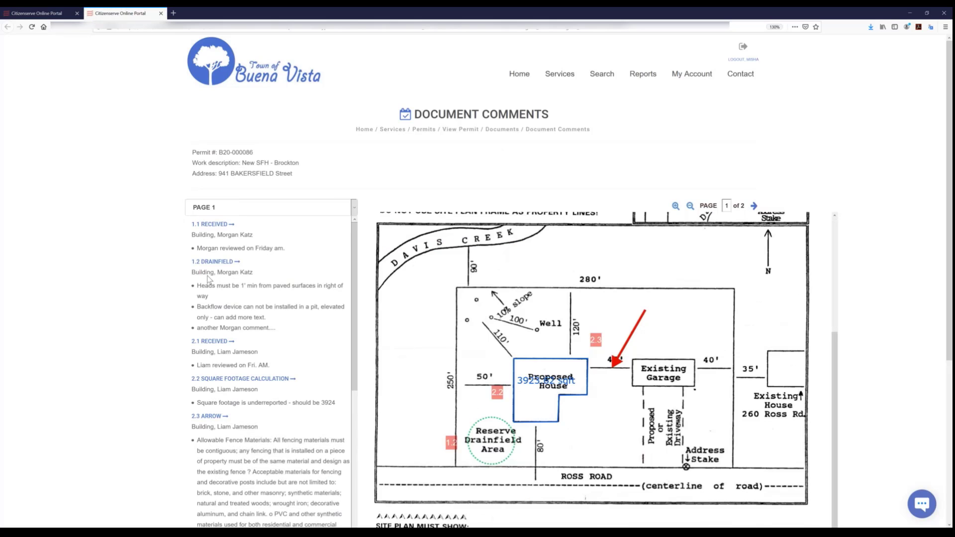
pyautogui.click(491, 438)
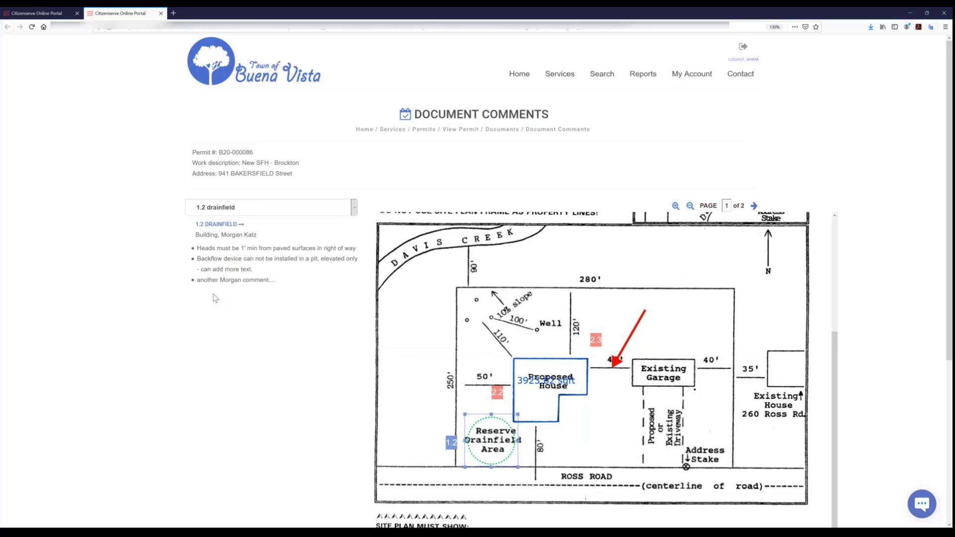
pyautogui.click(229, 209)
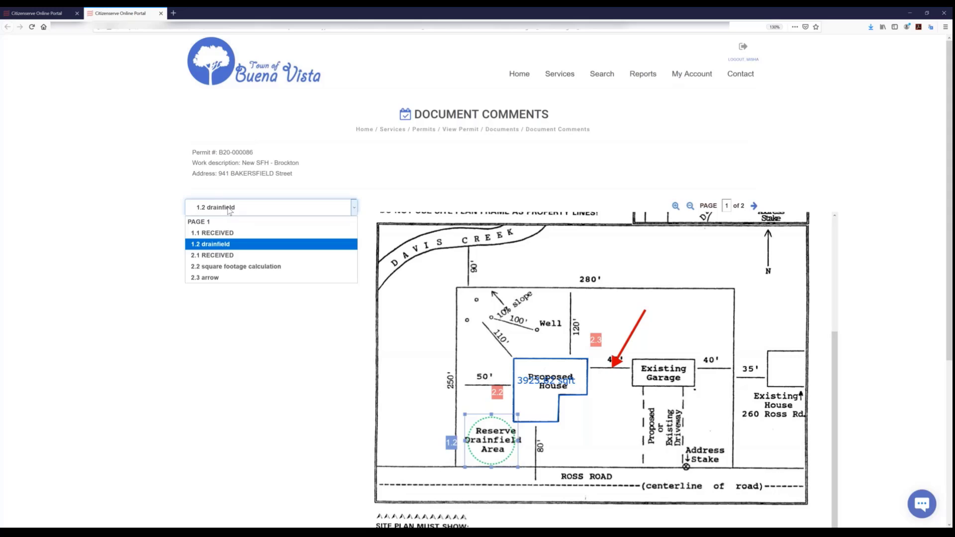
pyautogui.click(240, 267)
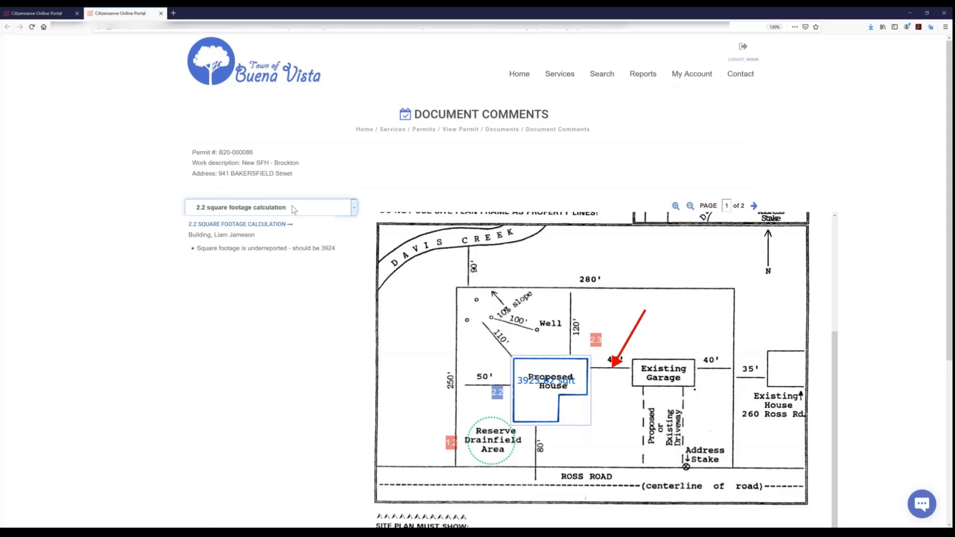
pyautogui.click(294, 209)
pyautogui.click(204, 219)
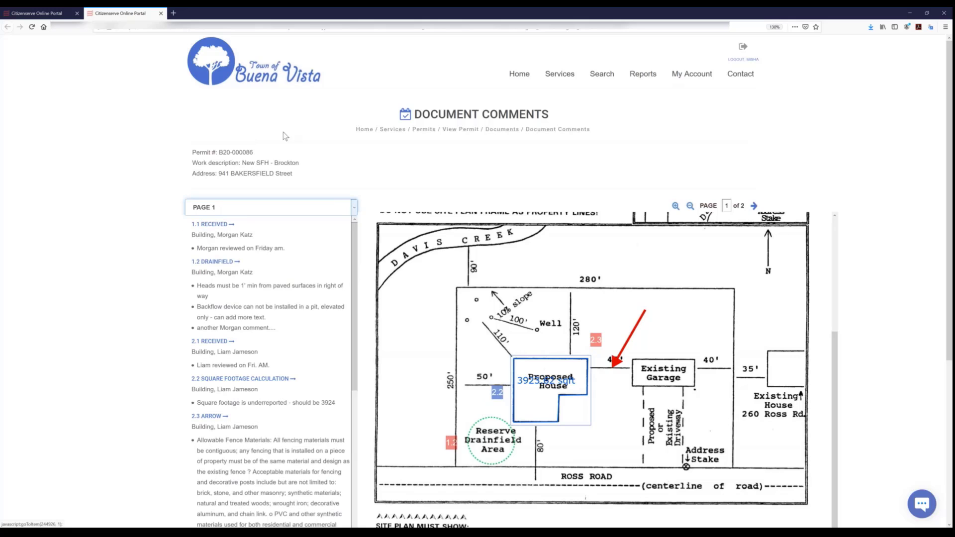
pyautogui.click(160, 14)
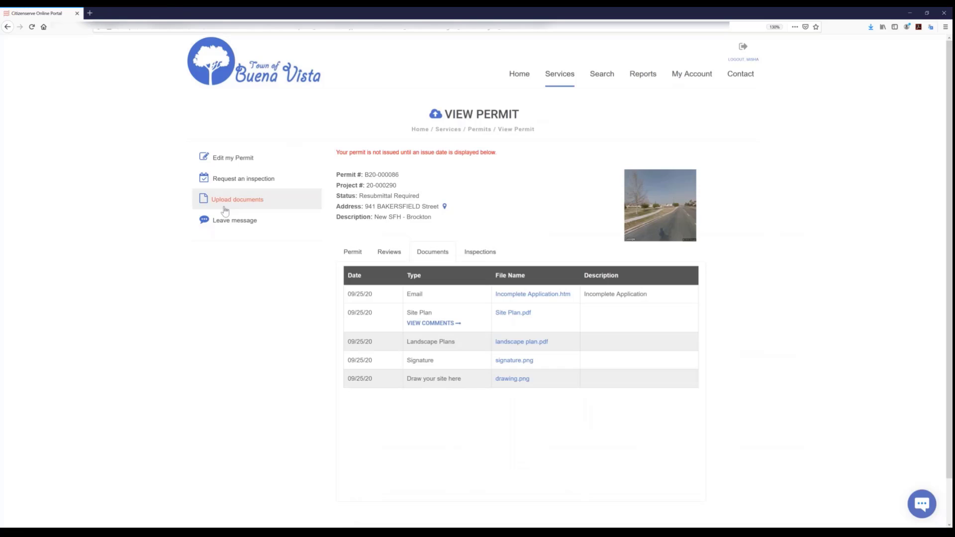
# - Open the New SFH - Brockton permit for editing and set the 1st structure's square feet to 3962
pyautogui.click(227, 162)
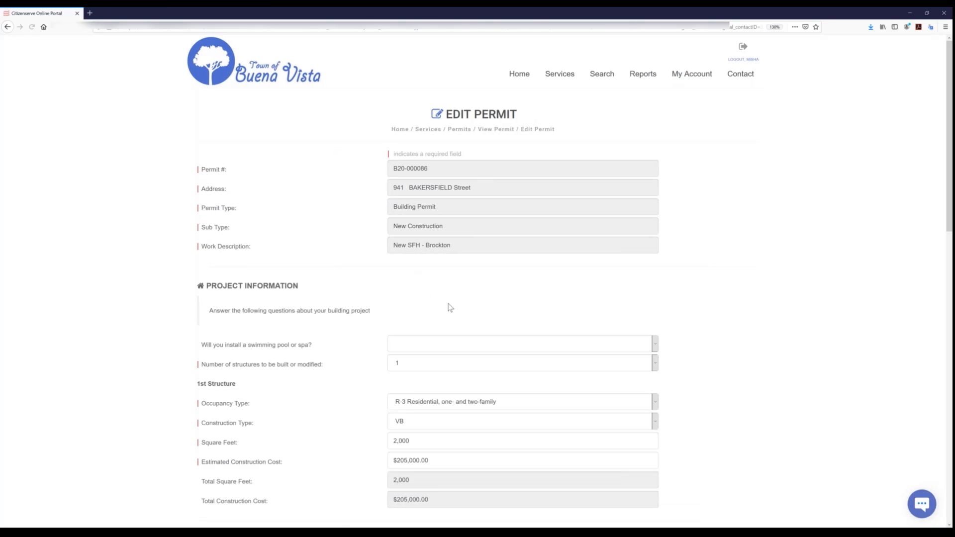
pyautogui.scroll(-3, 448, 305)
pyautogui.scroll(-1, 449, 307)
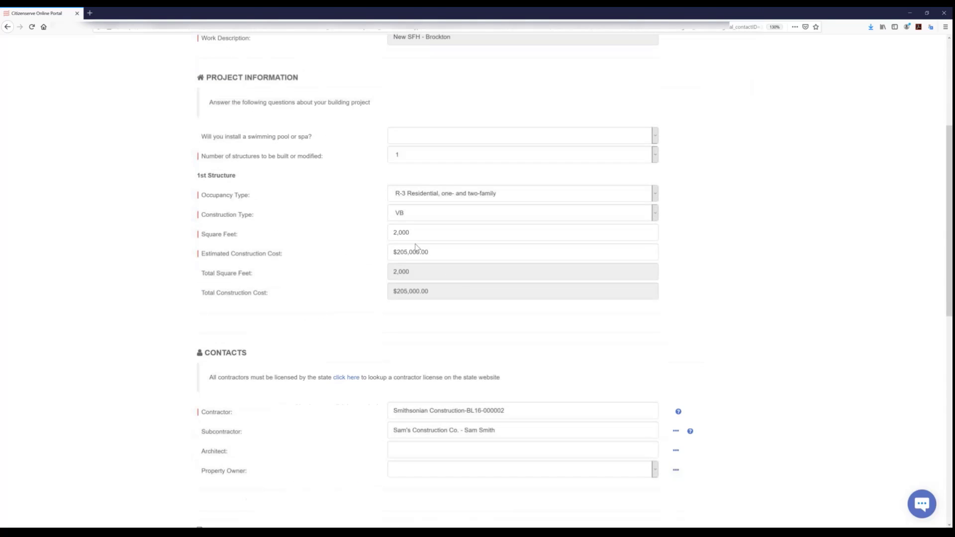
pyautogui.moveTo(415, 232); pyautogui.dragTo(322, 234)
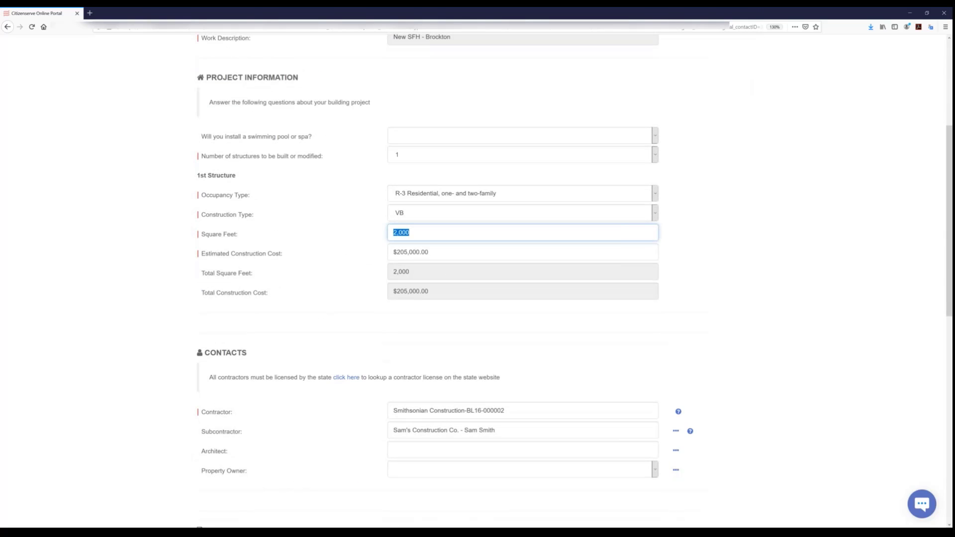
pyautogui.write('3962')
# - Delete Site Plan.pdf from the submittal documents and upload Site Plan -v2.pdf as the replacement site plan
pyautogui.scroll(-6, 447, 310)
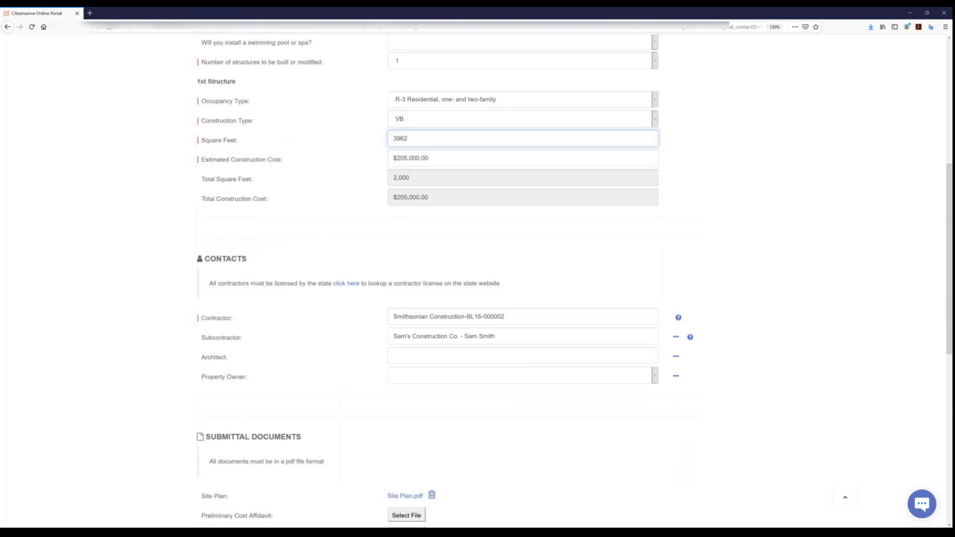
pyautogui.scroll(-2, 444, 306)
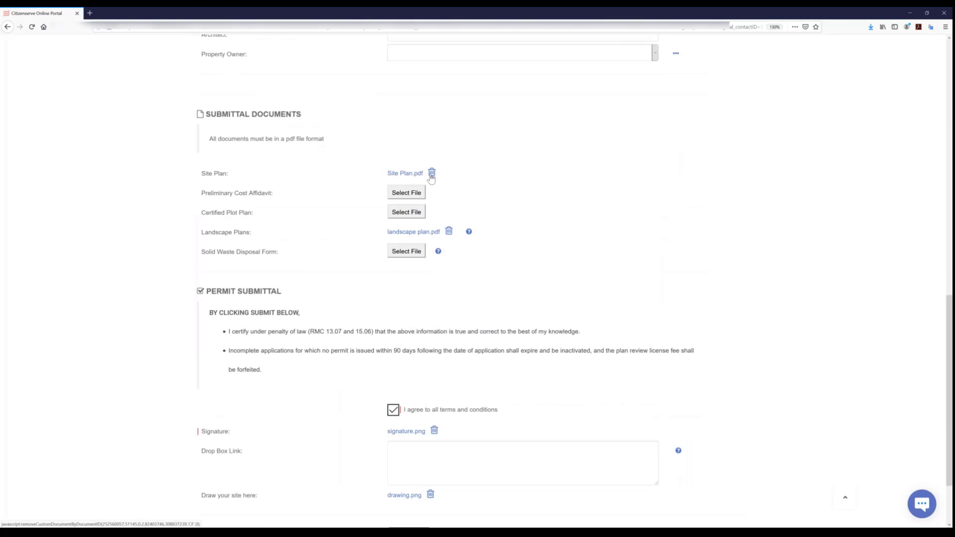
pyautogui.scroll(4, 432, 180)
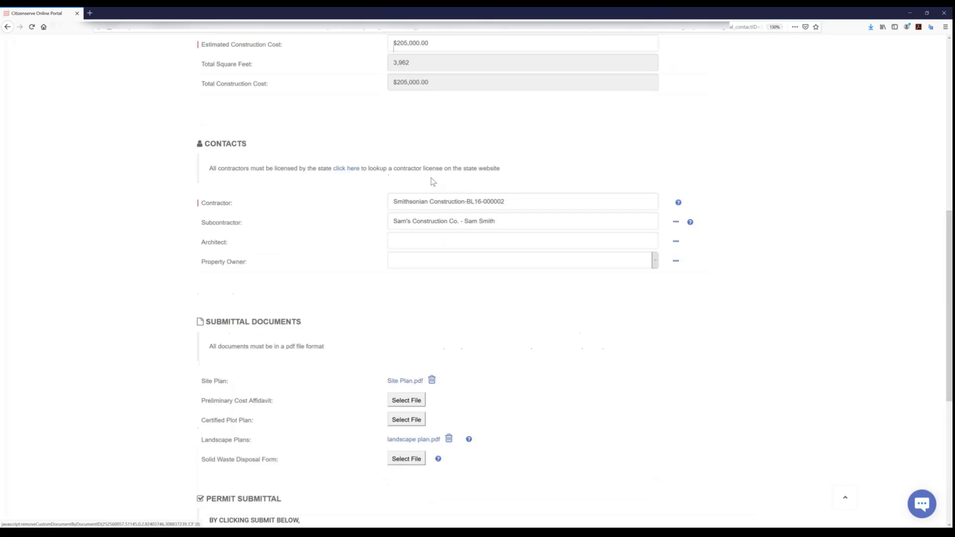
pyautogui.click(432, 382)
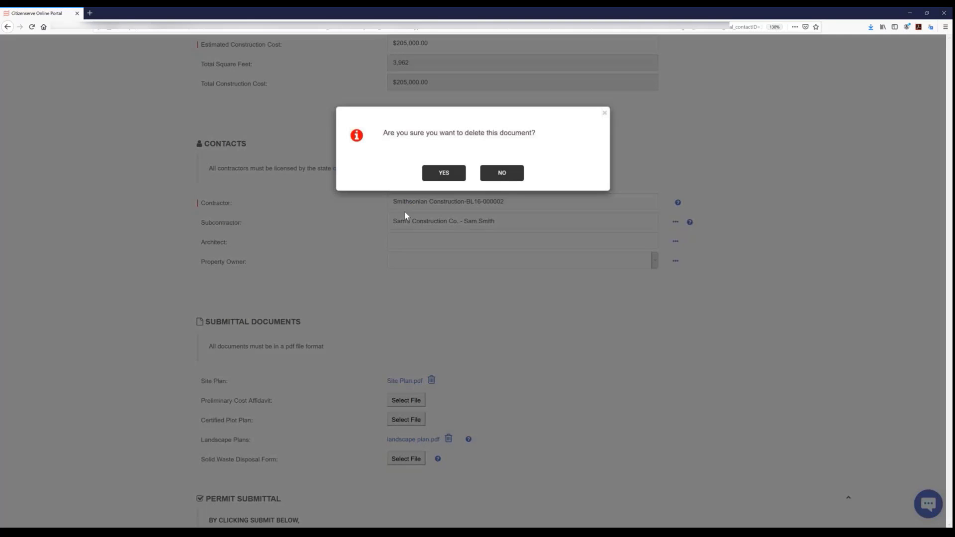
pyautogui.click(427, 175)
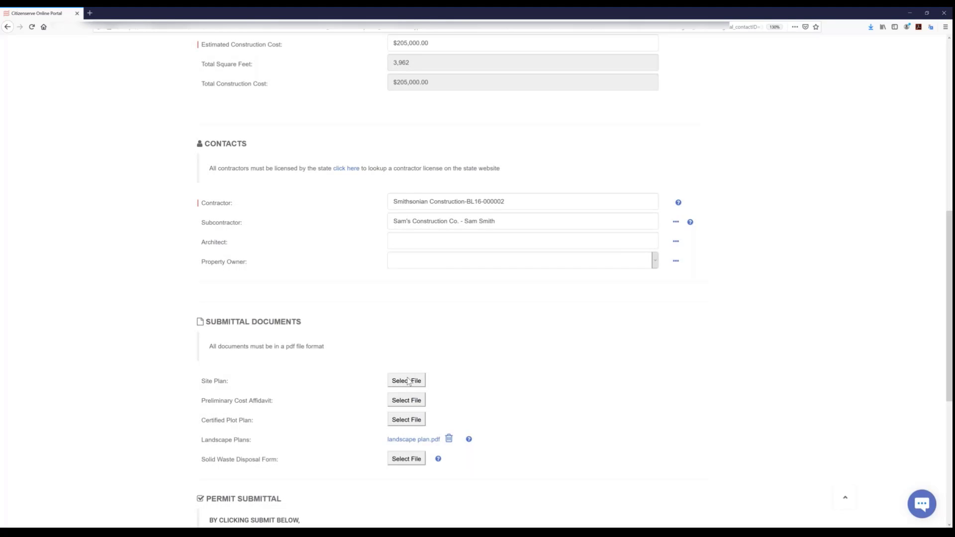
pyautogui.click(406, 380)
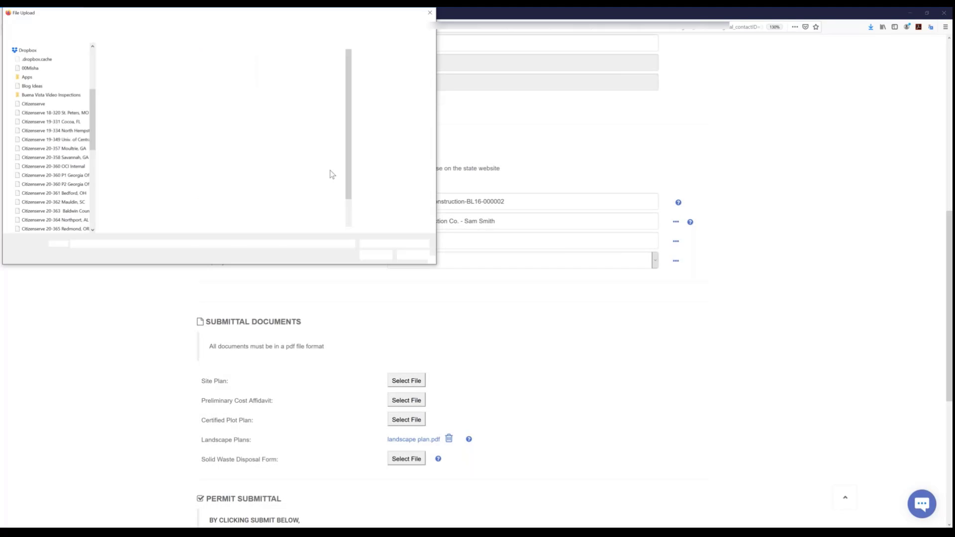
pyautogui.scroll(-1, 283, 194)
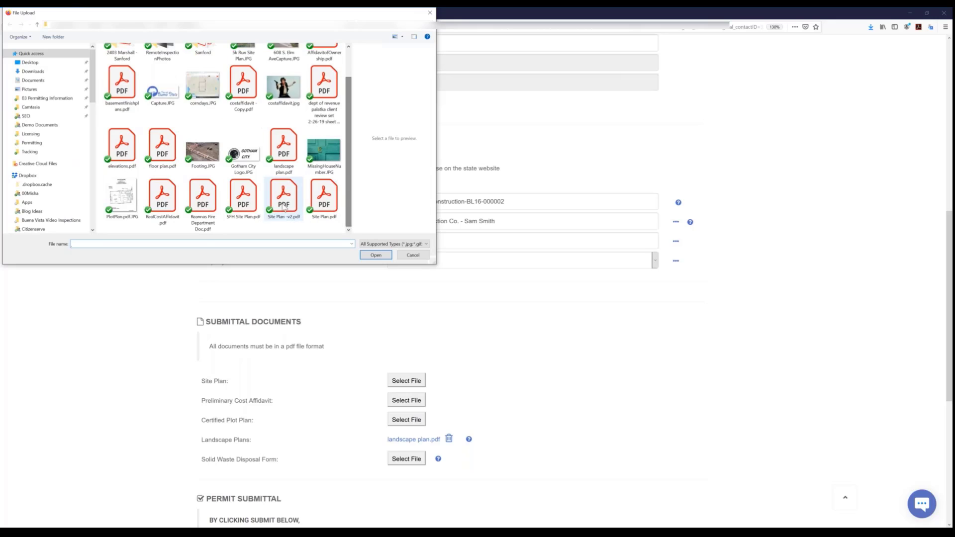
pyautogui.click(284, 196)
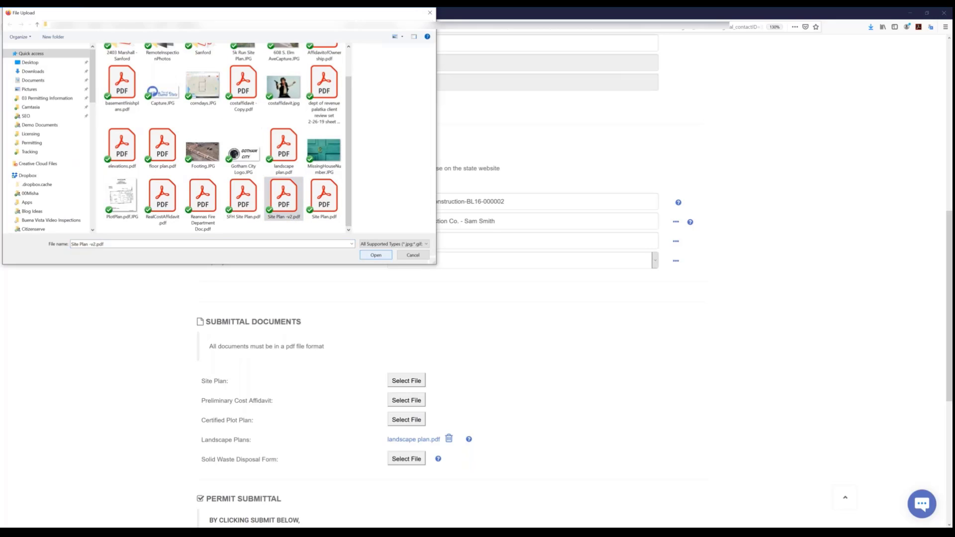
pyautogui.click(375, 255)
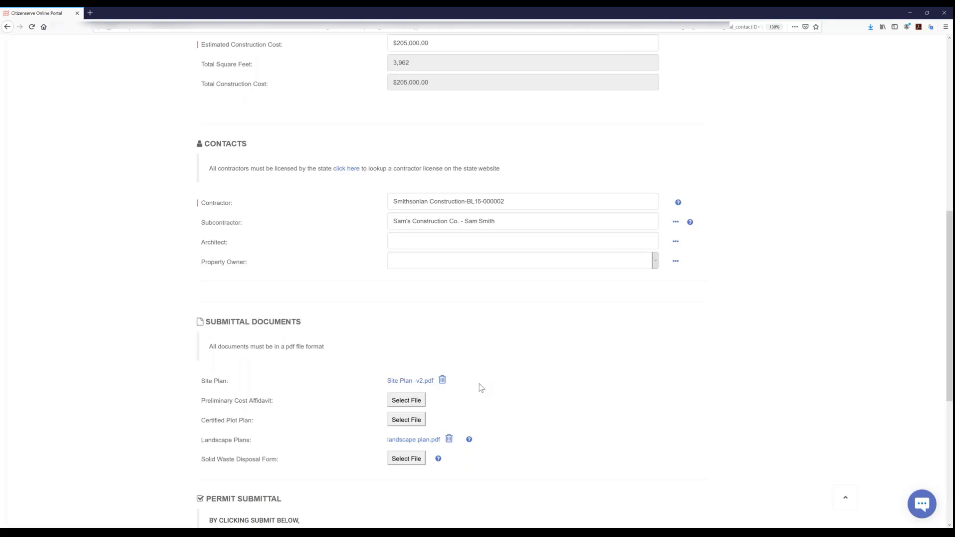
# - Try to delete the signature.png document from the permit submittal section
pyautogui.scroll(-3, 481, 387)
pyautogui.scroll(-3, 482, 386)
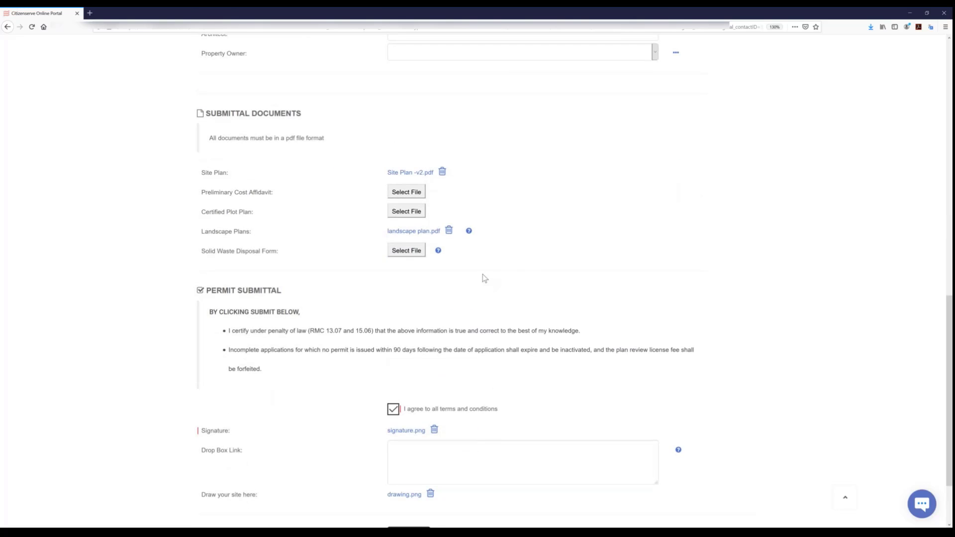
pyautogui.scroll(-3, 382, 322)
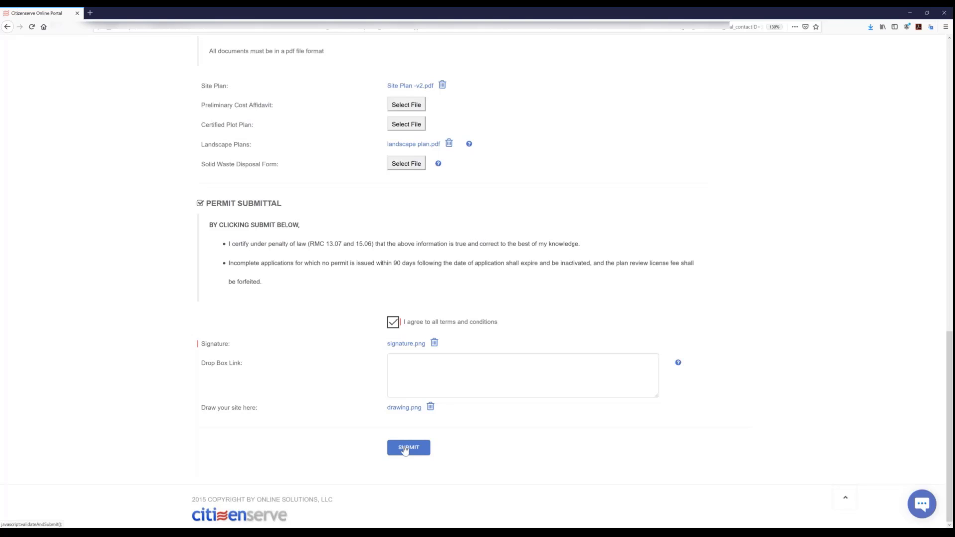
pyautogui.click(435, 344)
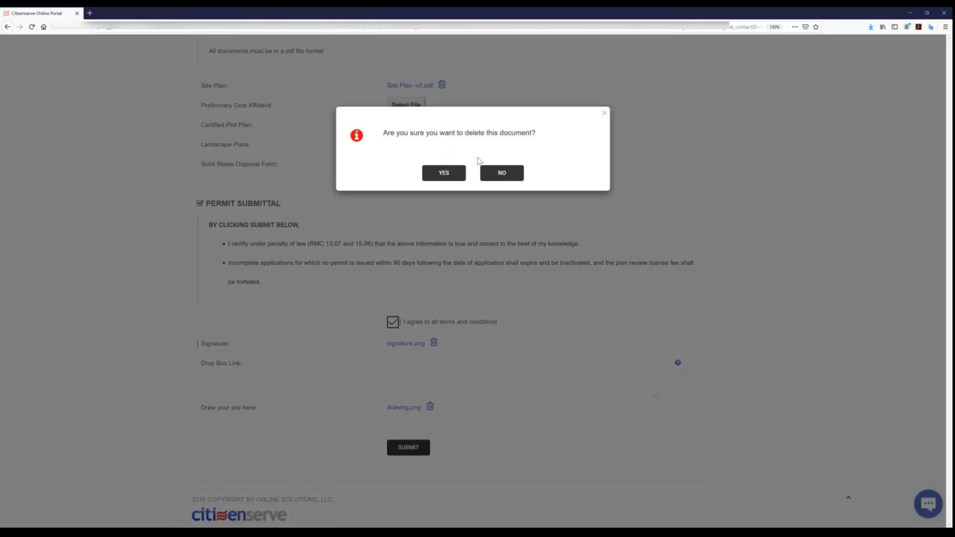
pyautogui.click(443, 173)
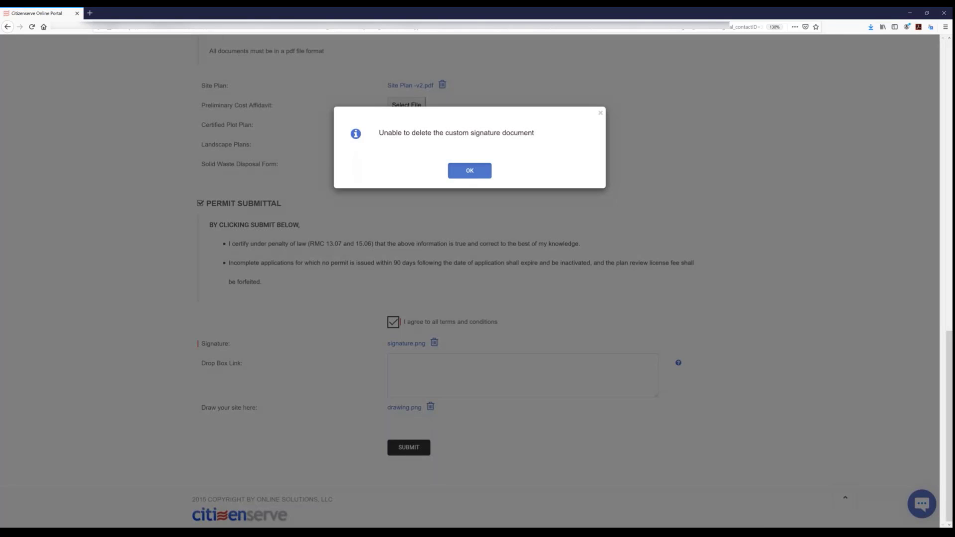
pyautogui.click(464, 173)
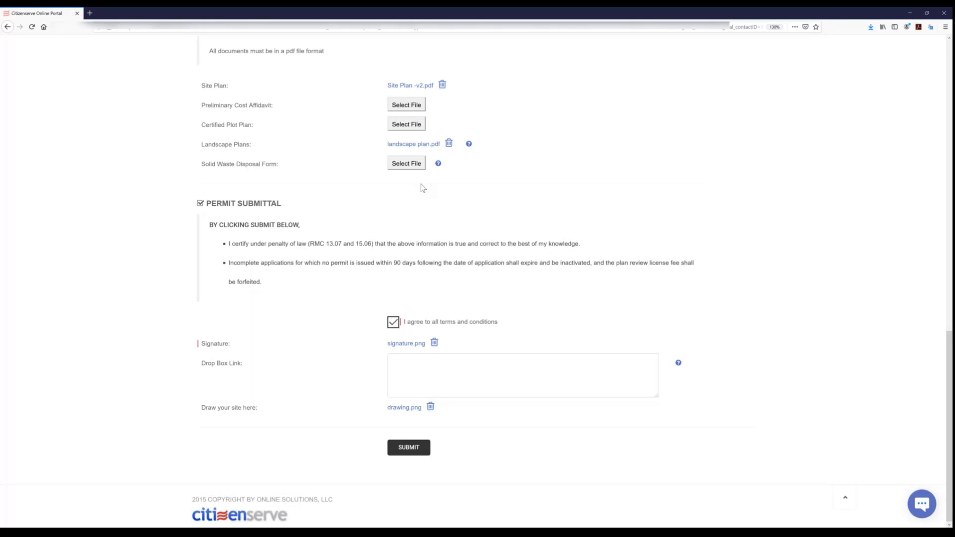
pyautogui.click(434, 343)
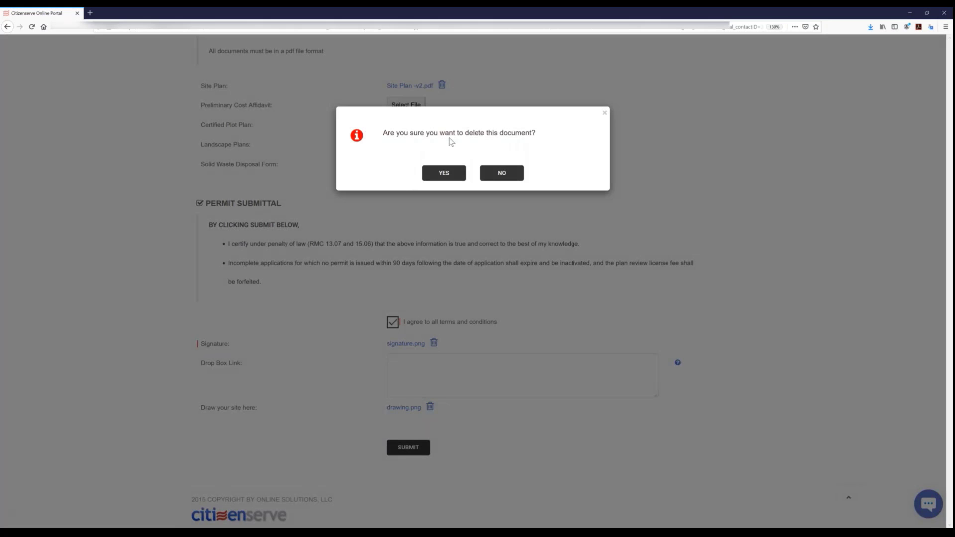
pyautogui.click(440, 175)
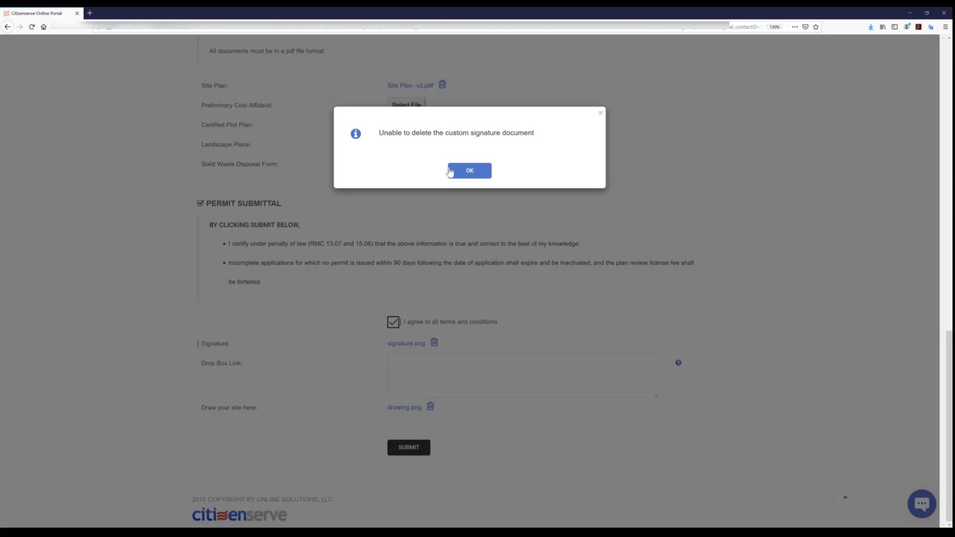
pyautogui.click(599, 114)
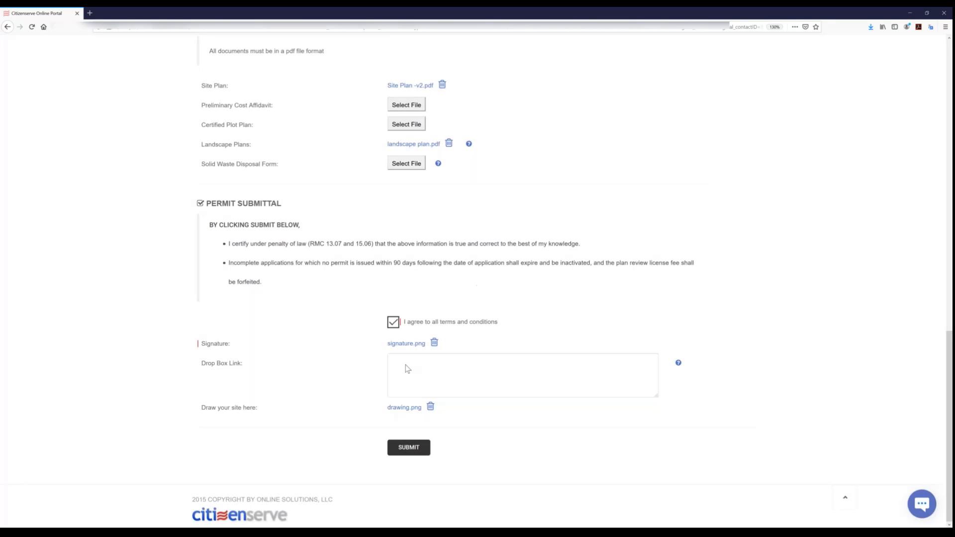
# - Submit the edited permit application and return to the permit view
pyautogui.click(409, 448)
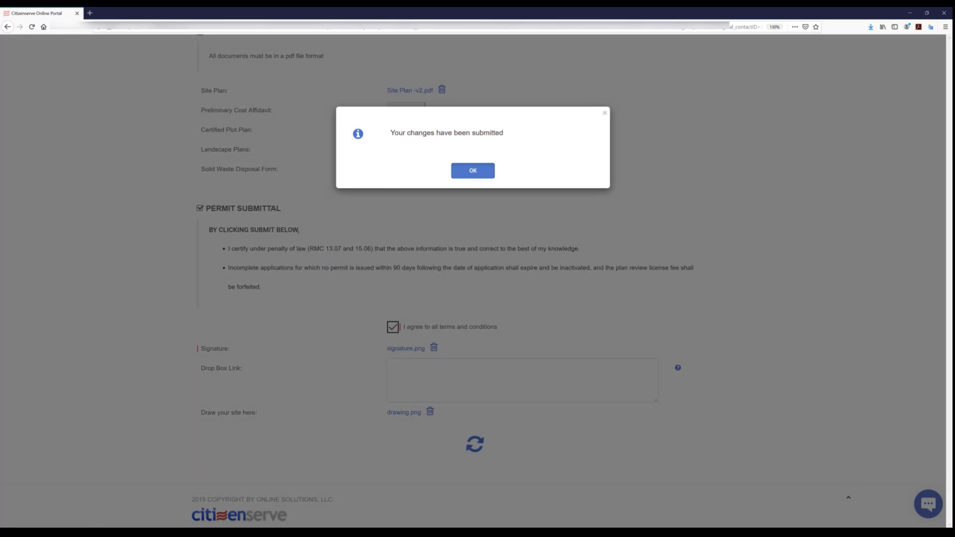
pyautogui.click(461, 168)
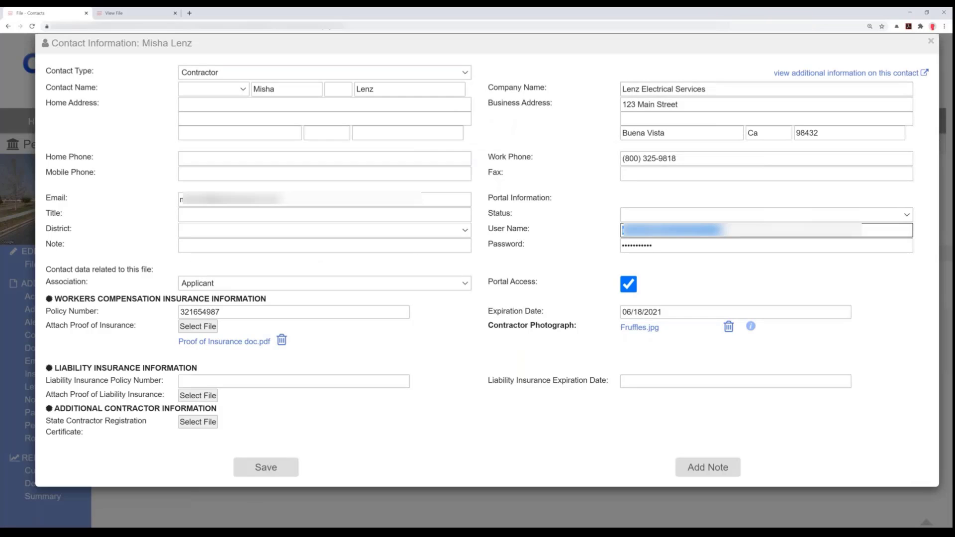
# - On the staff side, leave the contact record, open the Online Modification task for New SFH - Brockton and read its comments on the applicant's changes
pyautogui.click(930, 42)
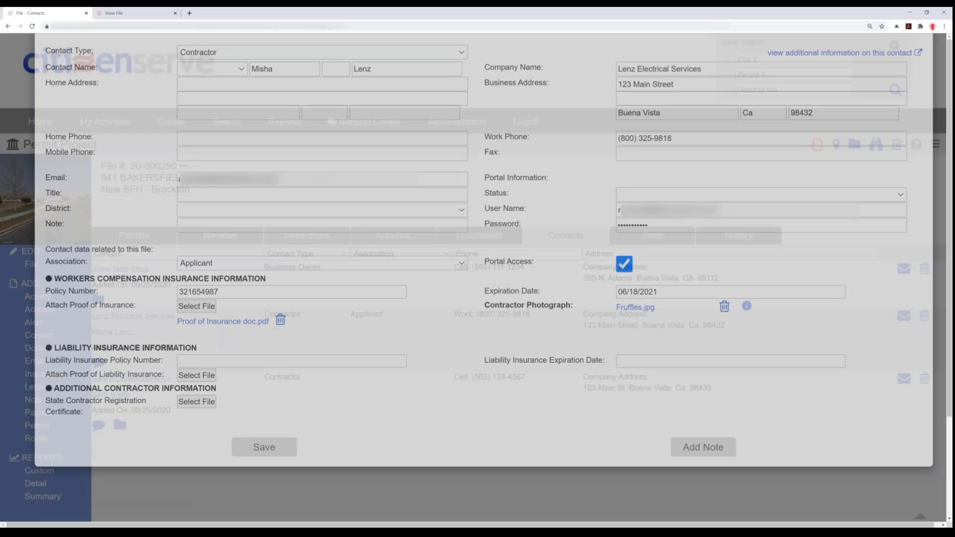
pyautogui.click(38, 122)
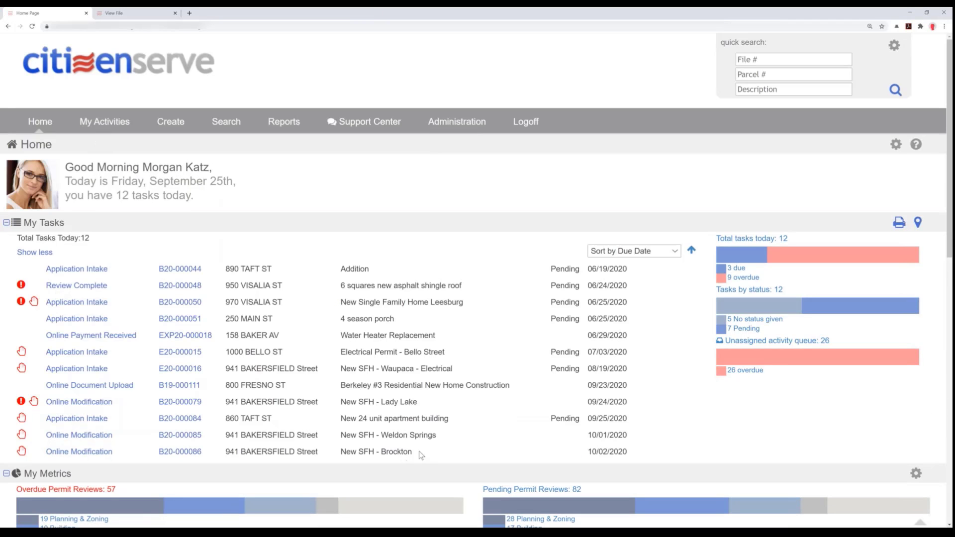
pyautogui.moveTo(419, 452); pyautogui.dragTo(98, 462)
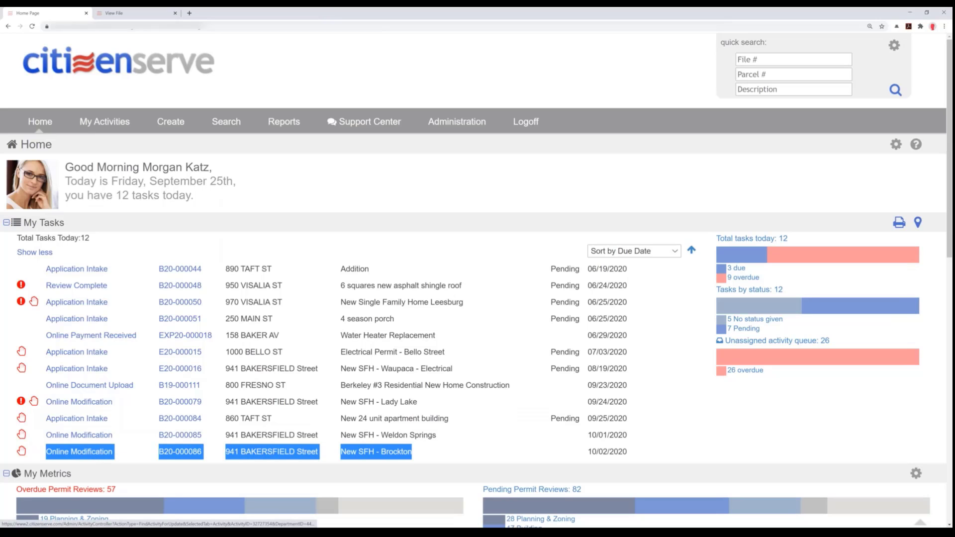
pyautogui.click(95, 453)
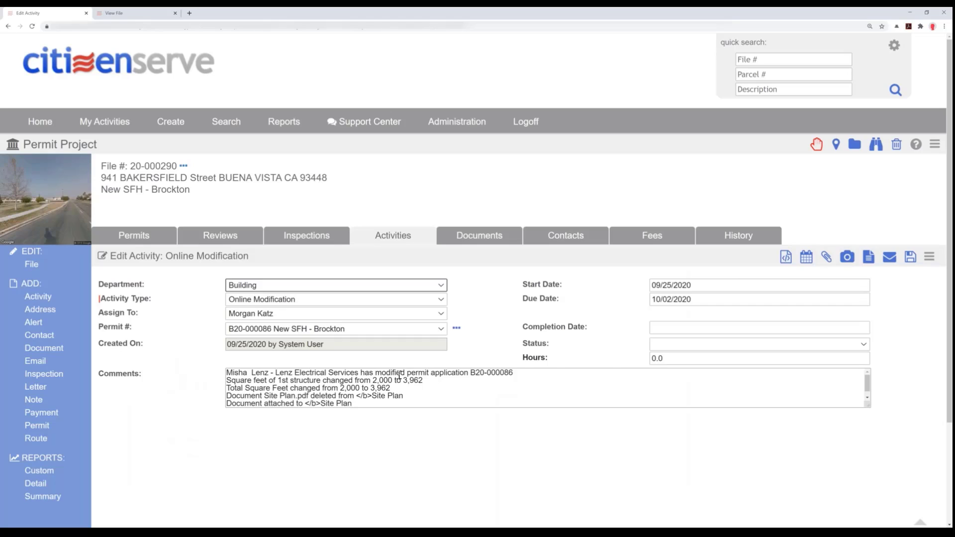
pyautogui.click(430, 373)
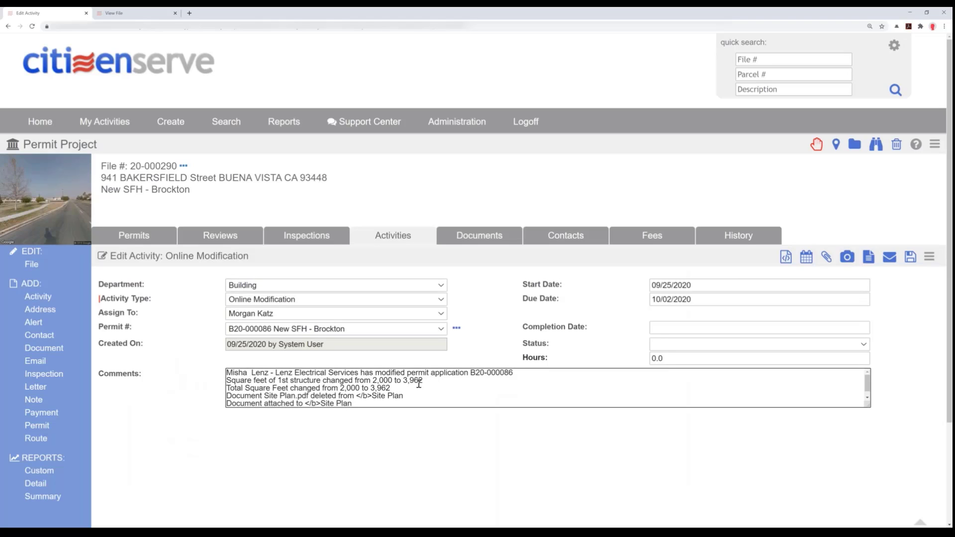
pyautogui.moveTo(429, 382); pyautogui.dragTo(375, 394)
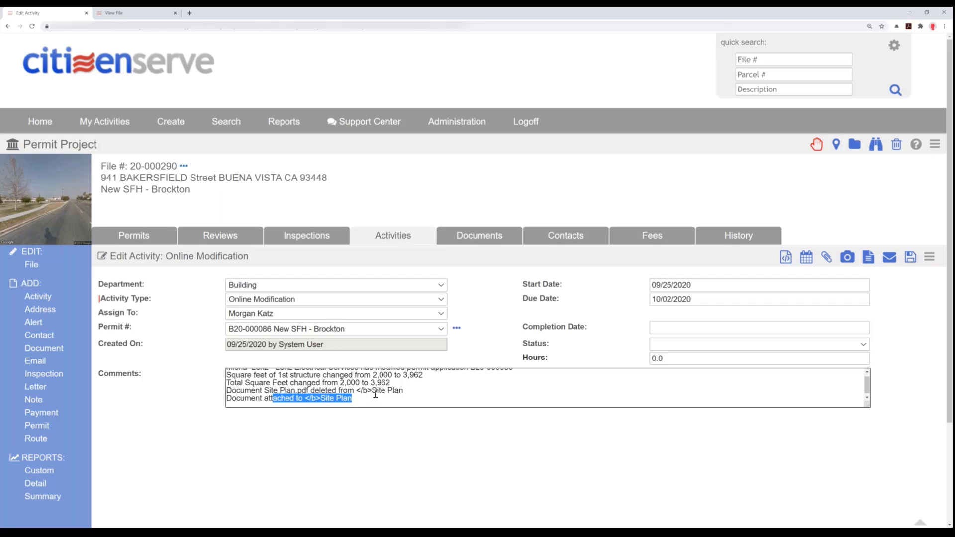
# - Set the Online Modification activity's completion date to 09/25/2020 and its status to Complete
pyautogui.click(656, 328)
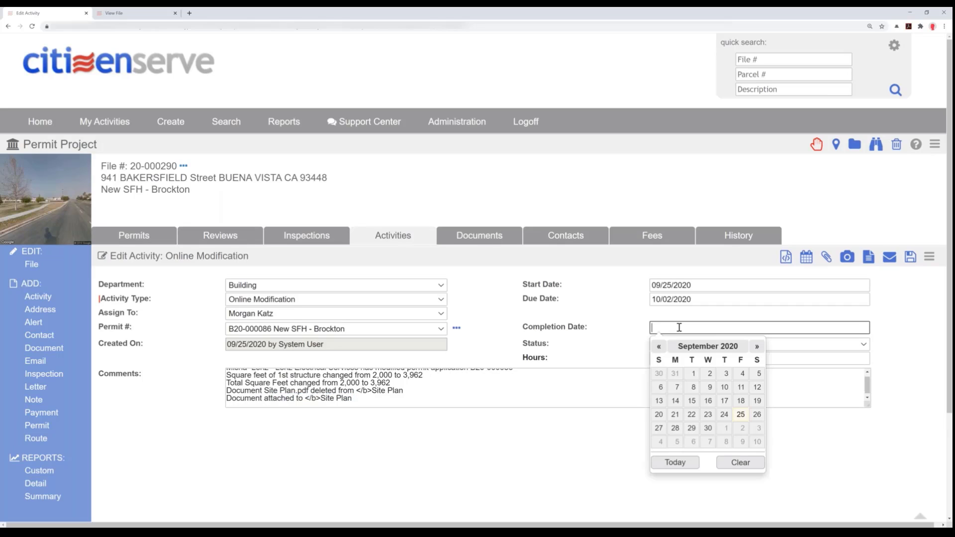
pyautogui.click(743, 418)
pyautogui.click(685, 345)
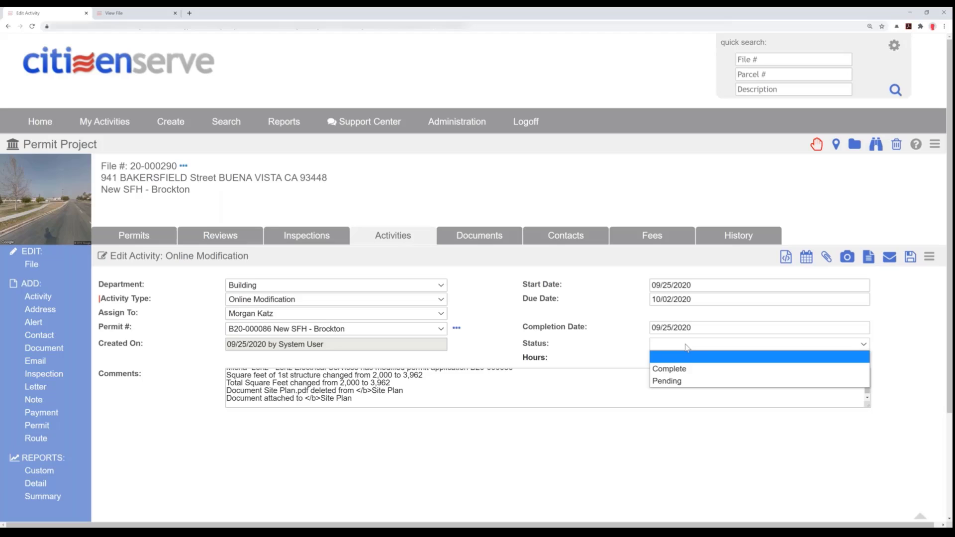
pyautogui.click(671, 369)
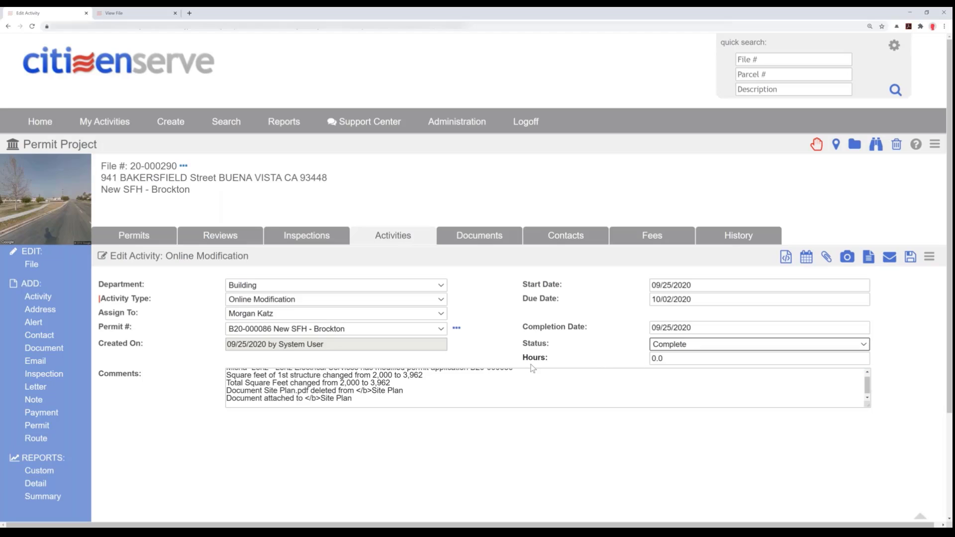
# - Open the New SFH - Brockton permit linked to the activity and set its status to Under Review
pyautogui.click(457, 330)
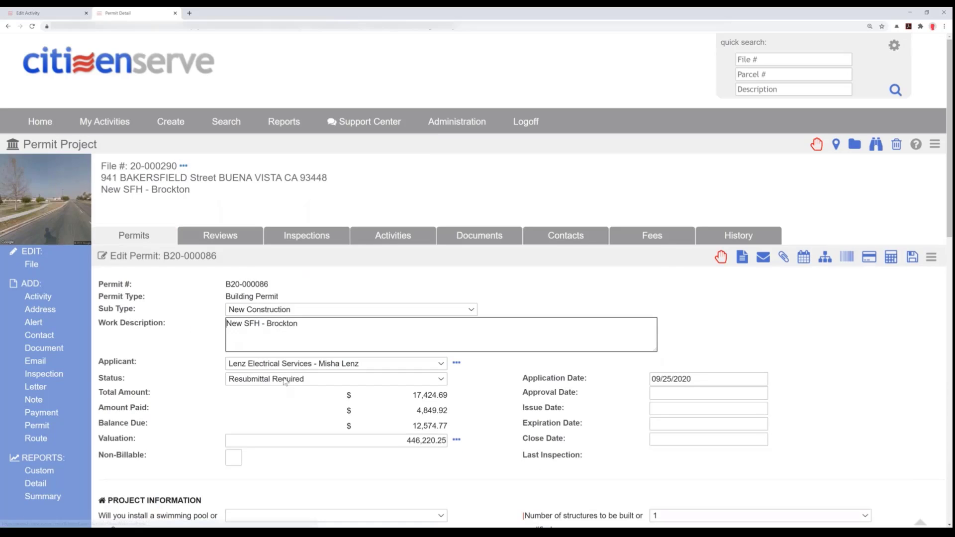
pyautogui.click(244, 379)
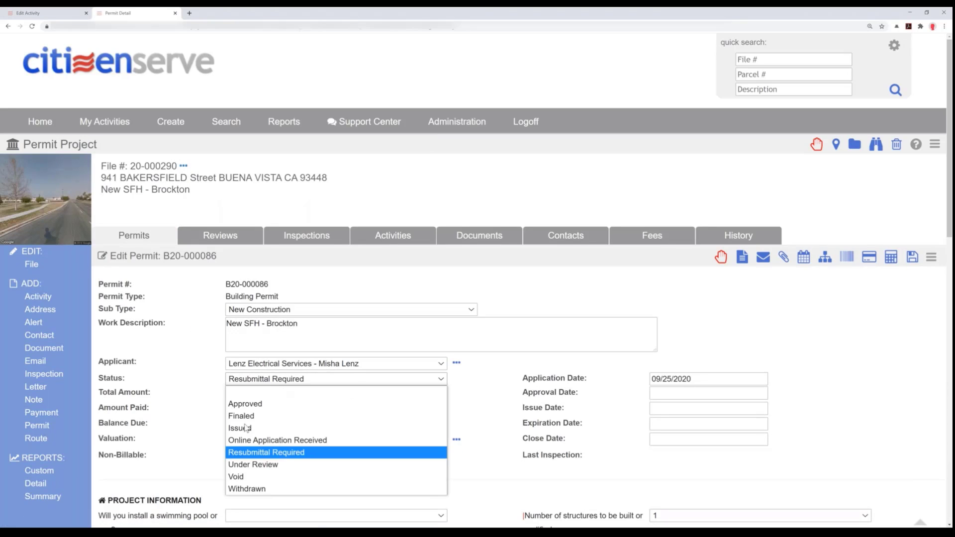
pyautogui.click(256, 465)
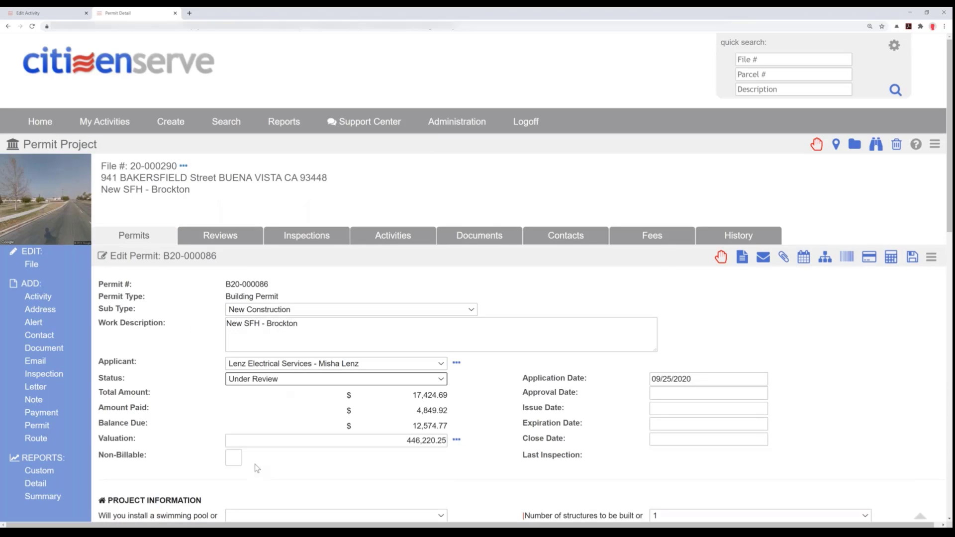
# - Add a Building Permit New Construction Review route, excluding Application Intake and the Engineering, Conservation and Planning & Zoning reviews
pyautogui.click(38, 440)
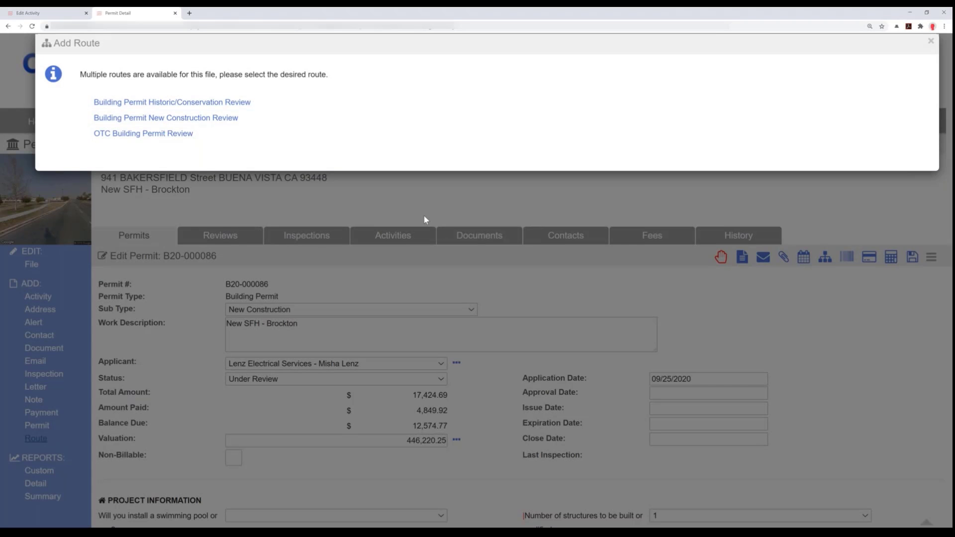
pyautogui.click(164, 123)
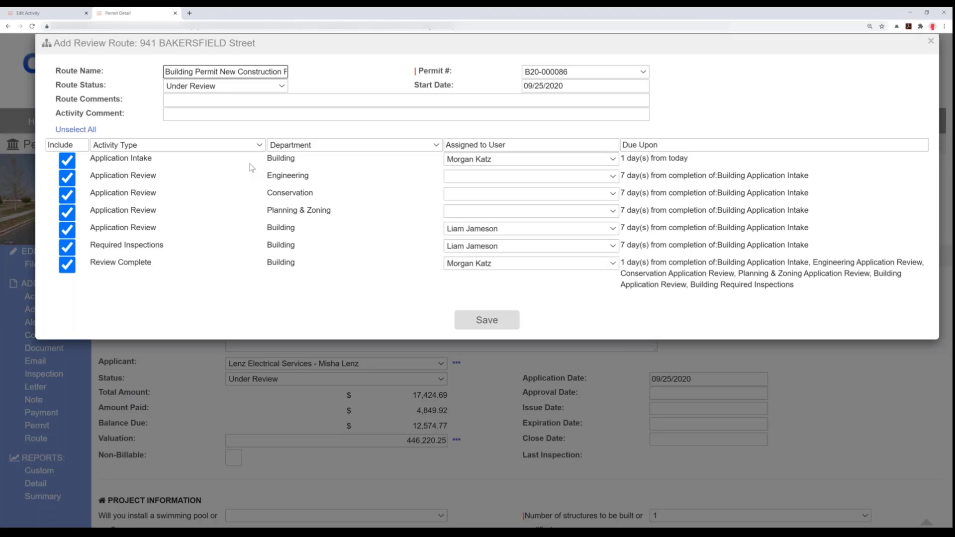
pyautogui.click(69, 161)
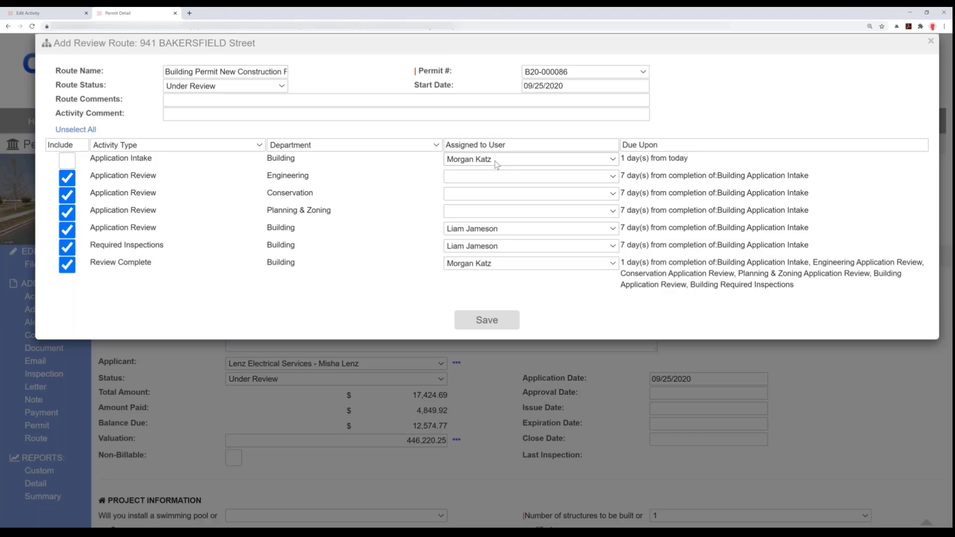
pyautogui.click(68, 178)
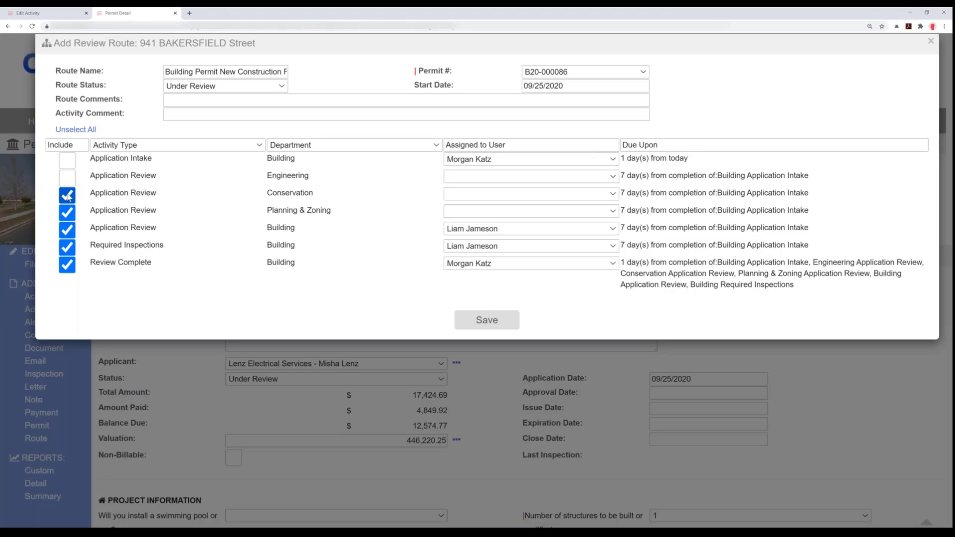
pyautogui.click(68, 196)
pyautogui.click(68, 213)
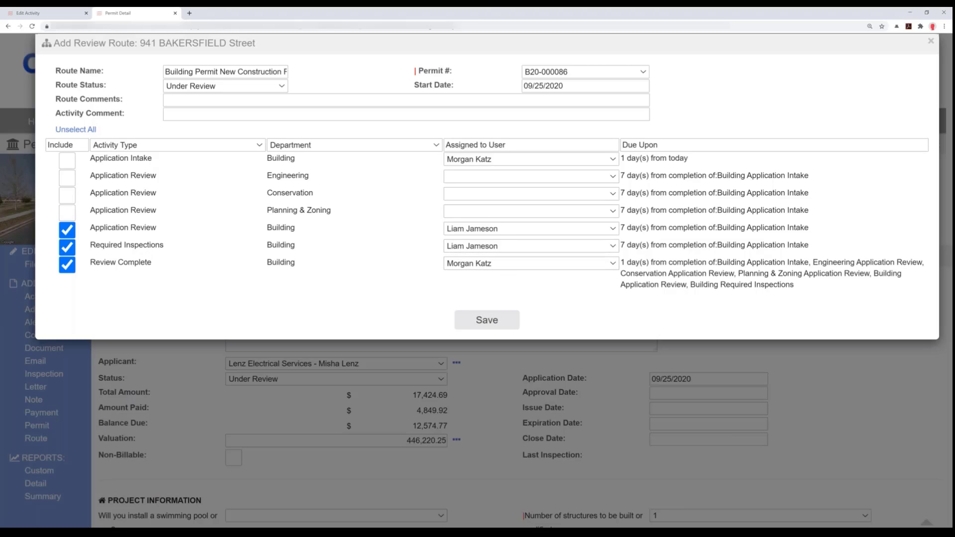
pyautogui.click(487, 320)
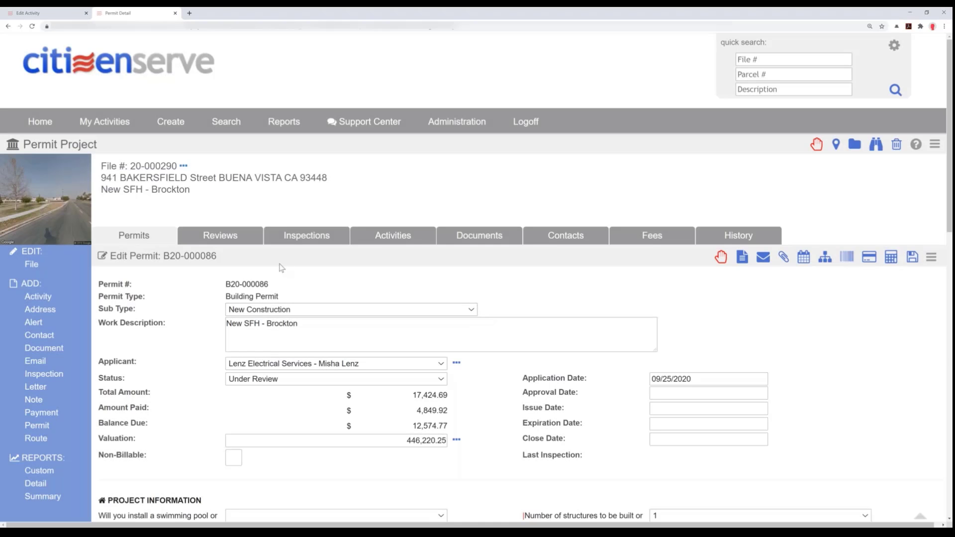
# - Save the permit and look over the activities in its original and newly added review routes
pyautogui.click(913, 257)
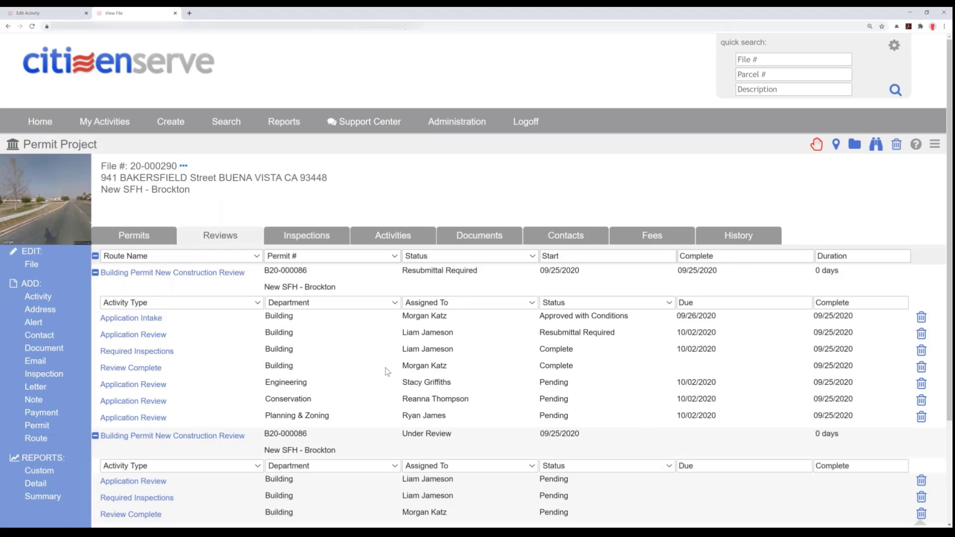
pyautogui.scroll(-1, 387, 371)
pyautogui.scroll(-3, 387, 372)
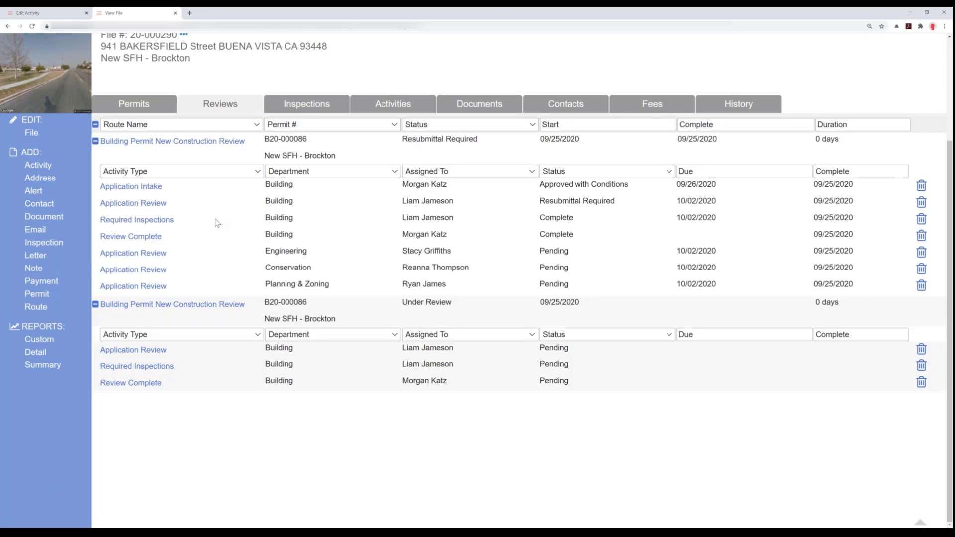
pyautogui.click(47, 14)
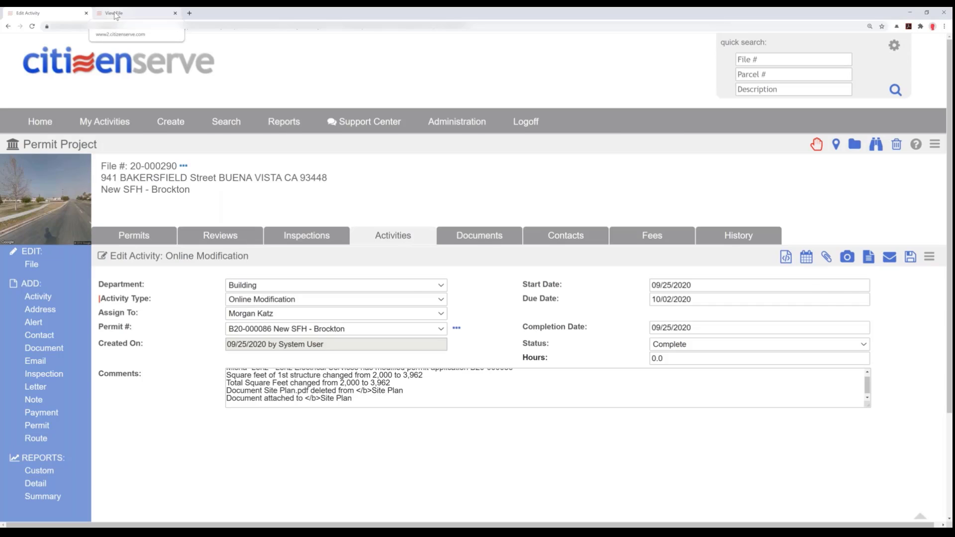
pyautogui.click(115, 13)
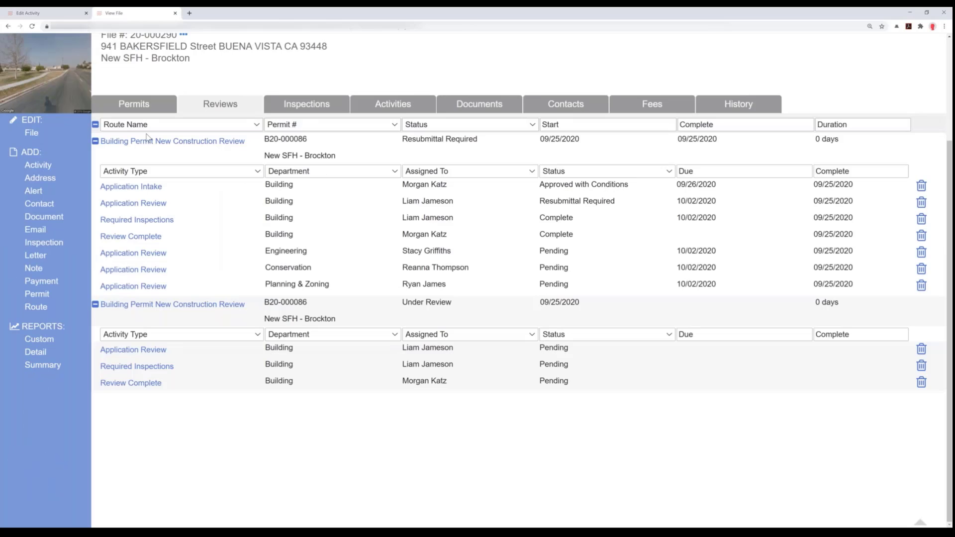
# - Reopen the New SFH - Brockton permit from the file's permit list, set its status to Approved and save it
pyautogui.click(131, 114)
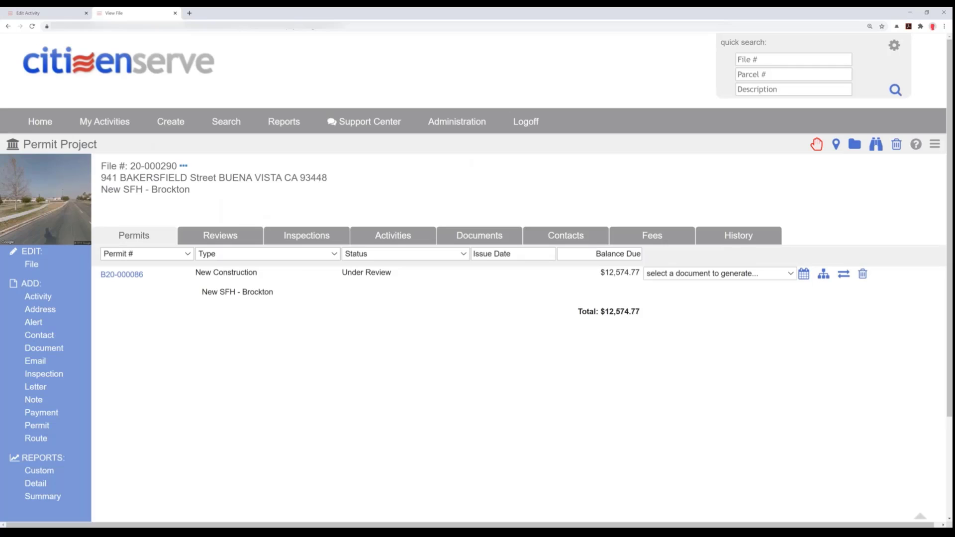
pyautogui.click(128, 275)
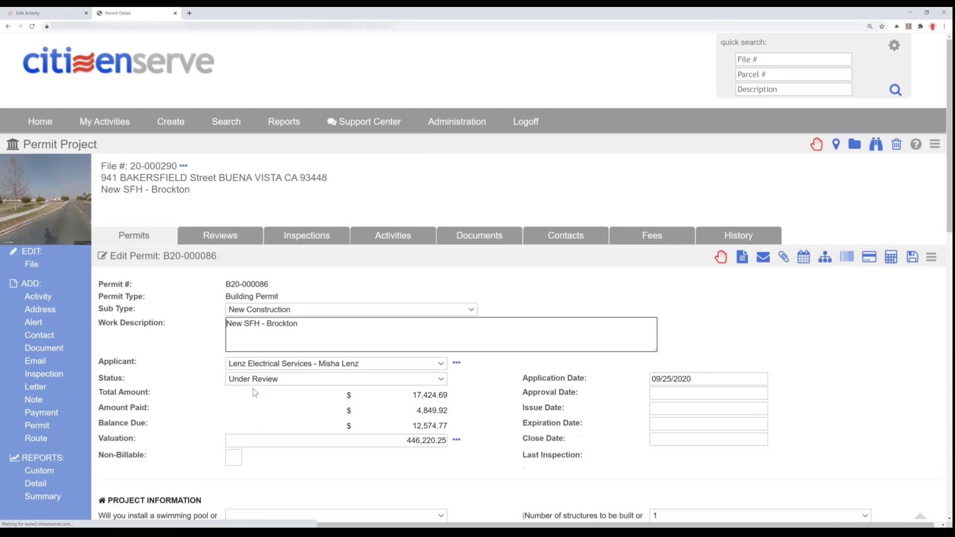
pyautogui.click(277, 381)
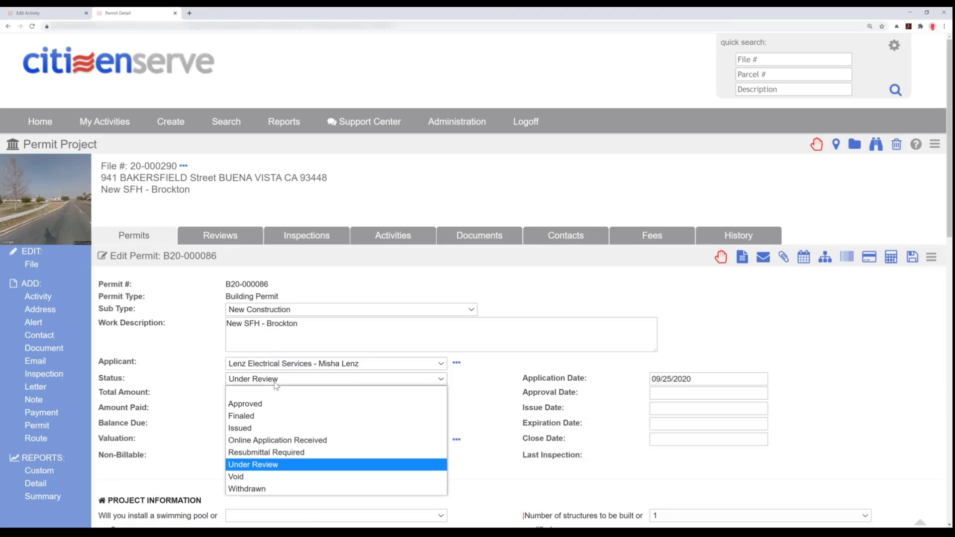
pyautogui.click(264, 407)
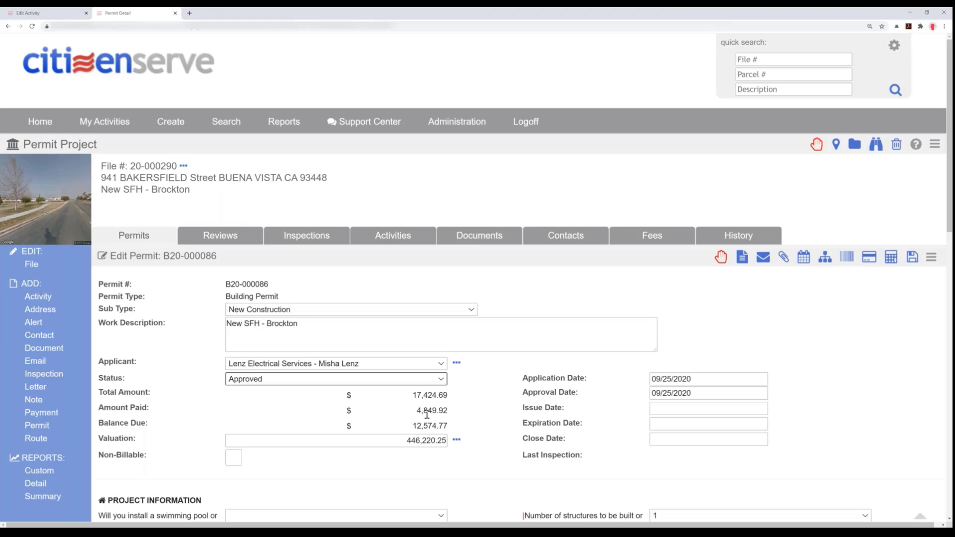
pyautogui.scroll(-2, 425, 418)
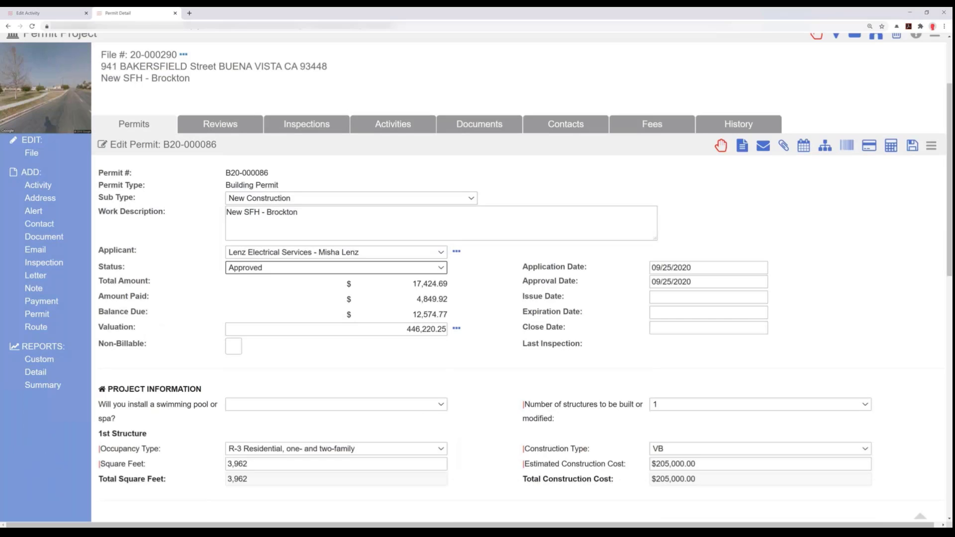
pyautogui.scroll(-2, 263, 357)
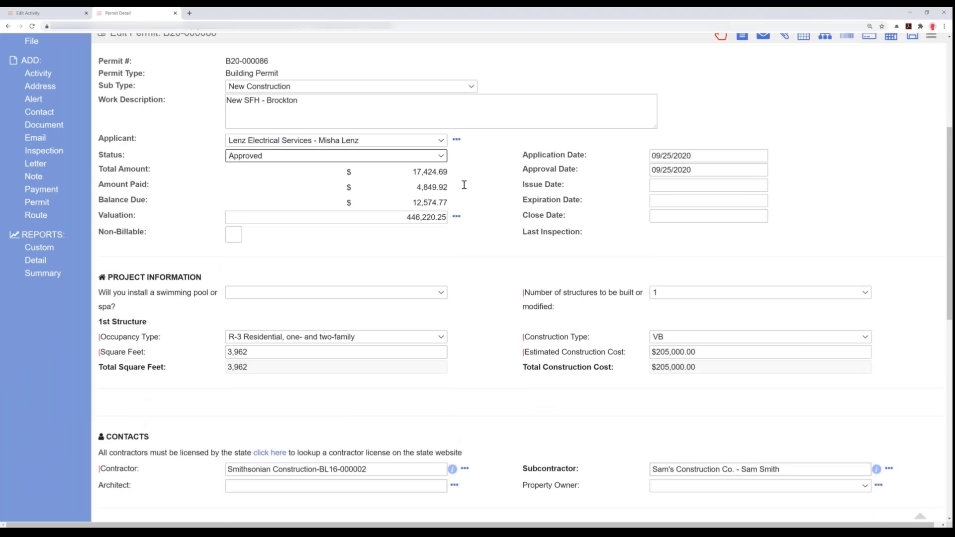
pyautogui.scroll(1, 475, 220)
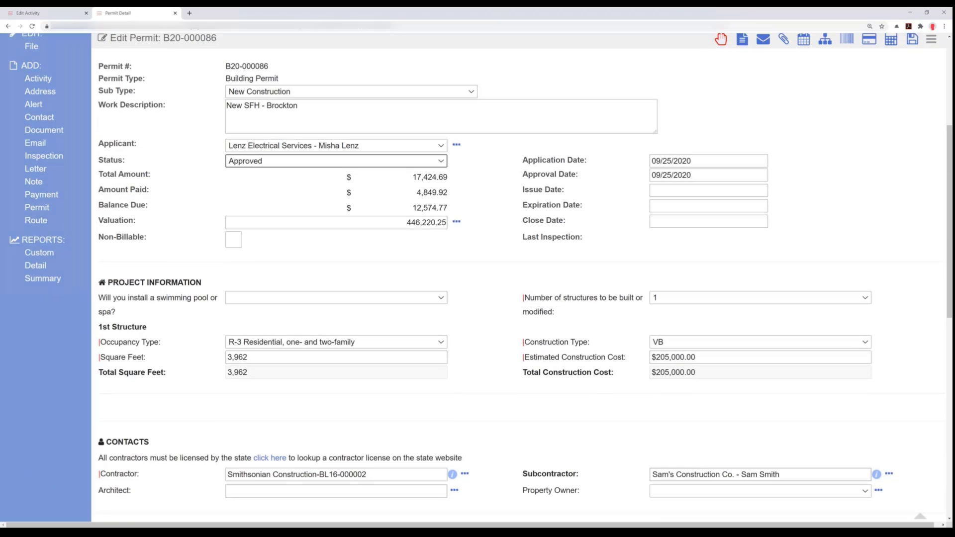
pyautogui.scroll(1, 522, 277)
pyautogui.click(912, 72)
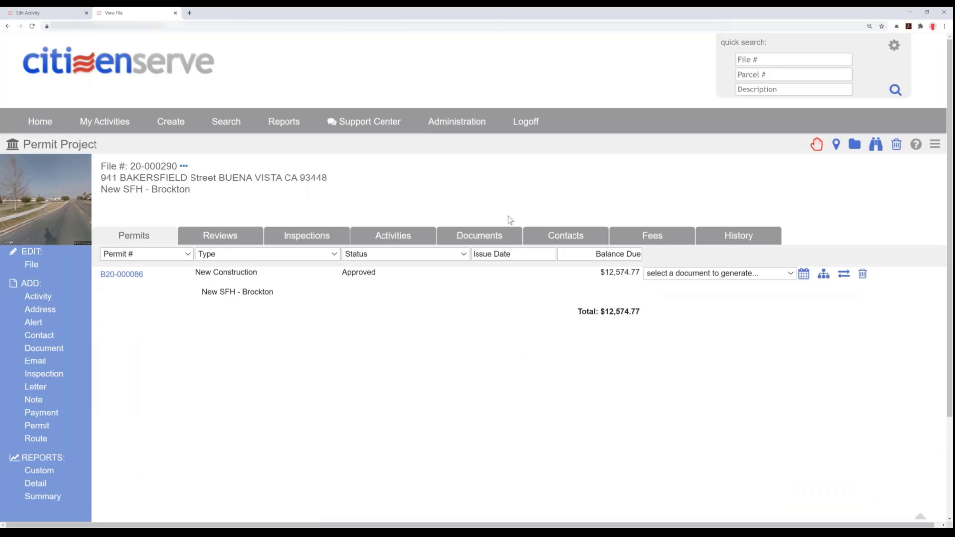
# - Open the system email notification "Your citizenserve application status has changed.htm" from the file's documents, read it enlarged and close it
pyautogui.click(480, 241)
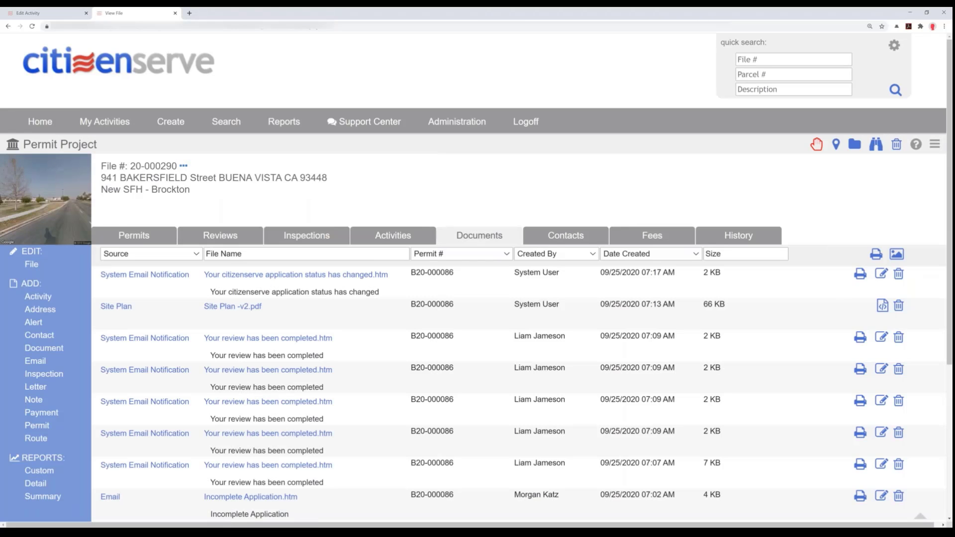
pyautogui.click(278, 275)
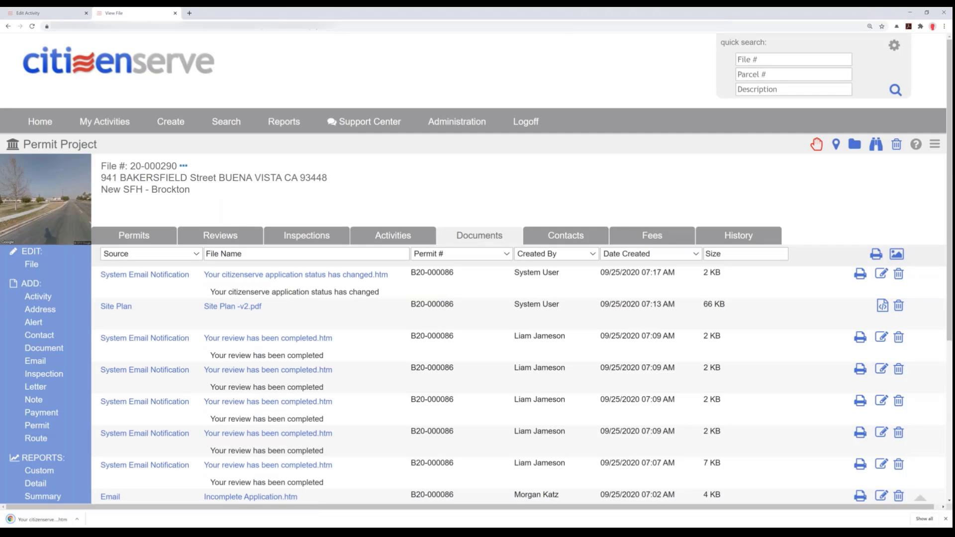
pyautogui.click(39, 519)
pyautogui.hotkey('ctrl', '+')
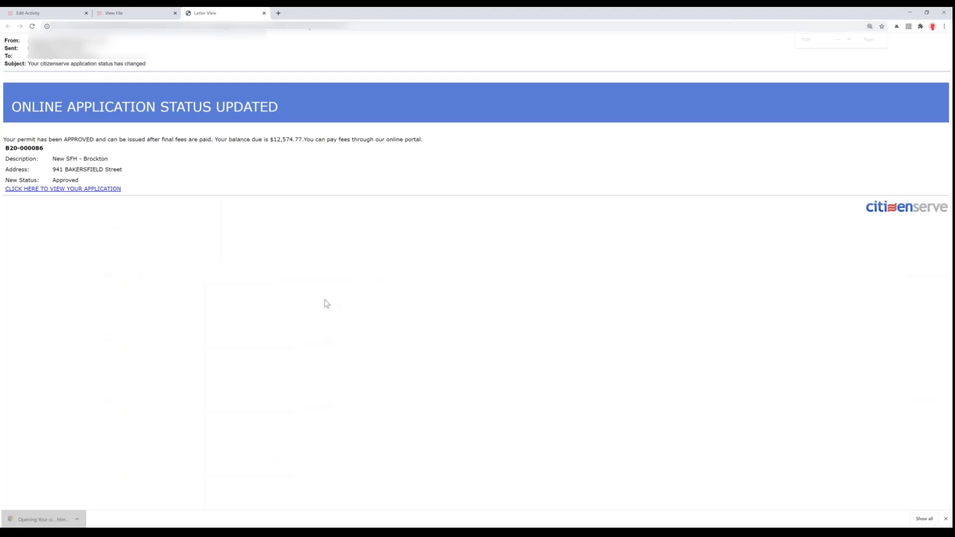
pyautogui.hotkey('ctrl', '+')
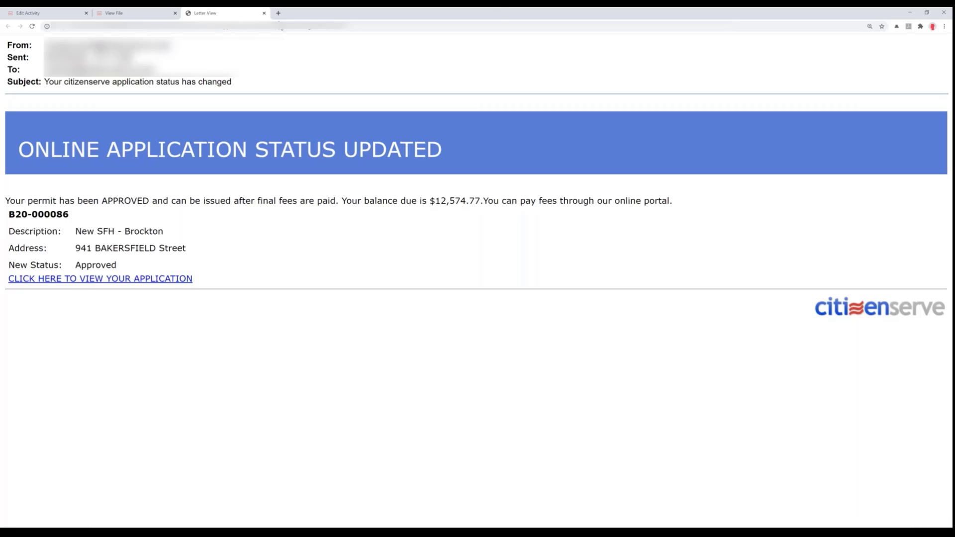
pyautogui.click(264, 13)
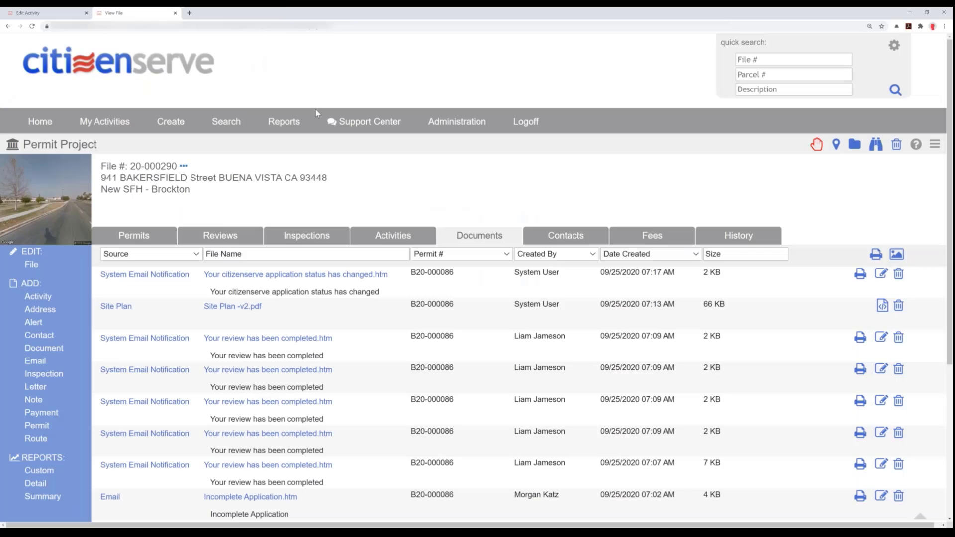
# - Reopen the New SFH - Brockton permit and add a Credit payment with reference AMEX, received from the Lenz Electrical Services contact
pyautogui.moveTo(194, 159)
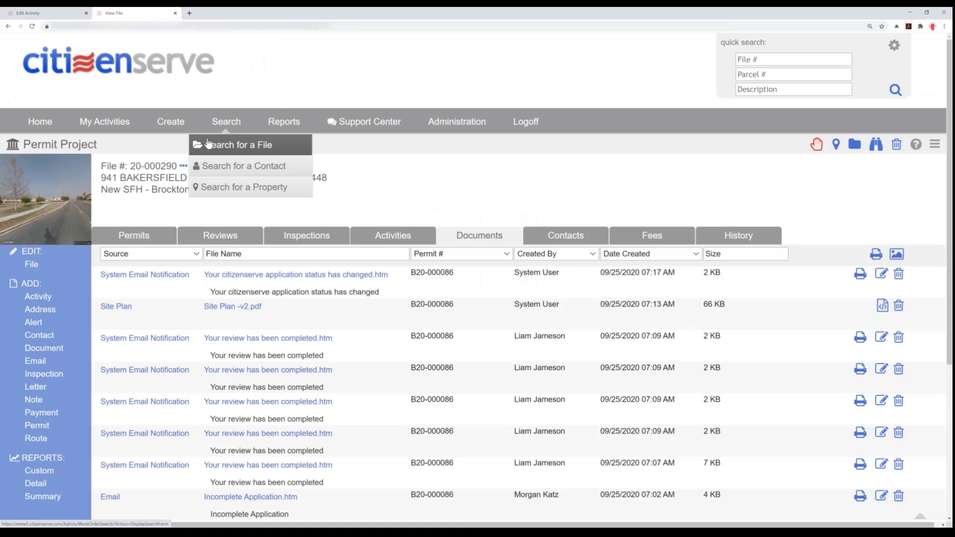
pyautogui.click(133, 237)
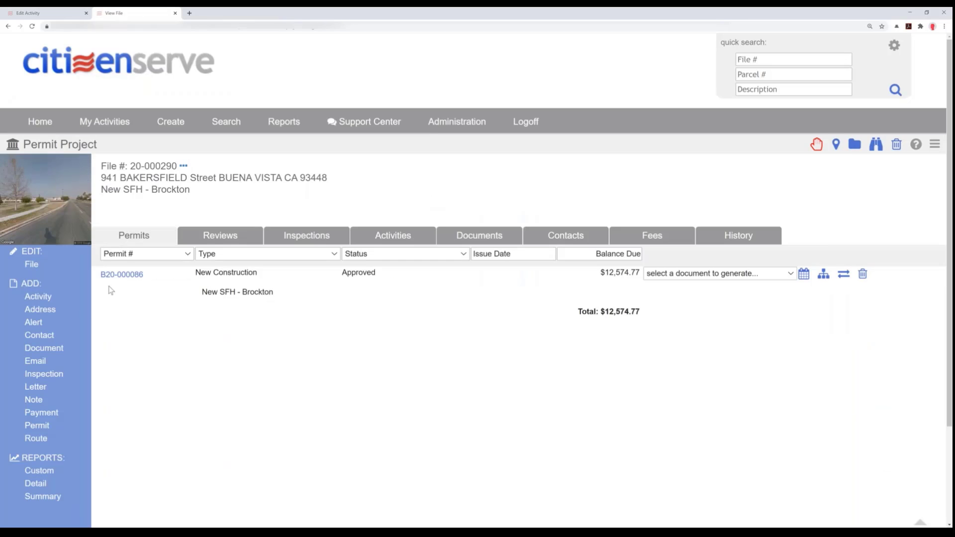
pyautogui.click(121, 275)
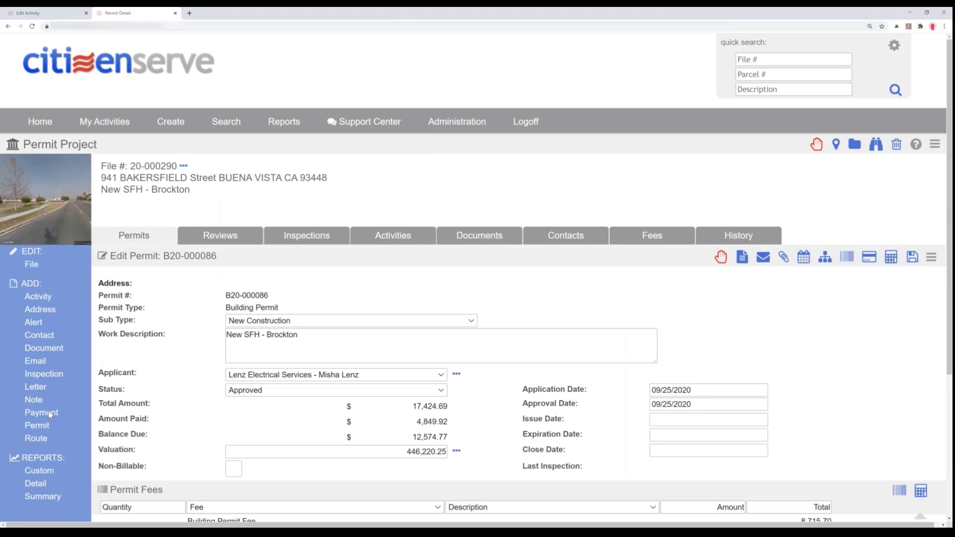
pyautogui.click(43, 415)
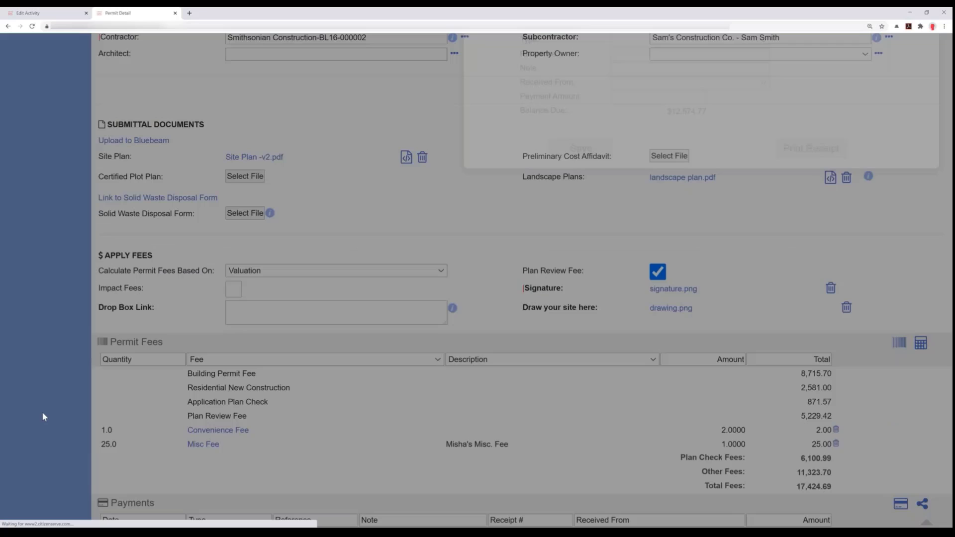
pyautogui.click(706, 88)
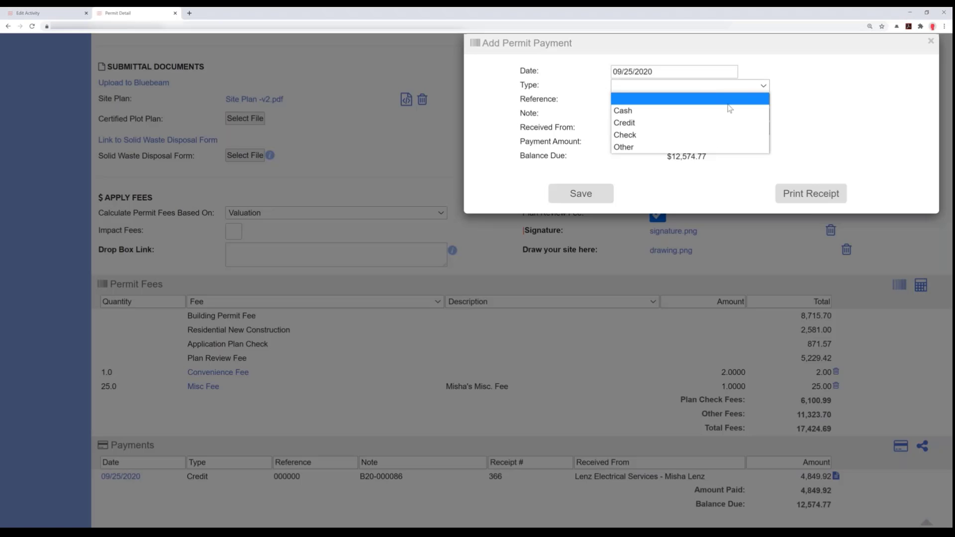
pyautogui.click(642, 122)
pyautogui.click(634, 99)
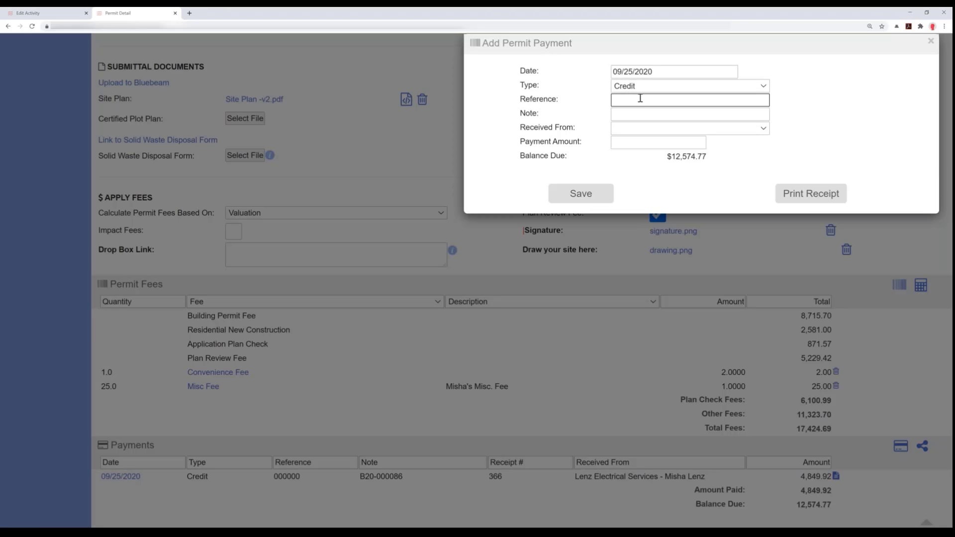
pyautogui.write('AMEX')
pyautogui.click(640, 129)
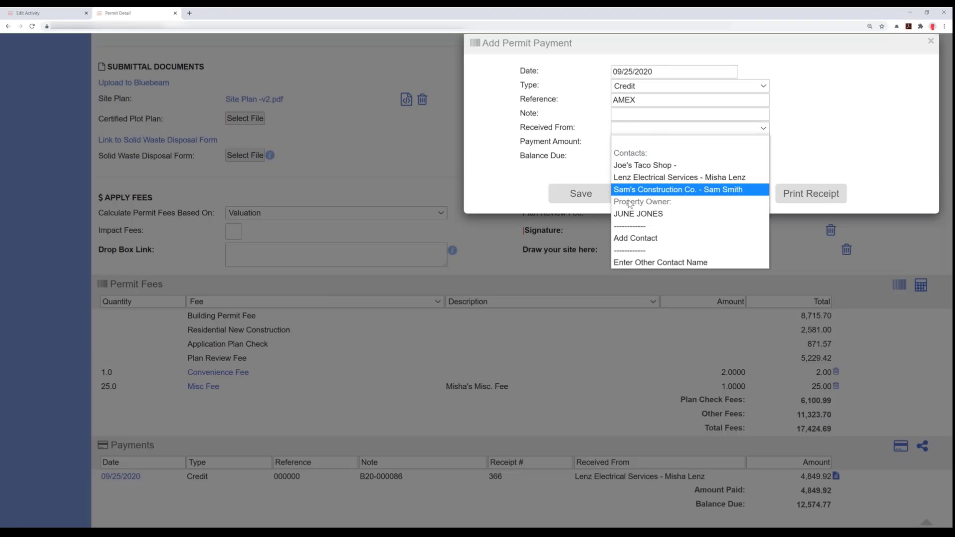
pyautogui.click(638, 179)
# - Set the payment amount to 12574.77, save the payment and check the permit's balance due in its payments list
pyautogui.click(629, 142)
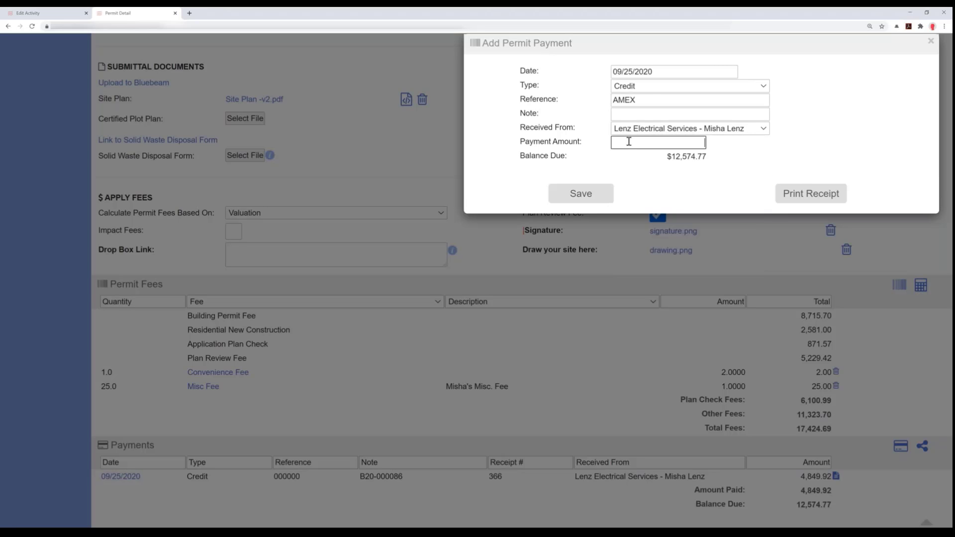
pyautogui.write('12574.77')
pyautogui.click(606, 197)
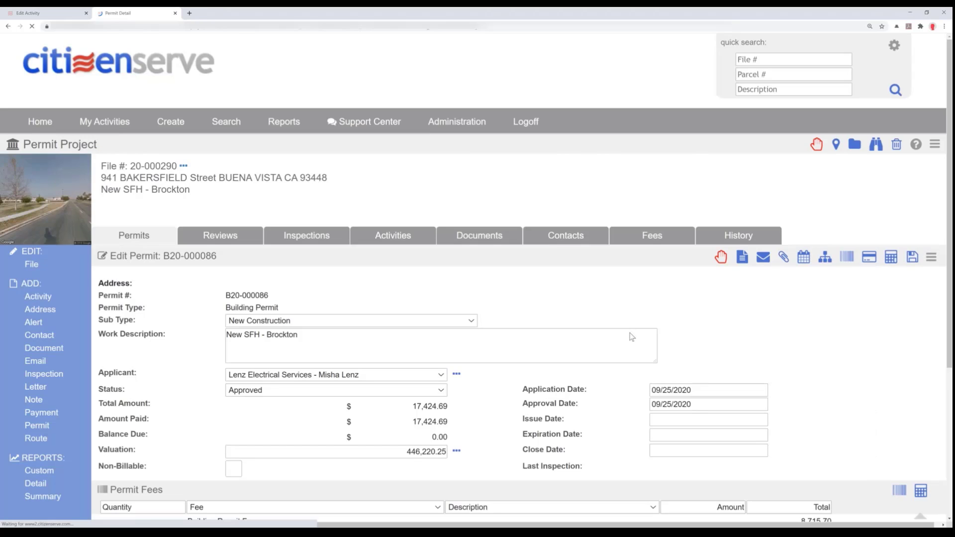
pyautogui.scroll(-8, 631, 337)
pyautogui.scroll(-6, 632, 337)
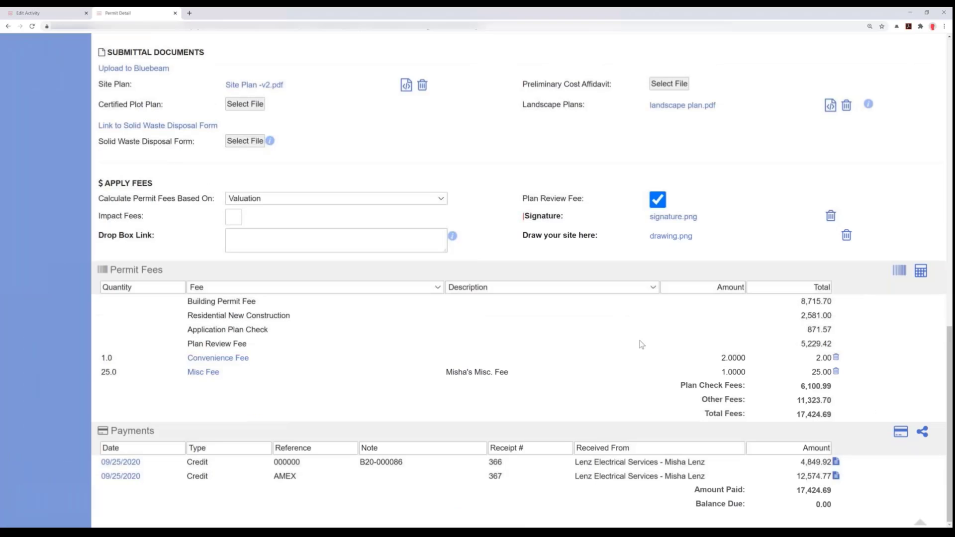
pyautogui.moveTo(657, 512); pyautogui.dragTo(653, 500)
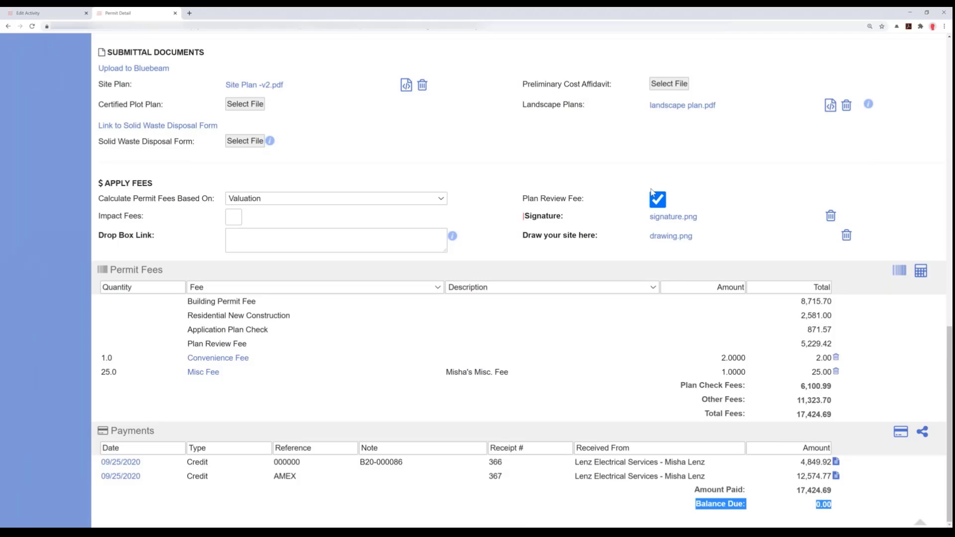
# - Generate the Permit Card document for the permit and save it to the file
pyautogui.scroll(15, 647, 195)
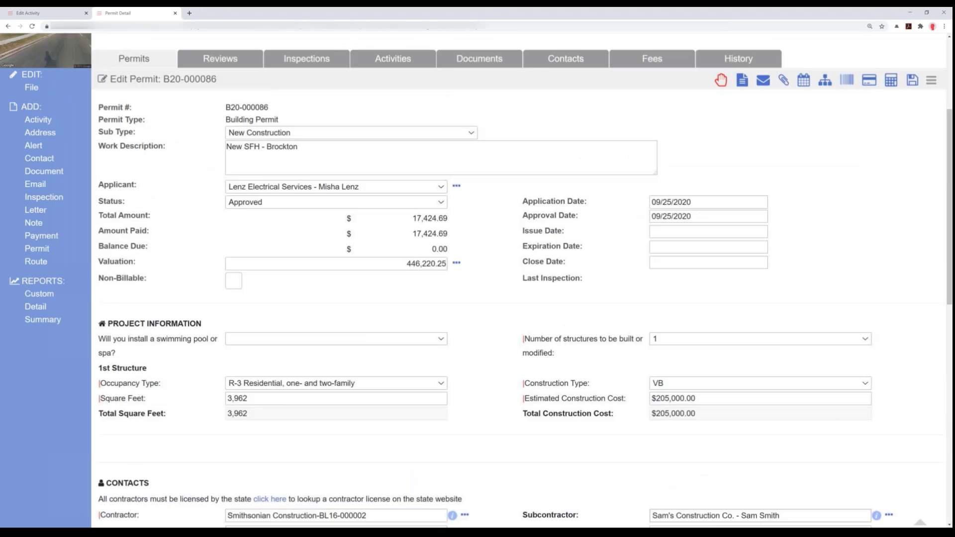
pyautogui.scroll(4, 735, 258)
pyautogui.click(736, 259)
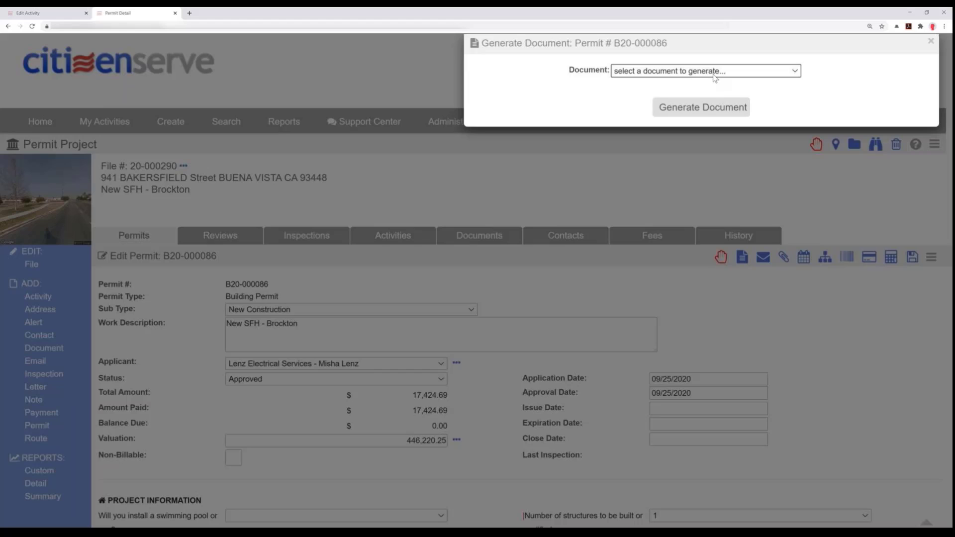
pyautogui.click(714, 71)
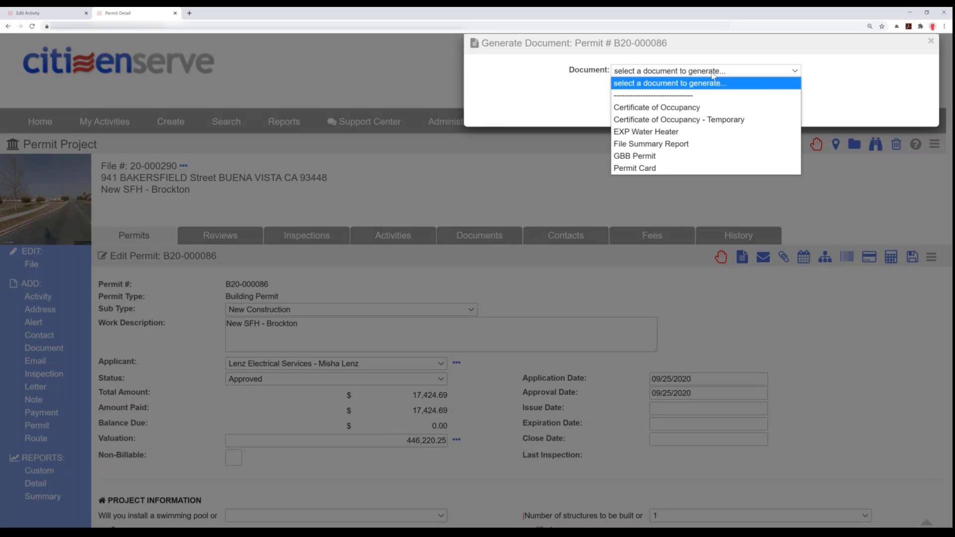
pyautogui.click(618, 169)
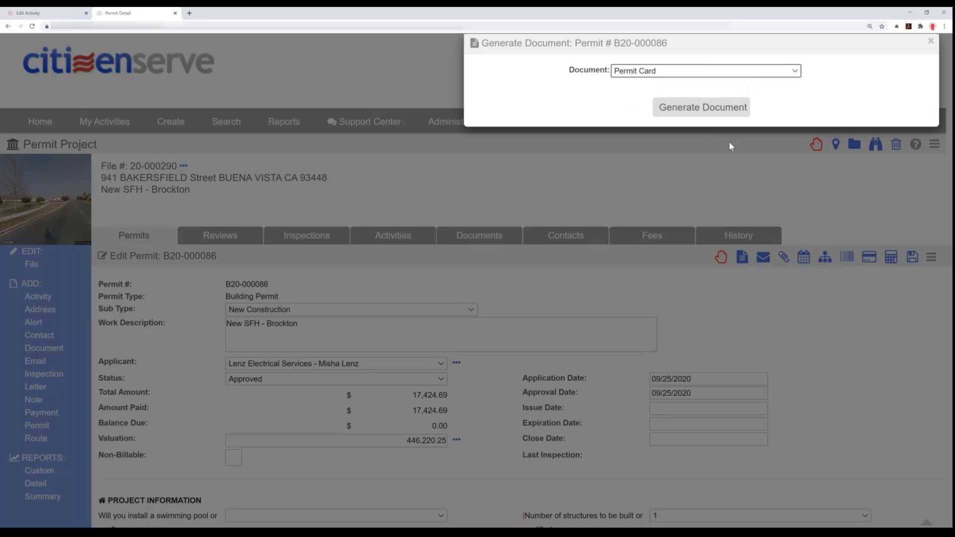
pyautogui.click(695, 112)
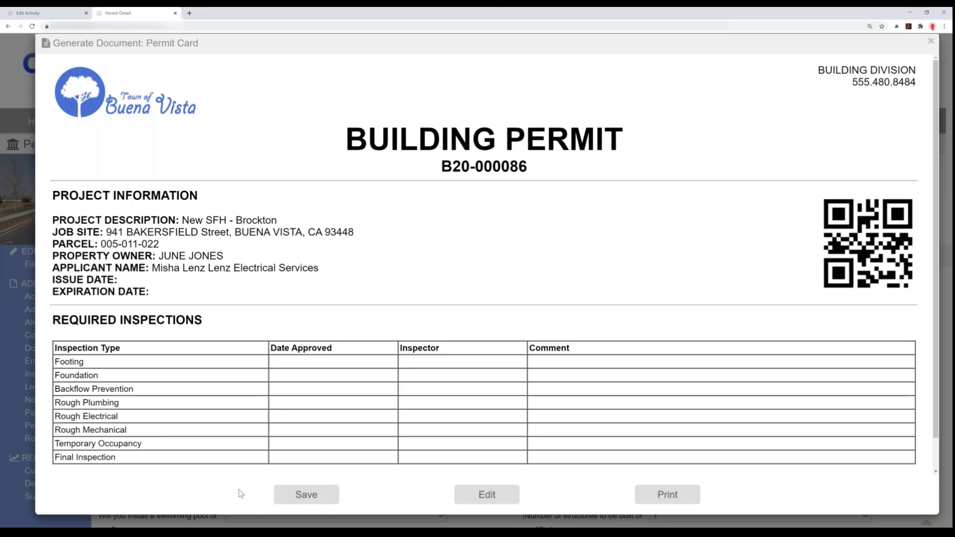
pyautogui.click(315, 500)
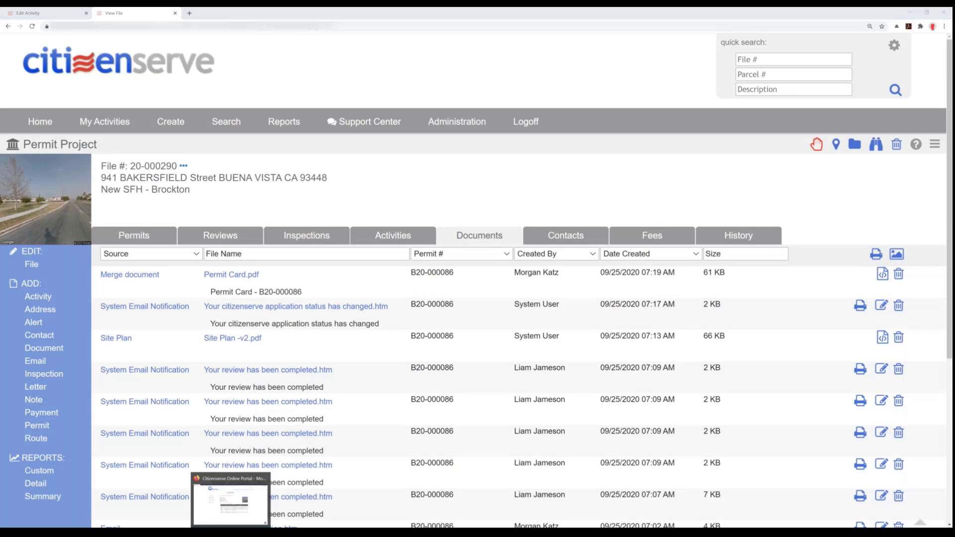
# - Switch to the Citizenserve Online Portal and fill in an inspection request for the permit: type Footing, desired date 09/28/2020, desired time AM
pyautogui.click(230, 500)
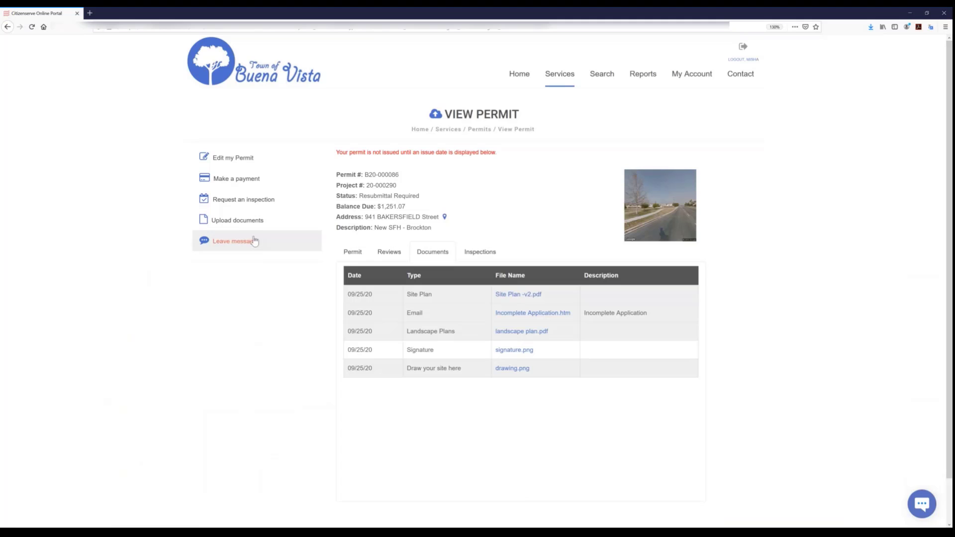
pyautogui.click(228, 201)
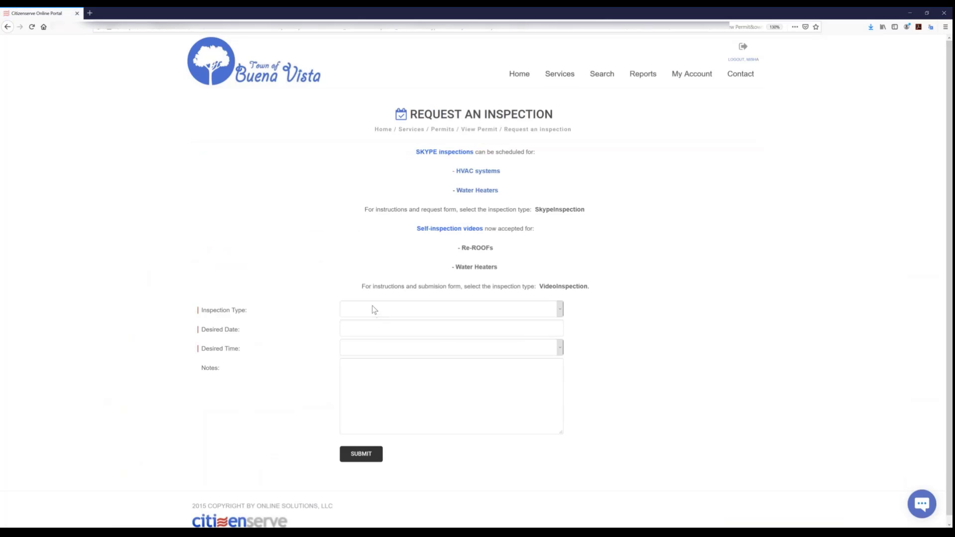
pyautogui.click(372, 305)
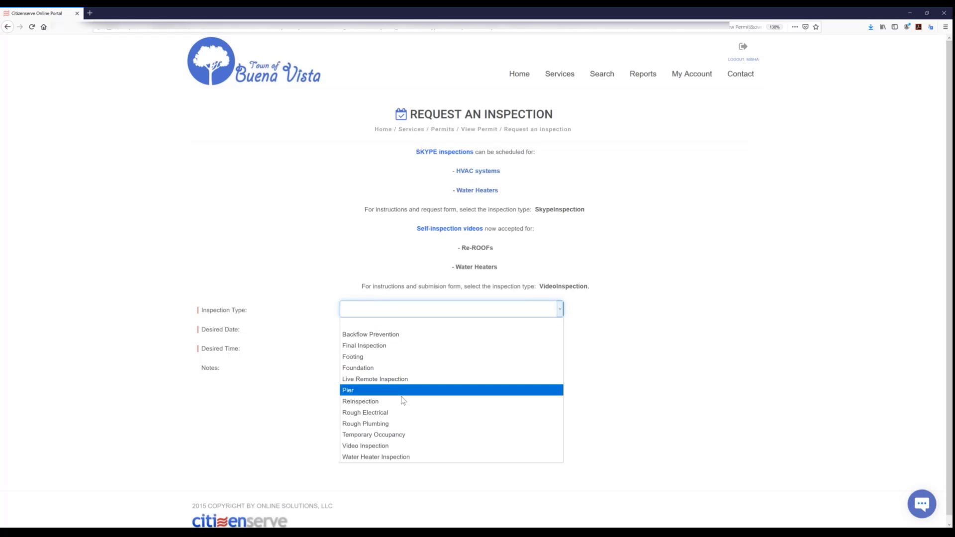
pyautogui.click(370, 357)
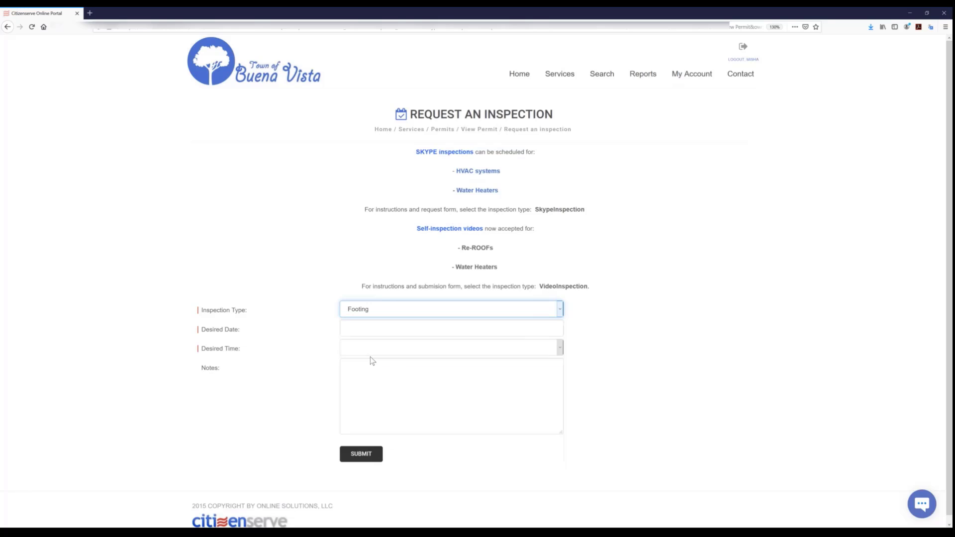
pyautogui.click(369, 329)
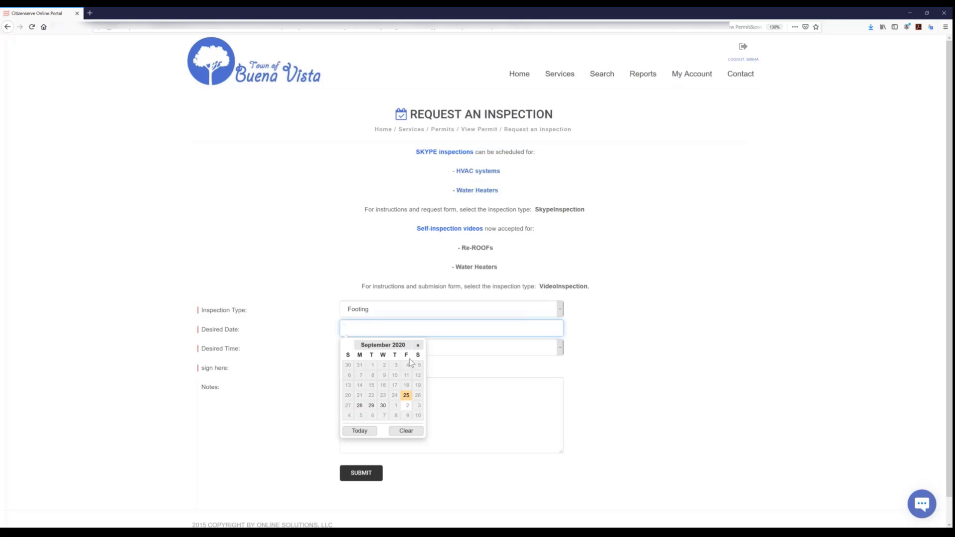
pyautogui.click(359, 406)
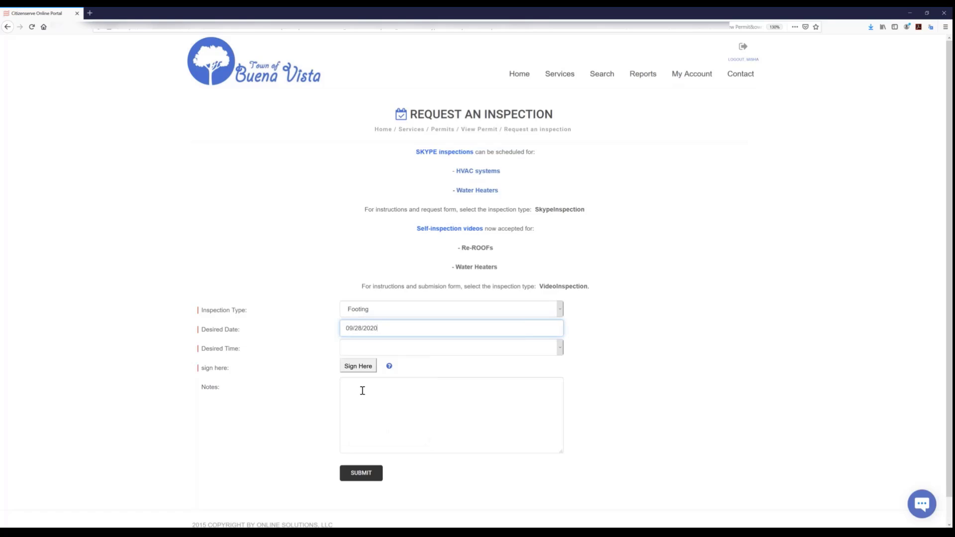
pyautogui.click(384, 348)
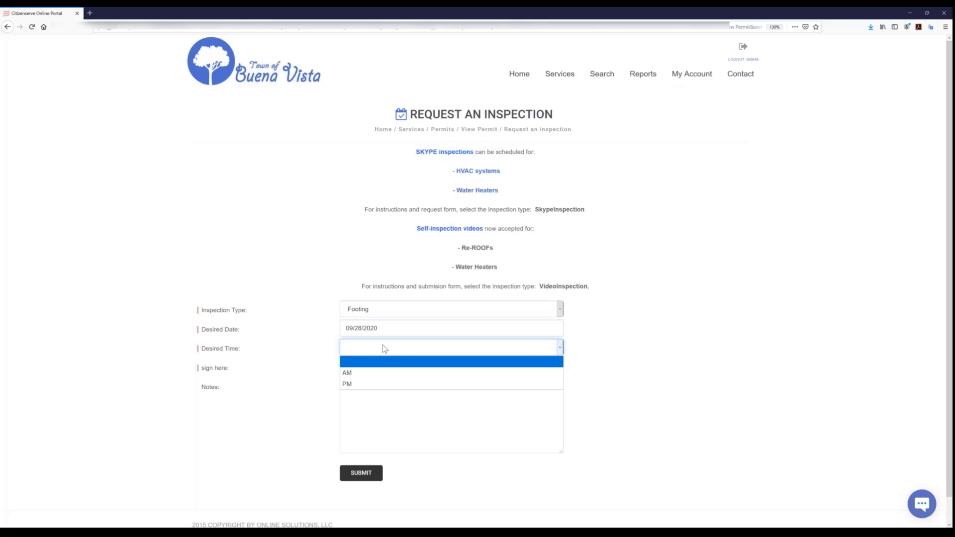
pyautogui.click(359, 374)
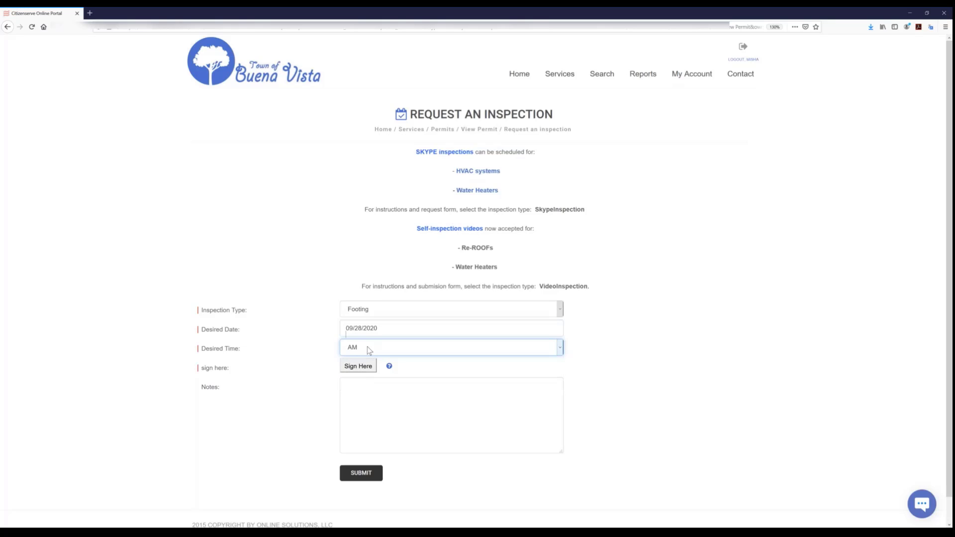
pyautogui.click(367, 348)
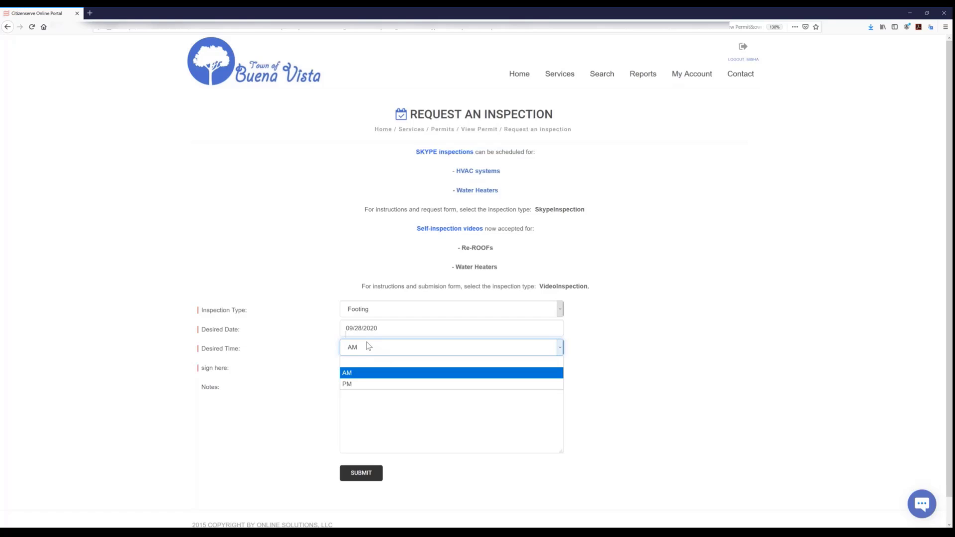
pyautogui.click(367, 346)
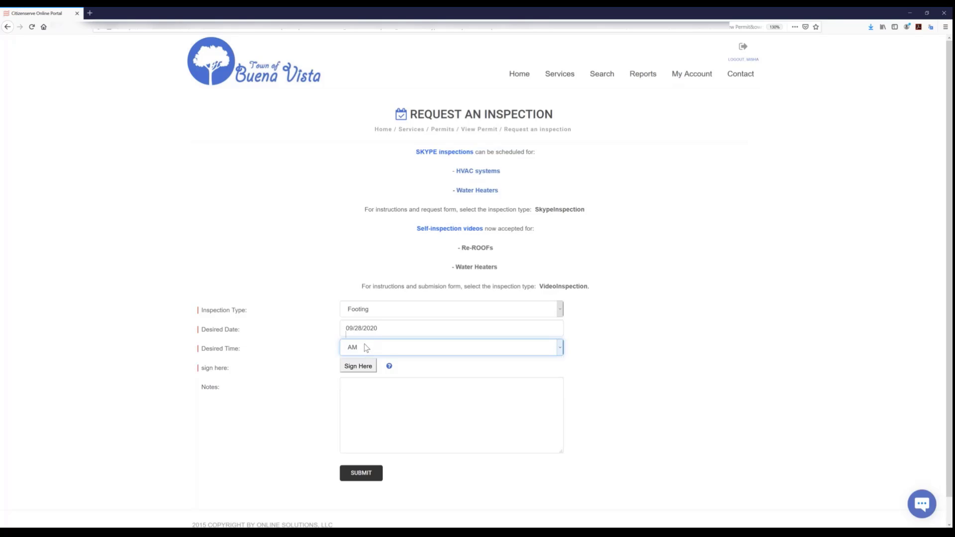
# - Draw and save a signature for the inspection request, submit the request and open the permit's inspections
pyautogui.click(363, 369)
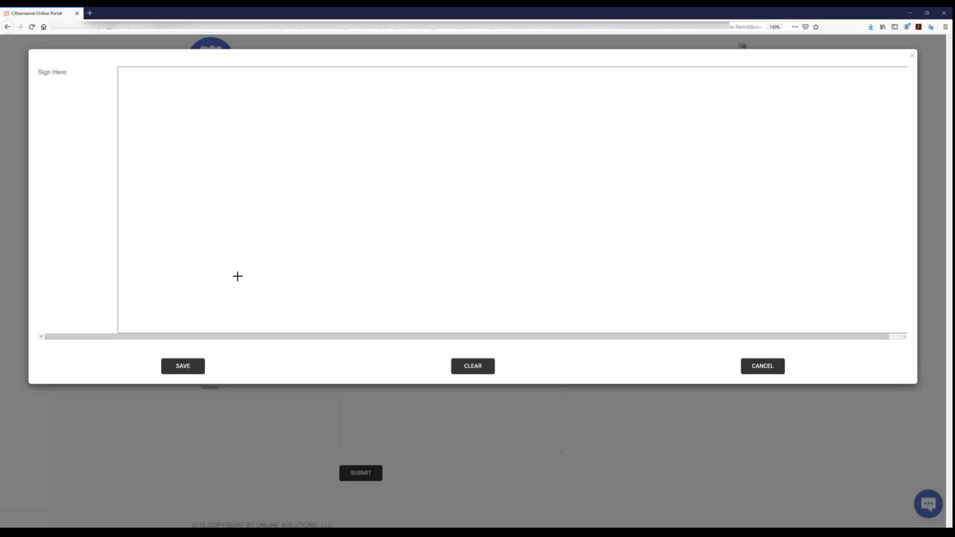
pyautogui.click(391, 287)
pyautogui.moveTo(448, 119)
pyautogui.mouseDown()
pyautogui.moveTo(503, 111)
pyautogui.moveTo(497, 254)
pyautogui.moveTo(373, 217)
pyautogui.moveTo(583, 182)
pyautogui.mouseUp()
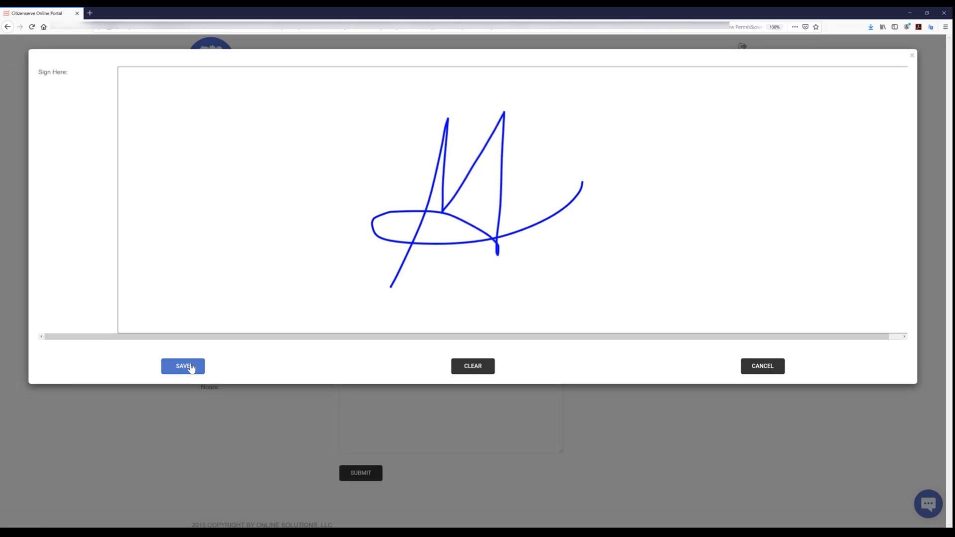
pyautogui.click(191, 367)
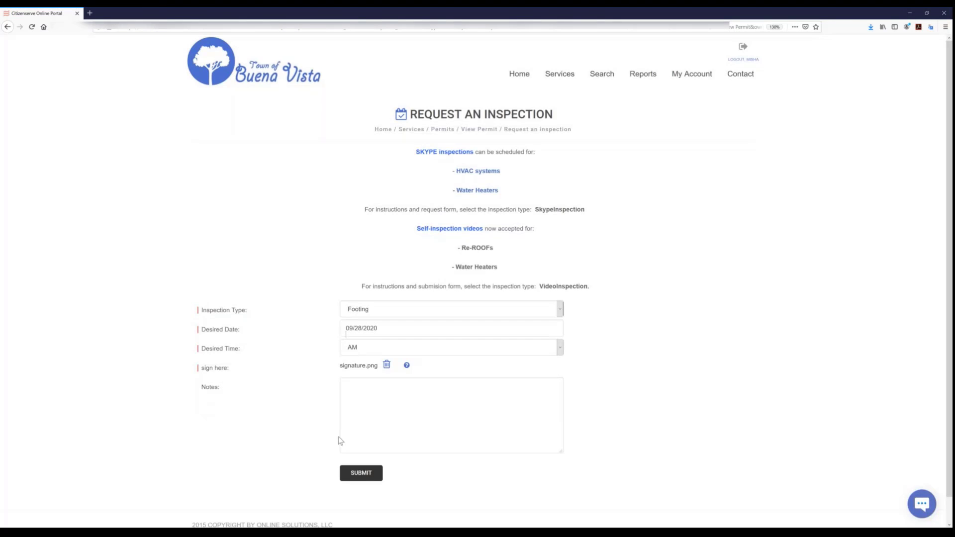
pyautogui.click(361, 474)
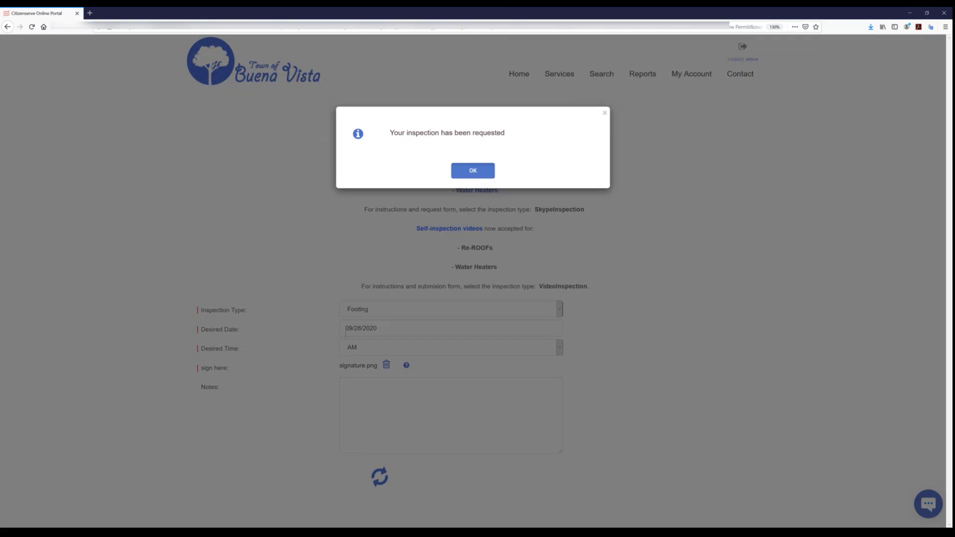
pyautogui.click(473, 170)
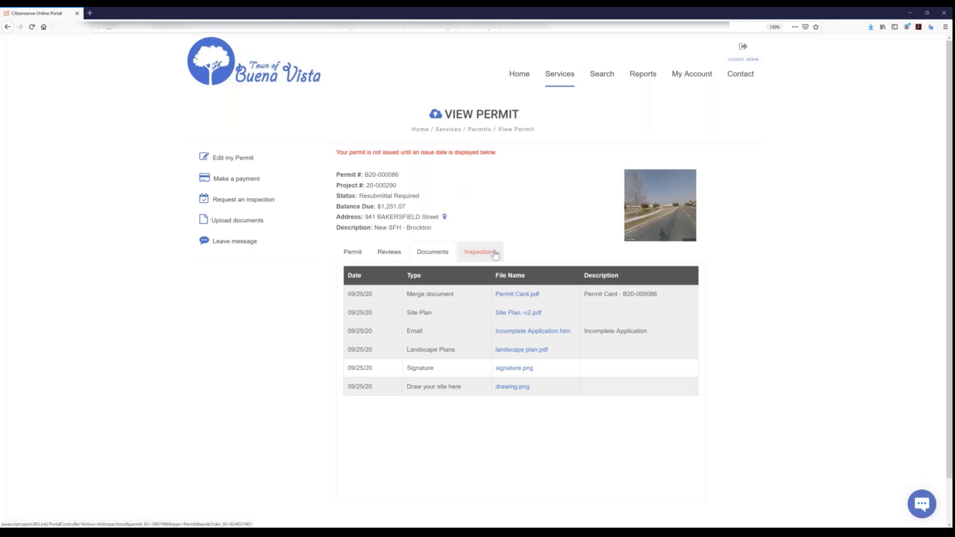
pyautogui.click(490, 252)
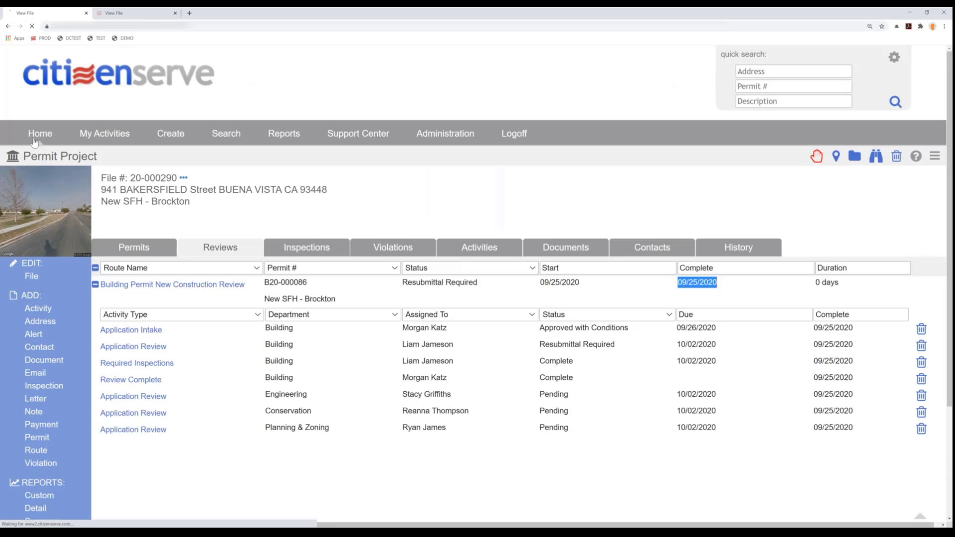
# - From the home page, open the due unassigned activity on the map and select the New SFH - Brockton Footing inspection's marker
pyautogui.click(31, 133)
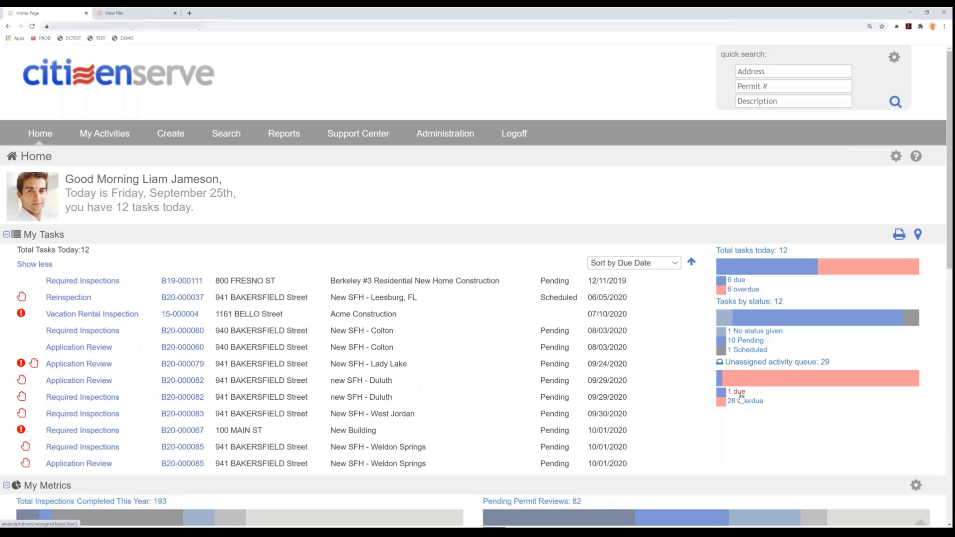
pyautogui.click(740, 394)
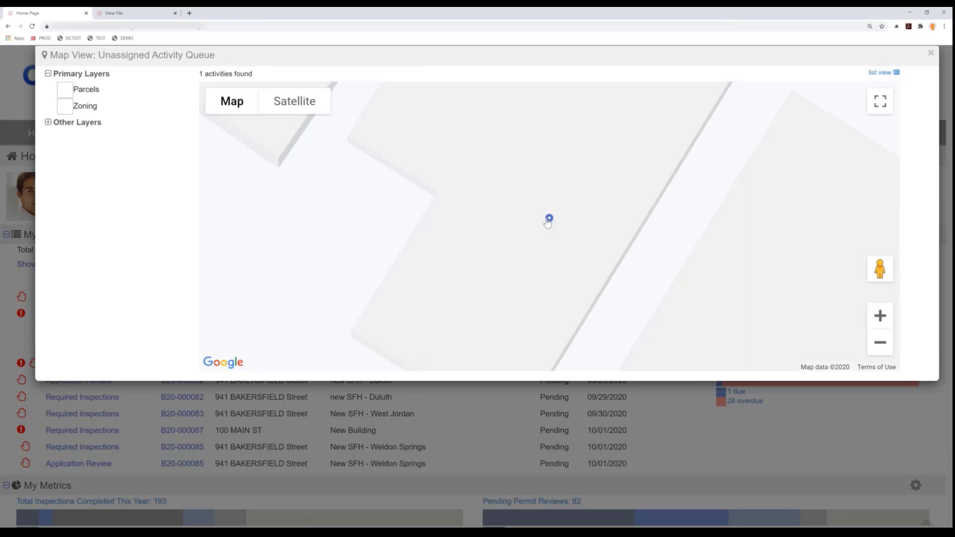
pyautogui.click(549, 220)
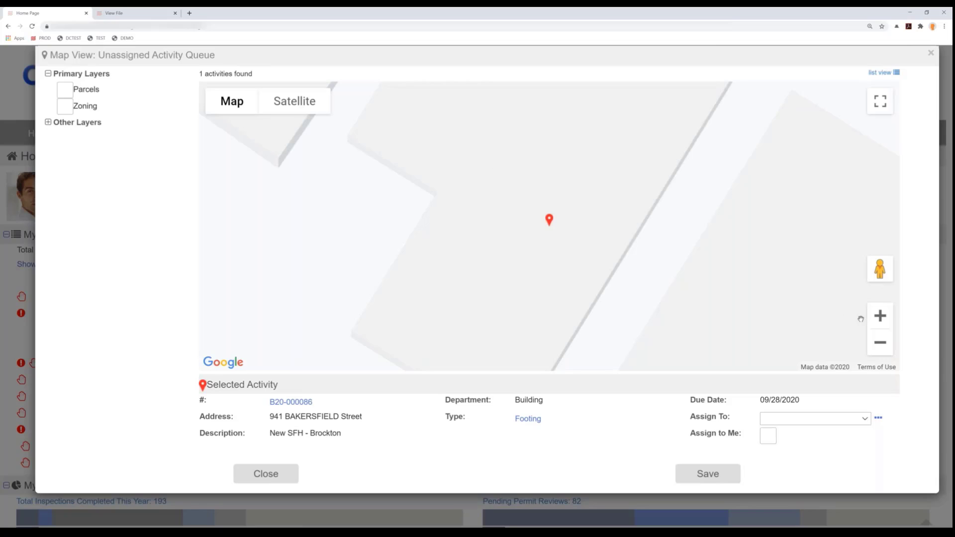
pyautogui.click(880, 342)
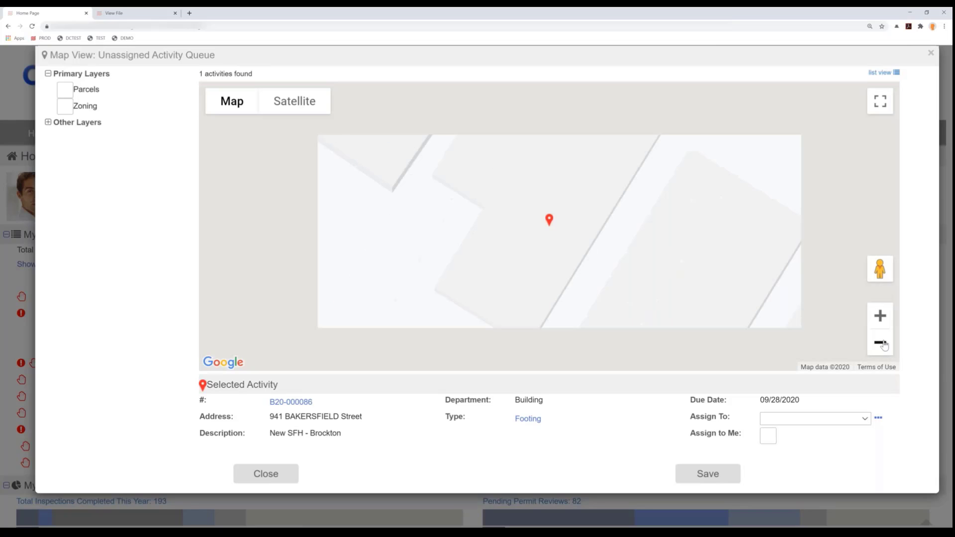
pyautogui.click(879, 343)
pyautogui.click(880, 343)
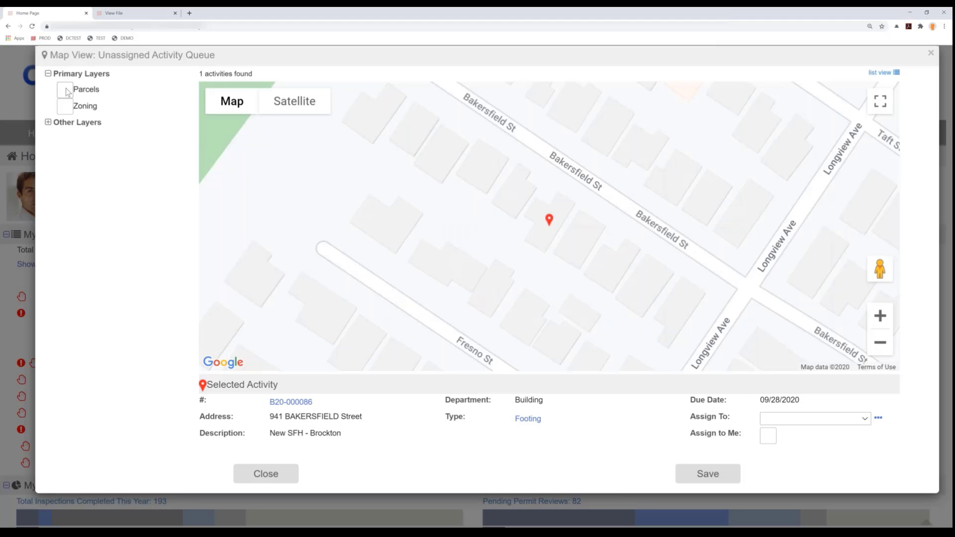
# - Show the Parcels layer on the map, view the details of the parcel near the marker and examine the surrounding parcel coverage
pyautogui.click(67, 93)
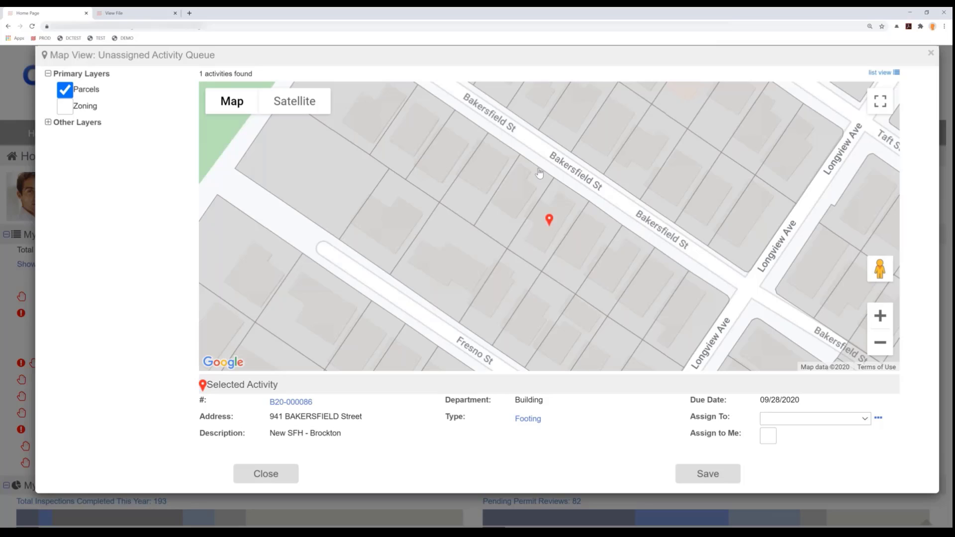
pyautogui.click(527, 257)
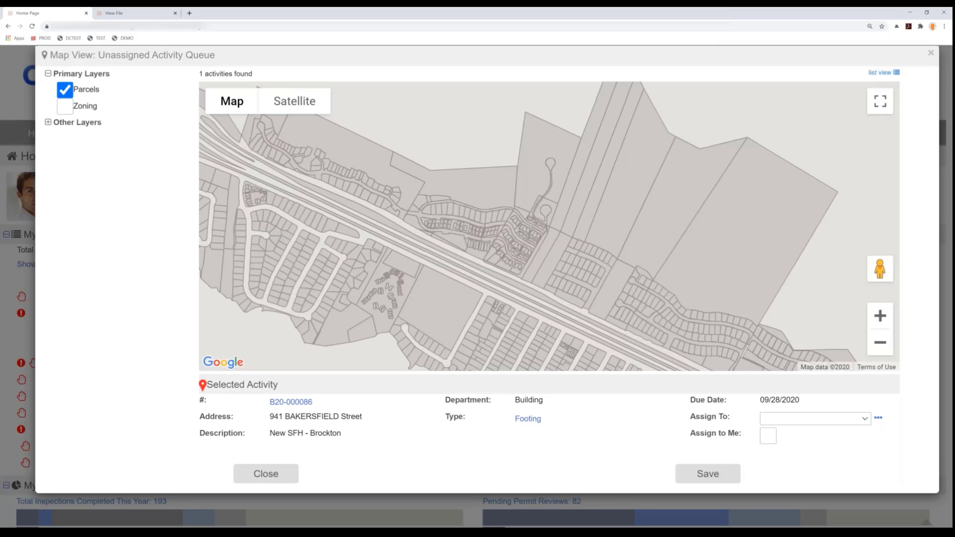
pyautogui.click(879, 343)
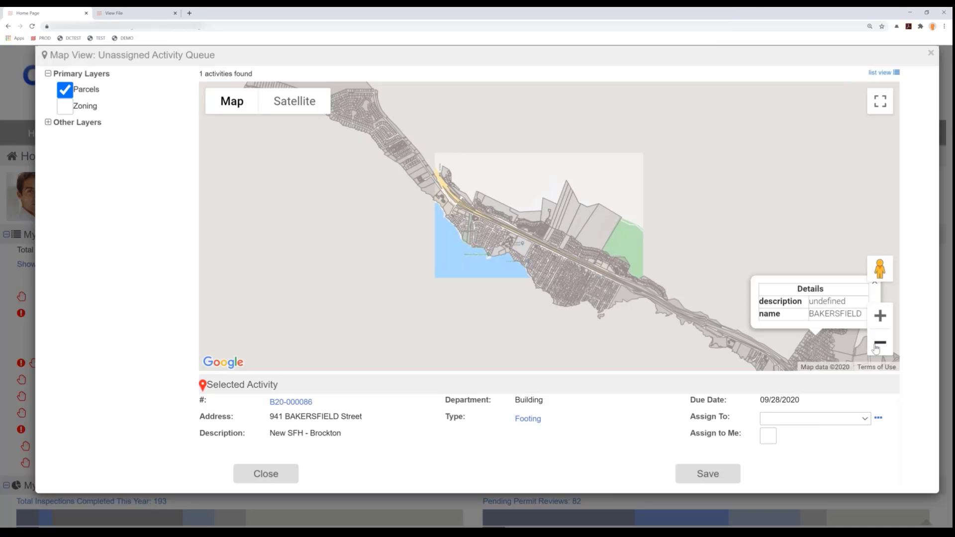
pyautogui.click(876, 347)
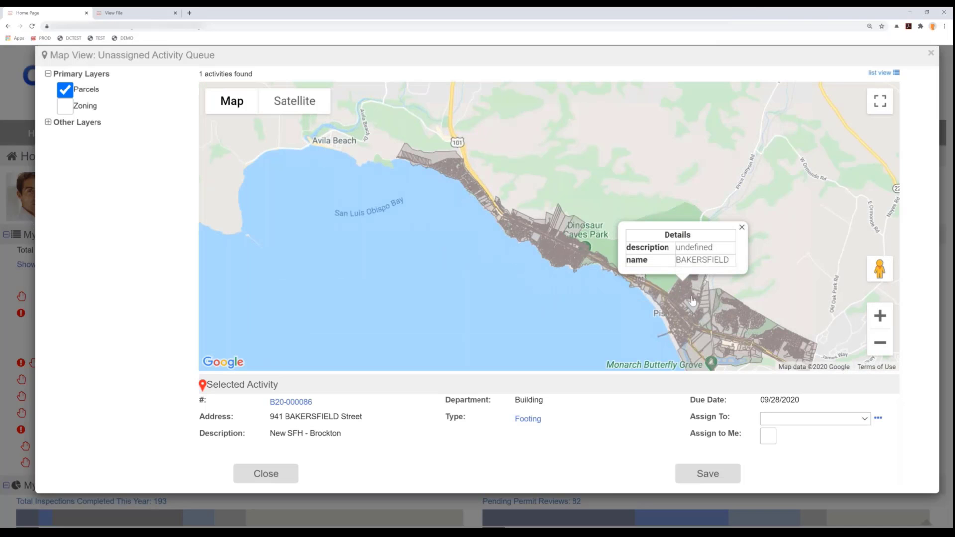
pyautogui.moveTo(693, 300); pyautogui.dragTo(587, 271)
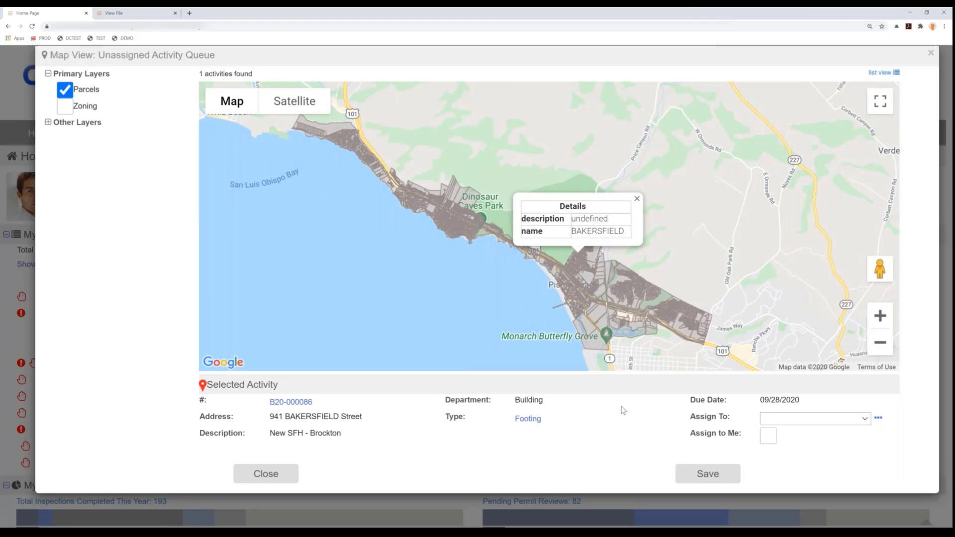
# - Assign the selected Footing activity to the logged-in inspector, save the assignment and close the unassigned activity map
pyautogui.click(768, 437)
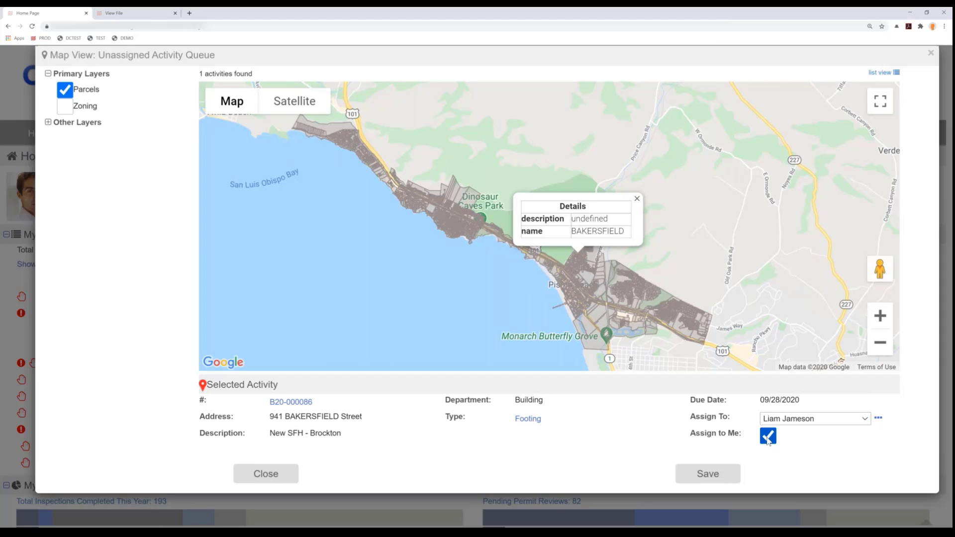
pyautogui.click(865, 421)
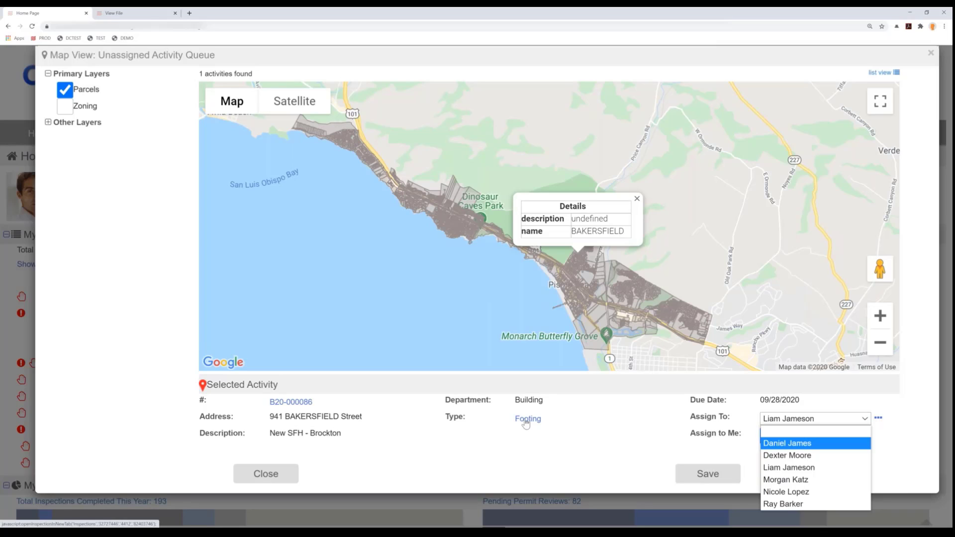
pyautogui.click(731, 482)
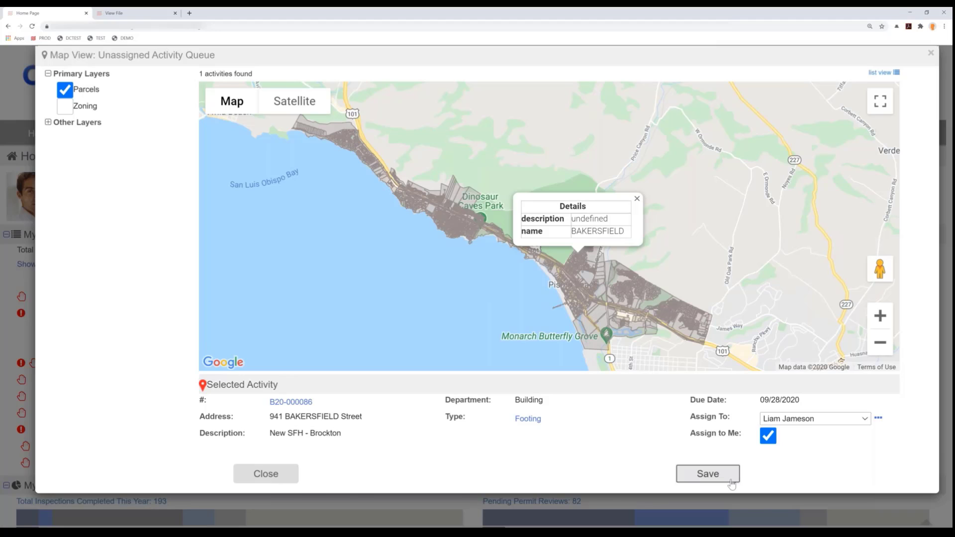
pyautogui.click(731, 483)
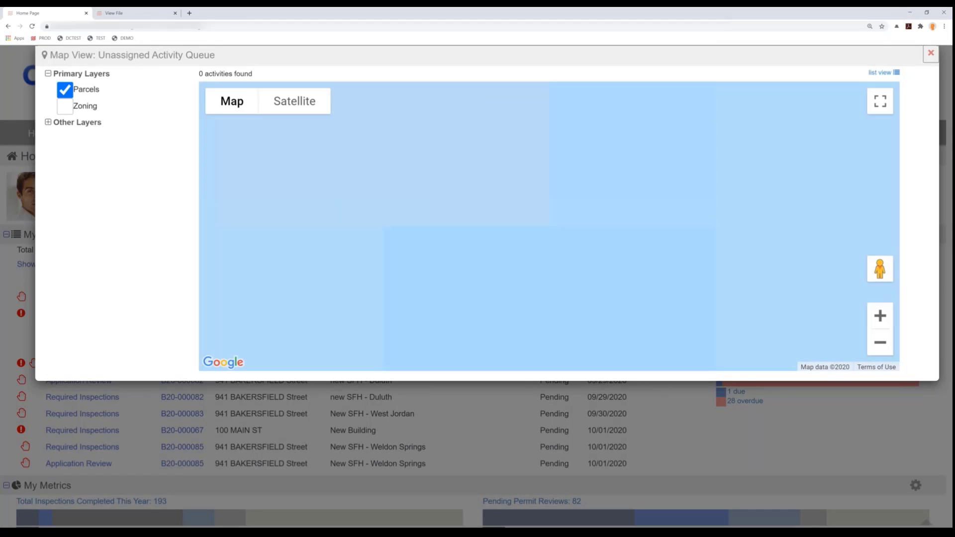
pyautogui.click(930, 53)
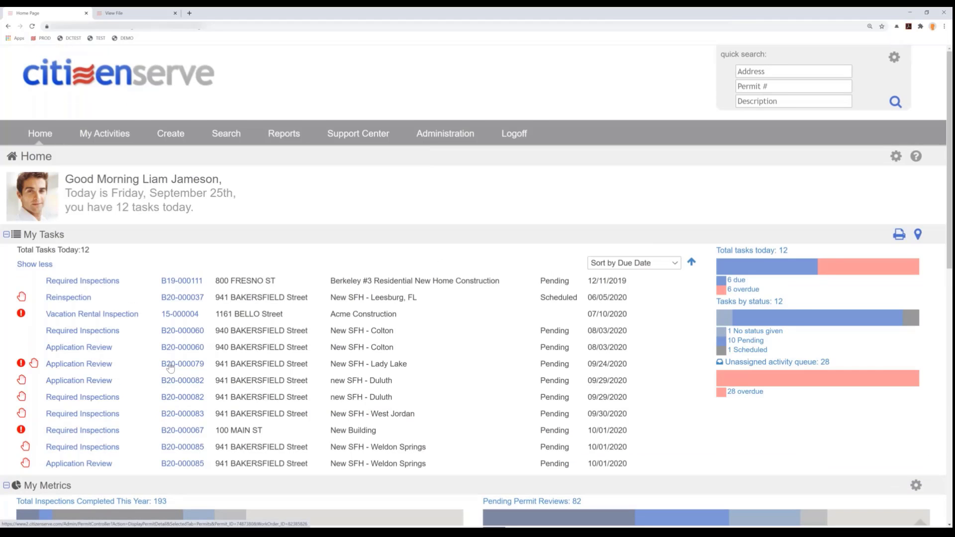
# - Open My Calendar for September 28, 2020 and review the details of the Footing appointments
pyautogui.scroll(-1, 170, 367)
pyautogui.scroll(-2, 169, 368)
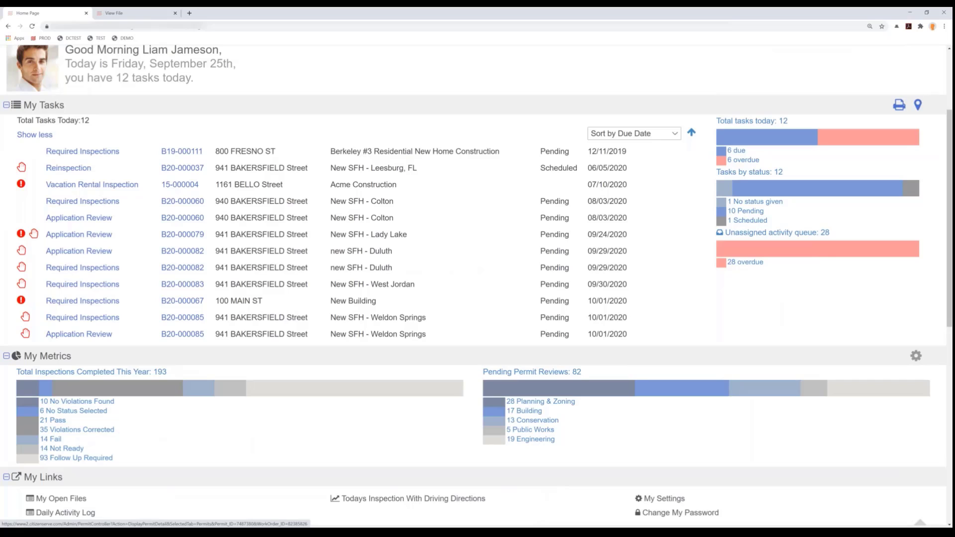
pyautogui.scroll(-2, 170, 368)
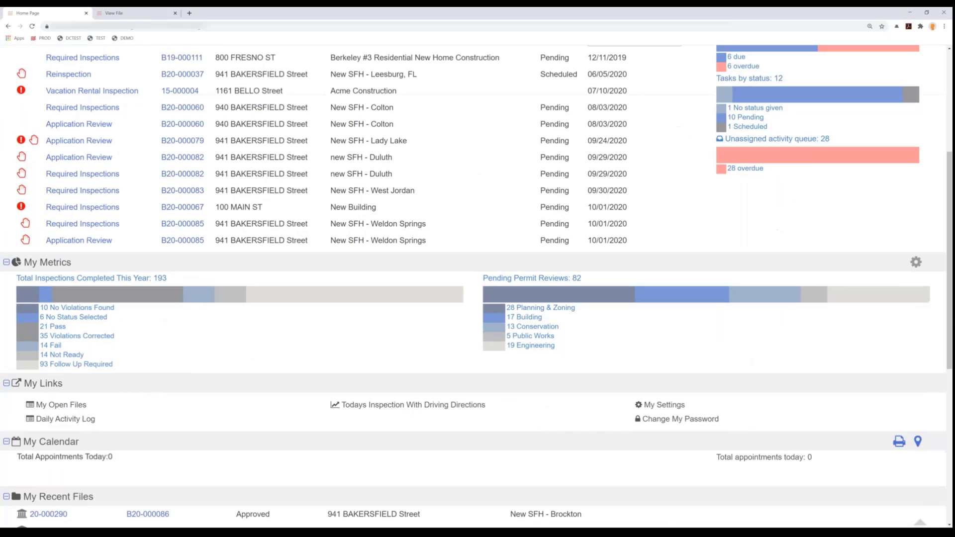
pyautogui.click(70, 443)
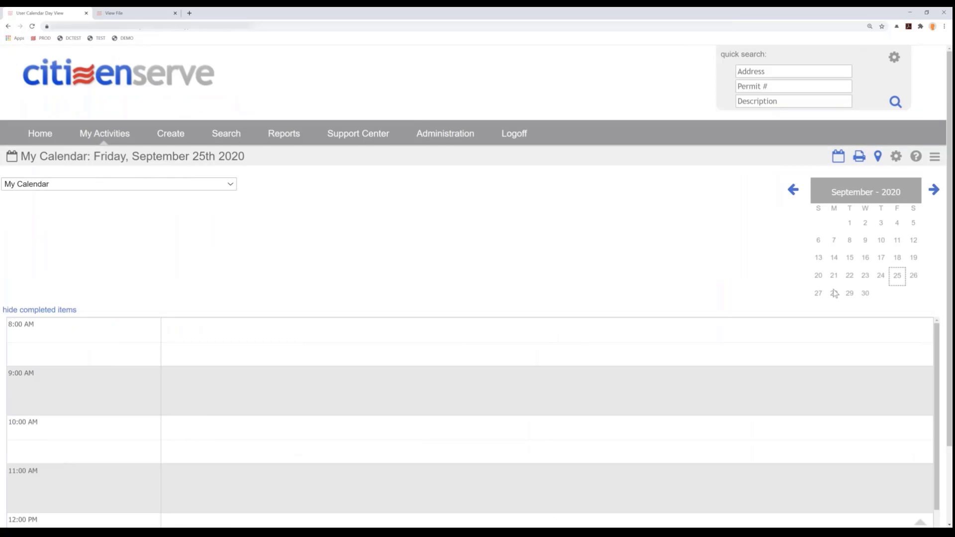
pyautogui.click(834, 293)
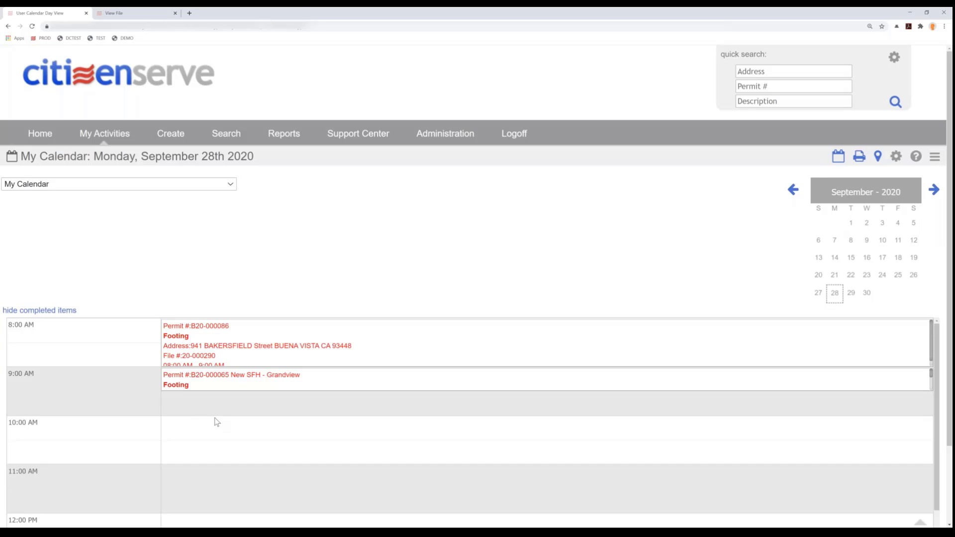
pyautogui.scroll(-3, 206, 361)
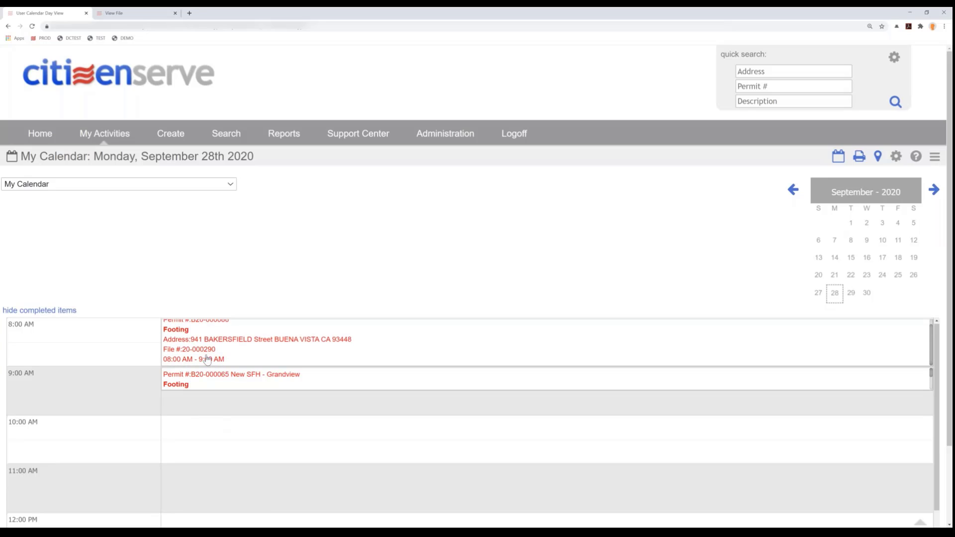
pyautogui.scroll(2, 204, 361)
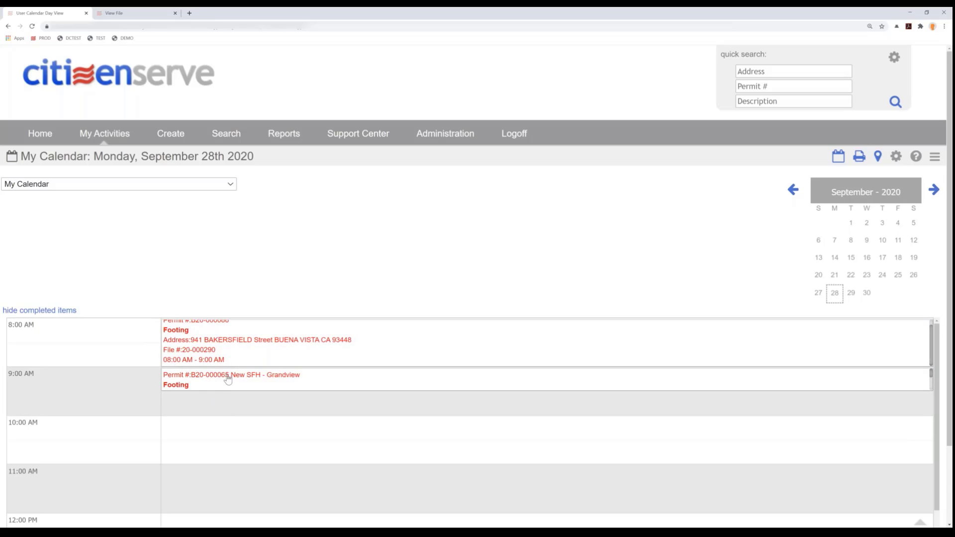
pyautogui.scroll(1, 222, 363)
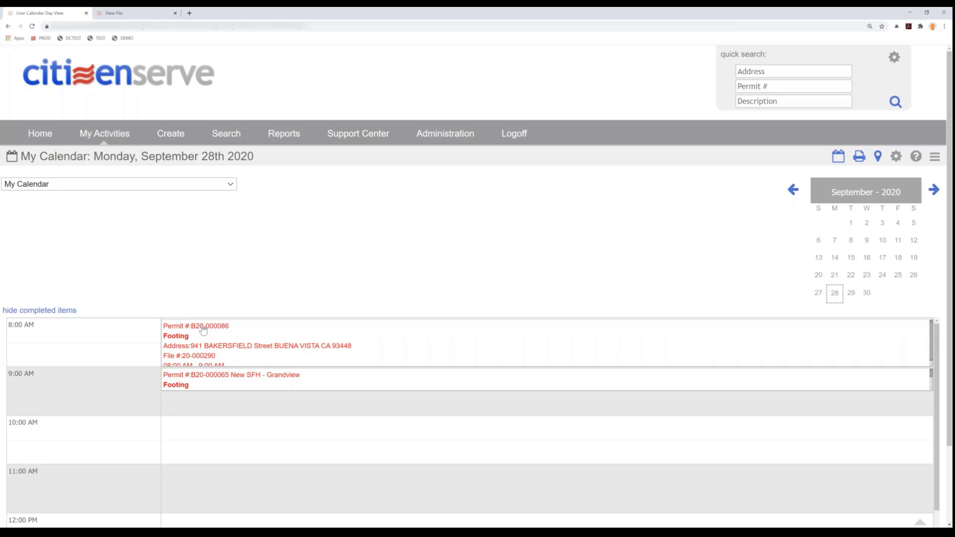
# - Open the New SFH - Brockton Footing inspection from the calendar, set its date to 09/25/2020 and status to Scheduled, and save it
pyautogui.click(175, 339)
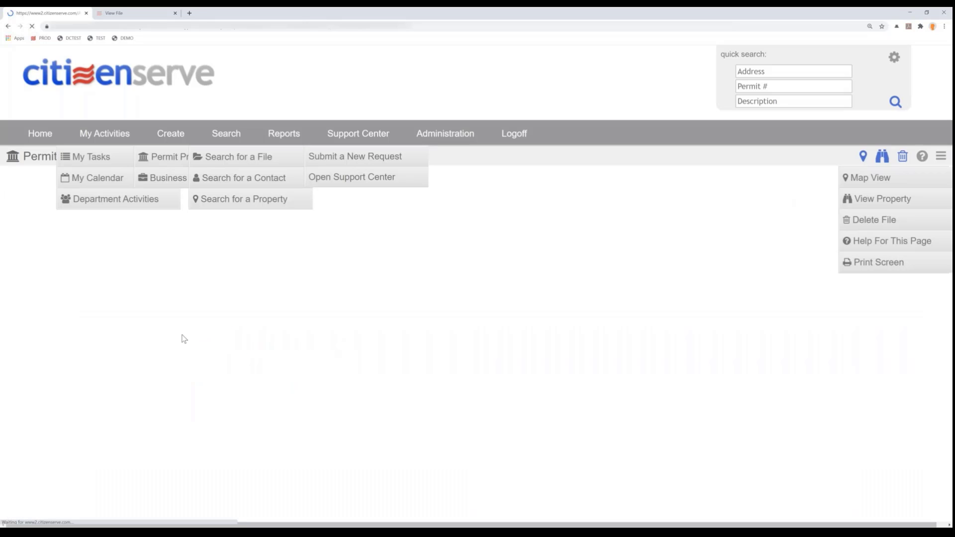
pyautogui.moveTo(192, 202); pyautogui.dragTo(77, 202)
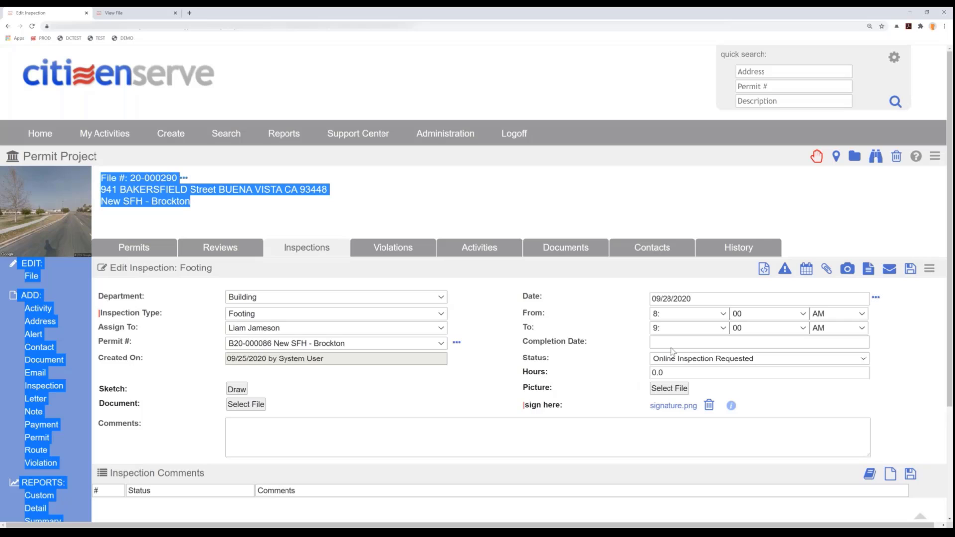
pyautogui.click(692, 301)
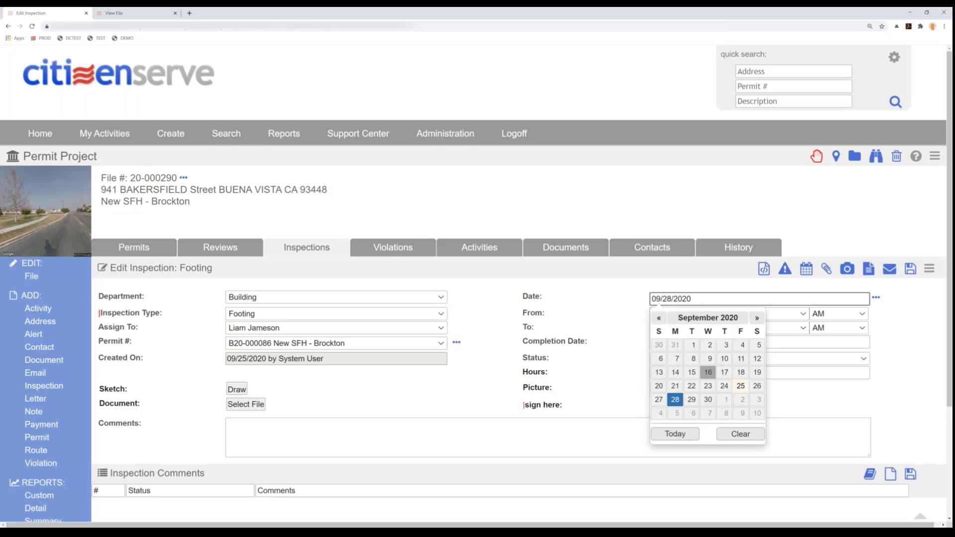
pyautogui.click(741, 386)
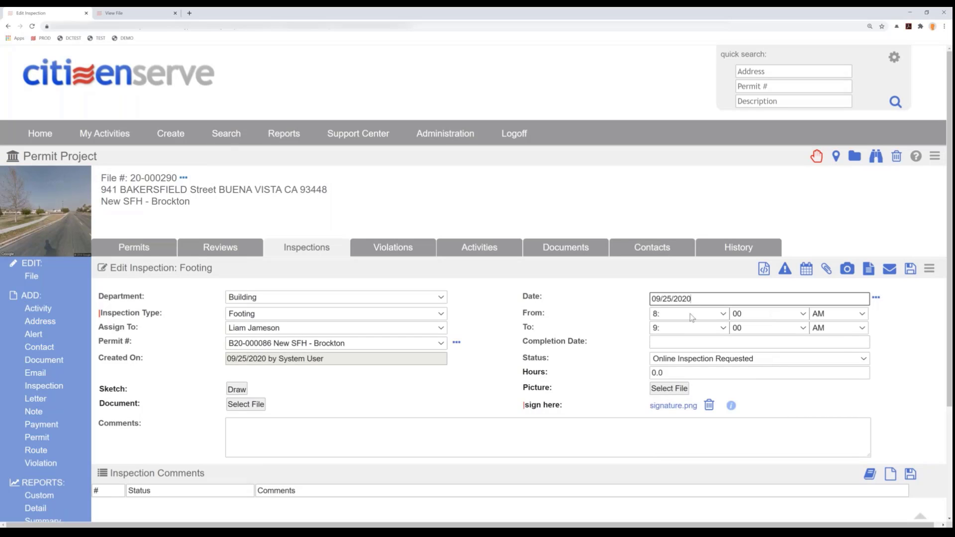
pyautogui.click(719, 359)
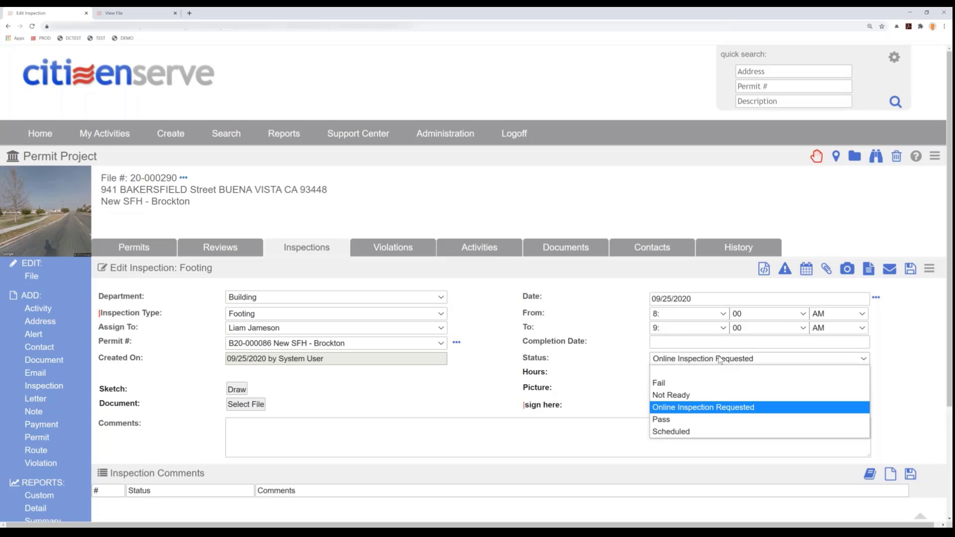
pyautogui.click(677, 432)
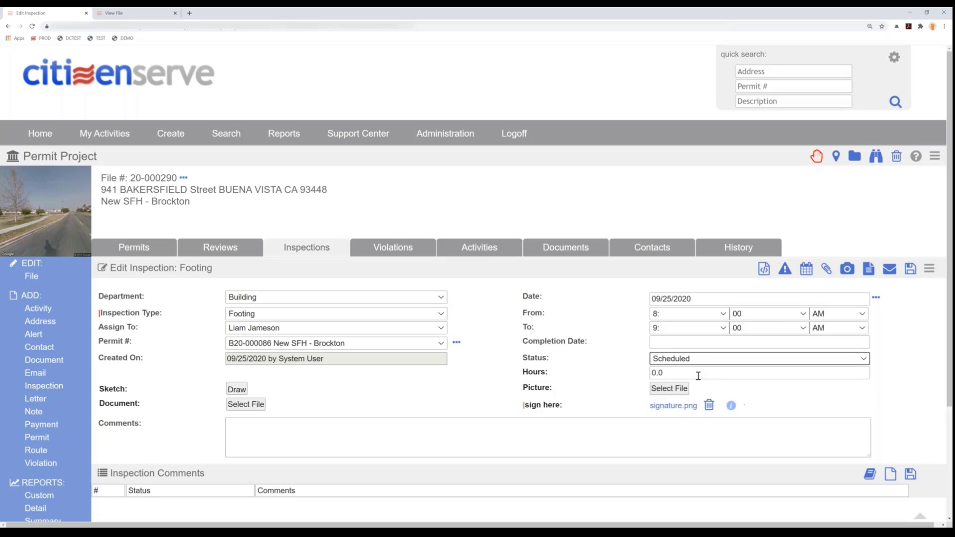
pyautogui.click(909, 271)
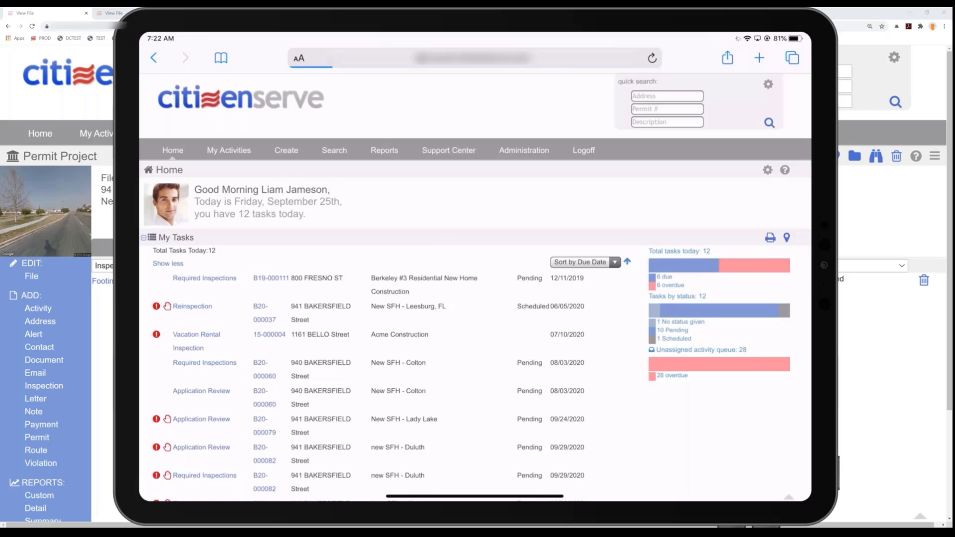
# - On the tablet, turn off My Links and My Notes in the home page settings and save them
pyautogui.scroll(-2, 475, 319)
pyautogui.scroll(-3, 475, 288)
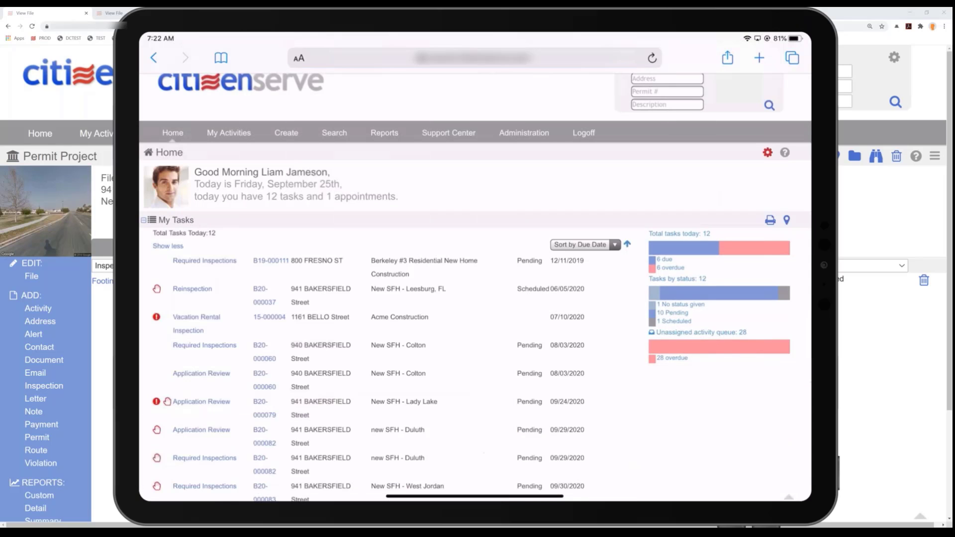
pyautogui.click(768, 153)
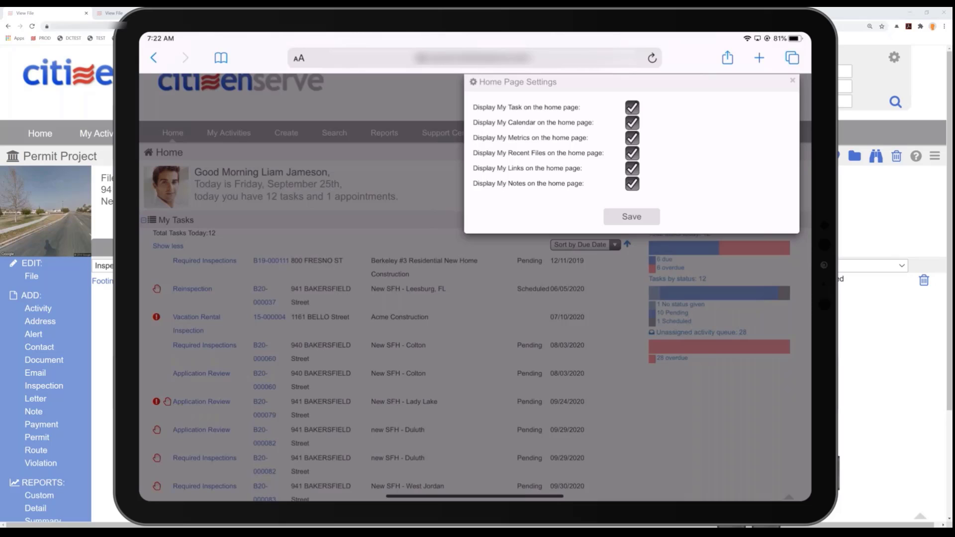
pyautogui.click(632, 184)
pyautogui.click(631, 169)
pyautogui.click(632, 216)
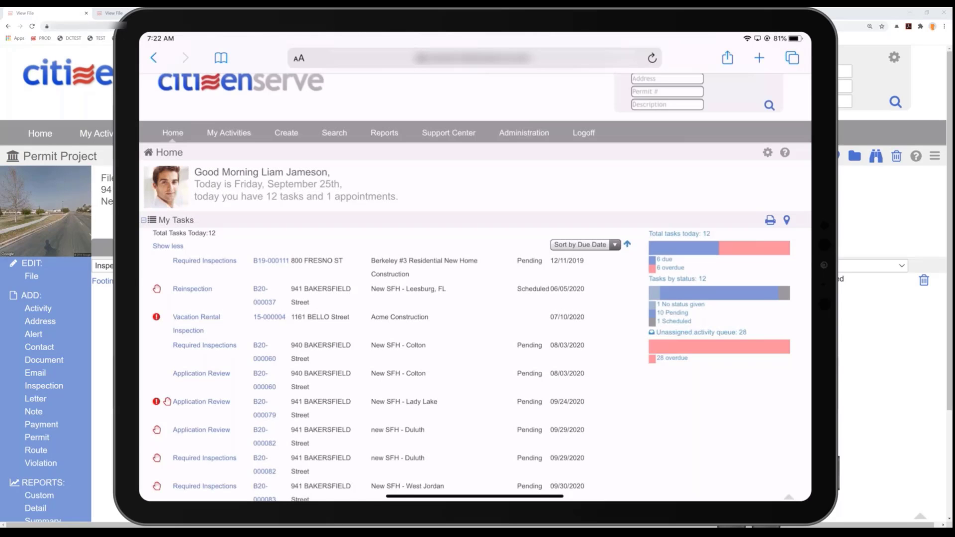
# - Open the New SFH - Brockton Footing inspection from the home page's My Calendar section and bring up its standard comments for selection
pyautogui.scroll(-10, 475, 298)
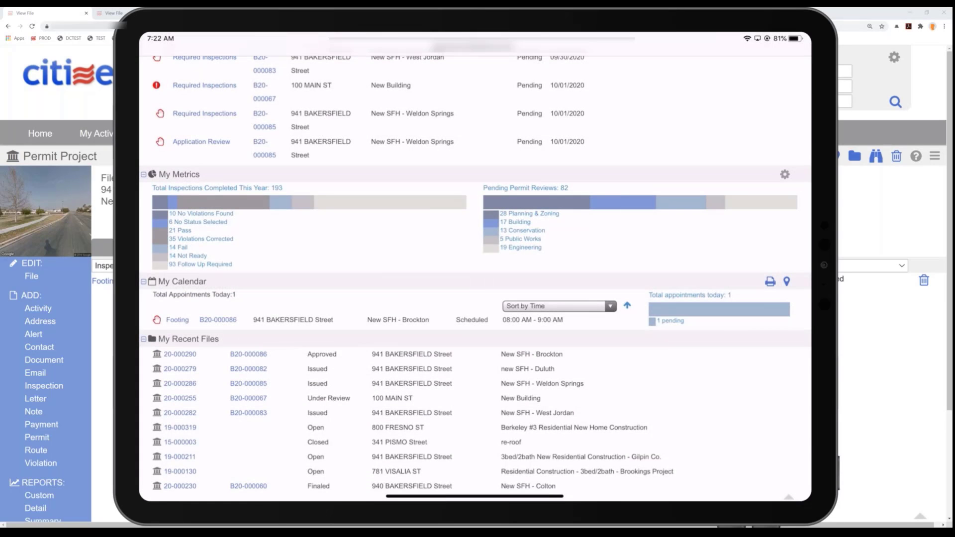
pyautogui.click(177, 320)
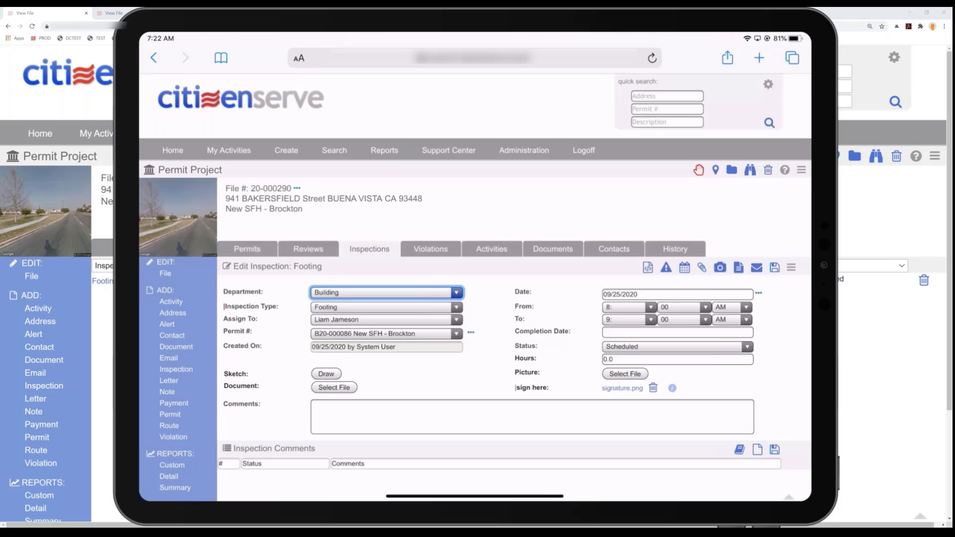
pyautogui.click(739, 450)
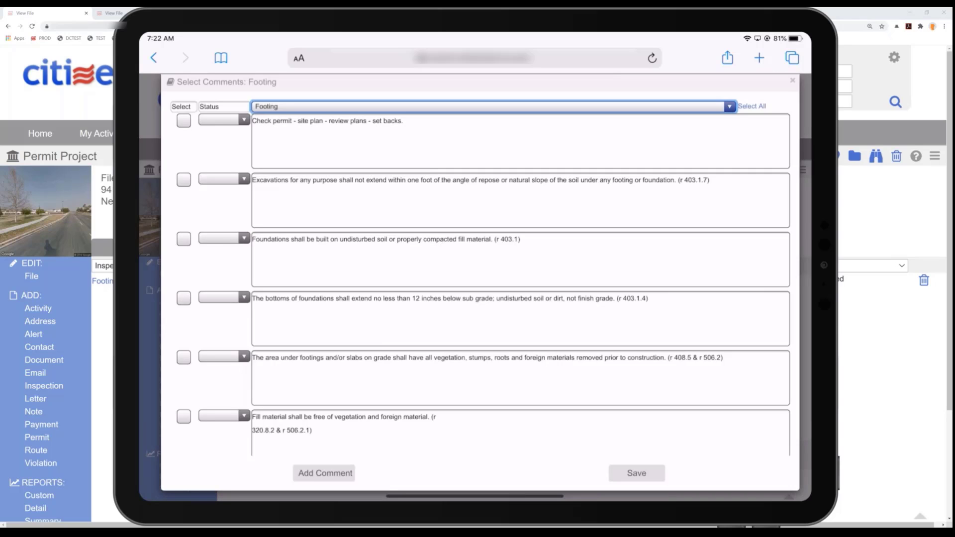
# - From the Footing comment group, select the comments on excavations, foundation bottoms, fill material, footing size for width and depth, and top of footing
pyautogui.click(493, 106)
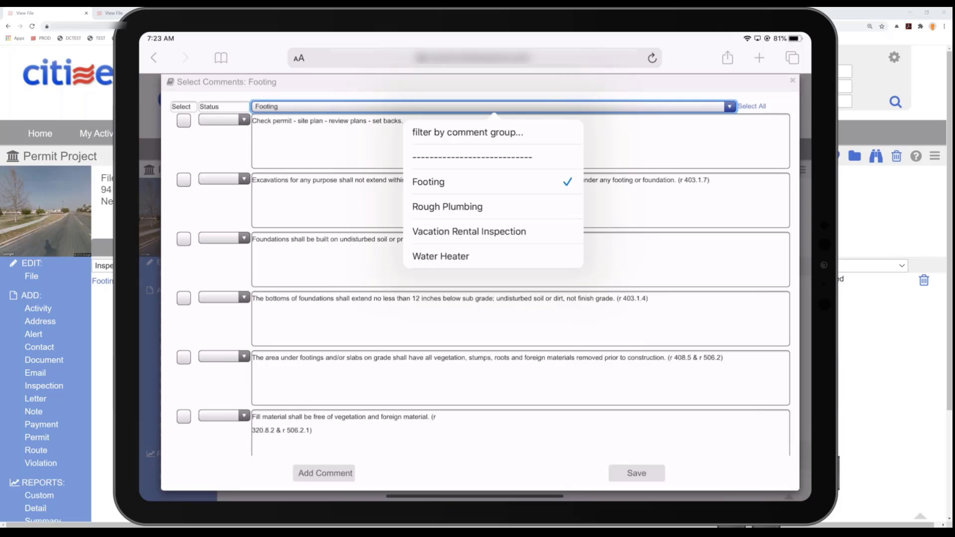
pyautogui.click(493, 183)
pyautogui.click(184, 179)
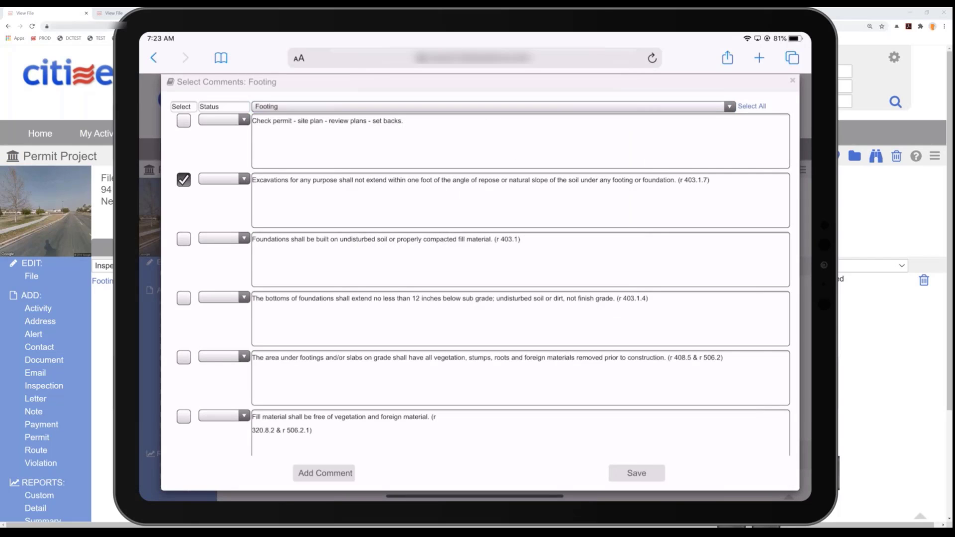
pyautogui.click(183, 298)
pyautogui.click(183, 417)
pyautogui.scroll(-5, 475, 283)
pyautogui.scroll(-1, 488, 276)
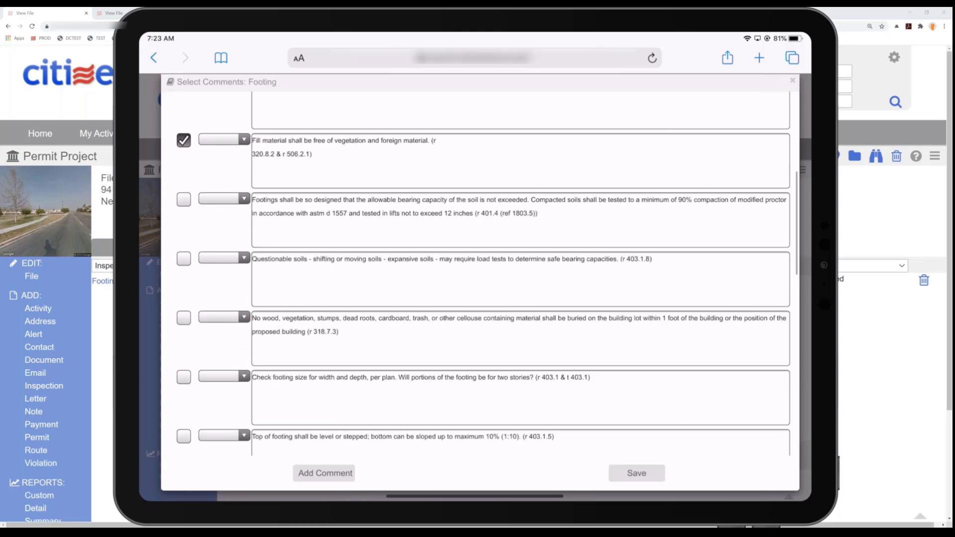
pyautogui.scroll(-1, 475, 276)
pyautogui.click(183, 338)
pyautogui.click(183, 398)
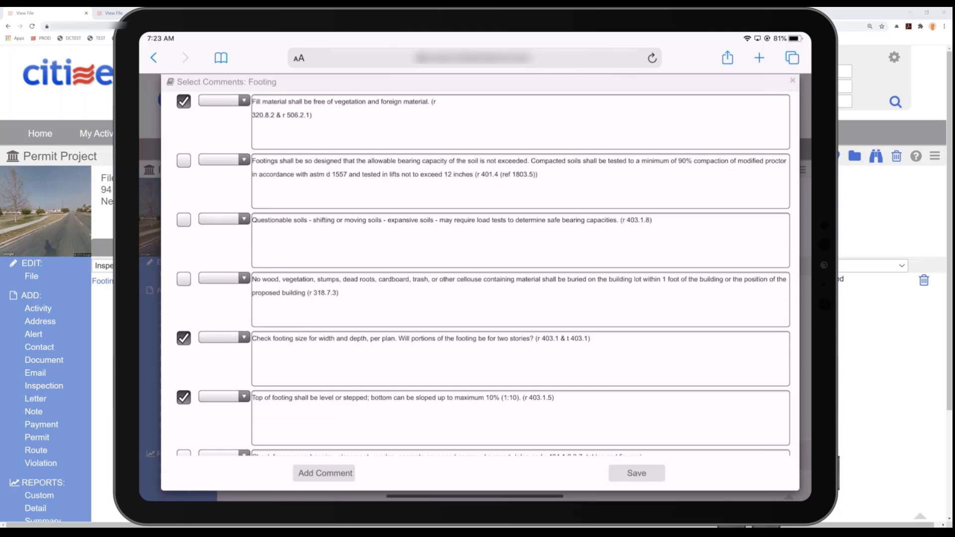
# - Add a custom comment dictated as a voice to text comment from the inspector's iPad, and save the selected comments to the inspection
pyautogui.click(637, 473)
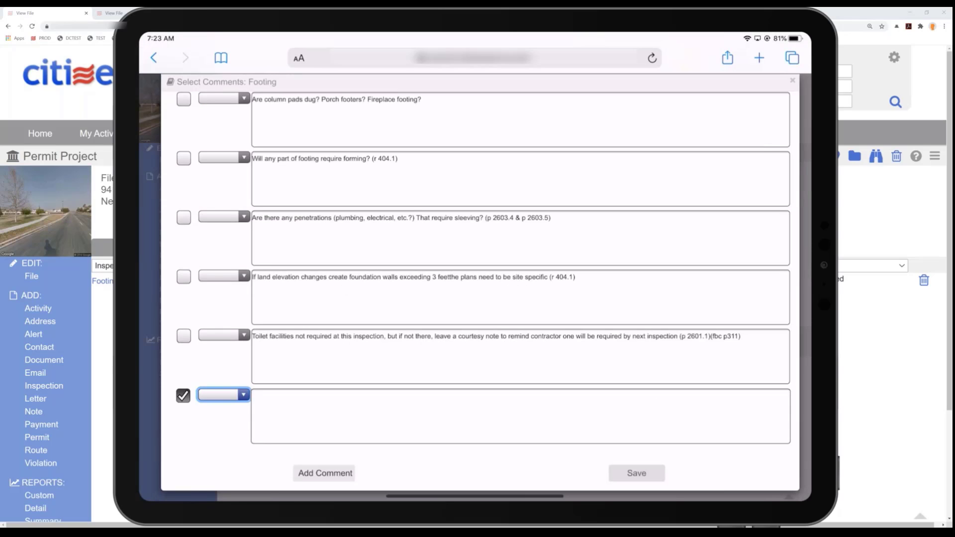
pyautogui.click(521, 416)
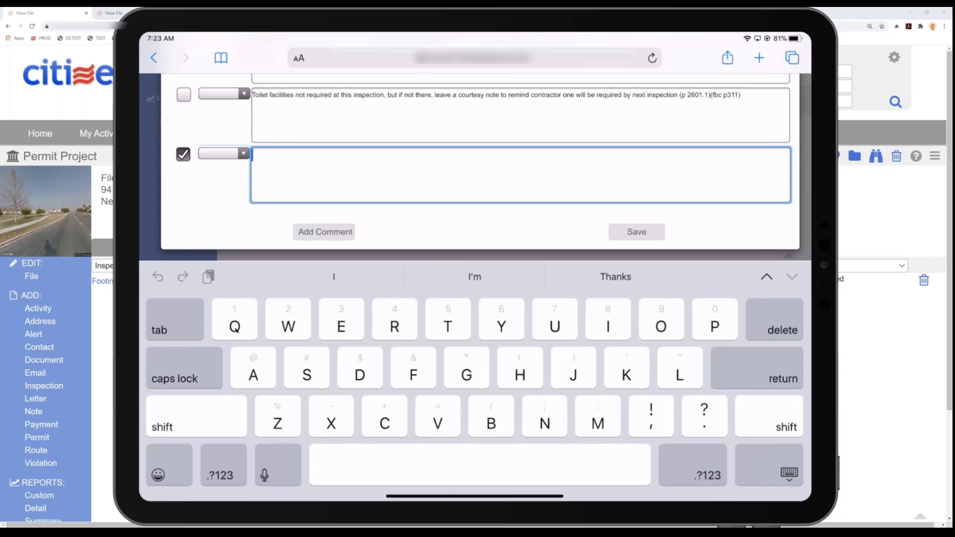
pyautogui.click(278, 465)
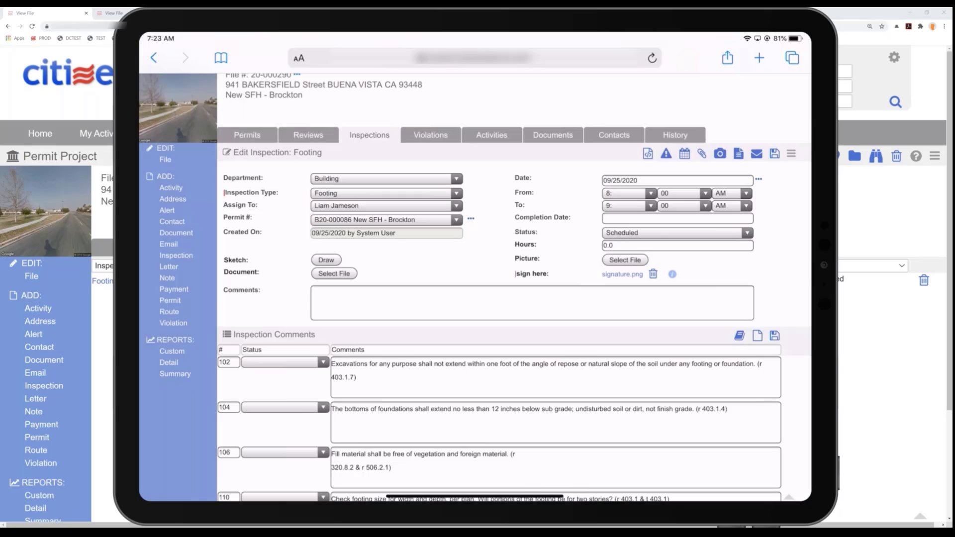
# - Attach the photo of the excavated footings from the Code Violations album to the inspection as a Photo document and save it
pyautogui.click(702, 153)
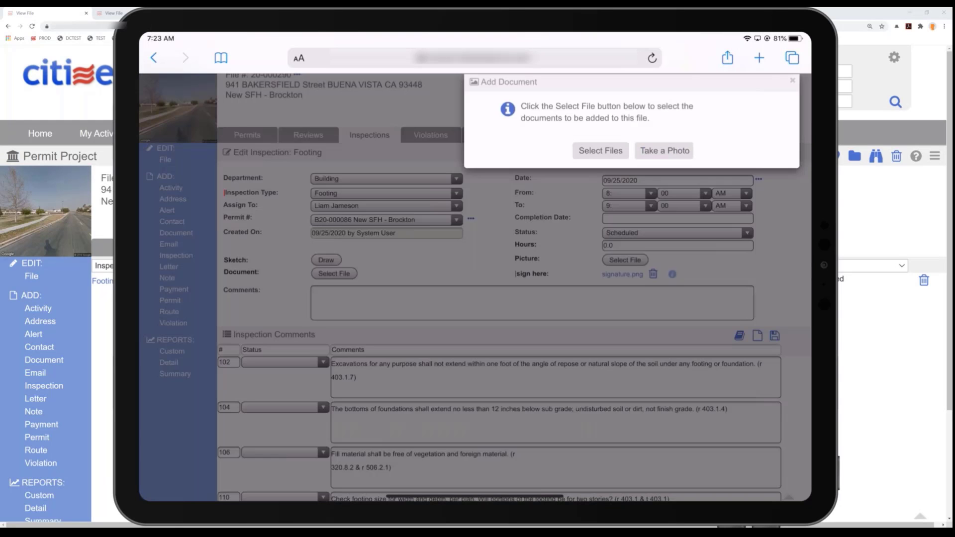
pyautogui.click(600, 150)
pyautogui.click(572, 100)
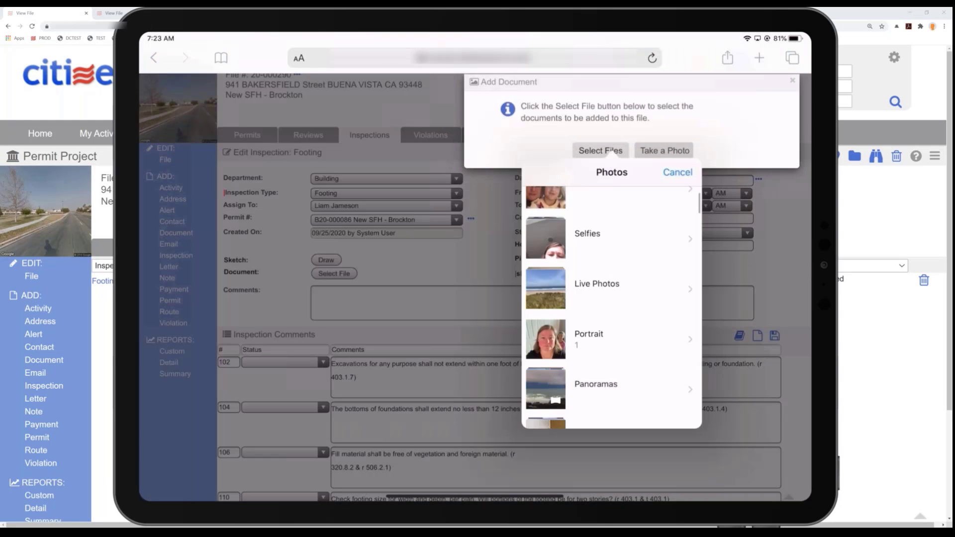
pyautogui.scroll(-10, 611, 308)
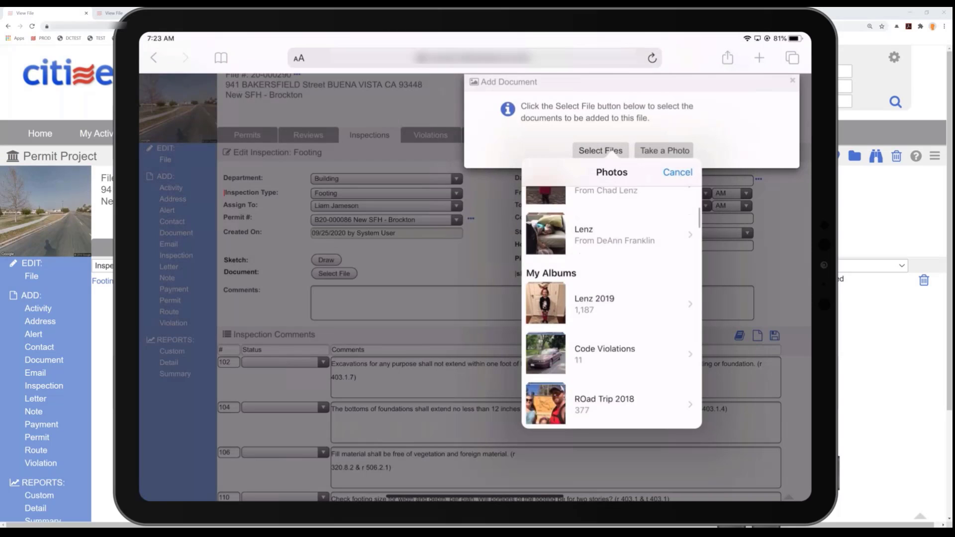
pyautogui.click(604, 321)
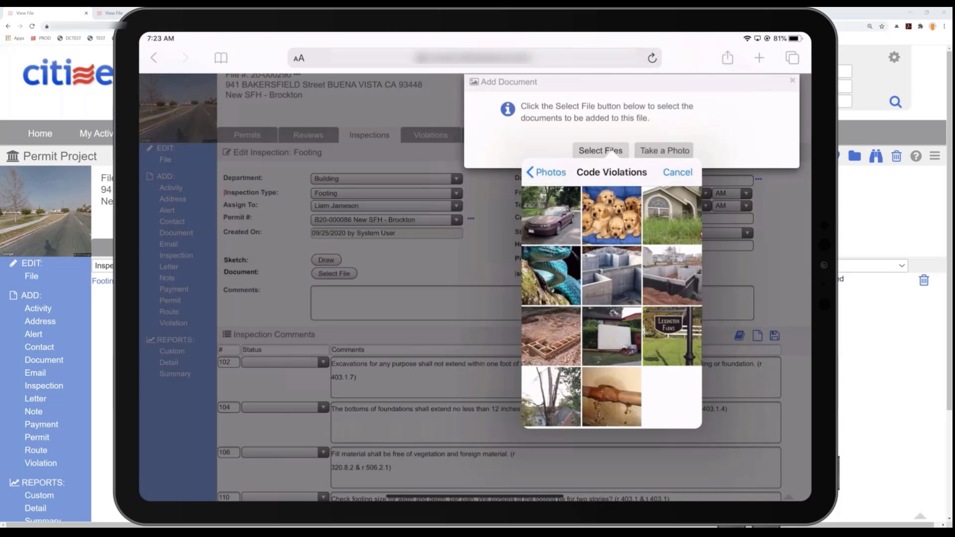
pyautogui.click(551, 336)
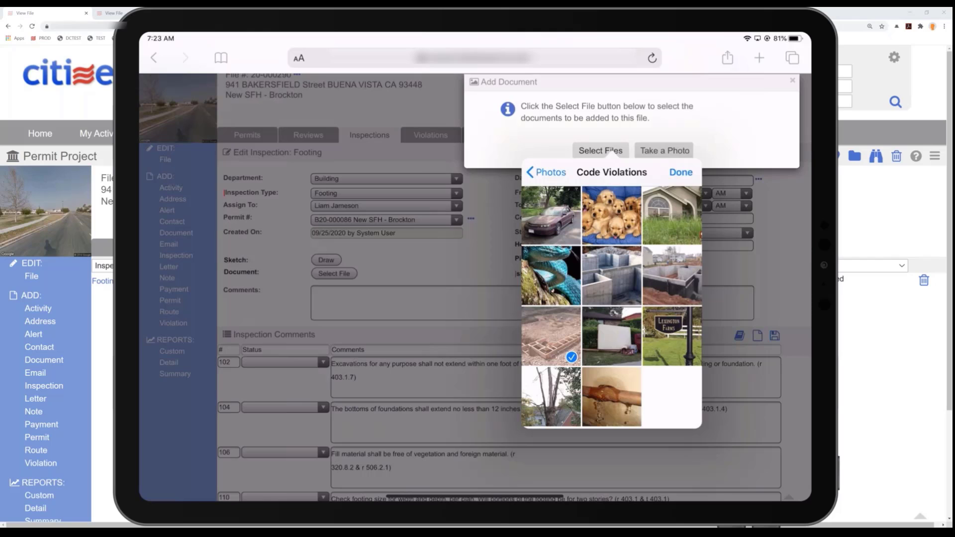
pyautogui.click(681, 172)
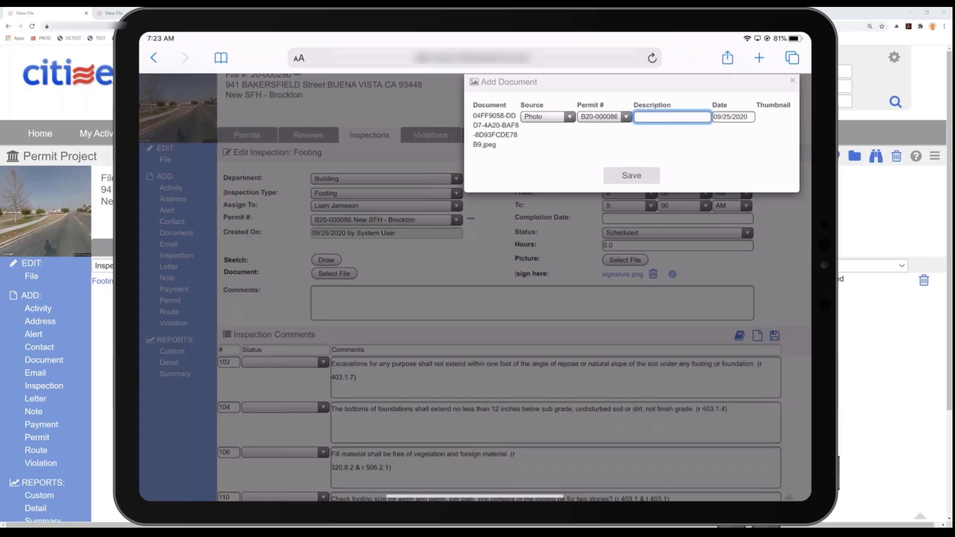
pyautogui.click(631, 175)
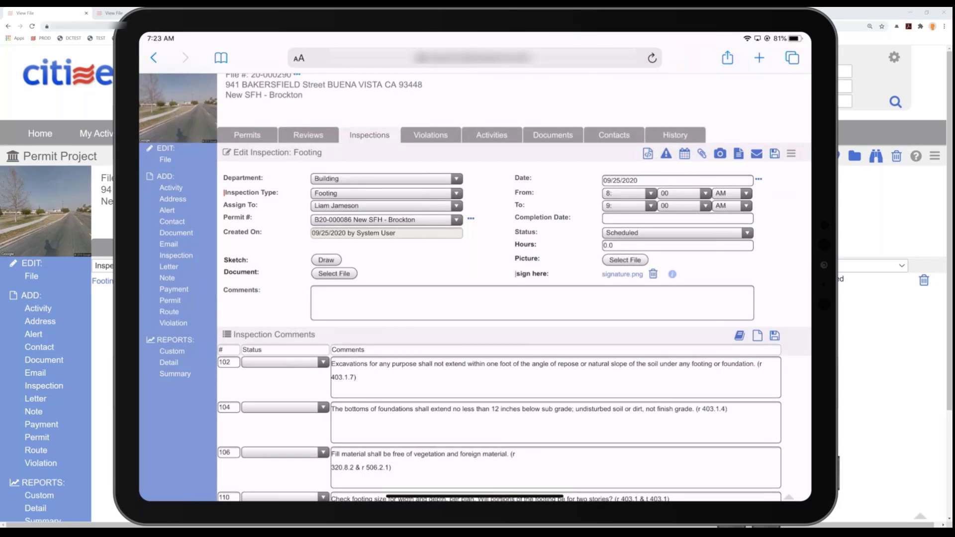
# - Set the Footing inspection's status to Not Ready and its completion date to 09/25/2020
pyautogui.click(677, 233)
pyautogui.click(619, 134)
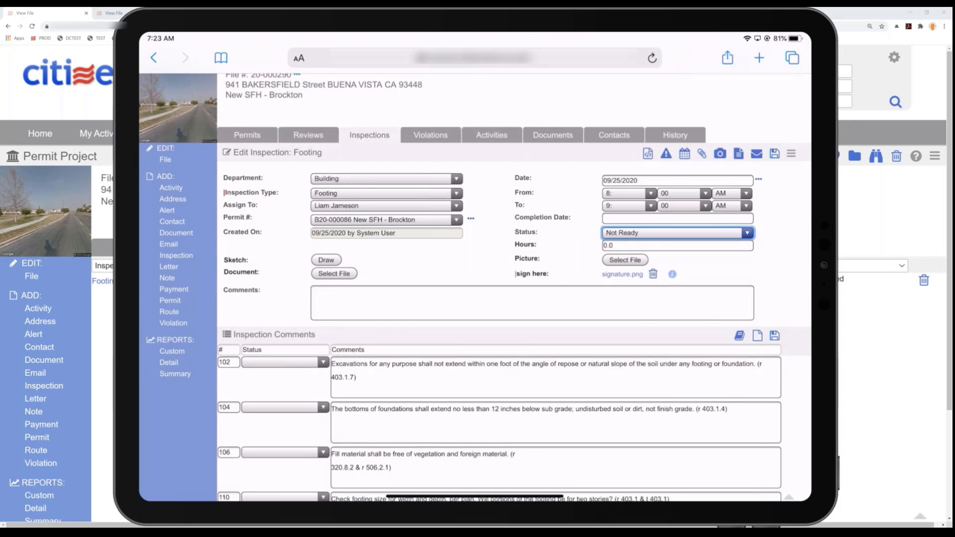
pyautogui.click(677, 218)
pyautogui.click(681, 294)
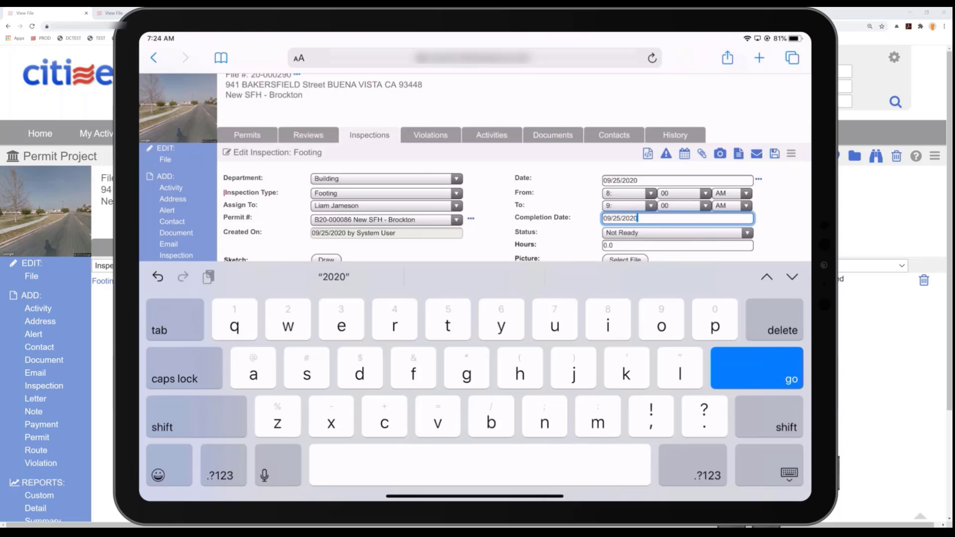
pyautogui.click(788, 474)
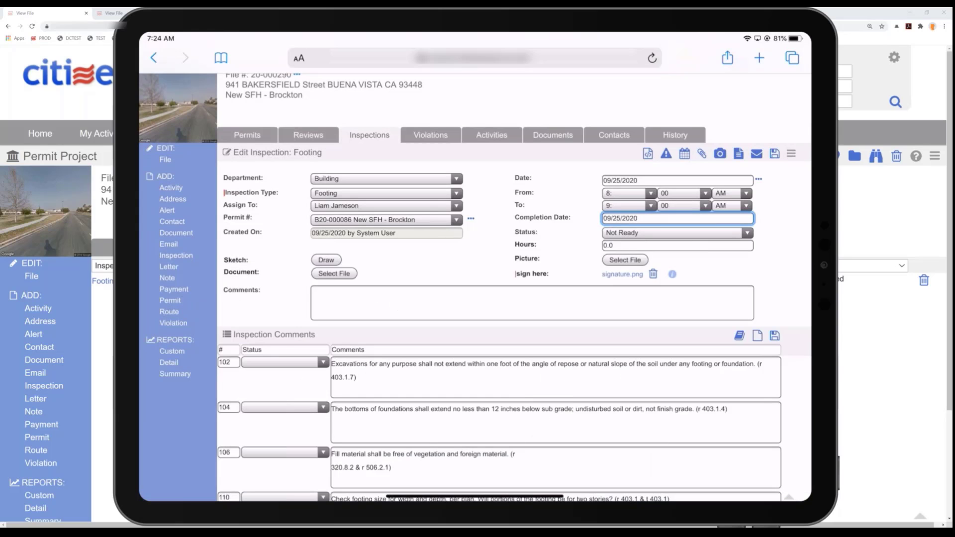
# - Create a follow-up Footing inspection dated 10/02/2020 with status Scheduled, and save it
pyautogui.click(685, 153)
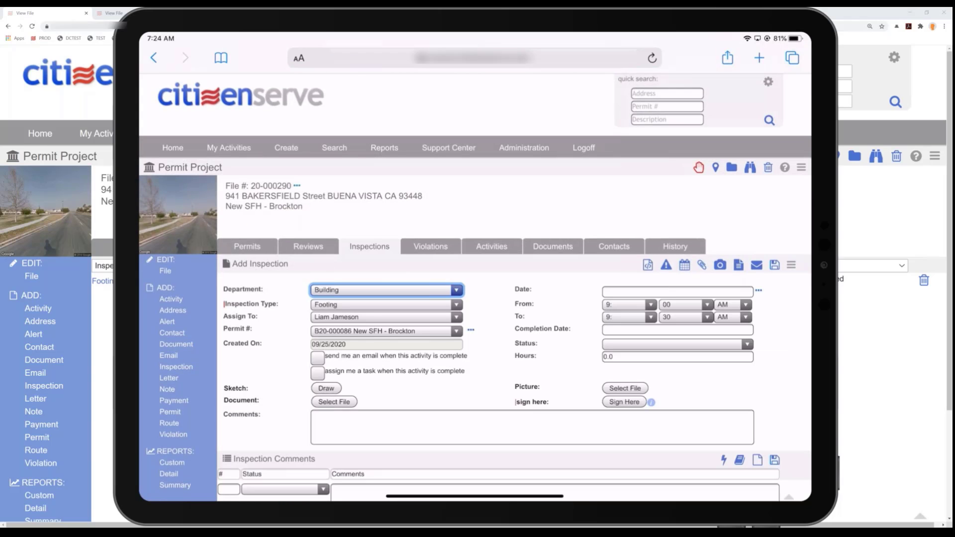
pyautogui.click(677, 291)
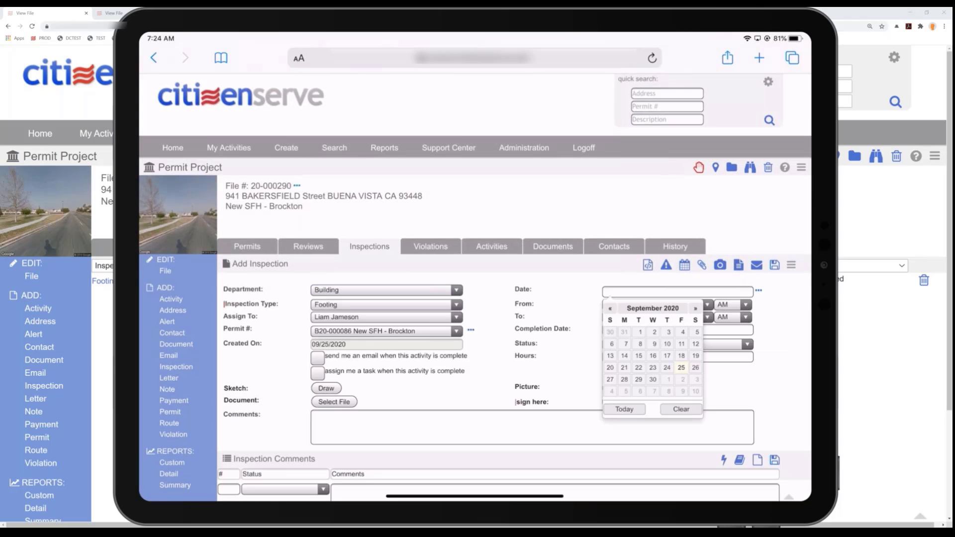
pyautogui.click(681, 380)
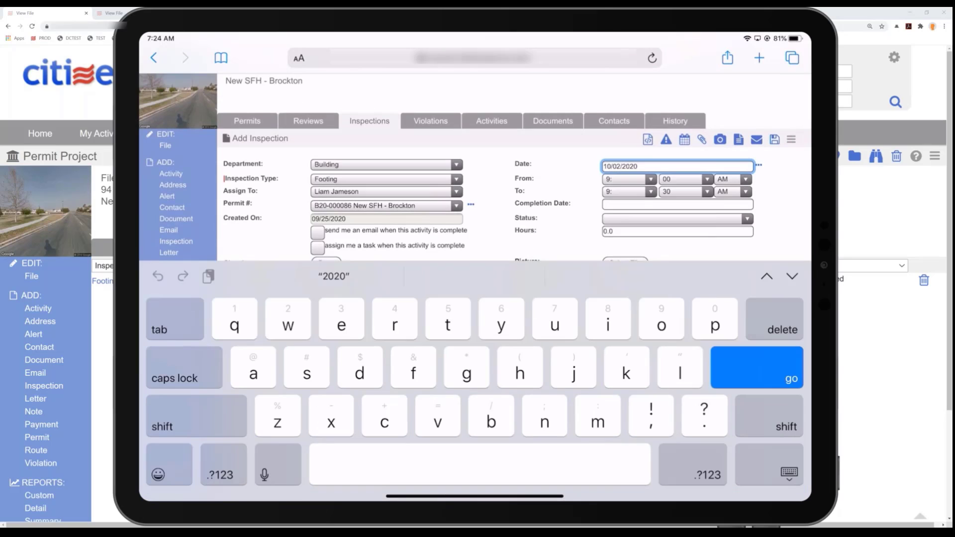
pyautogui.click(678, 219)
pyautogui.click(446, 292)
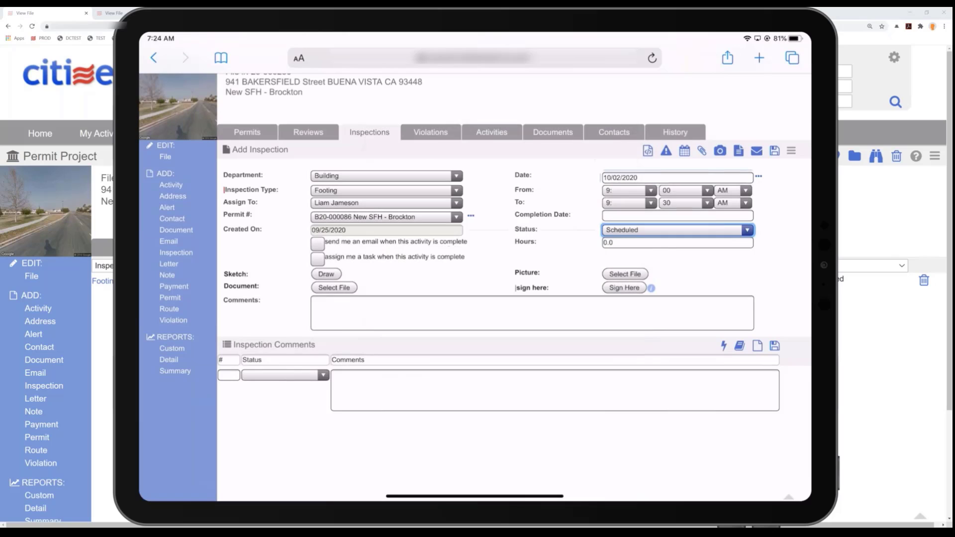
pyautogui.click(774, 151)
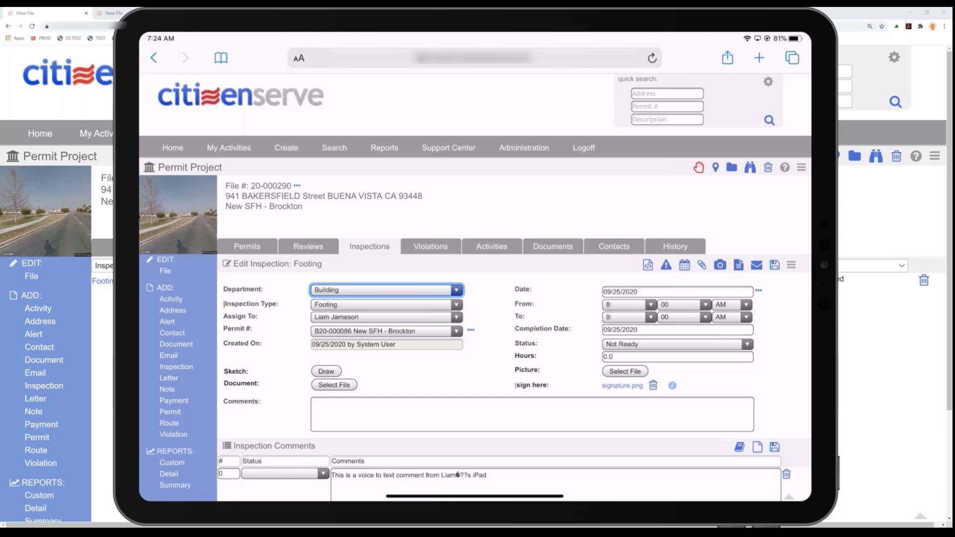
# - Start an email from the Footing inspection with the Inspection Report template and choose the applicant contractor as its recipient
pyautogui.click(756, 266)
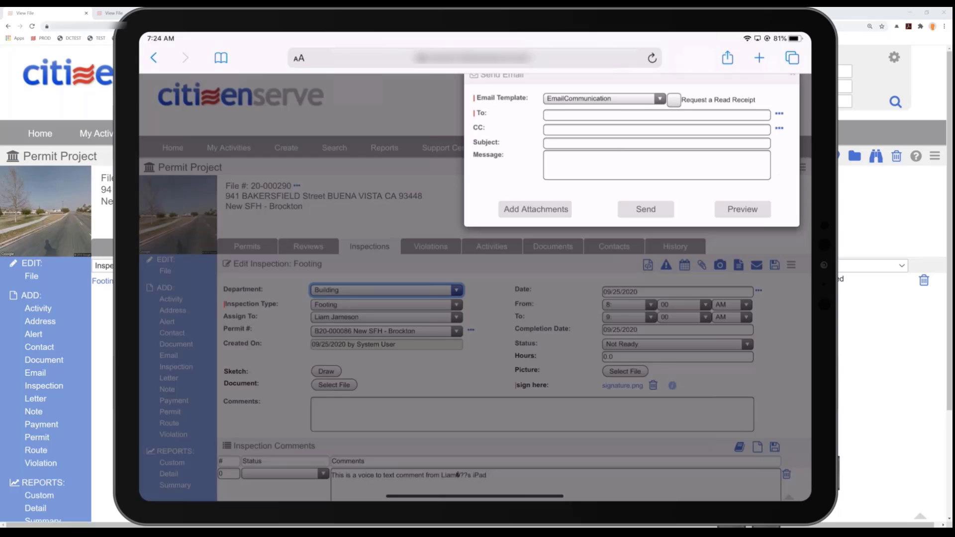
pyautogui.click(605, 102)
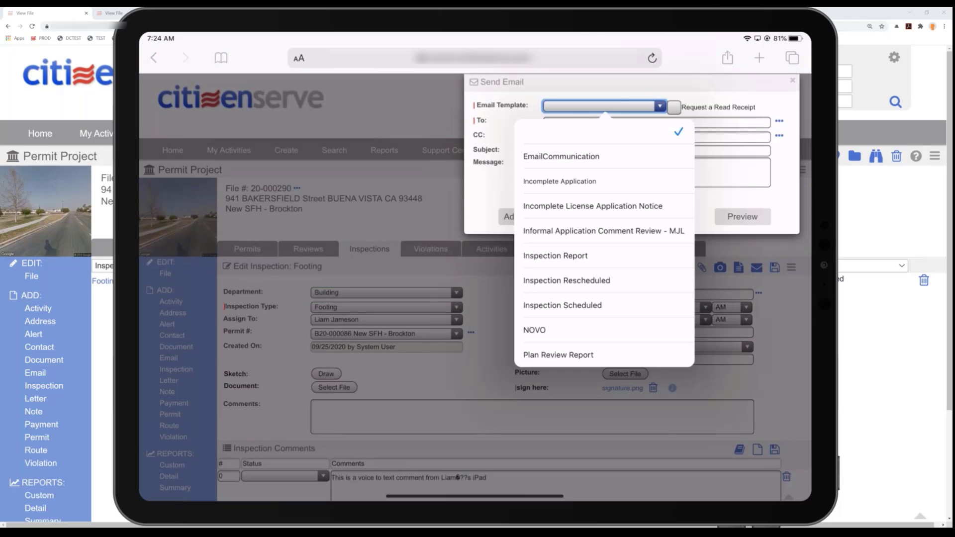
pyautogui.click(555, 256)
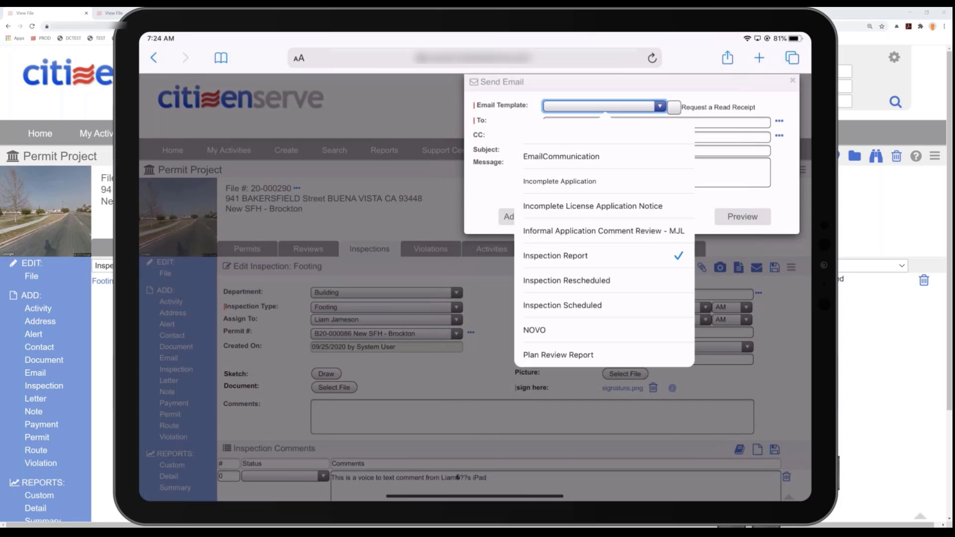
pyautogui.click(779, 122)
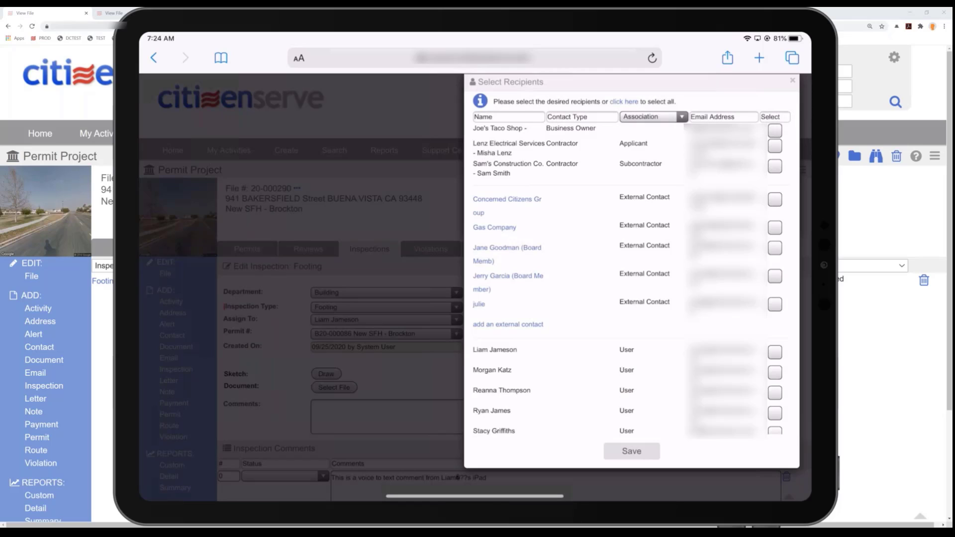
pyautogui.click(775, 146)
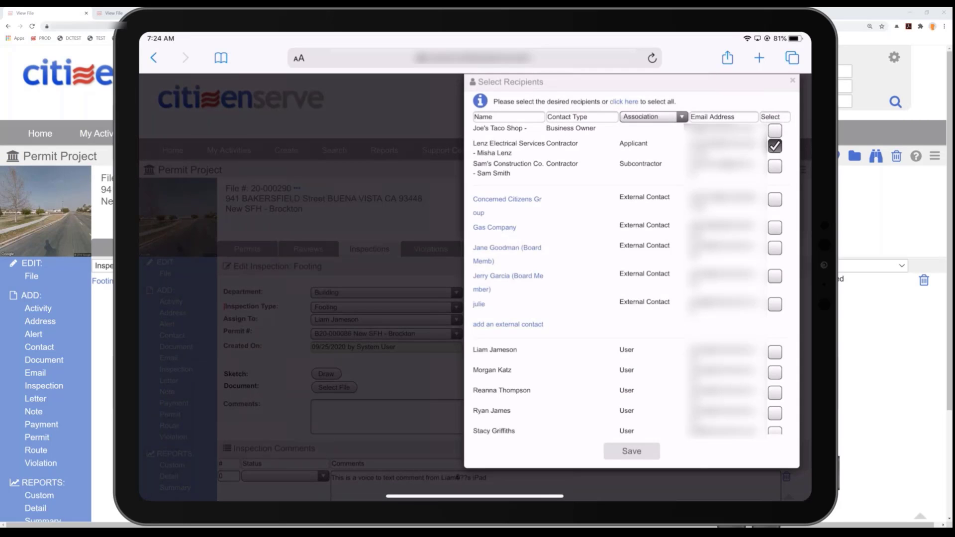
pyautogui.click(632, 451)
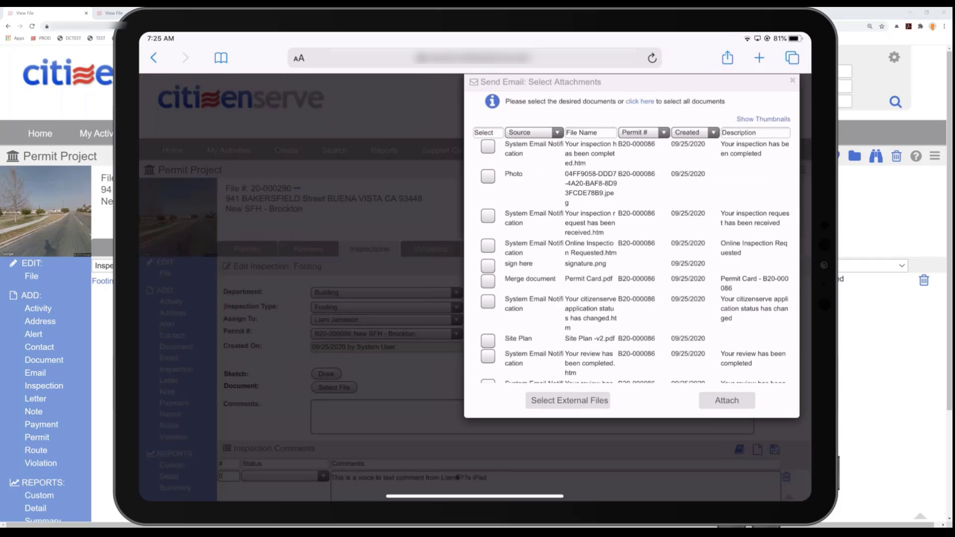
# - Show thumbnails of the file's documents and attach the footing photo to the Inspection Report email
pyautogui.click(763, 119)
pyautogui.click(518, 177)
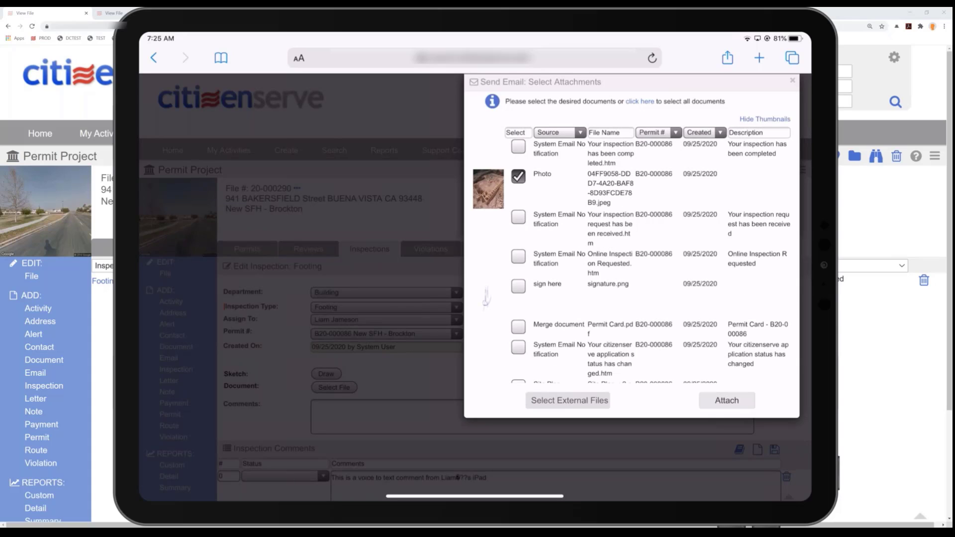
pyautogui.click(726, 401)
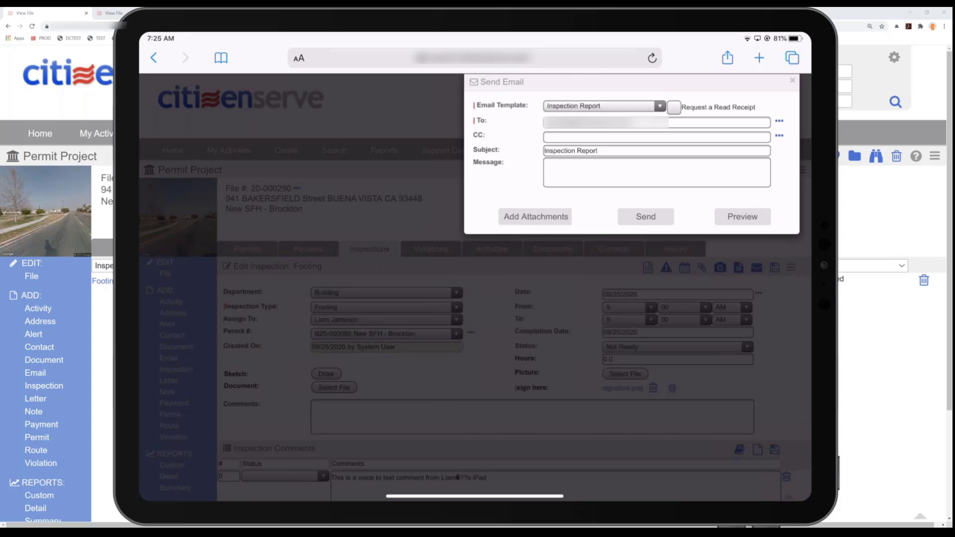
# - Preview the Inspection Report email and send it
pyautogui.click(742, 216)
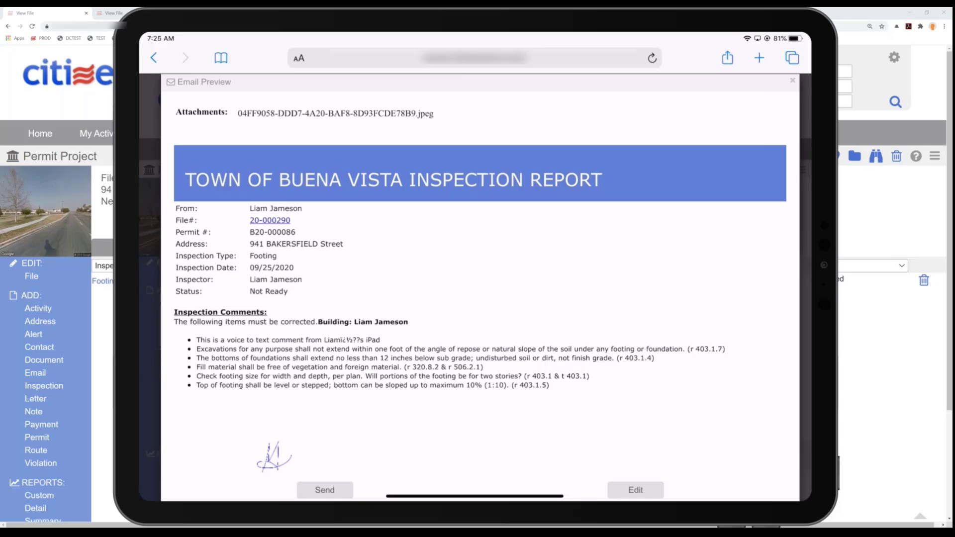
pyautogui.click(325, 490)
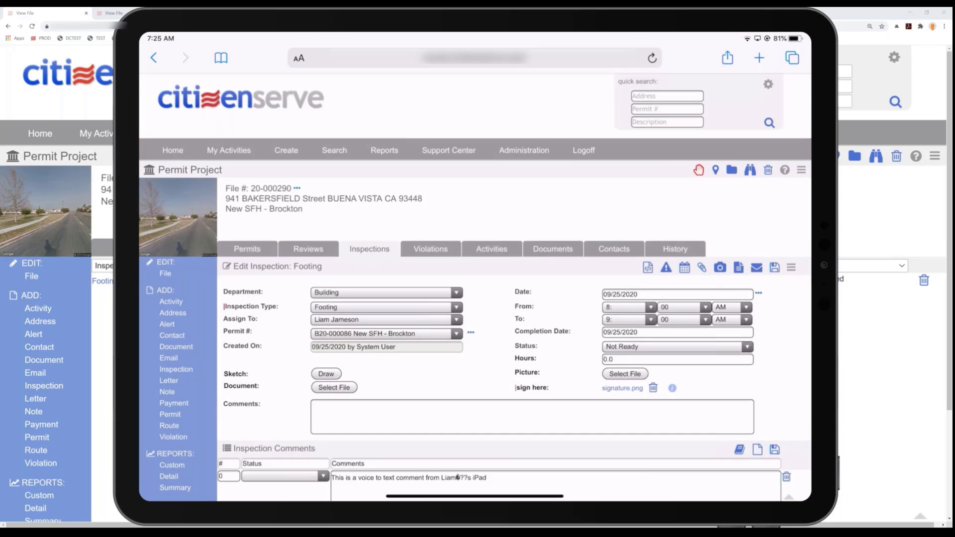
pyautogui.scroll(-1, 475, 274)
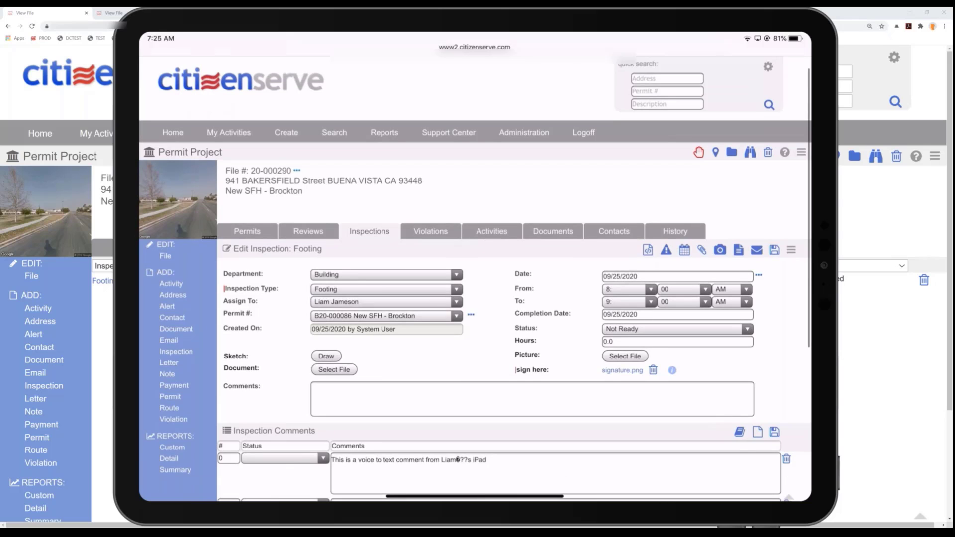
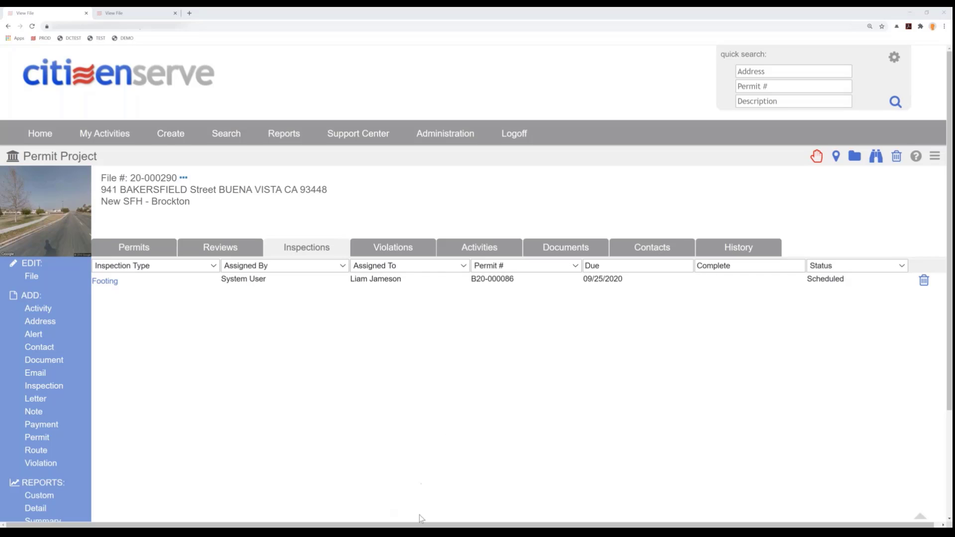
# - Switch to the other Chrome window and examine the Canyon Creek Commercial Center Phase 9 review routes with all routes collapsed
pyautogui.moveTo(417, 533)
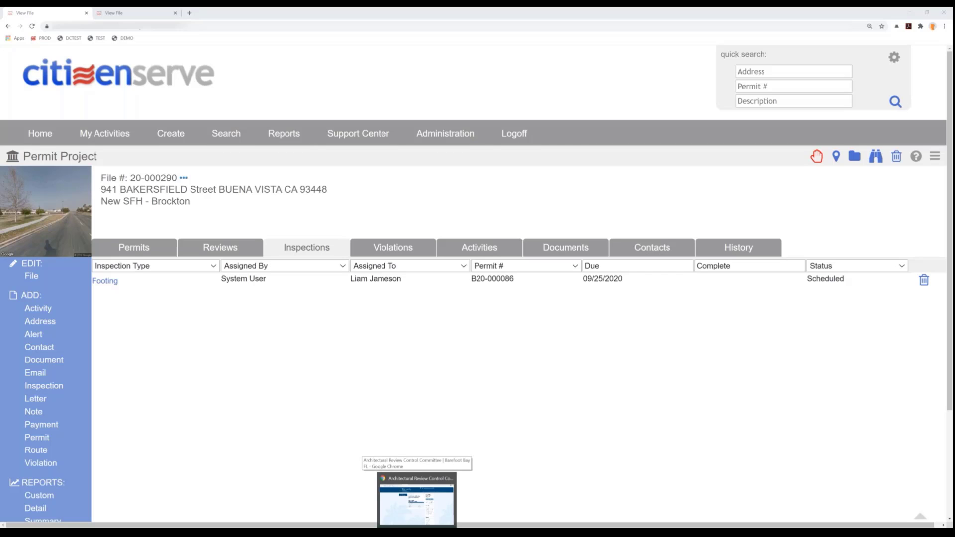
pyautogui.click(417, 500)
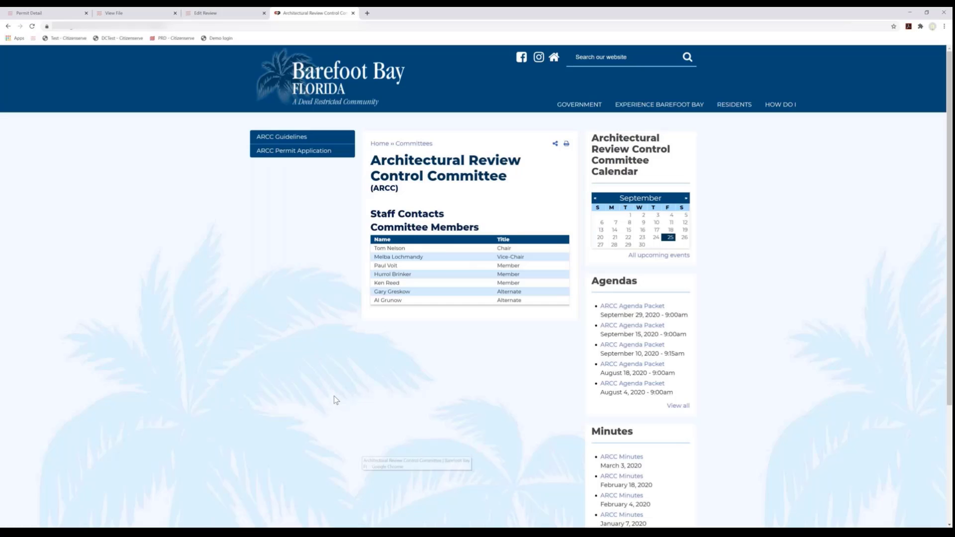
pyautogui.click(30, 12)
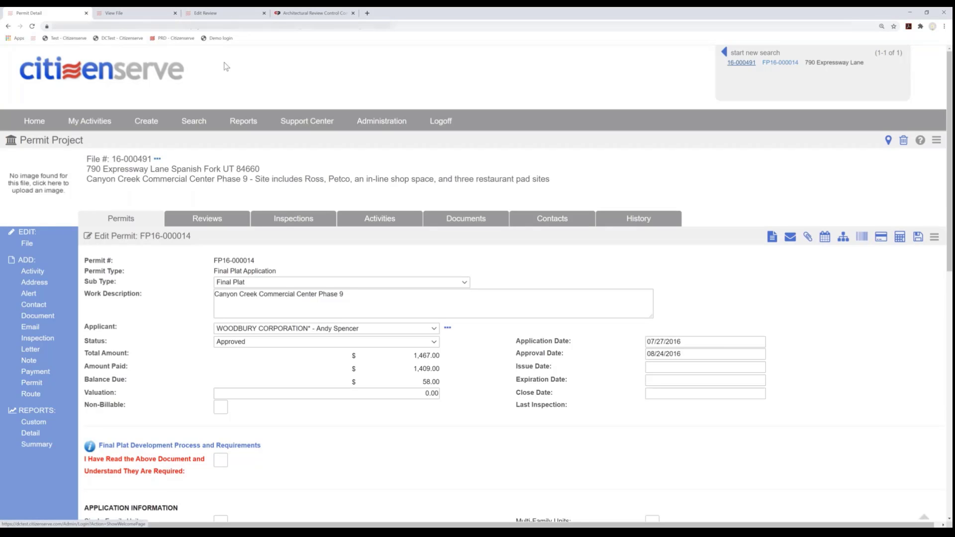
pyautogui.click(122, 15)
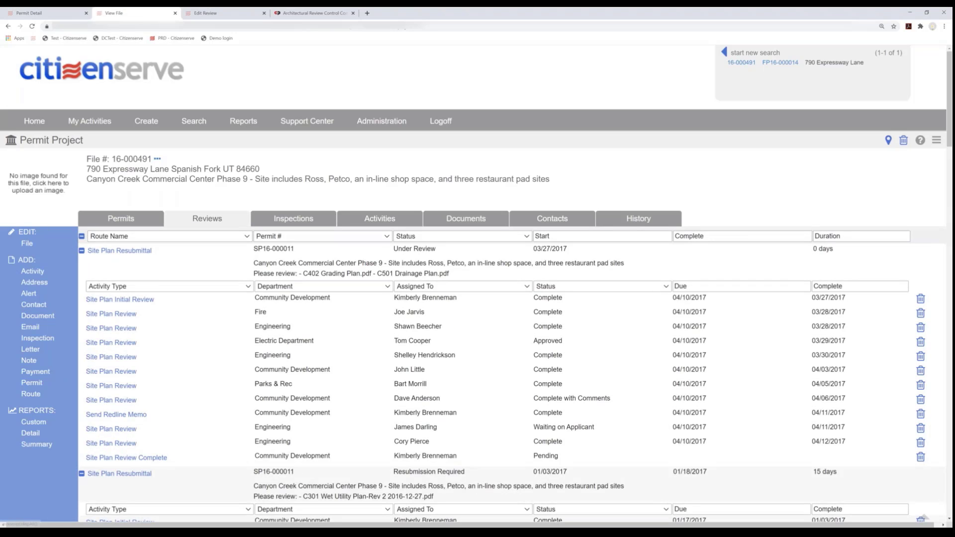
pyautogui.click(82, 239)
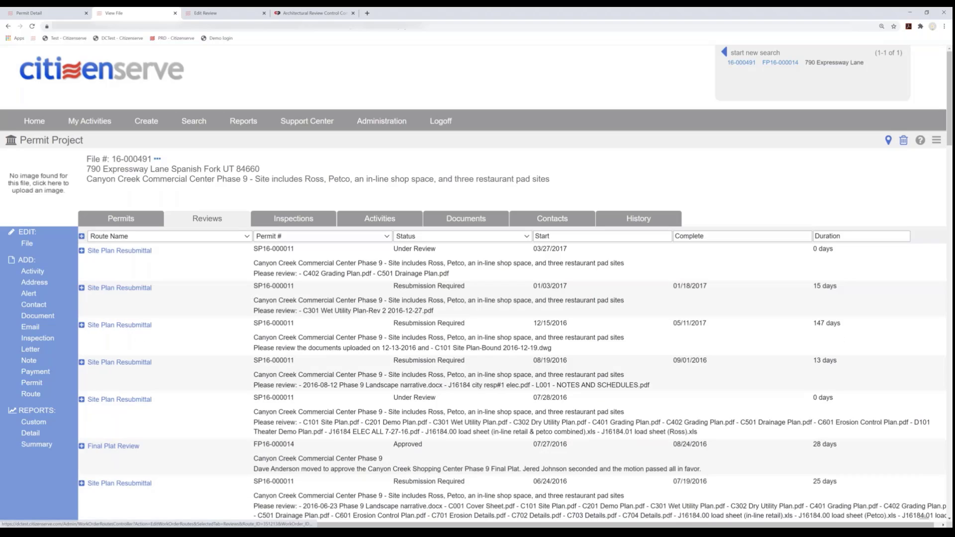
pyautogui.scroll(-1, 152, 375)
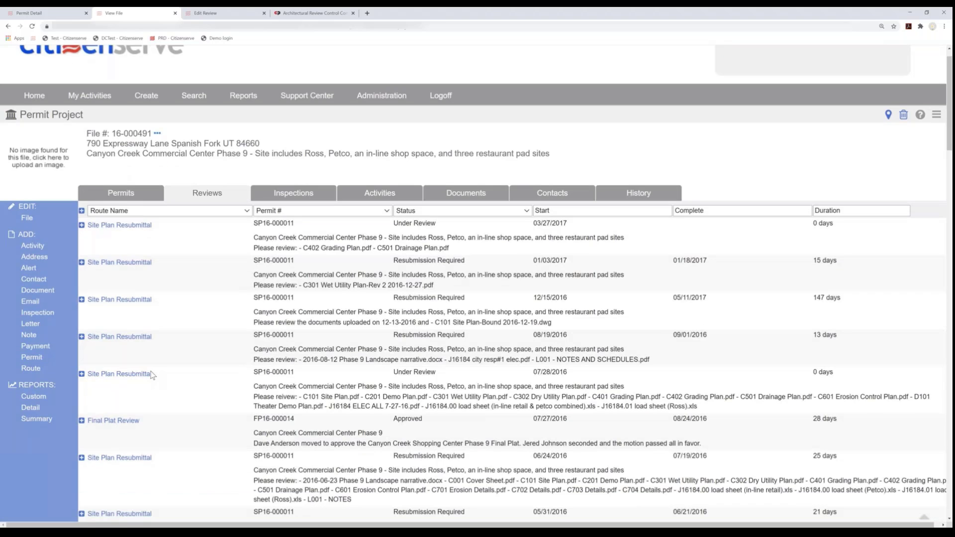
pyautogui.scroll(-2, 151, 375)
pyautogui.scroll(-2, 152, 375)
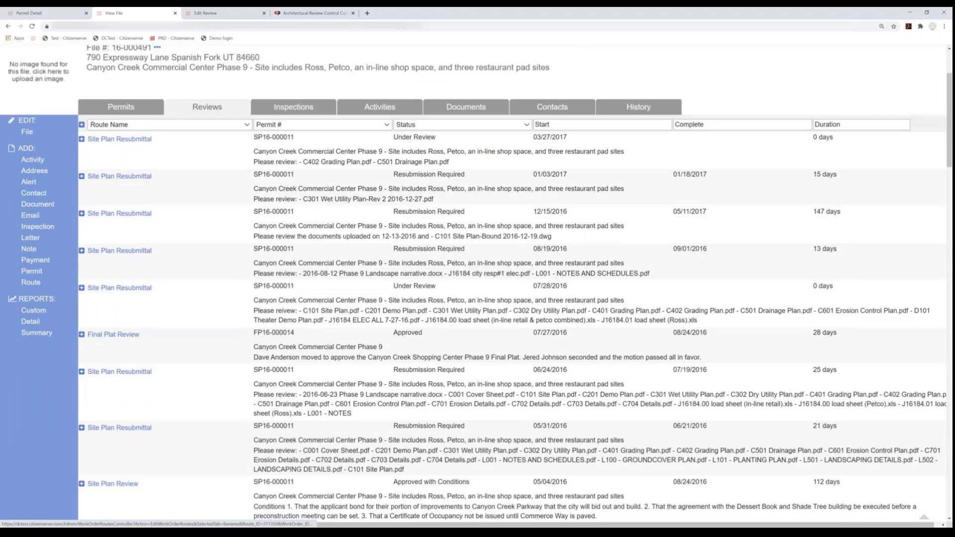
pyautogui.scroll(-2, 263, 303)
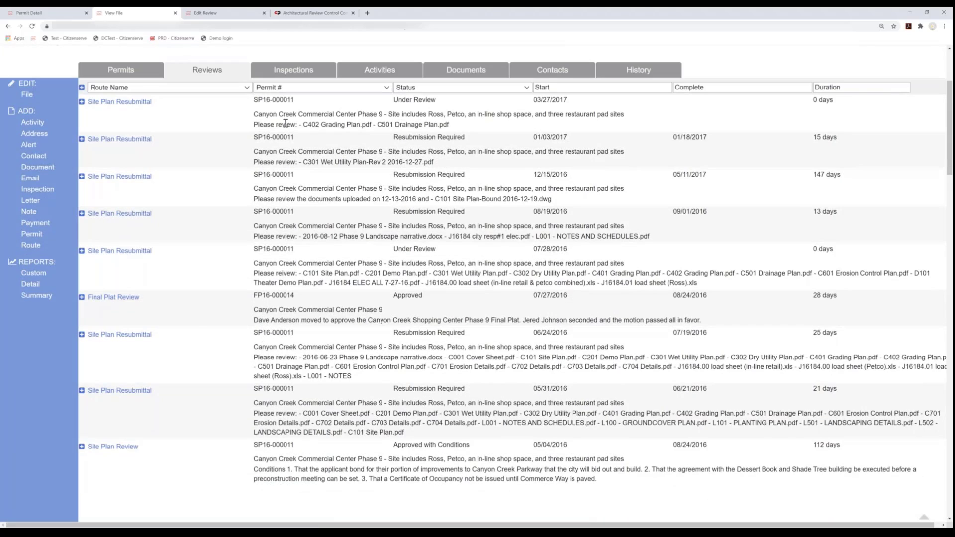
# - Expand the original Site Plan Review route, examine its activities, and view the Development Review Committee review
pyautogui.click(81, 446)
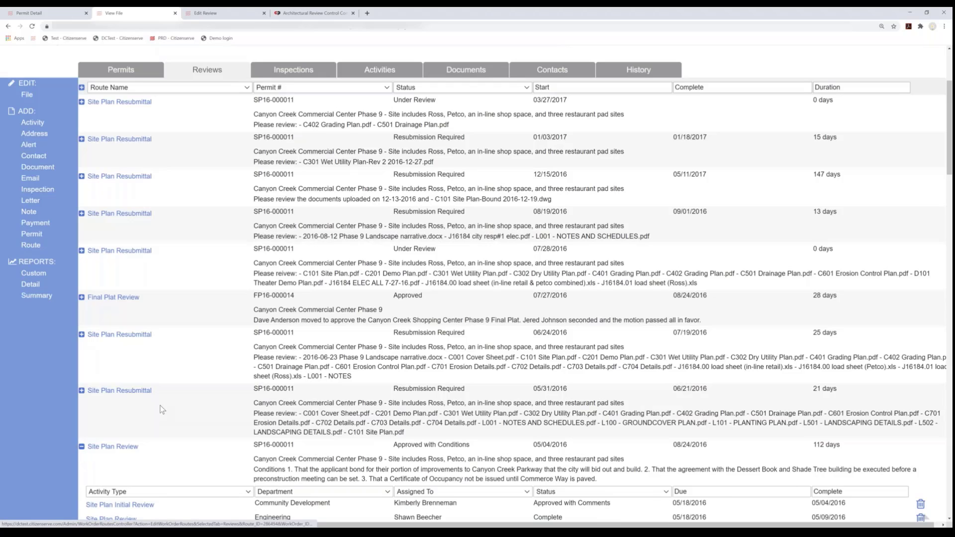
pyautogui.scroll(-1, 160, 406)
pyautogui.scroll(-5, 162, 402)
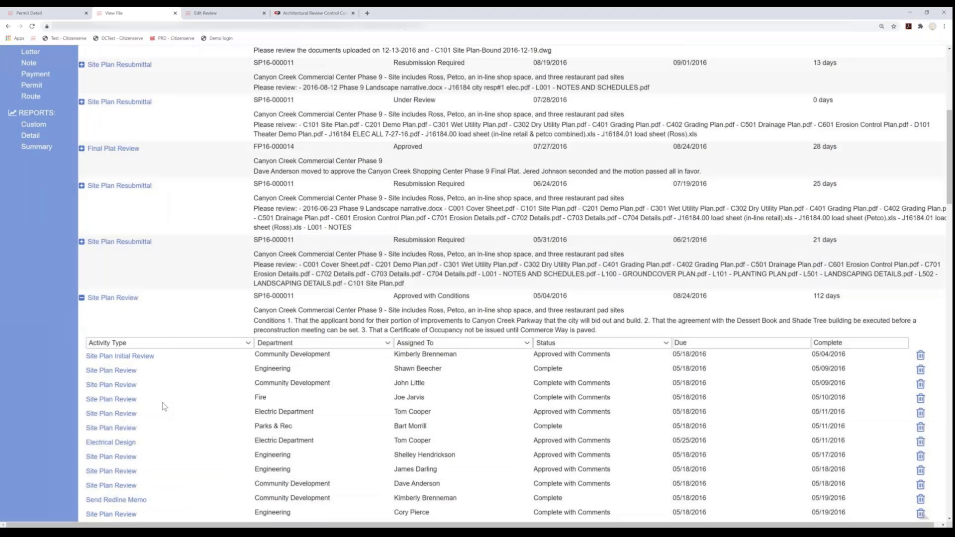
pyautogui.scroll(-1, 145, 213)
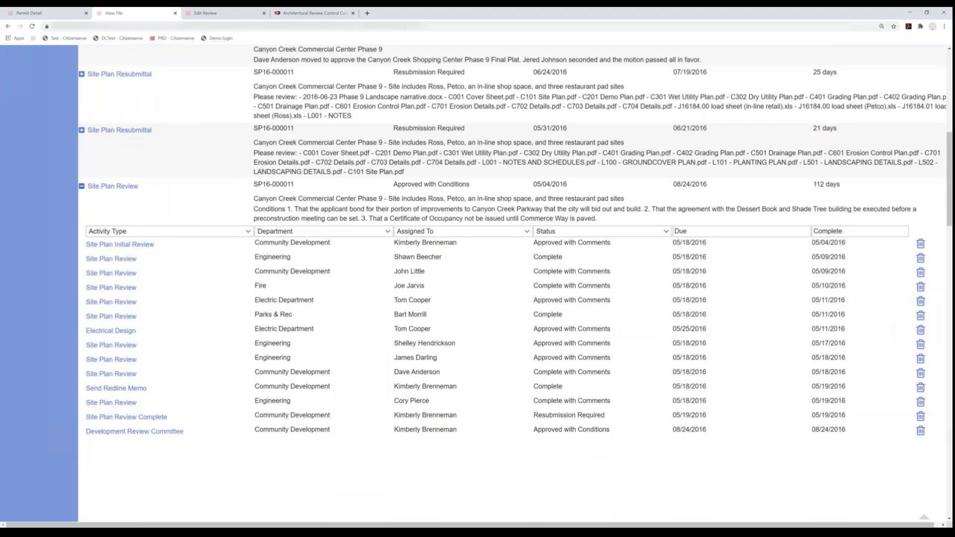
pyautogui.click(217, 14)
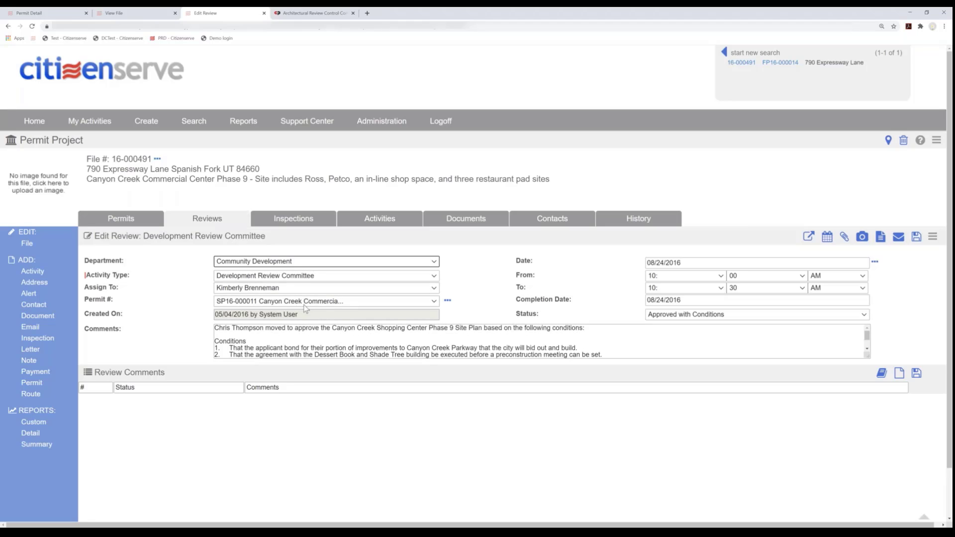
# - Enlarge Barefoot Bay's Architectural Review Control Committee page and examine its committee members and agendas
pyautogui.click(297, 15)
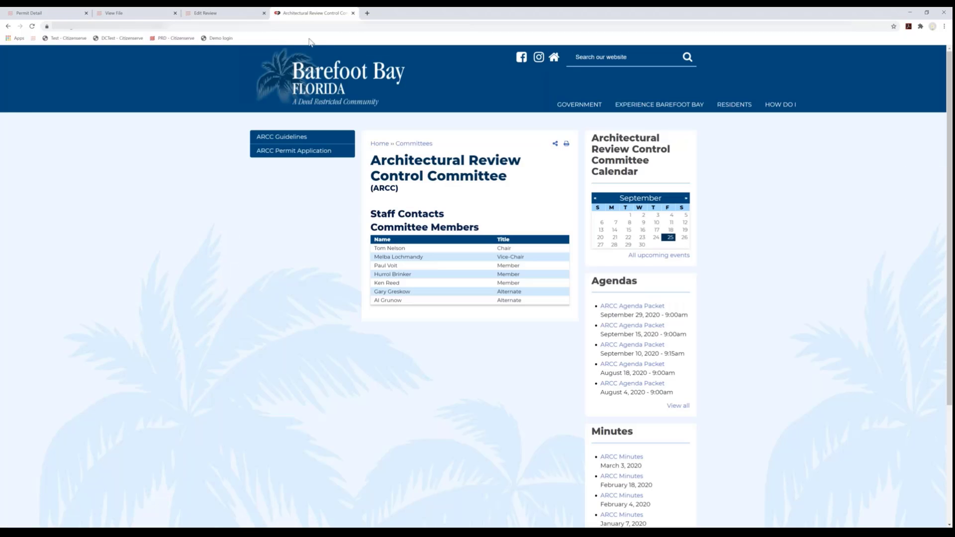
pyautogui.scroll(1, 354, 383)
pyautogui.scroll(1, 357, 387)
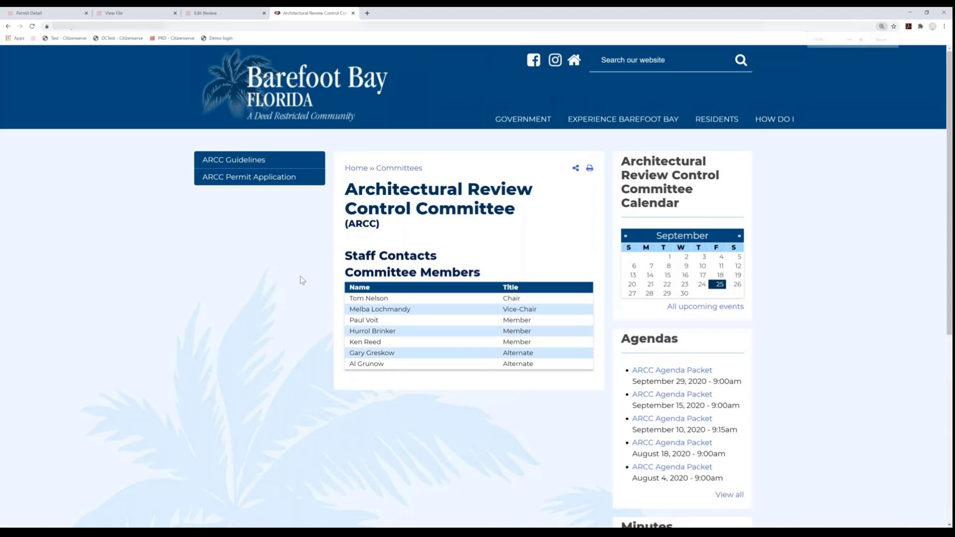
pyautogui.scroll(1, 424, 196)
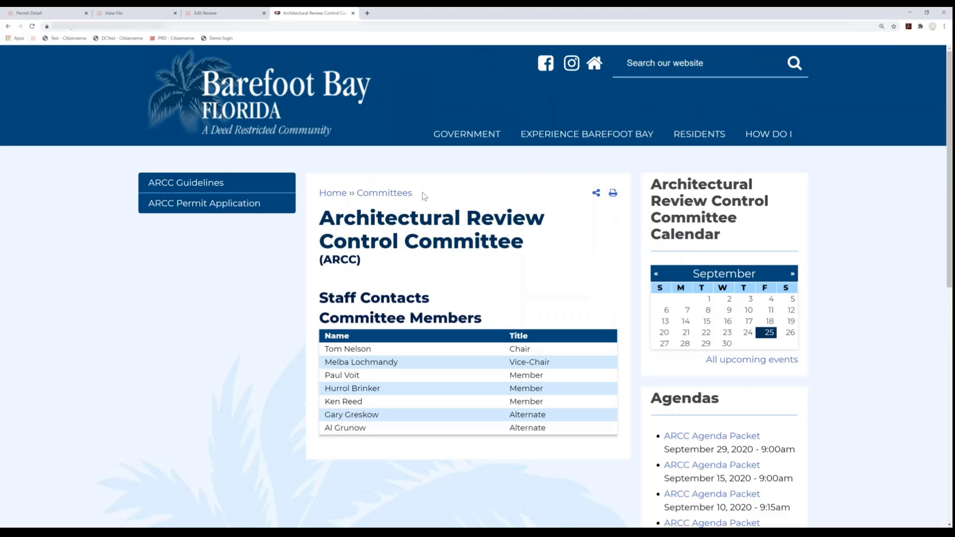
pyautogui.scroll(-1, 424, 196)
pyautogui.scroll(-1, 422, 195)
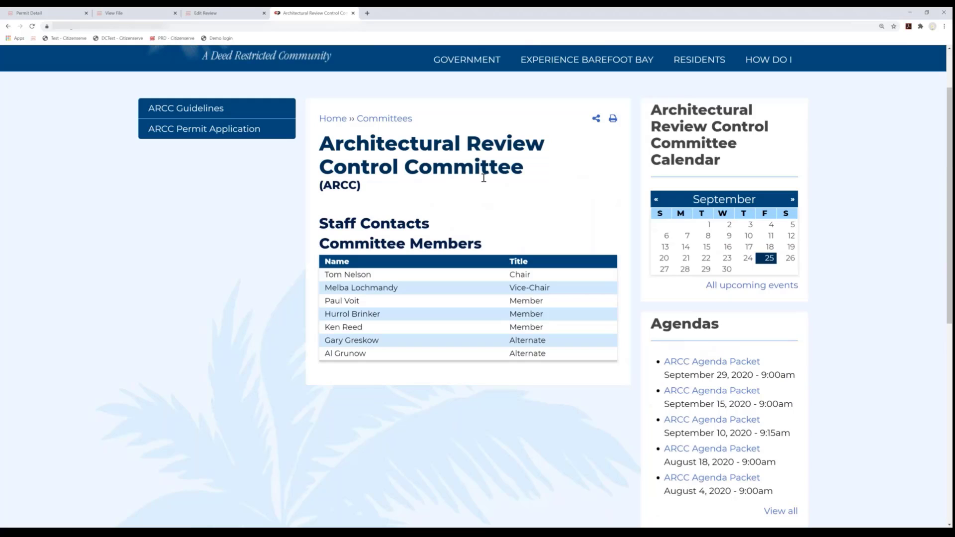
# - Open the September 29, 2020 ARCC Agenda Packet and examine its consent items and other applications at a larger size
pyautogui.click(687, 363)
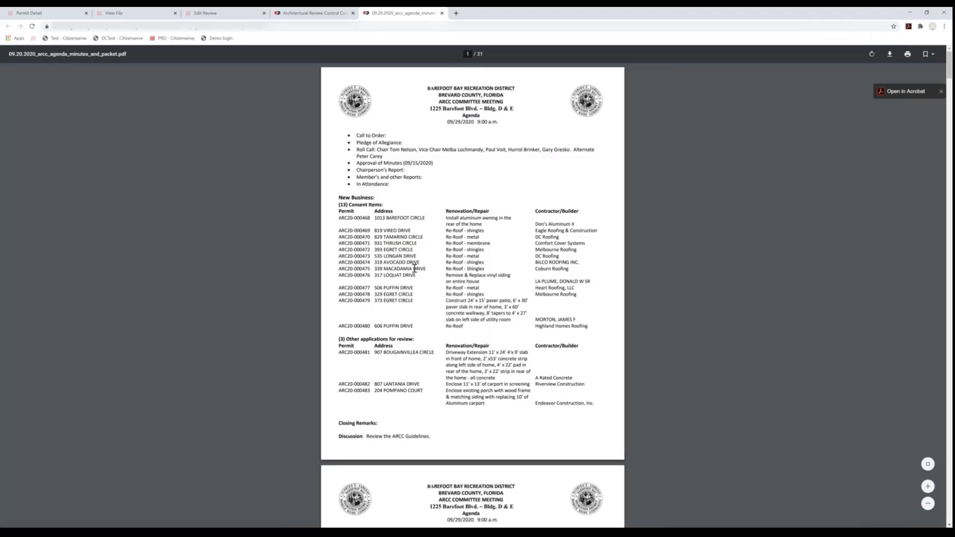
pyautogui.keyDown('ctrl'); pyautogui.scroll(1, 414, 268); pyautogui.keyUp('ctrl')
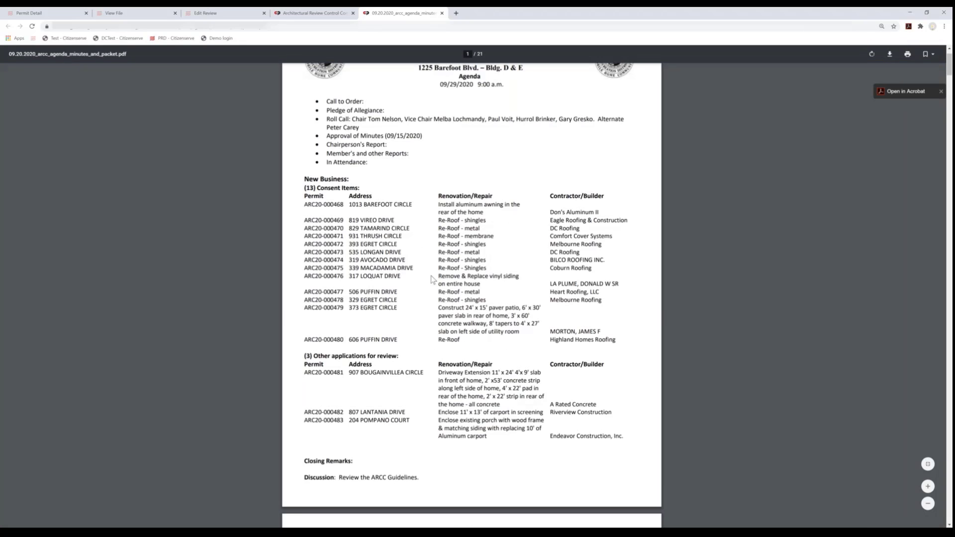
pyautogui.keyDown('ctrl'); pyautogui.scroll(1, 432, 279); pyautogui.keyUp('ctrl')
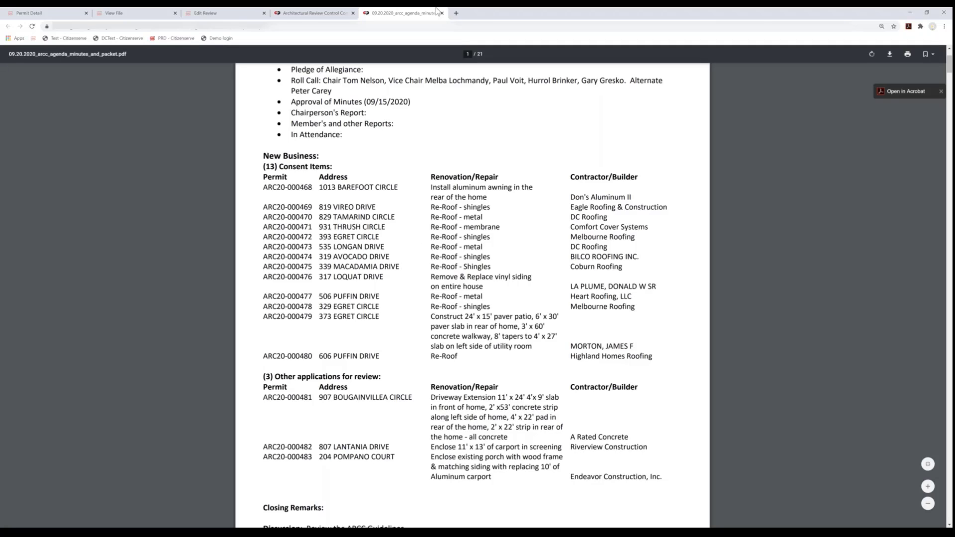
pyautogui.click(911, 14)
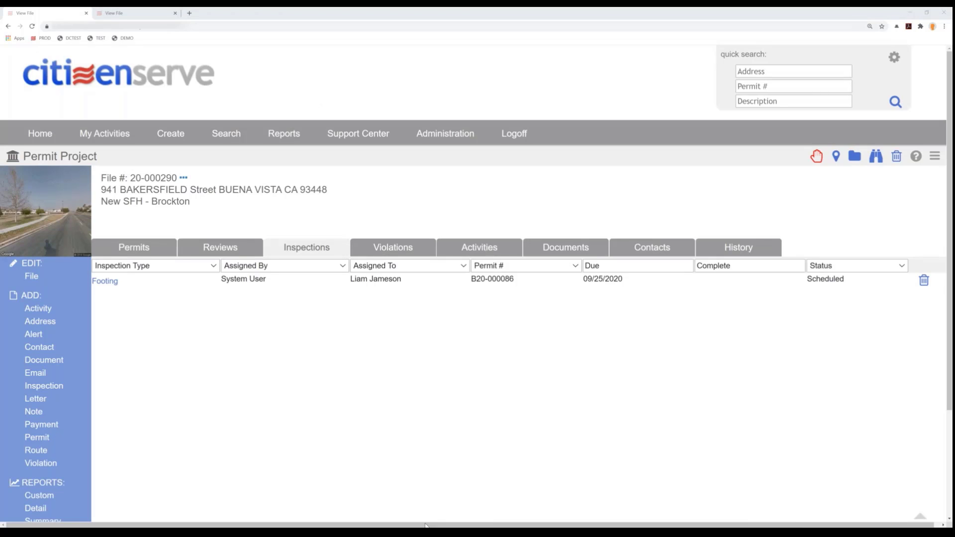
# - In the Buena Vista online portal, start a Code Enforcement complaint described as "Trash left in neighbors yard - it's a real mess."
pyautogui.click(425, 532)
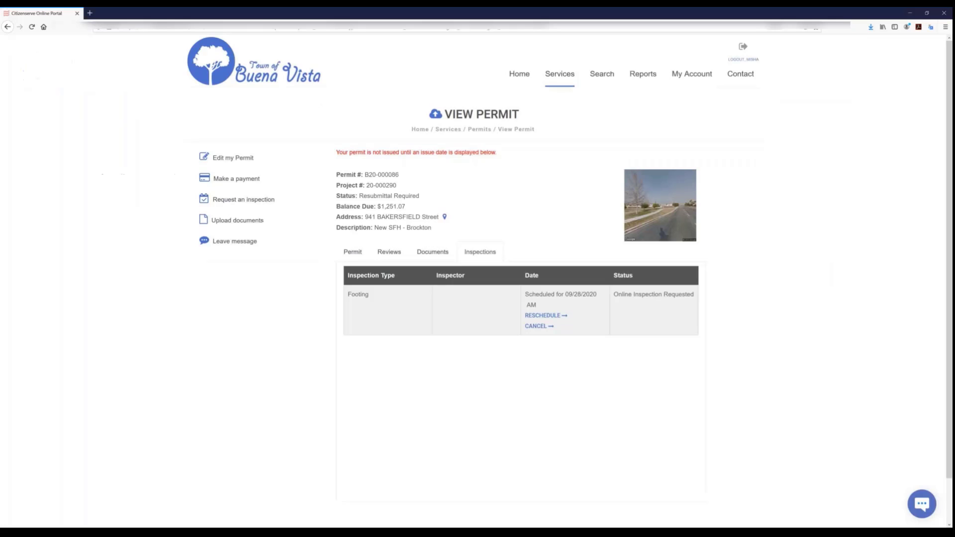
pyautogui.click(520, 76)
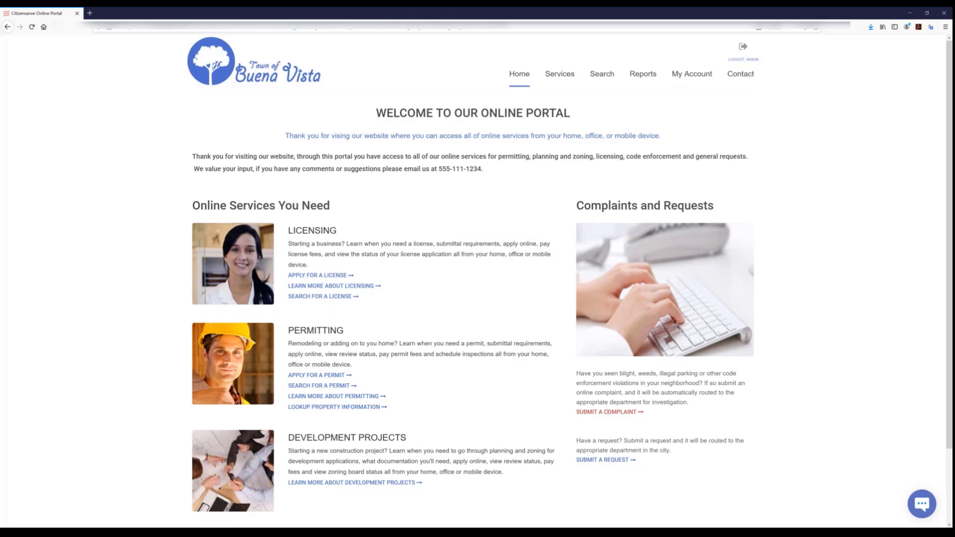
pyautogui.click(614, 419)
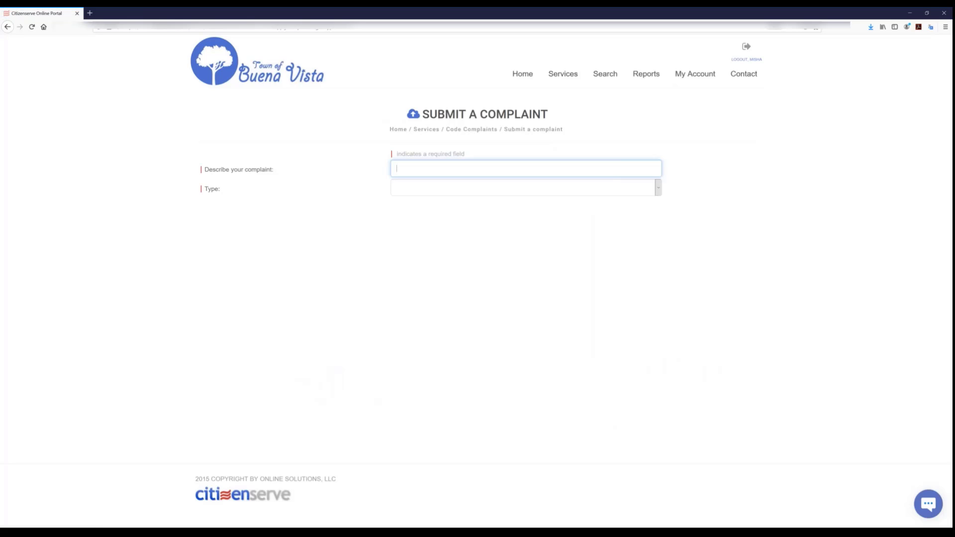
pyautogui.write("Trash left in neighbors yard - it's a real mess.")
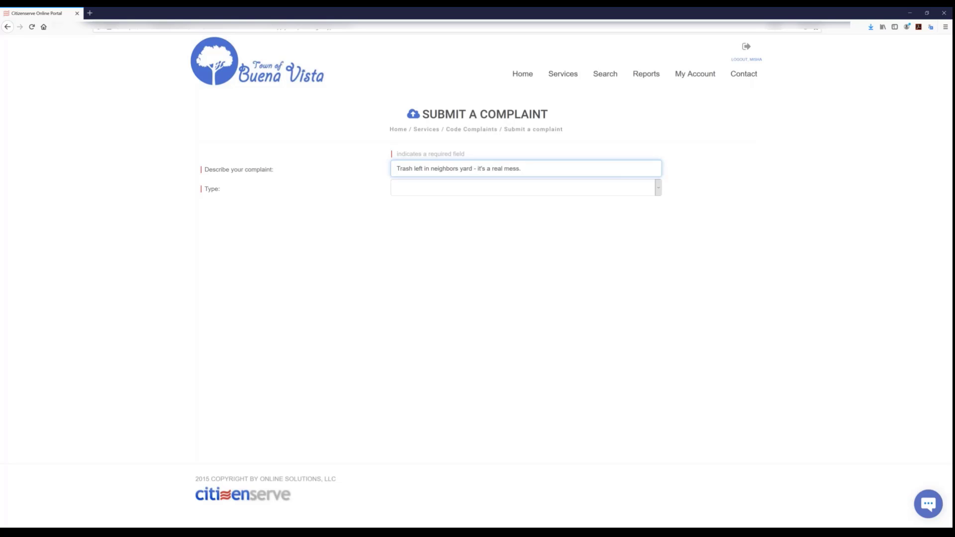
pyautogui.click(470, 188)
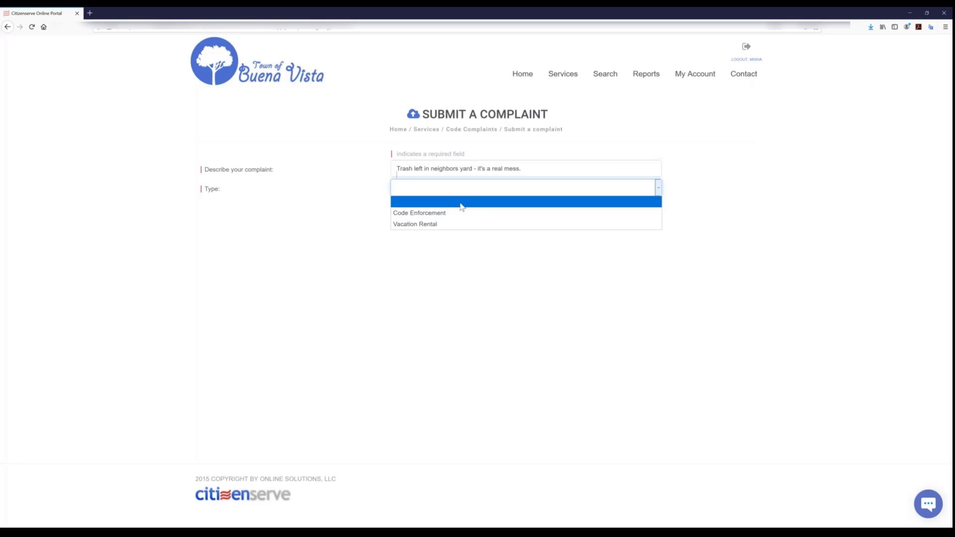
pyautogui.click(434, 214)
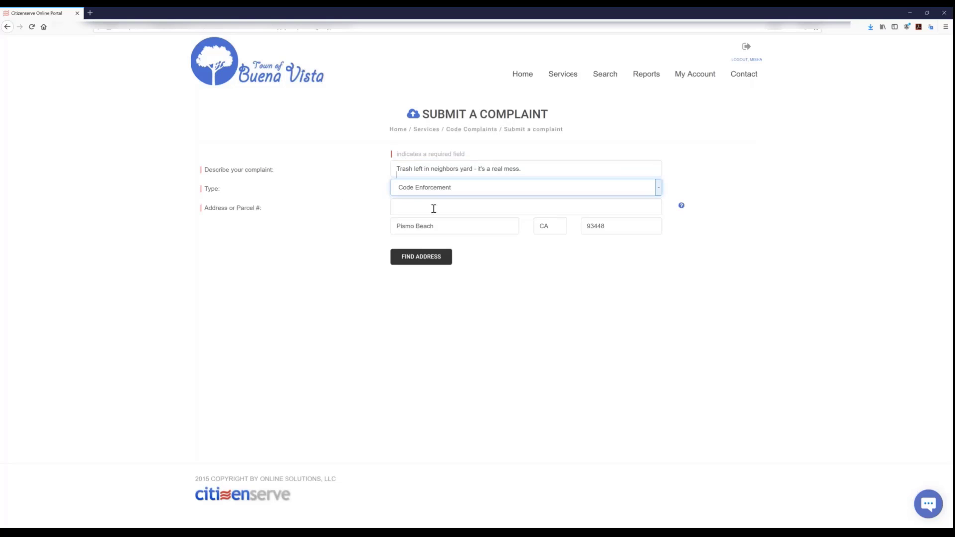
# - Find the property's street address for the trash complaint and submit the complaint
pyautogui.click(435, 208)
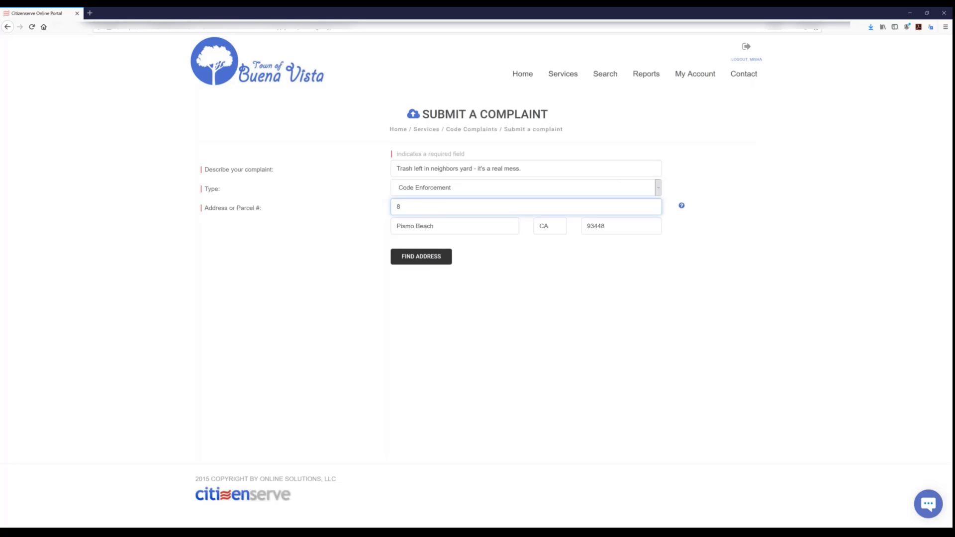
pyautogui.click(396, 257)
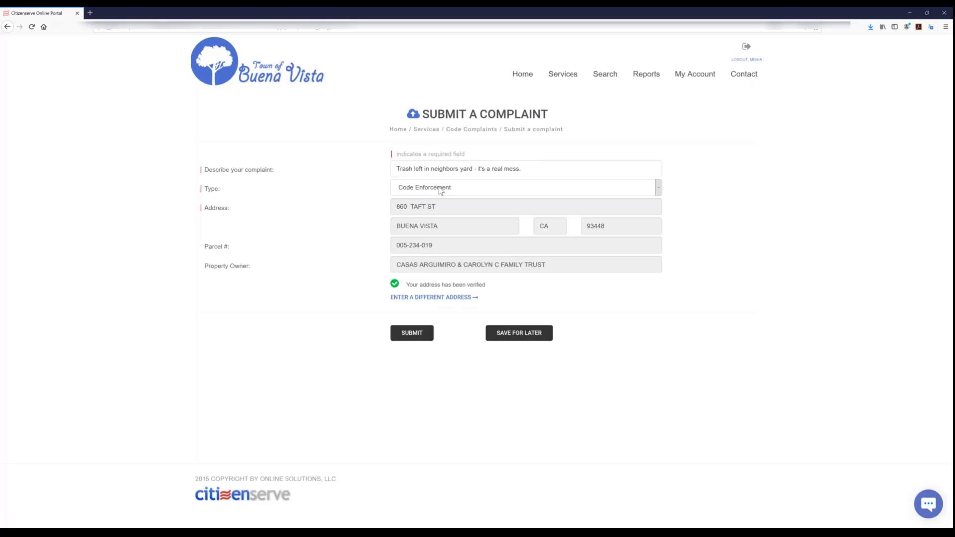
pyautogui.click(417, 337)
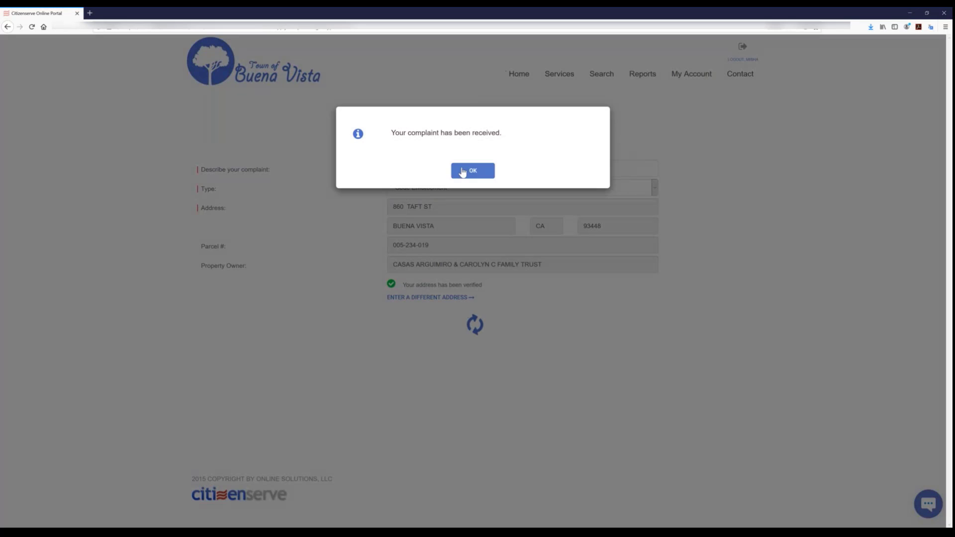
pyautogui.click(454, 172)
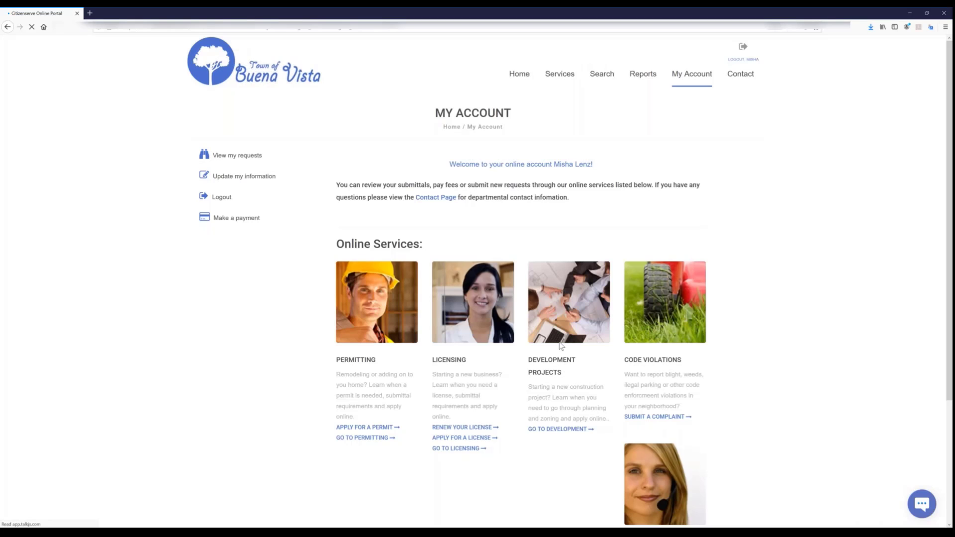
# - Start a general request on "Street light is out at 4th and main" with type Requests related to a specific address or location
pyautogui.scroll(-1, 557, 344)
pyautogui.scroll(-4, 557, 344)
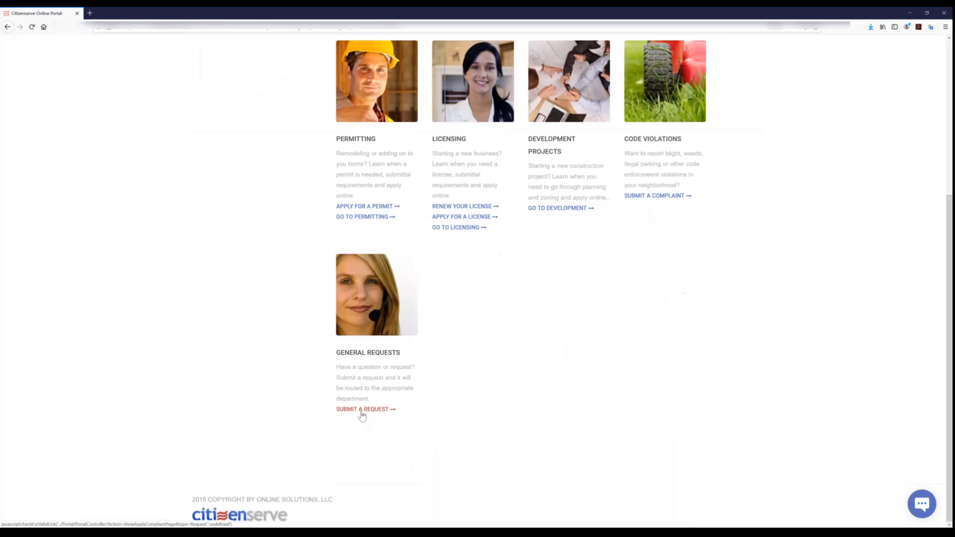
pyautogui.click(366, 409)
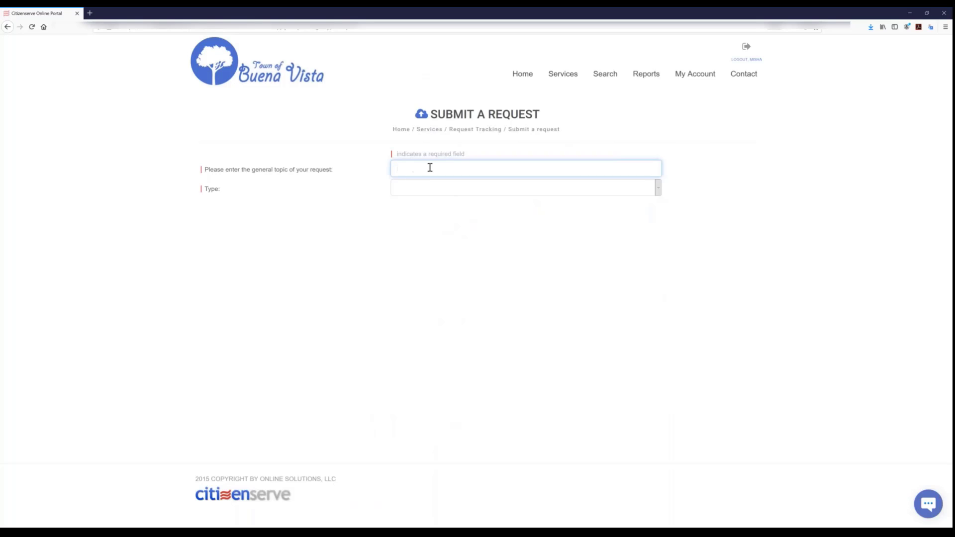
pyautogui.write('Street light is out at 4th and main')
pyautogui.click(431, 192)
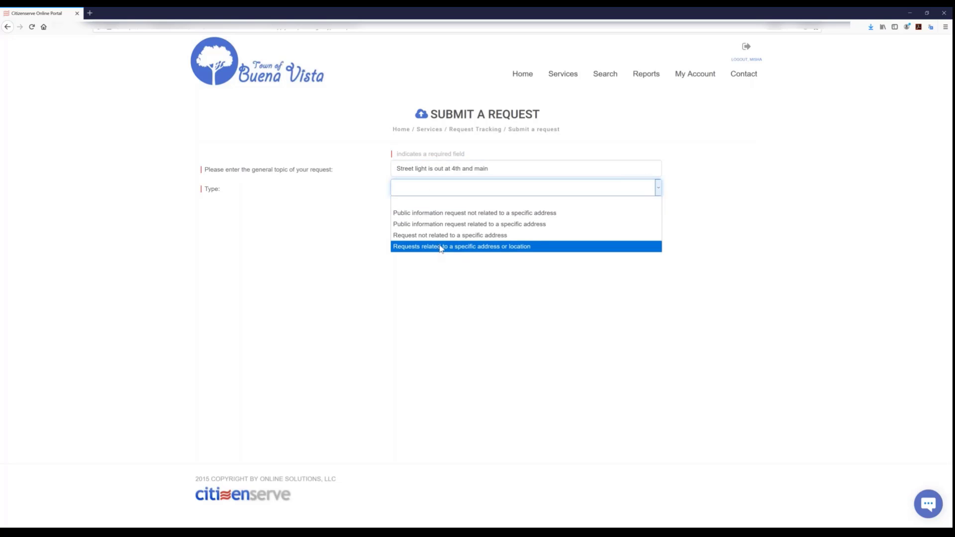
pyautogui.click(442, 246)
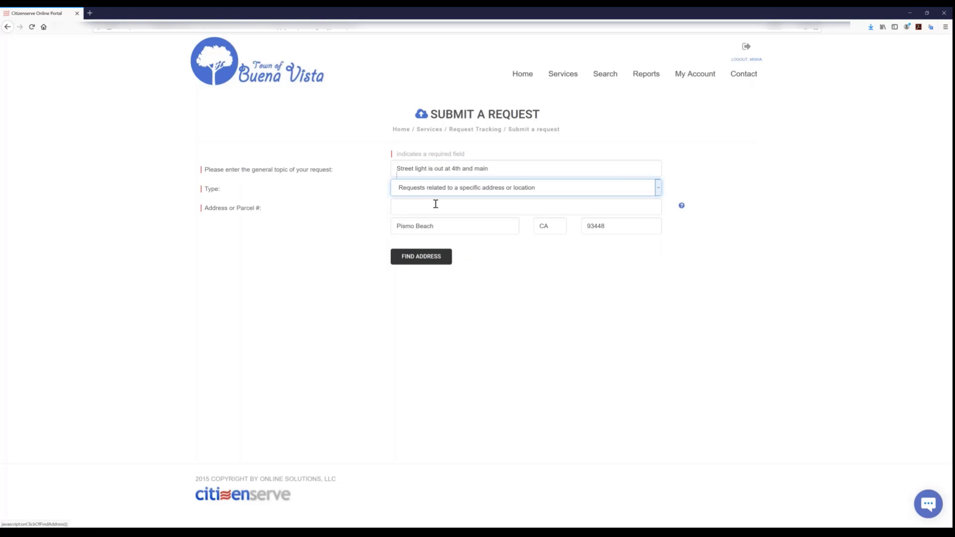
# - Enter "4th and main" as the request's address, look it up, and use it as entered
pyautogui.click(436, 202)
pyautogui.write('4')
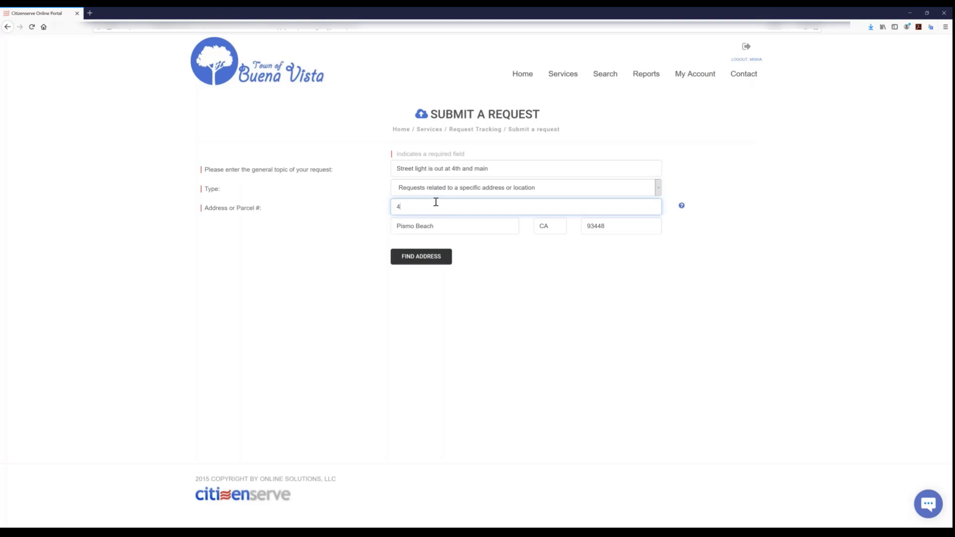
pyautogui.write('th and main')
pyautogui.click(405, 259)
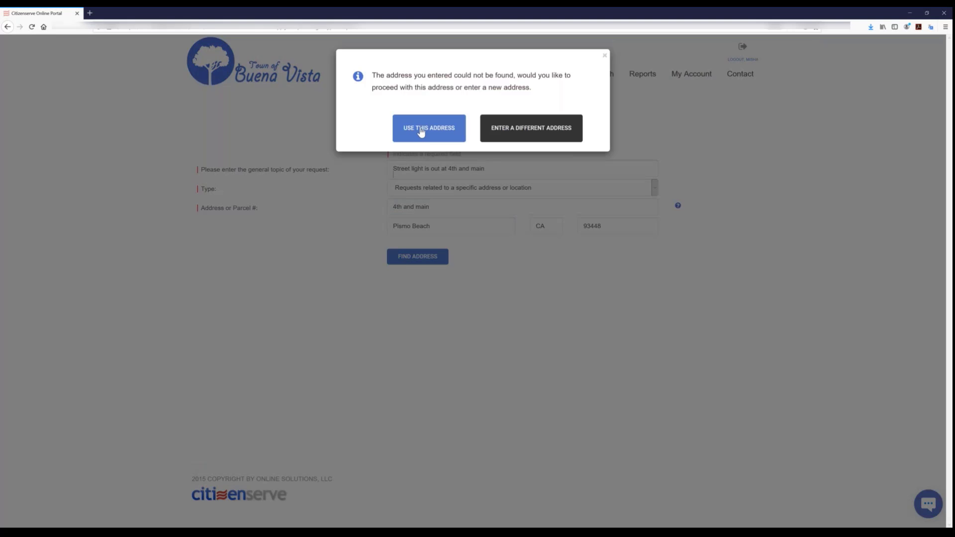
pyautogui.click(429, 128)
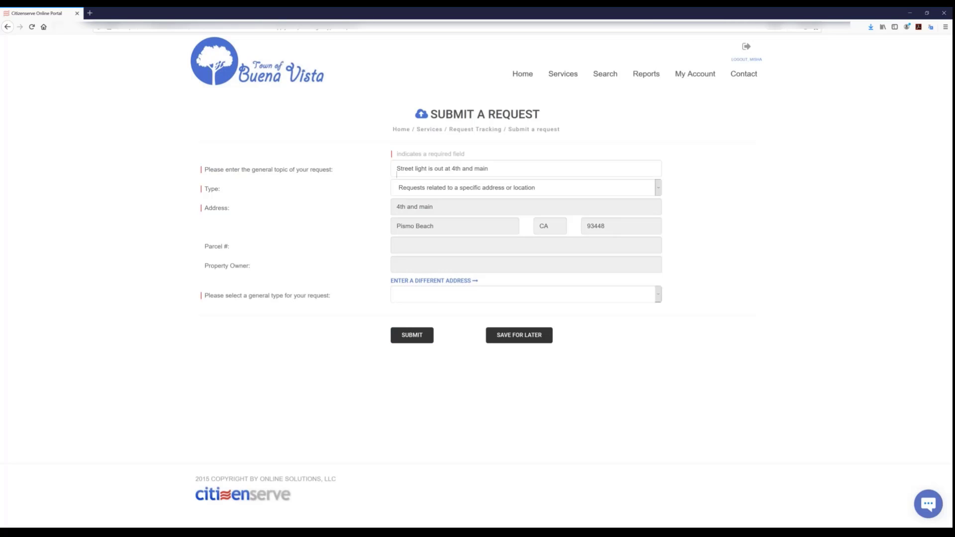
# - Set the request's general type to Streets, sidewalks and traffic signals, with Street lights as the street issue category
pyautogui.click(431, 294)
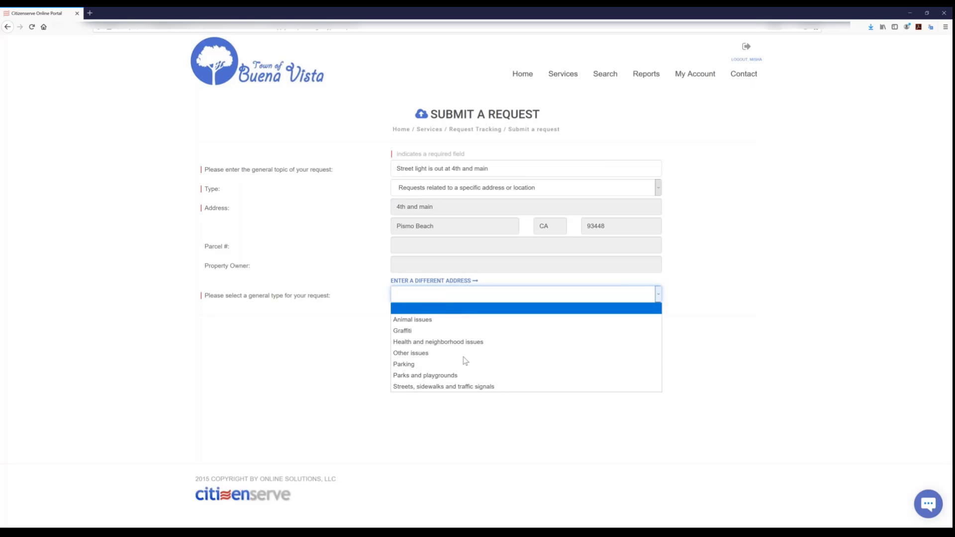
pyautogui.click(450, 387)
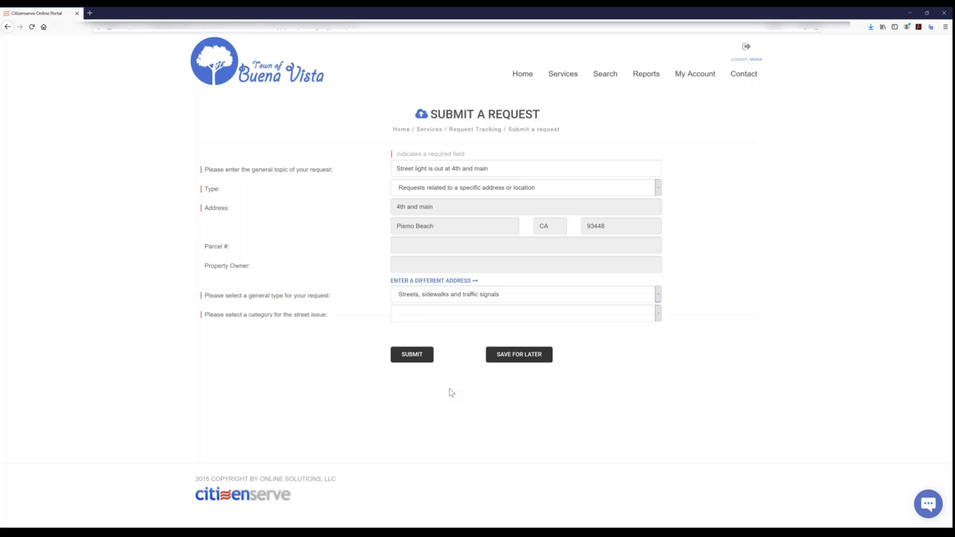
pyautogui.click(442, 314)
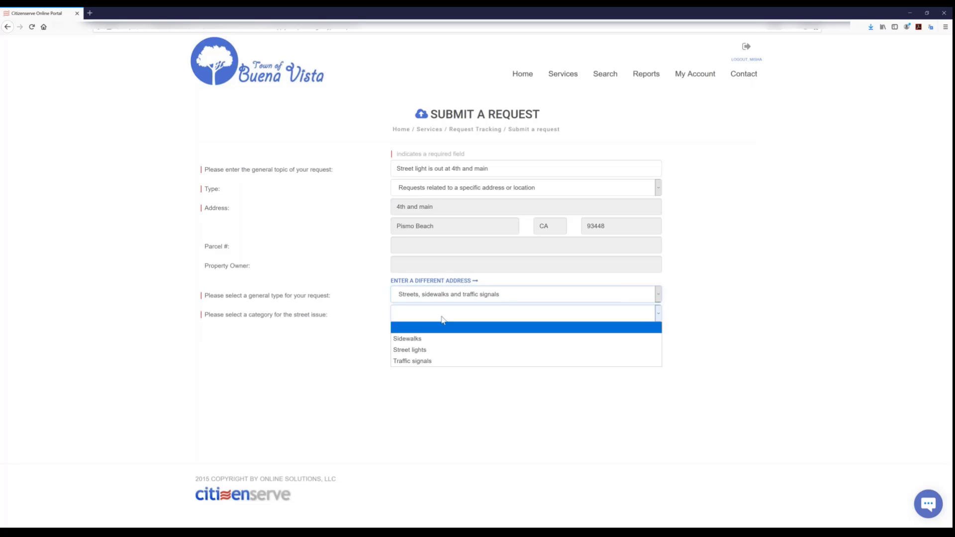
pyautogui.click(426, 351)
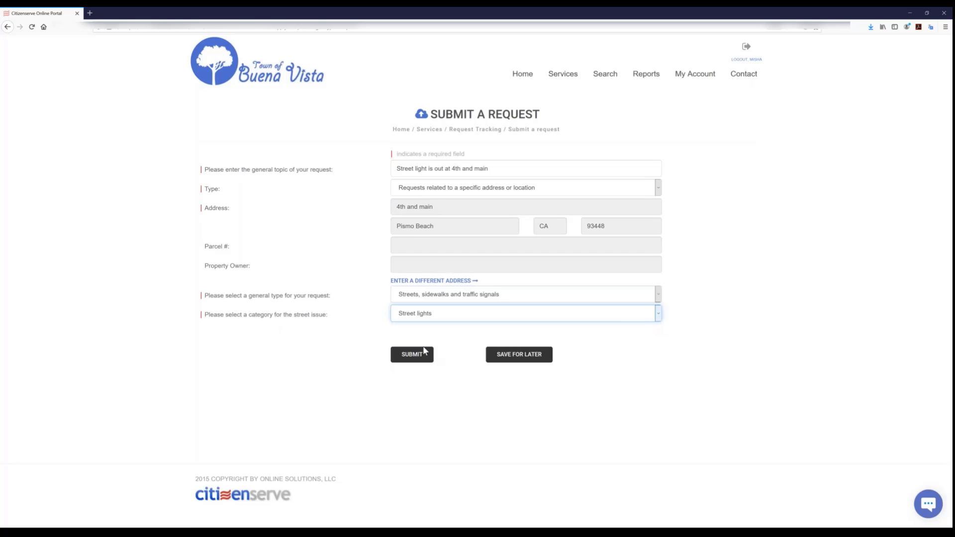
# - Describe the street light request in detail as "it's very dark at night, please replace light."
pyautogui.click(432, 361)
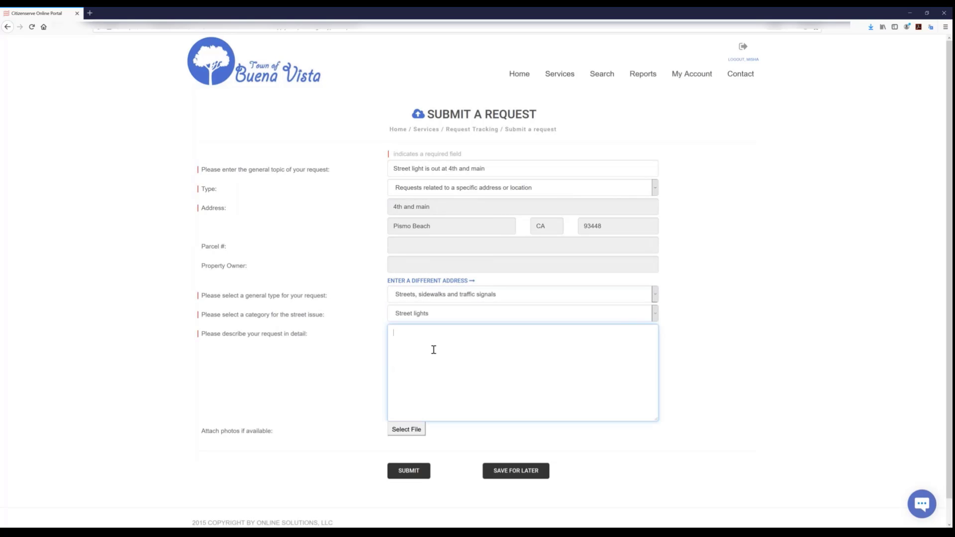
pyautogui.write("it's very dark at night, lpease")
pyautogui.press('BackSpace')
pyautogui.press('BackSpace')
pyautogui.press('BackSpace')
pyautogui.press('BackSpace')
pyautogui.press('BackSpace')
pyautogui.write('please replace light.')
# - Attach the photo Burned Out Lightbulb.JPG from the Code Enforcement folder and submit the street light request
pyautogui.click(409, 430)
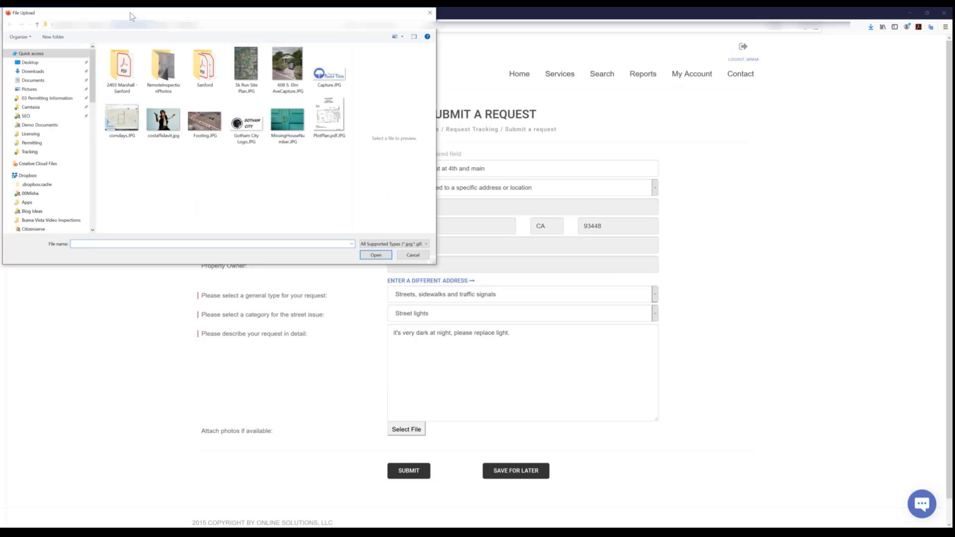
pyautogui.click(38, 25)
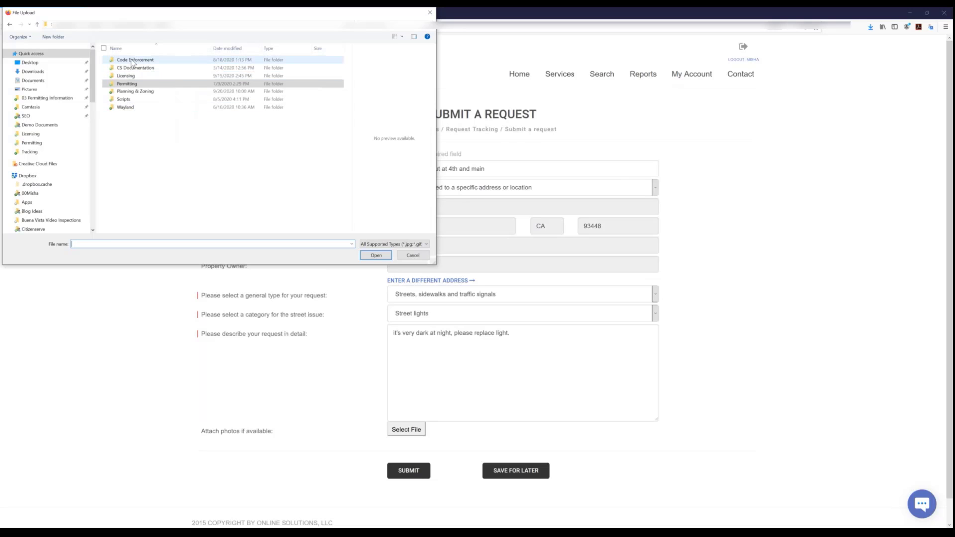
pyautogui.click(132, 61)
pyautogui.press('Return')
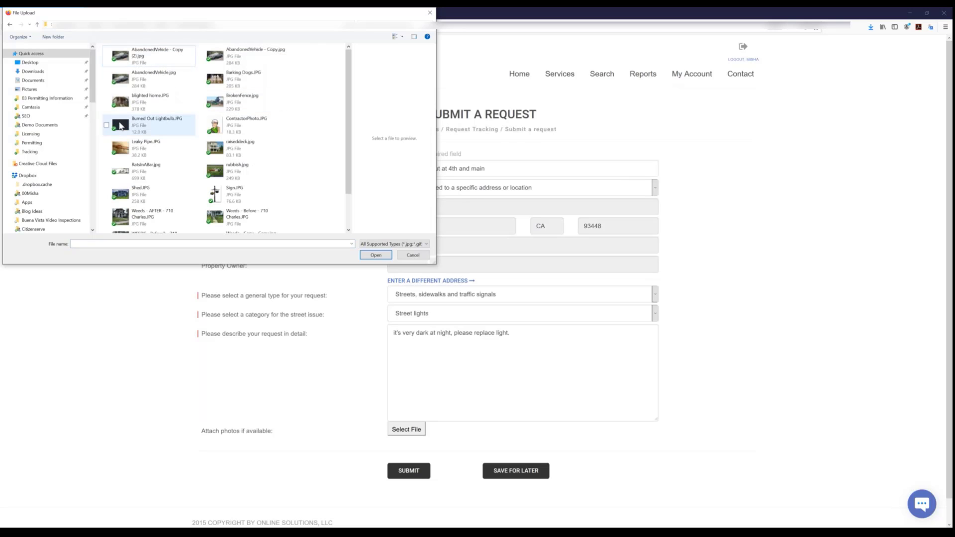
pyautogui.click(149, 123)
pyautogui.click(374, 255)
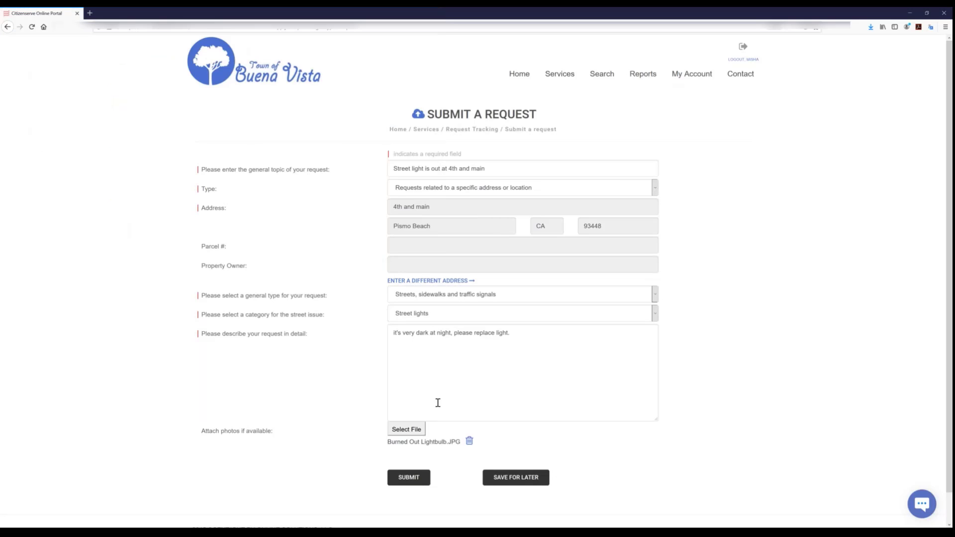
pyautogui.click(407, 479)
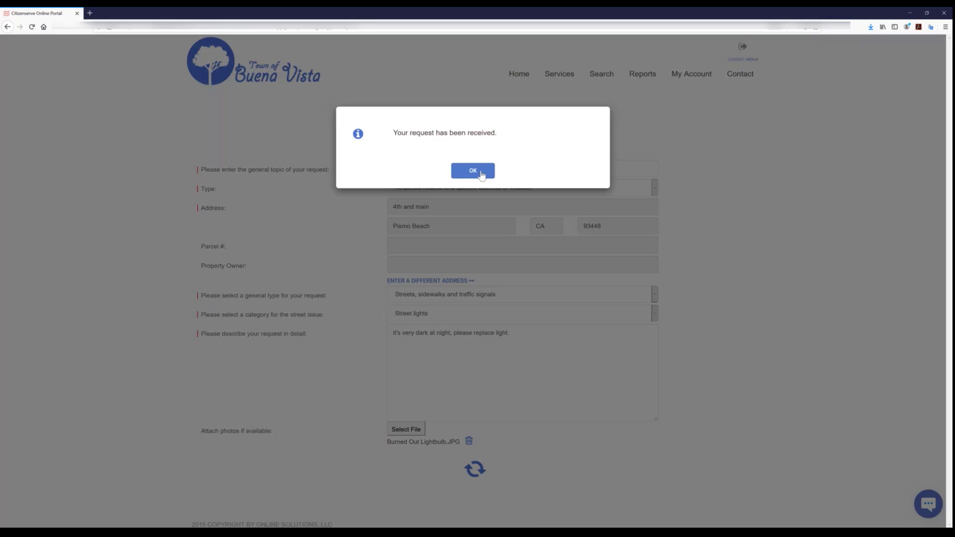
pyautogui.click(481, 175)
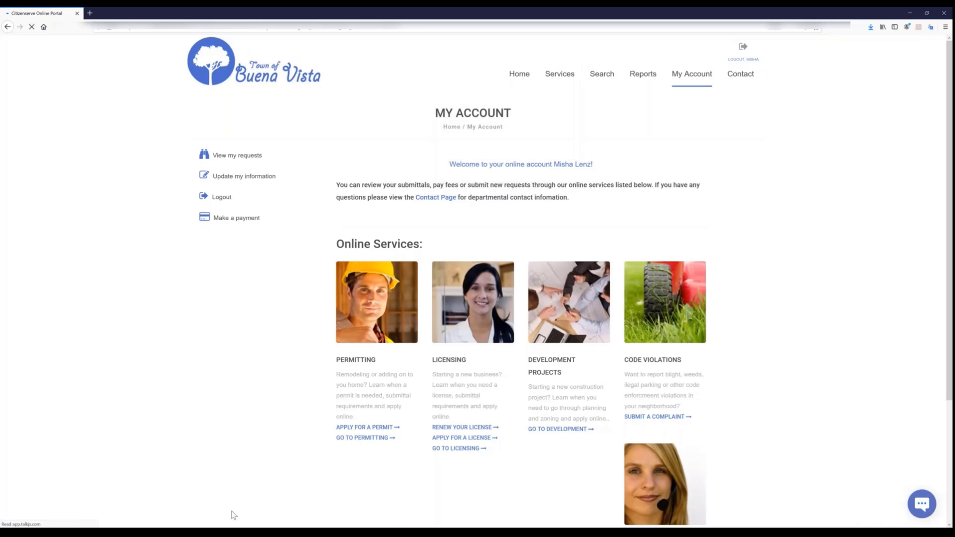
# - Review the account's submitted code complaints and tracked requests, and refresh the task list on the Citizenserve staff home page
pyautogui.click(236, 157)
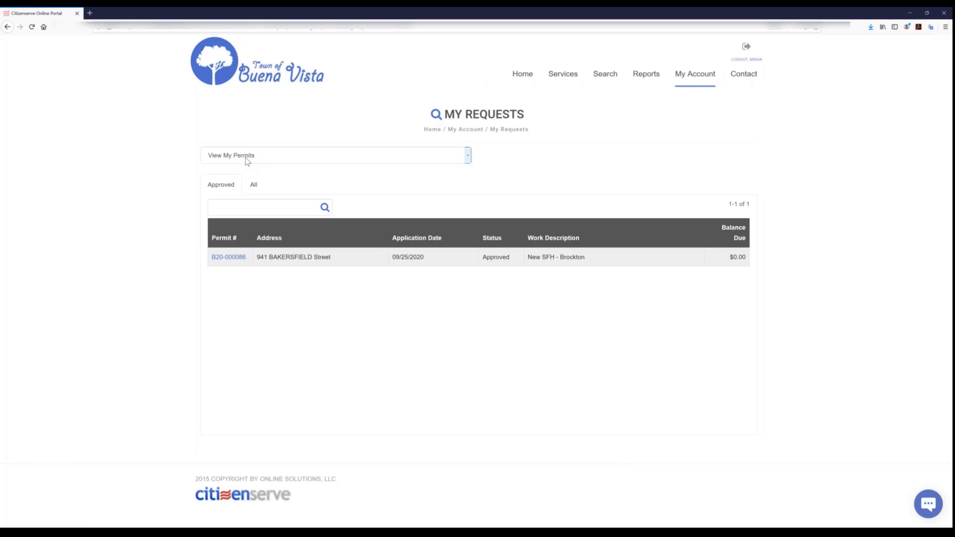
pyautogui.click(247, 160)
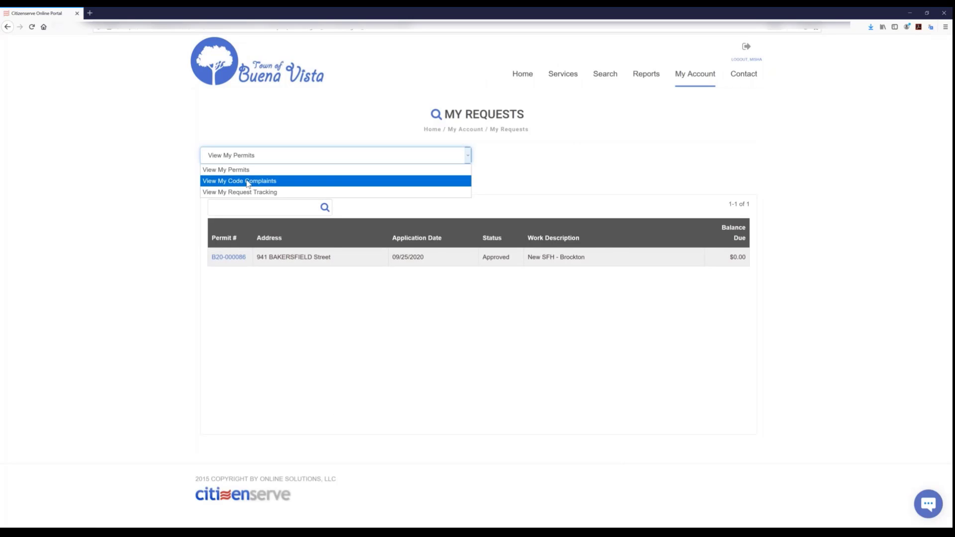
pyautogui.click(247, 182)
pyautogui.click(260, 159)
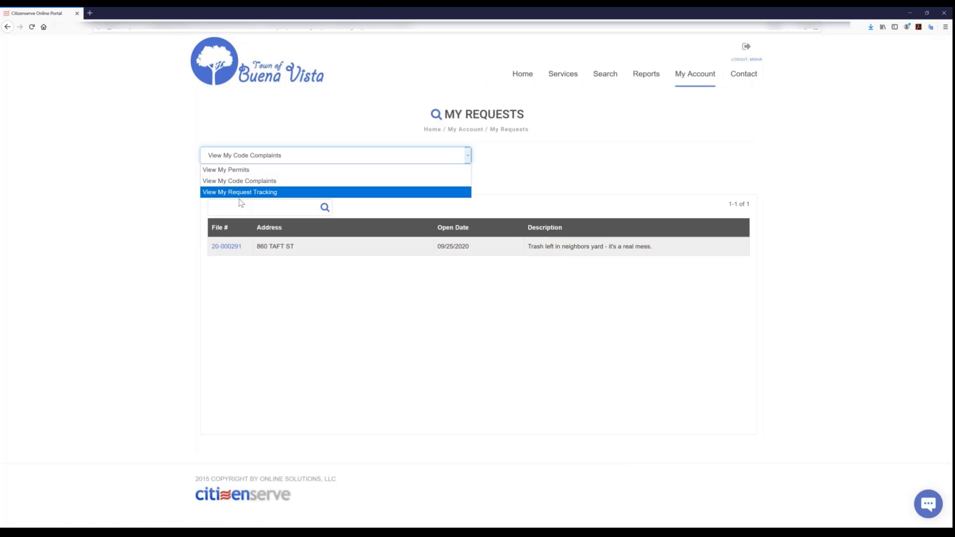
pyautogui.click(245, 192)
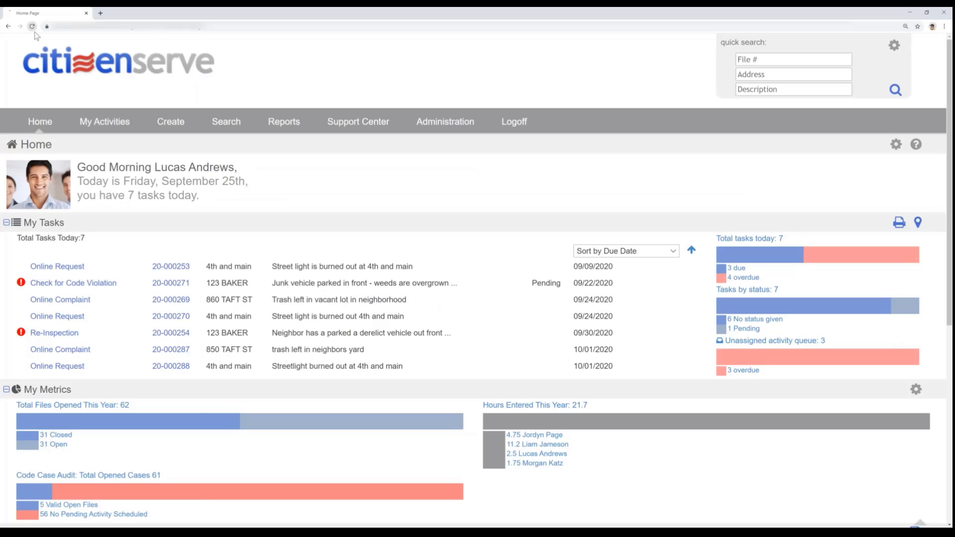
pyautogui.click(32, 28)
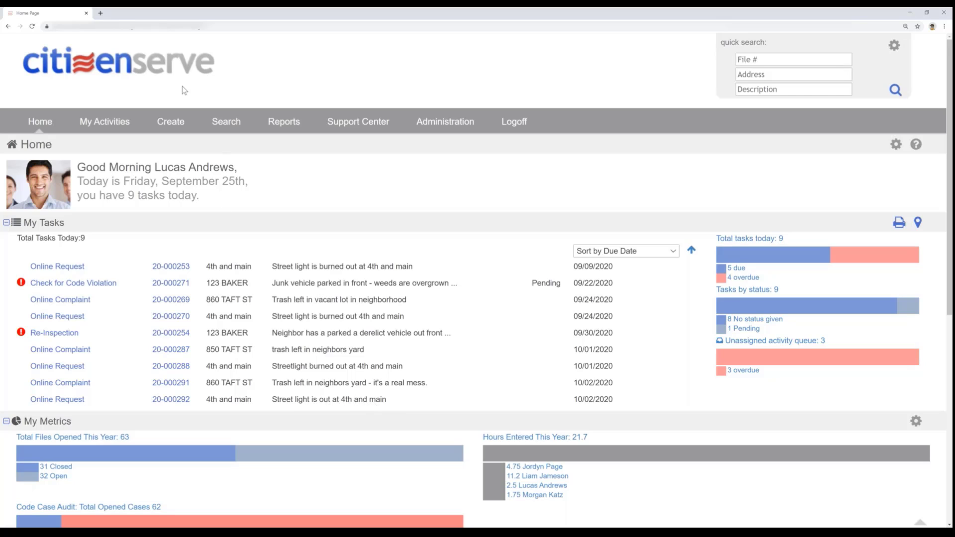
# - Create a code enforcement case described as "Neighbor has parked a junk vehicle out front, and her grass is overgrown and a fire hazard"
pyautogui.moveTo(175, 126)
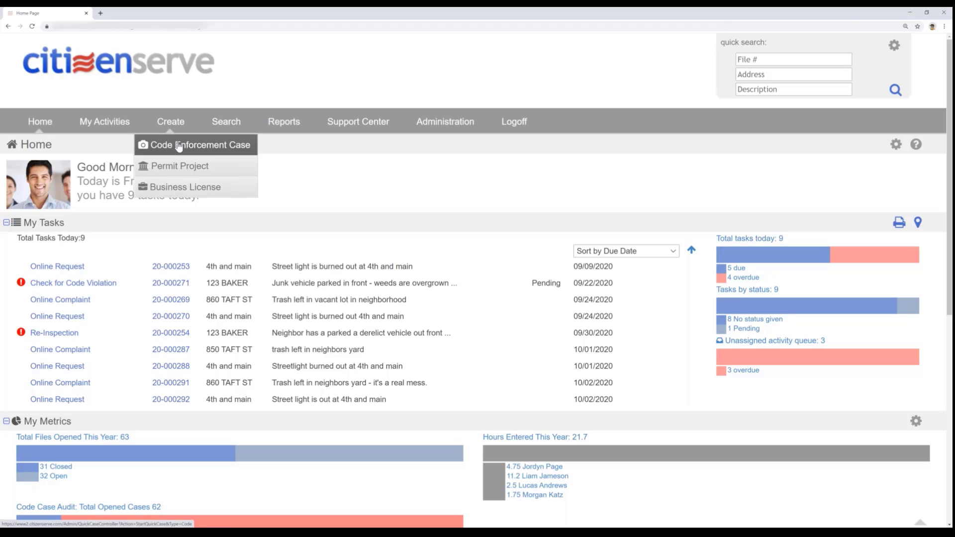
pyautogui.click(180, 145)
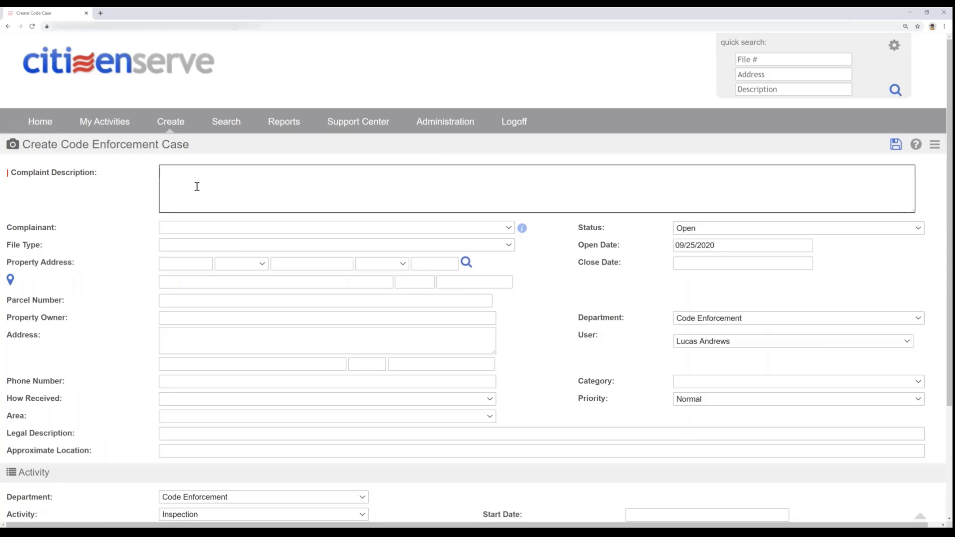
pyautogui.write('Neighbor has parked a junk vehicle o')
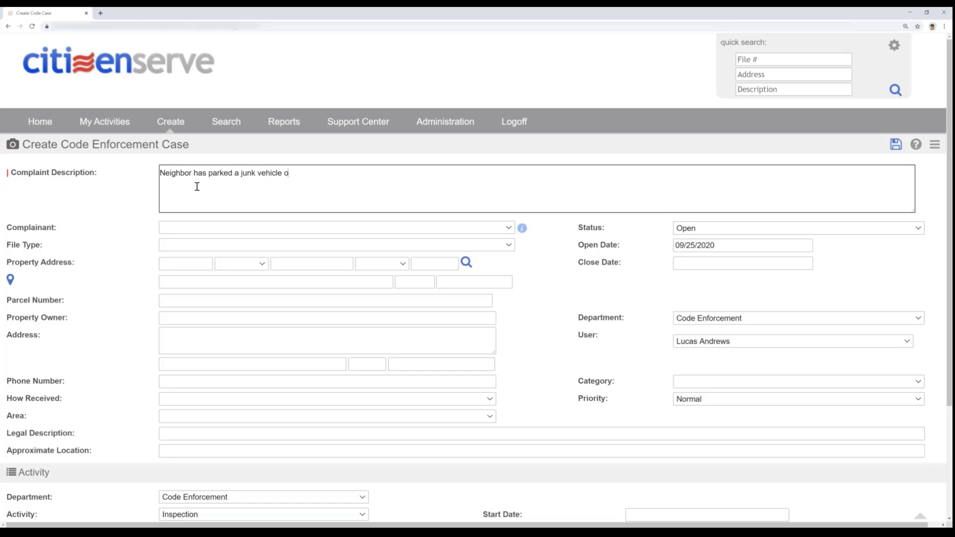
pyautogui.write('ut front, and her grass is overgrown ')
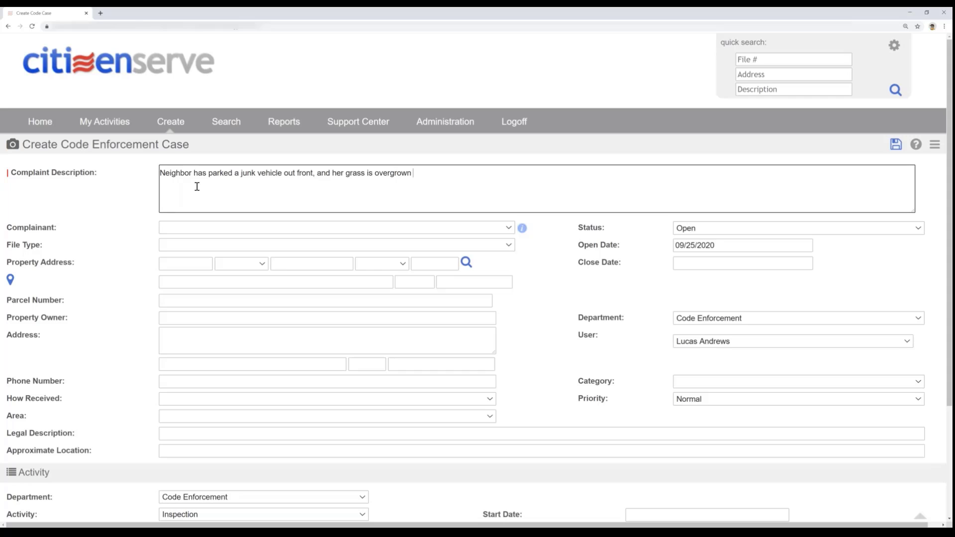
pyautogui.write('and a fire hazard')
# - Search the contacts by the complainant's first name and add the matching citizen as the case's complainant
pyautogui.click(255, 227)
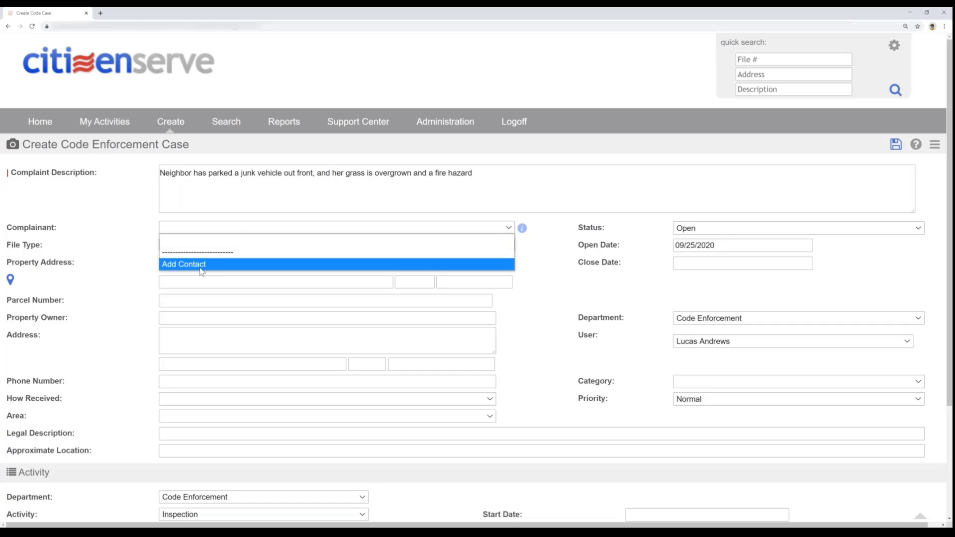
pyautogui.click(206, 265)
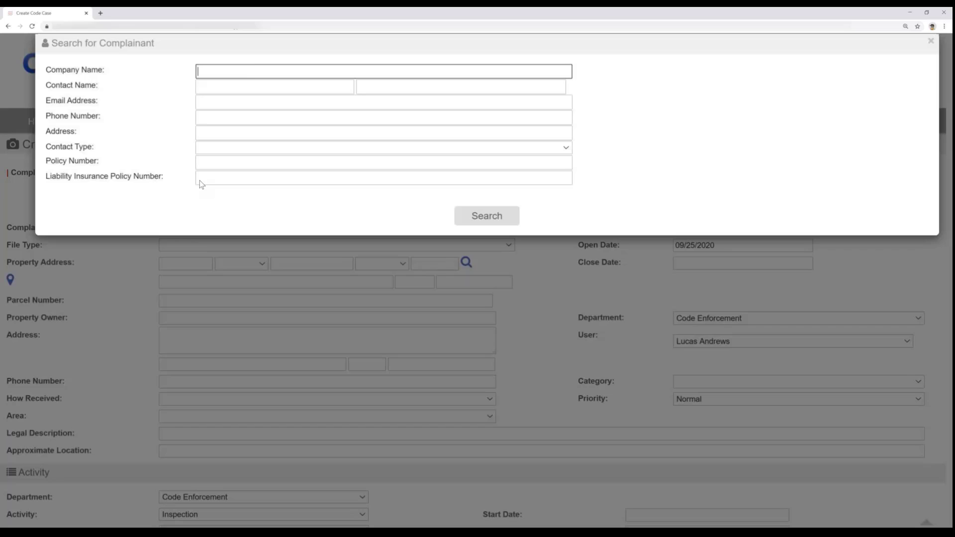
pyautogui.click(252, 84)
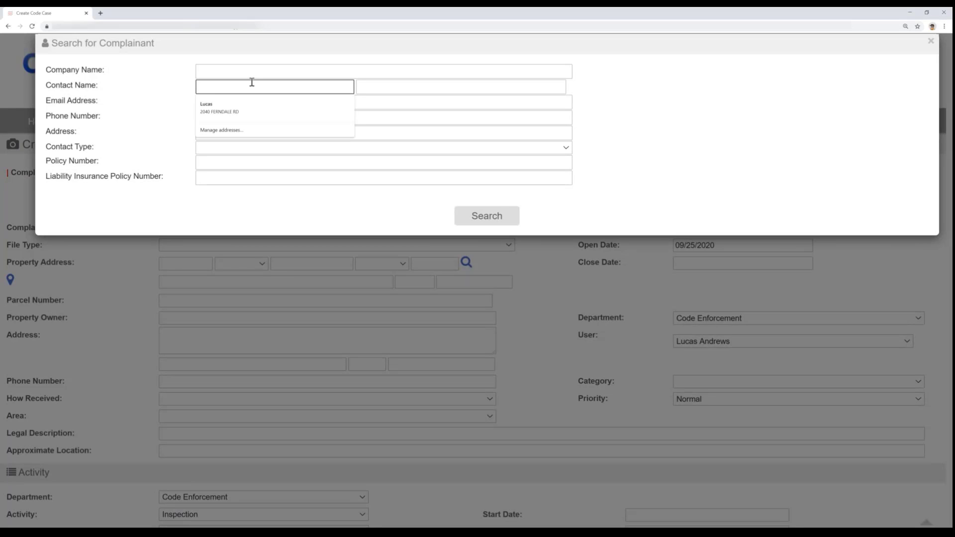
pyautogui.write('ginny')
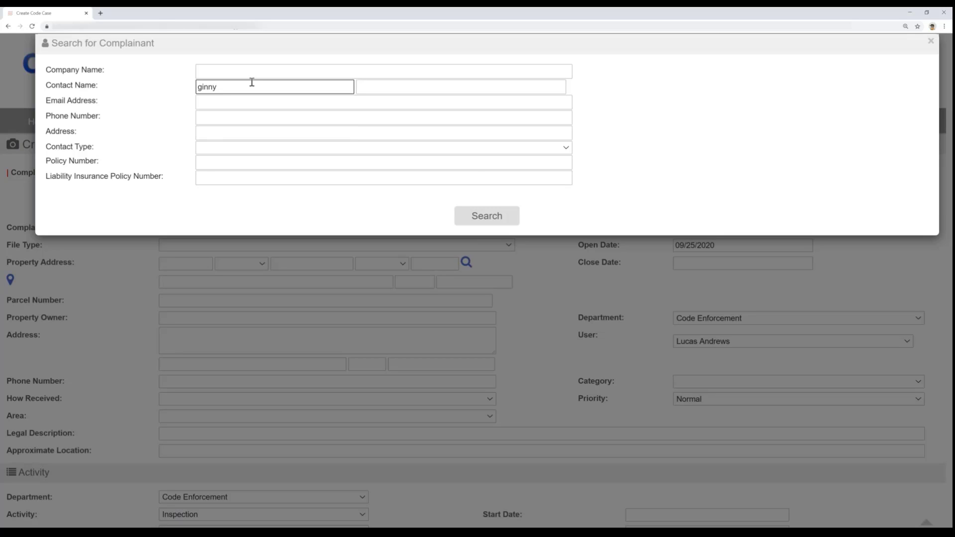
pyautogui.click(465, 219)
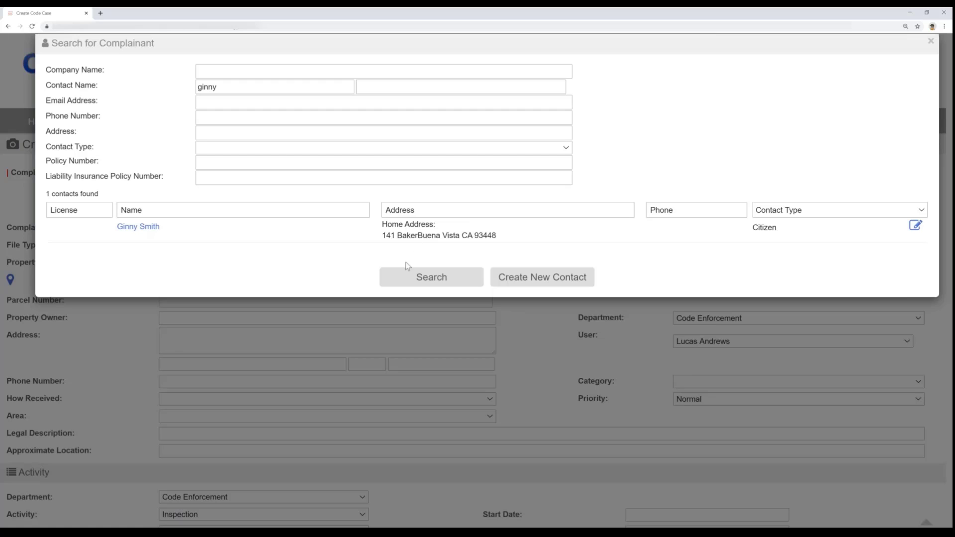
pyautogui.click(119, 228)
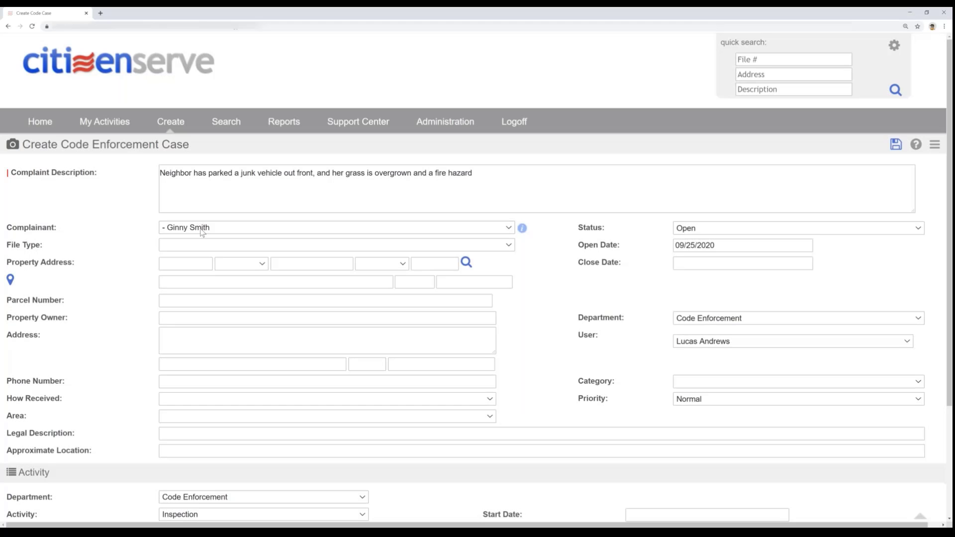
# - Set the file type to Code Enforcement, search the parcel database for the complainant's street address, and use the matching property for the case
pyautogui.click(192, 246)
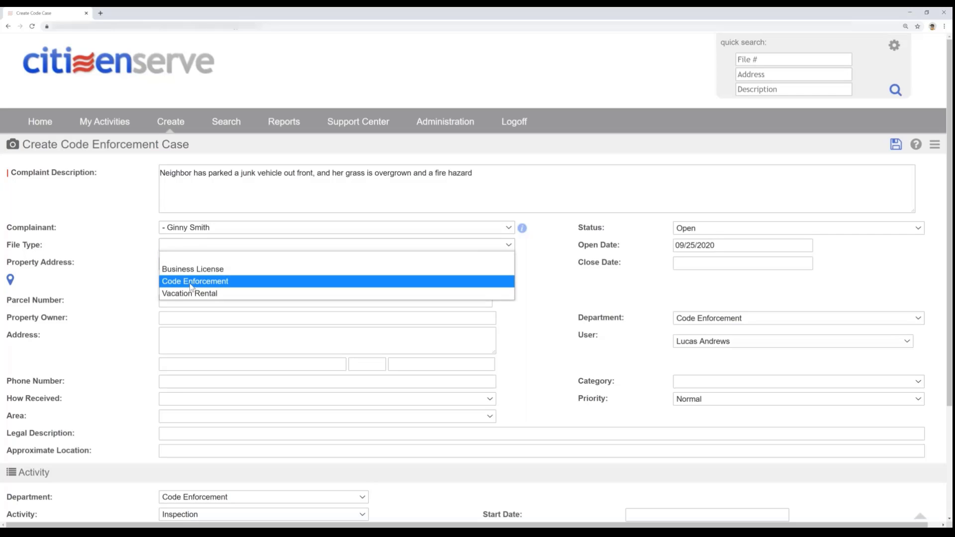
pyautogui.click(192, 277)
pyautogui.click(191, 265)
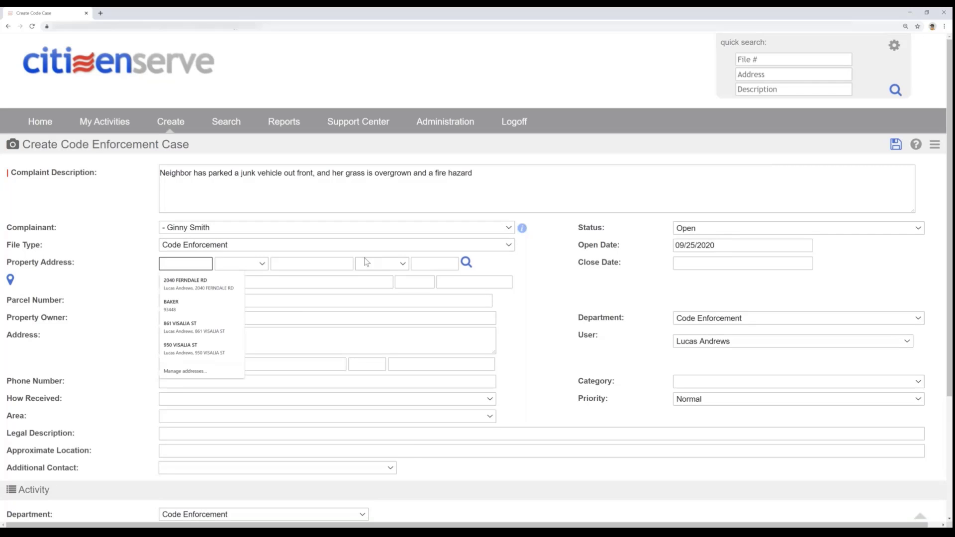
pyautogui.press('Tab')
pyautogui.press('Tab')
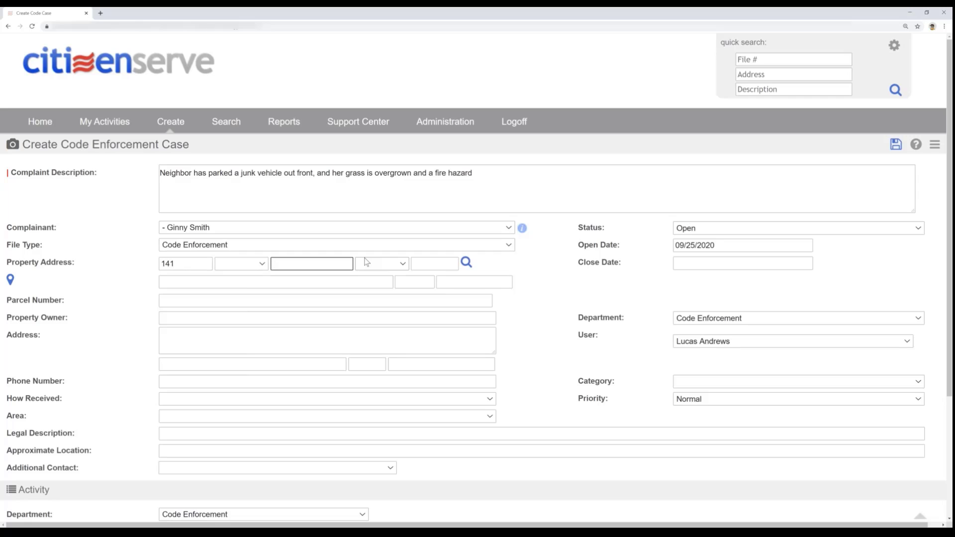
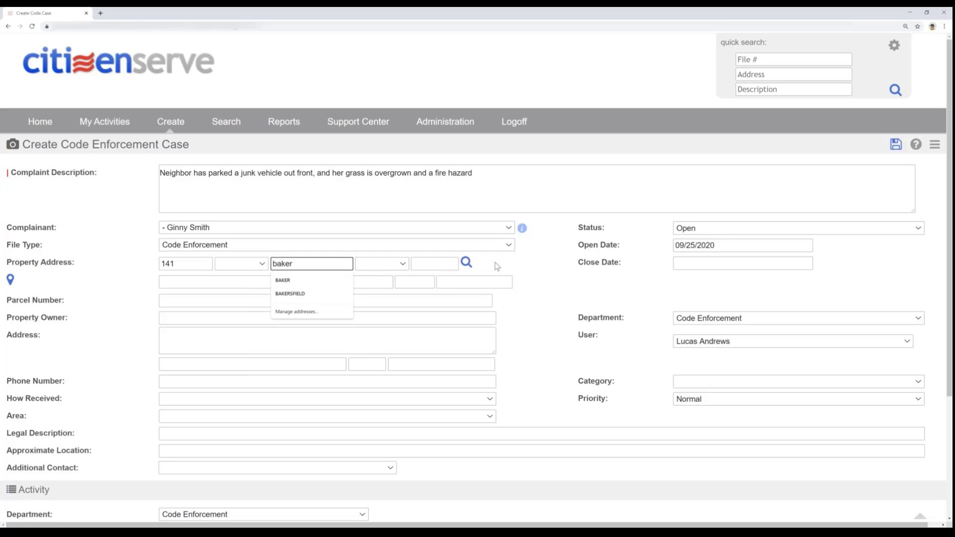
pyautogui.click(466, 264)
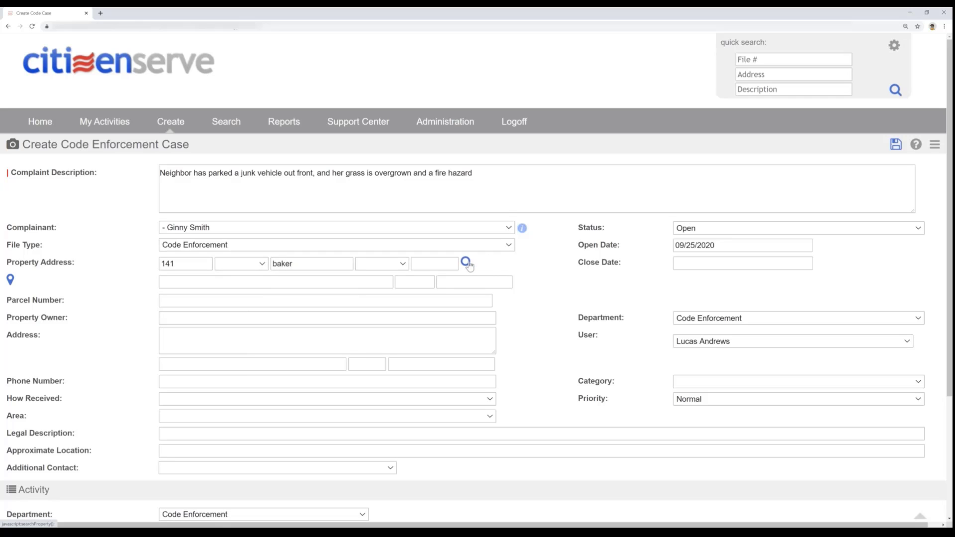
pyautogui.click(466, 264)
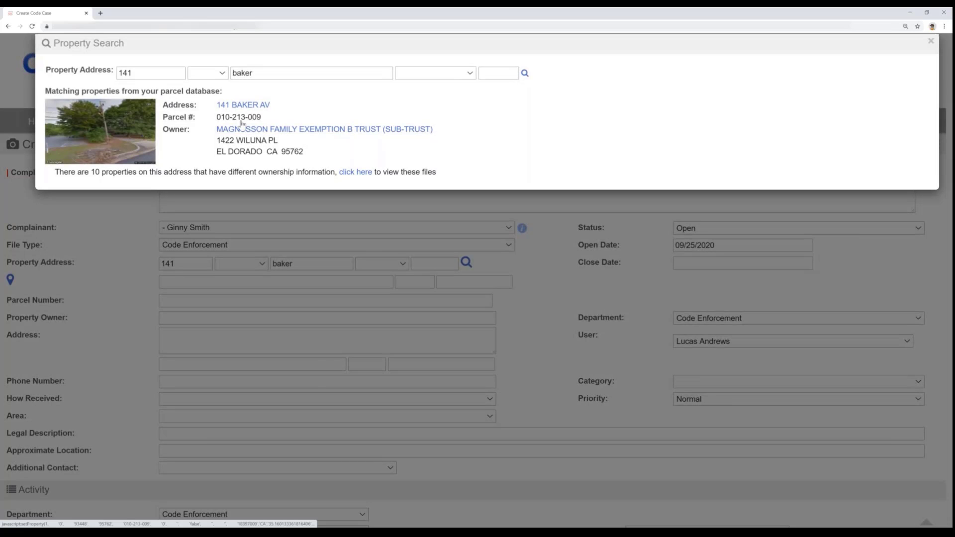
pyautogui.click(242, 127)
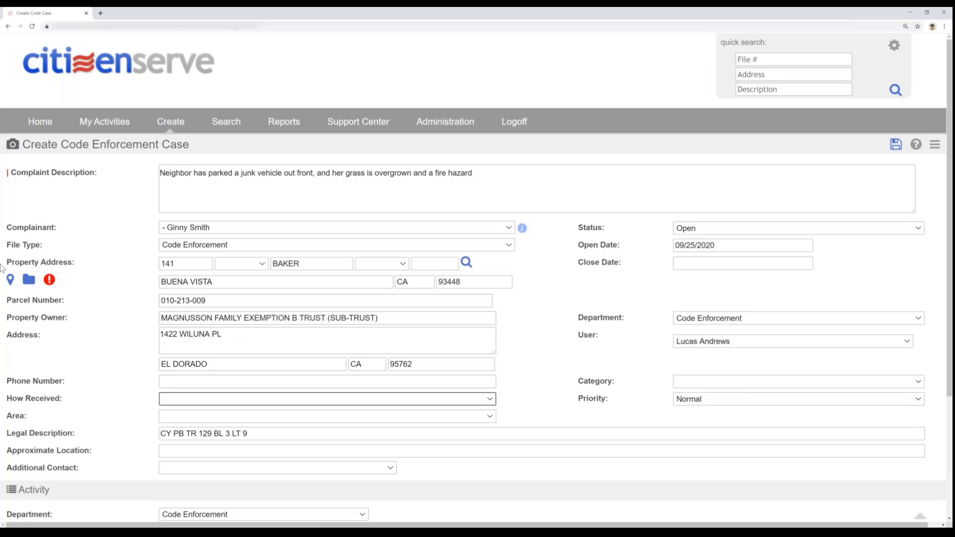
# - Open the property map in zoomed-in satellite view, pick the neighbor's house on the same street, and save it as the case's property
pyautogui.click(18, 285)
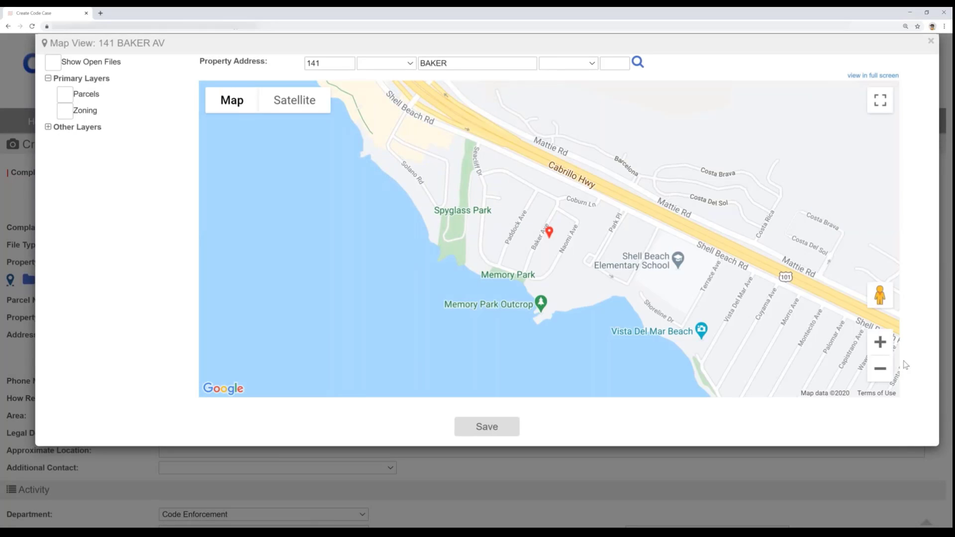
pyautogui.click(880, 343)
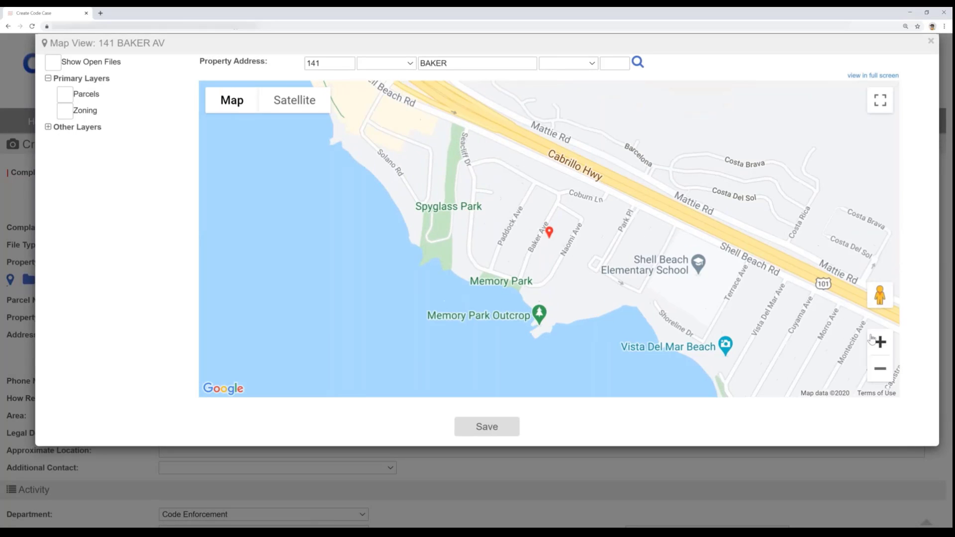
pyautogui.click(879, 342)
pyautogui.click(879, 343)
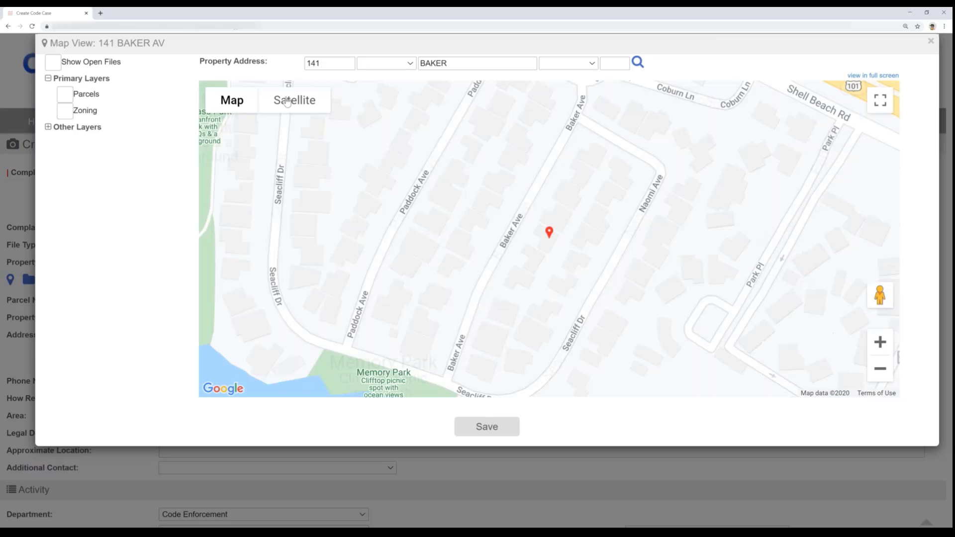
pyautogui.click(287, 102)
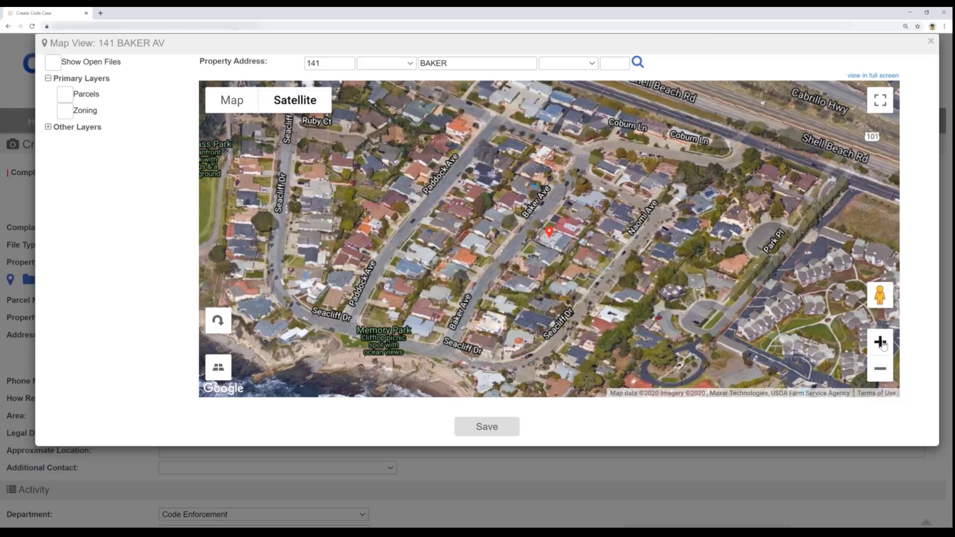
pyautogui.click(880, 342)
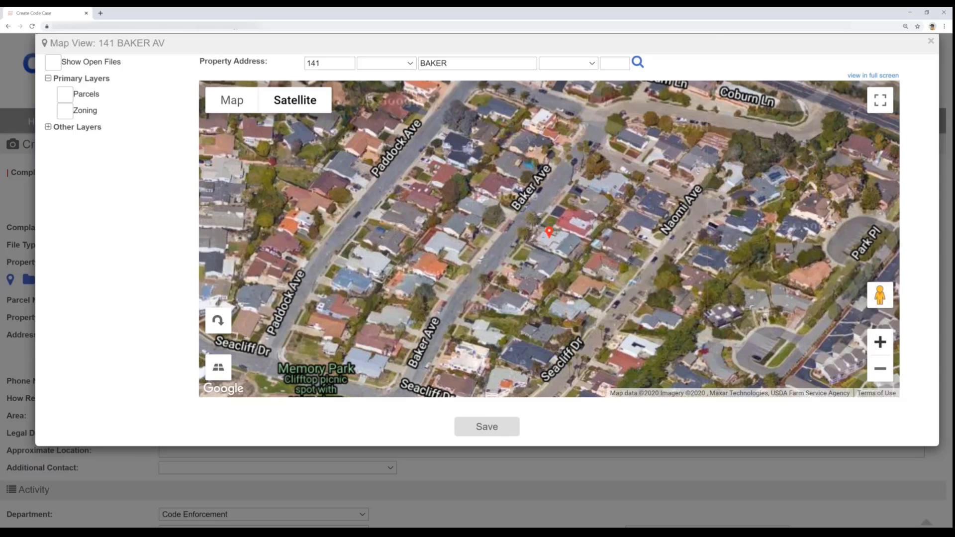
pyautogui.click(880, 342)
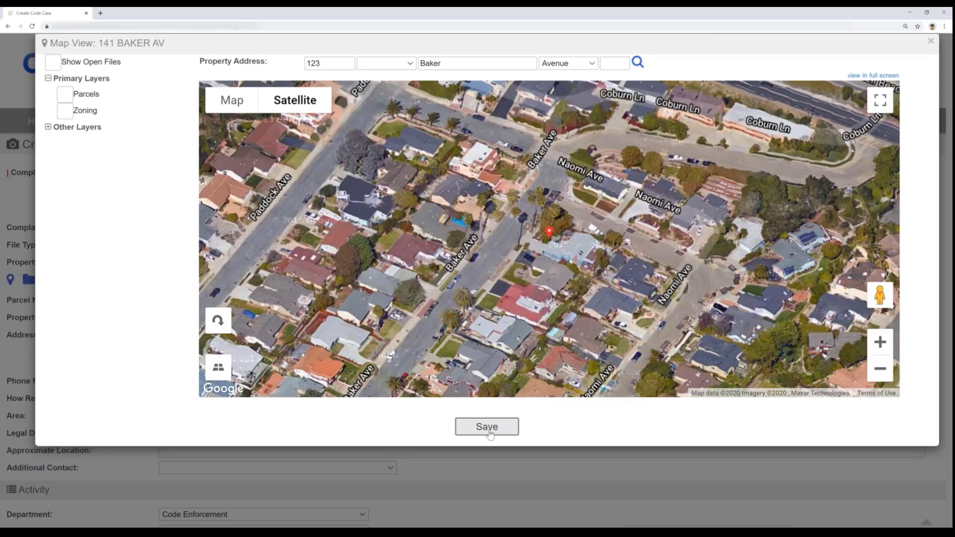
pyautogui.click(487, 428)
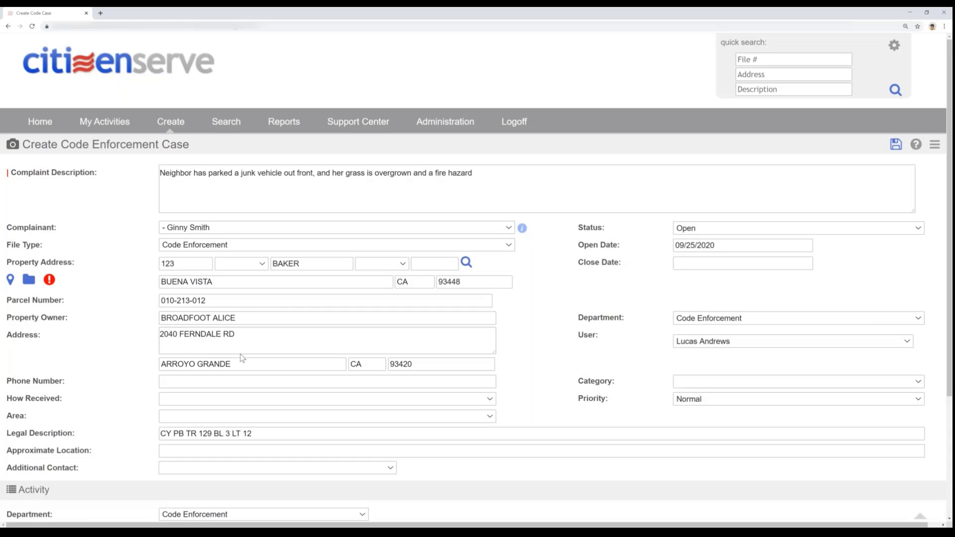
# - Classify the case with area Historic Zone, category Vehicles and how received Phone
pyautogui.scroll(-1, 242, 357)
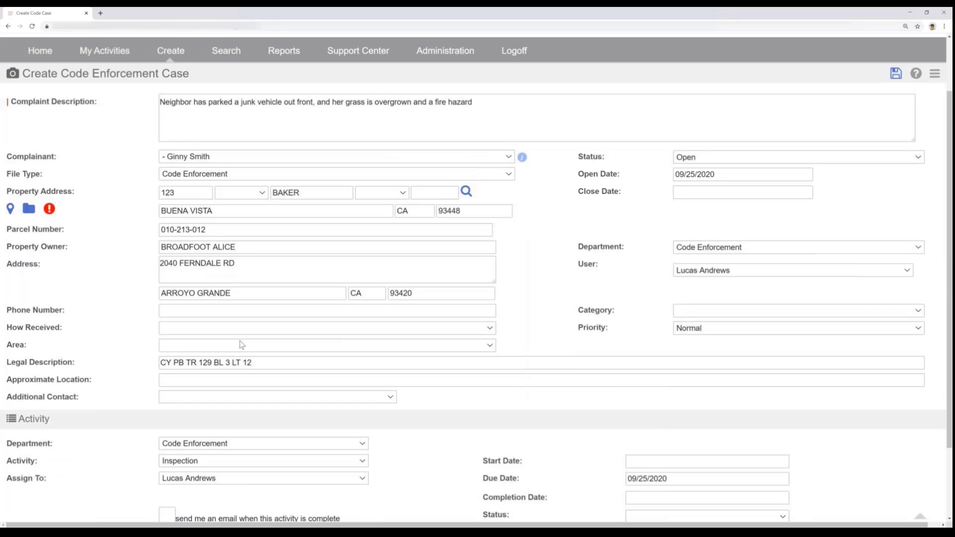
pyautogui.click(242, 344)
pyautogui.click(185, 376)
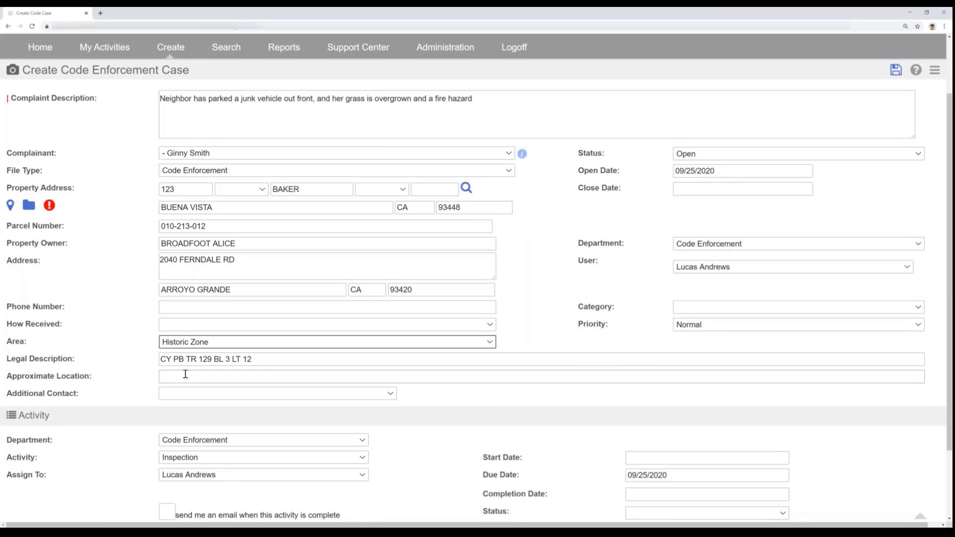
pyautogui.click(720, 311)
pyautogui.click(705, 415)
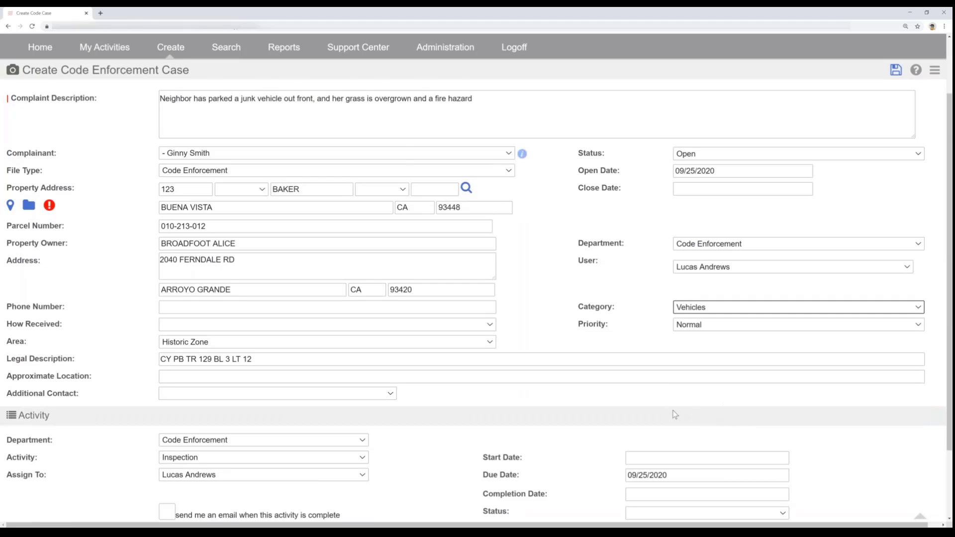
pyautogui.scroll(-2, 675, 414)
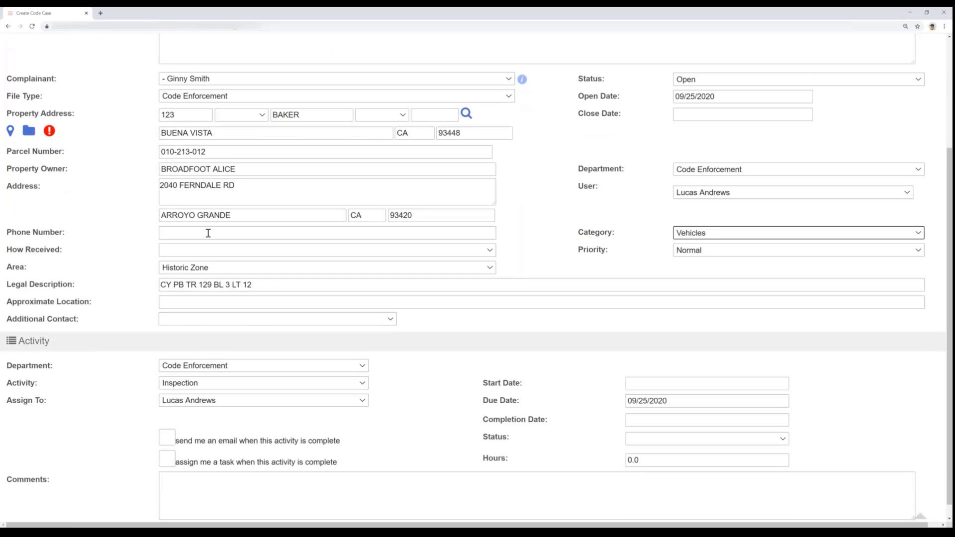
pyautogui.click(208, 233)
pyautogui.click(188, 256)
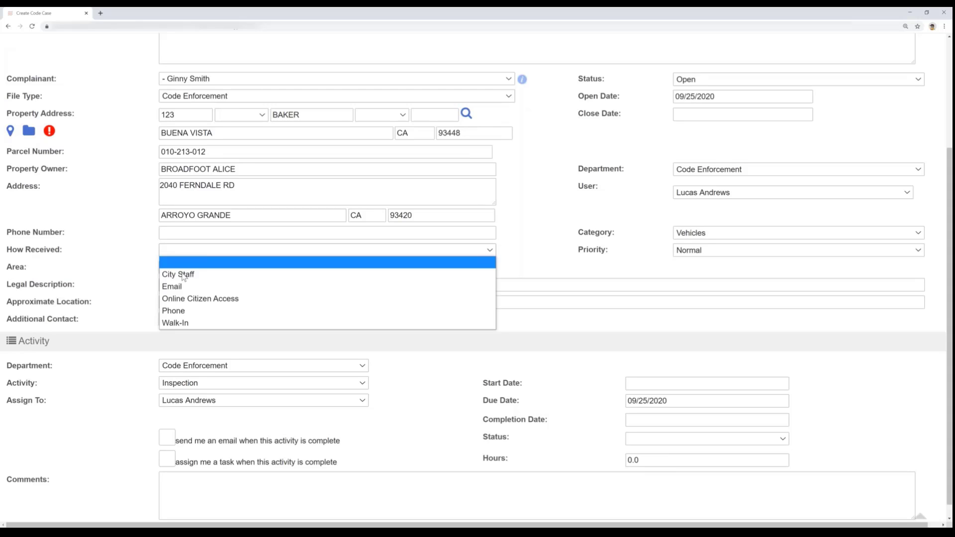
pyautogui.click(181, 311)
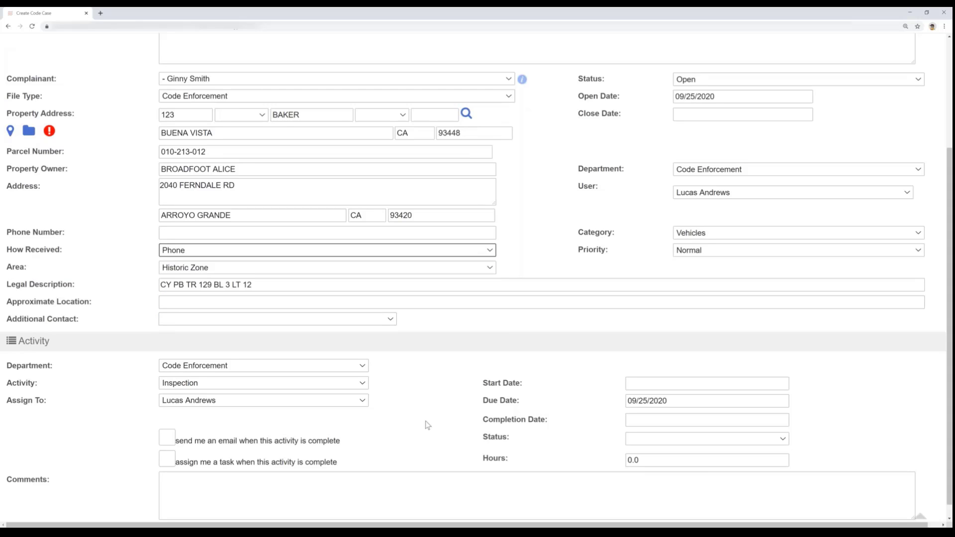
# - Set the inspection activity's start date to 09/25/2020 and save the code enforcement case
pyautogui.scroll(-1, 427, 425)
pyautogui.click(653, 369)
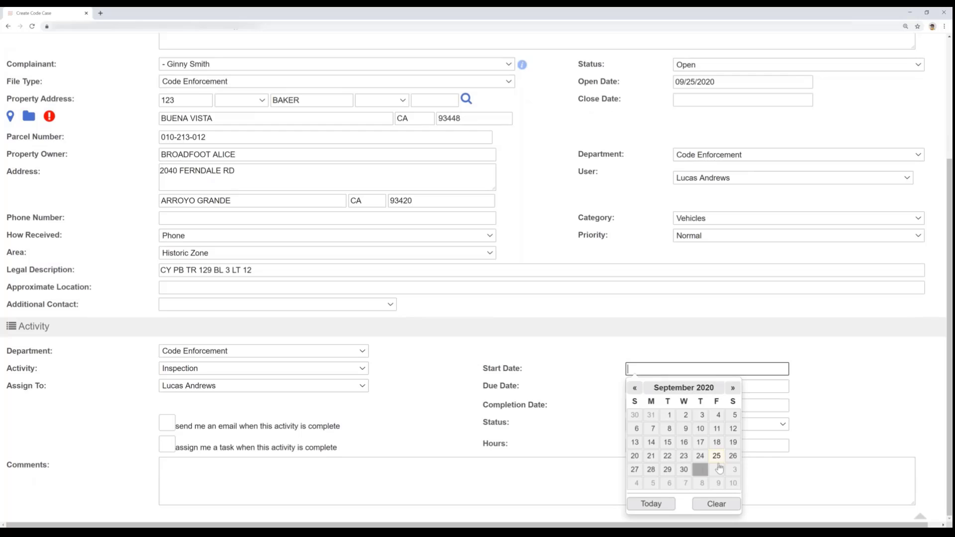
pyautogui.click(717, 456)
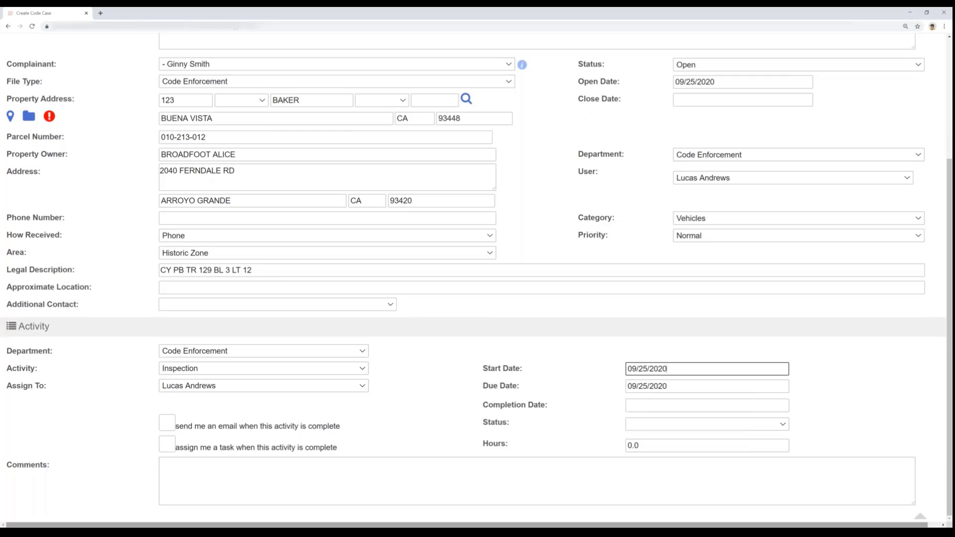
pyautogui.click(919, 518)
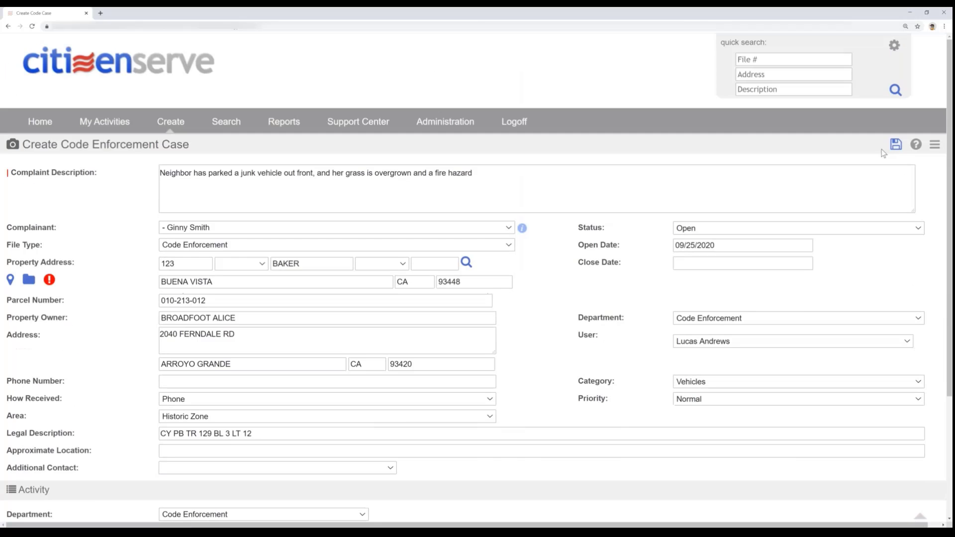
pyautogui.click(896, 146)
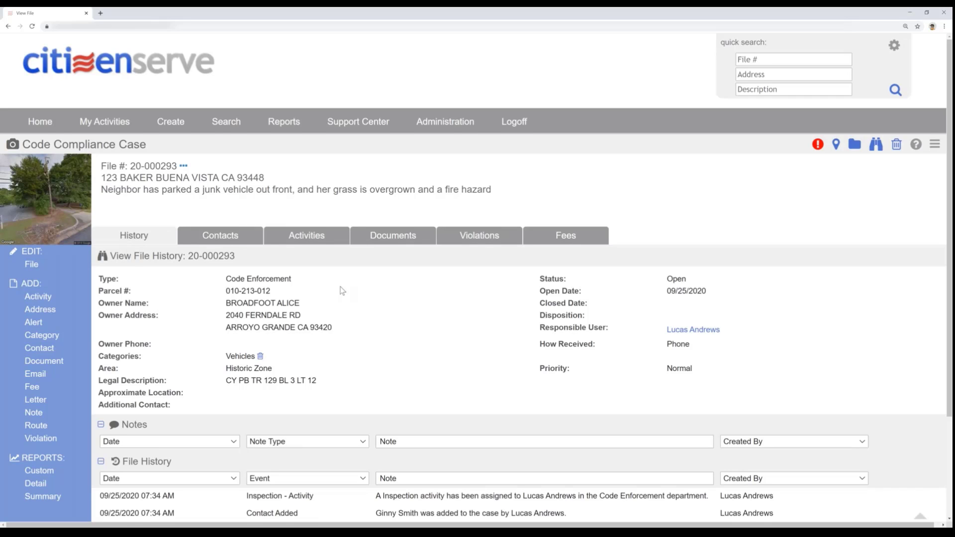
# - Review the new case's file history, and open the complainant's other files from the case contacts
pyautogui.scroll(-2, 342, 291)
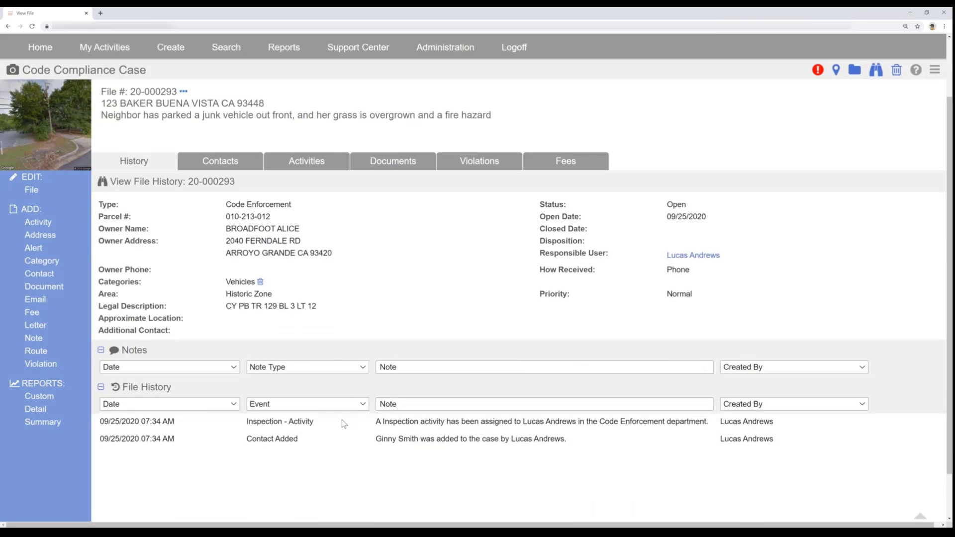
pyautogui.scroll(2, 347, 422)
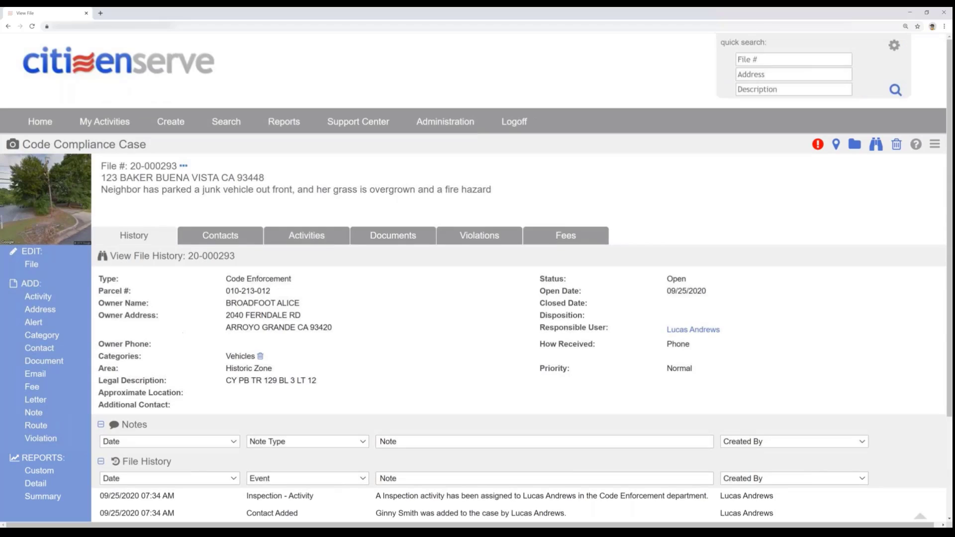
pyautogui.moveTo(493, 190); pyautogui.dragTo(220, 239)
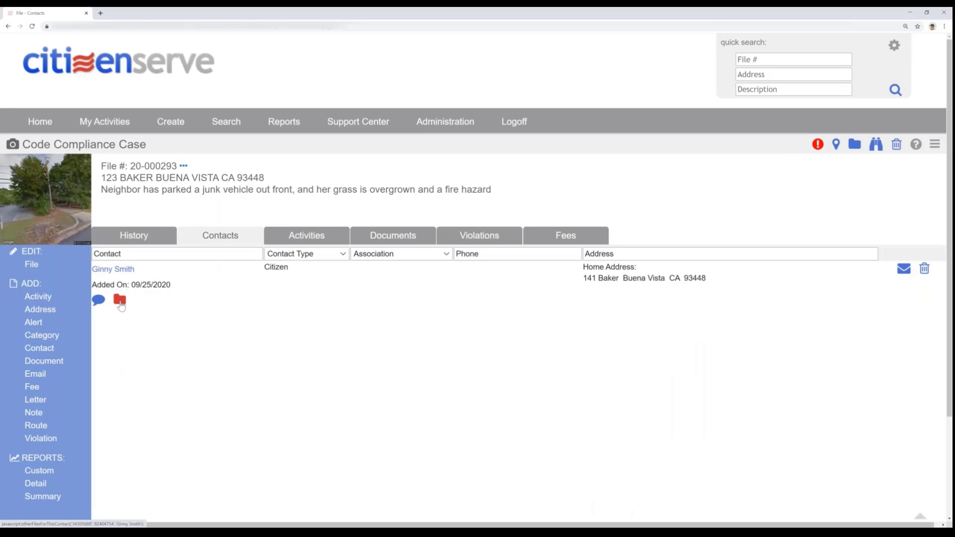
pyautogui.click(119, 300)
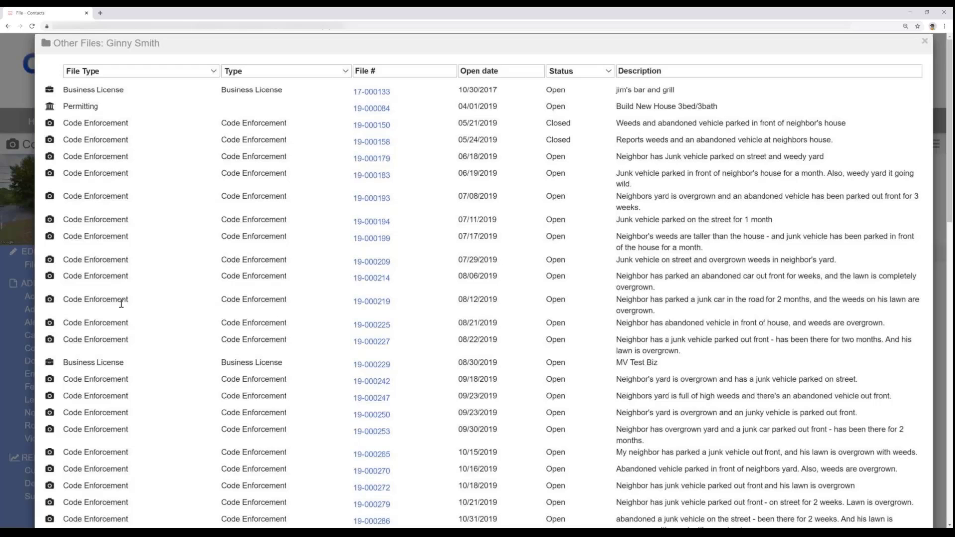
# - Filter the complainant's other files by the Permitting, Business License and Code Enforcement file types in turn
pyautogui.click(152, 74)
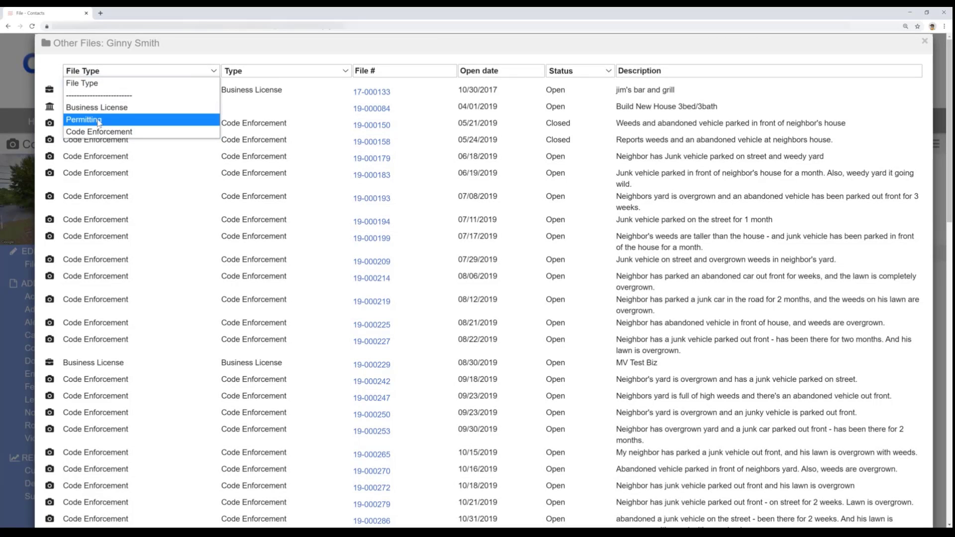
pyautogui.click(98, 124)
pyautogui.click(139, 70)
pyautogui.click(100, 102)
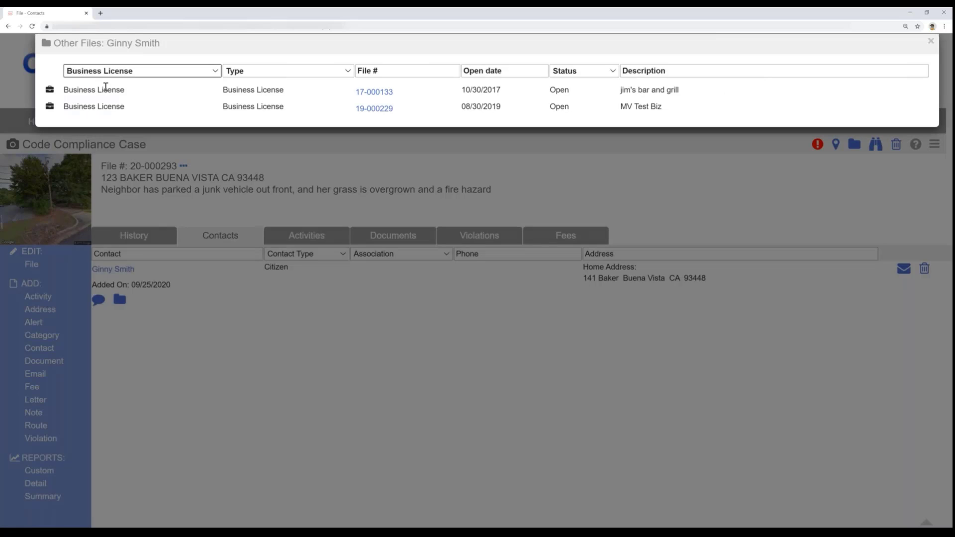
pyautogui.click(112, 76)
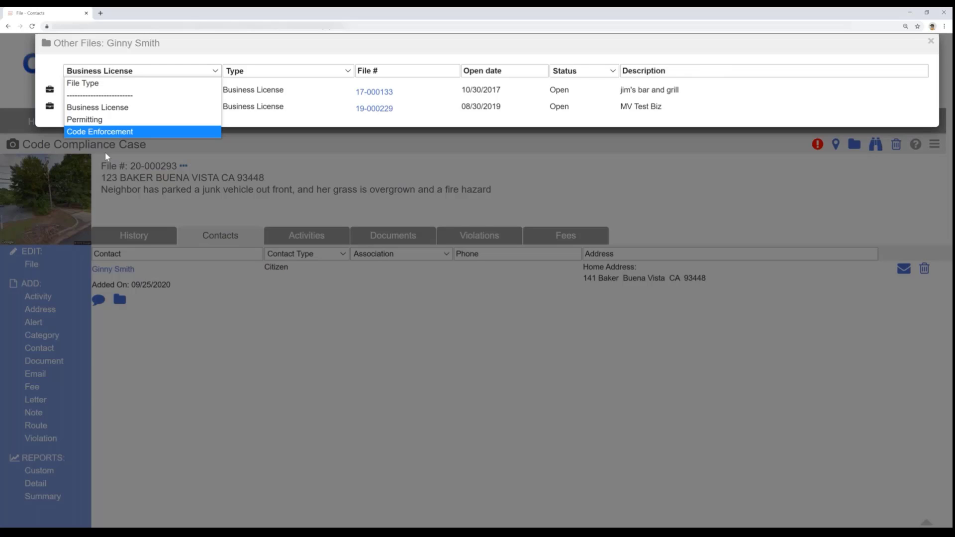
pyautogui.press('Return')
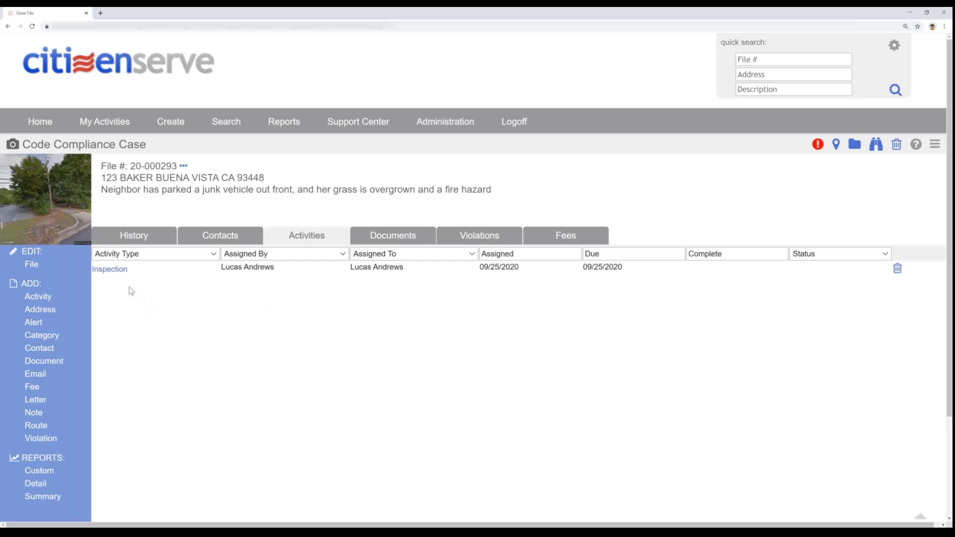
# - Start a violation from the case's inspection, with section Property Maintenance and description Overgrown Vegetation Which Is Likely To Harbor Vermin
pyautogui.click(106, 271)
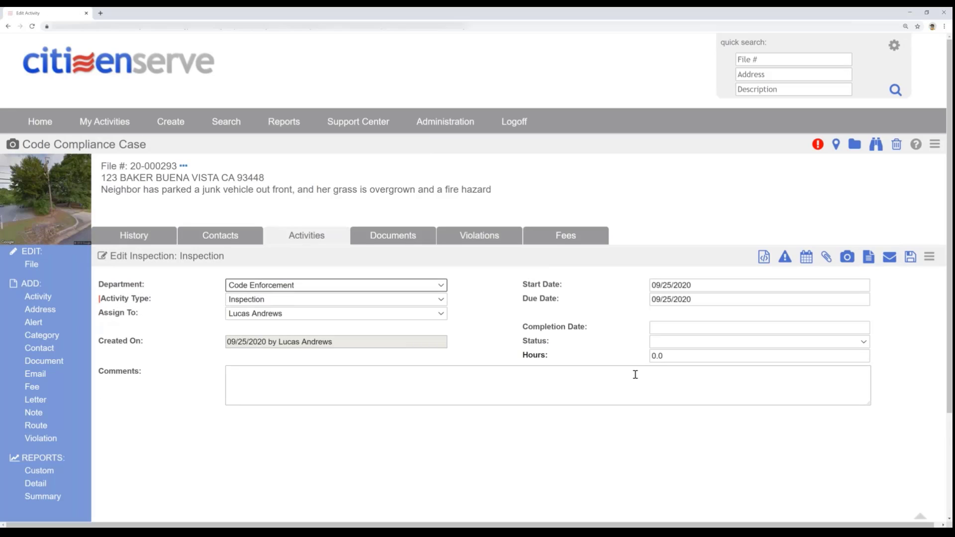
pyautogui.click(785, 263)
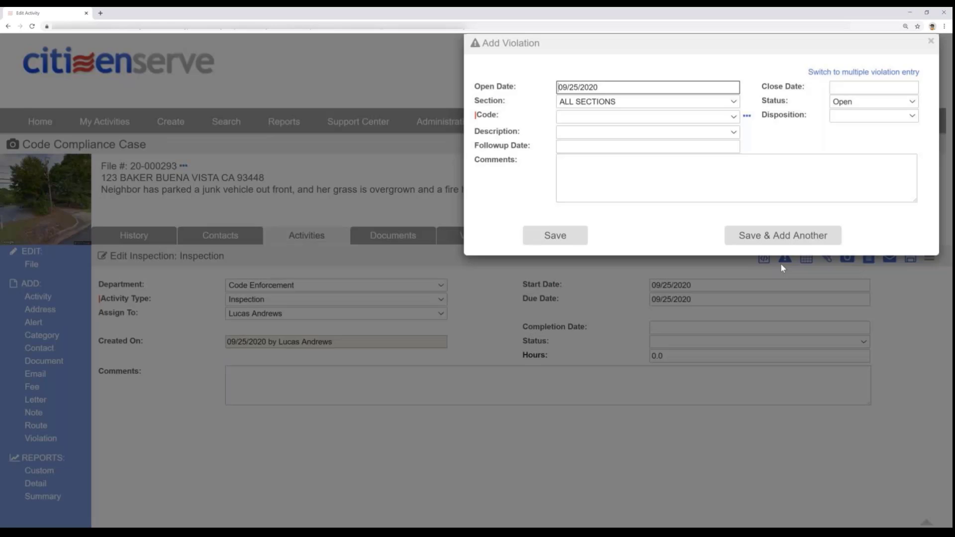
pyautogui.click(614, 102)
pyautogui.click(608, 212)
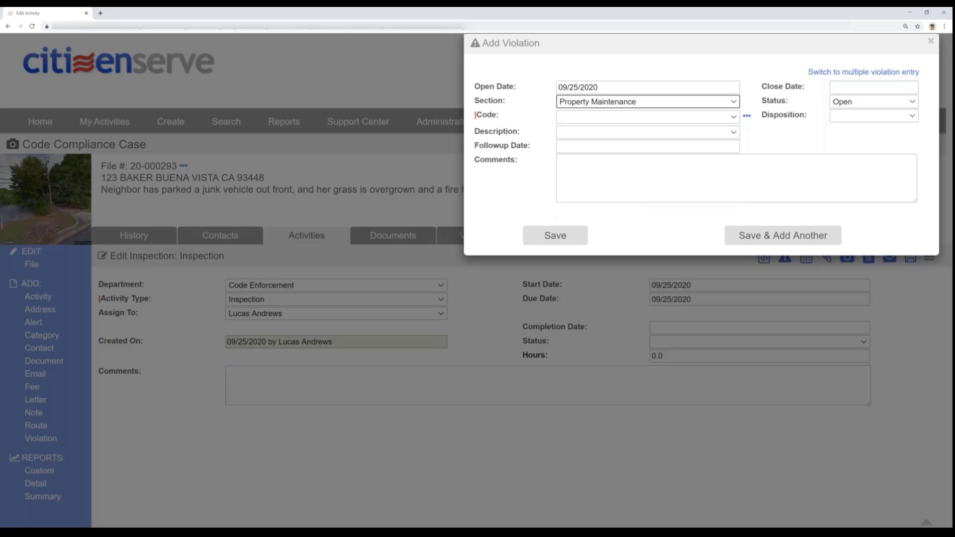
pyautogui.click(591, 135)
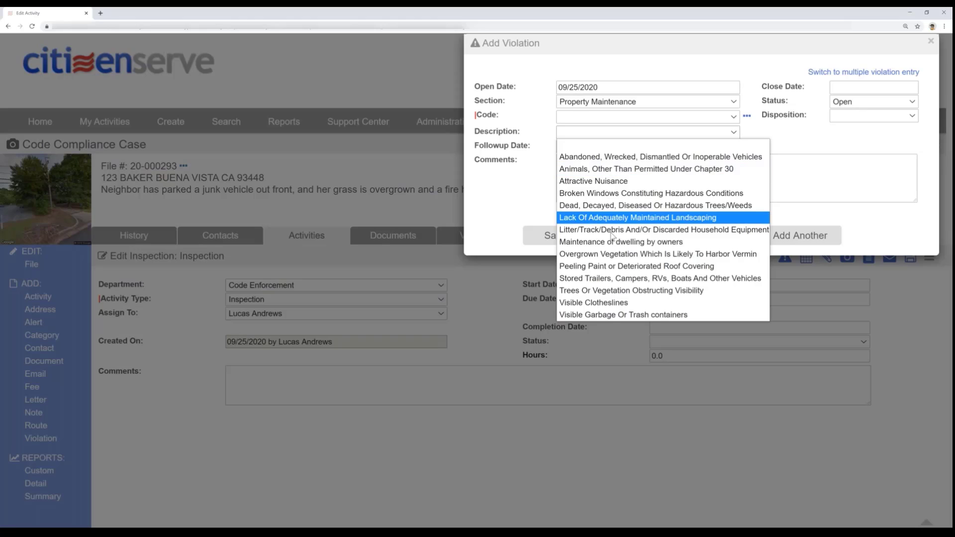
pyautogui.click(597, 254)
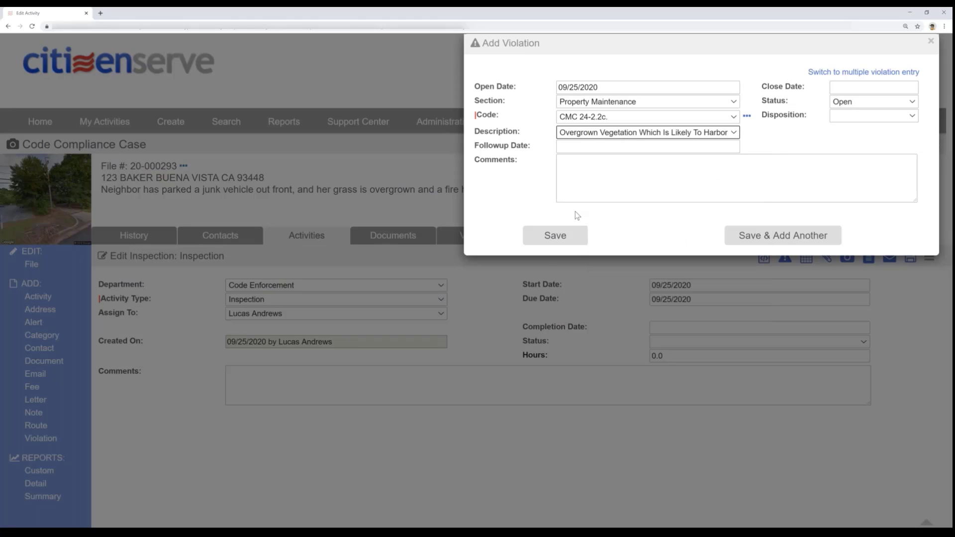
# - Set the overgrown vegetation violation's follow-up date to 10/09/2020, save it, and schedule a Re-Inspection for that date
pyautogui.click(653, 146)
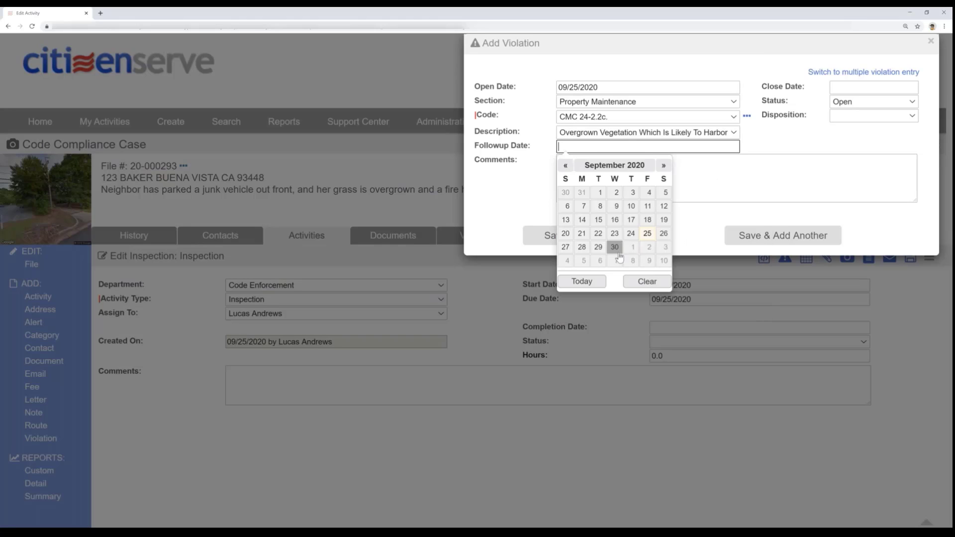
pyautogui.click(645, 262)
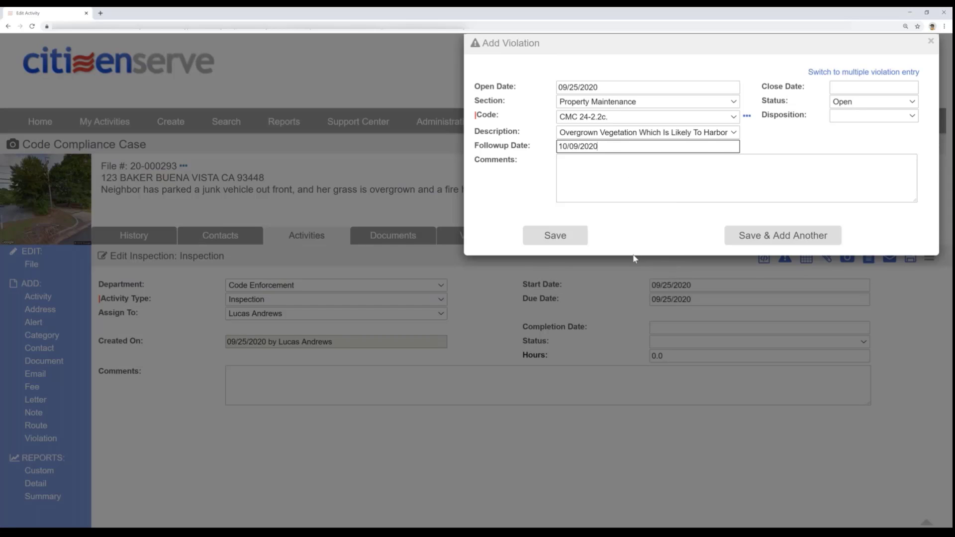
pyautogui.click(764, 243)
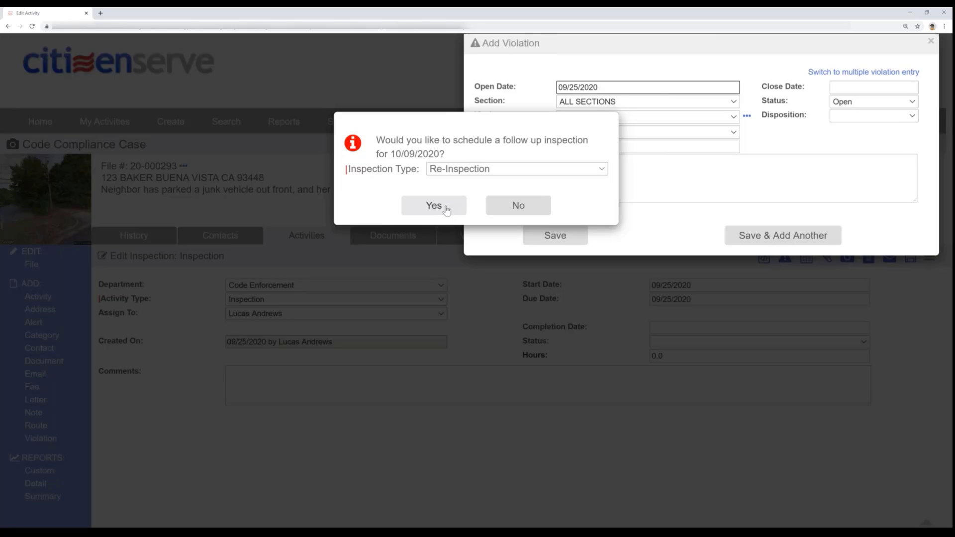
pyautogui.click(445, 209)
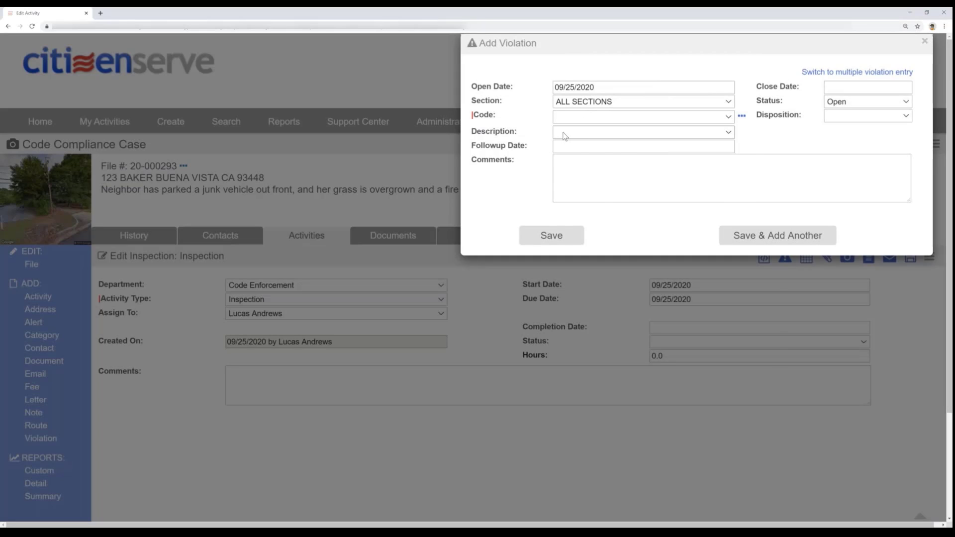
# - Add and save a second violation, Abandoned, Wrecked, Dismantled Or Inoperable Vehicles, with follow-up date 10/09/2020
pyautogui.click(564, 132)
pyautogui.click(586, 155)
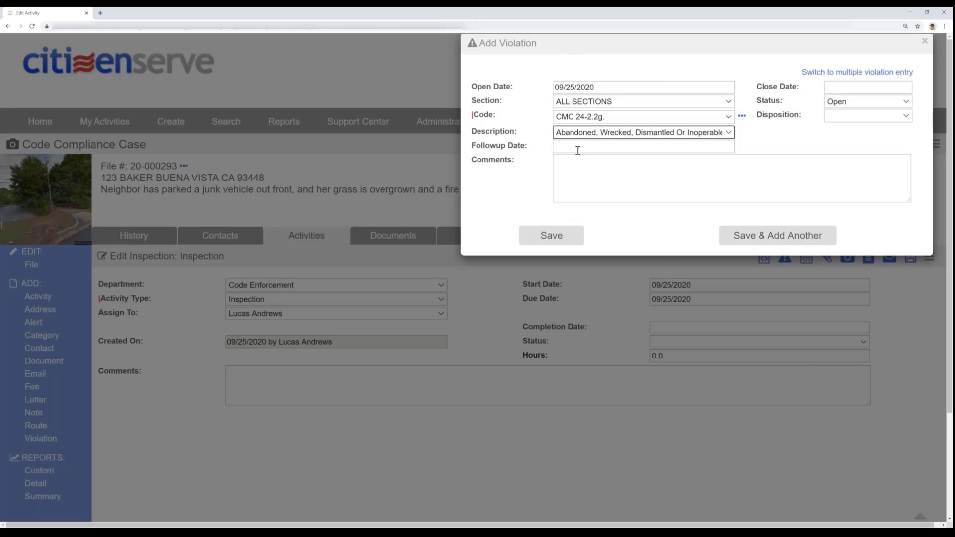
pyautogui.click(578, 147)
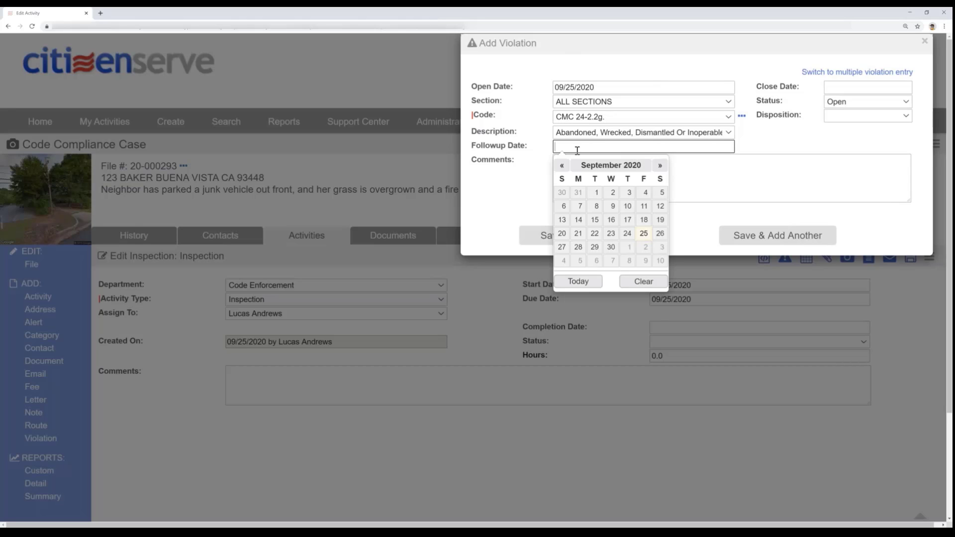
pyautogui.click(647, 260)
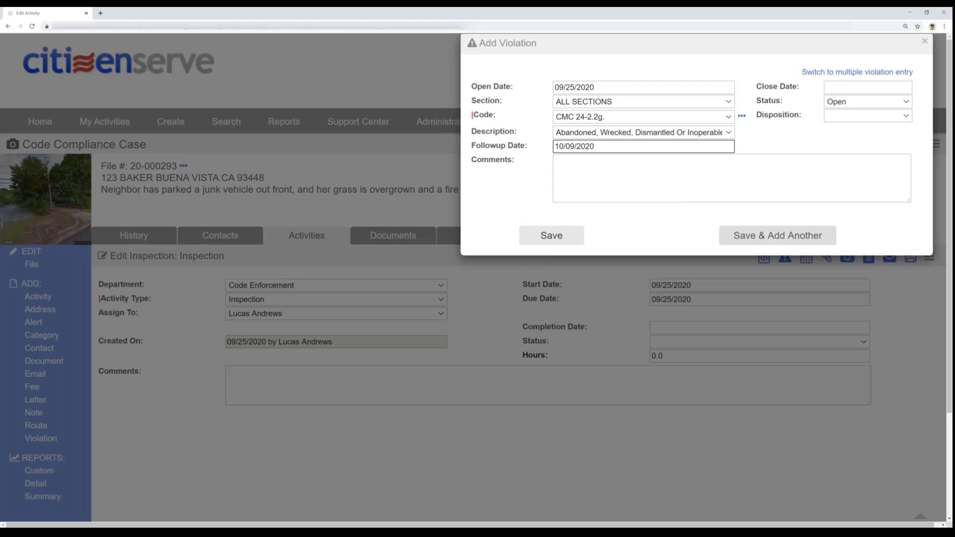
pyautogui.click(549, 235)
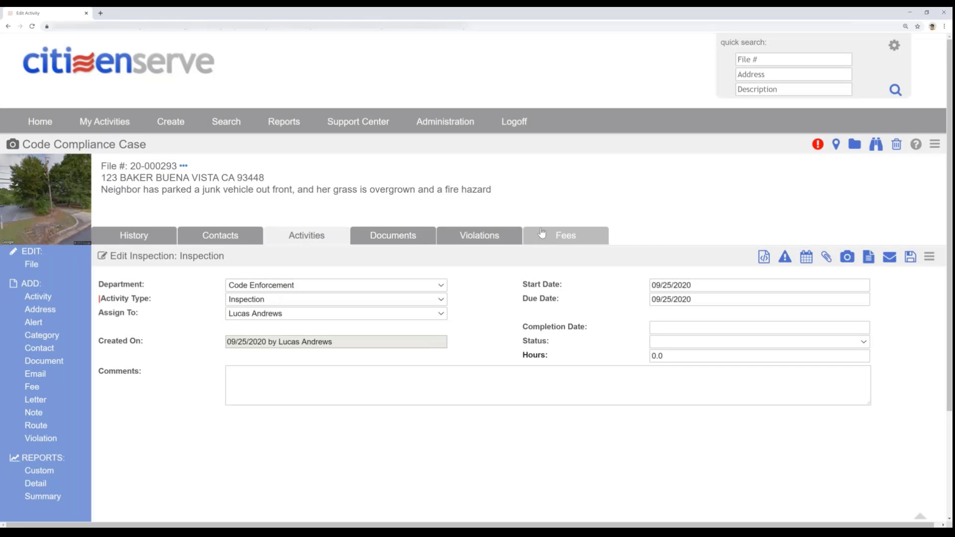
# - Select the photos AbandonedVehicle - Copy (2).jpg and Weeds.jpg as new documents for the case
pyautogui.click(54, 364)
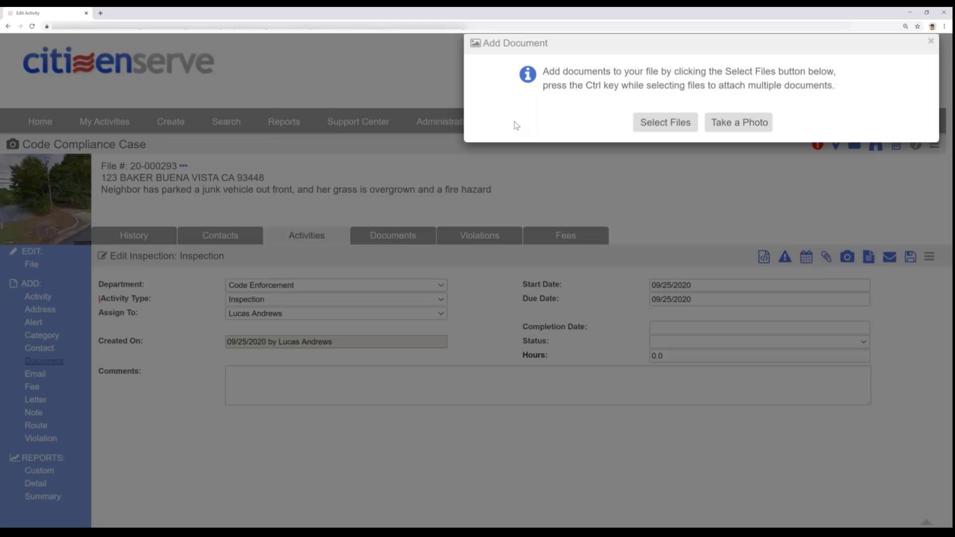
pyautogui.click(652, 123)
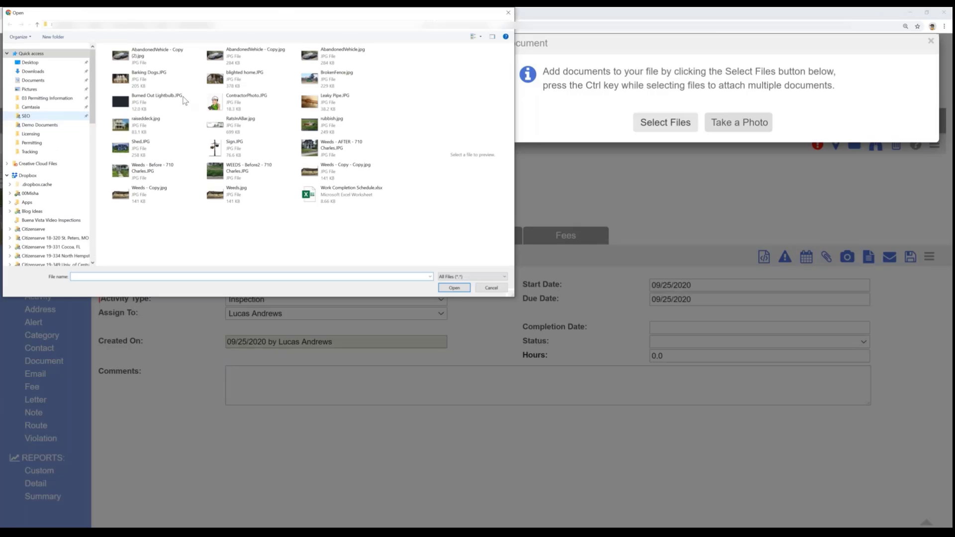
pyautogui.click(133, 60)
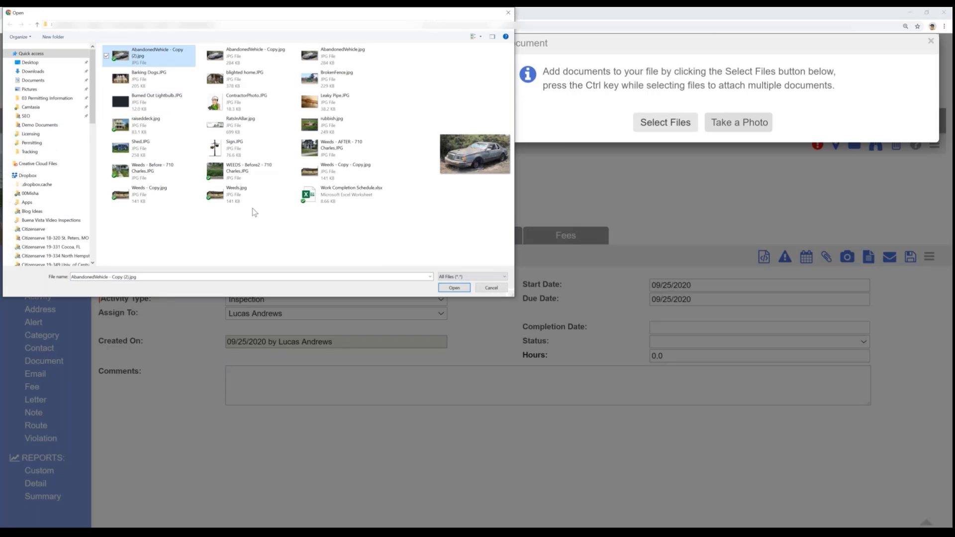
pyautogui.keyDown('ctrl'); pyautogui.click(241, 199); pyautogui.keyUp('ctrl')
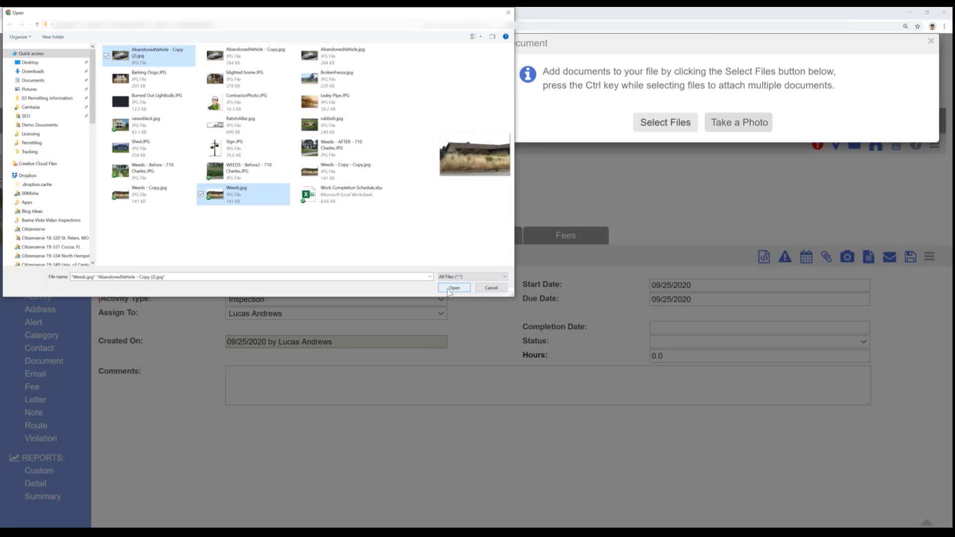
pyautogui.click(449, 291)
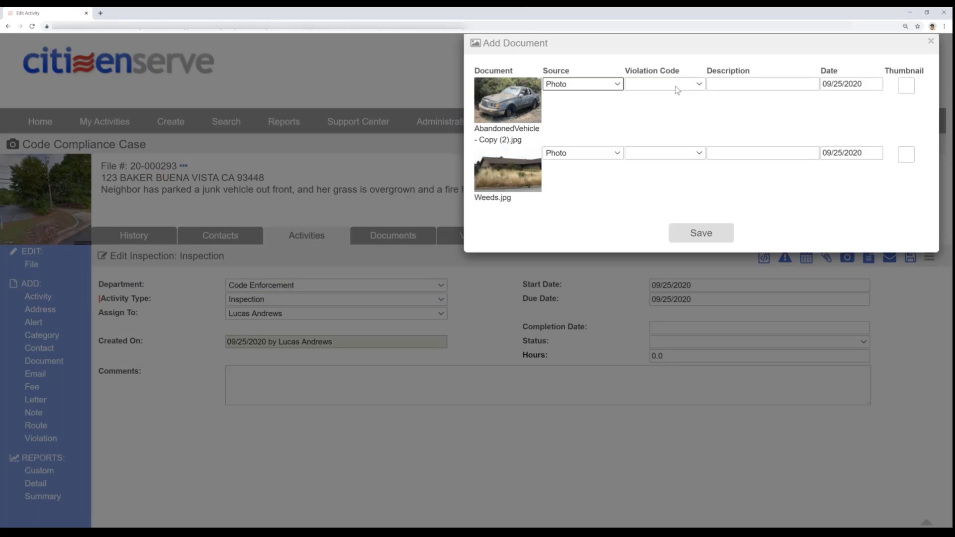
# - Assign violation code CMC 24-2.2g. to the abandoned vehicle photo and CMC 24-2.2c. to the weeds photo, and save the documents
pyautogui.click(676, 89)
pyautogui.click(694, 122)
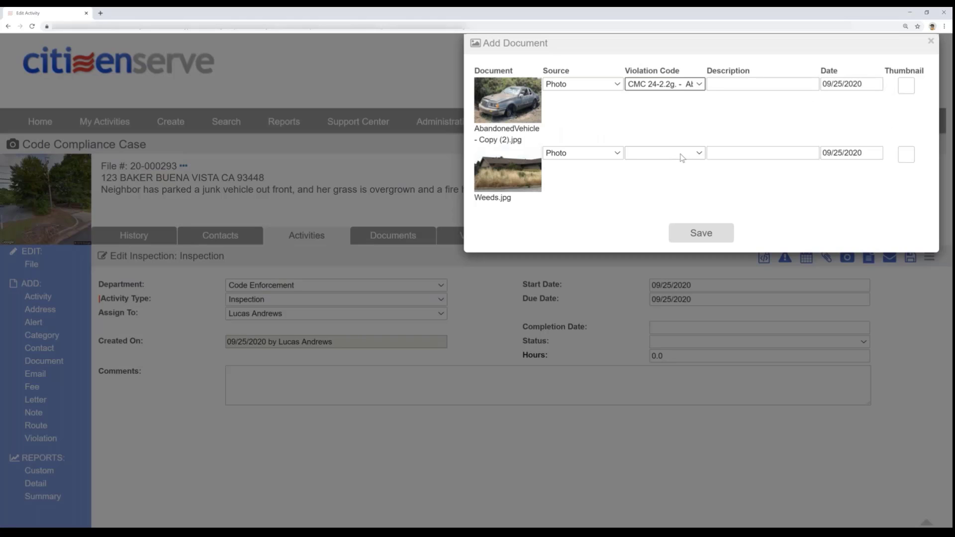
pyautogui.click(682, 157)
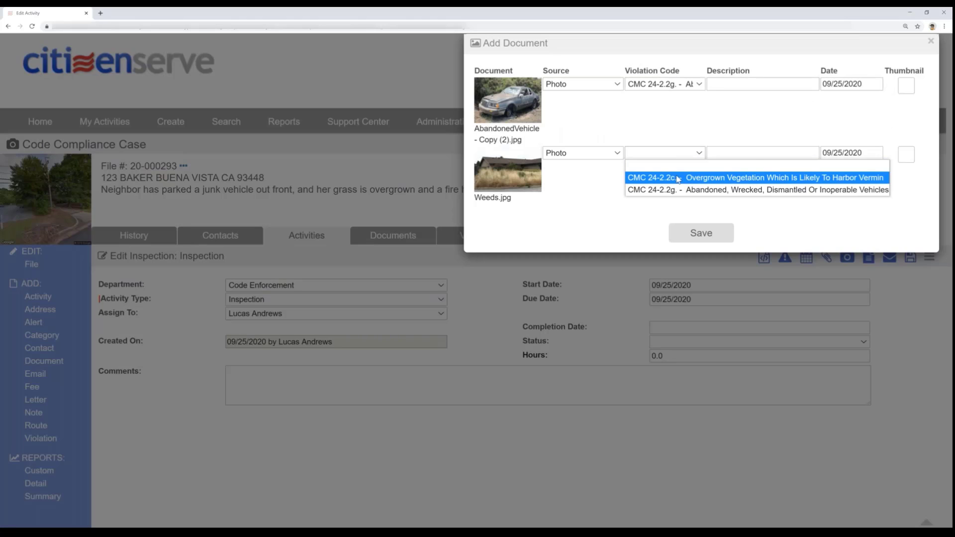
pyautogui.click(704, 179)
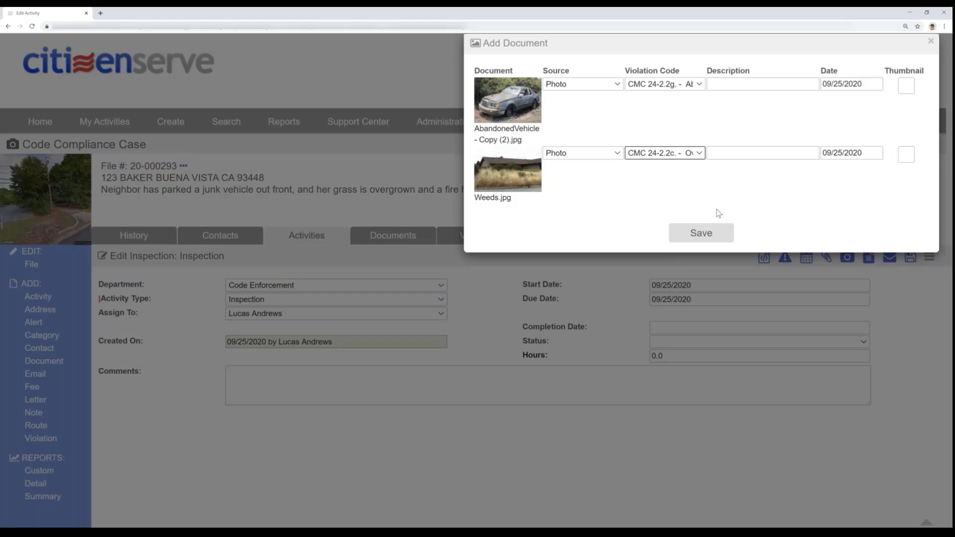
pyautogui.click(701, 233)
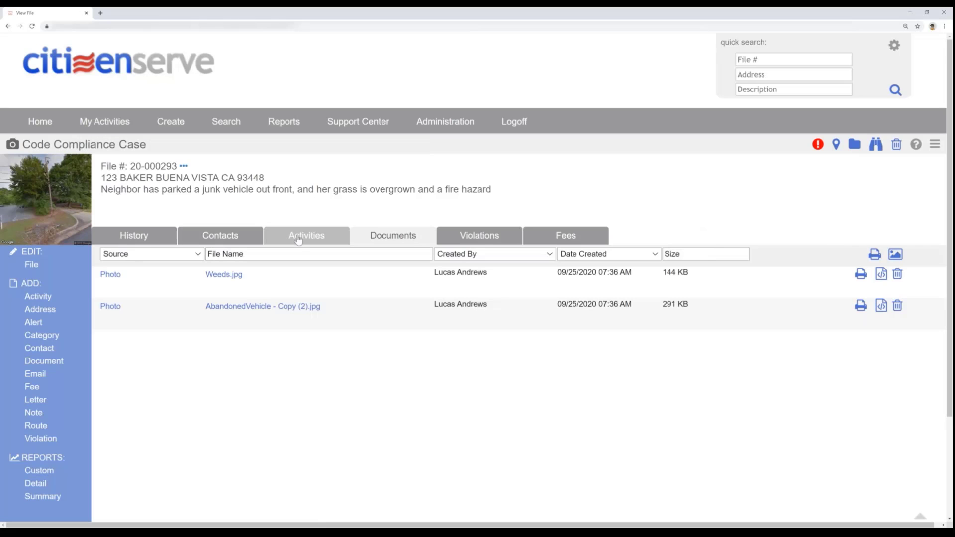
# - Set the original inspection's completion date to 09/25/2020 and status to Follow Up Required, and save it
pyautogui.click(302, 240)
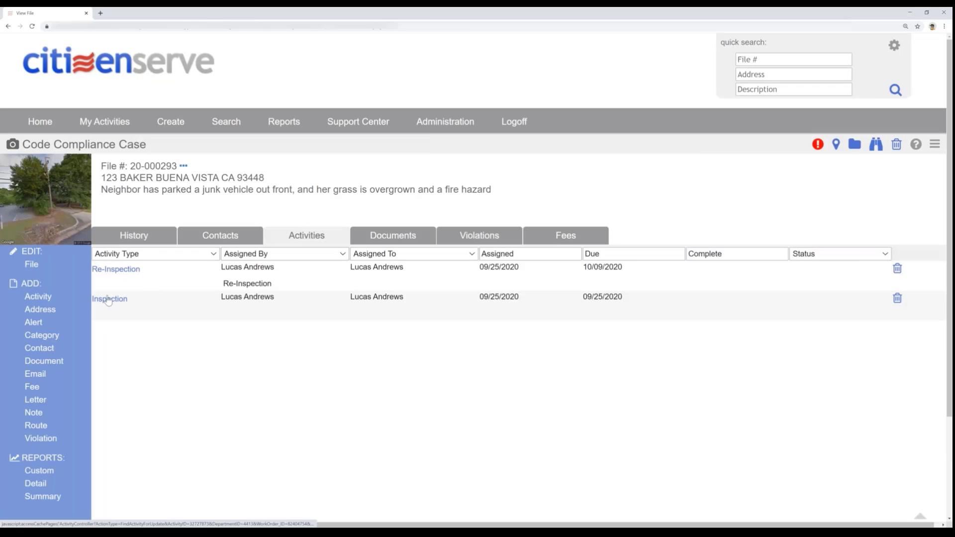
pyautogui.click(109, 300)
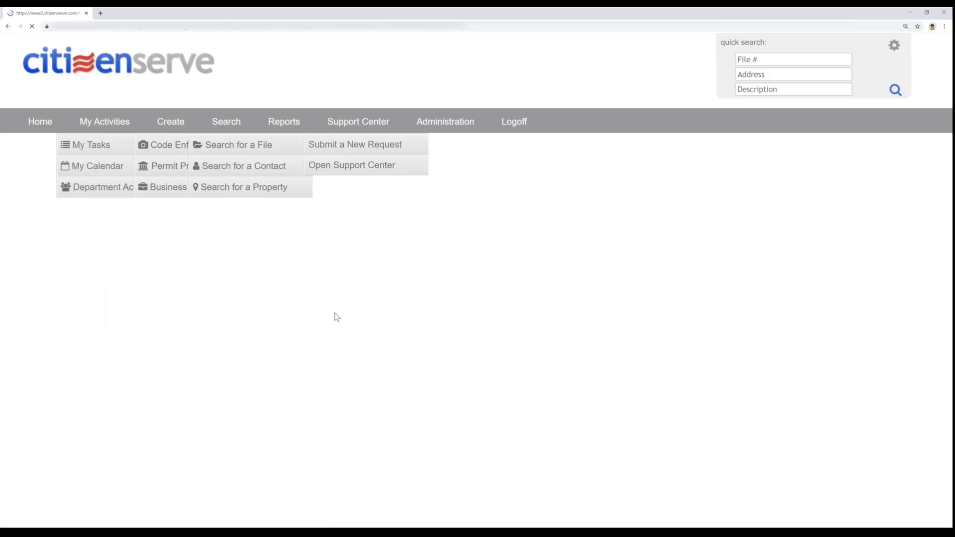
pyautogui.click(687, 329)
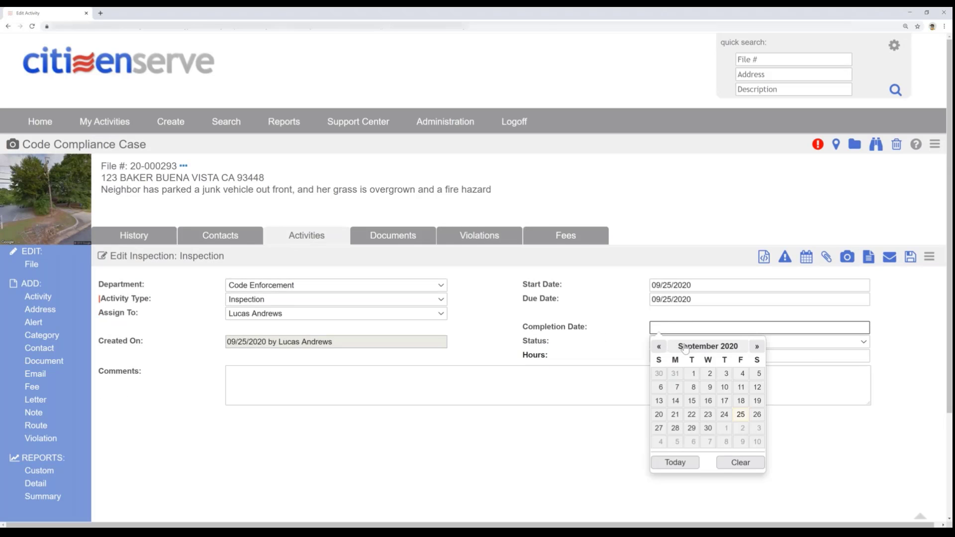
pyautogui.click(740, 415)
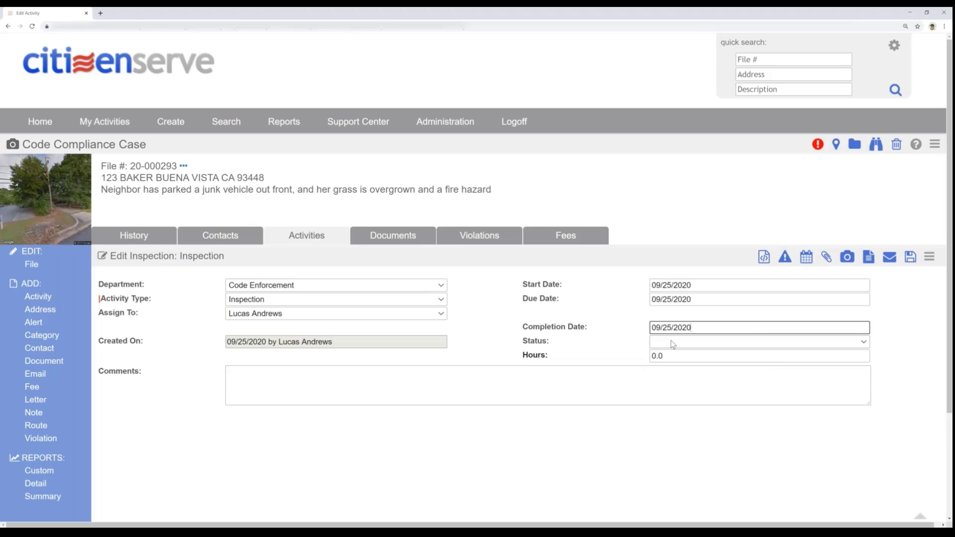
pyautogui.click(672, 343)
pyautogui.click(673, 369)
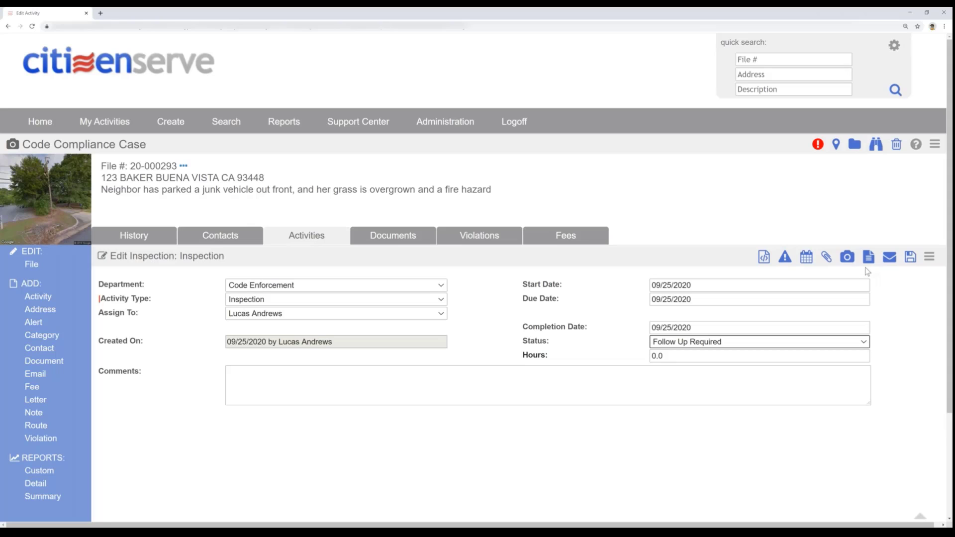
pyautogui.click(910, 257)
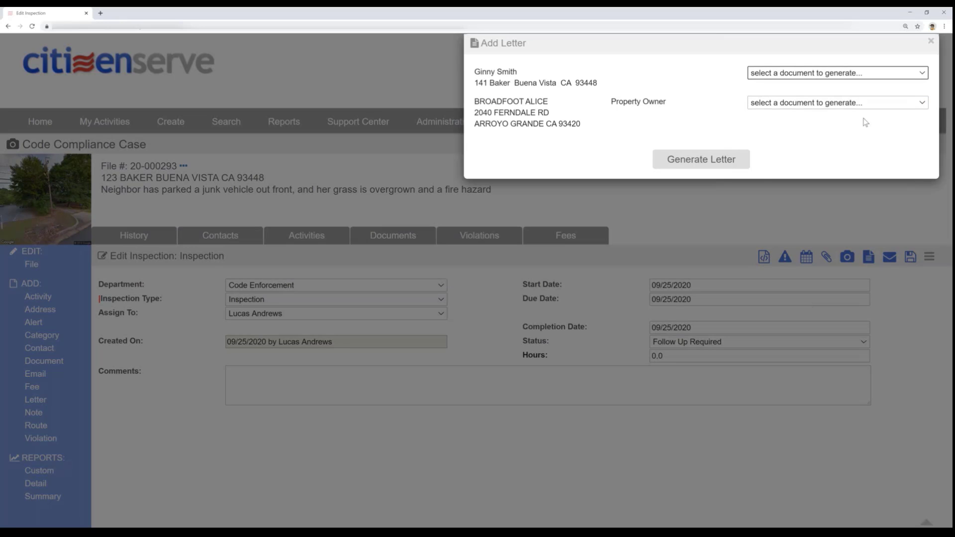
# - Start a Notice of Violation letter to the property owner and include both the weeds and abandoned vehicle photos
pyautogui.click(847, 104)
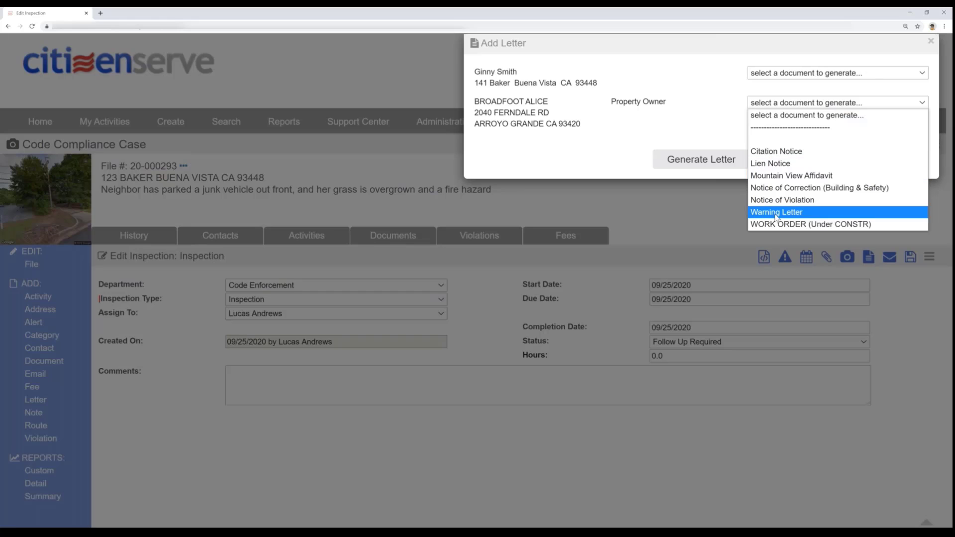
pyautogui.click(776, 200)
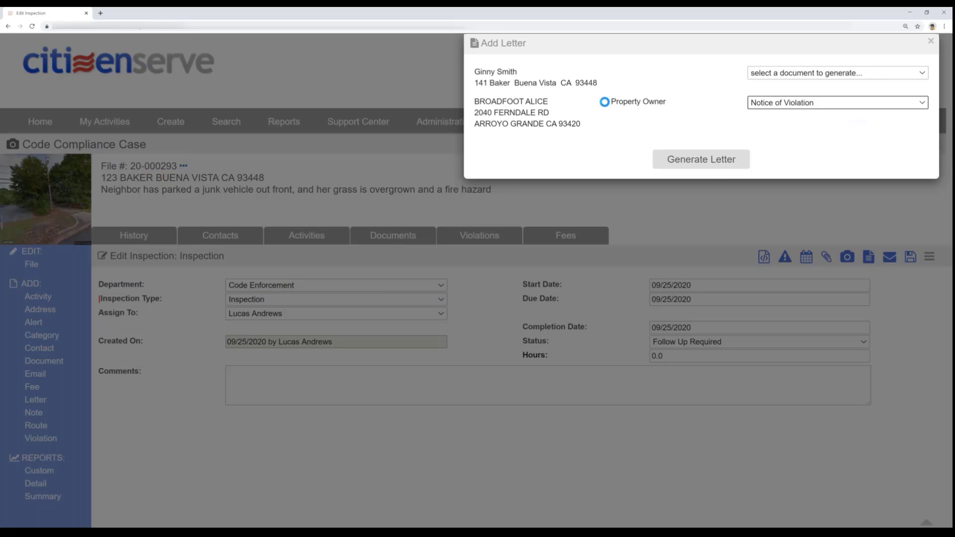
pyautogui.click(702, 159)
pyautogui.click(496, 125)
pyautogui.click(495, 143)
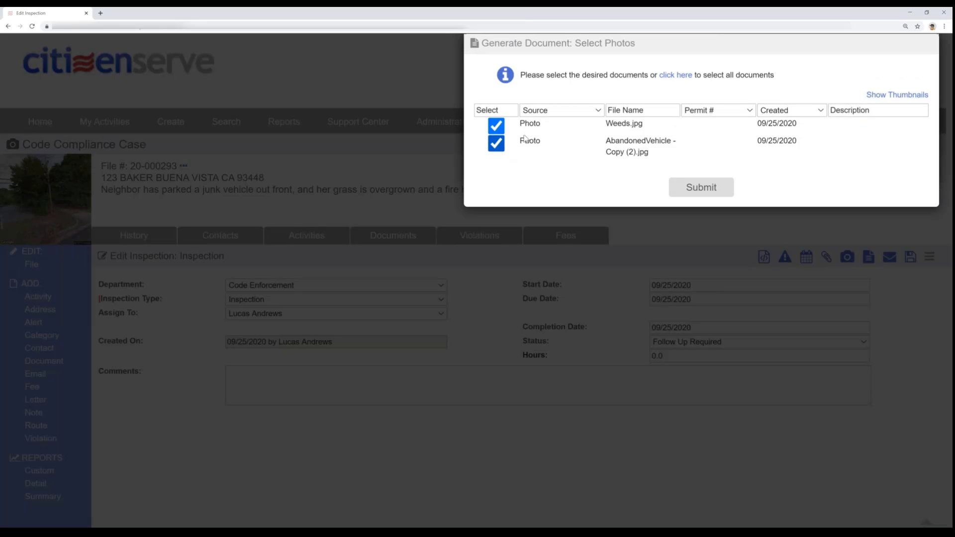
pyautogui.click(907, 97)
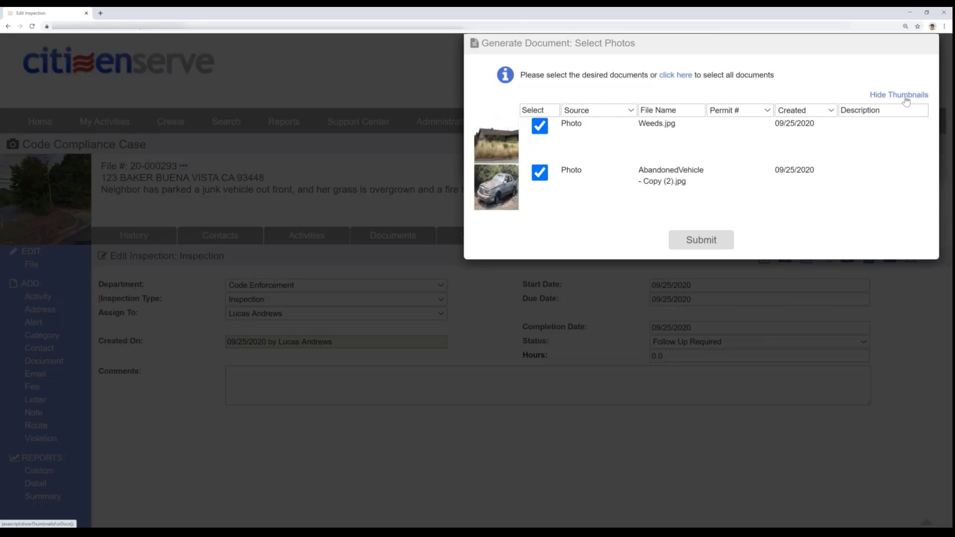
pyautogui.click(714, 243)
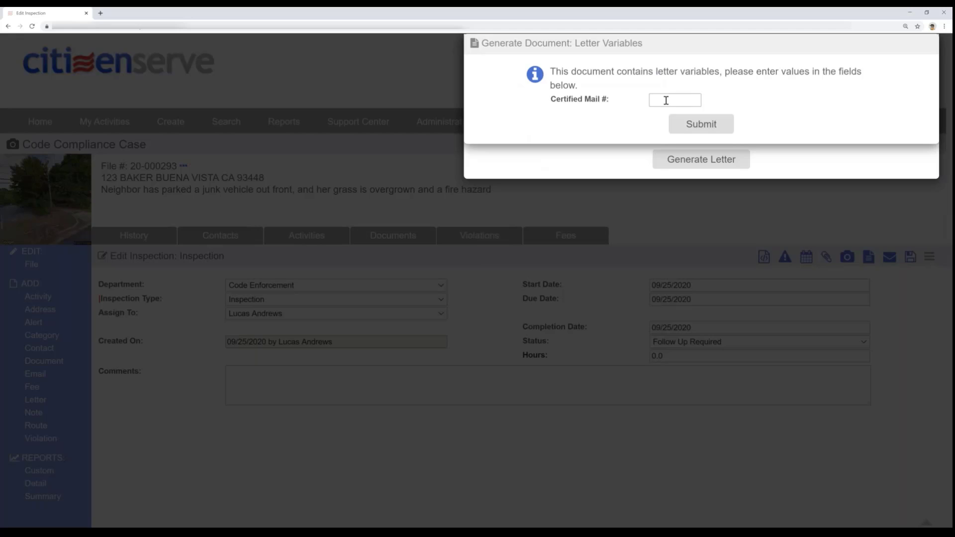
# - Enter the certified mail number for the letter and generate the Notice of Violation
pyautogui.click(667, 98)
pyautogui.write('321654654')
pyautogui.click(706, 127)
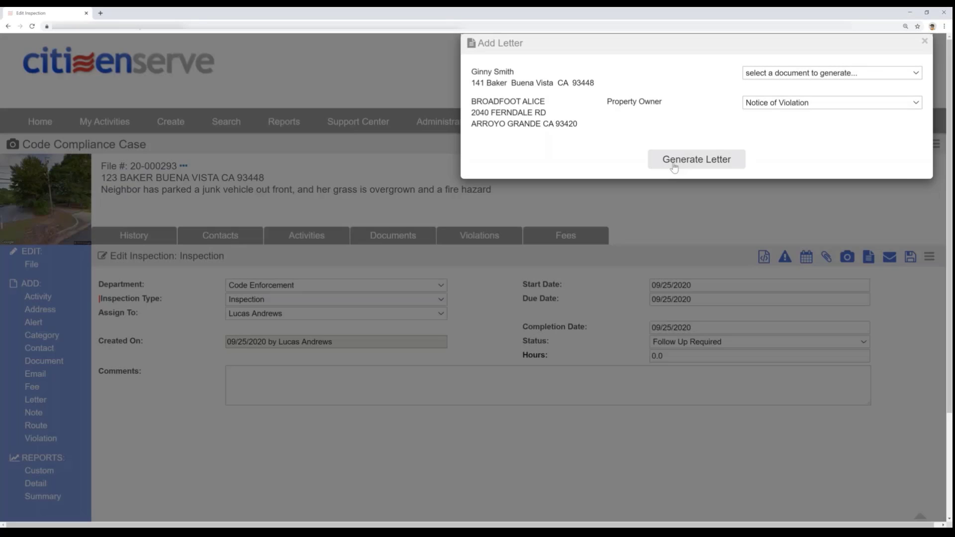
pyautogui.click(675, 161)
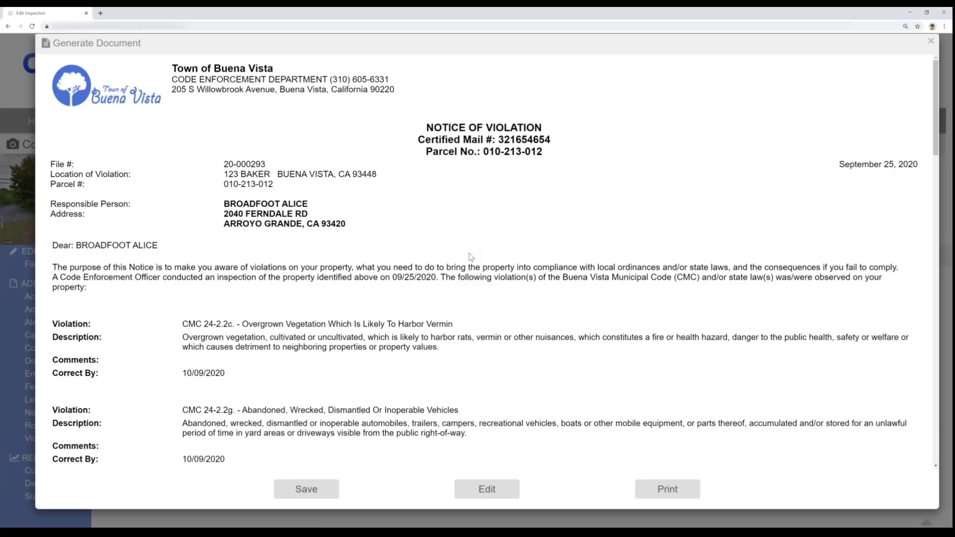
# - Review the violation descriptions, correct-by dates, signature and case photos in the Notice of Violation, and save it to the case
pyautogui.scroll(-1, 471, 257)
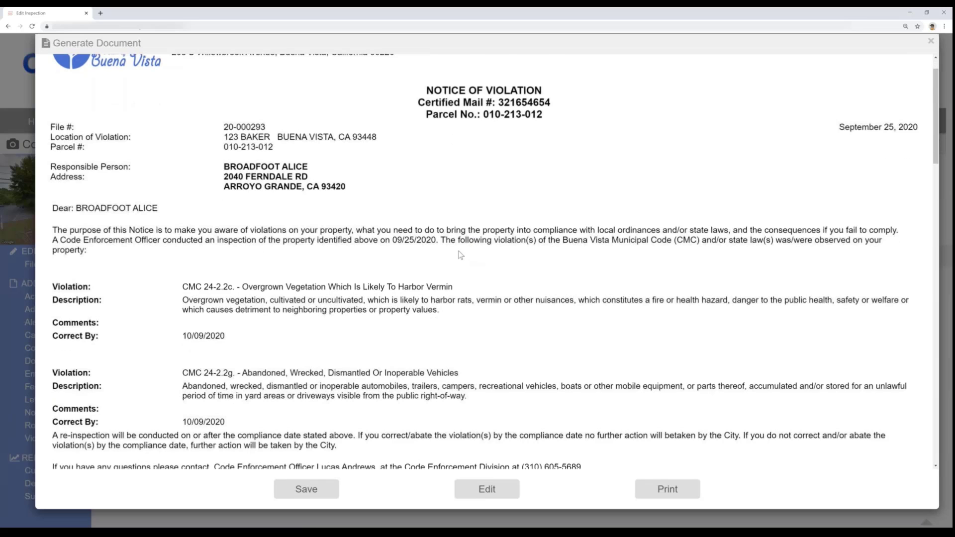
pyautogui.scroll(-1, 460, 255)
pyautogui.moveTo(364, 250); pyautogui.dragTo(280, 269)
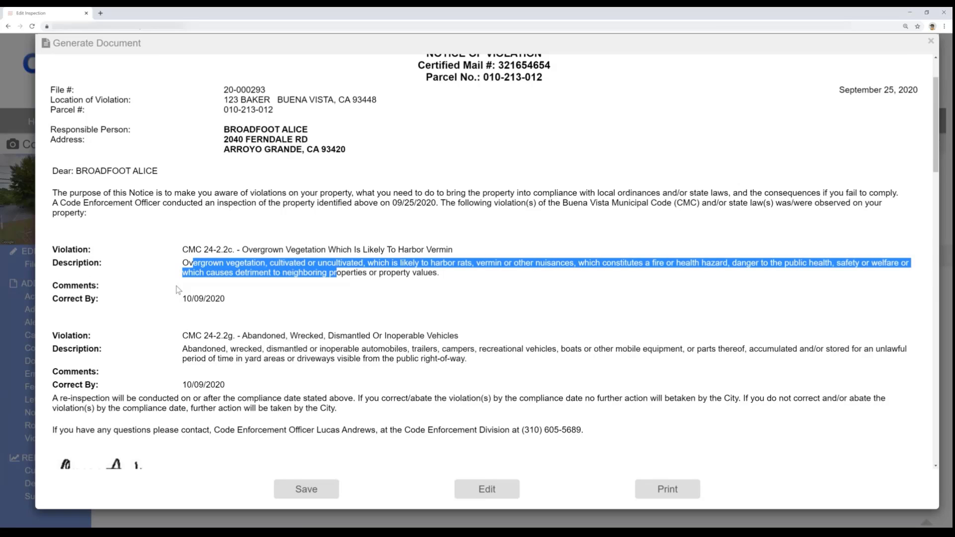
pyautogui.click(286, 289)
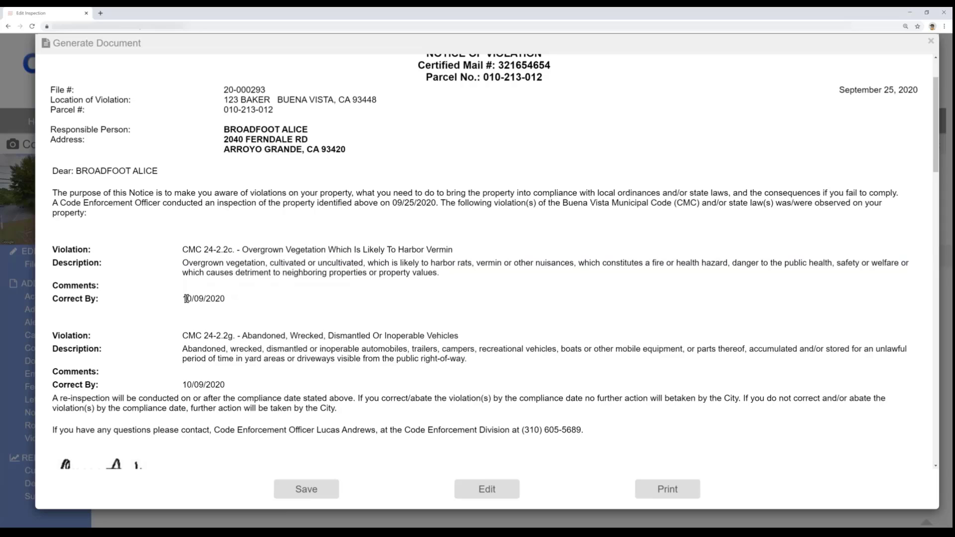
pyautogui.moveTo(187, 298); pyautogui.dragTo(232, 300)
pyautogui.click(222, 375)
pyautogui.scroll(-1, 220, 371)
pyautogui.scroll(-1, 171, 349)
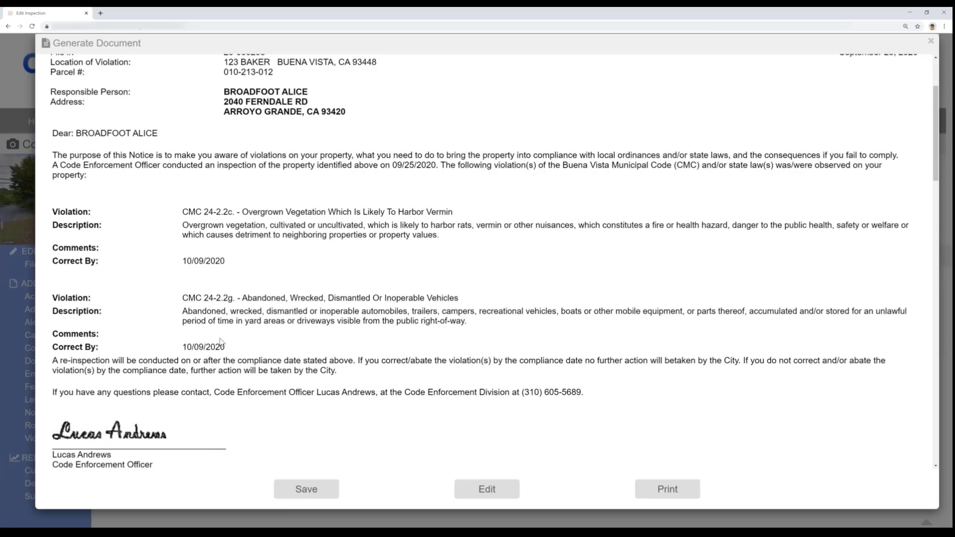
pyautogui.scroll(-2, 222, 341)
pyautogui.scroll(-2, 199, 328)
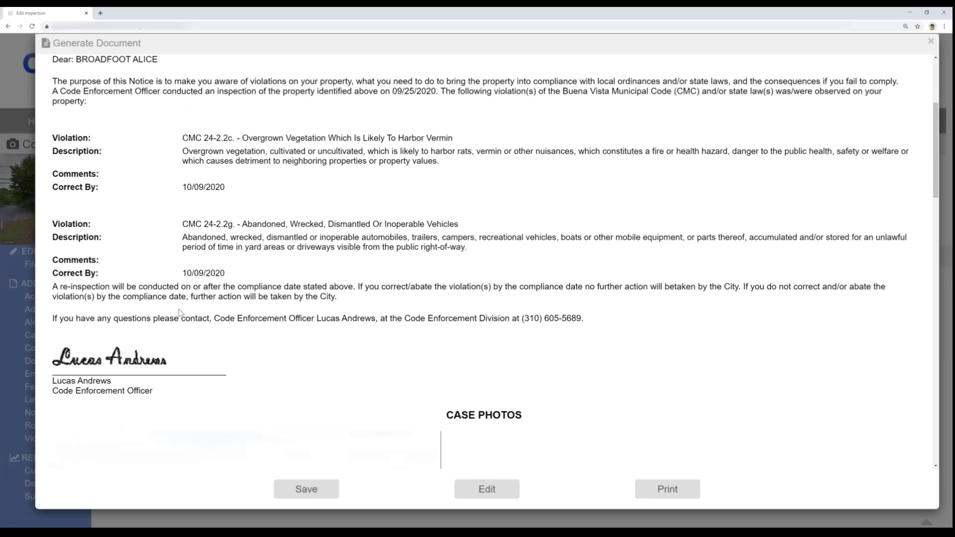
pyautogui.scroll(-3, 180, 312)
pyautogui.scroll(-2, 179, 312)
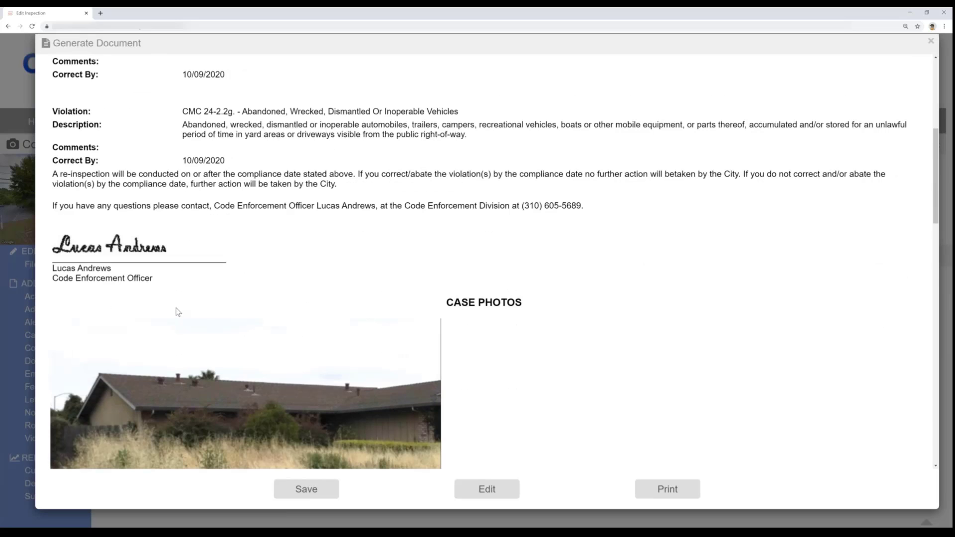
pyautogui.scroll(-10, 178, 312)
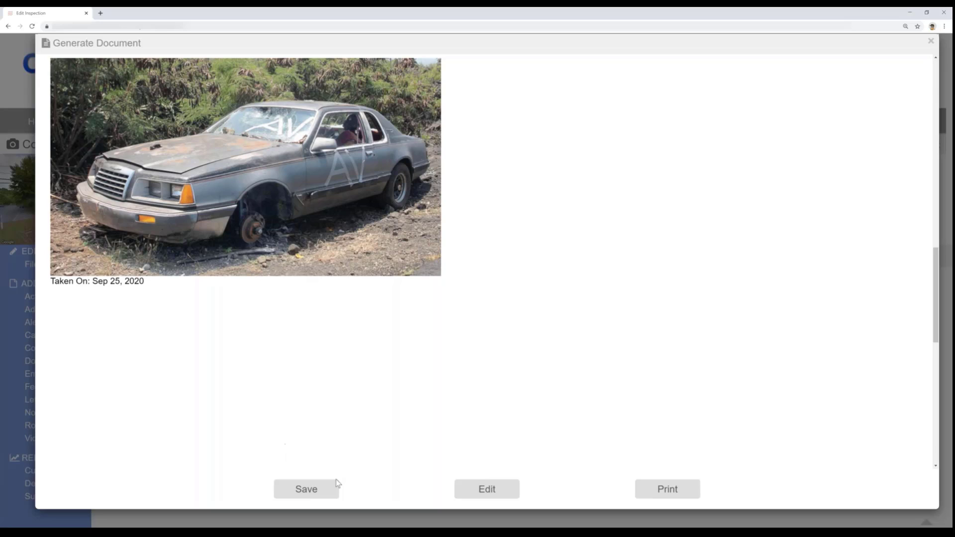
pyautogui.click(326, 492)
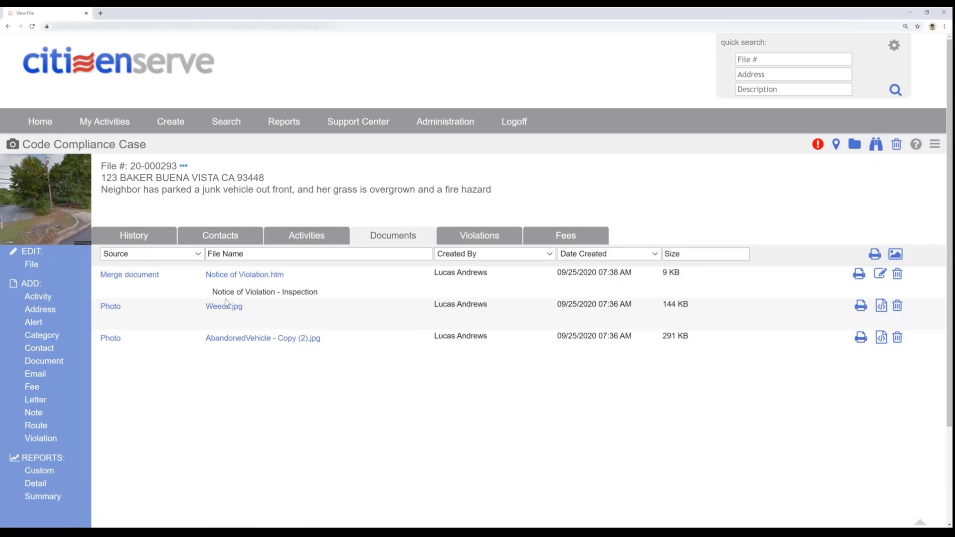
# - Review the case's activities, violations and fees, including the details of the CMC 24-2.2g. abandoned vehicle violation
pyautogui.click(295, 239)
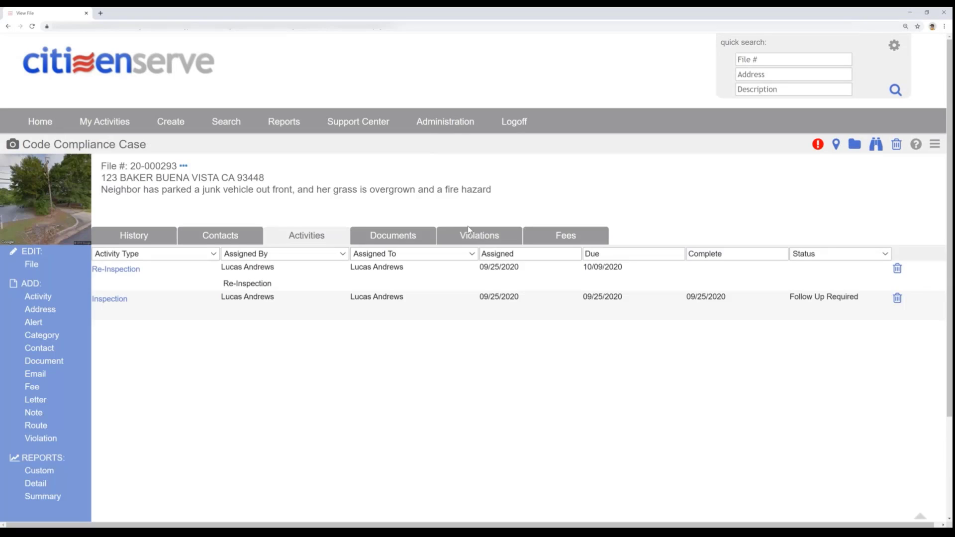
pyautogui.click(468, 239)
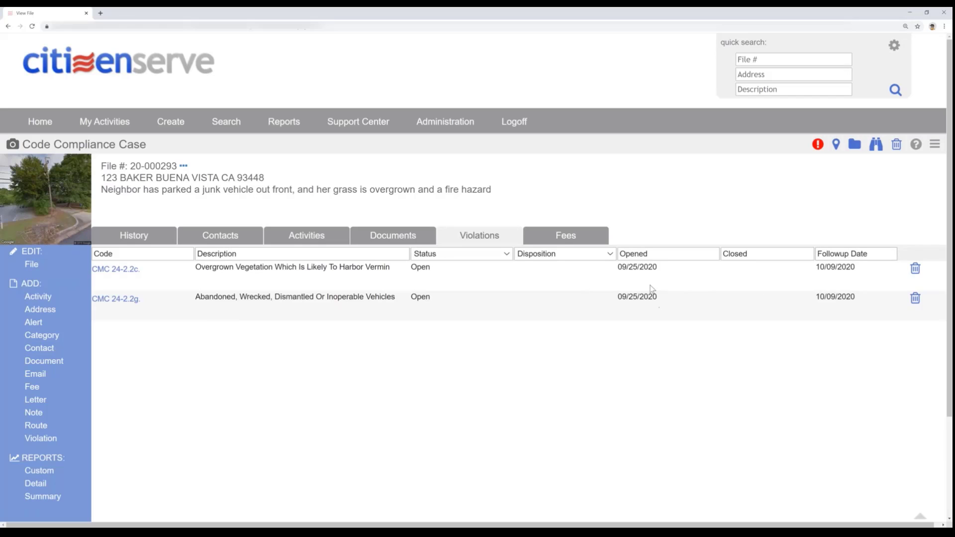
pyautogui.click(128, 300)
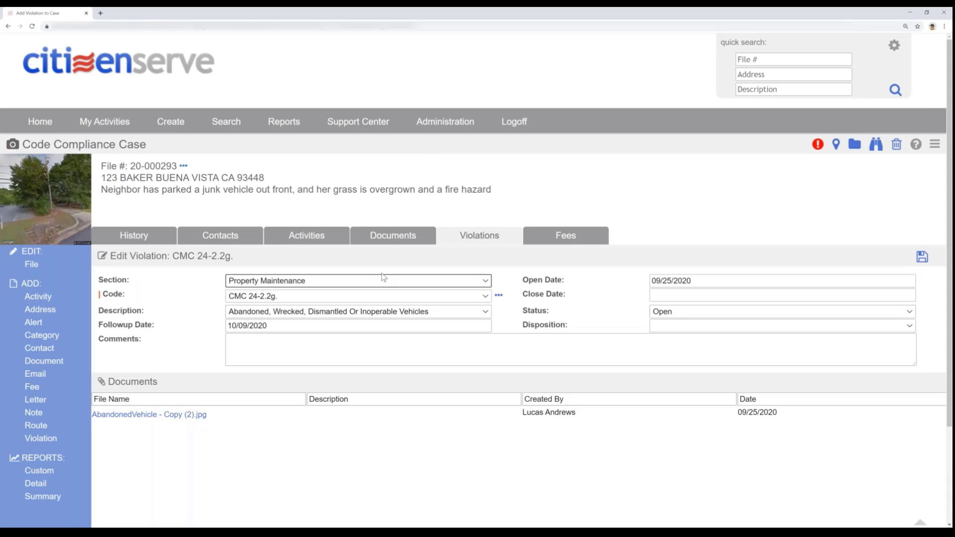
pyautogui.click(588, 241)
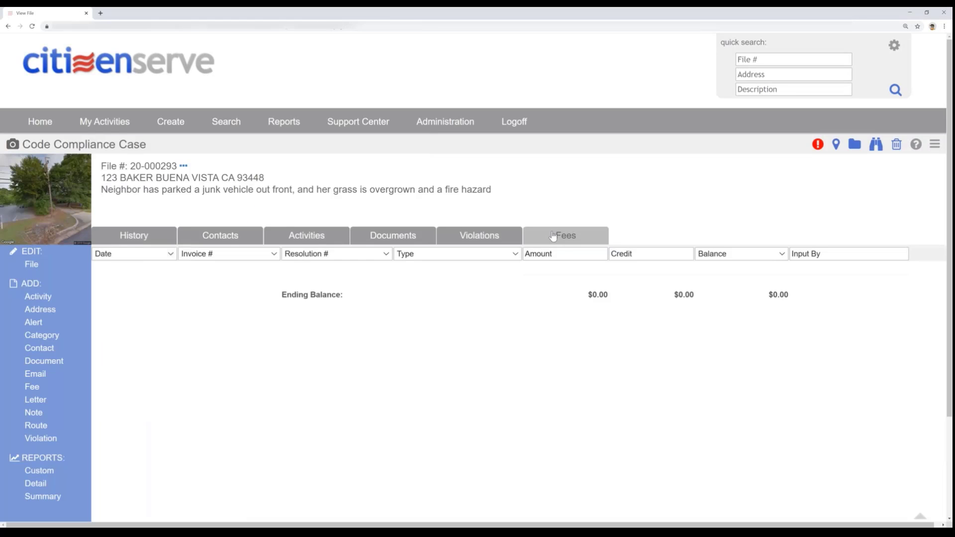
# - Open the case's re-inspection for editing and set its violation to CMC 24-2.2c., the overgrown vegetation
pyautogui.click(313, 238)
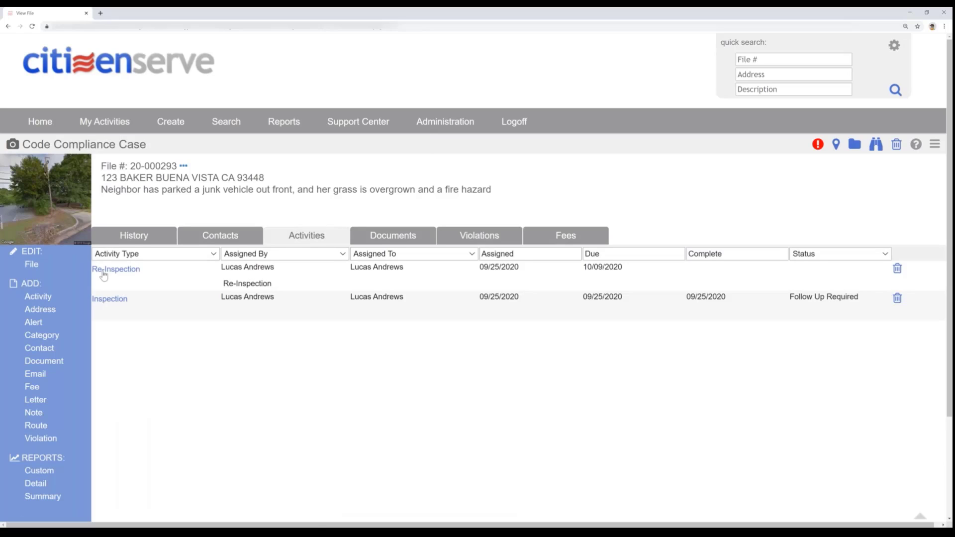
pyautogui.click(104, 271)
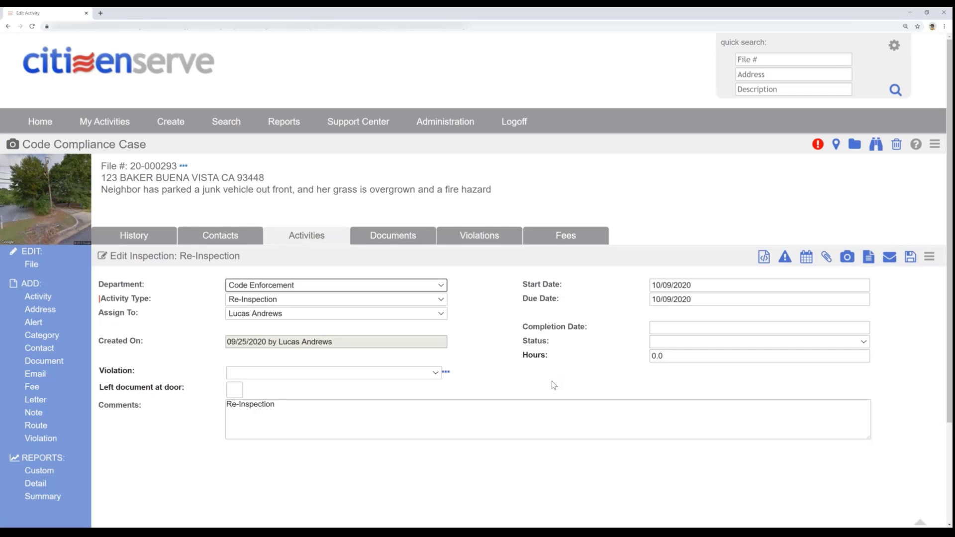
pyautogui.click(446, 375)
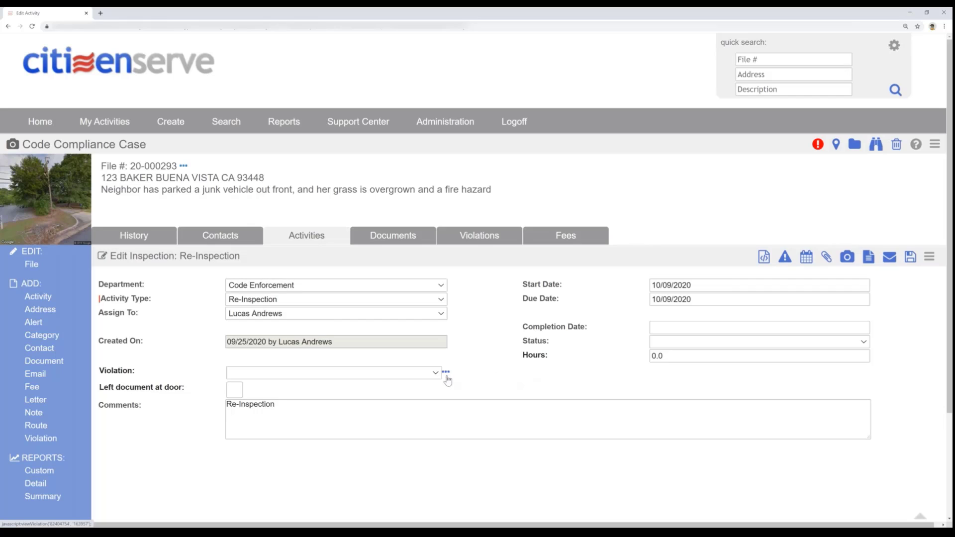
pyautogui.click(435, 373)
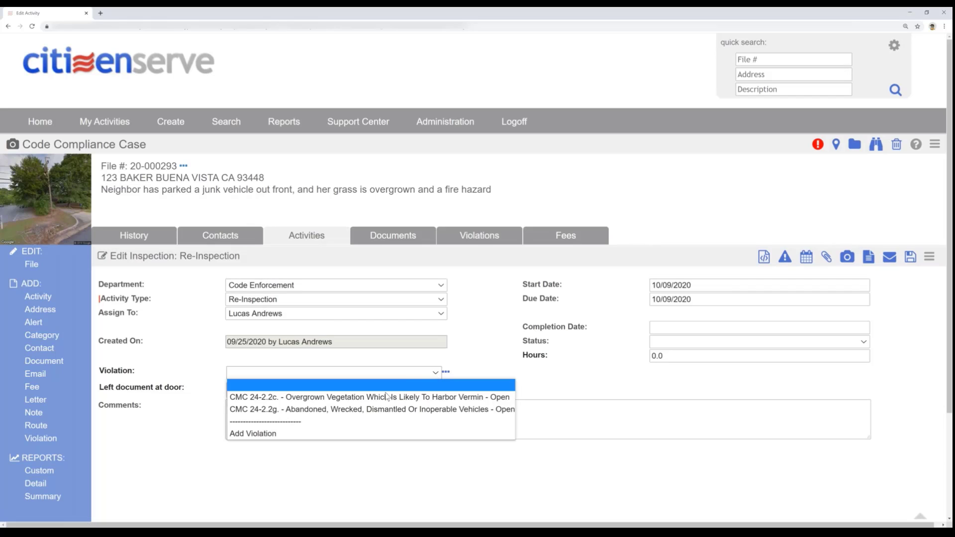
pyautogui.click(372, 398)
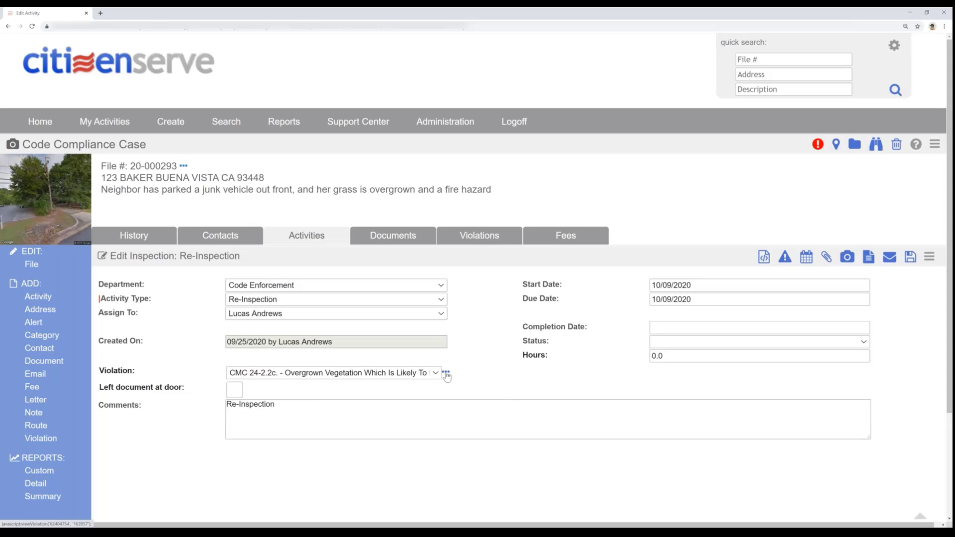
# - Edit the overgrown vegetation violation's details, add the comment "- no changes on return visit" and save it
pyautogui.click(446, 374)
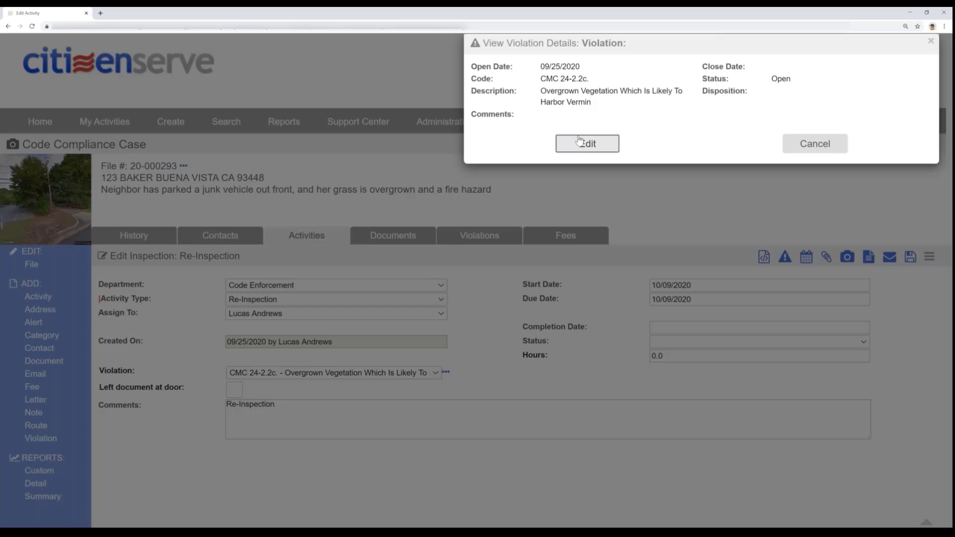
pyautogui.click(580, 141)
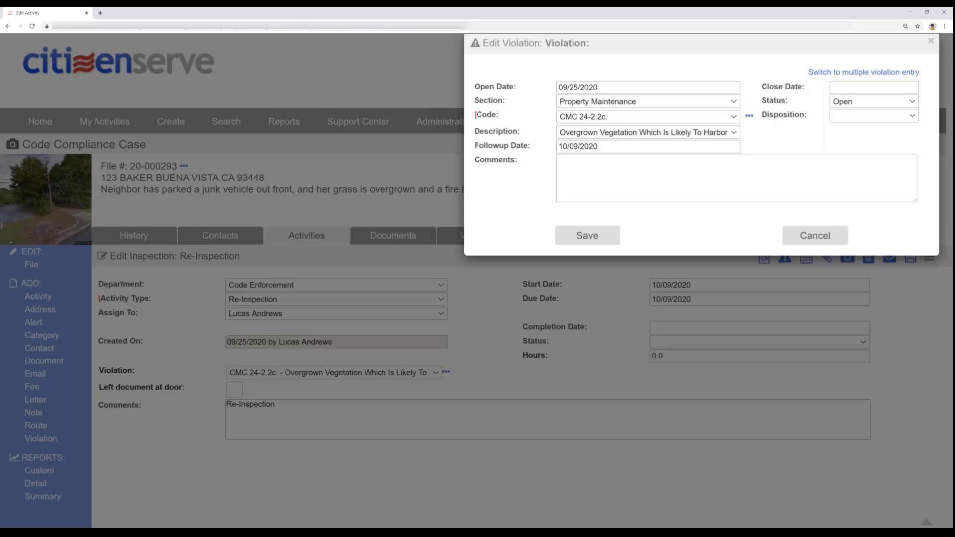
pyautogui.click(630, 183)
pyautogui.write('- no changes on r')
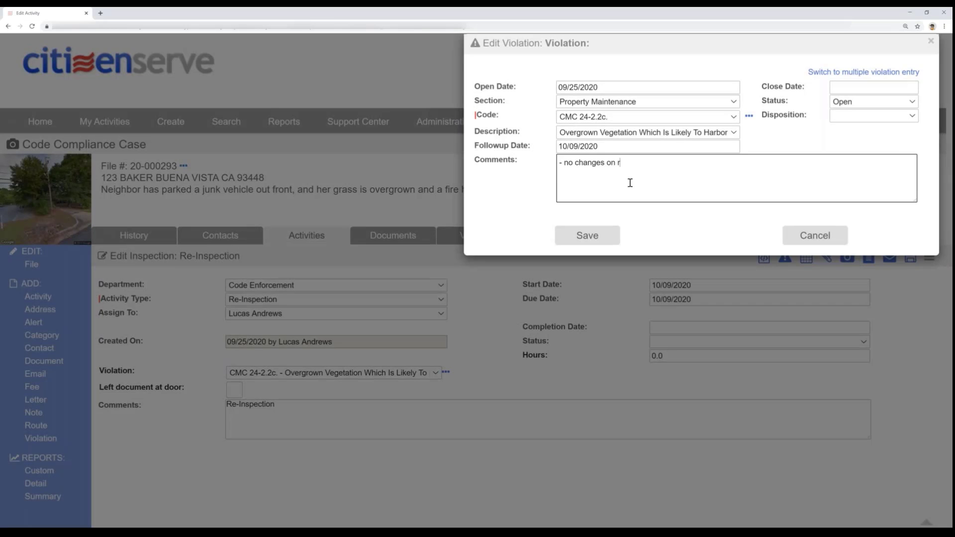
pyautogui.write('eturn visit')
pyautogui.click(593, 243)
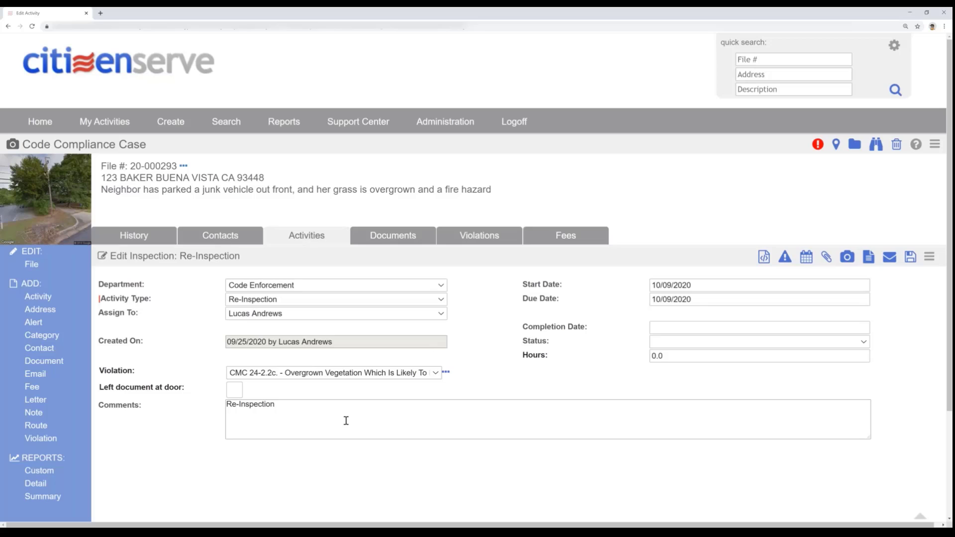
# - Extend the re-inspection's comments with "- no changes - 2 violations persist. generating citation notice."
pyautogui.click(348, 407)
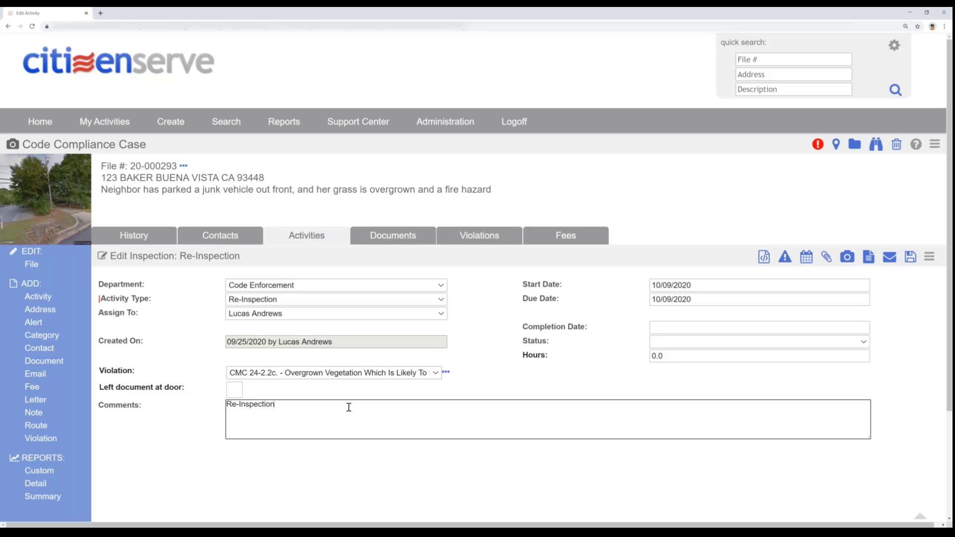
pyautogui.write('- no changes - 2 violations persist. gener')
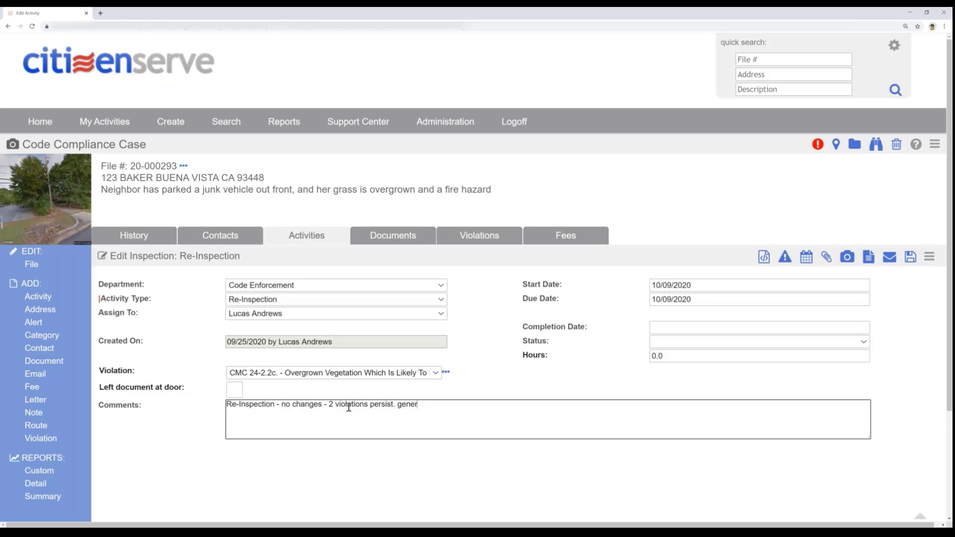
pyautogui.write('ating citation notice.')
# - Set the re-inspection's completion date to 10/09/2020 and its status to Follow Up Required
pyautogui.click(675, 328)
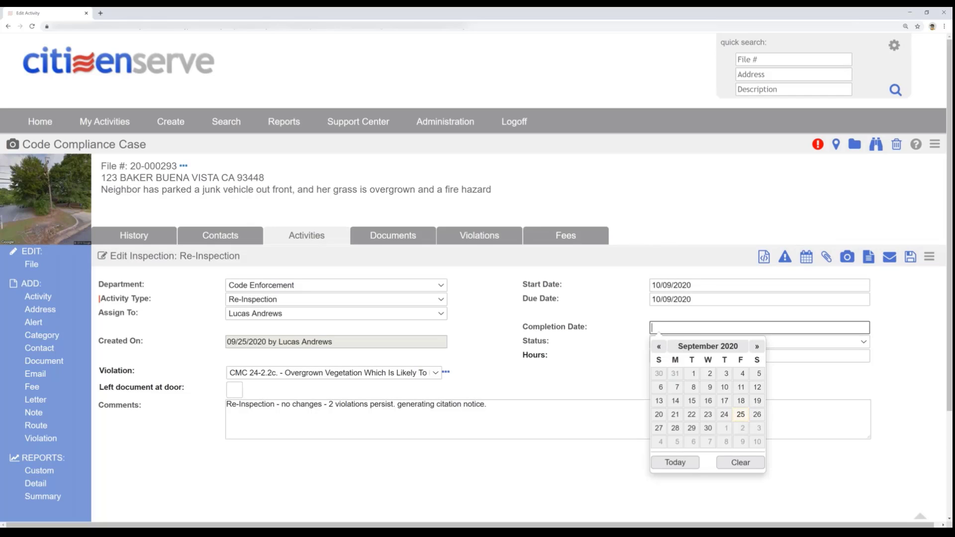
pyautogui.click(741, 441)
pyautogui.click(697, 342)
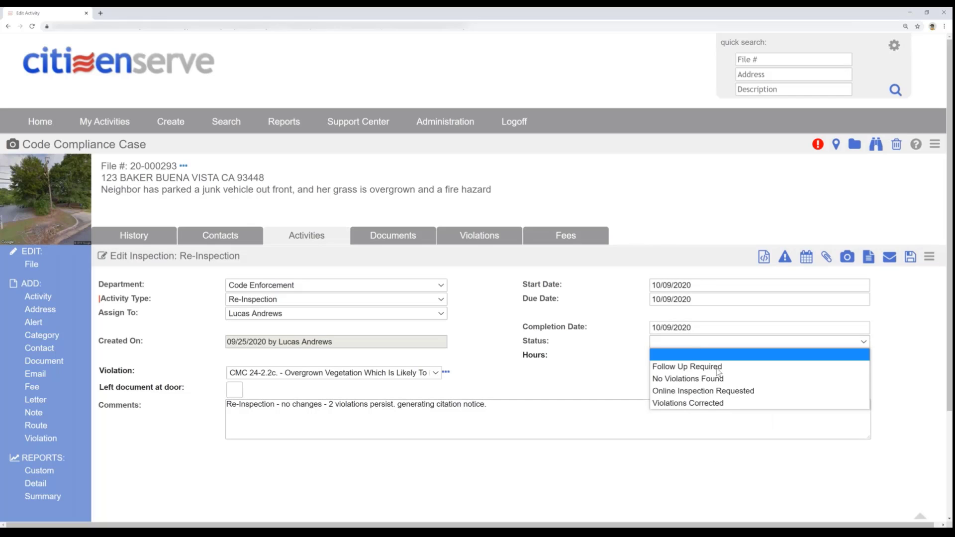
pyautogui.click(703, 367)
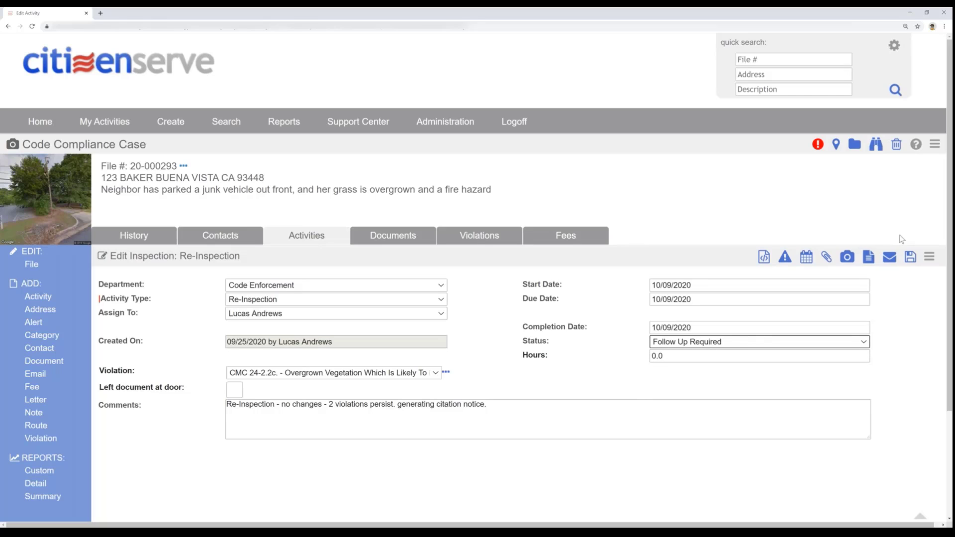
# - Generate a Citation Notice letter to the property owner from the re-inspection, including both the weeds and abandoned vehicle photos
pyautogui.click(867, 258)
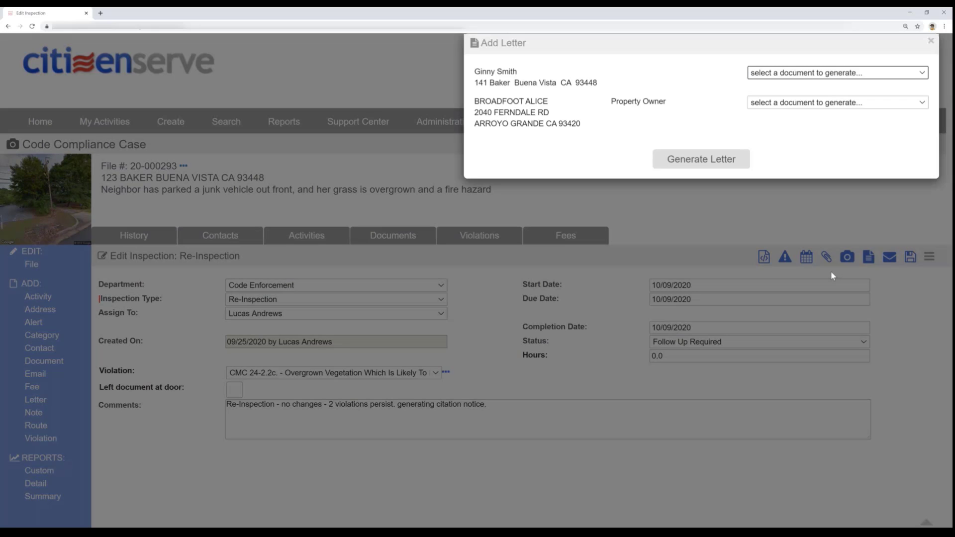
pyautogui.click(777, 104)
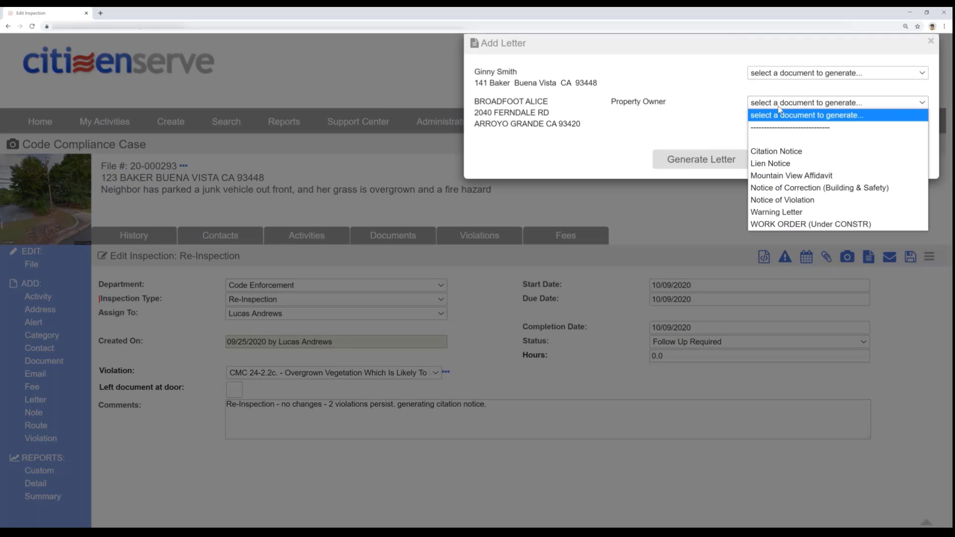
pyautogui.click(777, 151)
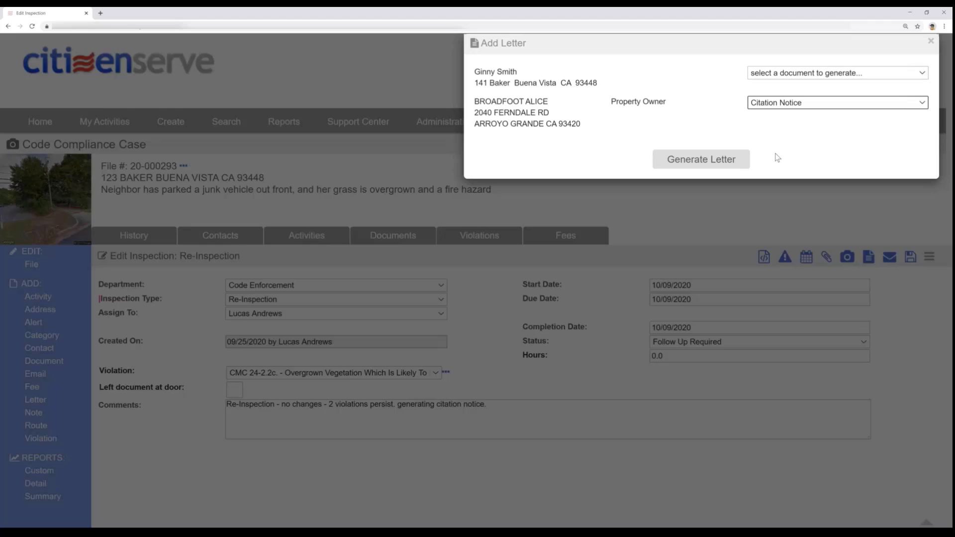
pyautogui.click(702, 159)
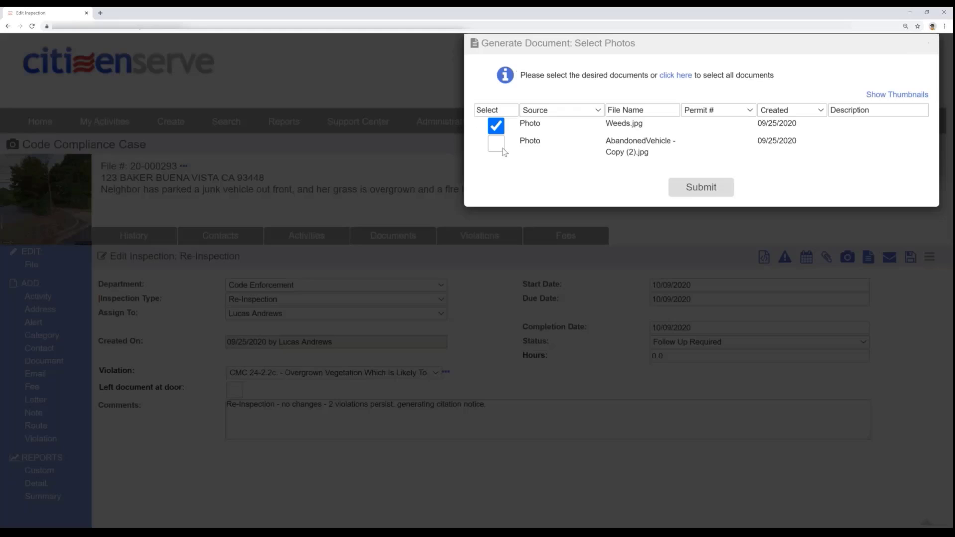
pyautogui.click(502, 147)
pyautogui.click(702, 187)
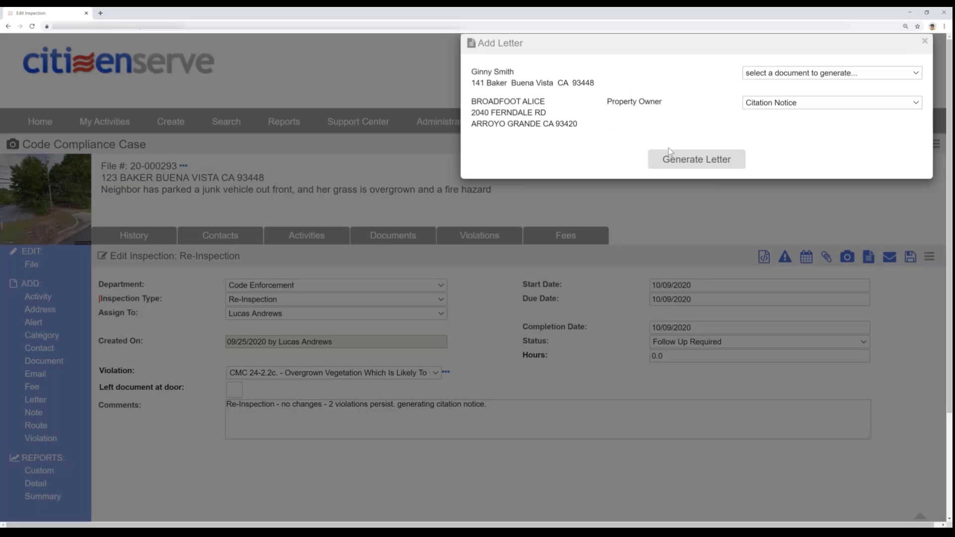
pyautogui.click(669, 165)
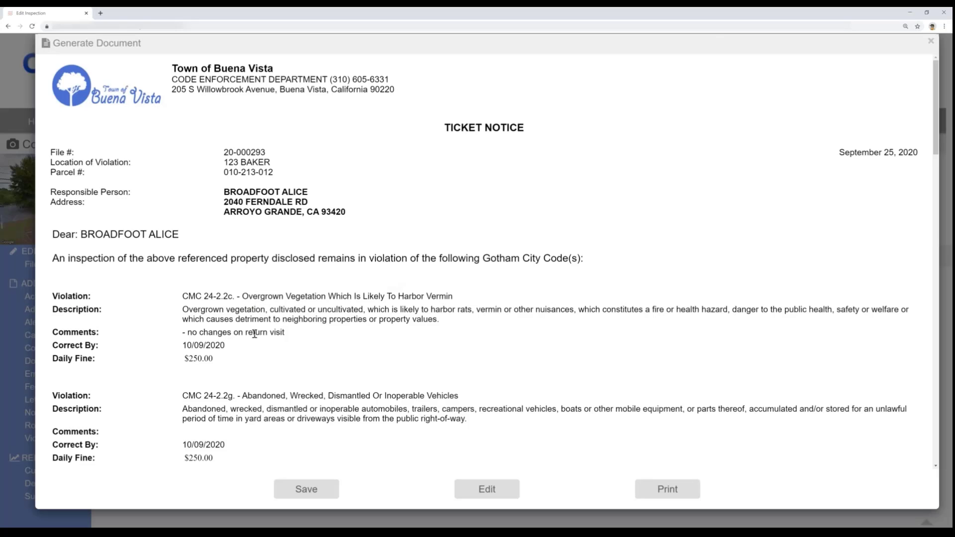
# - Check the daily fines and photos in the Citation Notice, save it to the case and return to the activities list
pyautogui.moveTo(218, 359); pyautogui.dragTo(97, 359)
pyautogui.scroll(-2, 215, 408)
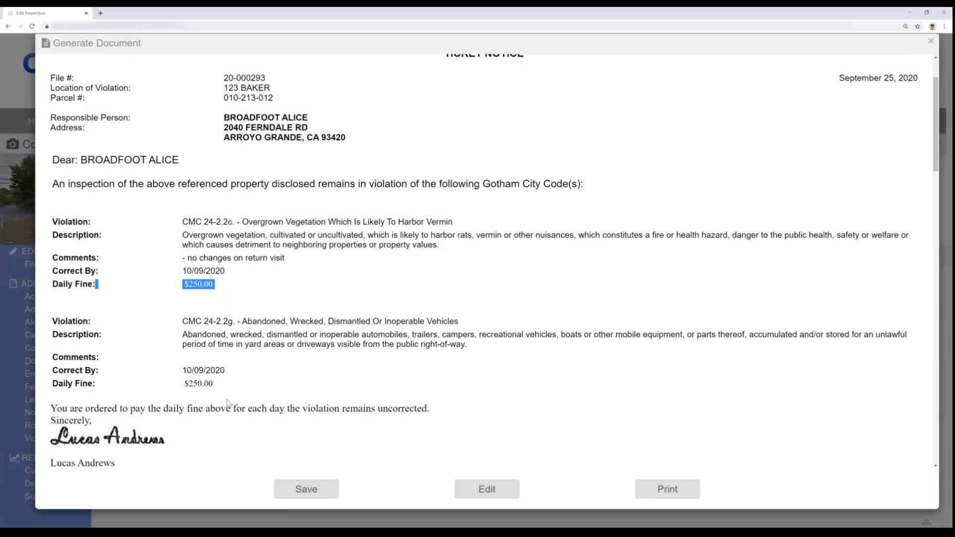
pyautogui.scroll(-8, 223, 395)
pyautogui.scroll(-2, 223, 403)
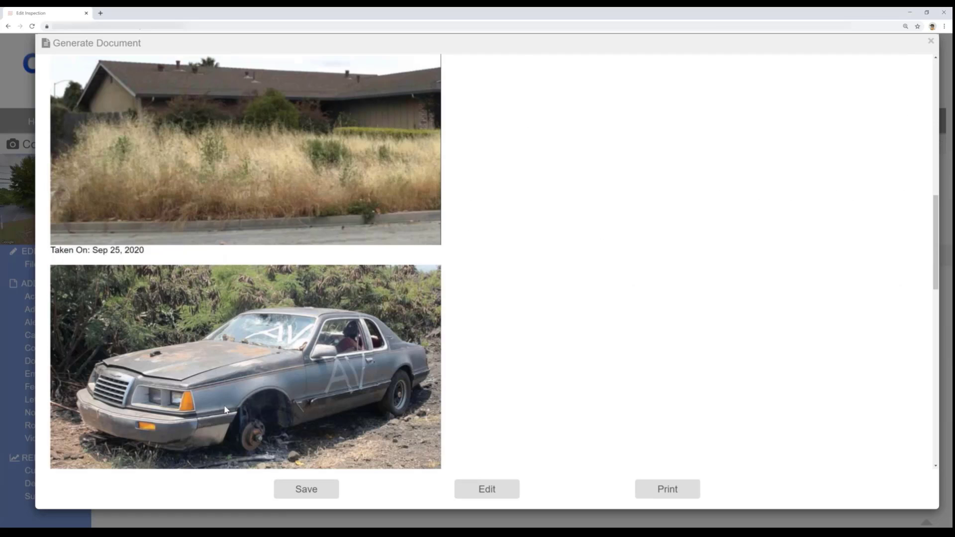
pyautogui.click(295, 482)
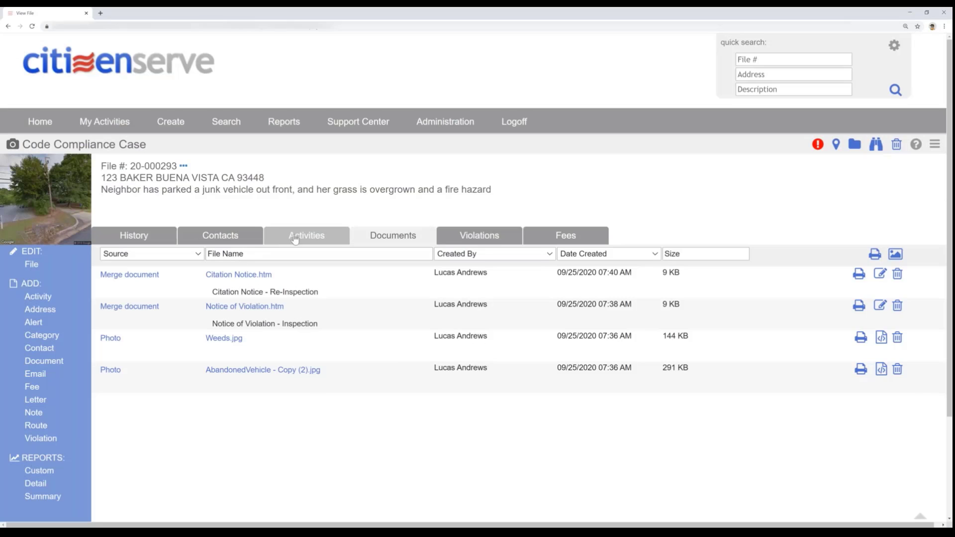
pyautogui.click(295, 237)
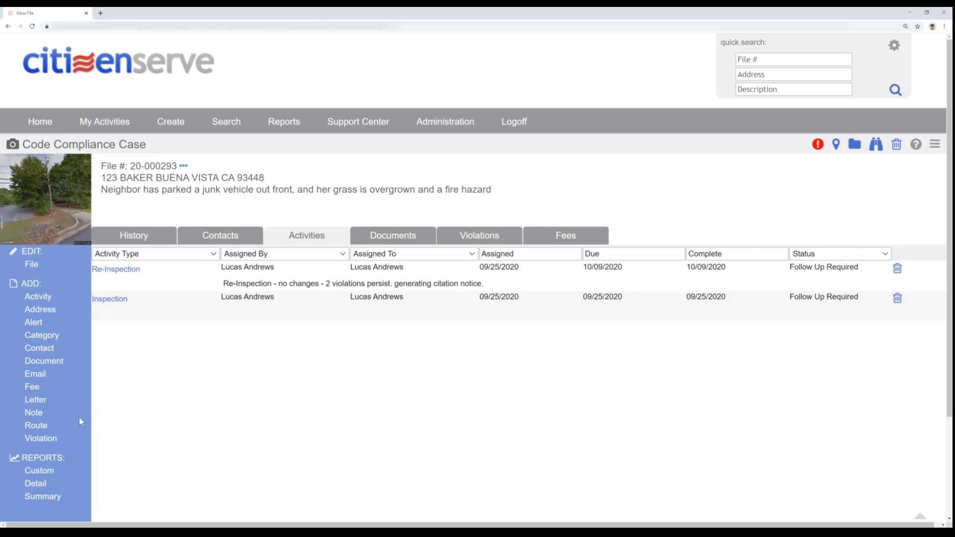
# - Start a custom summary report for the code compliance case with all of its items selected
pyautogui.scroll(-2, 194, 430)
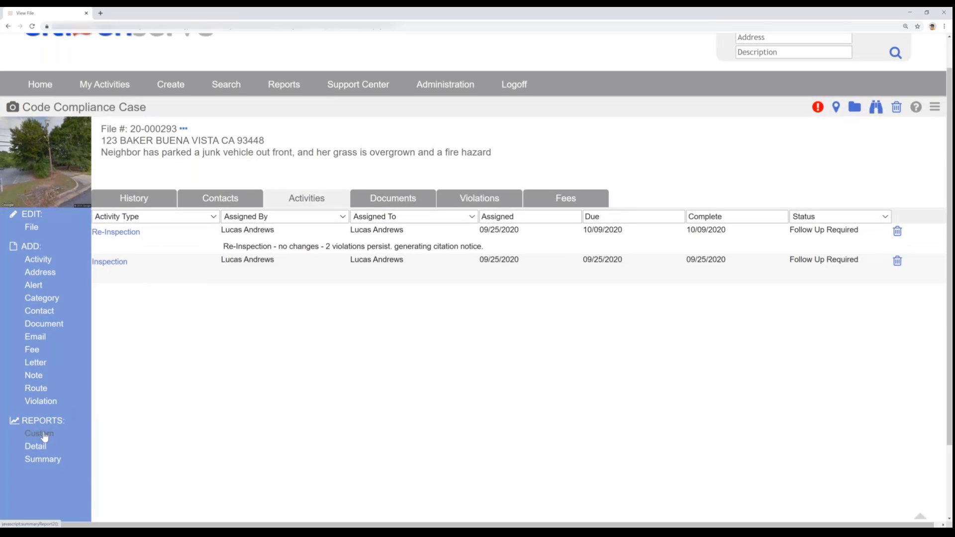
pyautogui.click(40, 434)
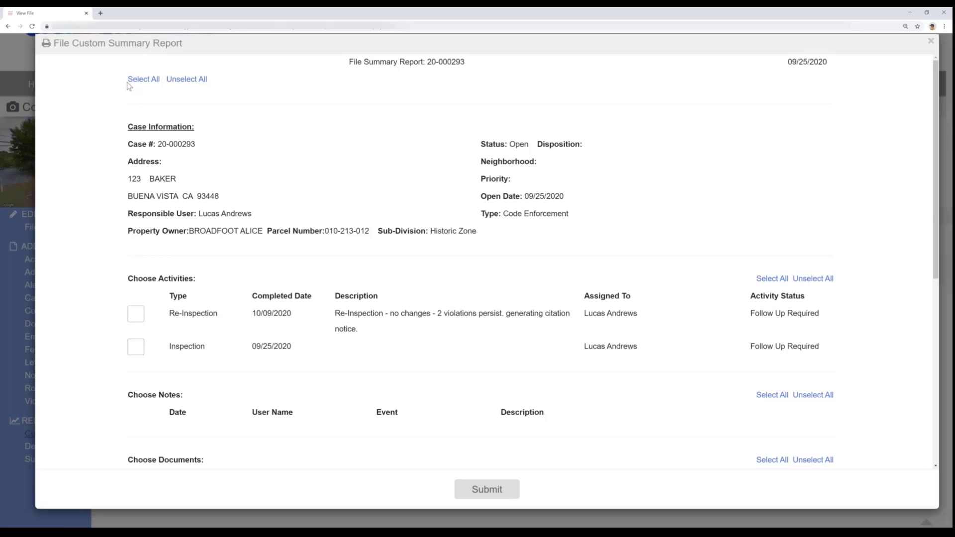
pyautogui.click(128, 81)
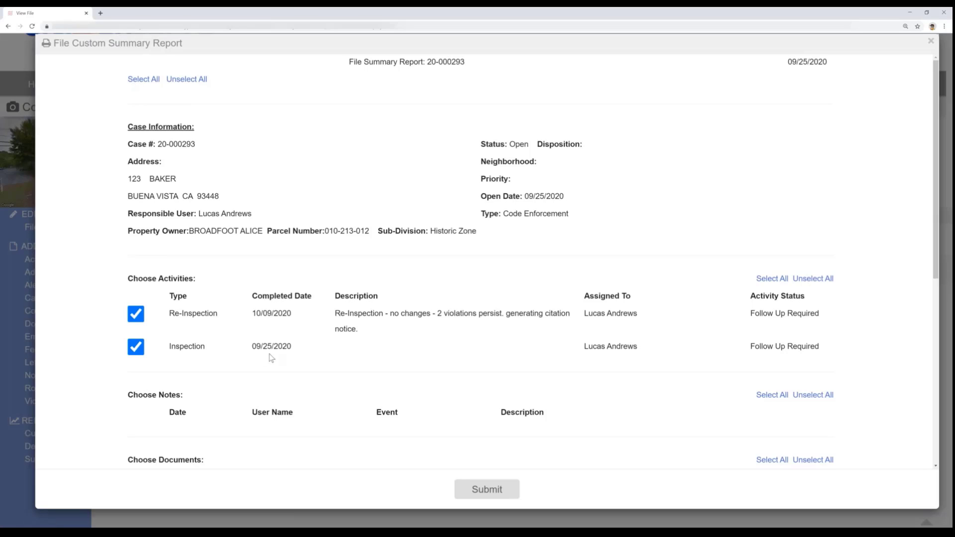
# - Exclude Weeds.jpg, AbandonedVehicle - Copy (2).jpg and the listed citizen from the custom report and generate it
pyautogui.scroll(-1, 270, 353)
pyautogui.scroll(-3, 268, 359)
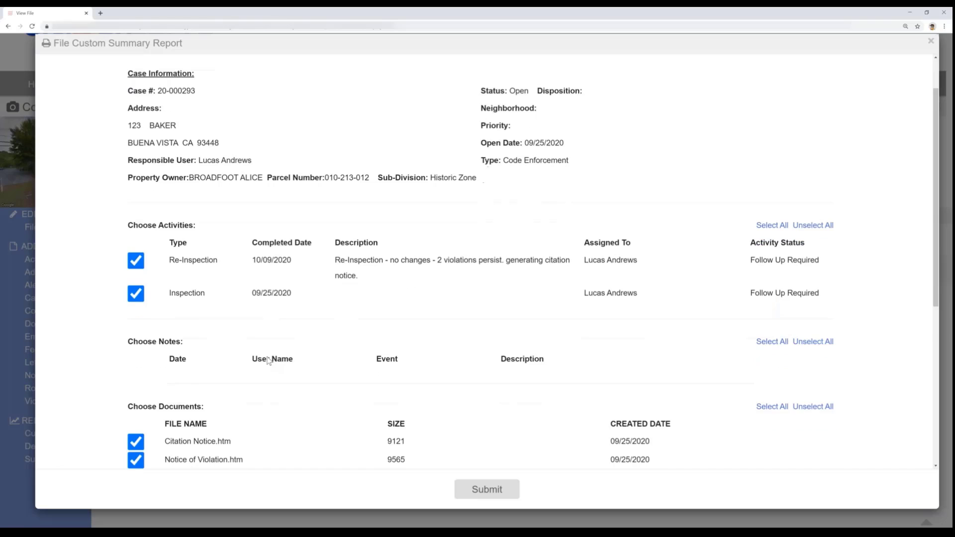
pyautogui.scroll(-2, 194, 252)
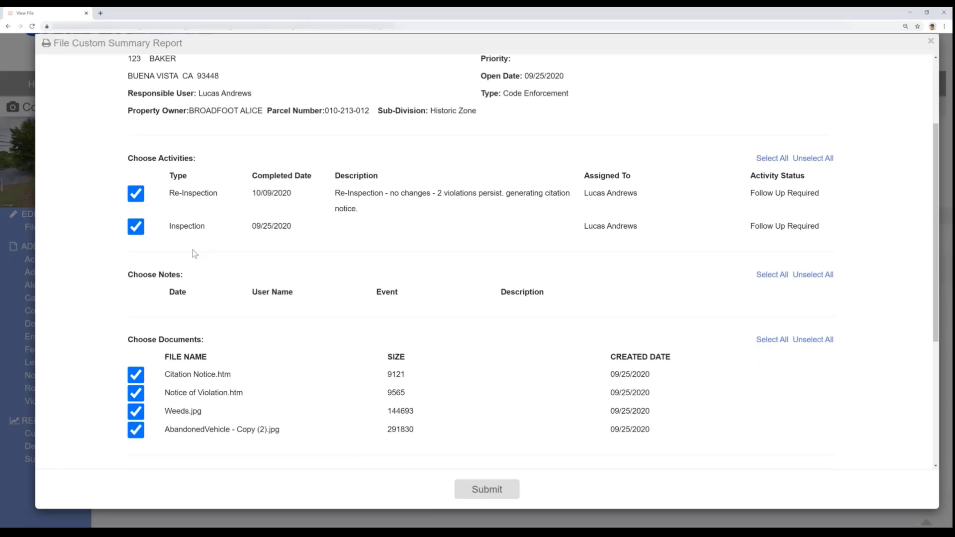
pyautogui.click(135, 365)
pyautogui.click(183, 347)
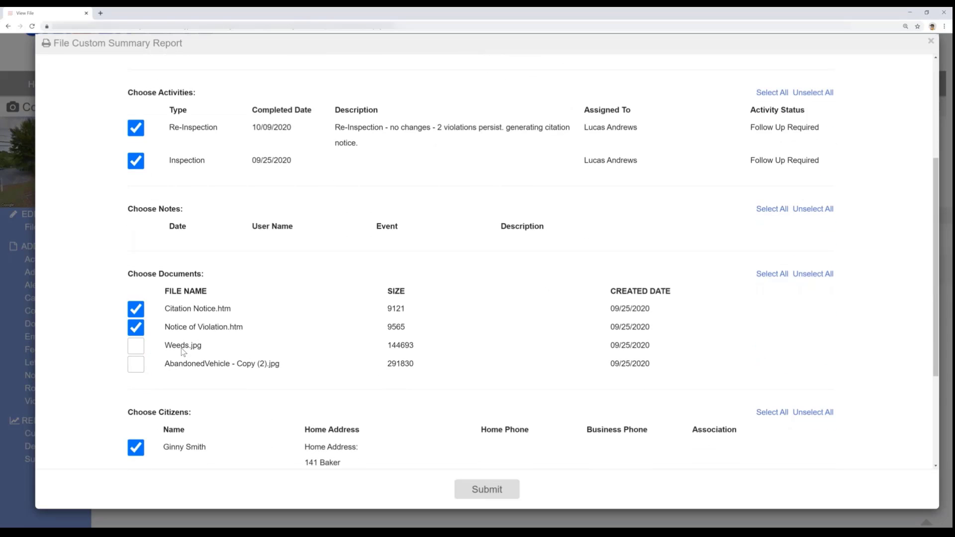
pyautogui.scroll(-5, 190, 302)
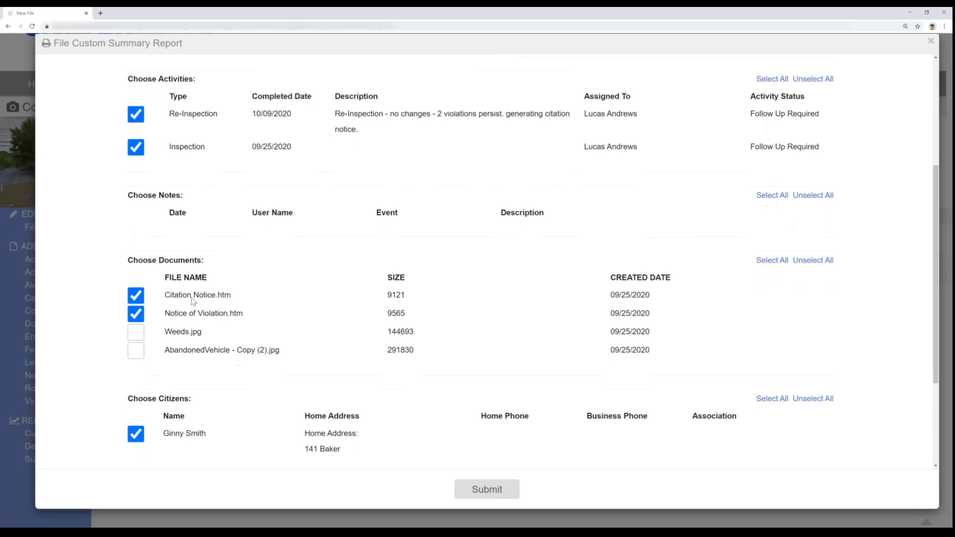
pyautogui.click(136, 282)
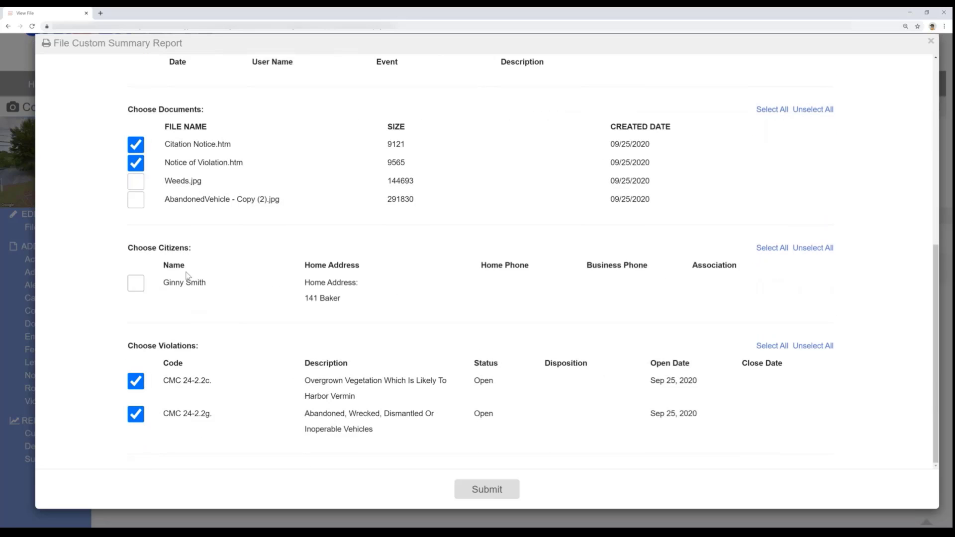
pyautogui.click(481, 487)
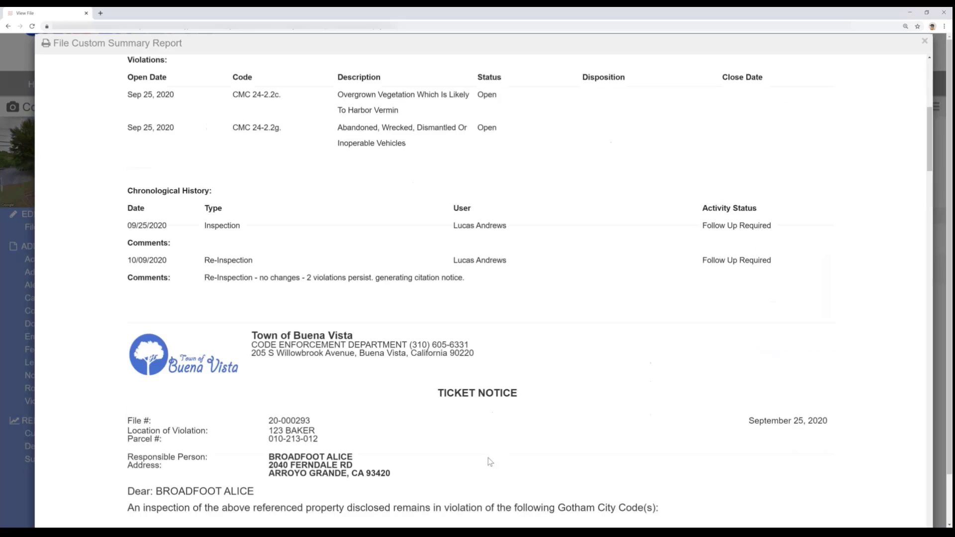
# - Review the generated report's case information, violations, chronological history, citation and violation notices and case photos, and close it
pyautogui.scroll(7, 423, 326)
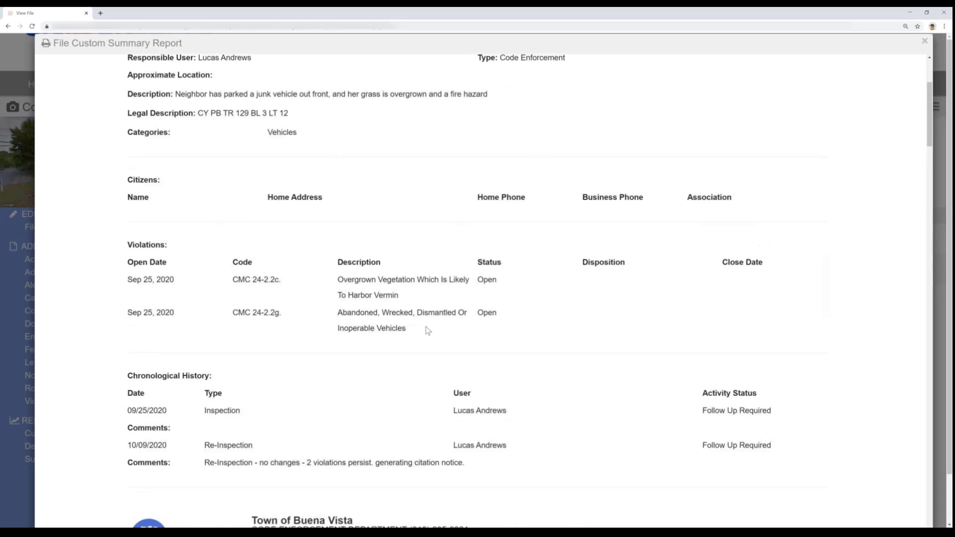
pyautogui.scroll(1, 423, 329)
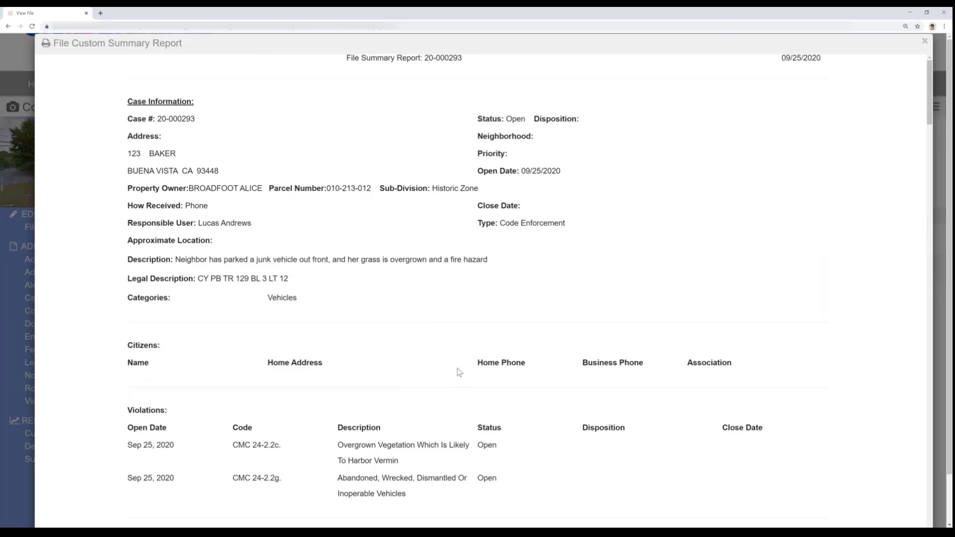
pyautogui.scroll(-2, 456, 373)
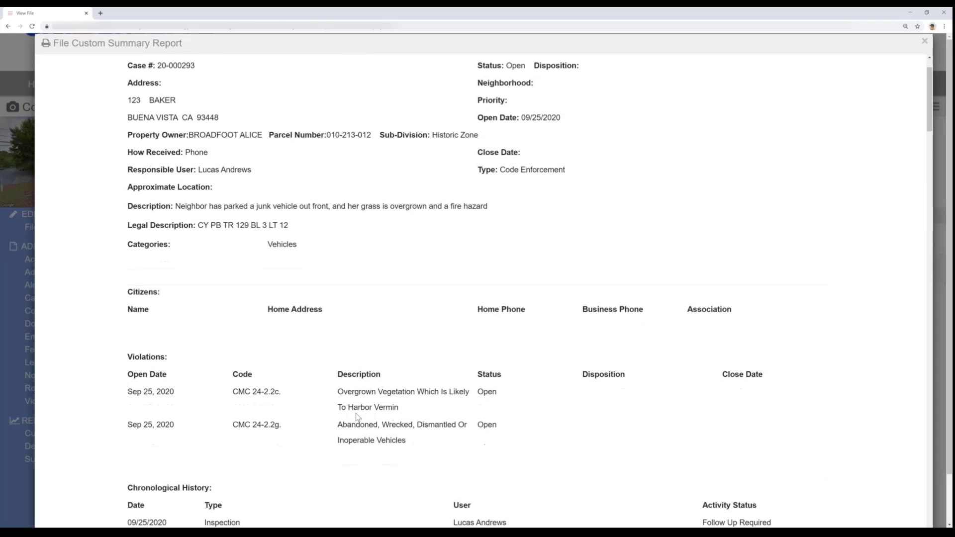
pyautogui.scroll(-5, 355, 416)
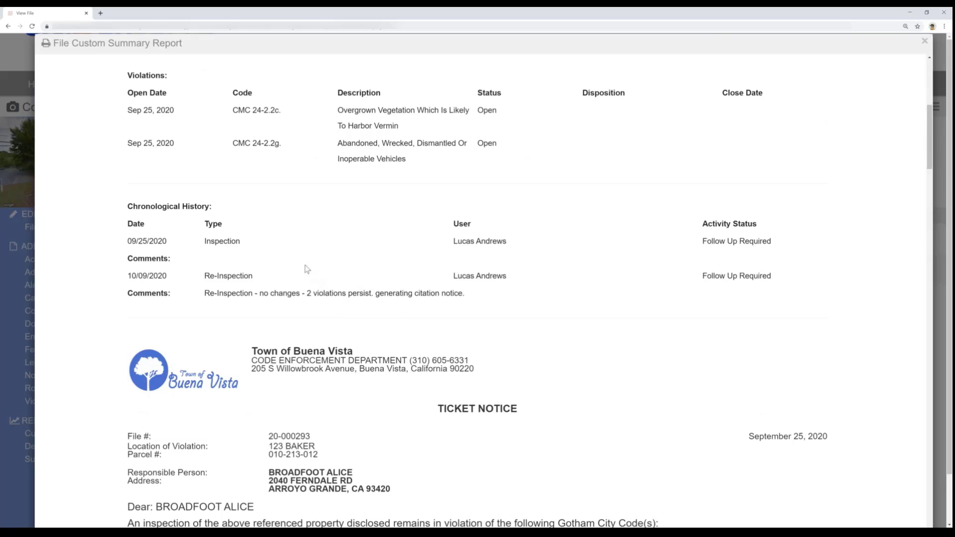
pyautogui.scroll(-2, 319, 271)
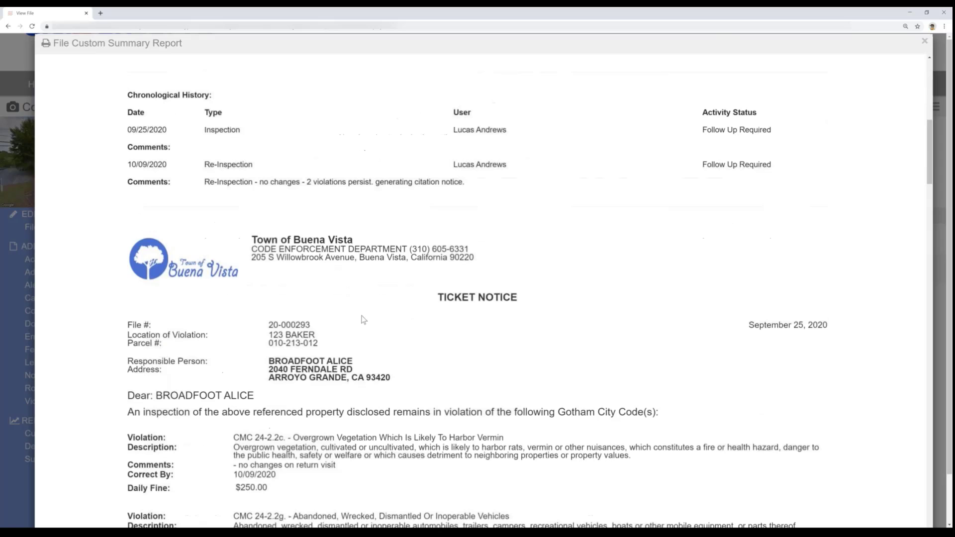
pyautogui.scroll(-1, 364, 320)
pyautogui.scroll(-1, 363, 318)
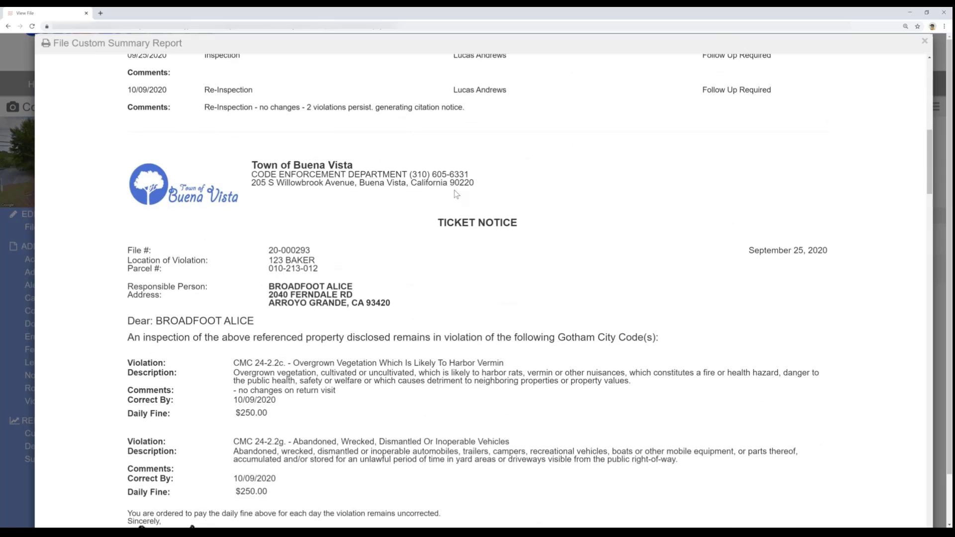
pyautogui.scroll(-6, 456, 194)
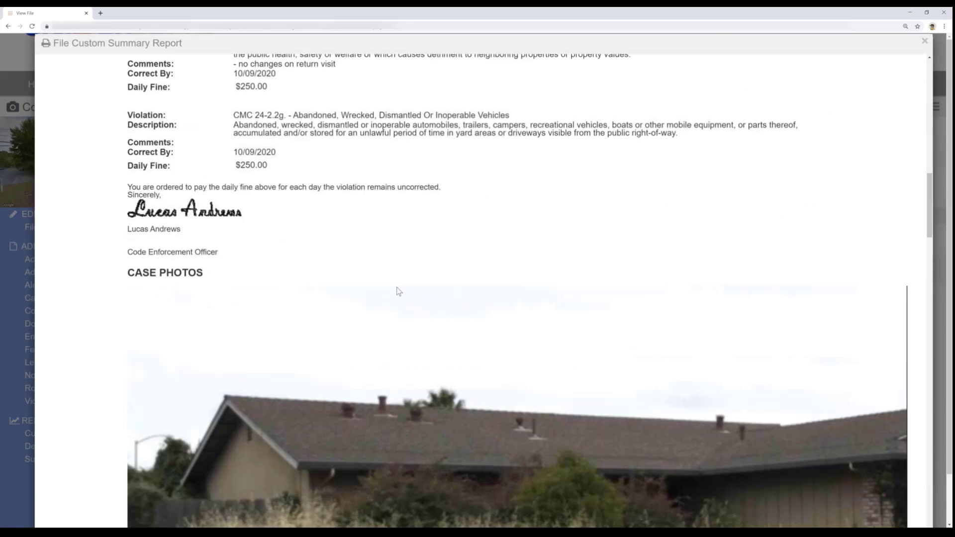
pyautogui.scroll(-3, 397, 288)
pyautogui.scroll(-10, 403, 283)
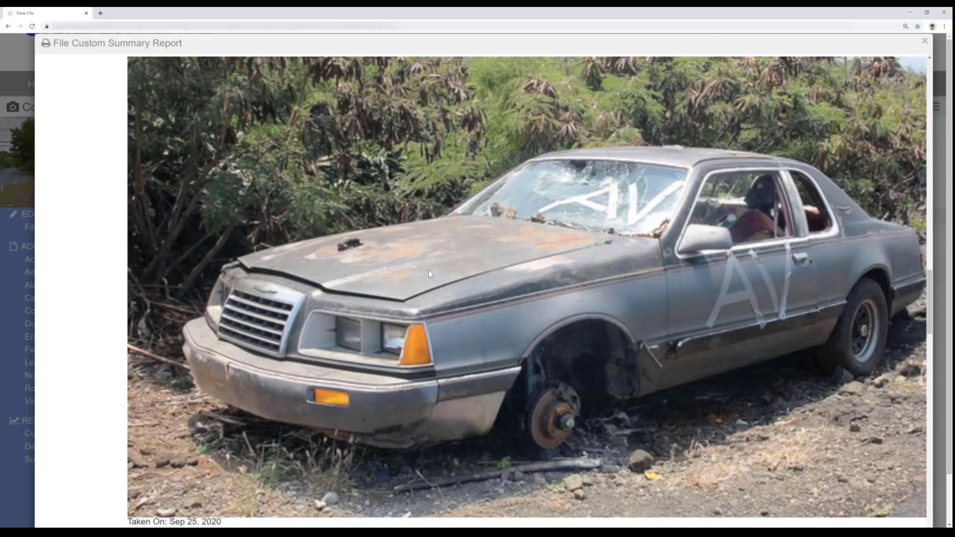
pyautogui.scroll(-4, 430, 270)
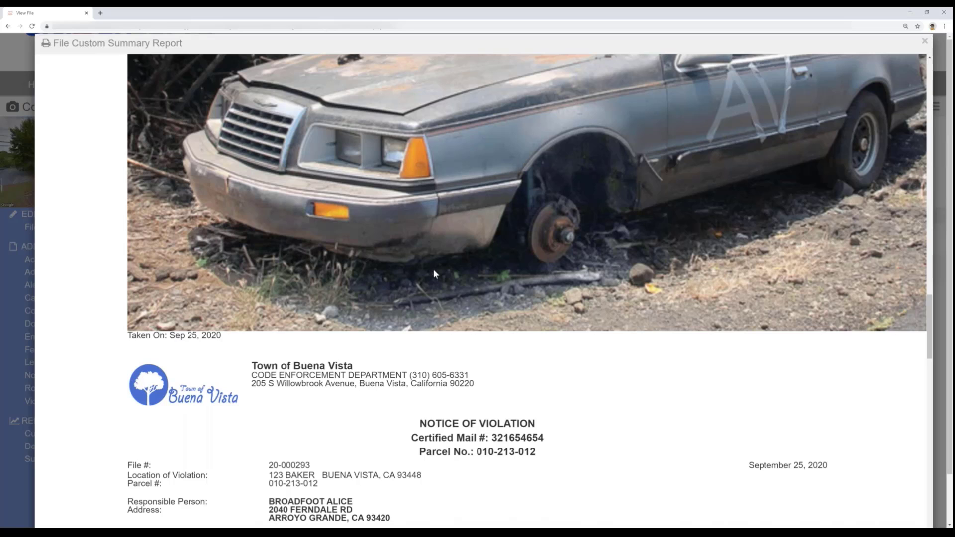
pyautogui.scroll(-10, 434, 272)
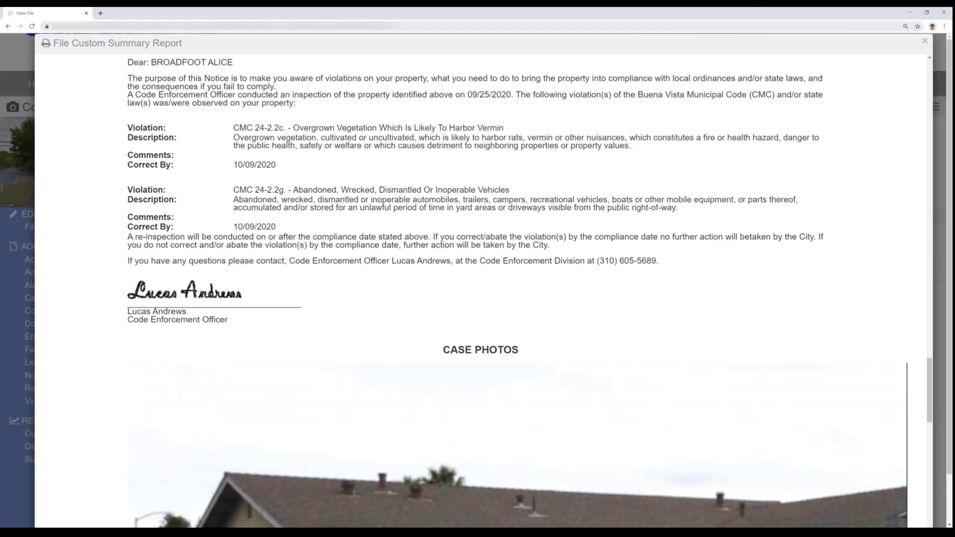
pyautogui.click(924, 43)
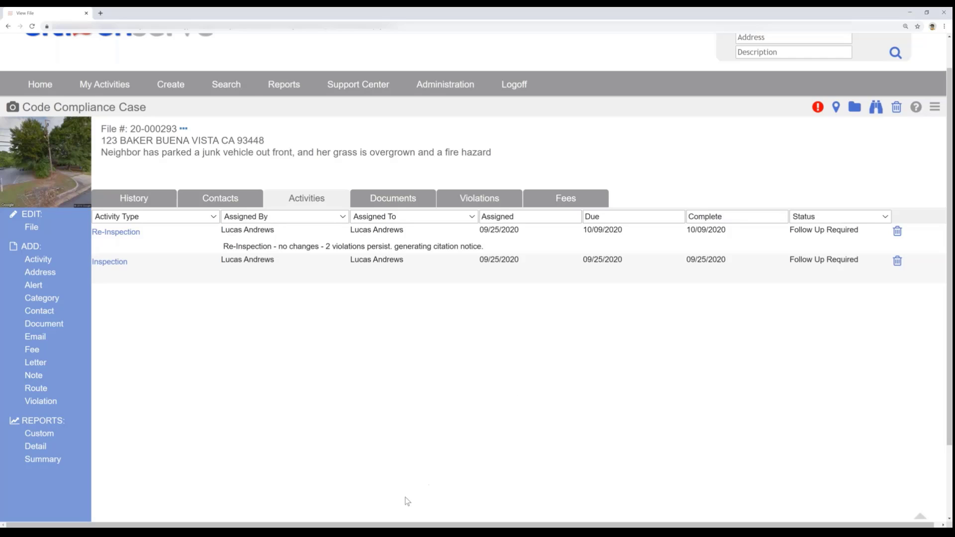
# - Switch to the other Citizenserve browser window, enlarge the home page and review its tasks, calendar and license metrics
pyautogui.moveTo(305, 533)
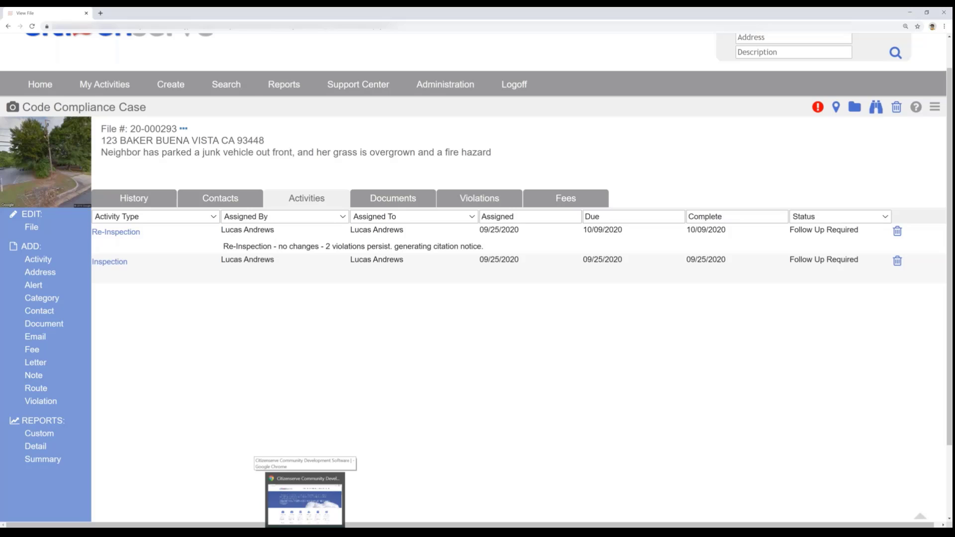
pyautogui.click(305, 532)
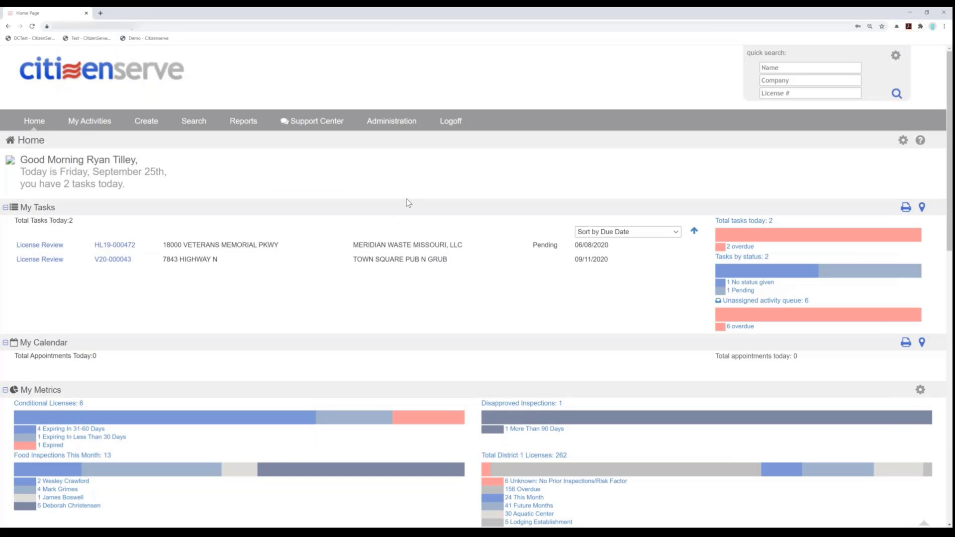
pyautogui.hotkey('ctrl', '+')
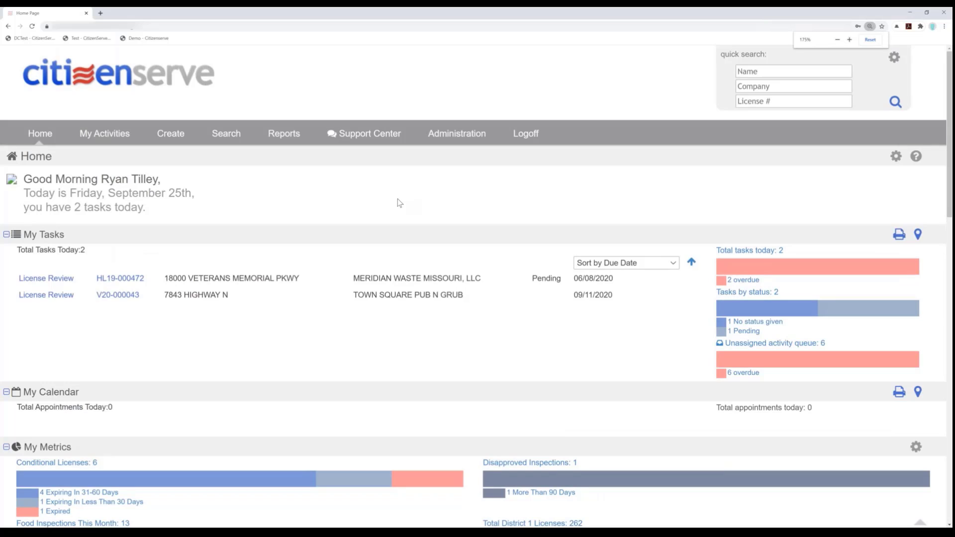
pyautogui.hotkey('ctrl', '+')
pyautogui.scroll(-3, 398, 203)
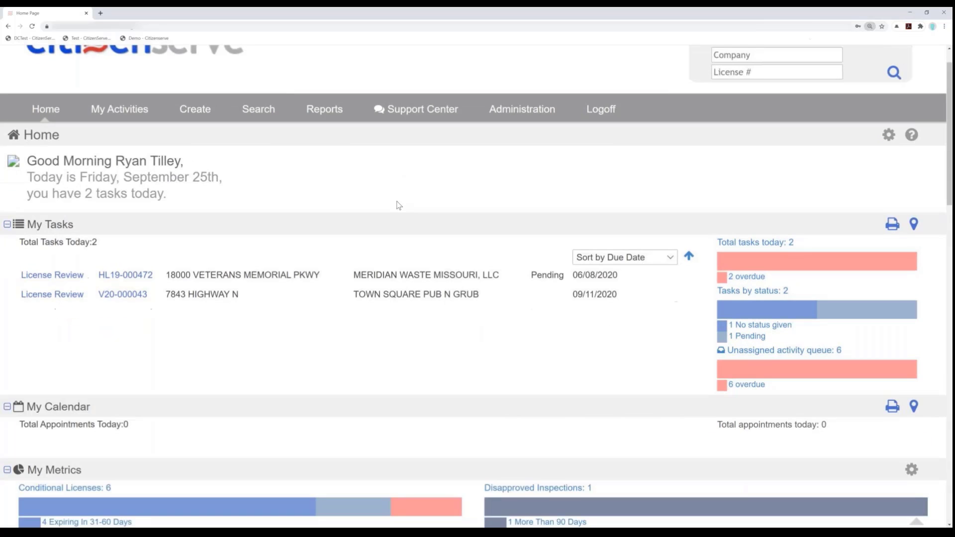
pyautogui.scroll(-2, 398, 204)
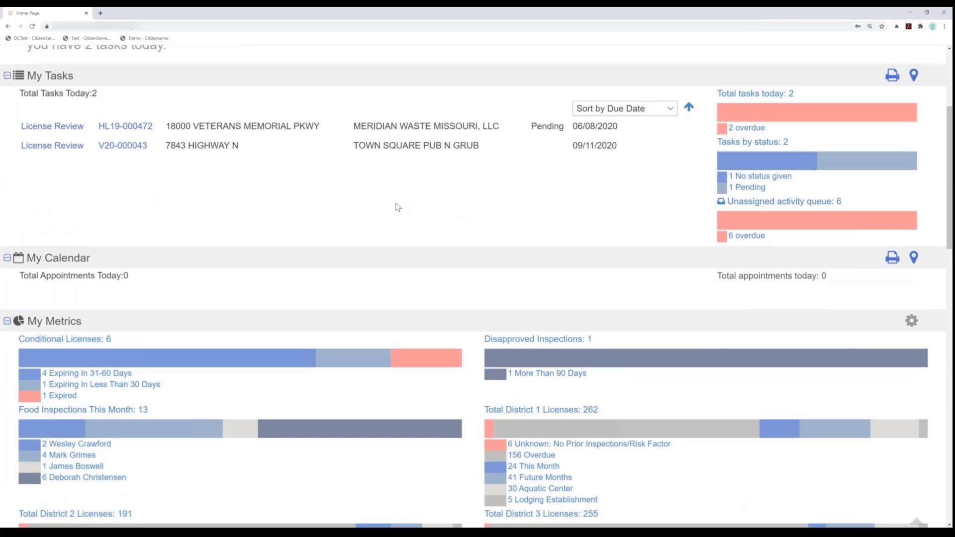
pyautogui.scroll(-3, 433, 228)
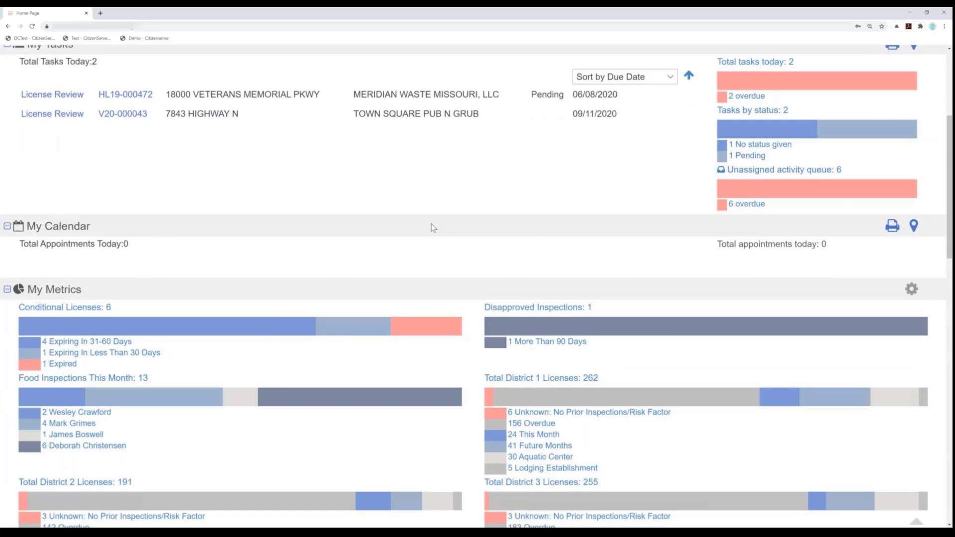
pyautogui.scroll(-2, 428, 227)
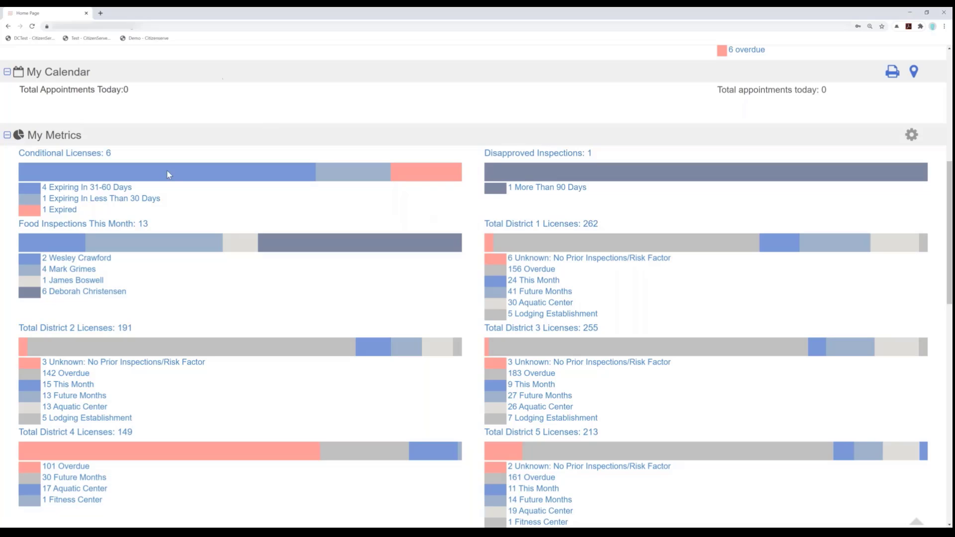
# - List the overdue licenses in the Total District 1 Licenses metric and open the High (Risk 4) license with score 77
pyautogui.moveTo(520, 222); pyautogui.dragTo(598, 226)
pyautogui.moveTo(519, 225); pyautogui.dragTo(482, 228)
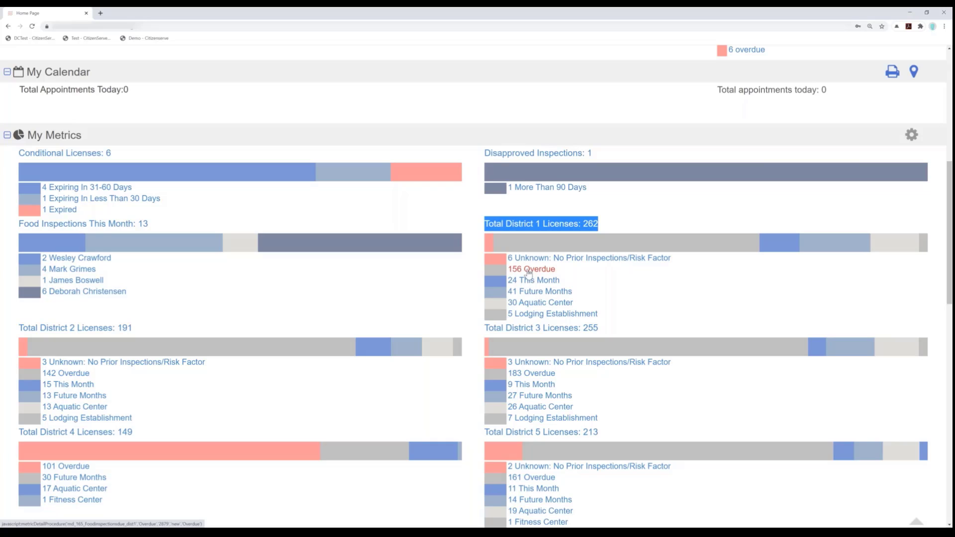
pyautogui.click(576, 265)
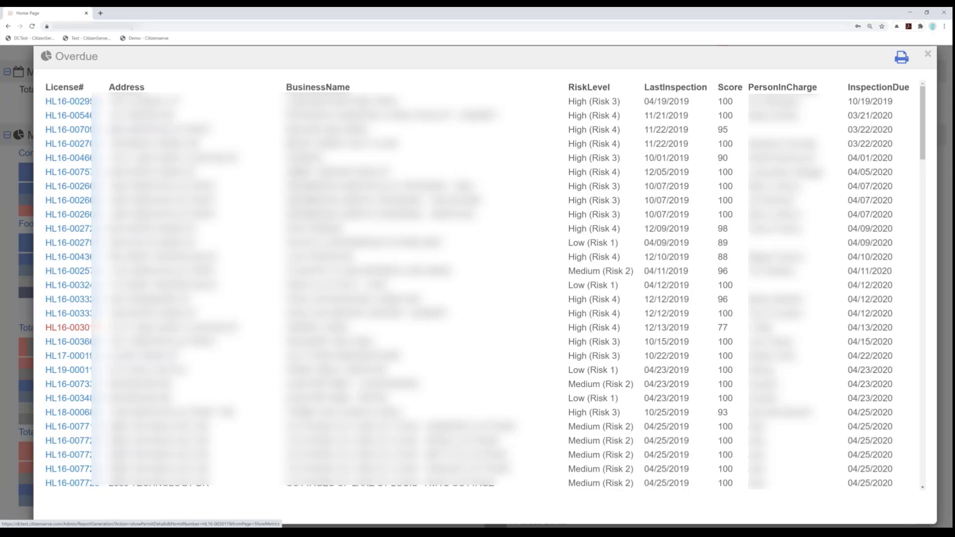
pyautogui.click(74, 330)
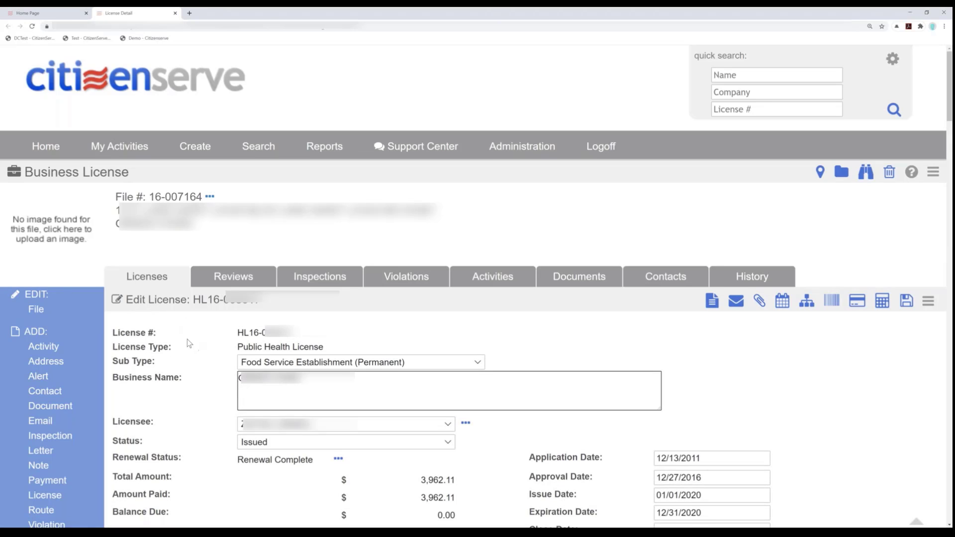
# - Check the renewal period start date, status and milestone dates of the public health license, and close the renewal details
pyautogui.scroll(-1, 189, 344)
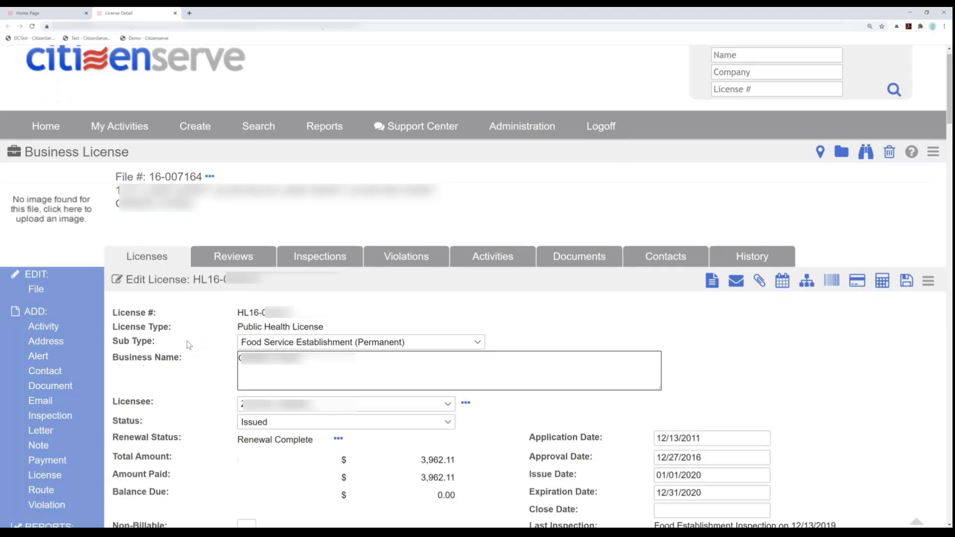
pyautogui.scroll(-1, 183, 354)
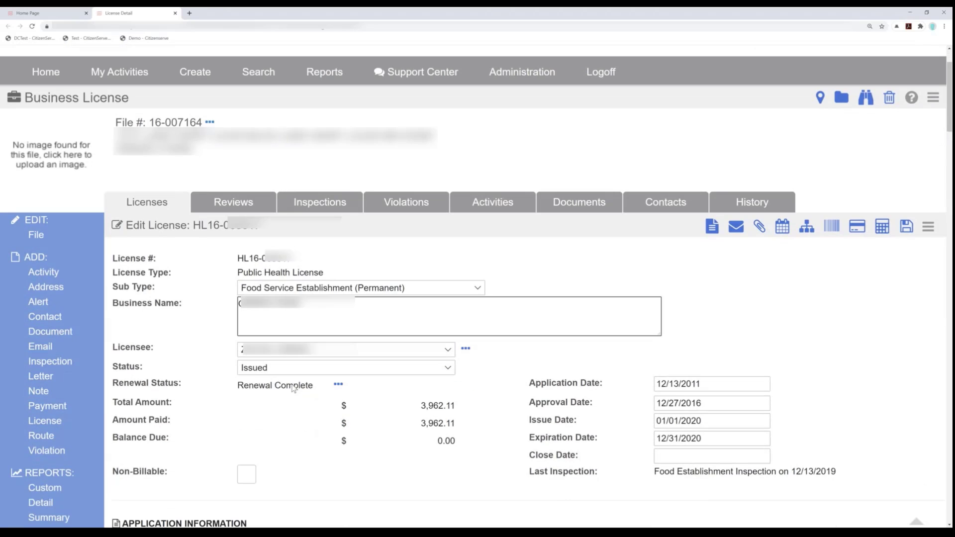
pyautogui.click(336, 386)
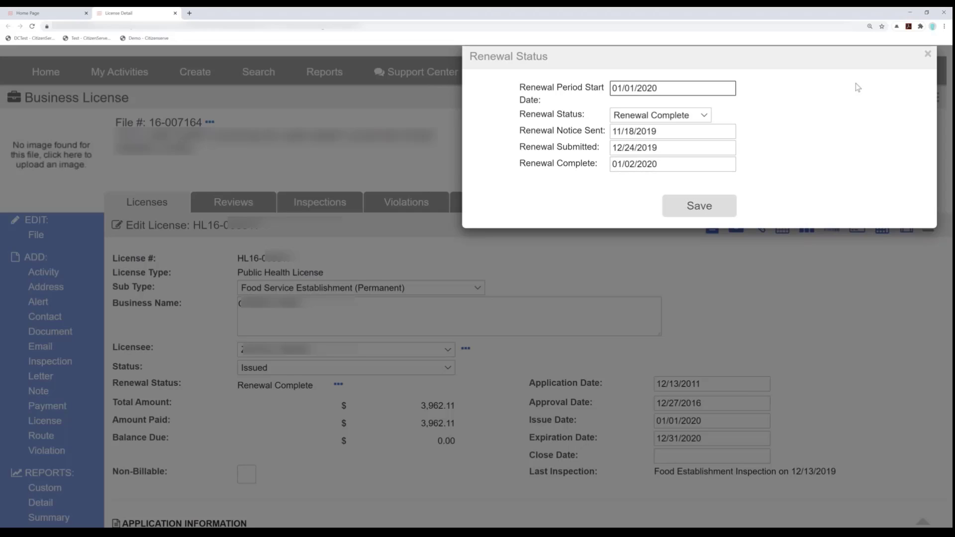
pyautogui.click(928, 54)
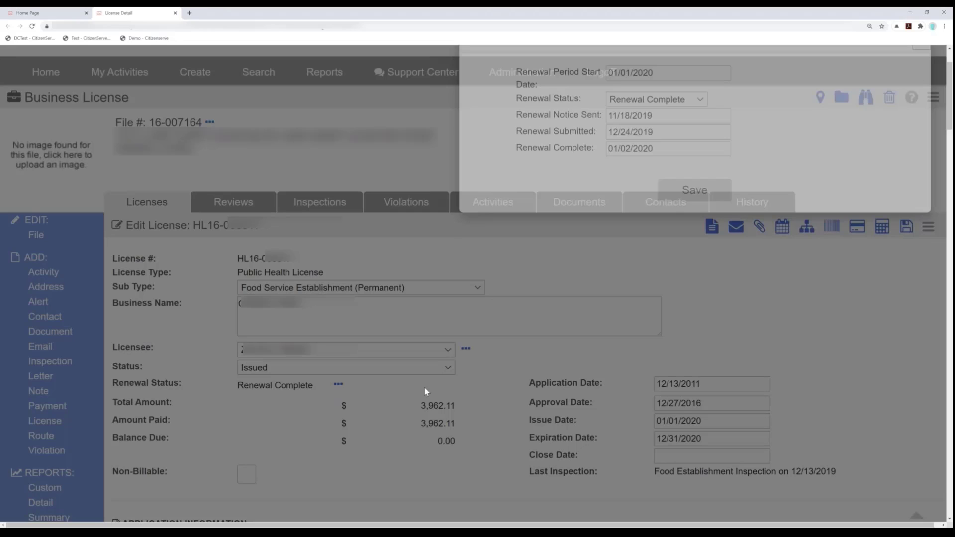
pyautogui.scroll(-2, 378, 366)
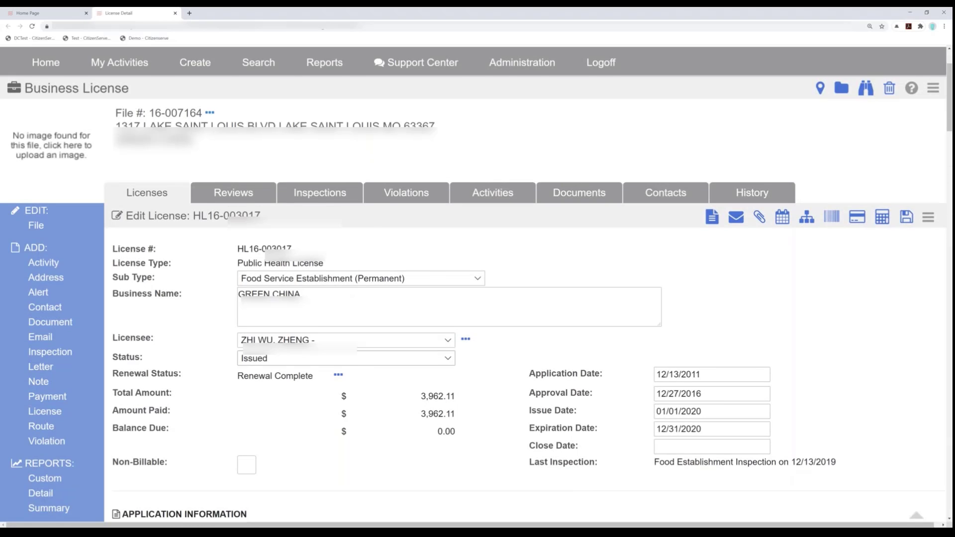
# - Start a new Public Health inspection on the business license, with Food Establishment Inspection as its type
pyautogui.scroll(2, 372, 368)
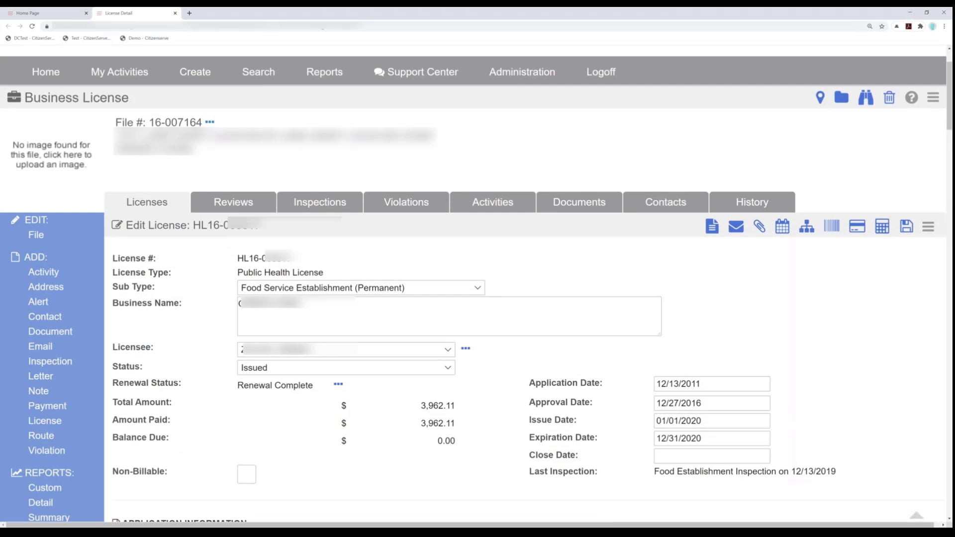
pyautogui.click(49, 363)
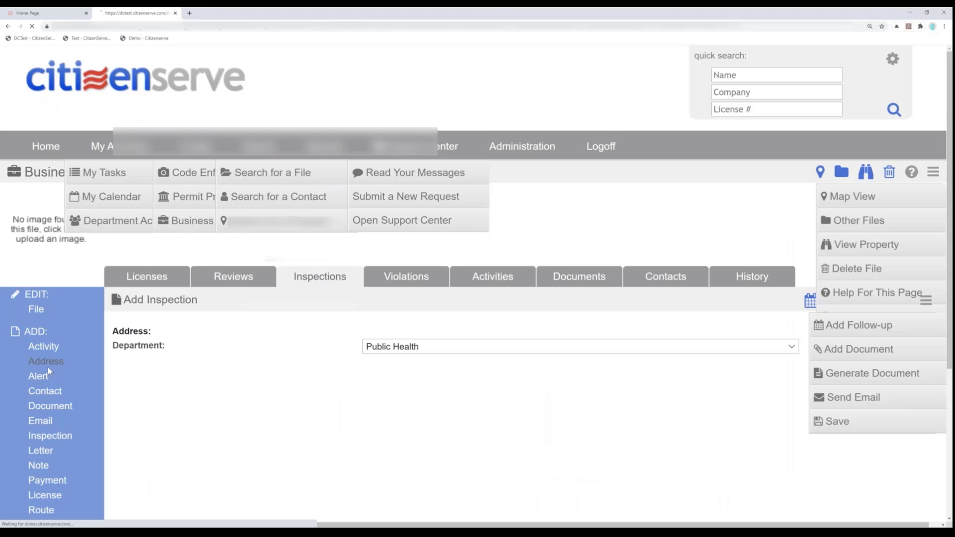
pyautogui.click(308, 350)
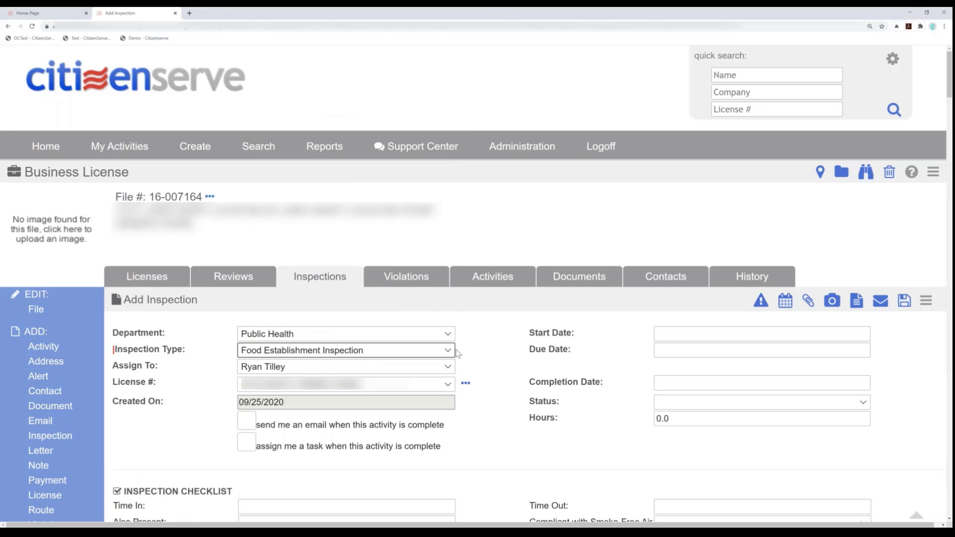
# - Enter 7:44 am as the inspection checklist's time in and set Smoke-Free Air Act of 2018 compliance to Yes
pyautogui.scroll(-3, 468, 349)
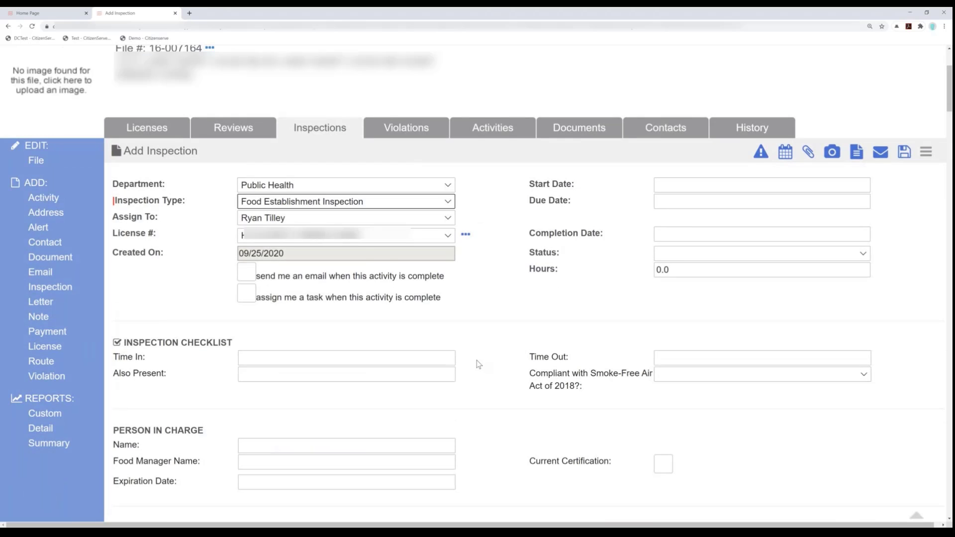
pyautogui.scroll(-1, 478, 364)
pyautogui.click(324, 320)
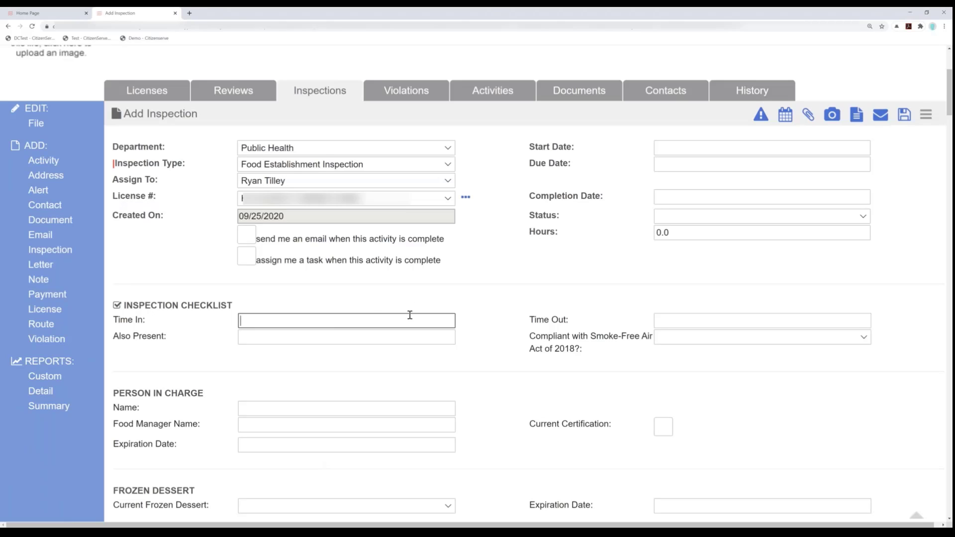
pyautogui.write('7:44 am')
pyautogui.click(733, 342)
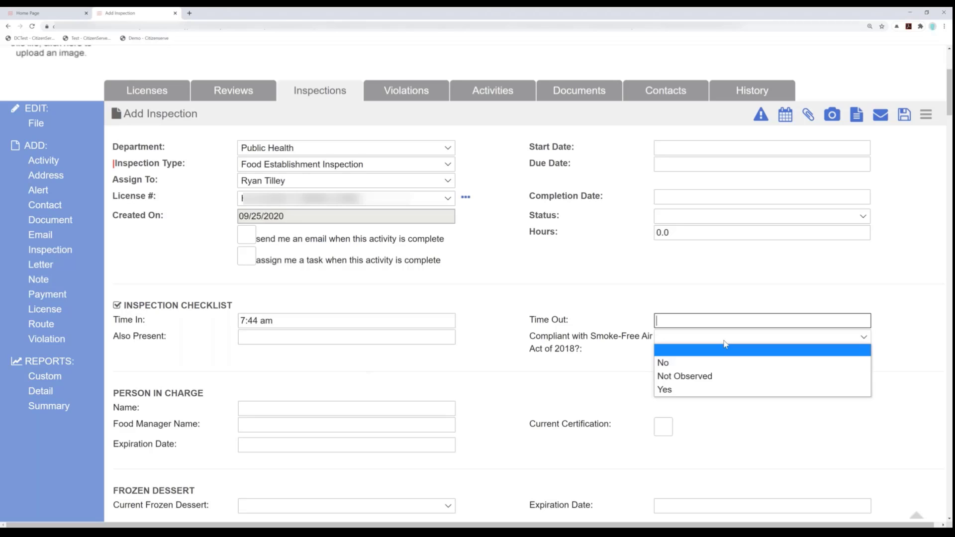
pyautogui.click(703, 376)
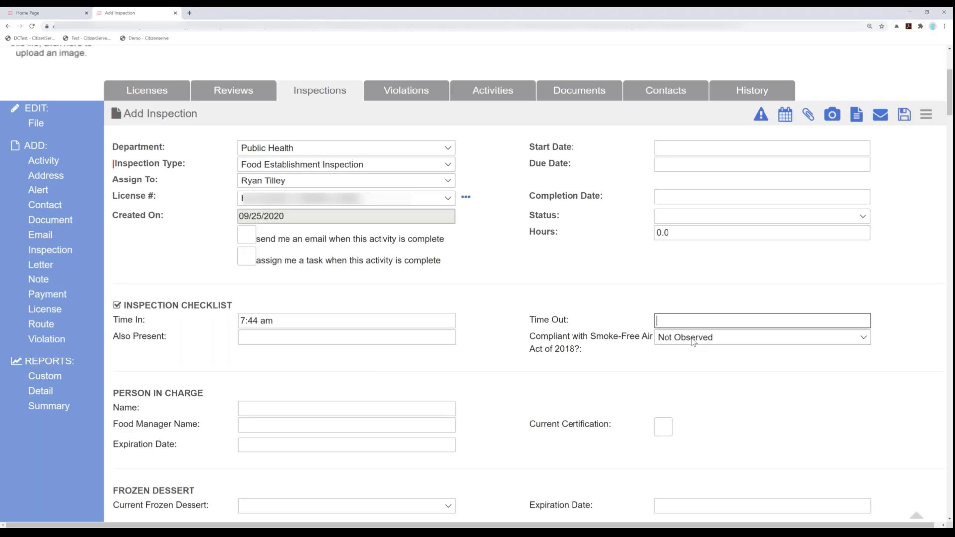
pyautogui.click(694, 342)
pyautogui.click(686, 391)
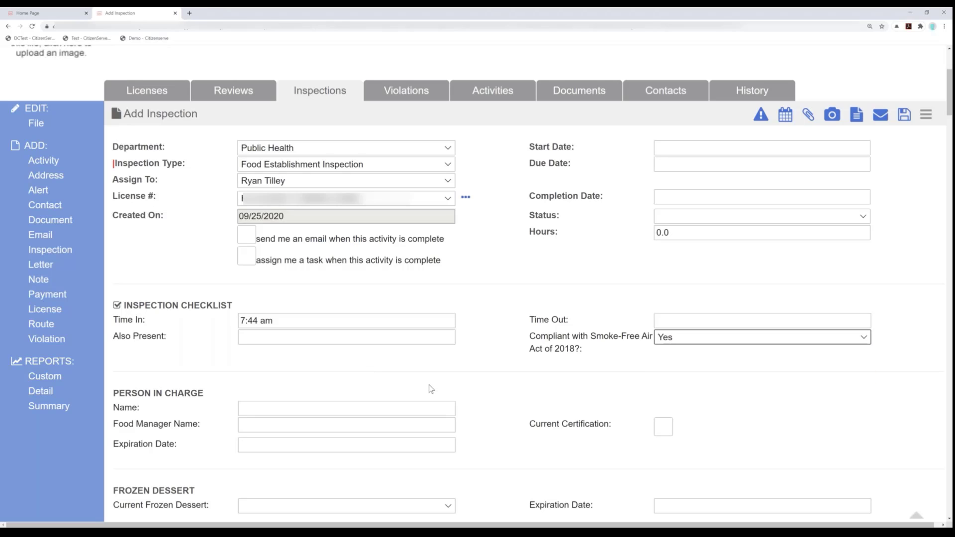
# - Enter the person in charge's full name with a capitalised first name and mark their certification as current
pyautogui.scroll(-3, 431, 389)
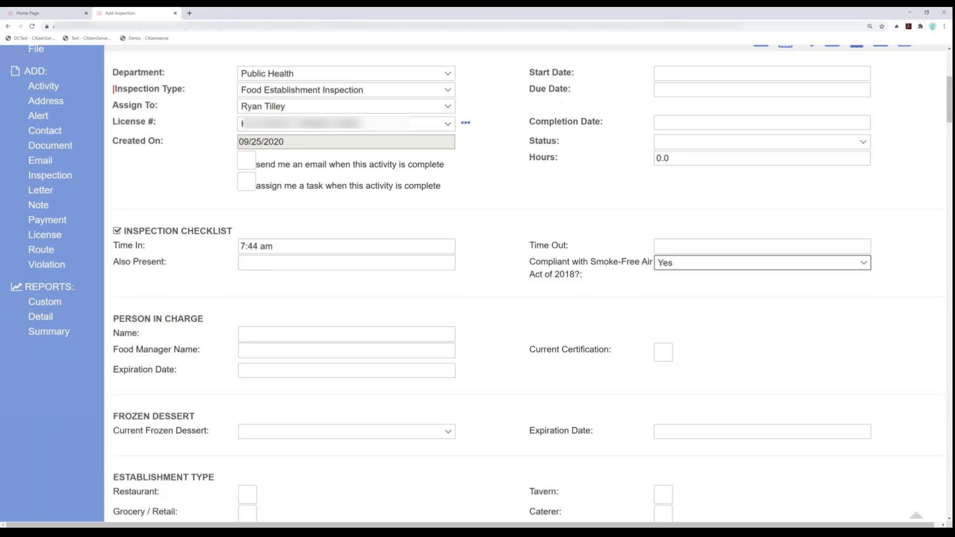
pyautogui.click(310, 334)
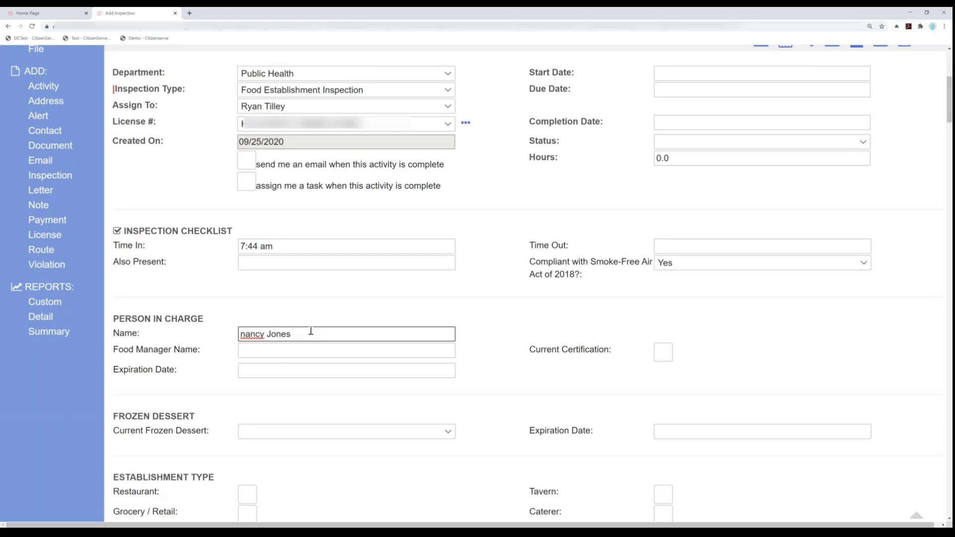
pyautogui.press('Delete')
pyautogui.write('N')
pyautogui.press('Tab')
pyautogui.click(663, 353)
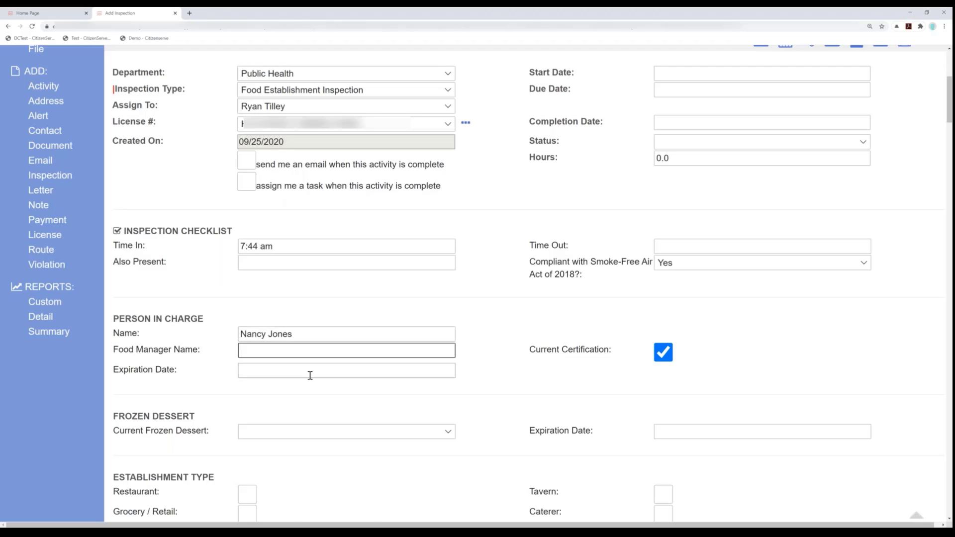
# - Set the expiration date in the Person in Charge section to 01/22/2021
pyautogui.click(310, 374)
pyautogui.click(360, 395)
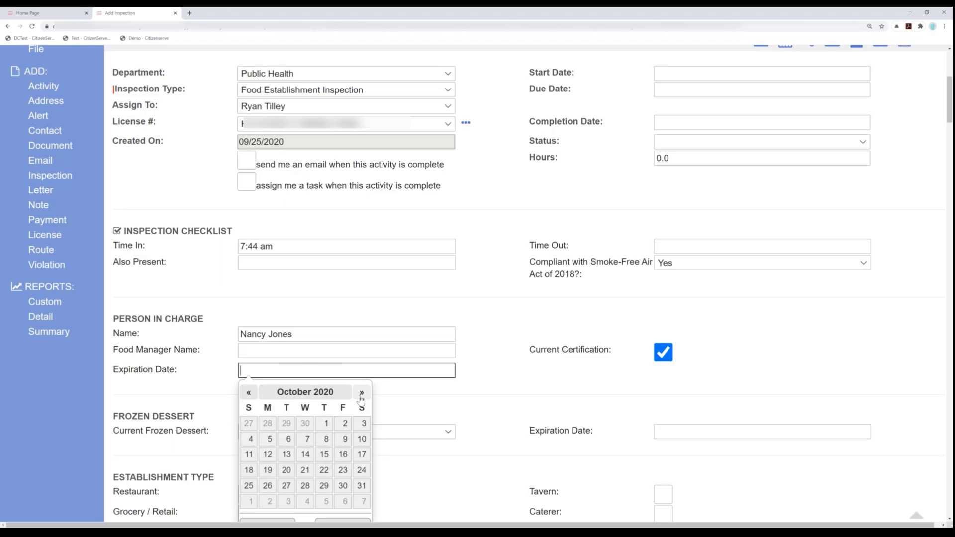
pyautogui.click(360, 395)
pyautogui.click(361, 395)
pyautogui.click(360, 392)
pyautogui.click(343, 470)
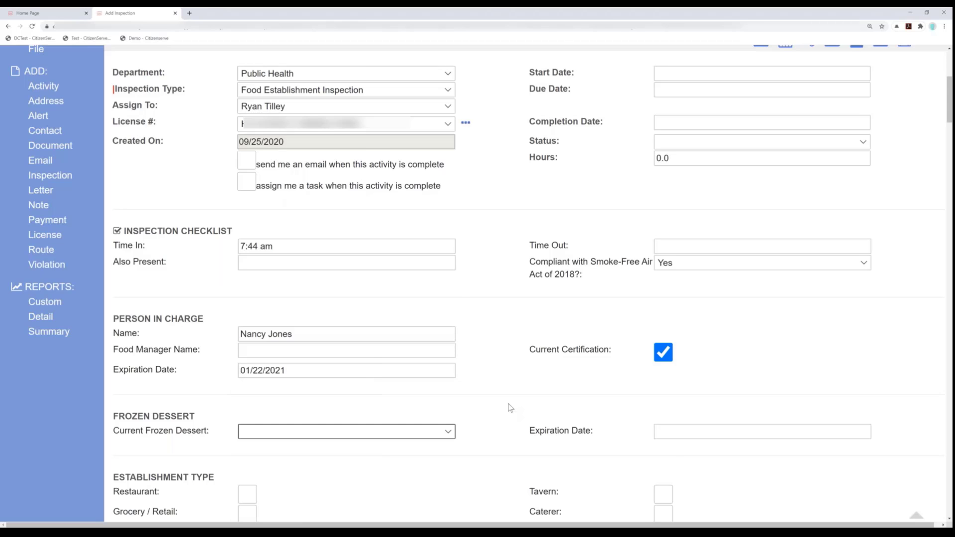
# - Set Current Frozen Dessert to No and mark the establishment type as Restaurant
pyautogui.scroll(-1, 509, 408)
pyautogui.scroll(-4, 508, 406)
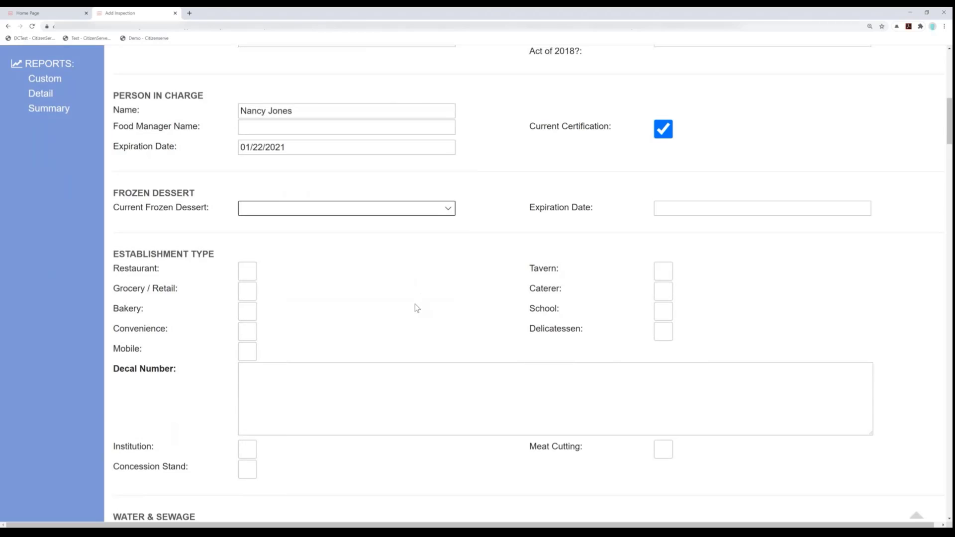
pyautogui.click(271, 210)
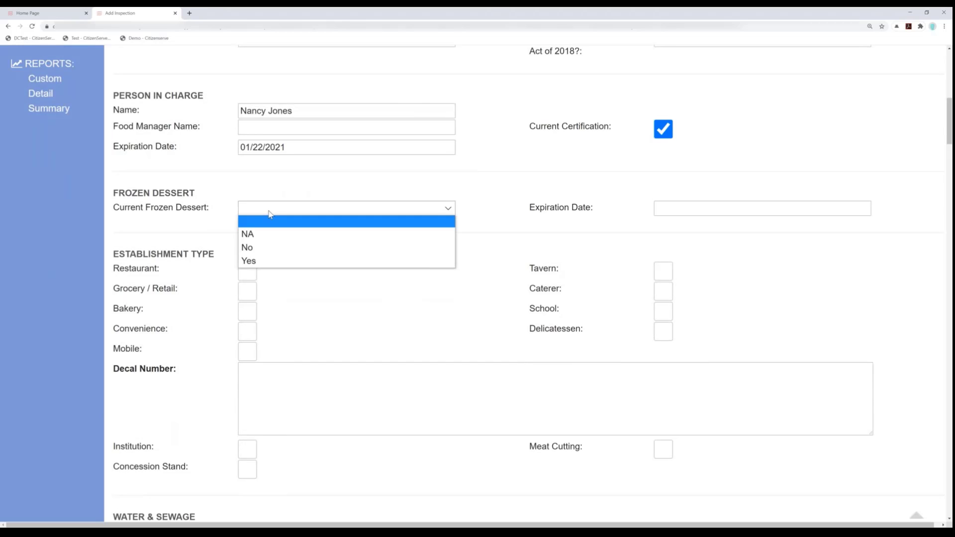
pyautogui.click(253, 247)
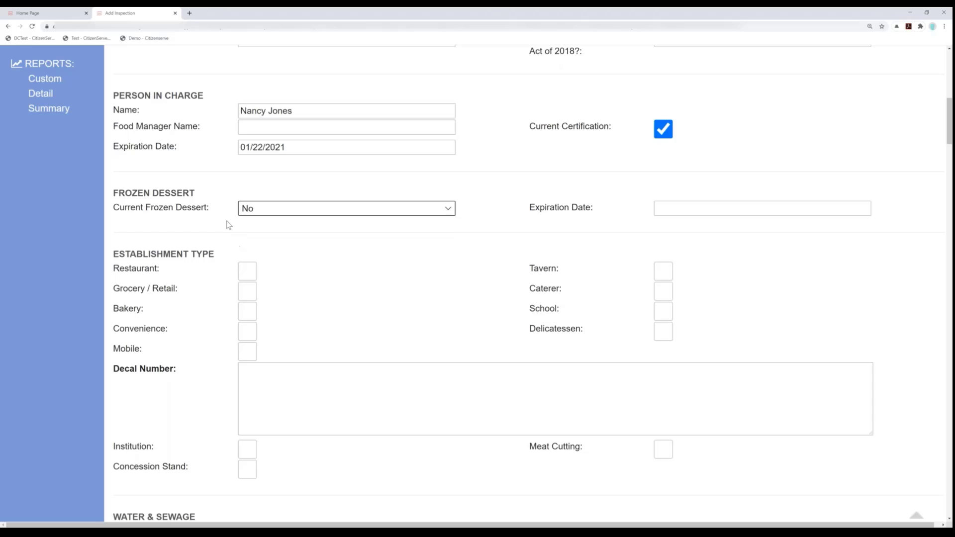
pyautogui.click(247, 275)
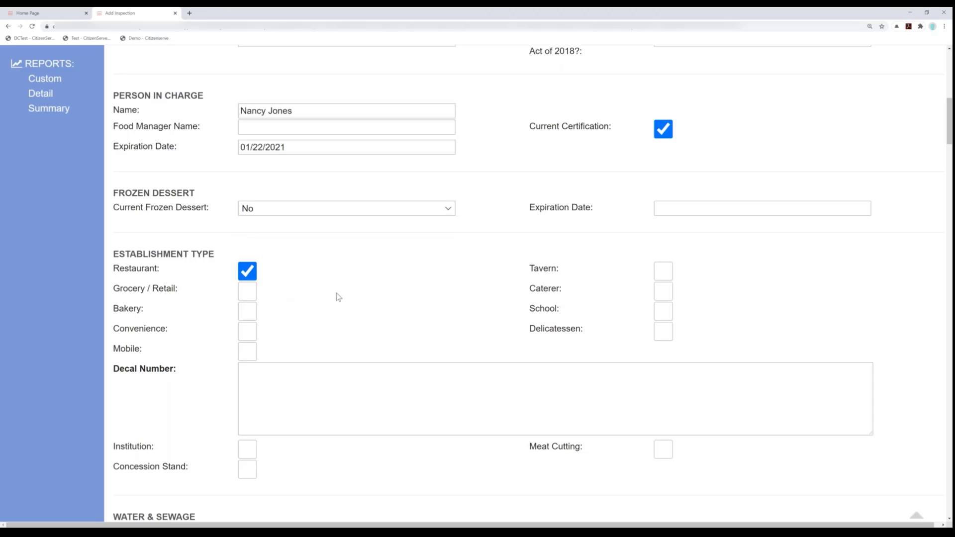
# - Mark Public Water and Public Sewage in the Water & Sewage section
pyautogui.scroll(-2, 336, 304)
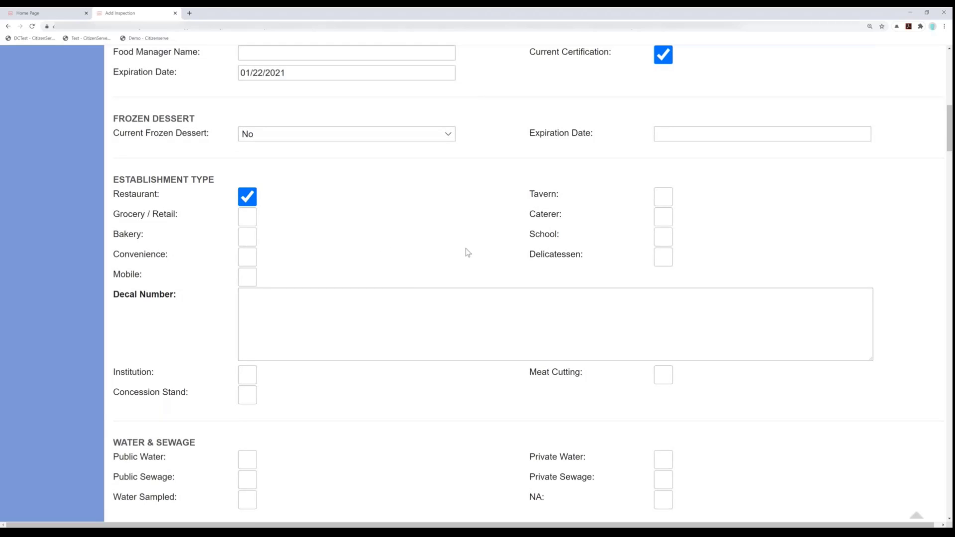
pyautogui.scroll(-1, 465, 251)
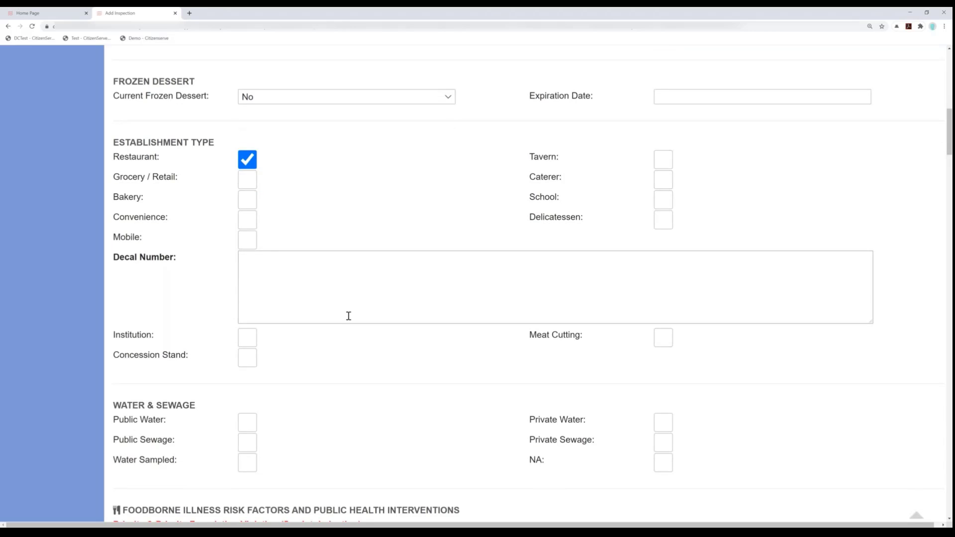
pyautogui.scroll(-4, 348, 316)
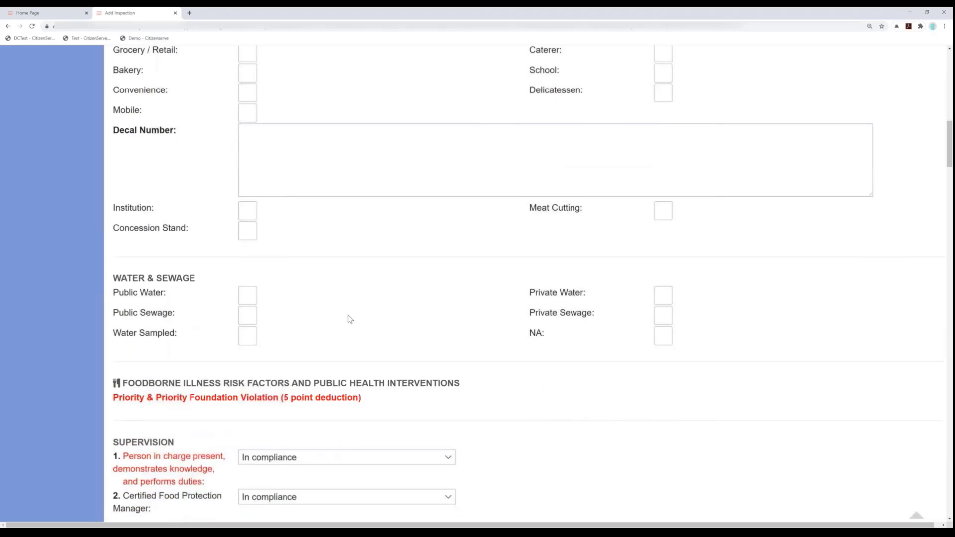
pyautogui.click(253, 239)
pyautogui.click(248, 258)
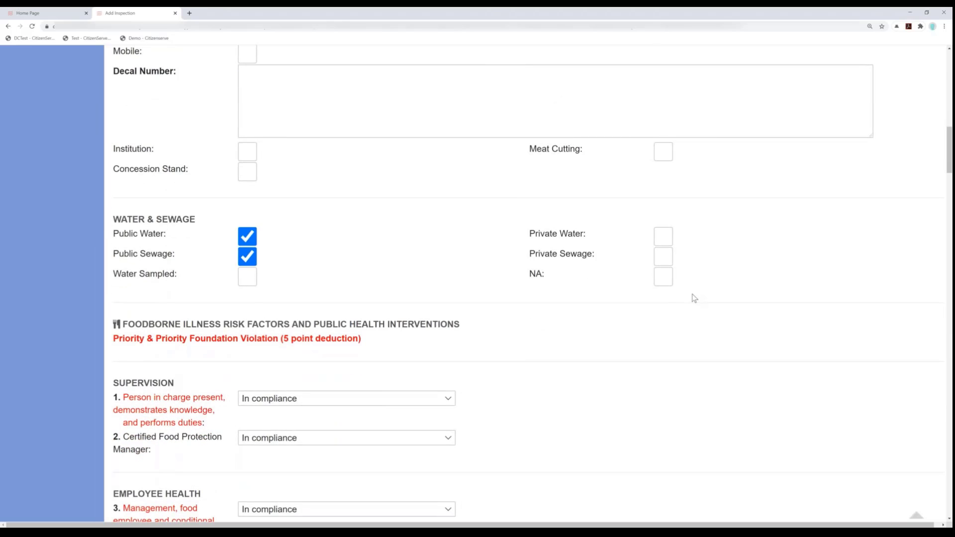
# - Rate item 6, proper eating, tasting, drinking, or tobacco use, Not in compliance with the predefined comment 2-401.11 Employees eating, drinking, or using tobacco
pyautogui.scroll(-3, 695, 299)
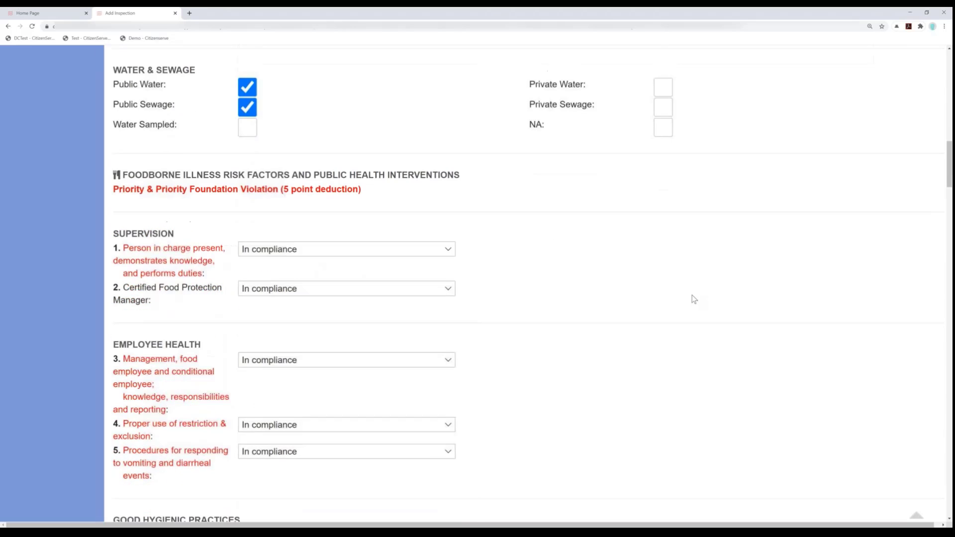
pyautogui.scroll(-2, 694, 299)
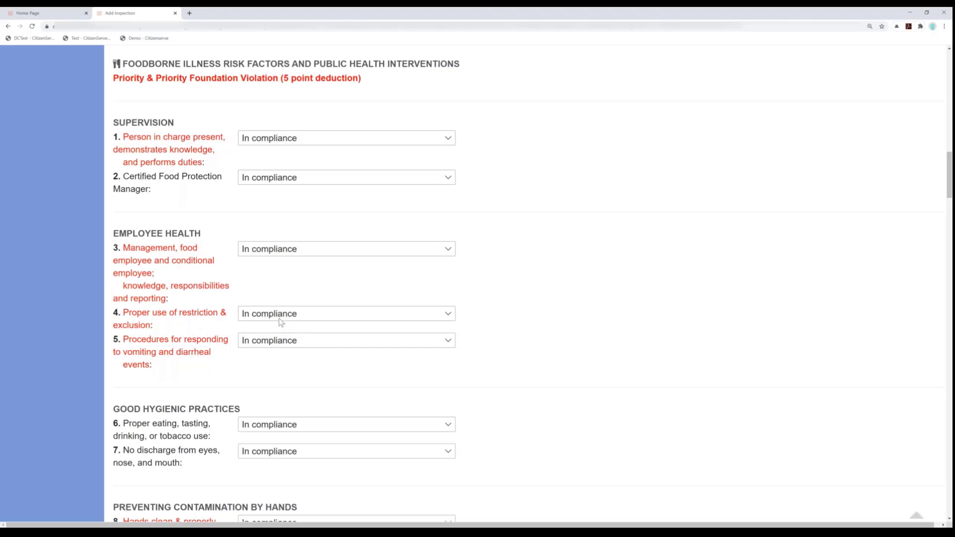
pyautogui.scroll(-2, 313, 345)
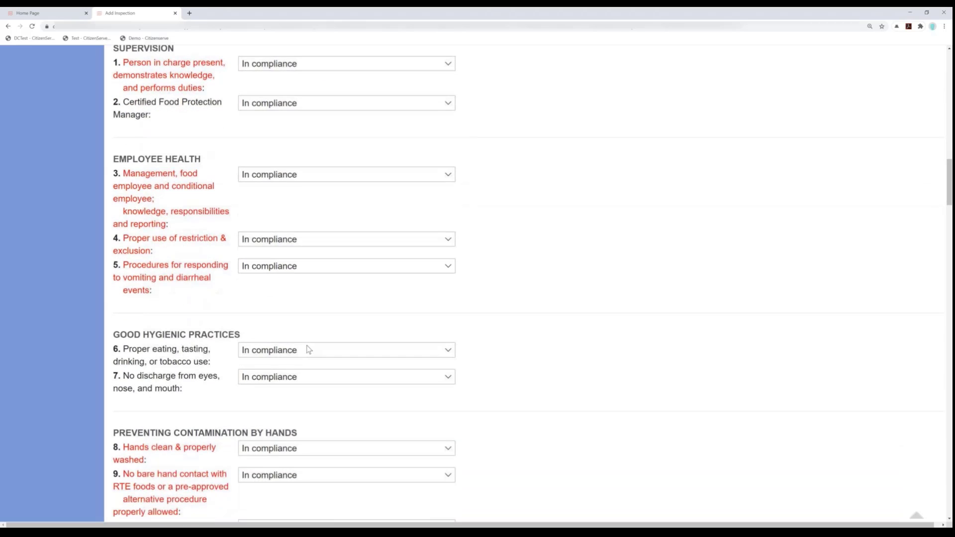
pyautogui.click(307, 349)
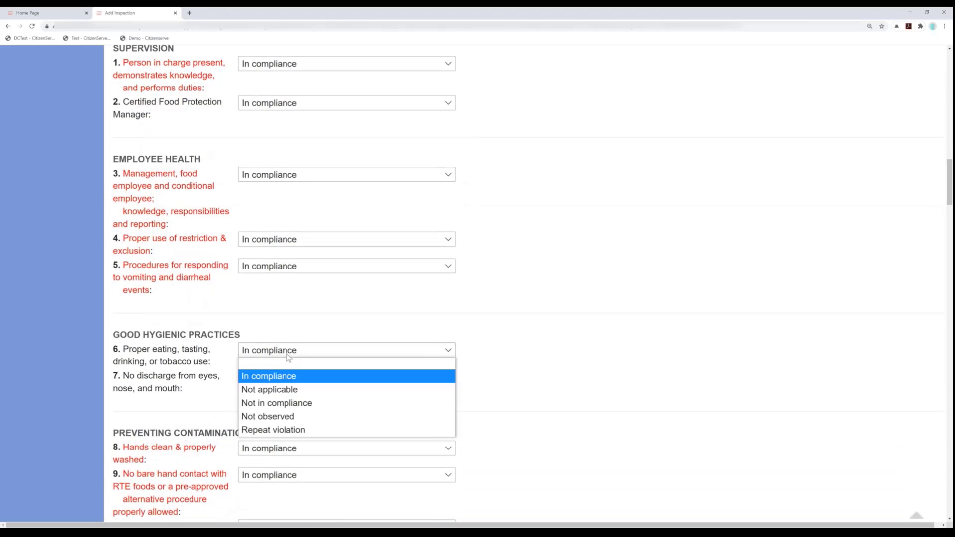
pyautogui.click(285, 407)
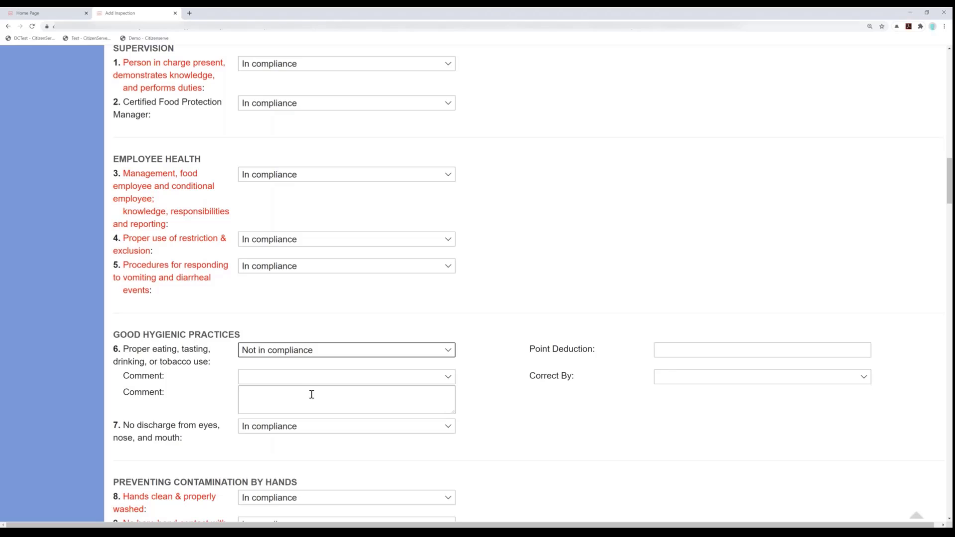
pyautogui.click(314, 376)
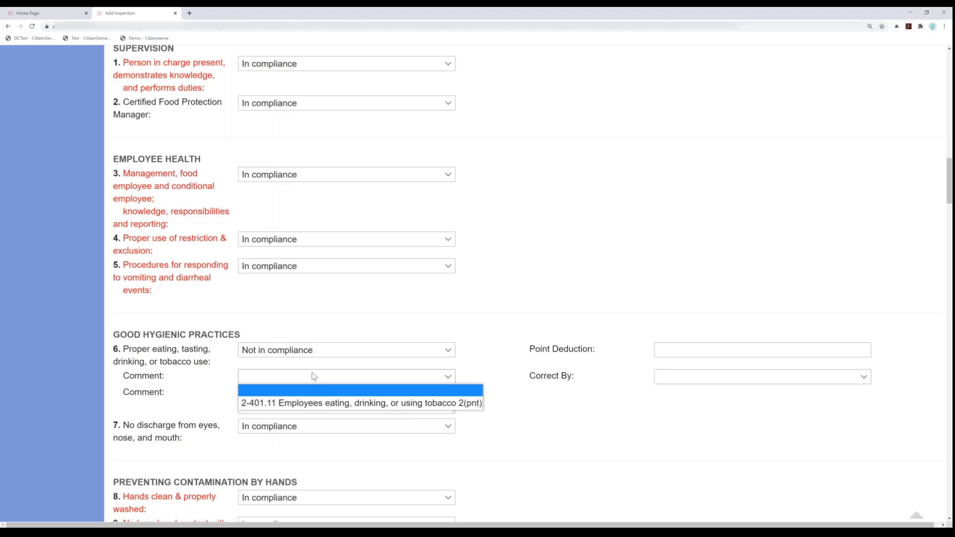
pyautogui.click(340, 406)
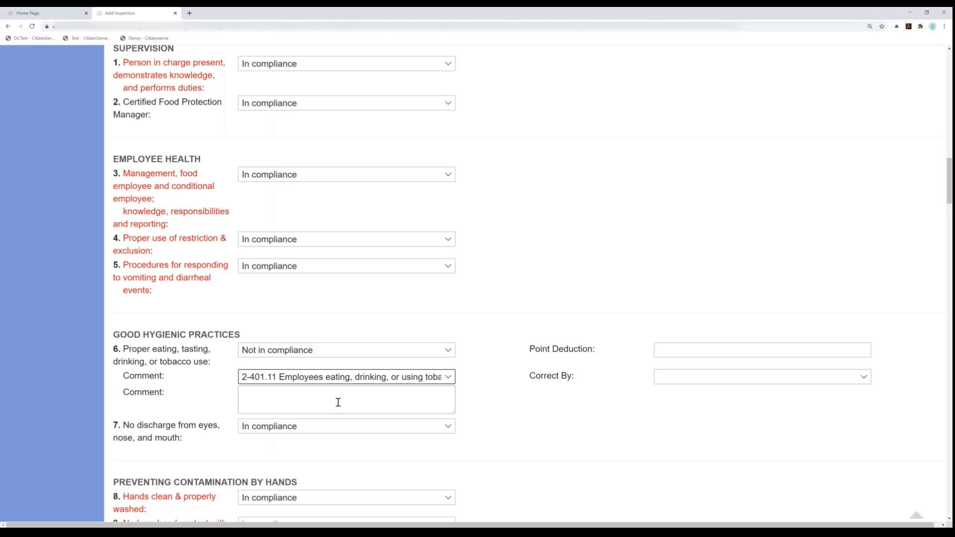
# - Complete the item 6 violation with the comment "additional comment here.", a point deduction of 5 and a correction deadline of 10 days
pyautogui.click(371, 401)
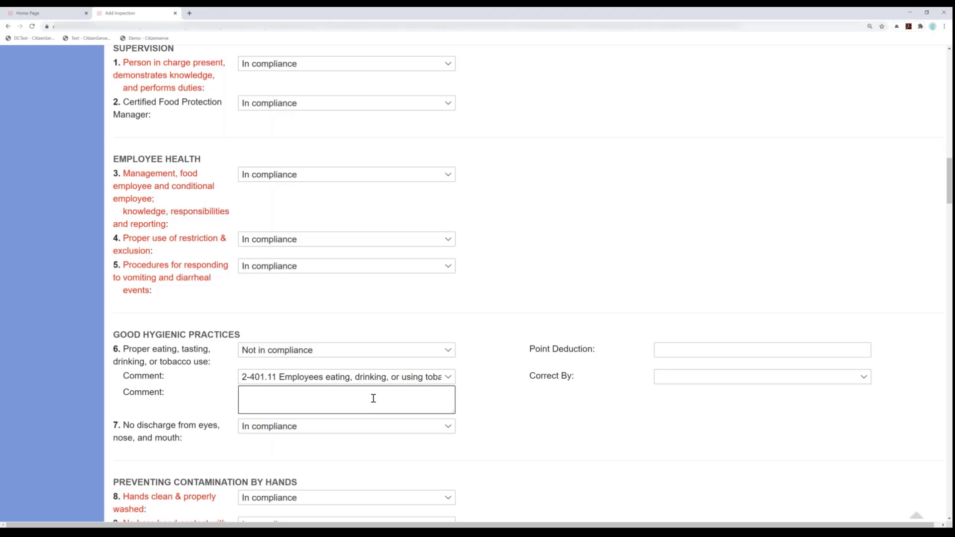
pyautogui.write('additional comment here.')
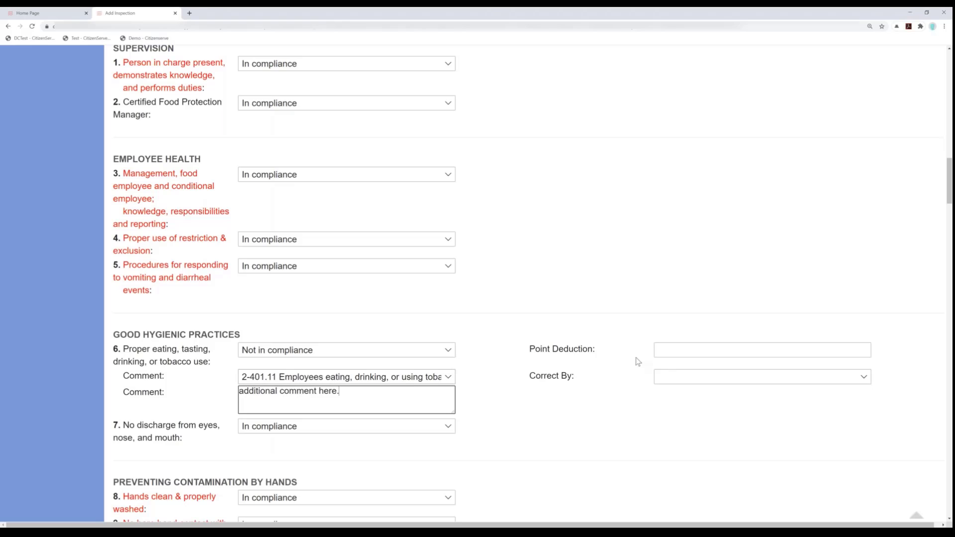
pyautogui.click(725, 354)
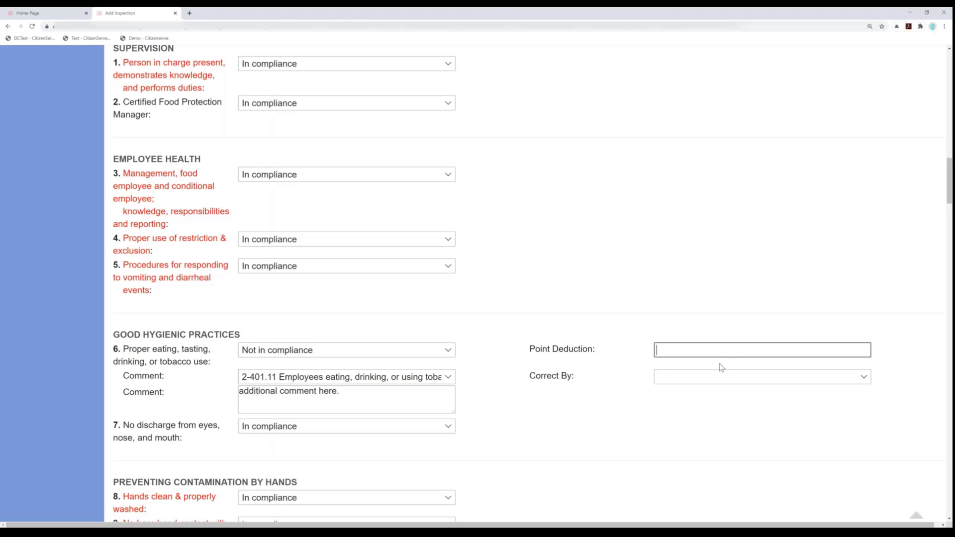
pyautogui.write('5')
pyautogui.click(702, 382)
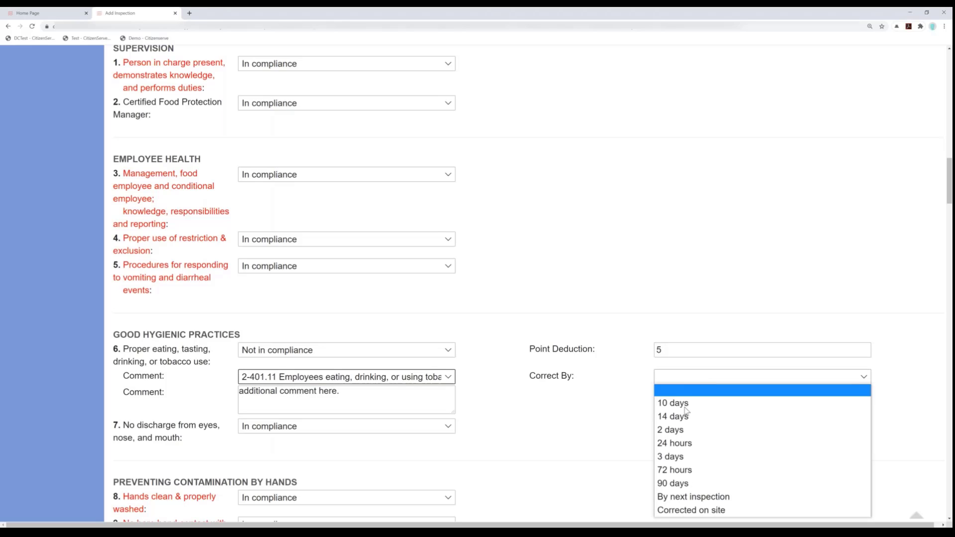
pyautogui.click(684, 406)
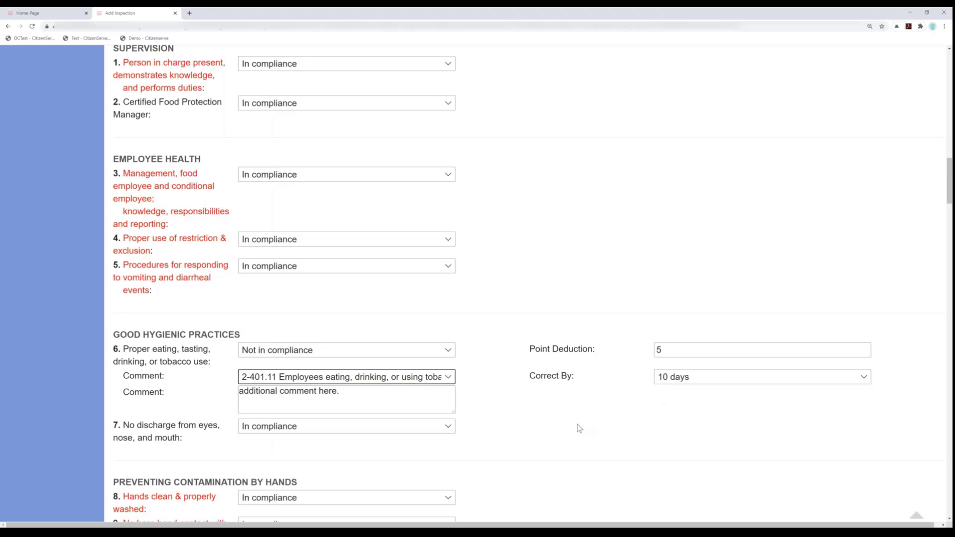
# - Rate item 11, food obtained from approved source, Not in compliance with the predefined comment 3-201.12 Food item is not in a hermetically sealed container
pyautogui.scroll(-6, 579, 429)
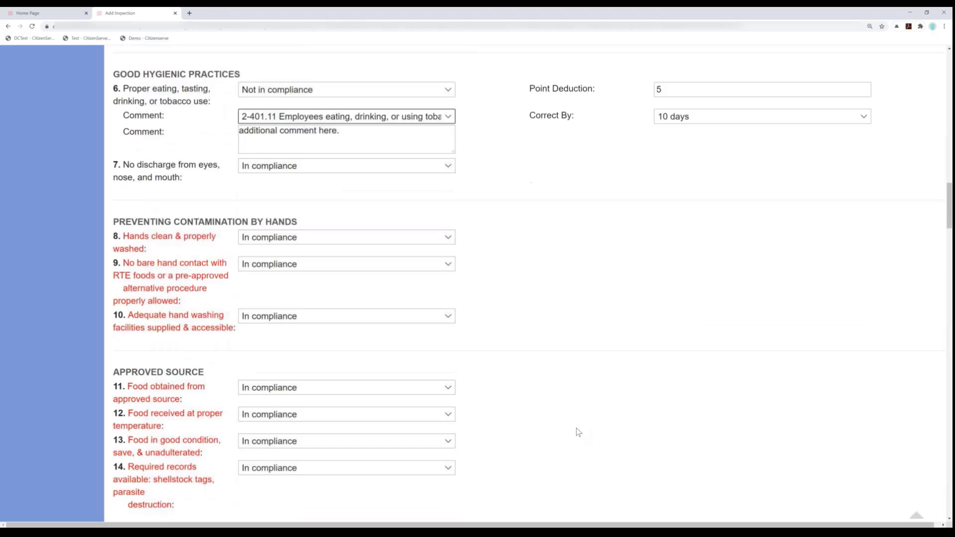
pyautogui.scroll(-1, 575, 431)
pyautogui.click(291, 353)
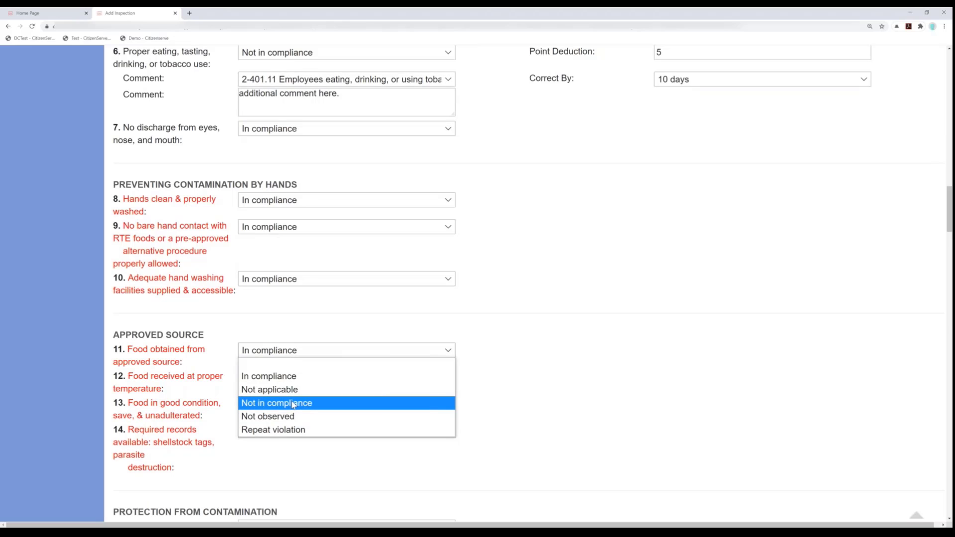
pyautogui.click(293, 404)
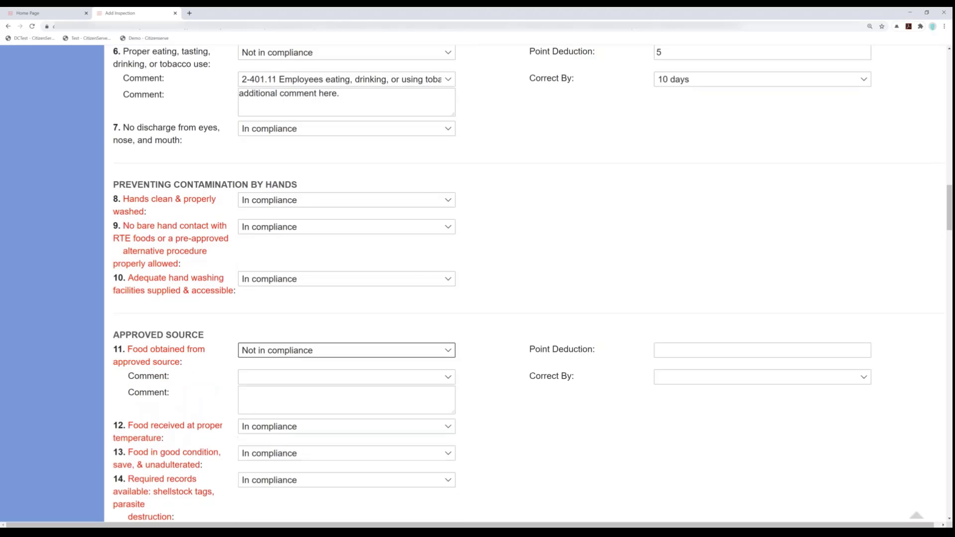
pyautogui.click(289, 378)
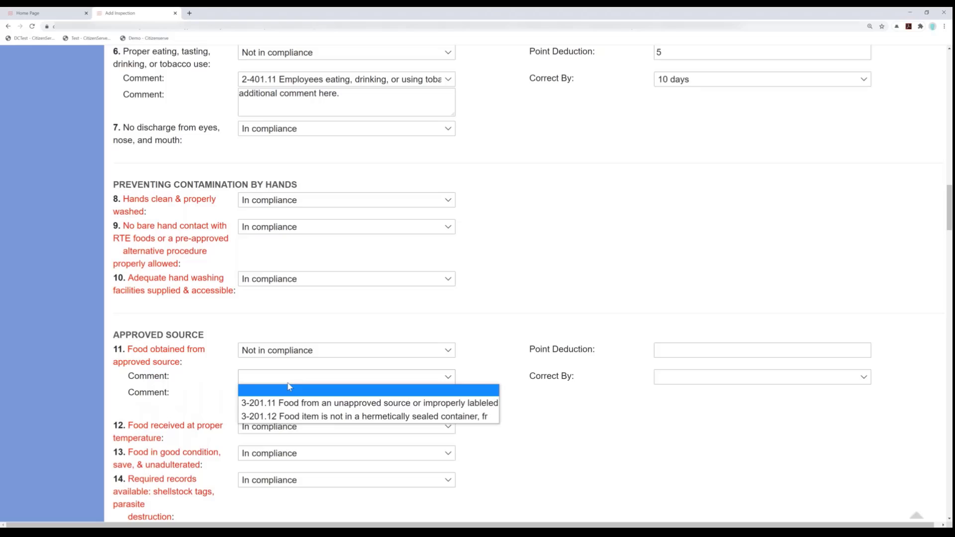
pyautogui.click(306, 421)
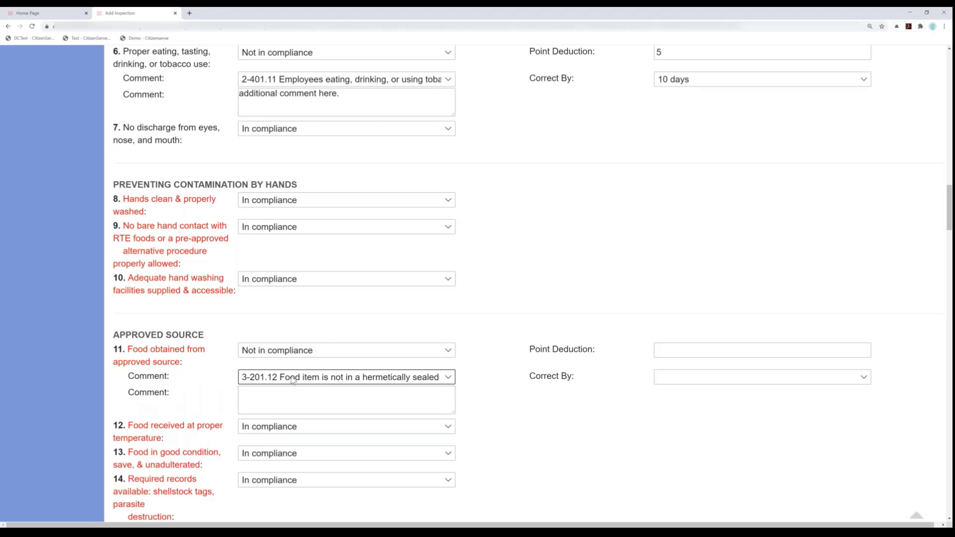
# - Give the item 11 violation a point deduction of 2 and a correction deadline of 14 days
pyautogui.click(667, 350)
pyautogui.write('2')
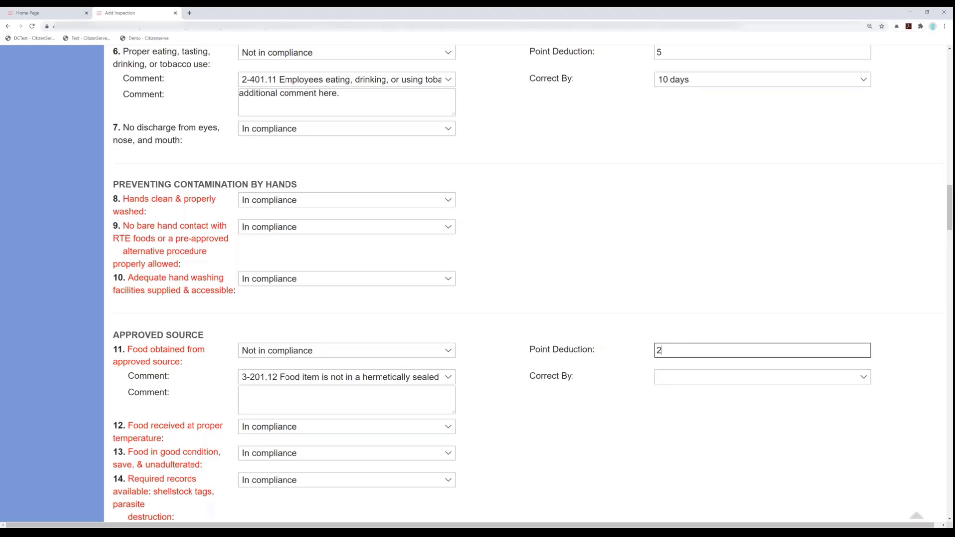
pyautogui.click(674, 377)
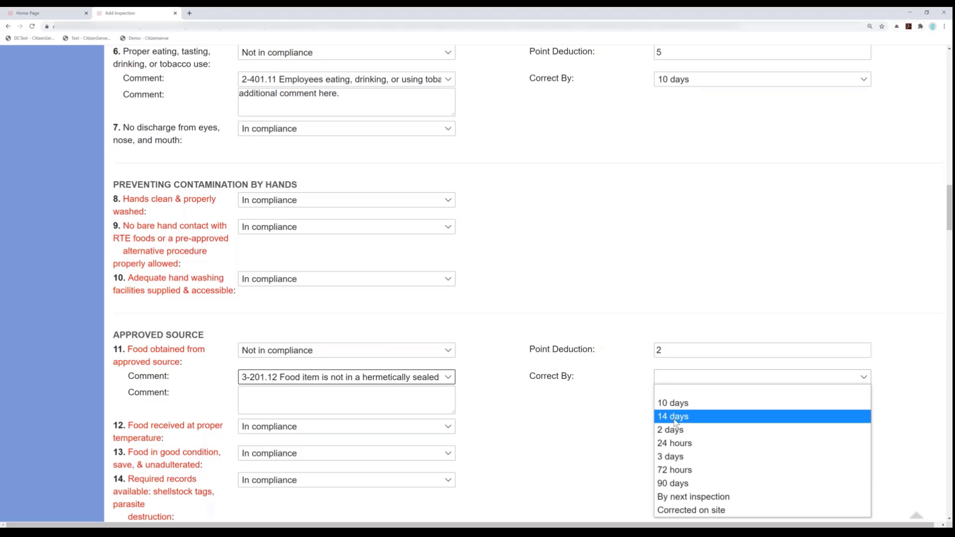
pyautogui.click(673, 416)
# - Review checklist items 12 to 29 and the Total Deductions that precede the Good Retail Practices section
pyautogui.scroll(-2, 498, 457)
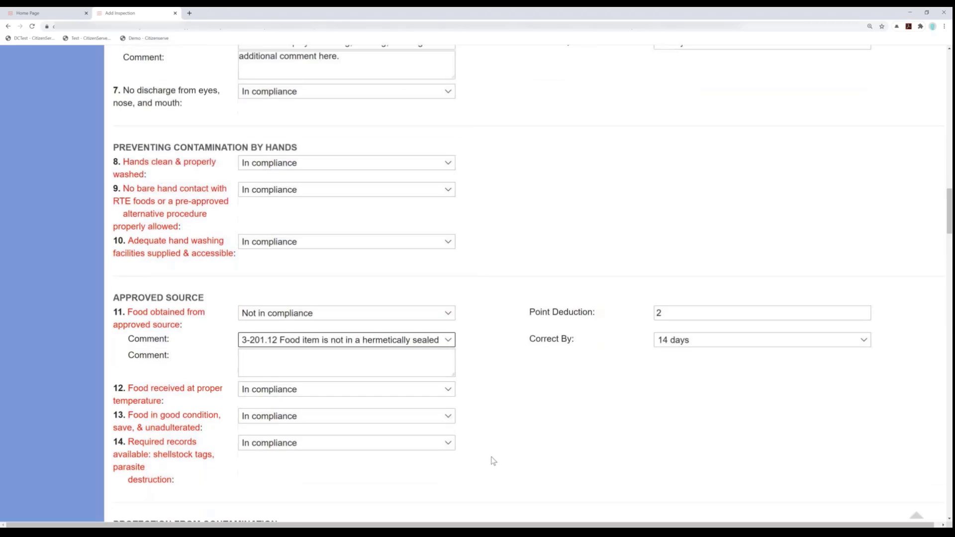
pyautogui.scroll(-2, 496, 460)
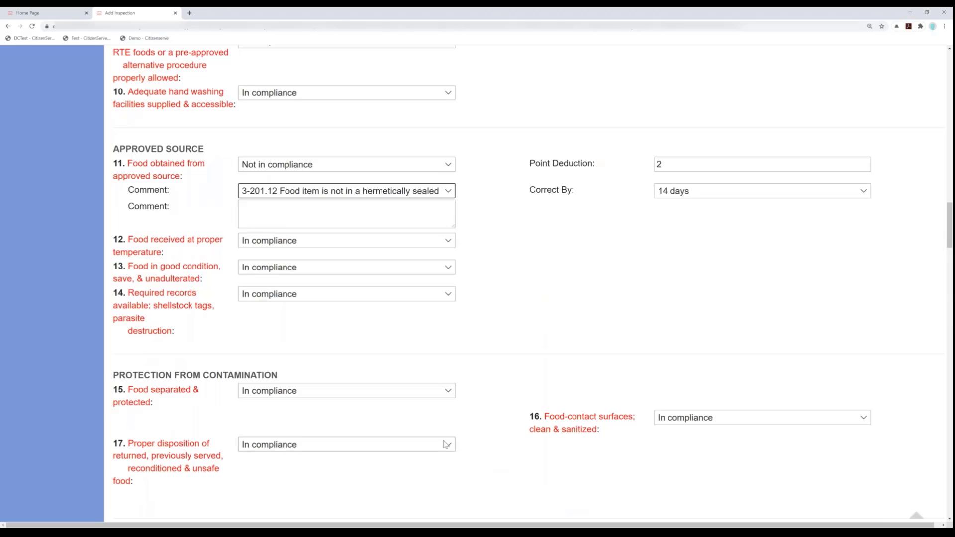
pyautogui.scroll(-2, 446, 444)
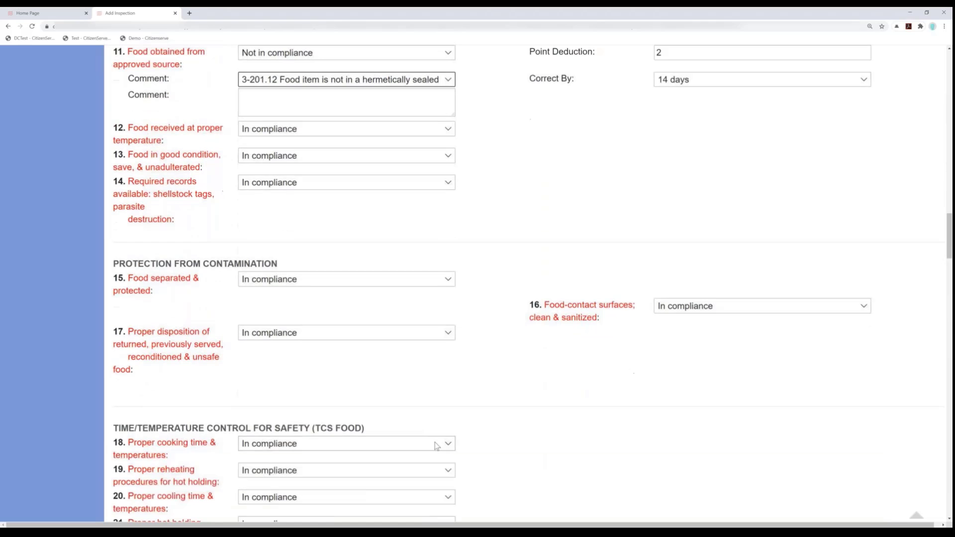
pyautogui.scroll(-2, 411, 446)
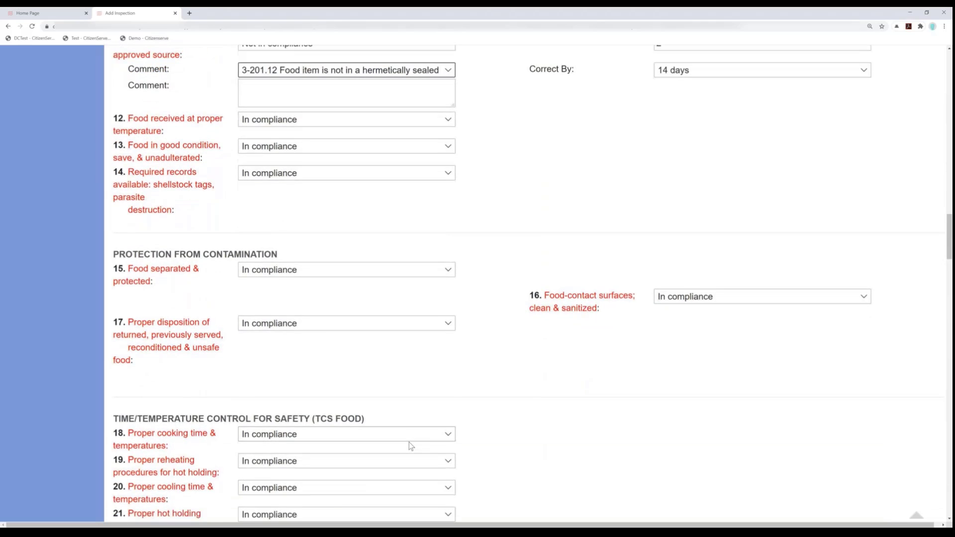
pyautogui.scroll(-5, 404, 444)
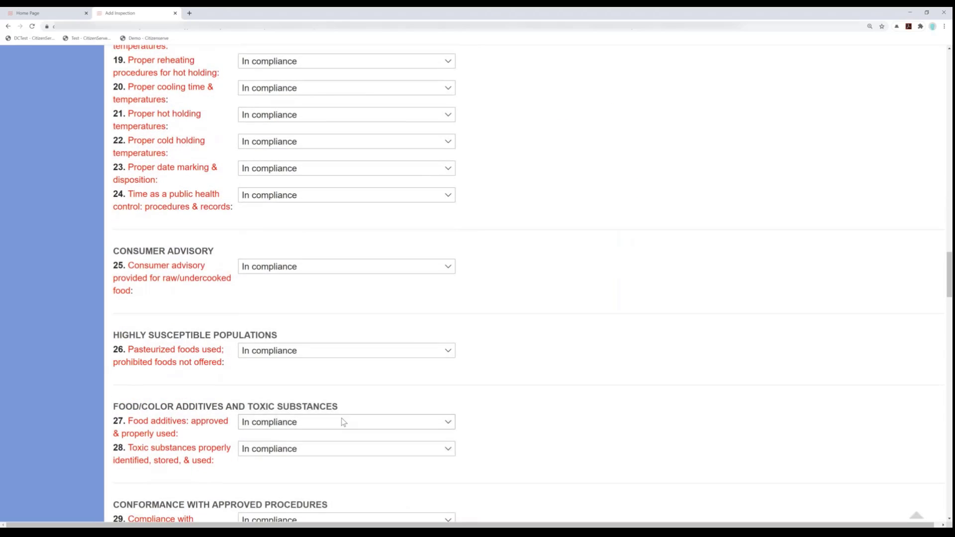
pyautogui.scroll(-2, 341, 423)
pyautogui.scroll(-3, 199, 308)
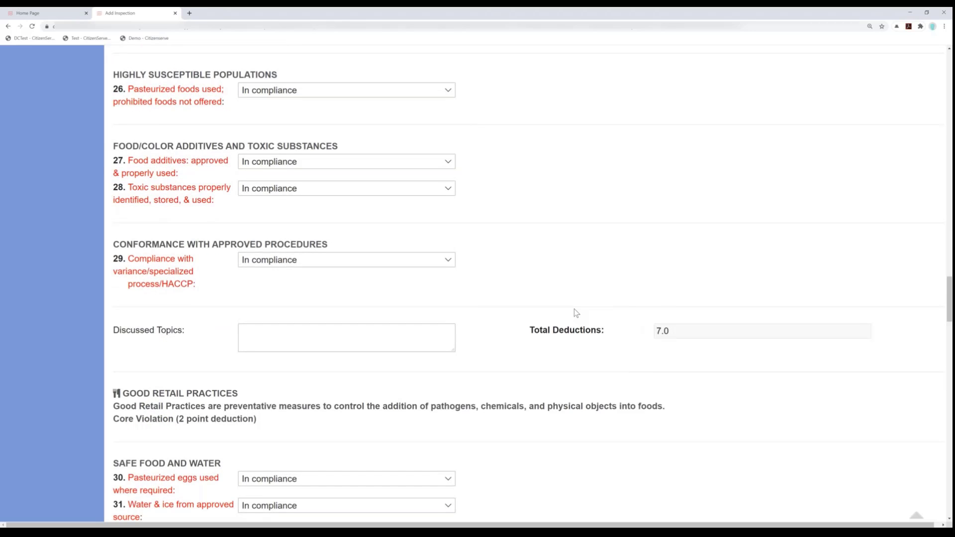
pyautogui.scroll(-2, 574, 309)
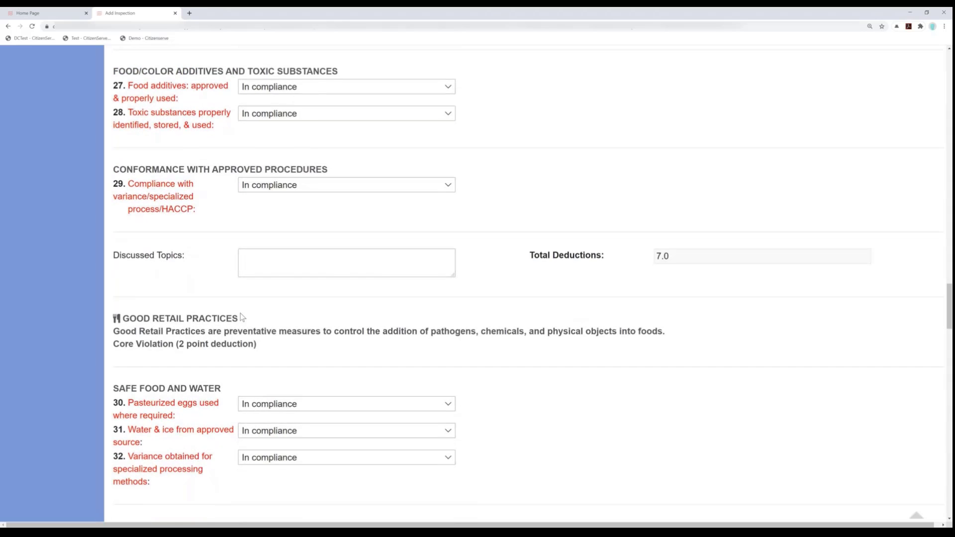
# - Rate item 30, pasteurized eggs used where required, Not in compliance with the comment "use the right eggs" and a point deduction of 5
pyautogui.scroll(-3, 247, 315)
pyautogui.click(287, 261)
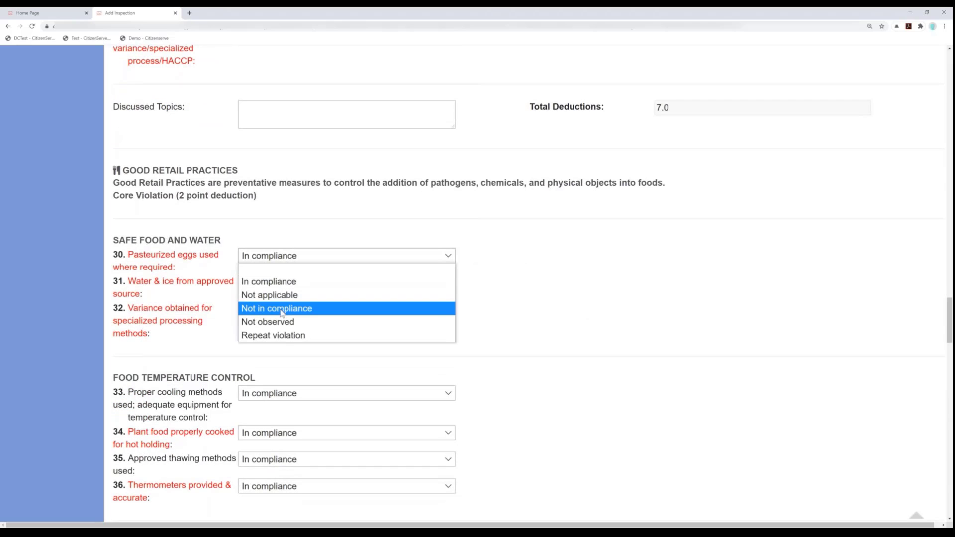
pyautogui.click(265, 313)
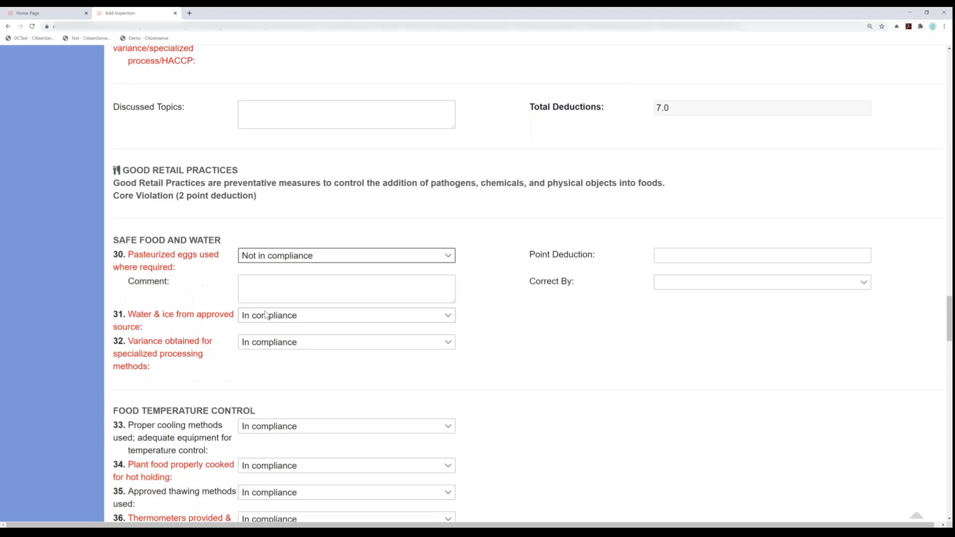
pyautogui.click(280, 288)
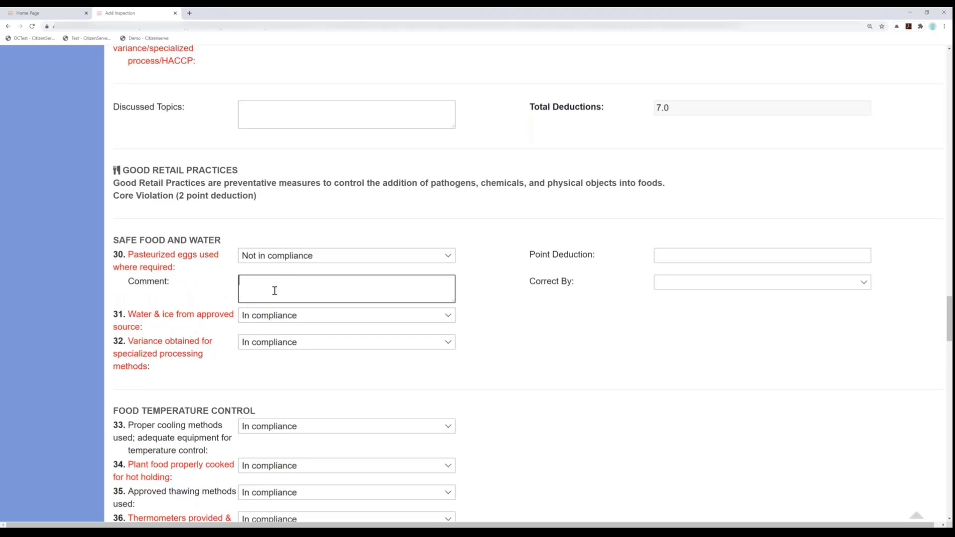
pyautogui.write('use the right eggs')
pyautogui.click(693, 254)
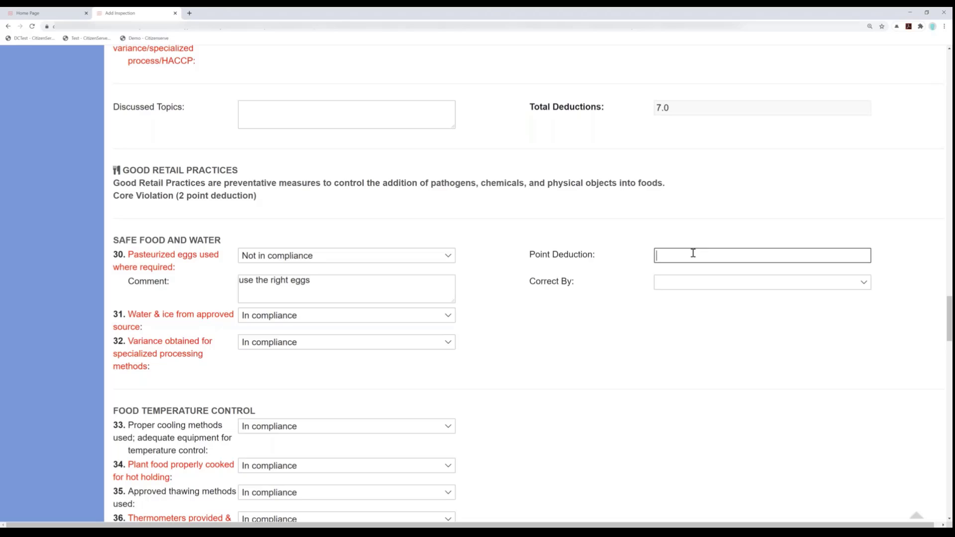
pyautogui.write('5')
# - Review the remaining Good Retail Practices items through 58, their Total Deductions, and the temperature and sanitizer observation sections
pyautogui.scroll(-1, 620, 326)
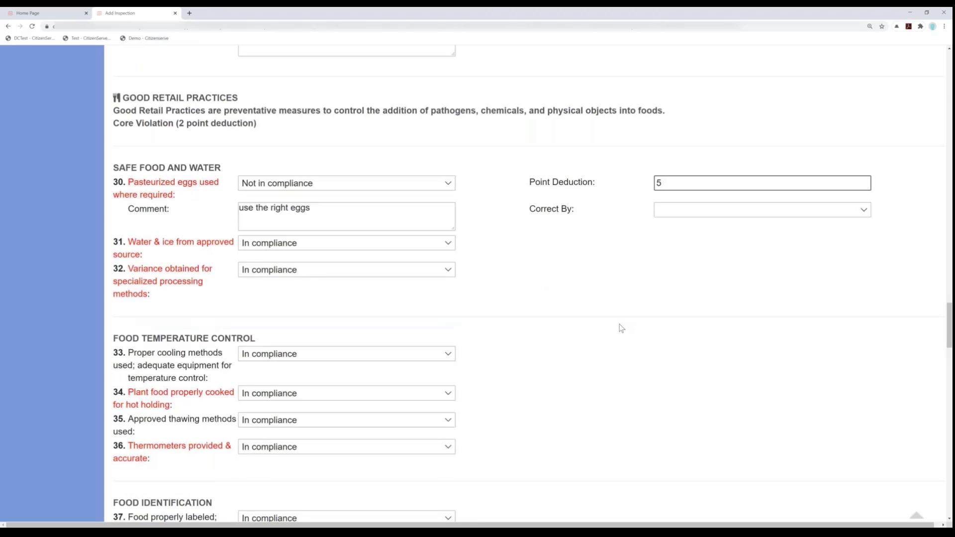
pyautogui.scroll(-8, 620, 327)
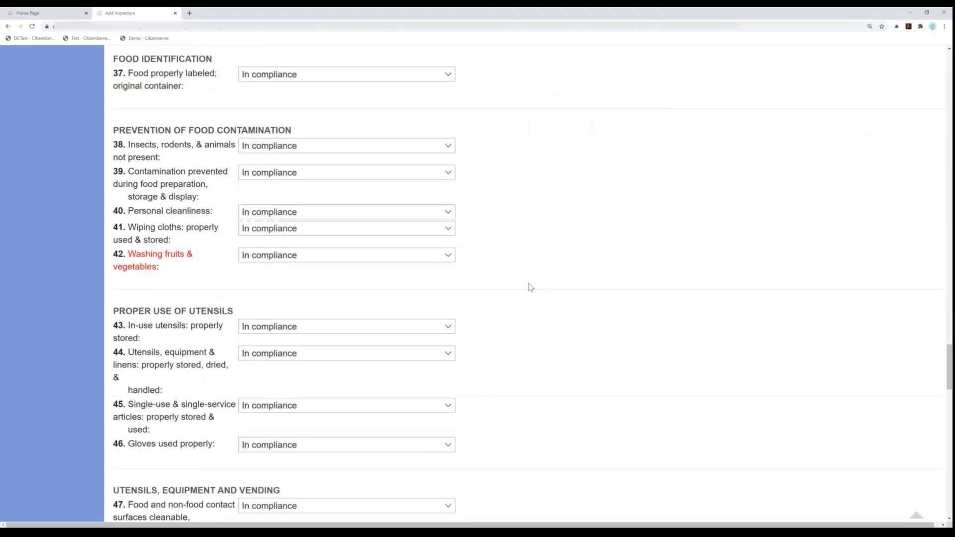
pyautogui.scroll(-3, 423, 367)
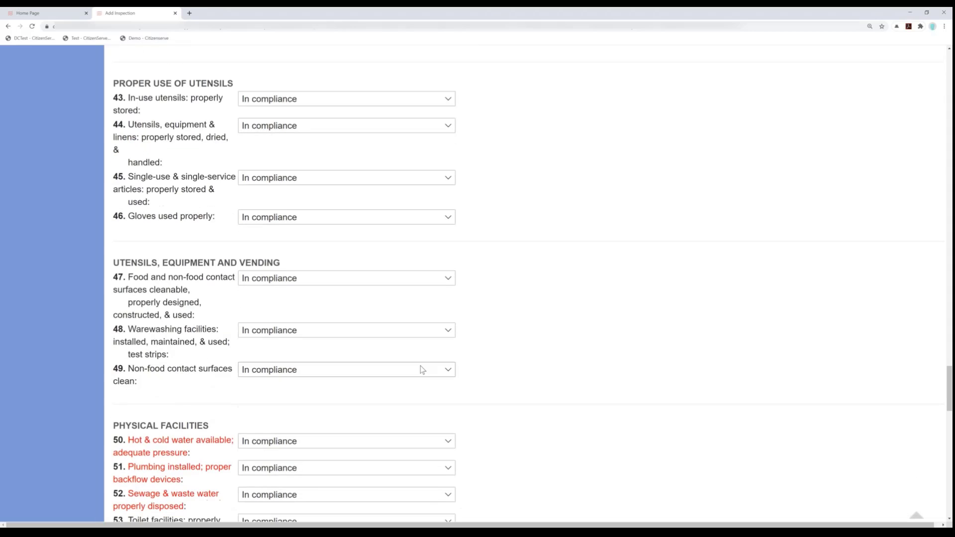
pyautogui.scroll(-3, 420, 363)
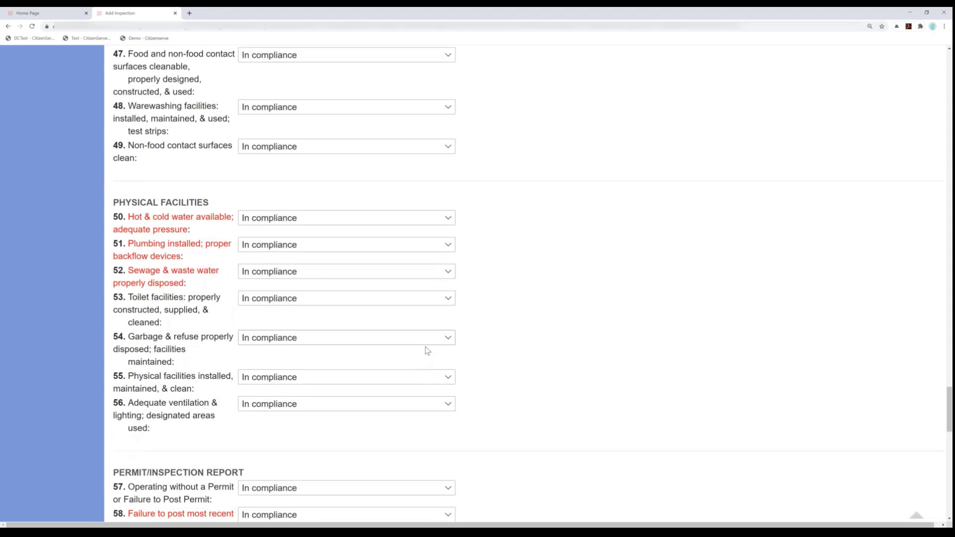
pyautogui.scroll(-3, 427, 351)
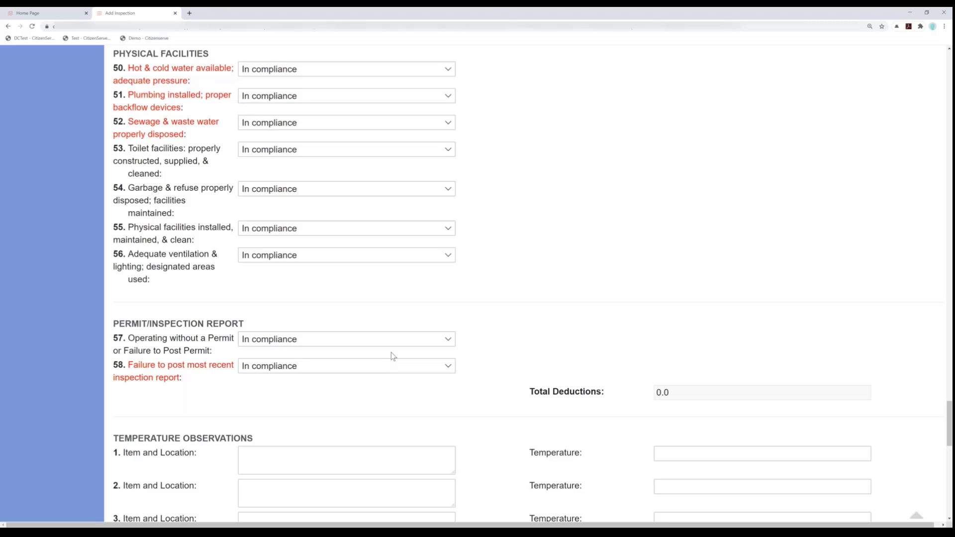
pyautogui.scroll(-2, 391, 354)
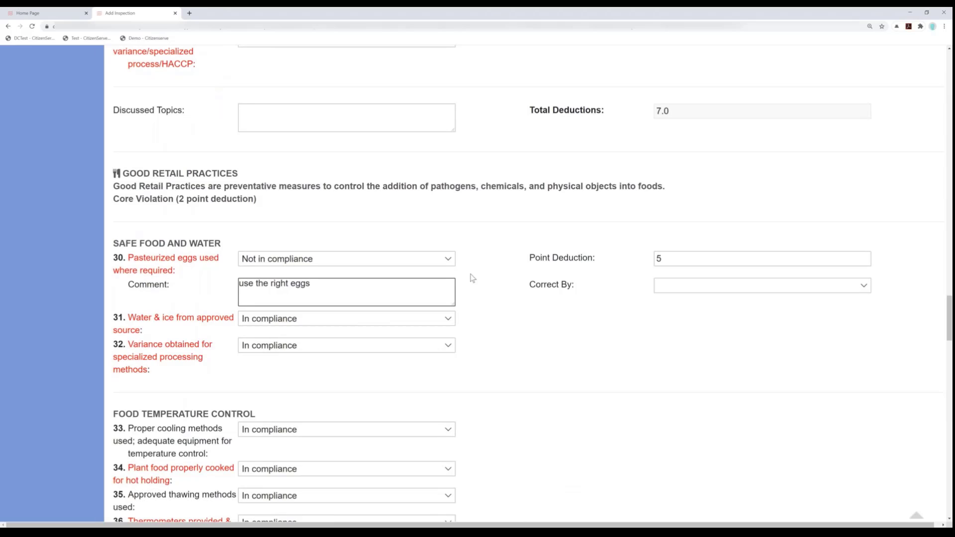
pyautogui.scroll(-7, 469, 280)
pyautogui.scroll(-7, 470, 280)
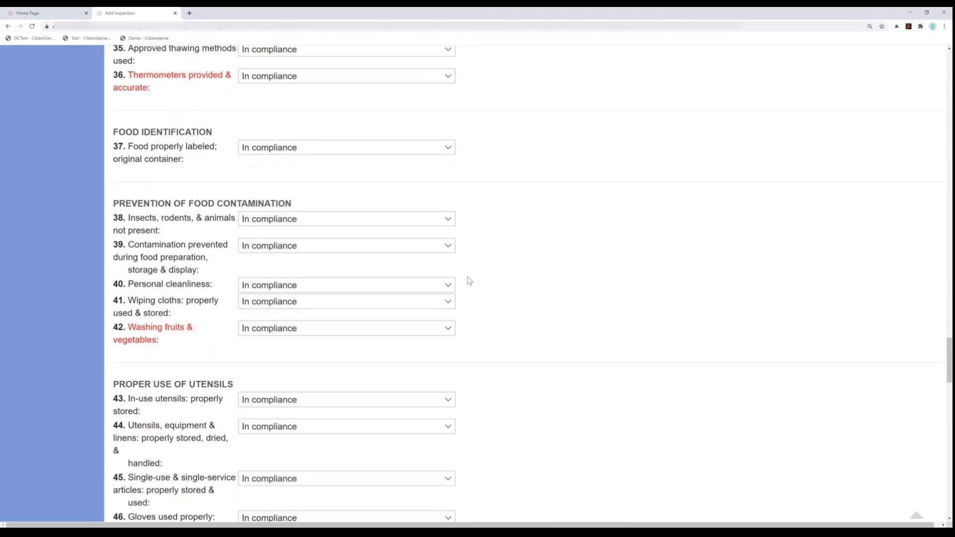
pyautogui.scroll(-9, 469, 284)
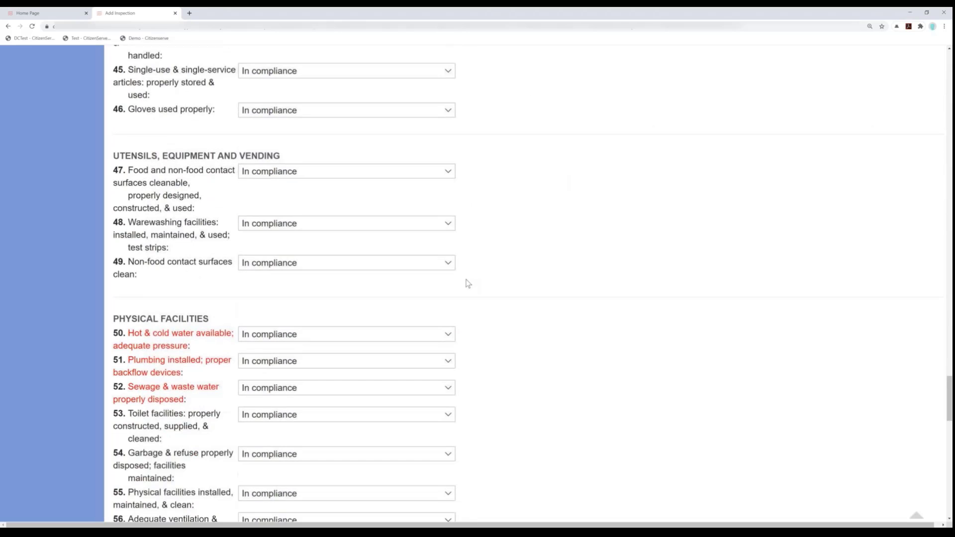
pyautogui.scroll(-4, 468, 284)
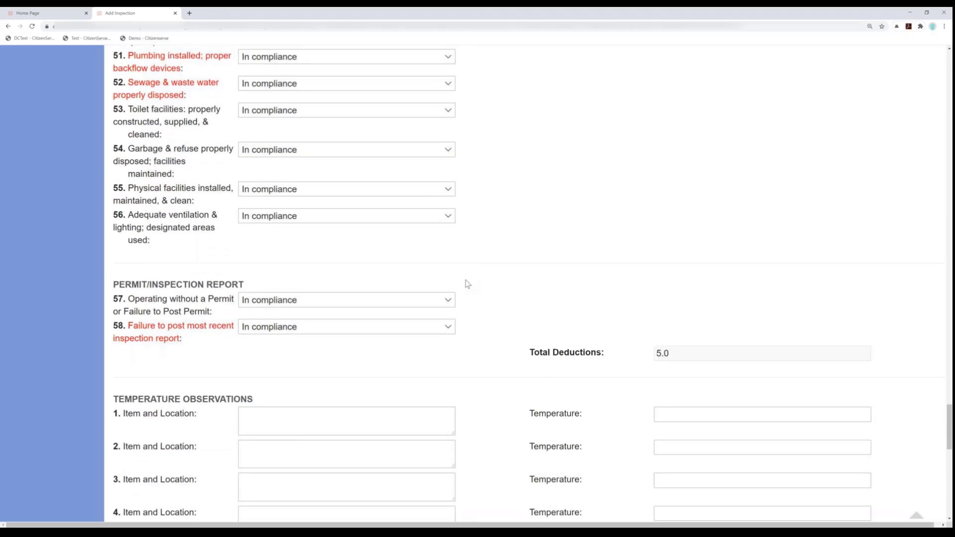
pyautogui.scroll(-9, 468, 285)
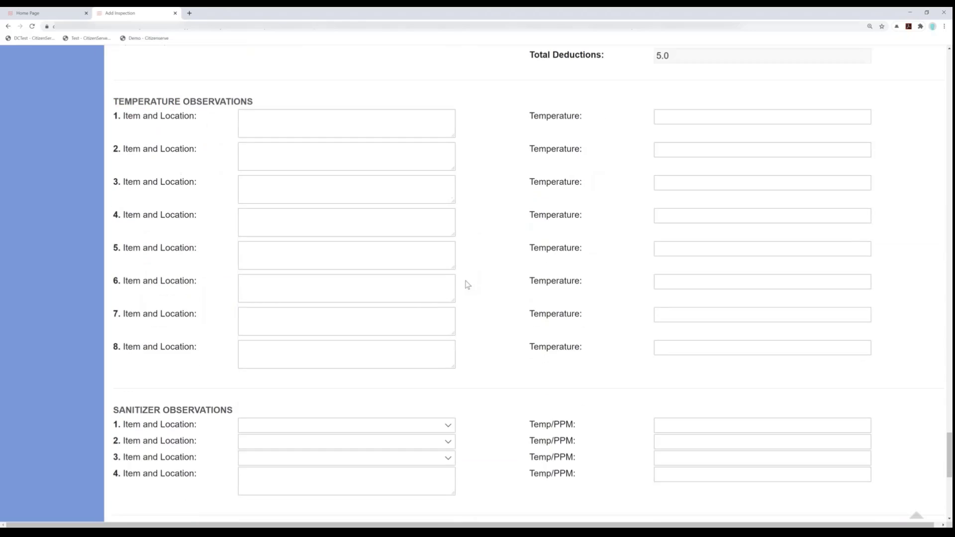
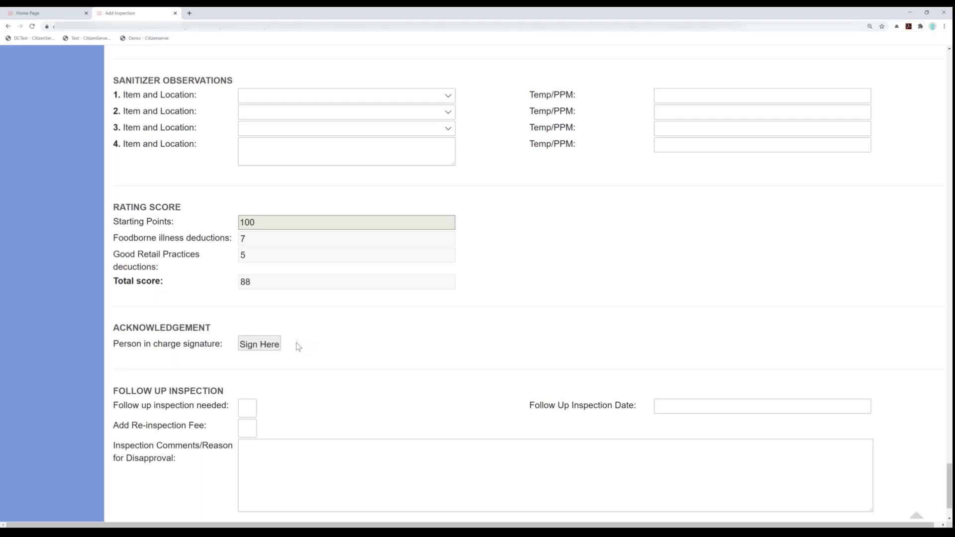
pyautogui.click(267, 349)
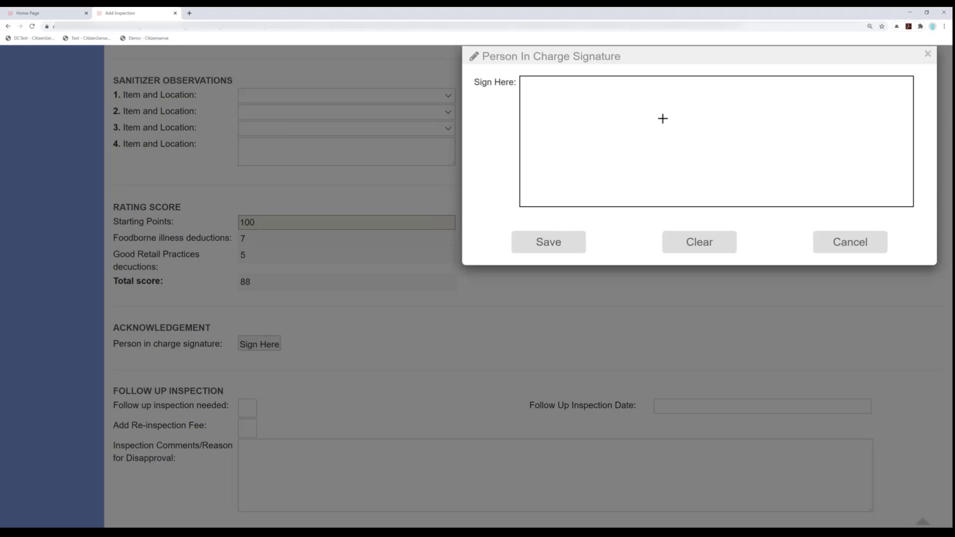
pyautogui.moveTo(573, 139); pyautogui.dragTo(694, 144)
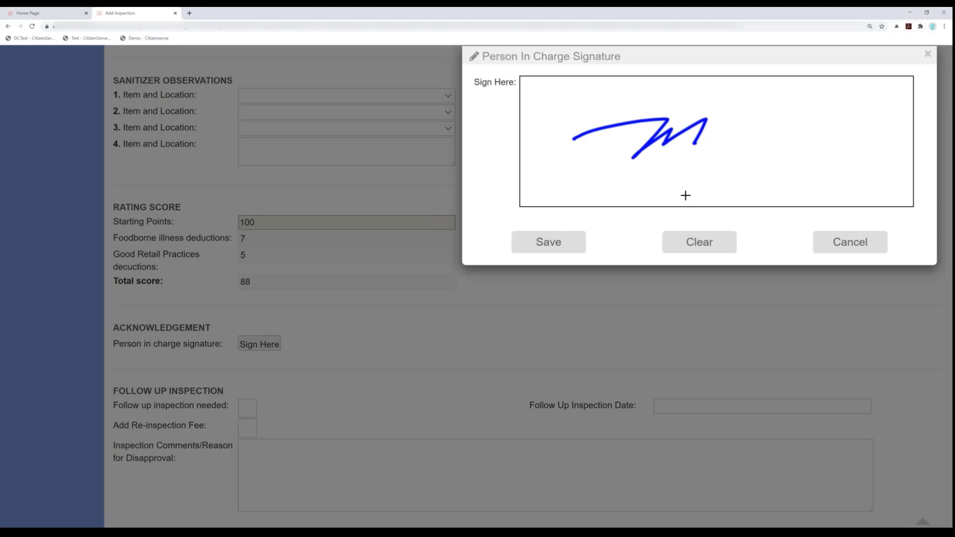
pyautogui.click(719, 244)
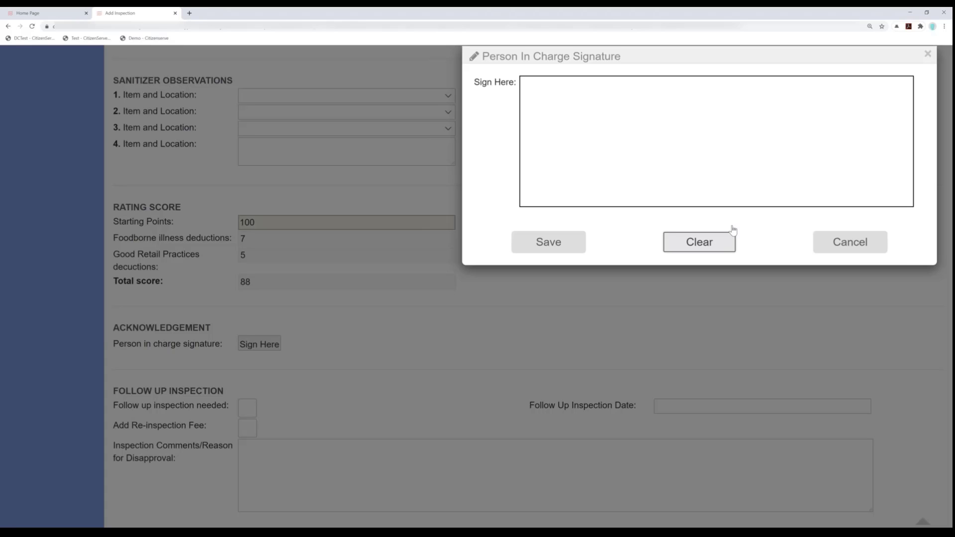
pyautogui.click(851, 243)
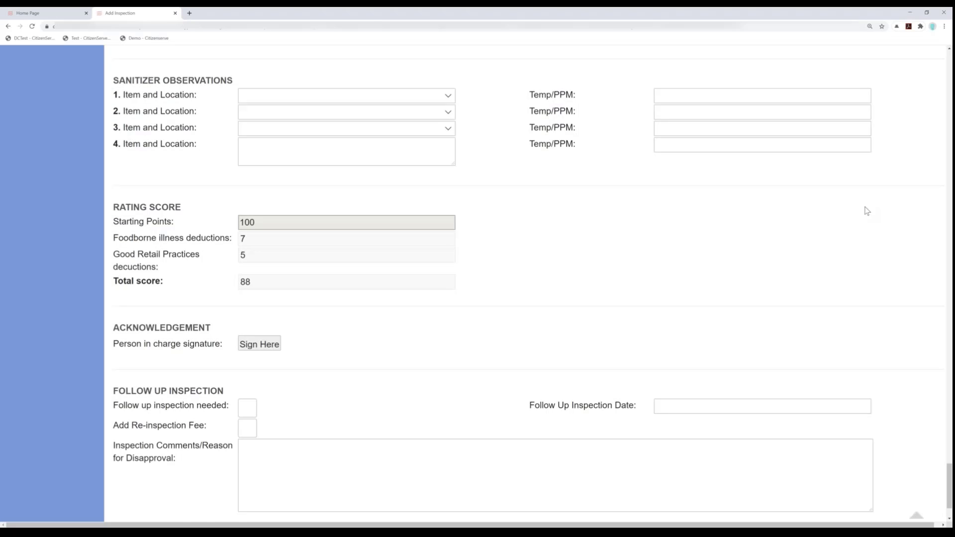
# - Save the food establishment inspection to its business license file
pyautogui.scroll(20, 867, 211)
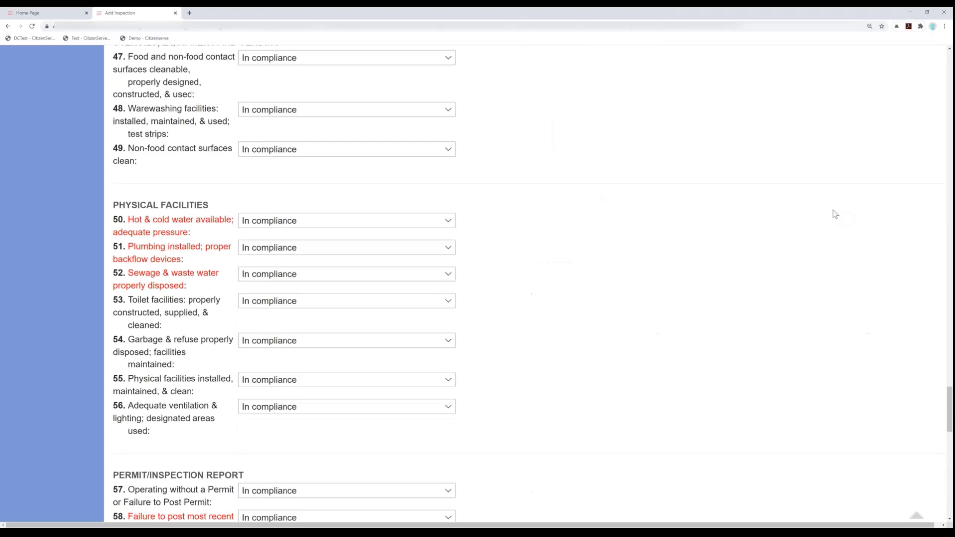
pyautogui.scroll(20, 840, 209)
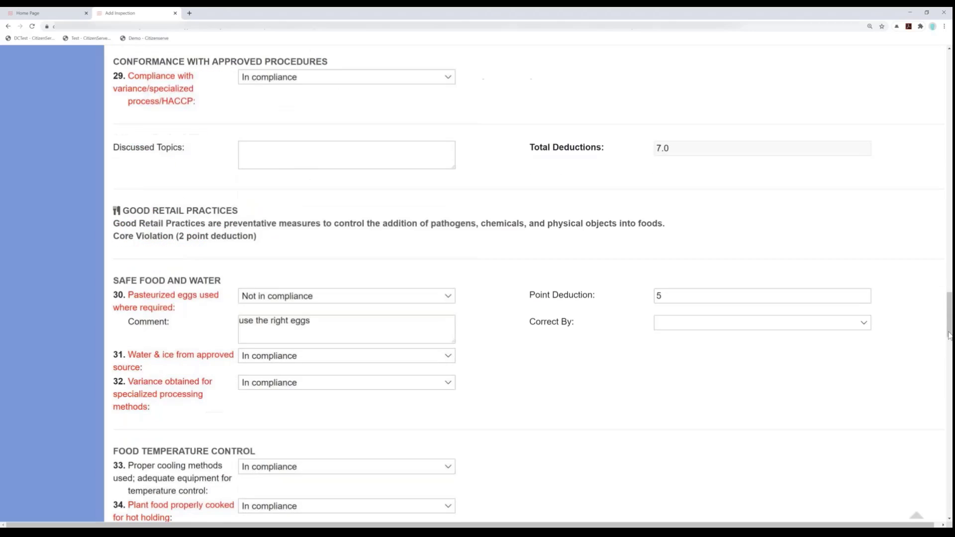
pyautogui.moveTo(949, 333); pyautogui.dragTo(945, 74)
pyautogui.click(903, 303)
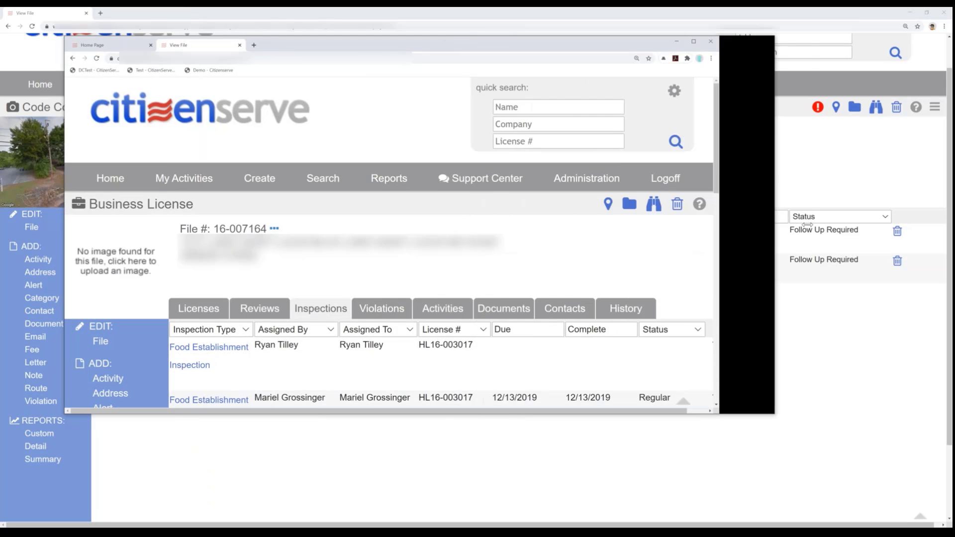
# - Widen the front browser window and show the licenses of the business license file
pyautogui.moveTo(807, 224); pyautogui.dragTo(807, 225)
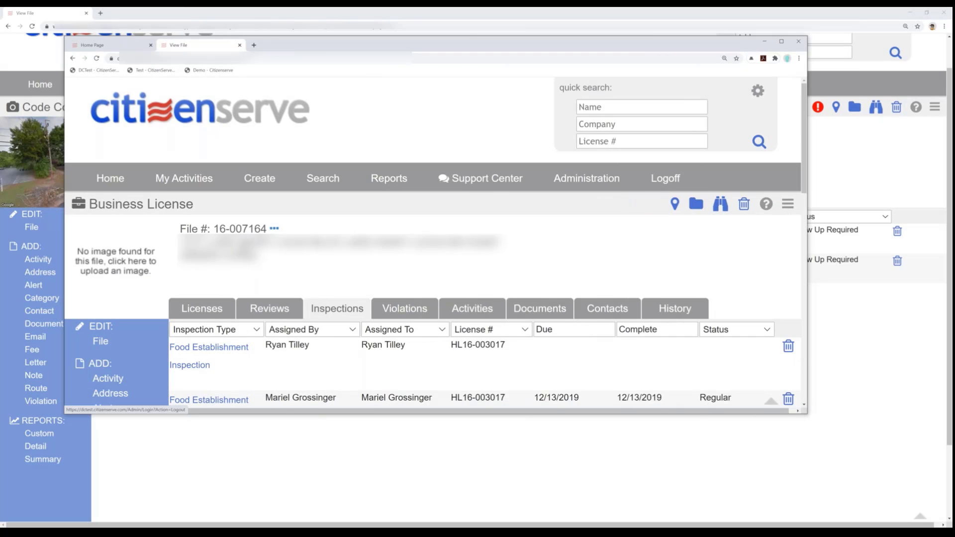
pyautogui.click(212, 306)
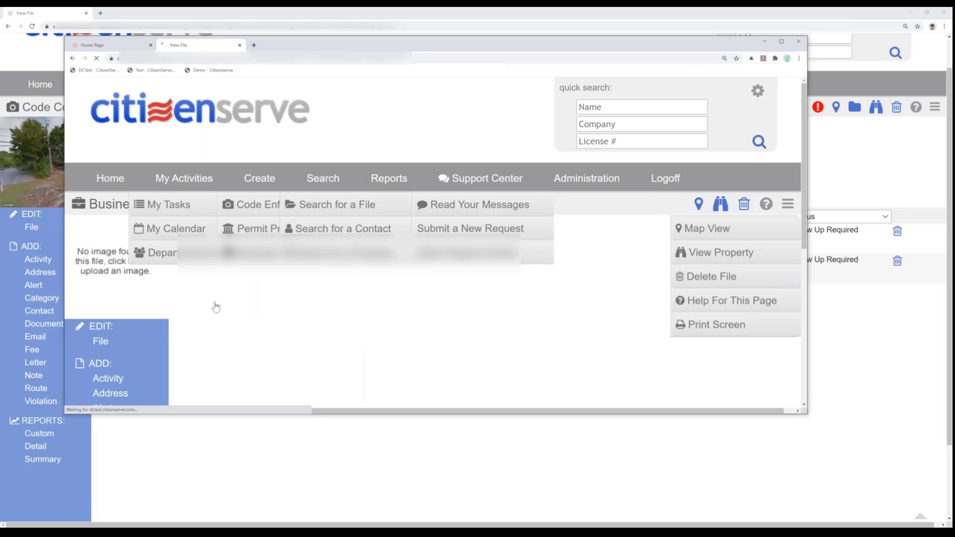
pyautogui.scroll(-1, 219, 361)
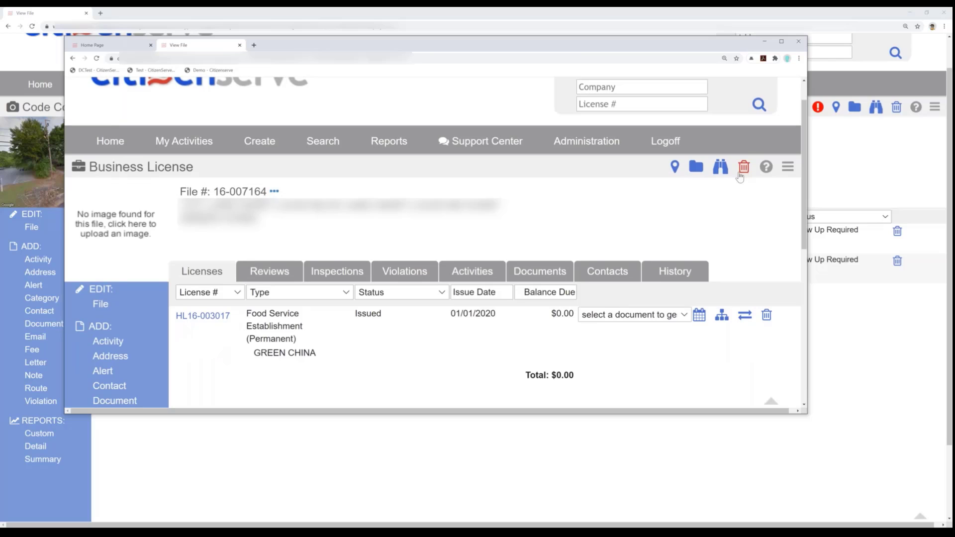
# - Log off from the business license session, move the login window aside and minimize it
pyautogui.scroll(1, 721, 180)
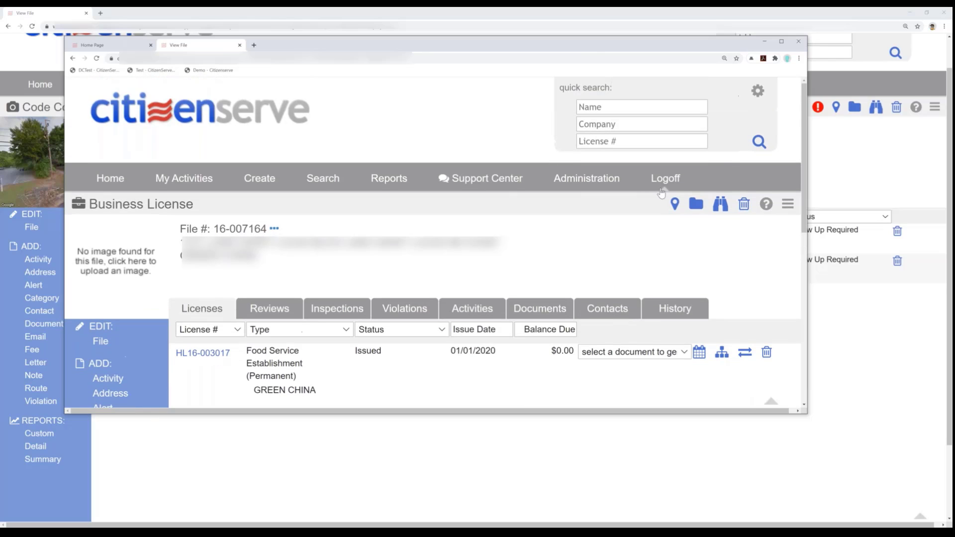
pyautogui.click(671, 184)
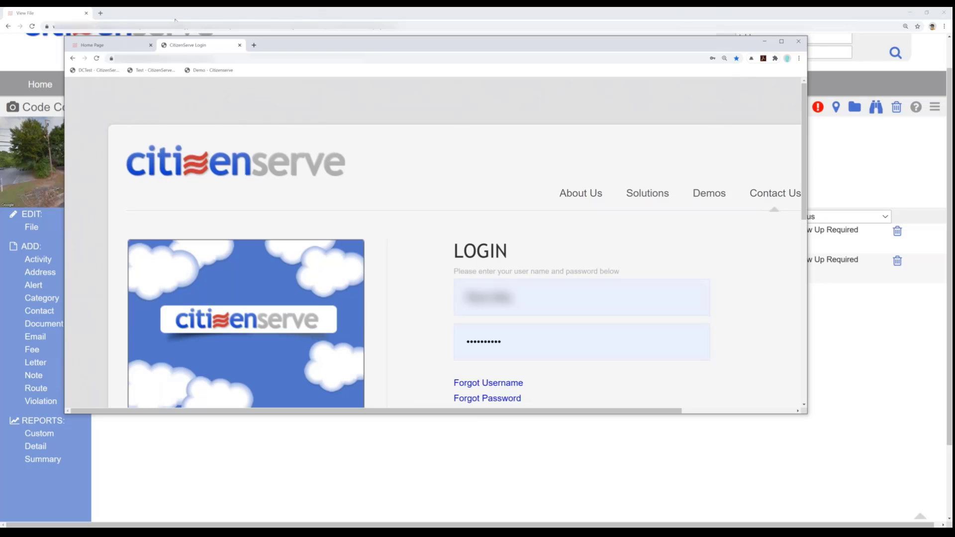
pyautogui.click(530, 297)
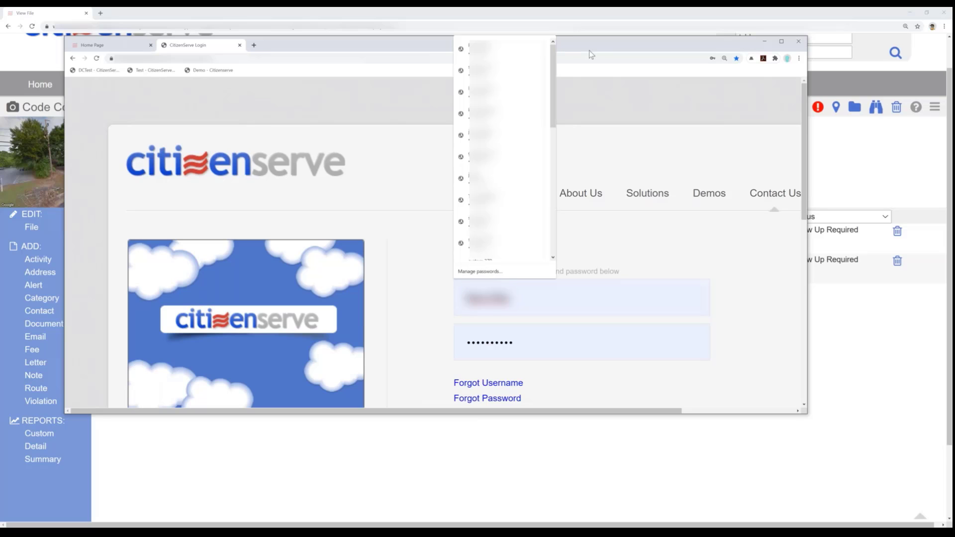
pyautogui.moveTo(589, 50); pyautogui.dragTo(712, 277)
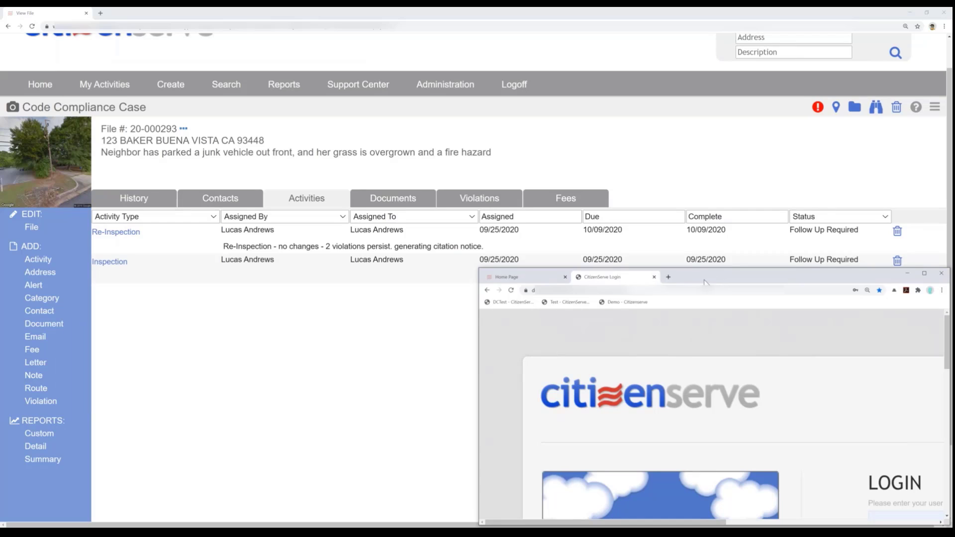
pyautogui.press('super+Down')
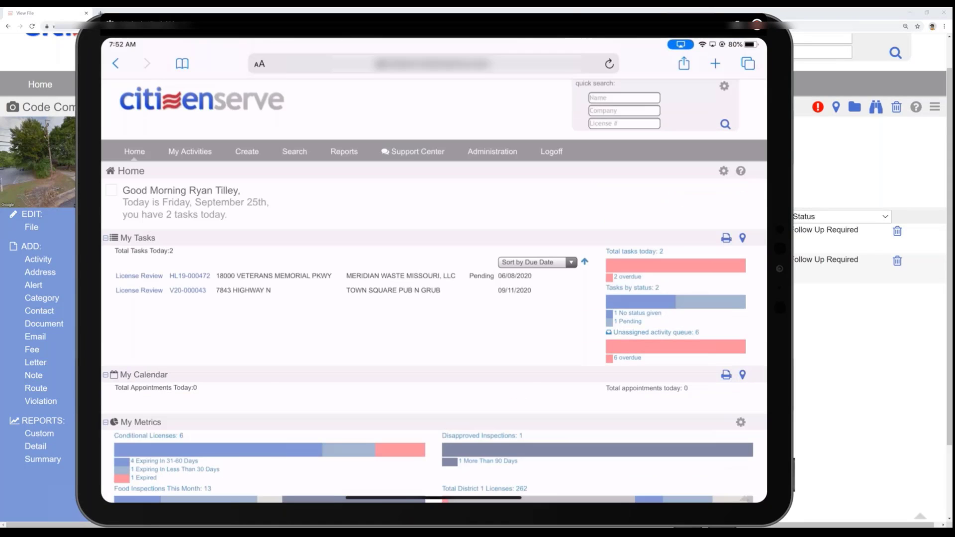
# - Switch to the tablet browser and quick-search for license number 3017
pyautogui.click(624, 124)
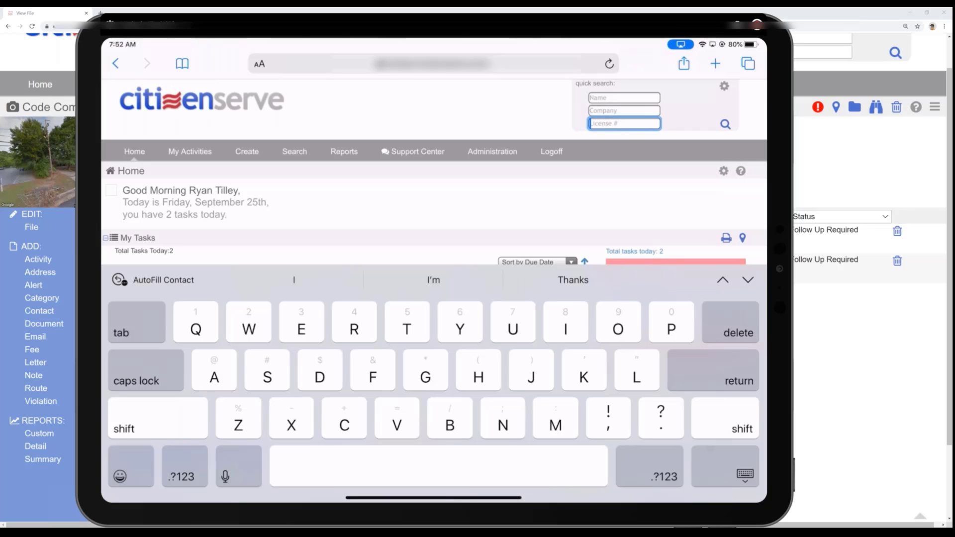
pyautogui.write('Ppe')
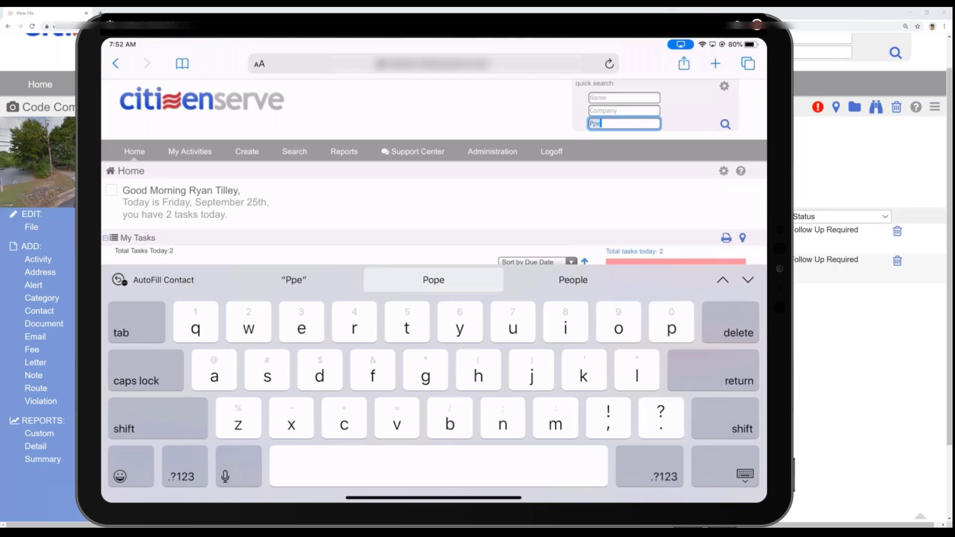
pyautogui.write('p17')
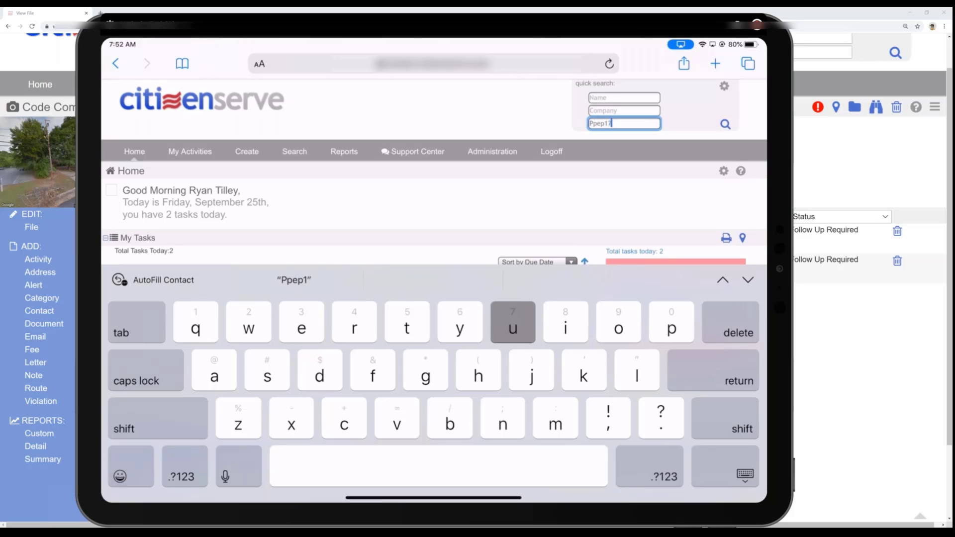
pyautogui.press('BackSpace')
pyautogui.press('BackSpace')
pyautogui.press('BackSpace')
pyautogui.press('BackSpace')
pyautogui.press('BackSpace')
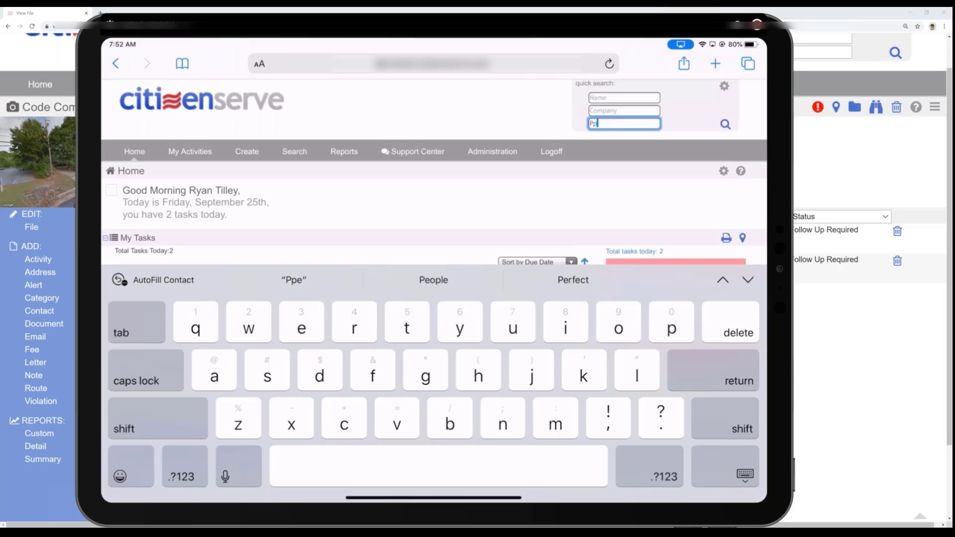
pyautogui.press('BackSpace')
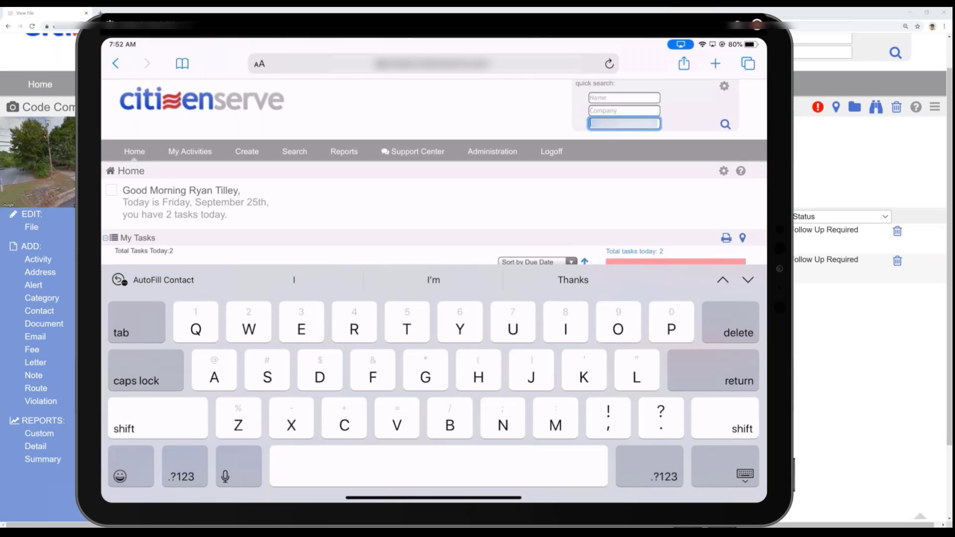
pyautogui.write('30')
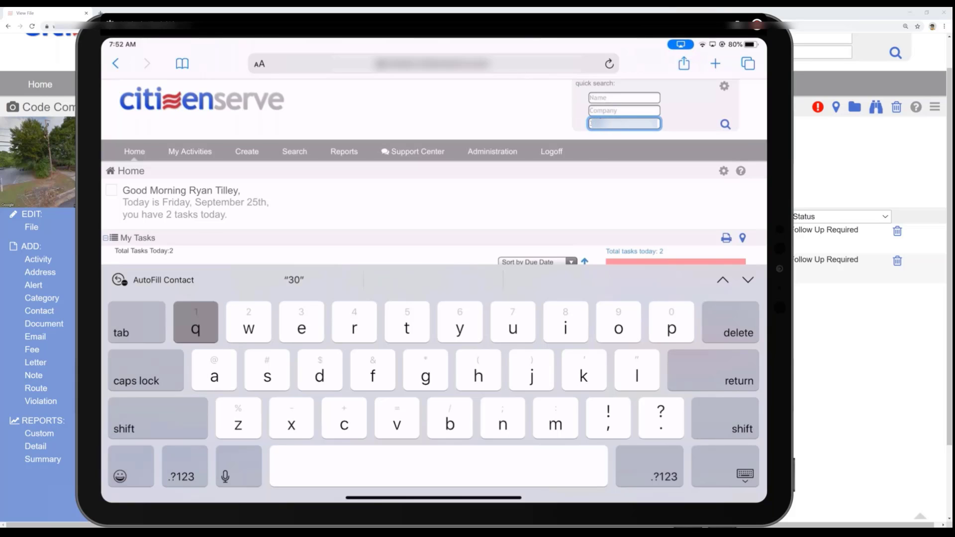
pyautogui.write('17')
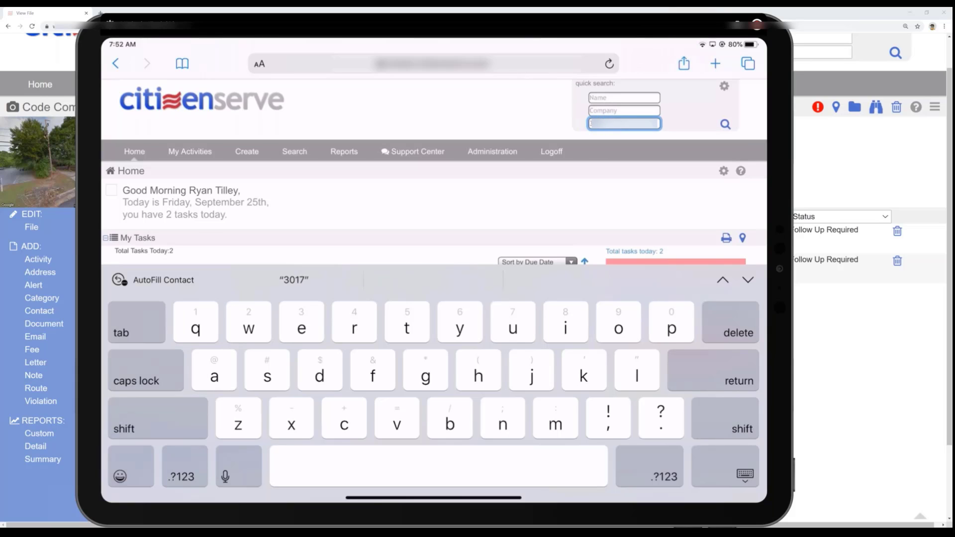
pyautogui.press('Return')
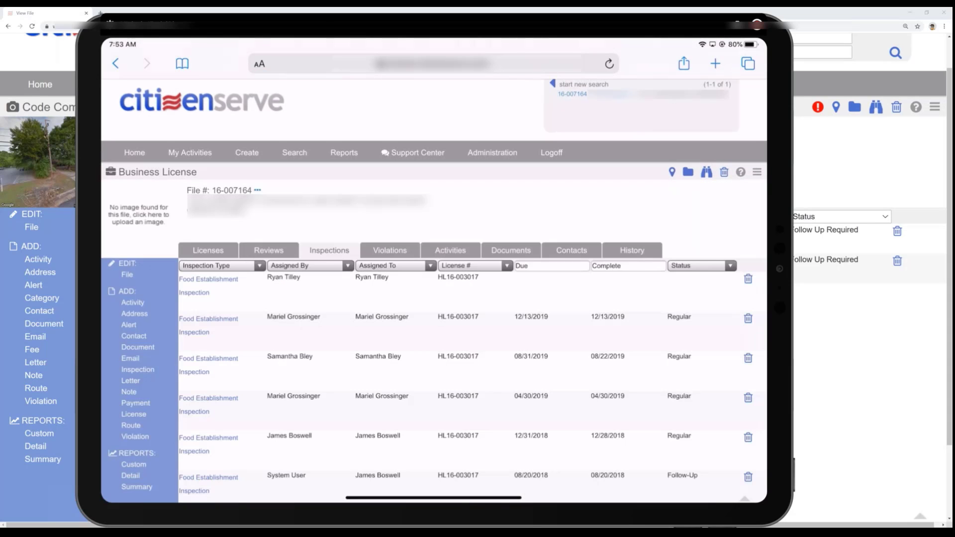
# - Look through the business license file's inspections and open the newest Food Establishment Inspection, the one without a due date, for editing
pyautogui.scroll(-2, 433, 298)
pyautogui.scroll(-3, 433, 299)
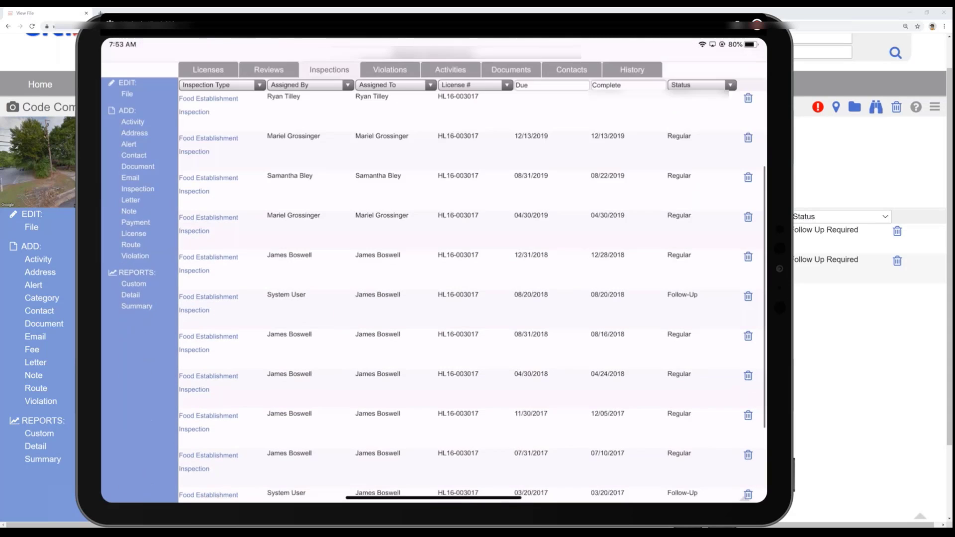
pyautogui.scroll(-1, 433, 299)
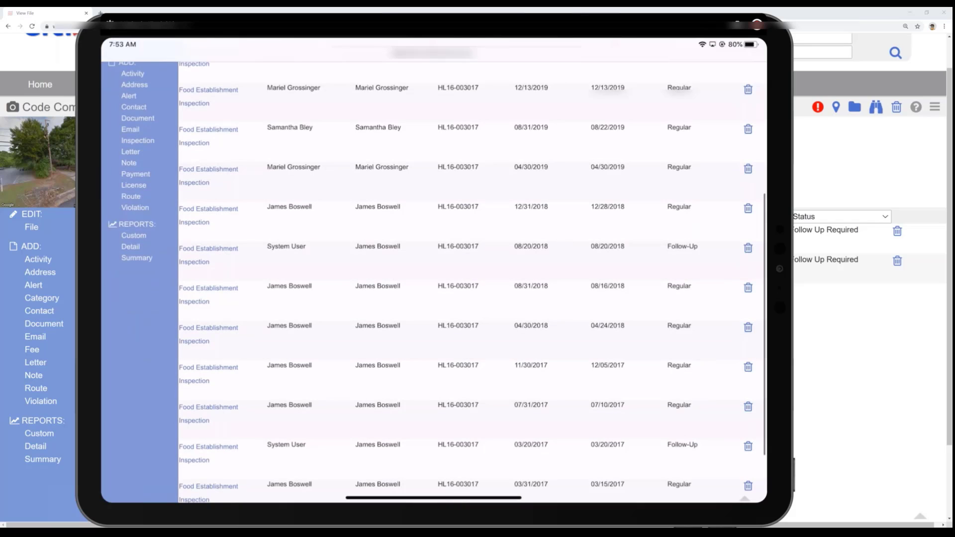
pyautogui.scroll(4, 432, 298)
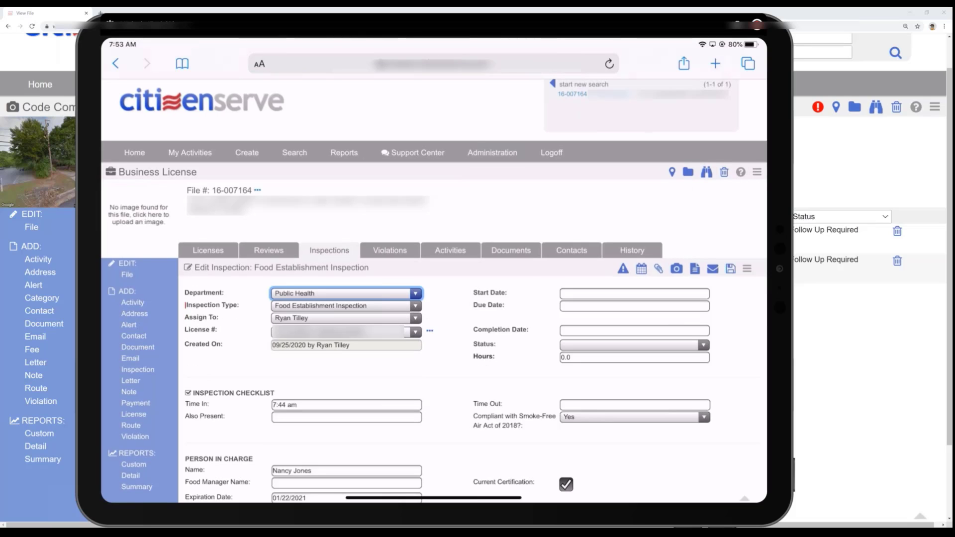
# - Examine the saved inspection checklist from the person in charge details to the Good Retail Practices items, including answers, comments and point deductions
pyautogui.scroll(-1, 433, 299)
pyautogui.scroll(-2, 433, 299)
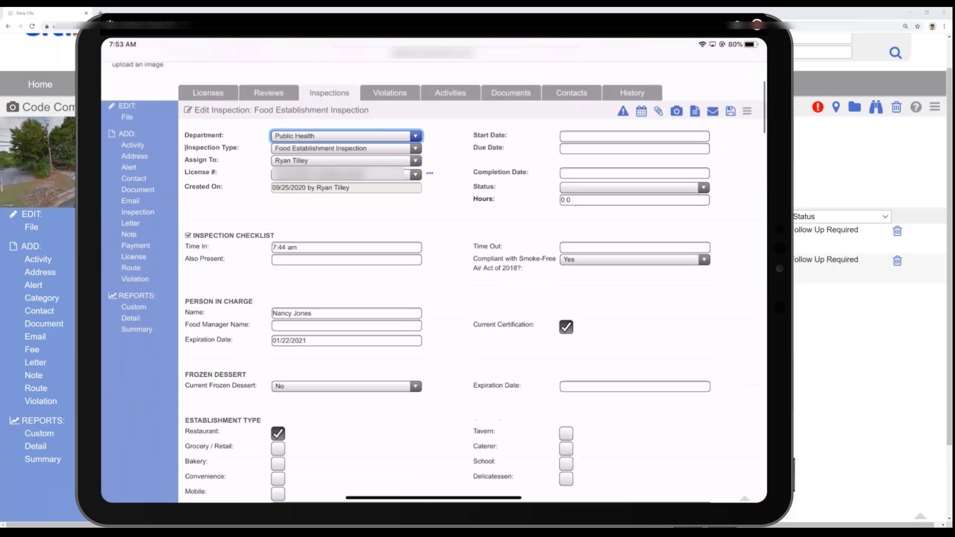
pyautogui.scroll(-1, 432, 299)
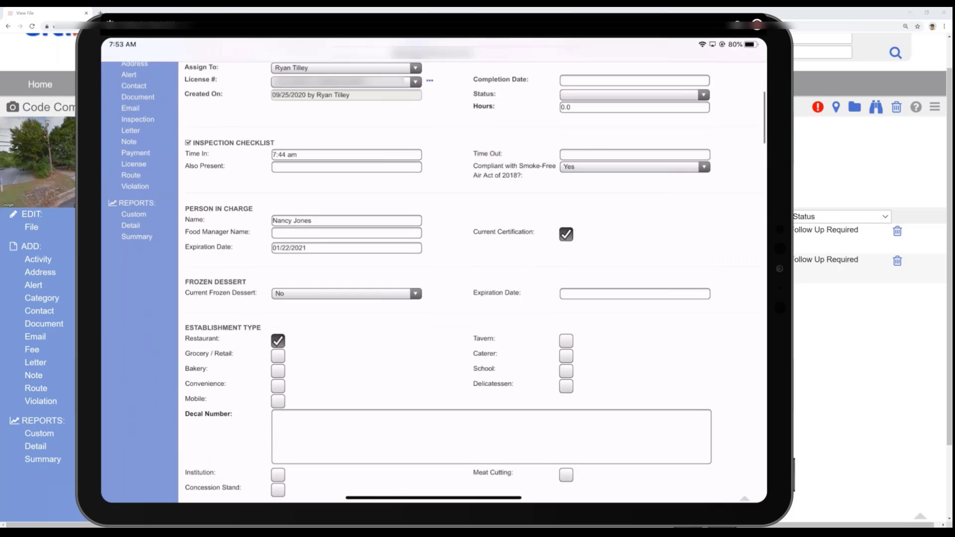
pyautogui.scroll(-4, 433, 299)
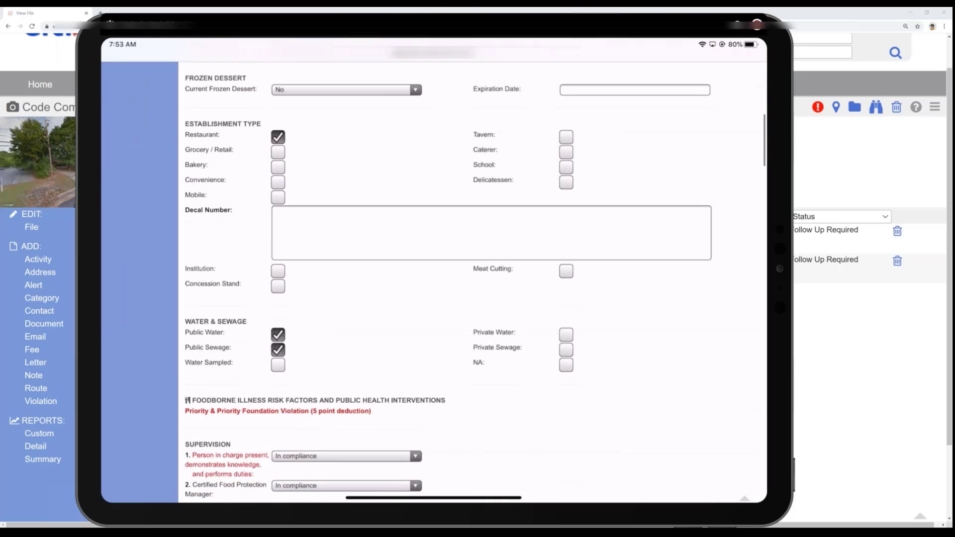
pyautogui.scroll(-5, 433, 299)
pyautogui.scroll(-1, 432, 299)
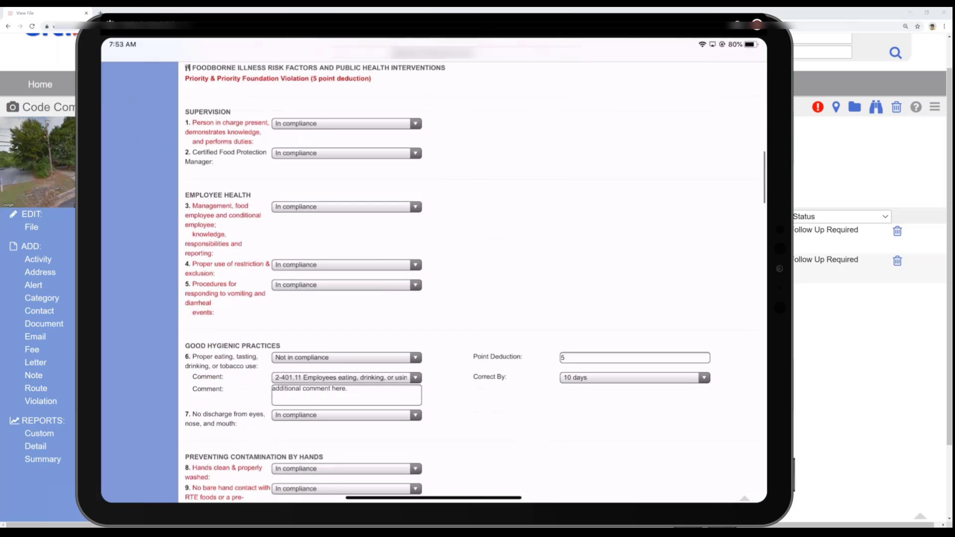
pyautogui.scroll(-2, 433, 299)
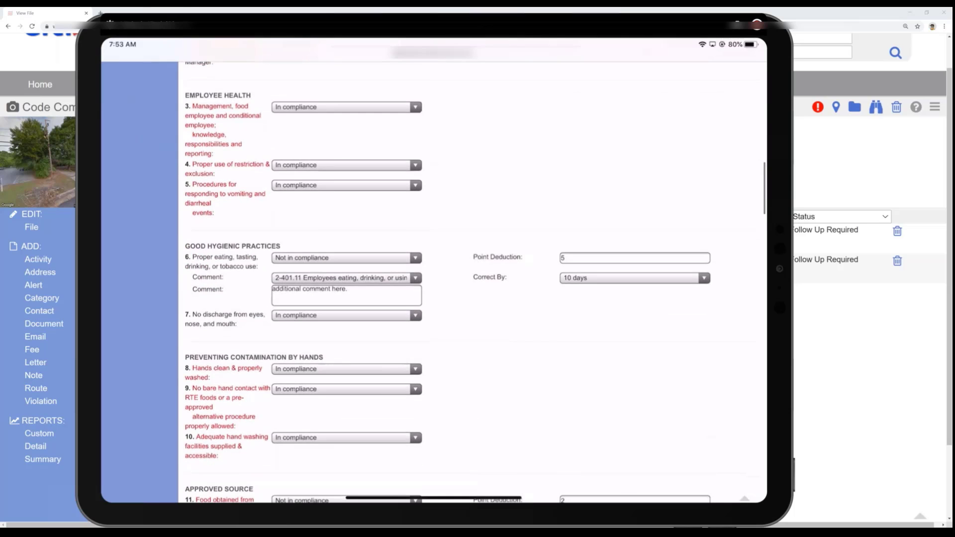
pyautogui.scroll(-4, 432, 299)
pyautogui.scroll(-10, 432, 299)
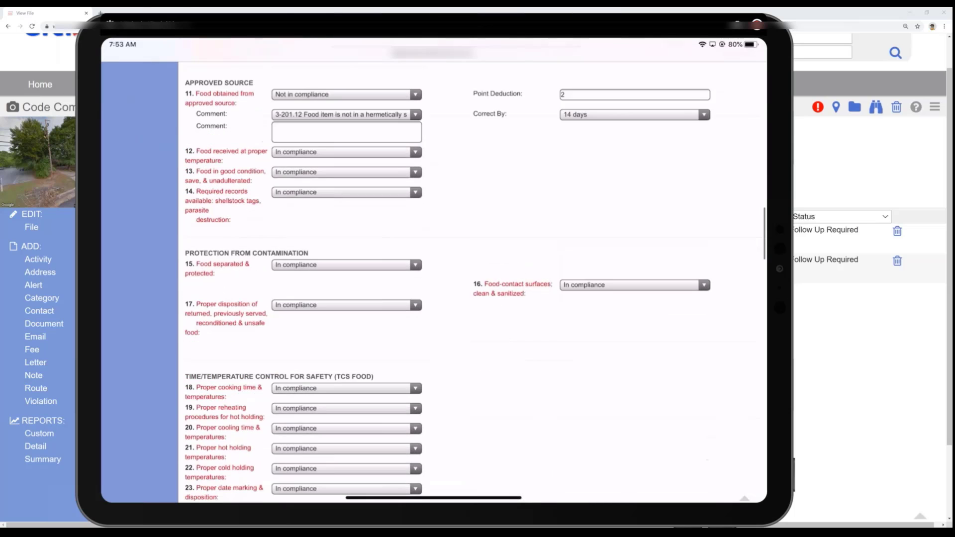
pyautogui.scroll(-5, 433, 299)
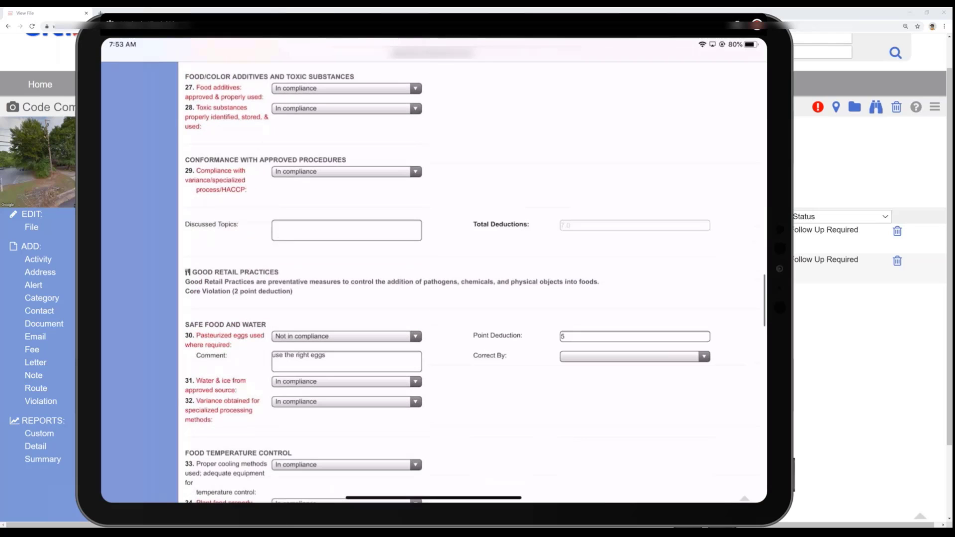
pyautogui.scroll(-4, 432, 298)
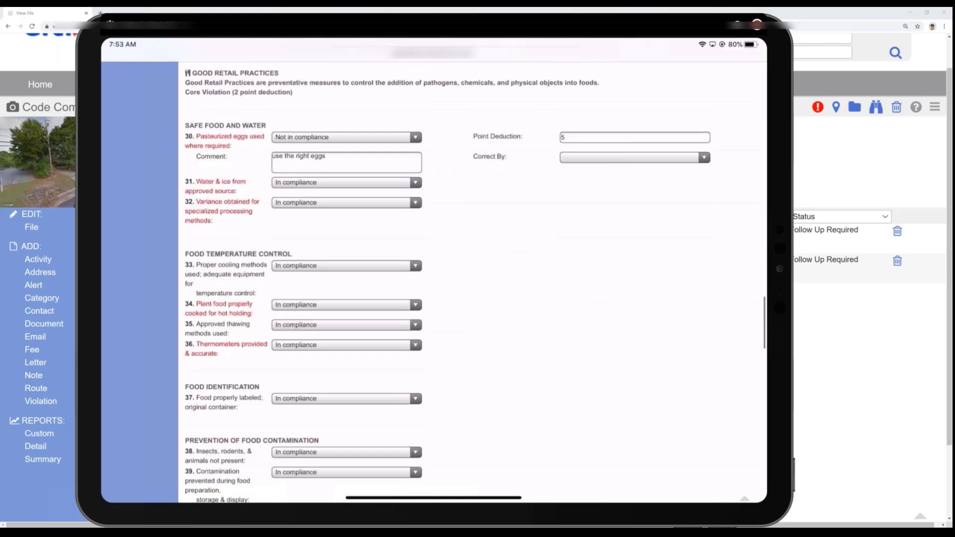
pyautogui.scroll(-4, 433, 278)
pyautogui.scroll(3, 433, 279)
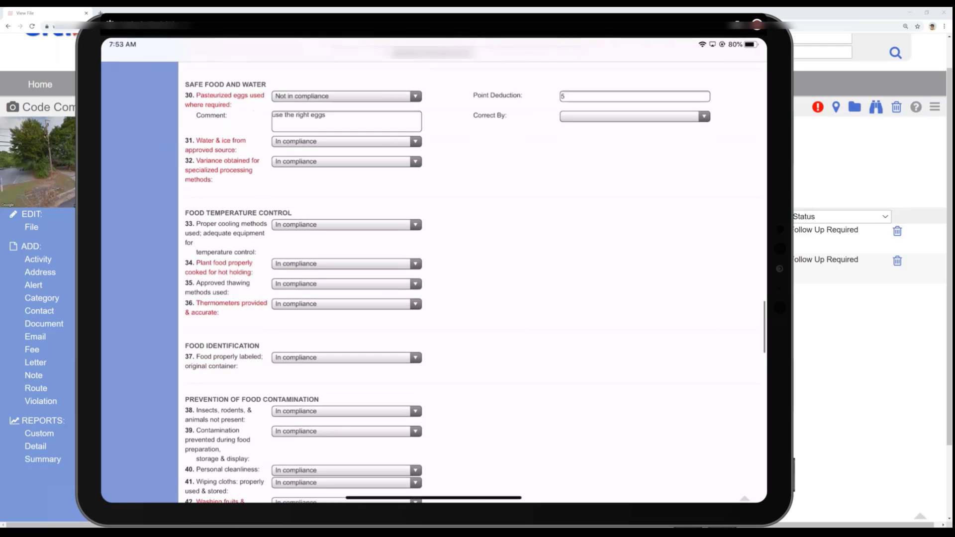
# - Mark item 33 on proper cooling methods as Not in compliance with the 4-301.11 refrigeration equipment comment
pyautogui.click(347, 226)
pyautogui.click(304, 324)
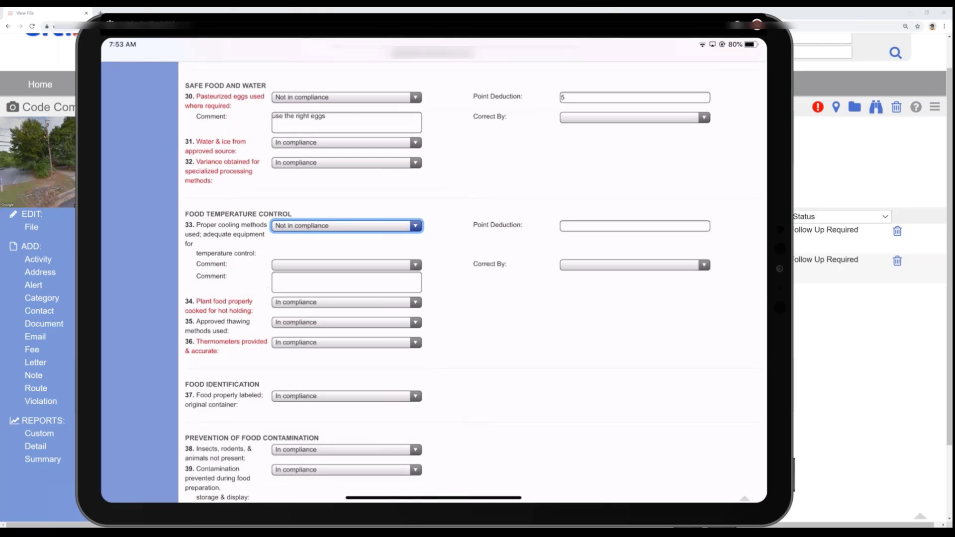
pyautogui.click(347, 265)
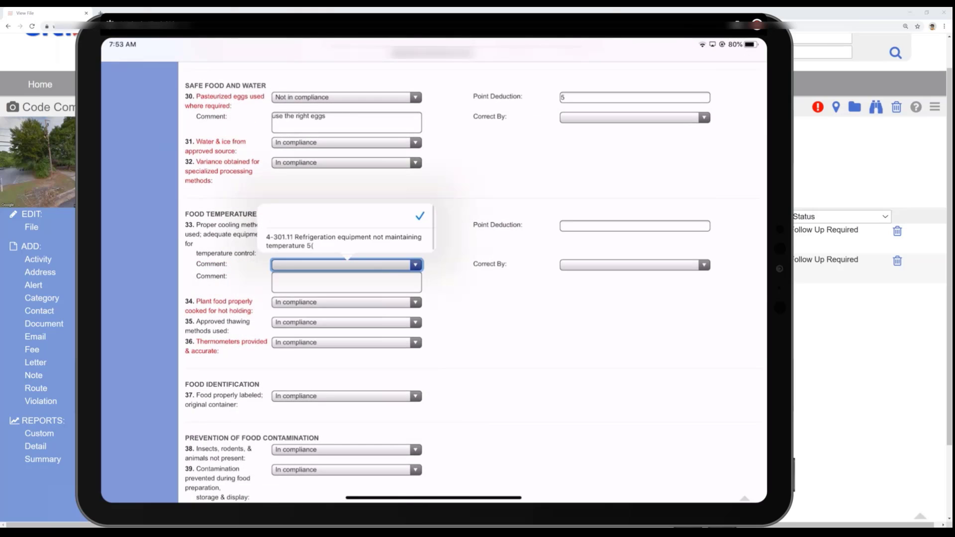
pyautogui.click(343, 240)
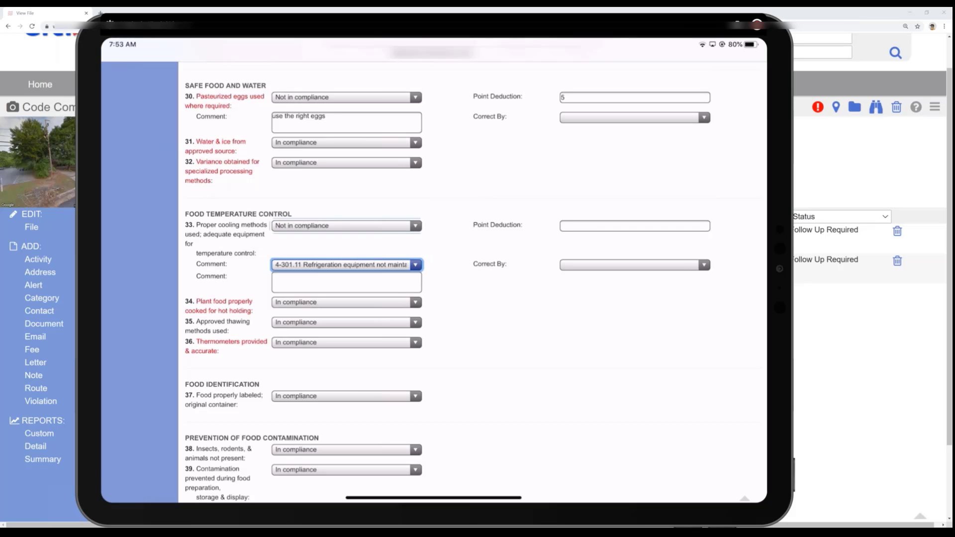
# - Give item 33 a point deduction of 5 and a correct-by period of 14 days
pyautogui.click(635, 226)
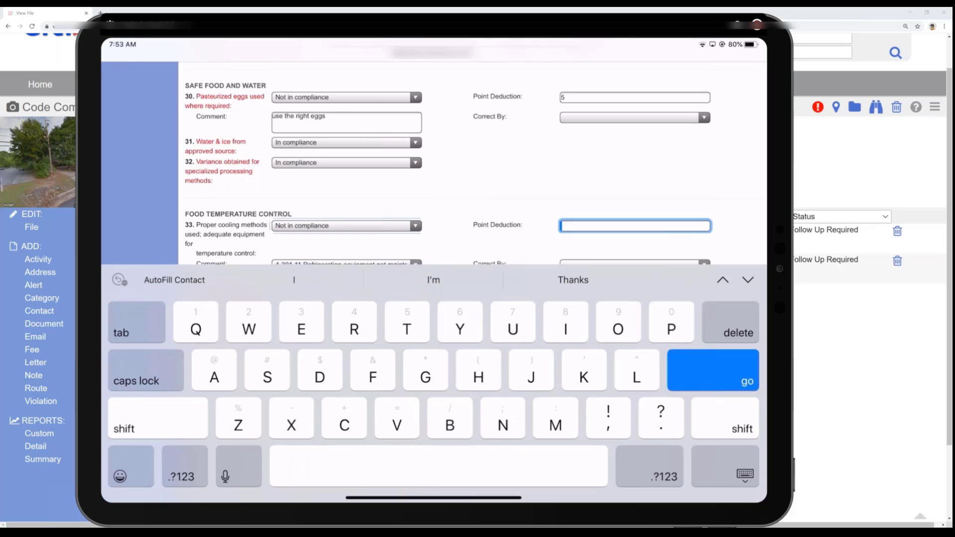
pyautogui.write('5')
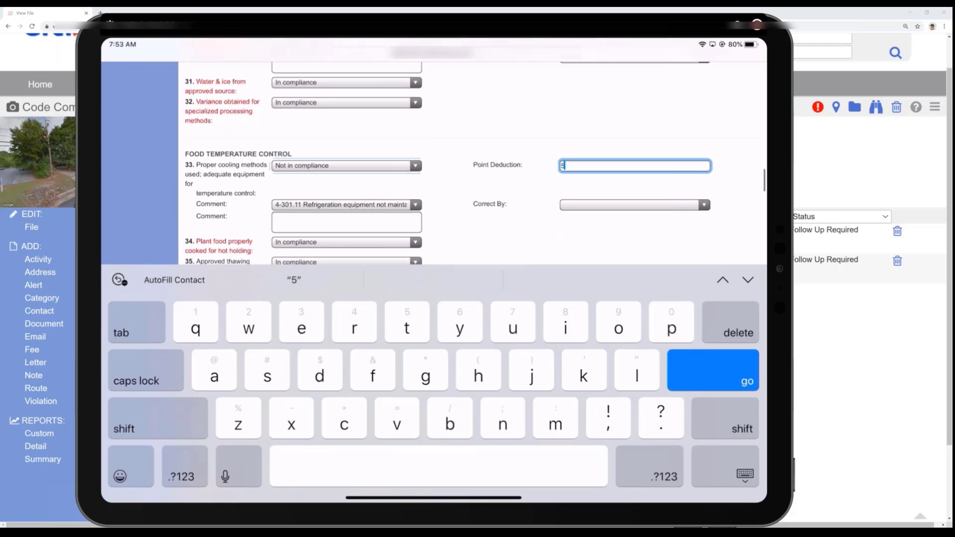
pyautogui.click(347, 205)
pyautogui.click(343, 180)
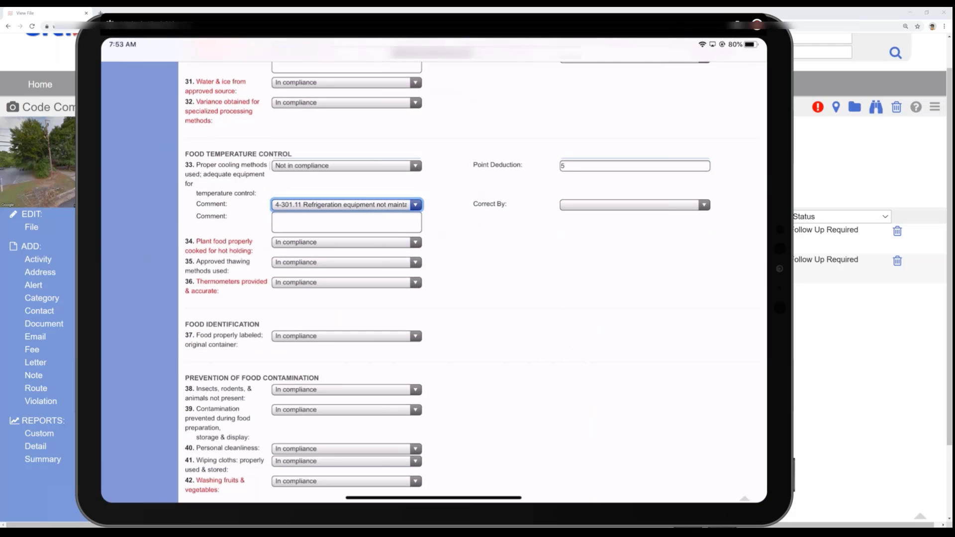
pyautogui.click(634, 205)
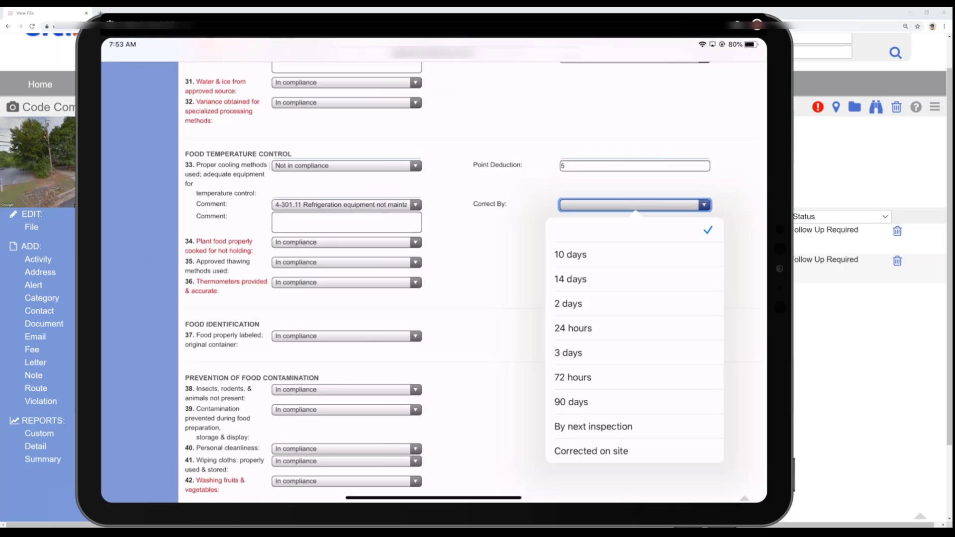
pyautogui.click(571, 279)
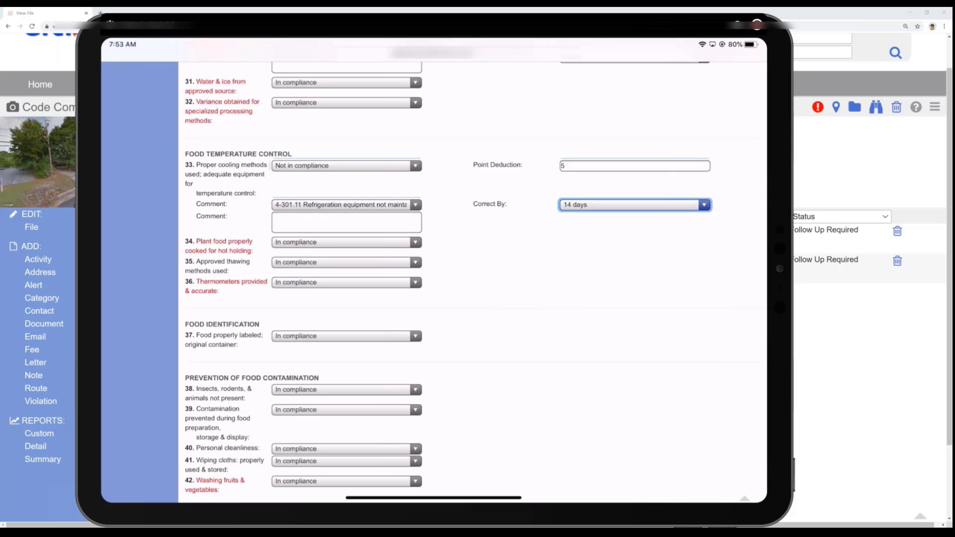
# - Sign the acknowledgement in the Person In Charge Signature box and save the signature
pyautogui.scroll(-10, 433, 279)
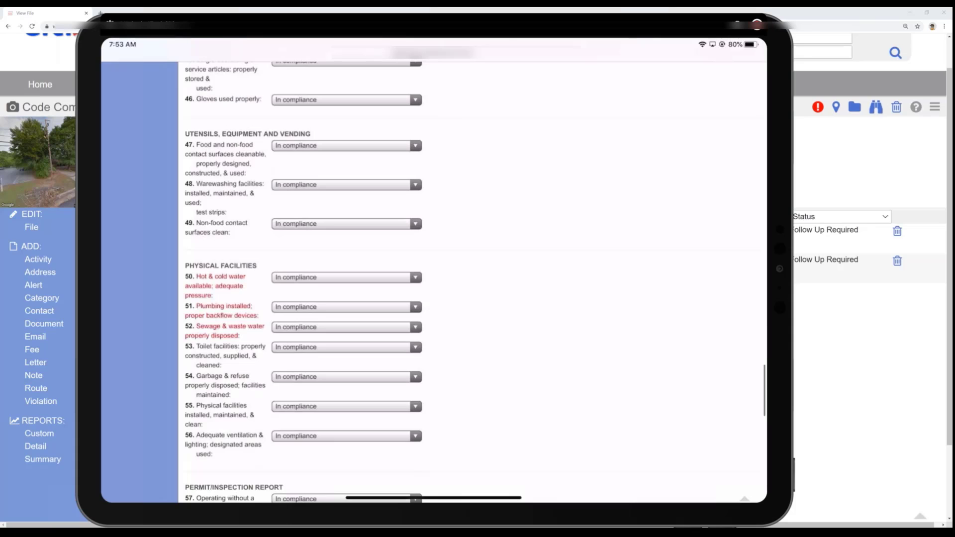
pyautogui.scroll(-3, 433, 279)
pyautogui.scroll(-3, 433, 278)
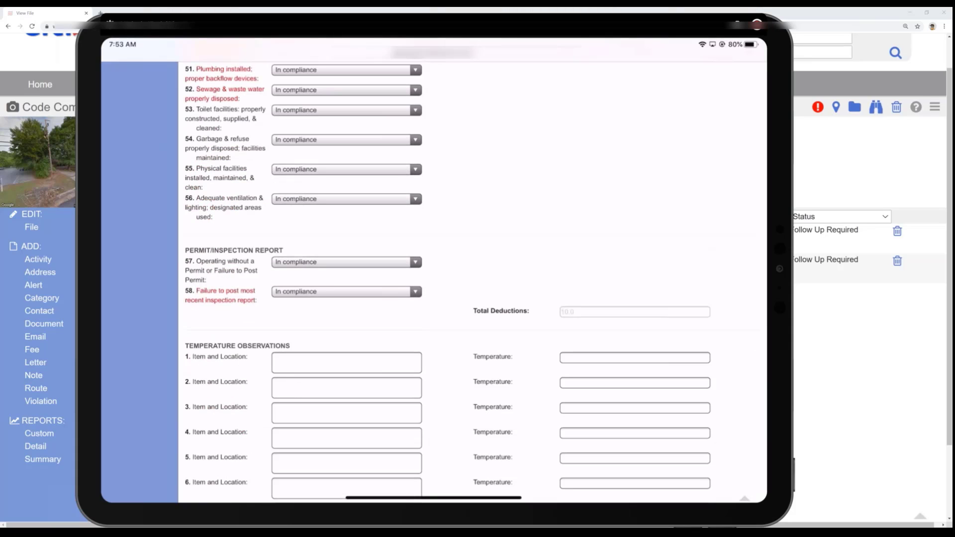
pyautogui.scroll(-3, 433, 278)
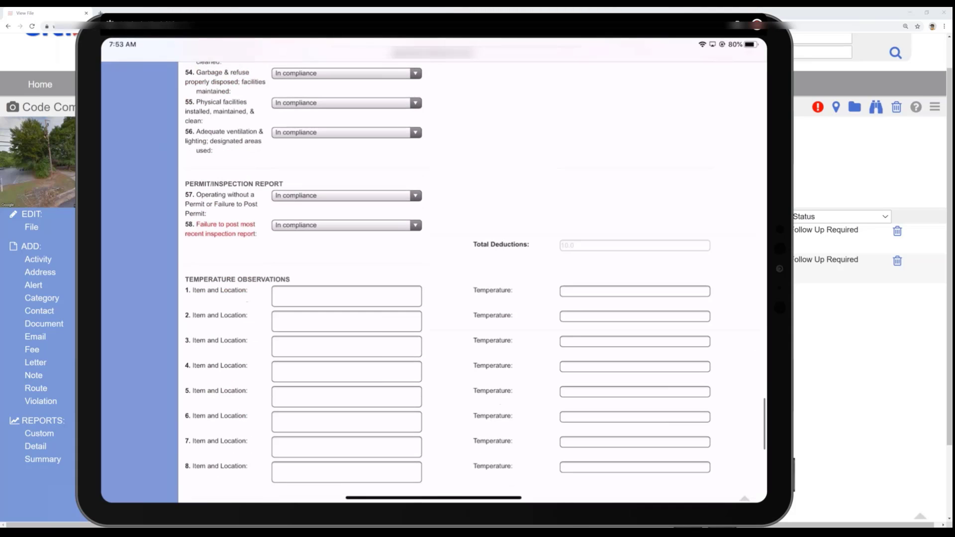
pyautogui.scroll(-4, 433, 278)
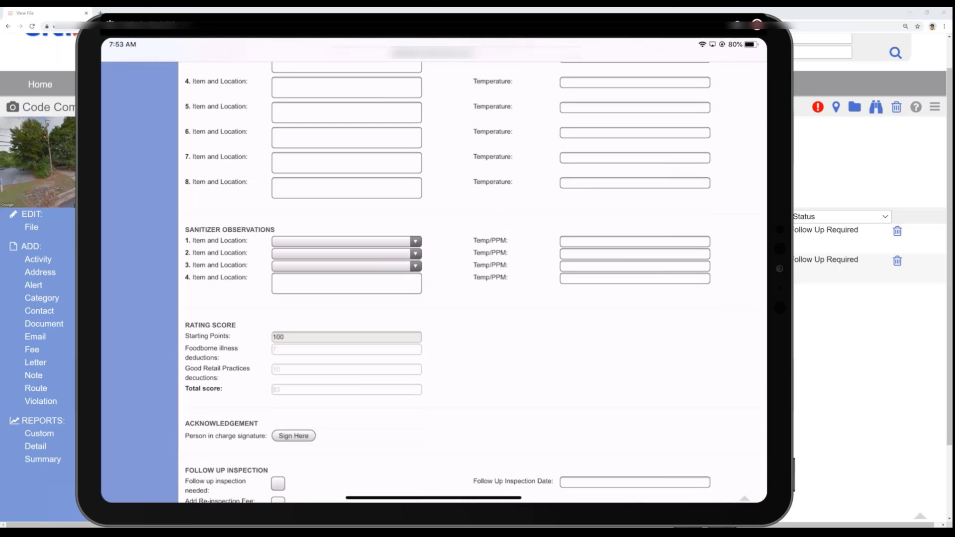
pyautogui.scroll(-3, 432, 278)
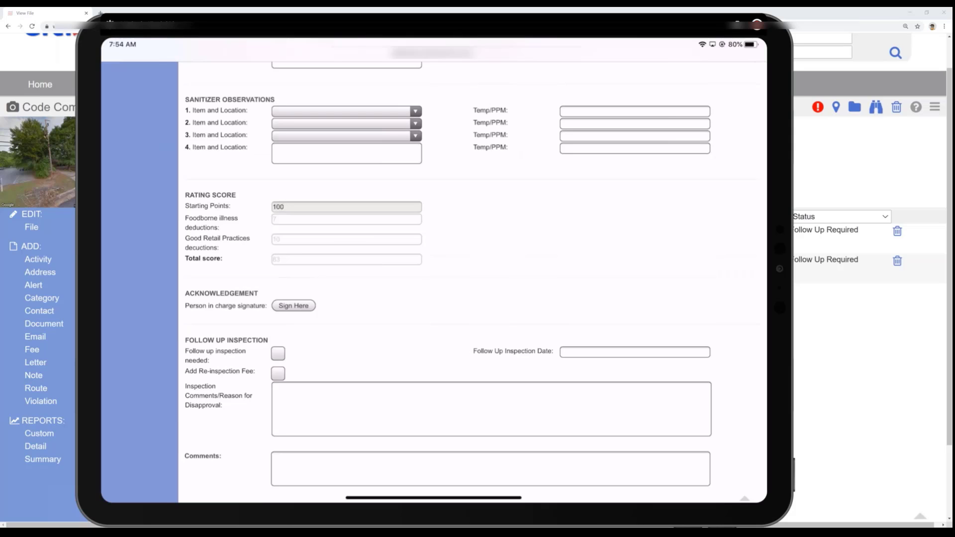
pyautogui.click(294, 305)
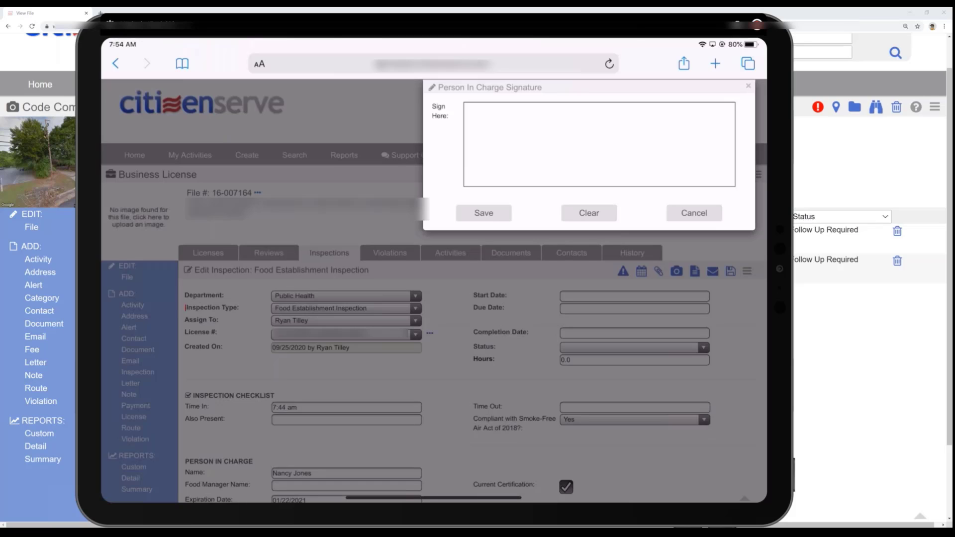
pyautogui.moveTo(486, 146)
pyautogui.mouseDown()
pyautogui.moveTo(567, 158)
pyautogui.moveTo(609, 125)
pyautogui.mouseUp()
pyautogui.moveTo(638, 145); pyautogui.dragTo(659, 132)
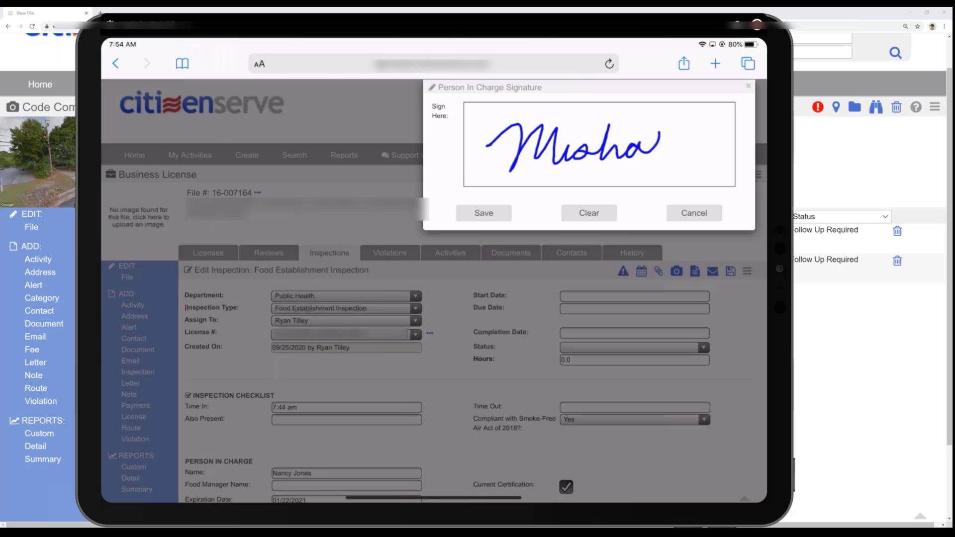
pyautogui.click(483, 213)
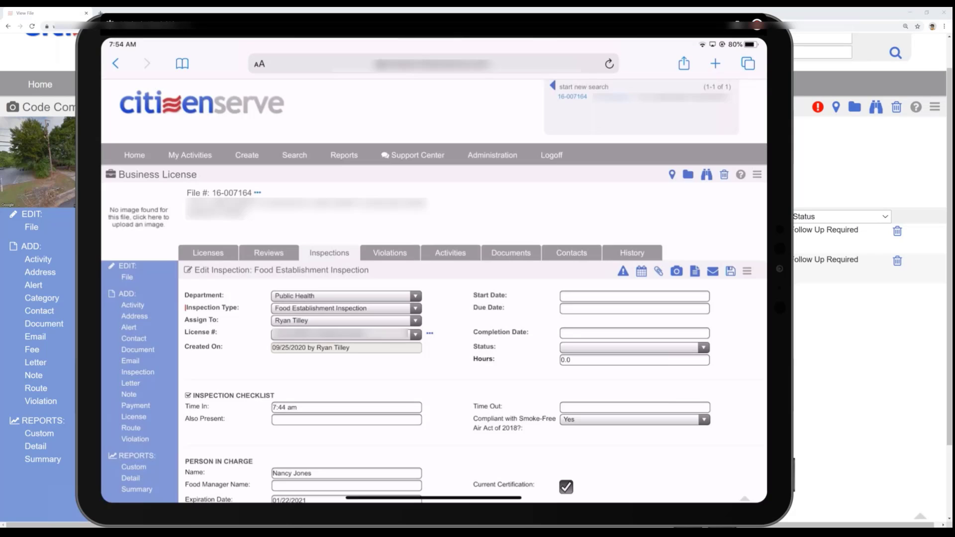
# - Delete the saved person in charge signature from the acknowledgement section
pyautogui.scroll(-10, 433, 278)
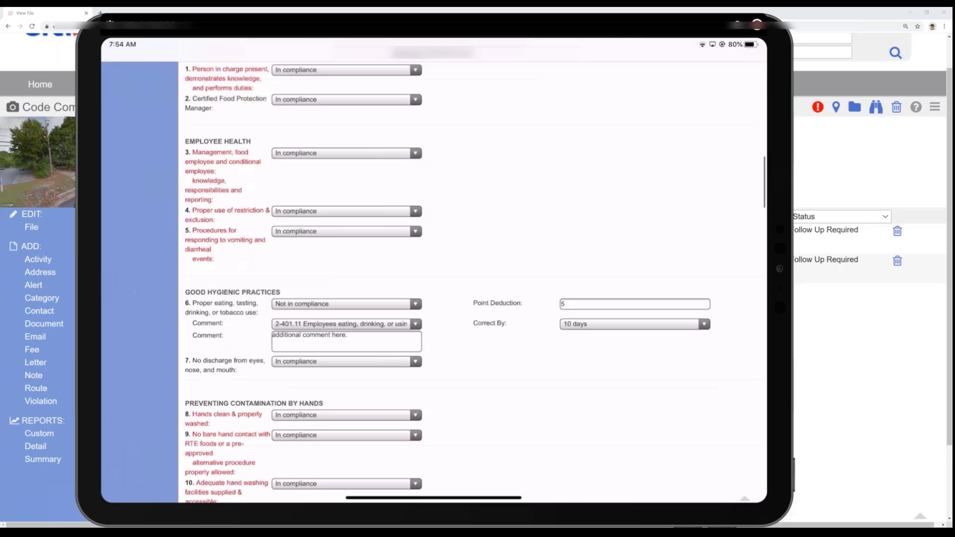
pyautogui.scroll(-6, 432, 279)
pyautogui.scroll(-12, 433, 278)
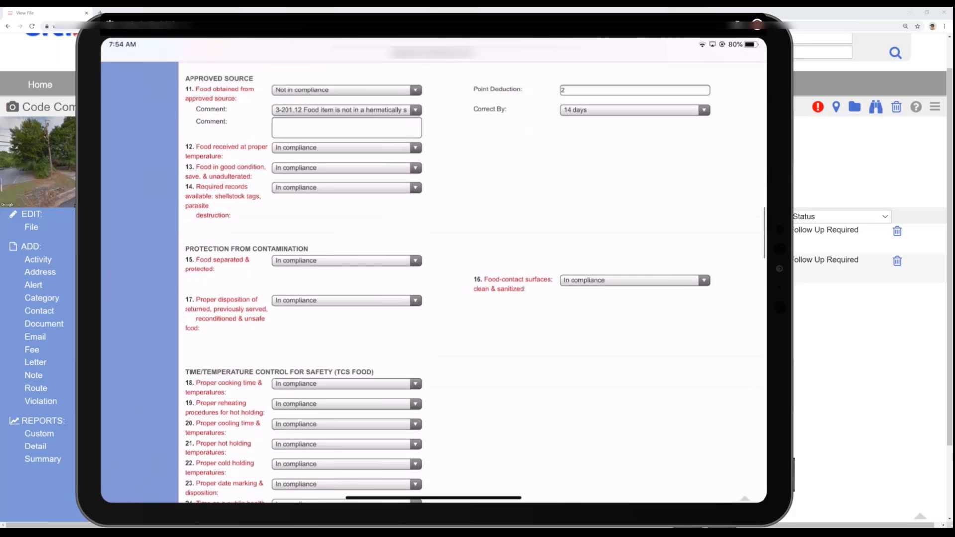
pyautogui.scroll(-15, 433, 279)
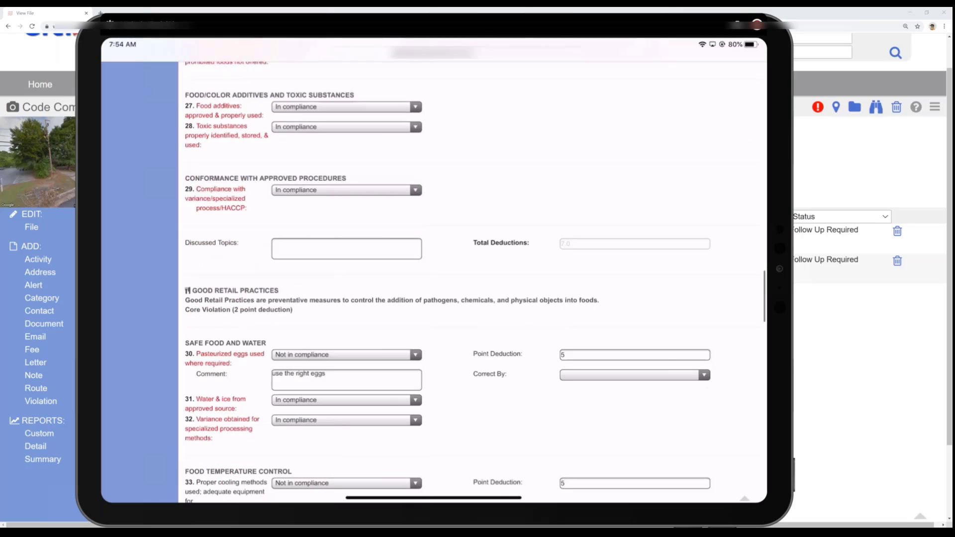
pyautogui.scroll(-2, 433, 279)
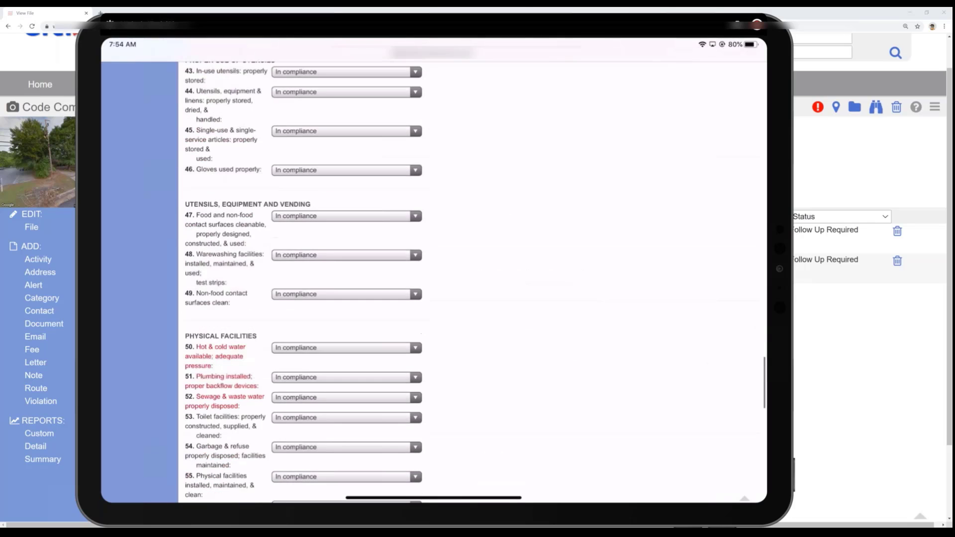
pyautogui.scroll(-15, 432, 279)
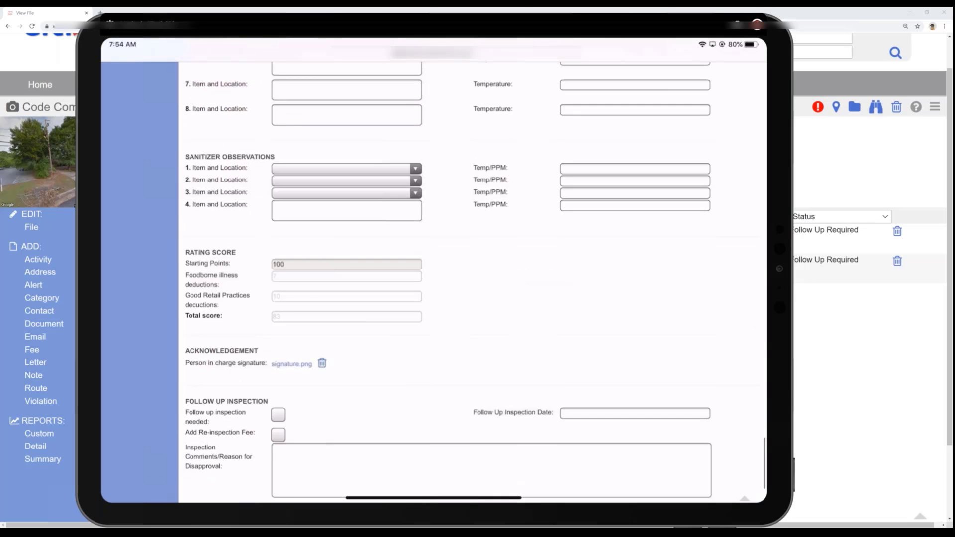
pyautogui.click(322, 304)
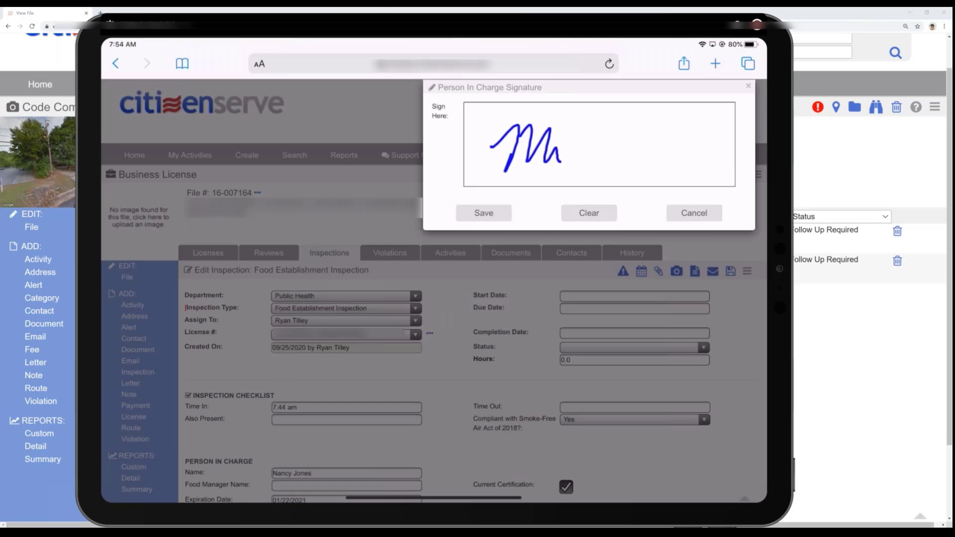
# - Sign the acknowledgement with the person in charge's first name and a smiley face, and save the signature
pyautogui.click(589, 213)
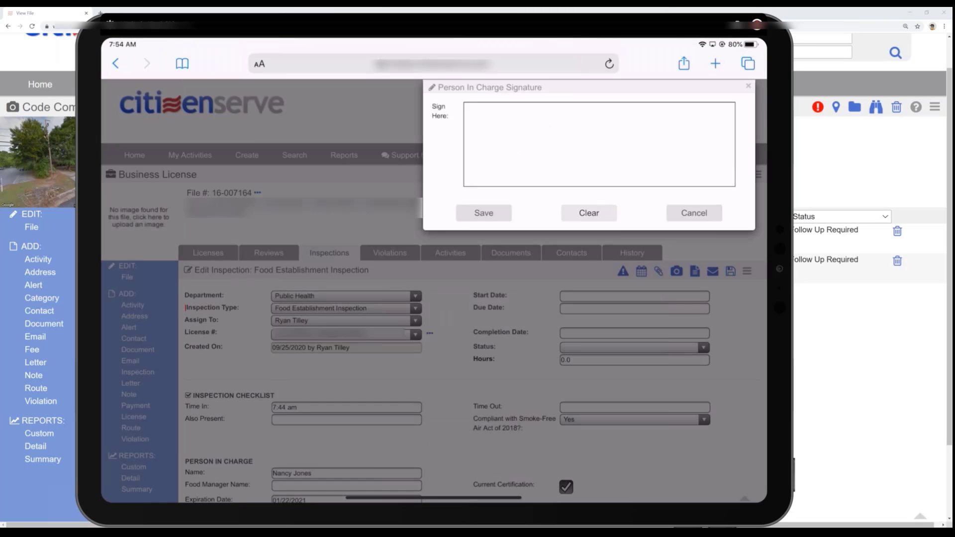
pyautogui.moveTo(511, 143)
pyautogui.mouseDown()
pyautogui.moveTo(542, 127)
pyautogui.moveTo(572, 162)
pyautogui.moveTo(604, 151)
pyautogui.moveTo(626, 179)
pyautogui.moveTo(685, 140)
pyautogui.moveTo(660, 142)
pyautogui.moveTo(672, 143)
pyautogui.mouseUp()
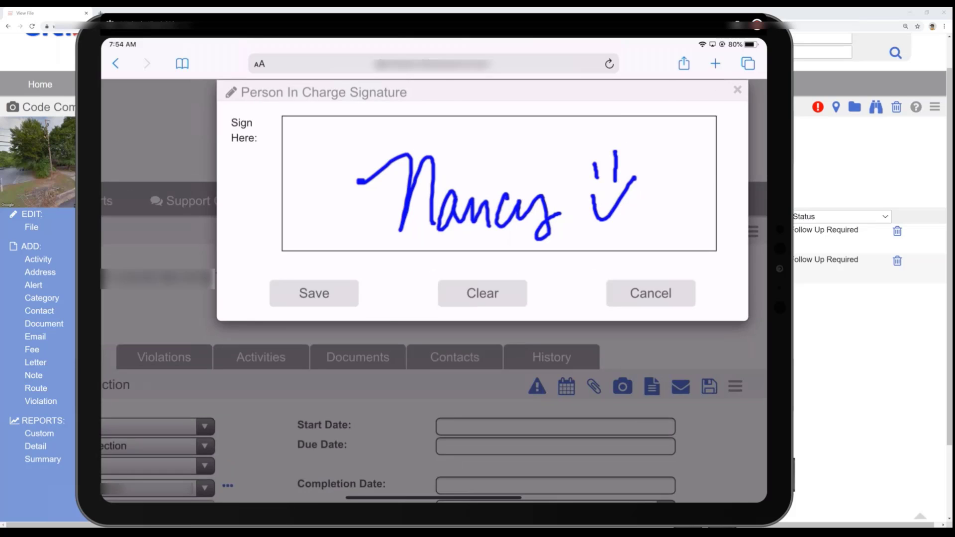
pyautogui.click(314, 293)
# - Flag the inspection as needing a follow-up on 10/09/2020 and add the re-inspection fee
pyautogui.scroll(-4, 433, 298)
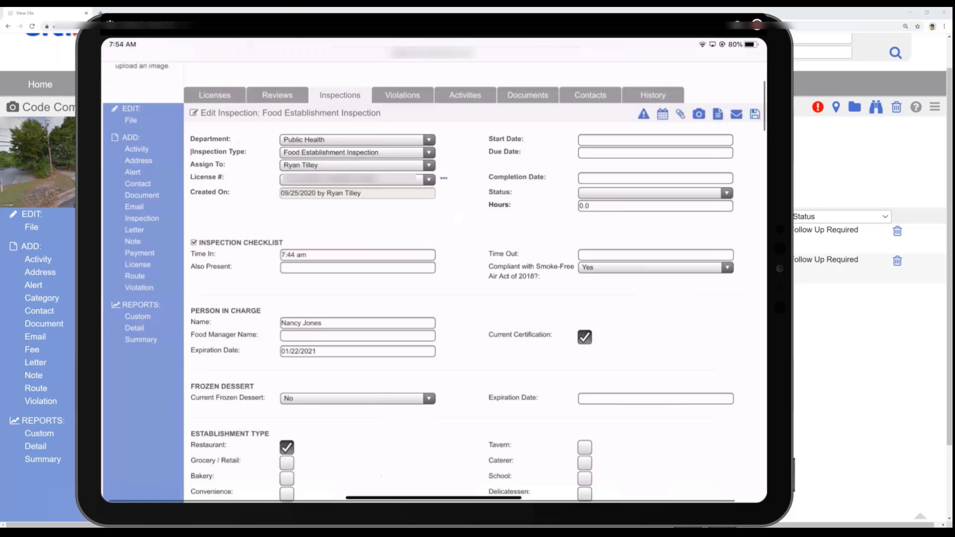
pyautogui.scroll(2, 434, 298)
pyautogui.scroll(-7, 433, 298)
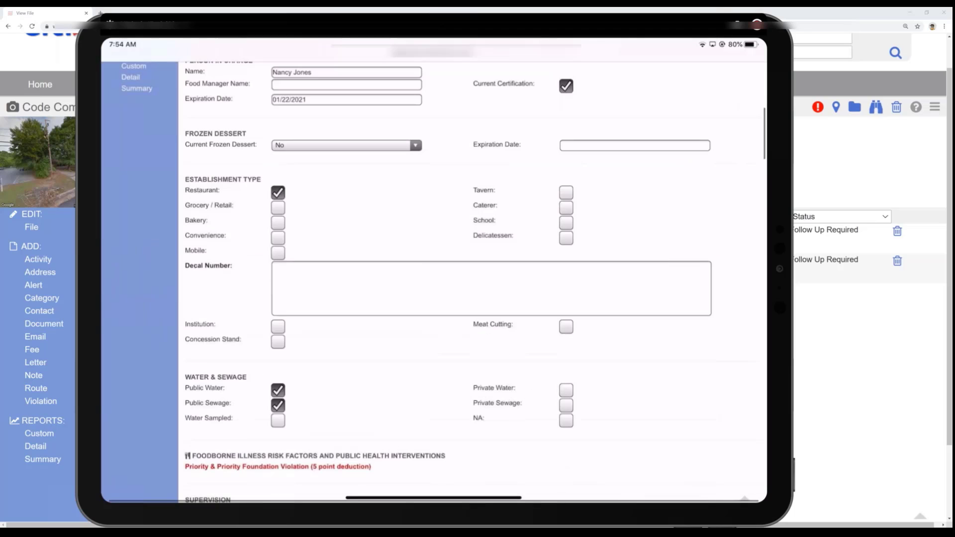
pyautogui.scroll(-8, 434, 299)
pyautogui.scroll(-15, 434, 298)
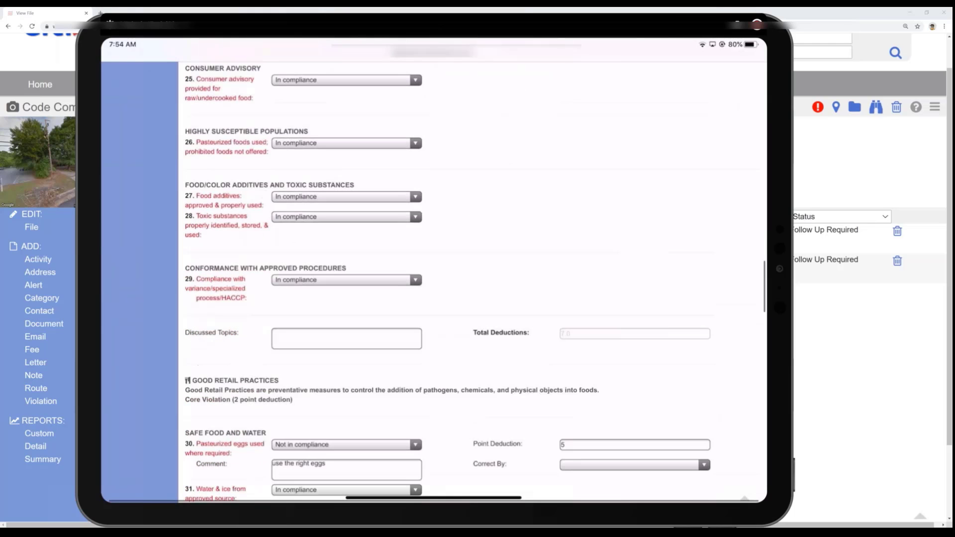
pyautogui.scroll(-11, 434, 298)
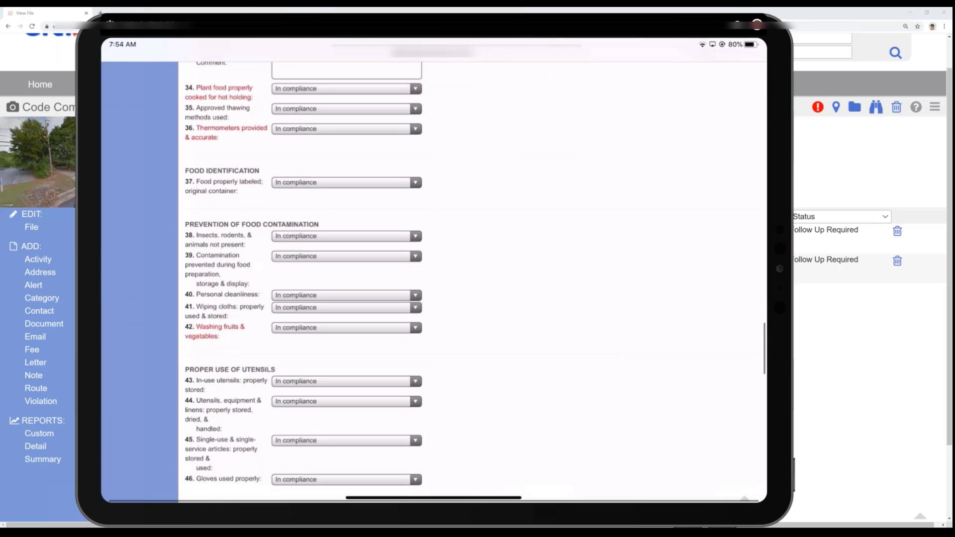
pyautogui.scroll(-12, 434, 298)
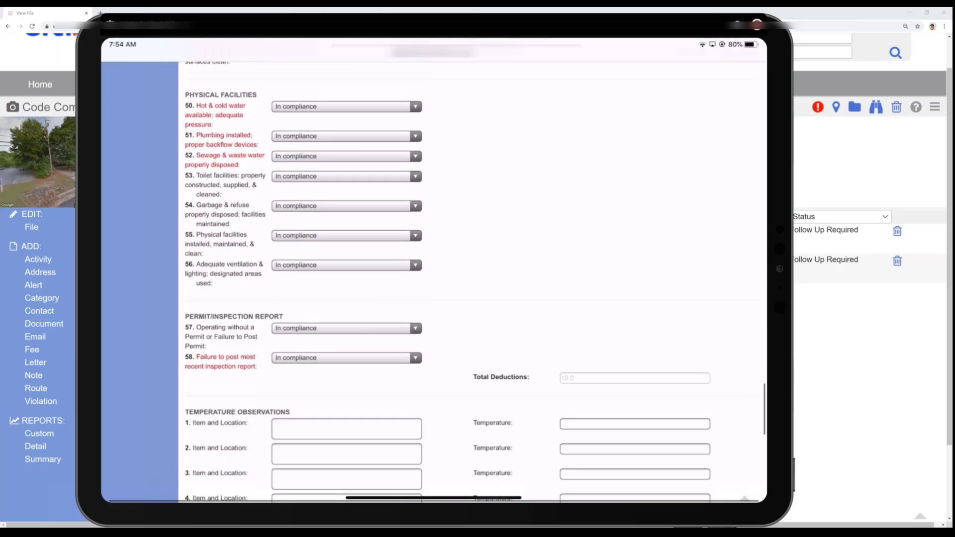
pyautogui.scroll(-12, 434, 298)
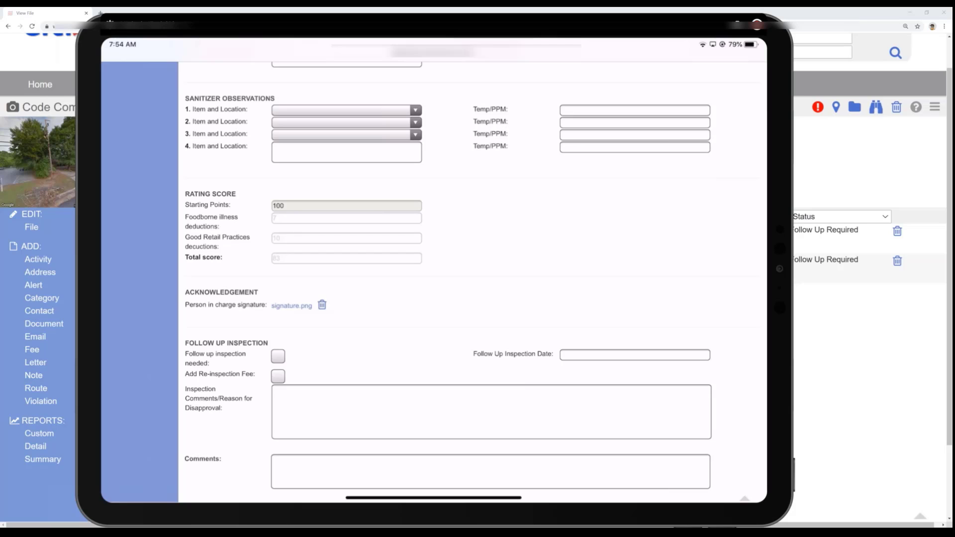
pyautogui.click(277, 356)
pyautogui.click(634, 356)
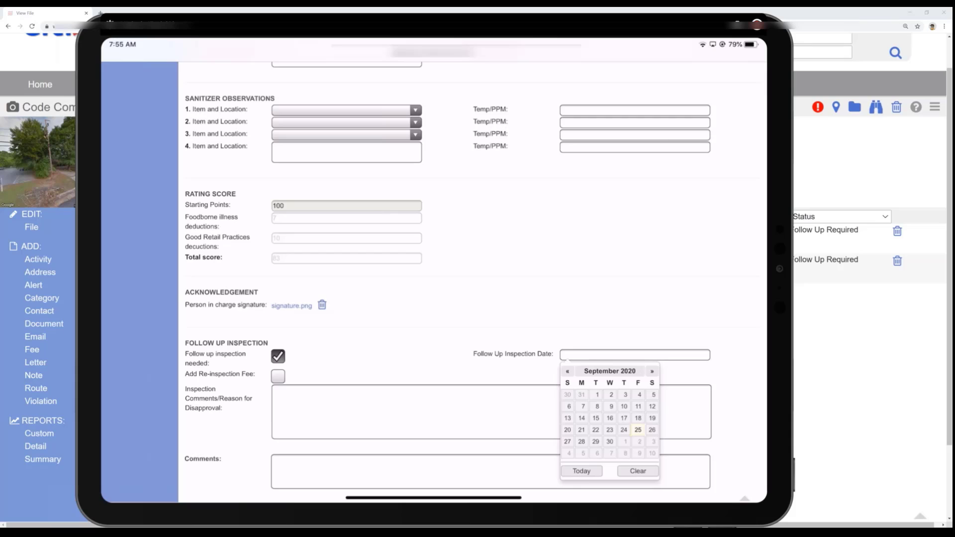
pyautogui.click(640, 453)
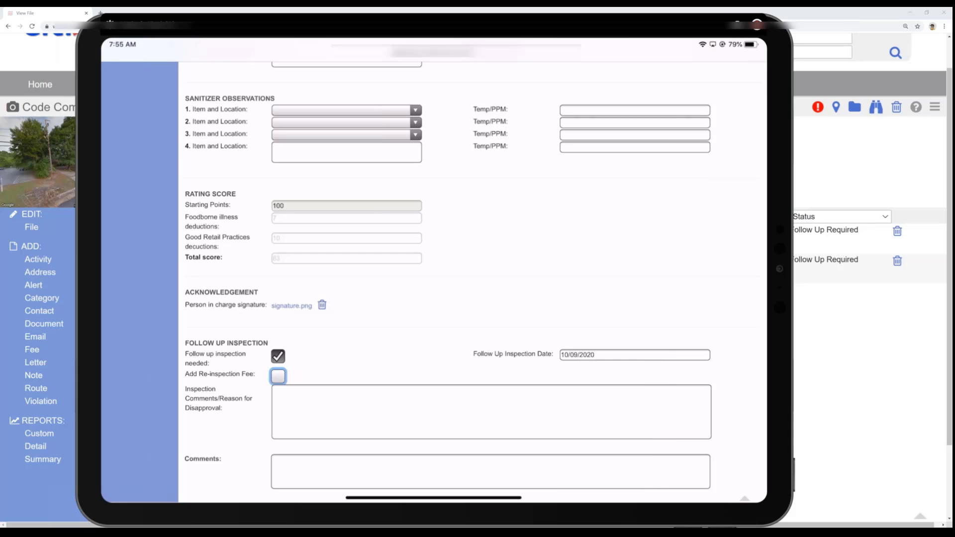
pyautogui.click(278, 377)
# - Set the inspection's start date and completion date to 09/25/2020 and its status to Follow-Up
pyautogui.scroll(-1, 434, 282)
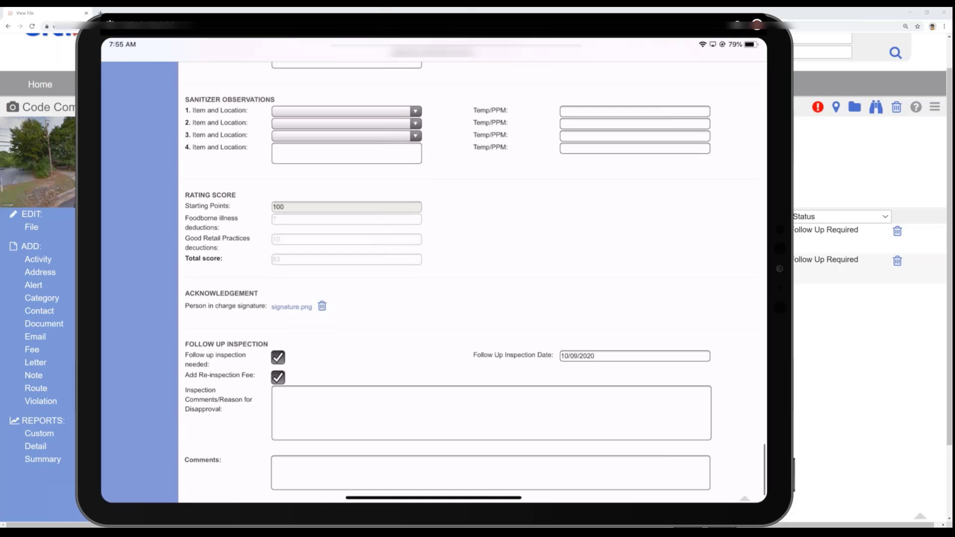
pyautogui.scroll(4, 433, 282)
pyautogui.scroll(10, 434, 282)
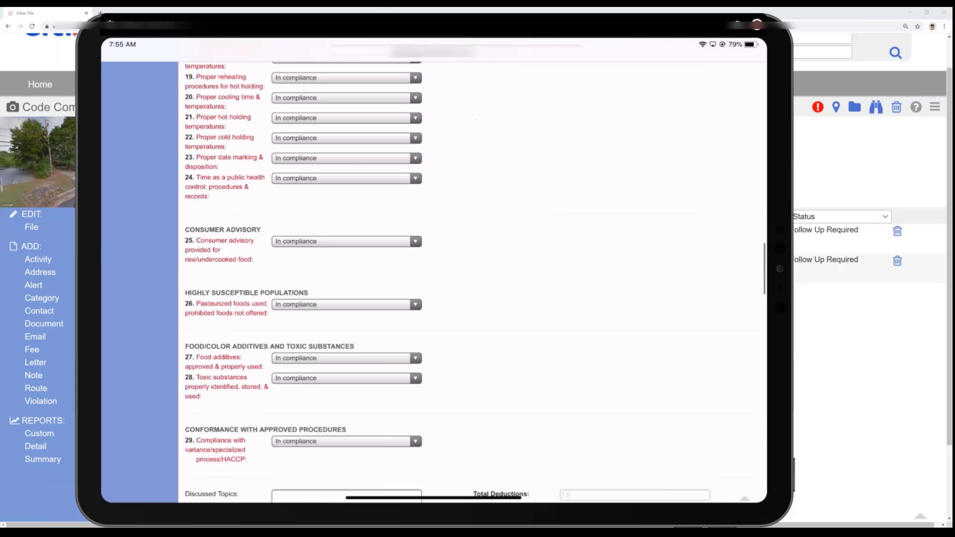
pyautogui.scroll(15, 433, 282)
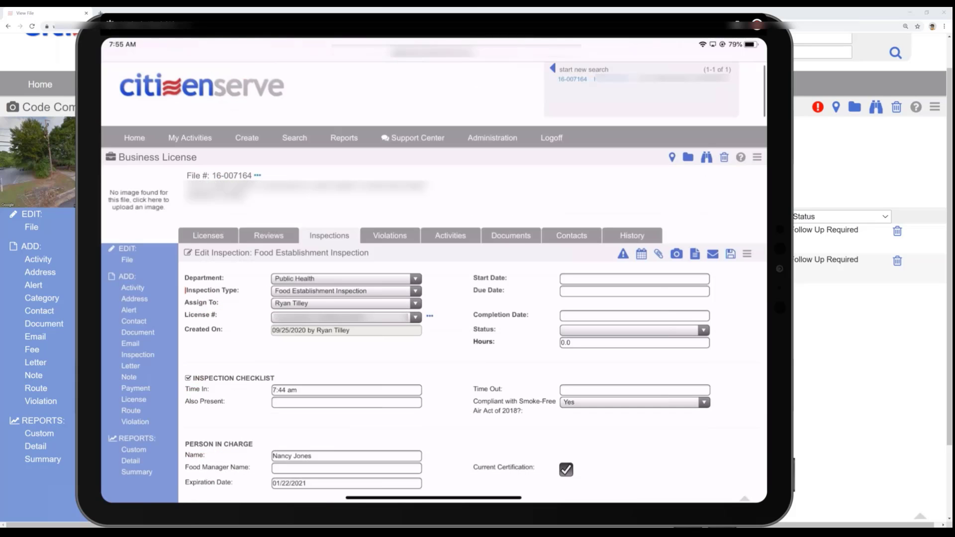
pyautogui.click(634, 279)
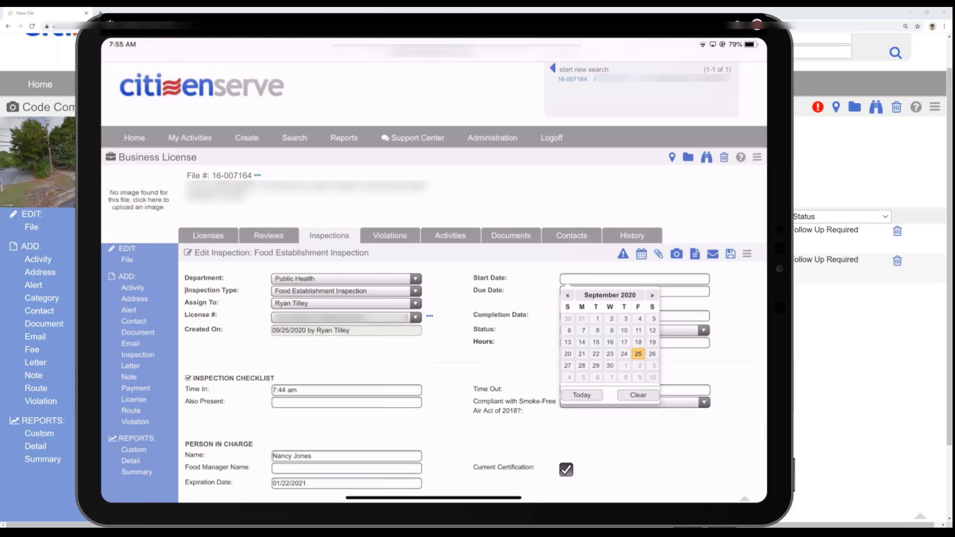
pyautogui.click(638, 354)
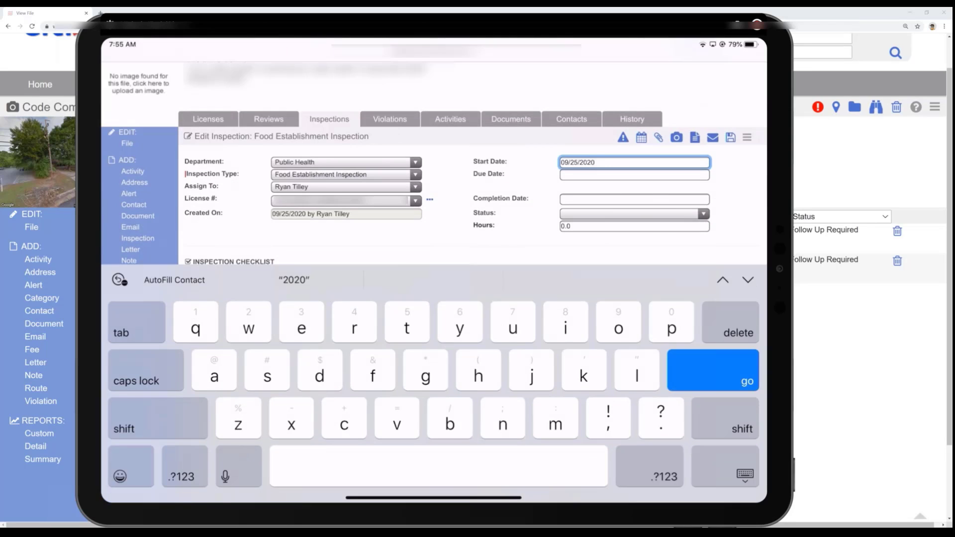
pyautogui.click(634, 200)
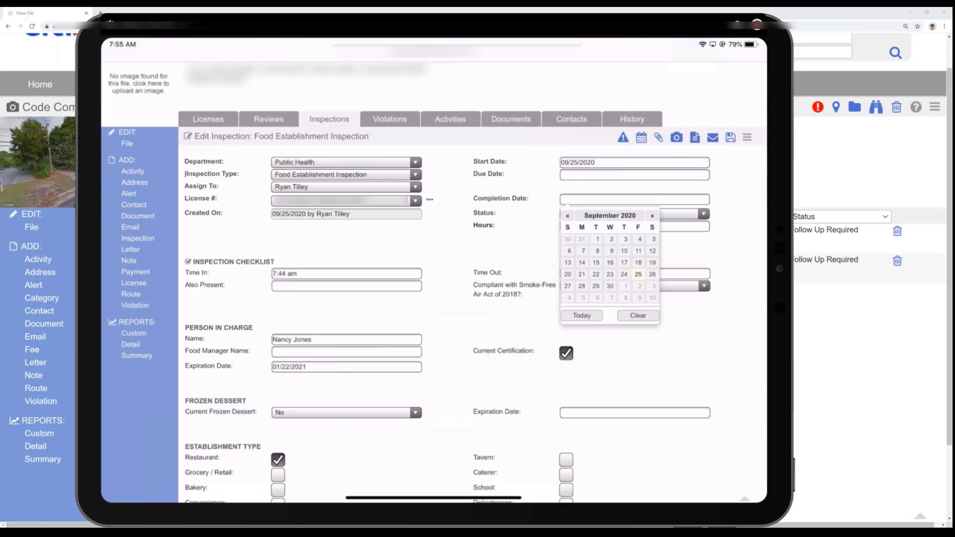
pyautogui.click(638, 274)
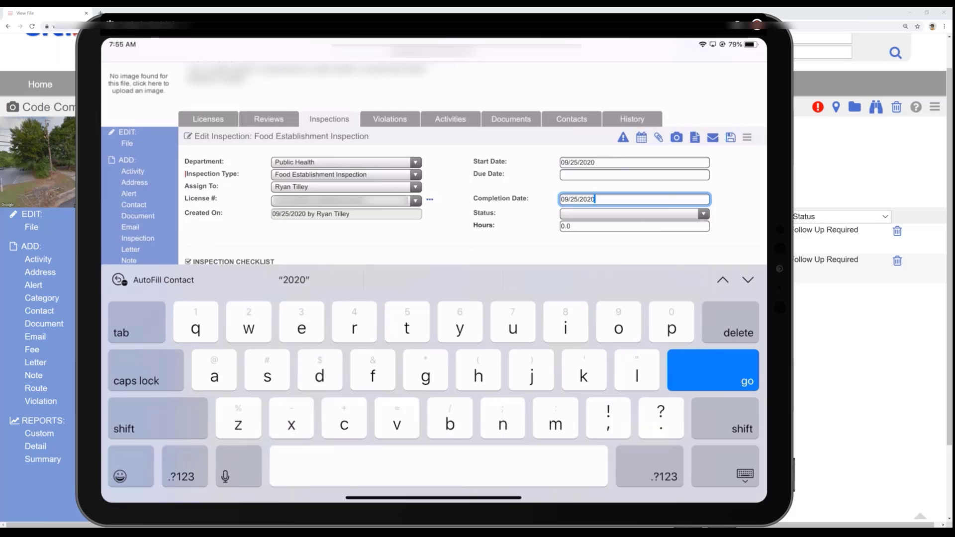
pyautogui.click(634, 213)
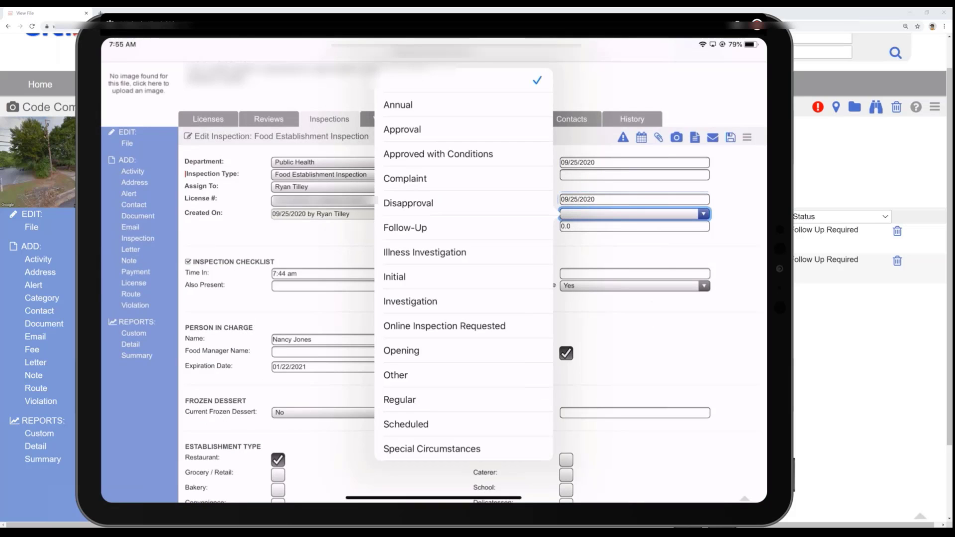
pyautogui.click(405, 228)
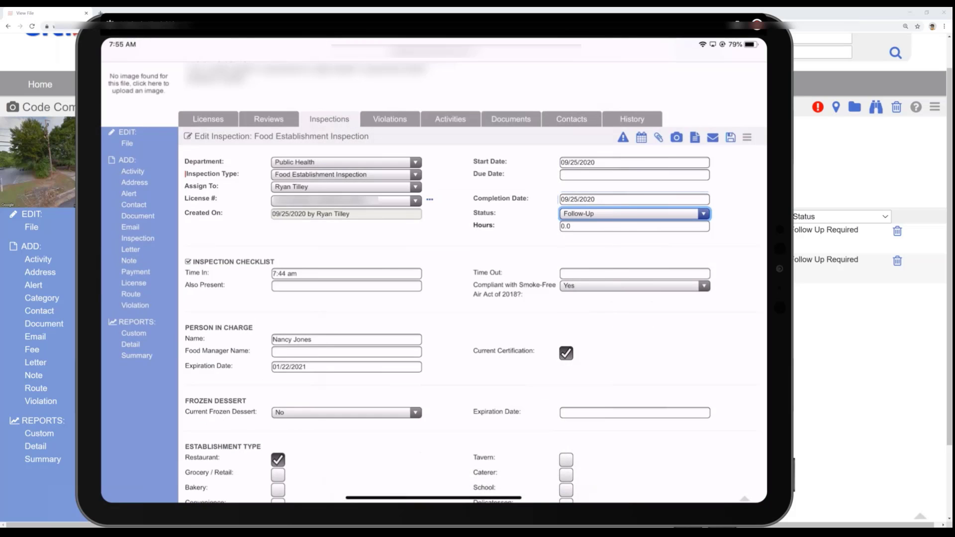
# - Look through the documents that can be generated for the property owner, and close the letter dialog without generating one
pyautogui.click(695, 138)
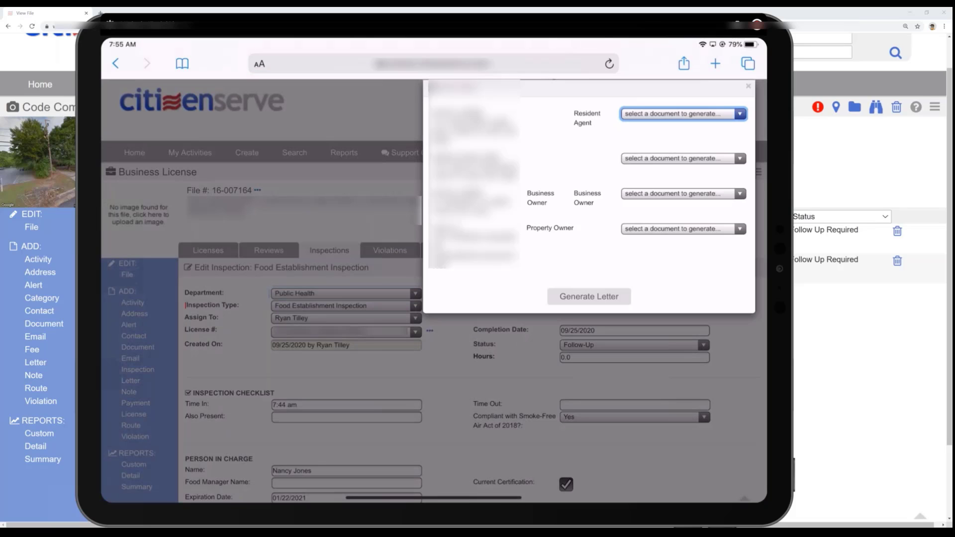
pyautogui.click(684, 229)
pyautogui.scroll(-2, 667, 365)
pyautogui.scroll(2, 667, 365)
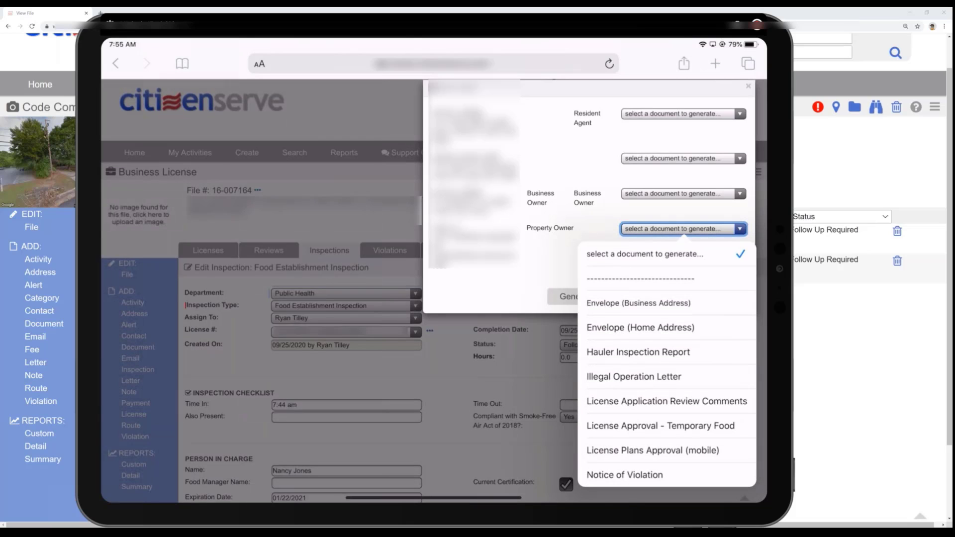
pyautogui.click(502, 289)
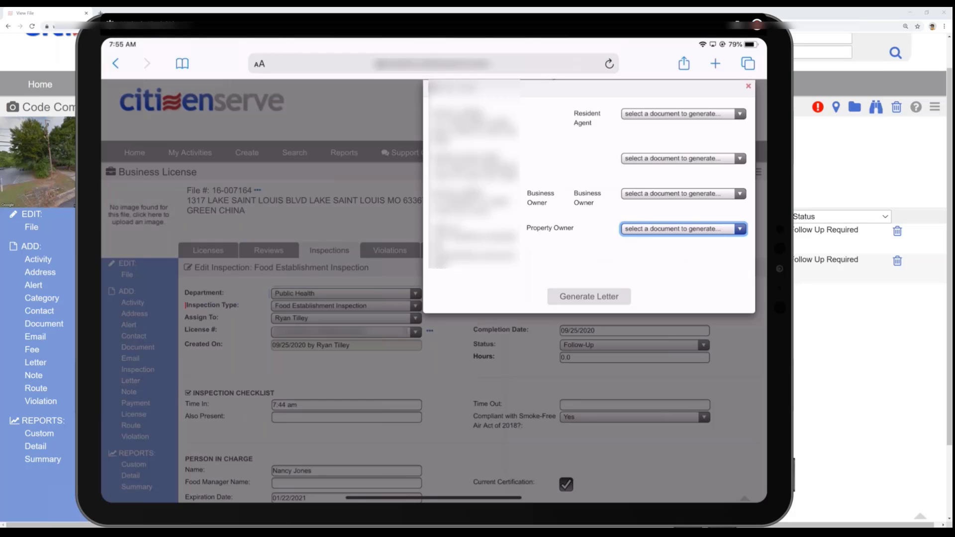
pyautogui.click(748, 87)
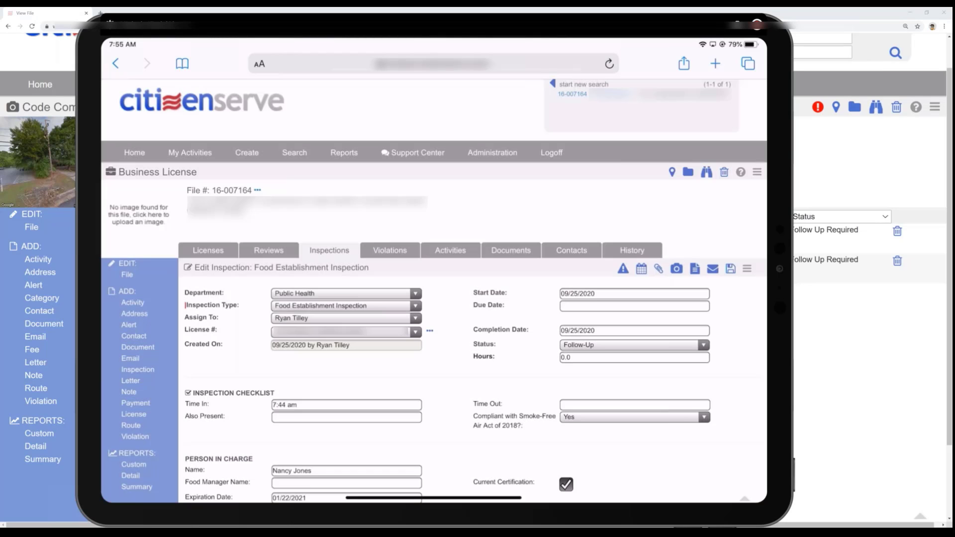
# - Start an email from the inspection using the Food Establishment Inspection Report template
pyautogui.click(713, 268)
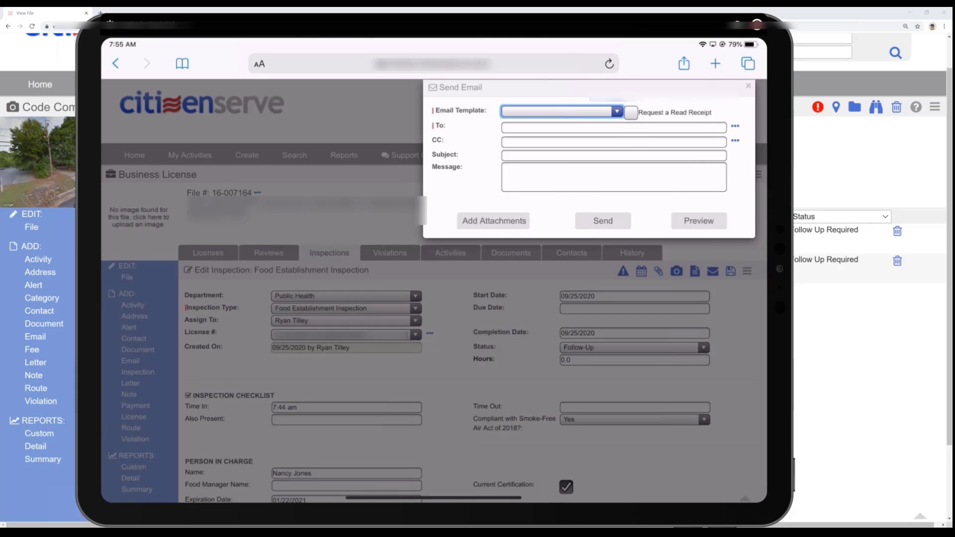
pyautogui.click(562, 111)
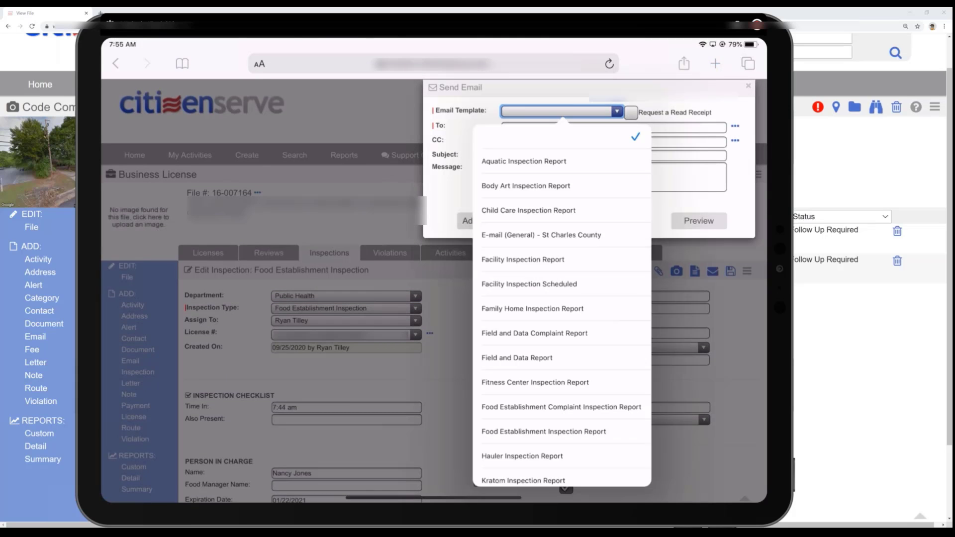
pyautogui.click(544, 431)
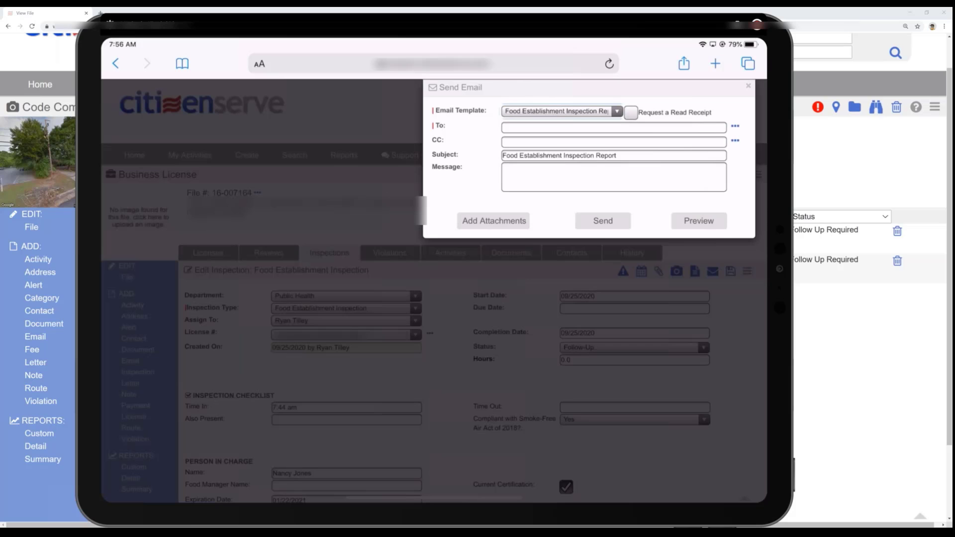
# - From the email's To recipient list, start a new external contact and fill in the contact's full name
pyautogui.click(735, 126)
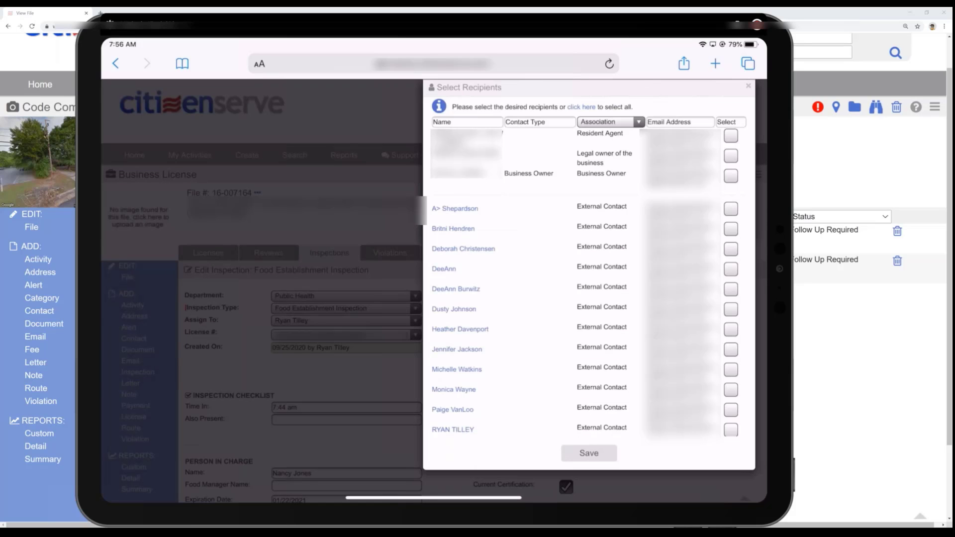
pyautogui.scroll(-1, 587, 273)
pyautogui.scroll(-1, 587, 274)
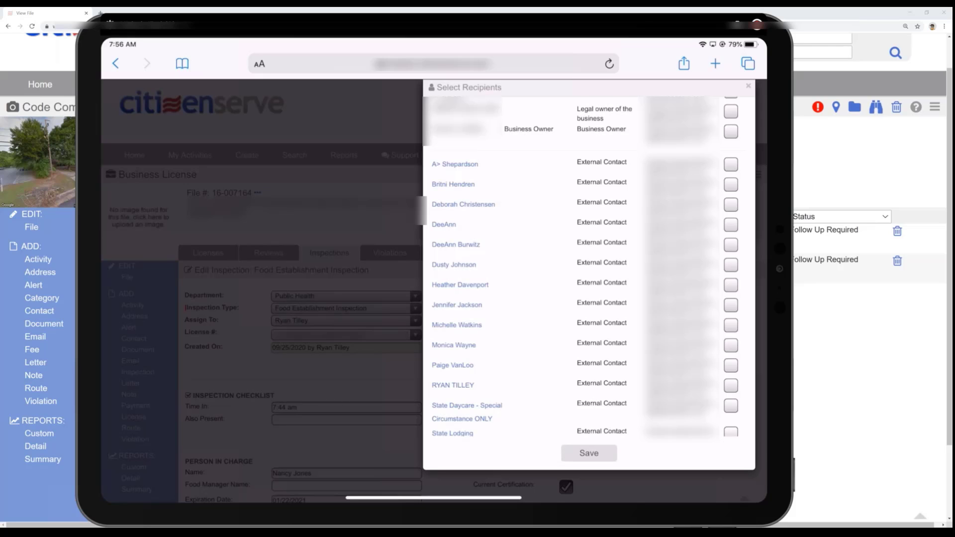
pyautogui.scroll(1, 587, 274)
pyautogui.scroll(-5, 587, 267)
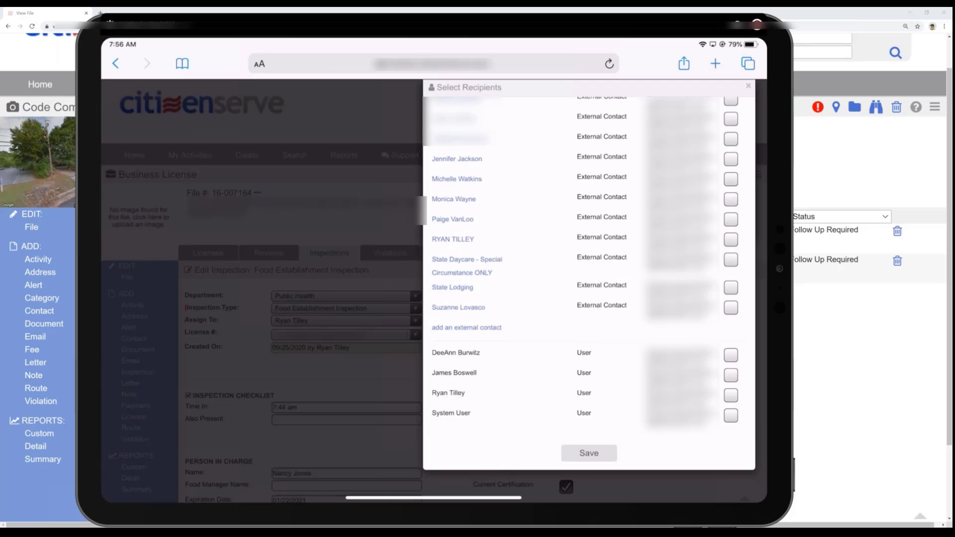
pyautogui.click(466, 328)
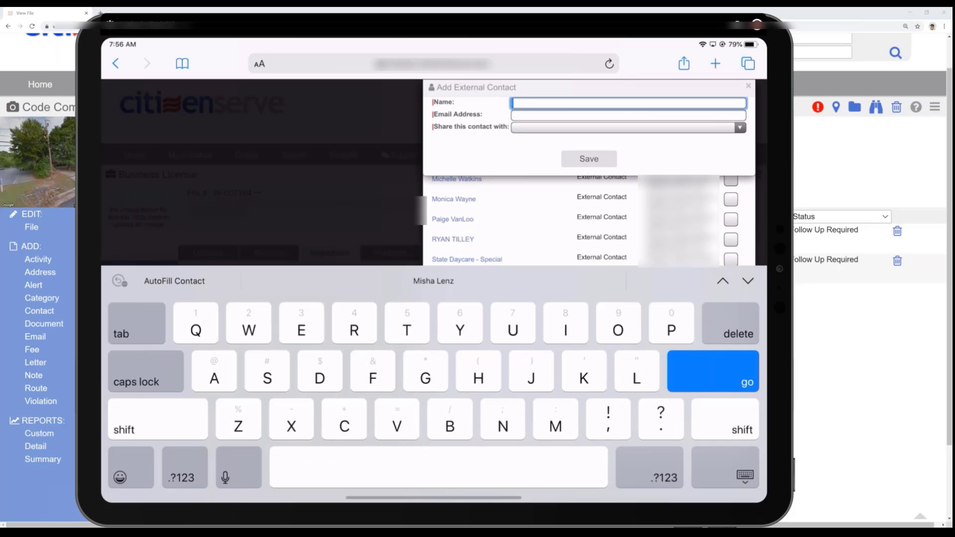
pyautogui.click(433, 281)
# - Enter the new contact's email address, share the contact with All Departments, and save it
pyautogui.click(629, 116)
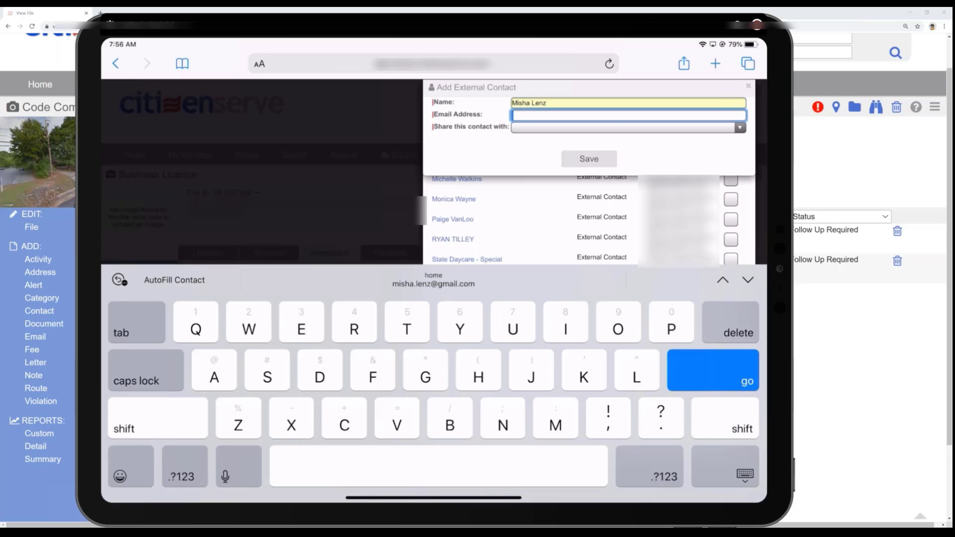
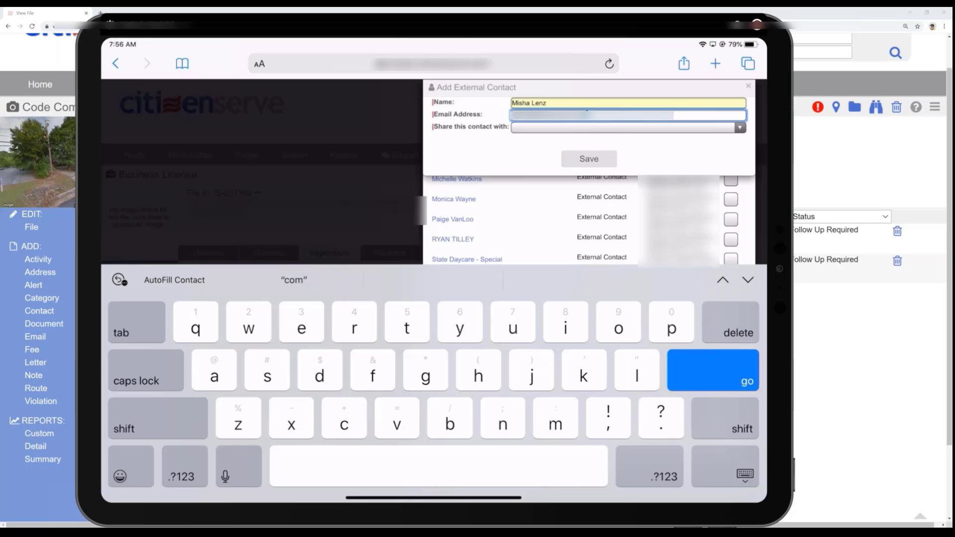
pyautogui.click(629, 128)
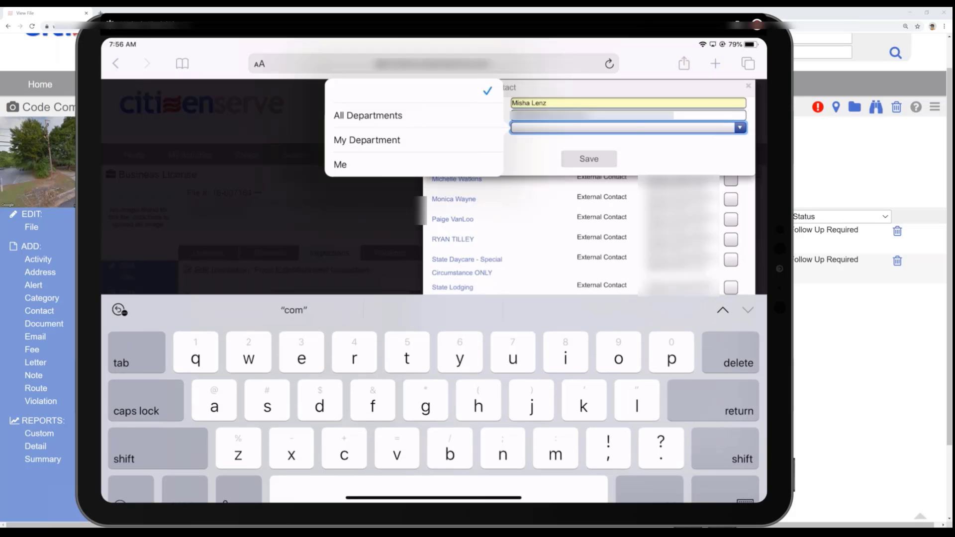
pyautogui.click(368, 115)
pyautogui.click(589, 159)
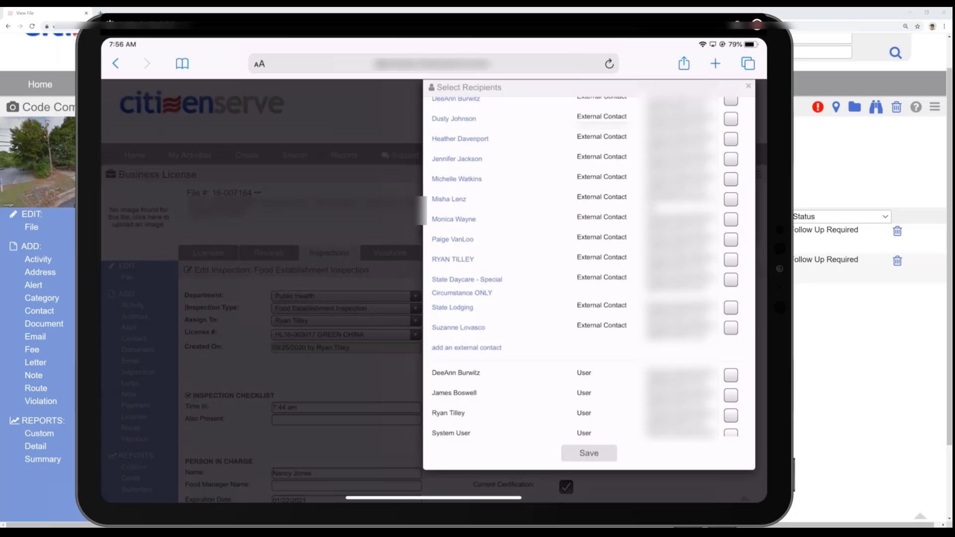
# - Select the new external contact as the recipient and send the Food Establishment Inspection Report email
pyautogui.click(730, 199)
pyautogui.click(589, 453)
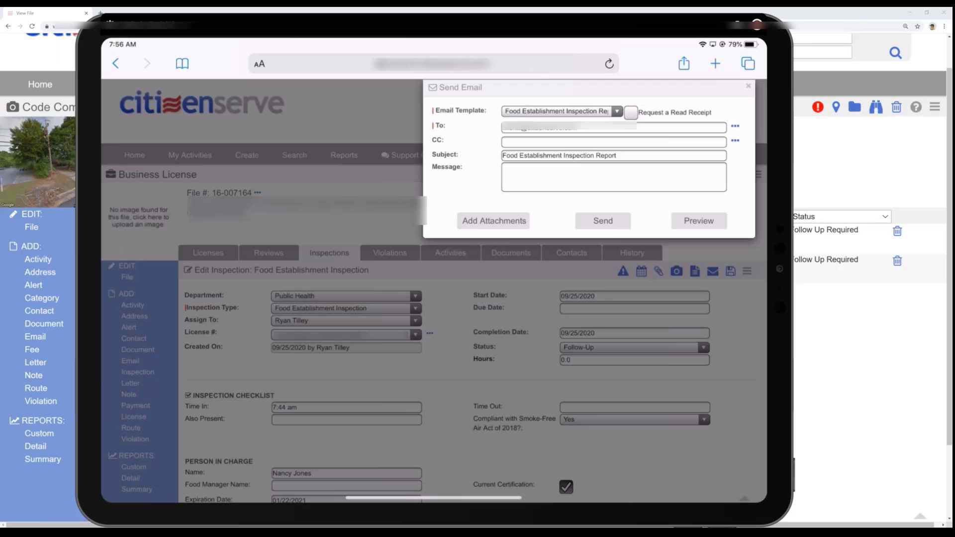
pyautogui.click(603, 220)
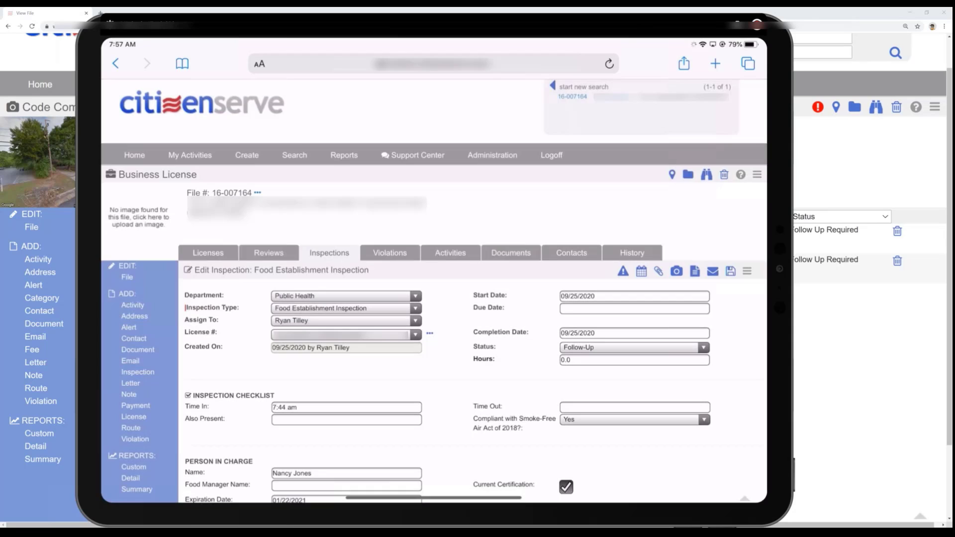
# - Open the Food Establishment Inspection Report emailed on 12/13/2019 from the file's documents and review its rating score and compliance items
pyautogui.click(511, 253)
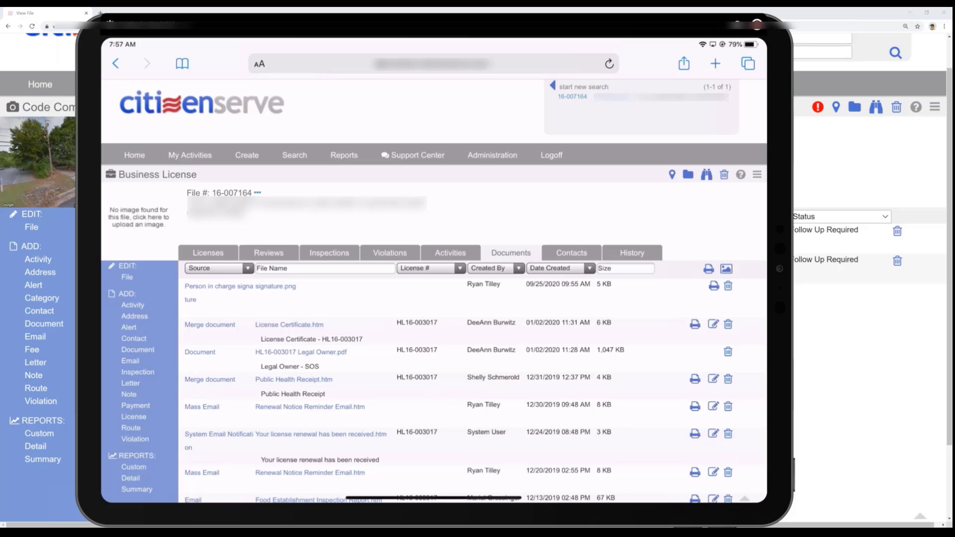
pyautogui.scroll(-2, 434, 298)
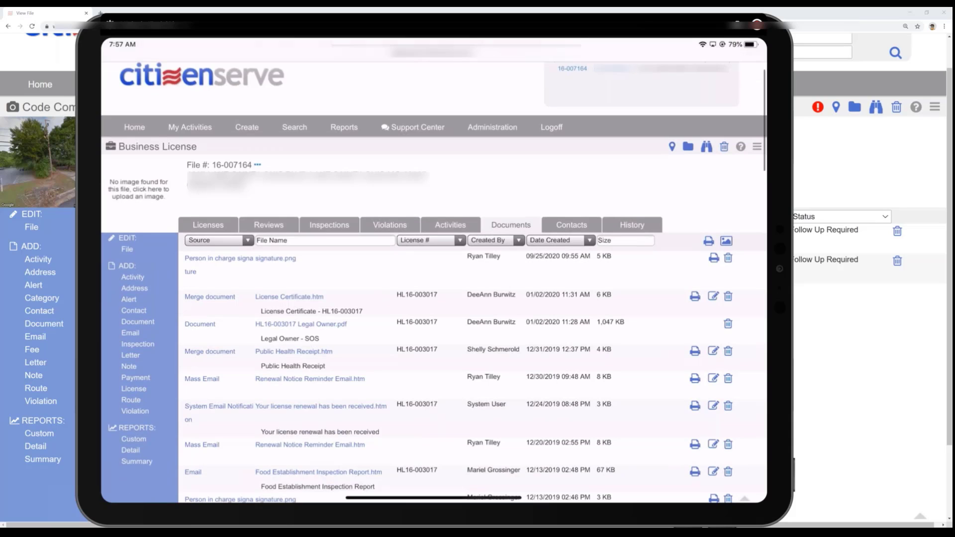
pyautogui.scroll(-3, 433, 298)
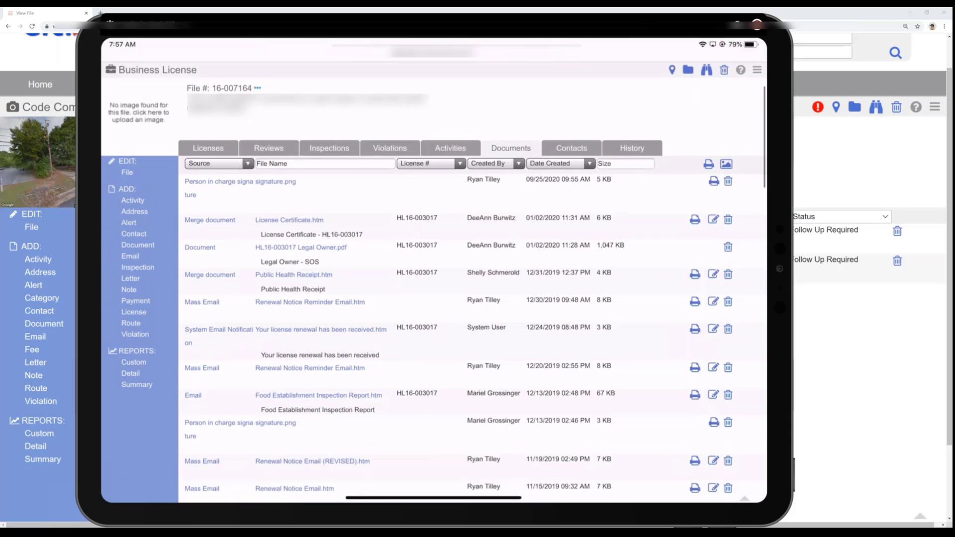
pyautogui.scroll(-1, 434, 298)
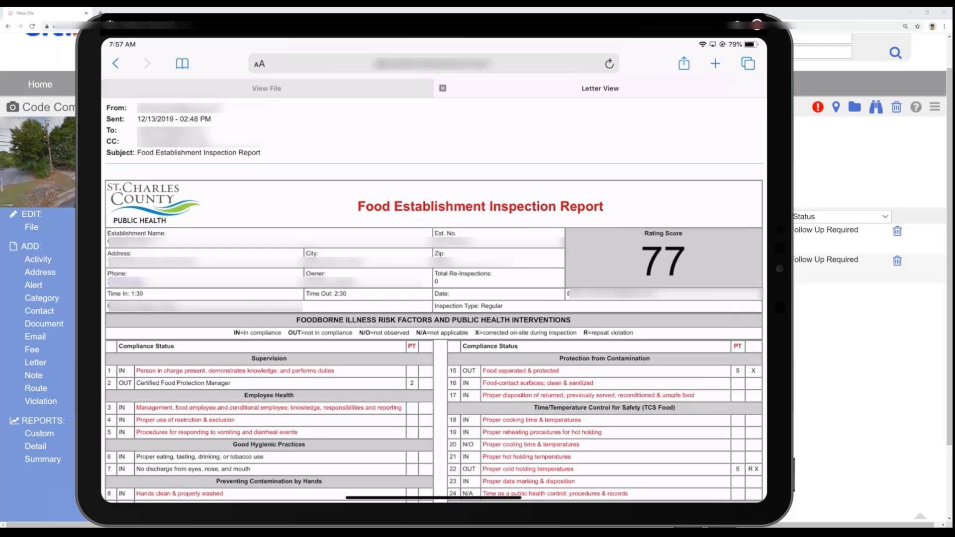
pyautogui.scroll(-1, 433, 273)
pyautogui.scroll(-2, 434, 273)
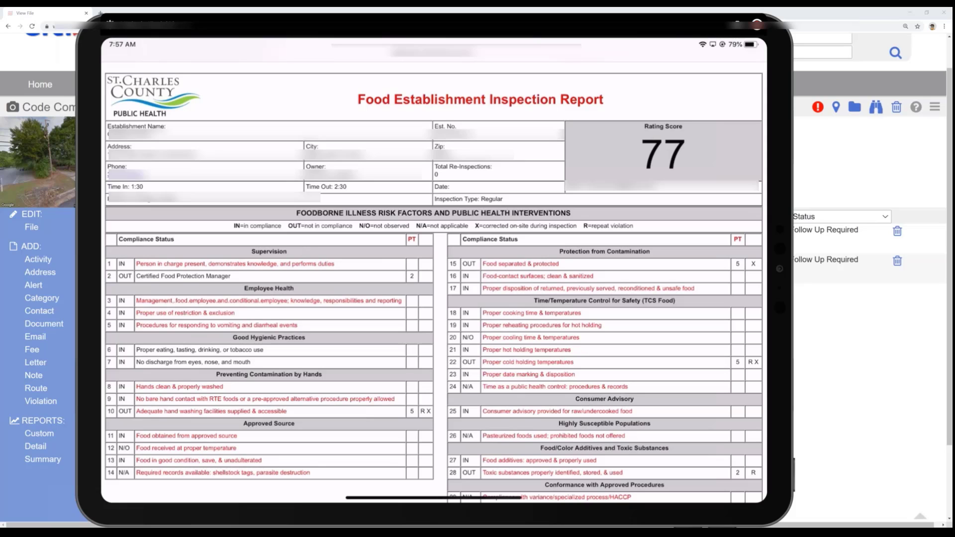
# - Review the emailed Food Establishment Inspection Report from the compliance items through temperature observations, corrective actions and signatures, and close it
pyautogui.scroll(-3, 434, 281)
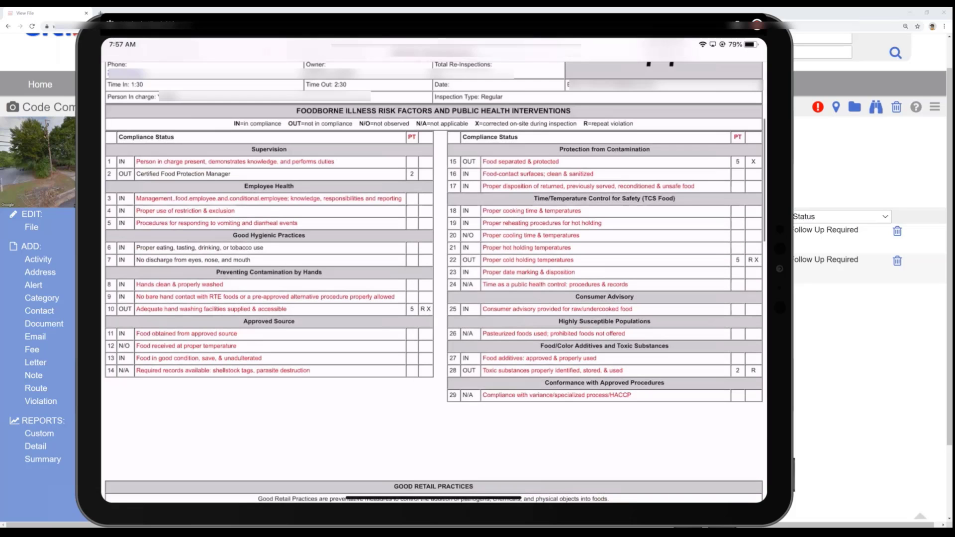
pyautogui.scroll(-3, 434, 281)
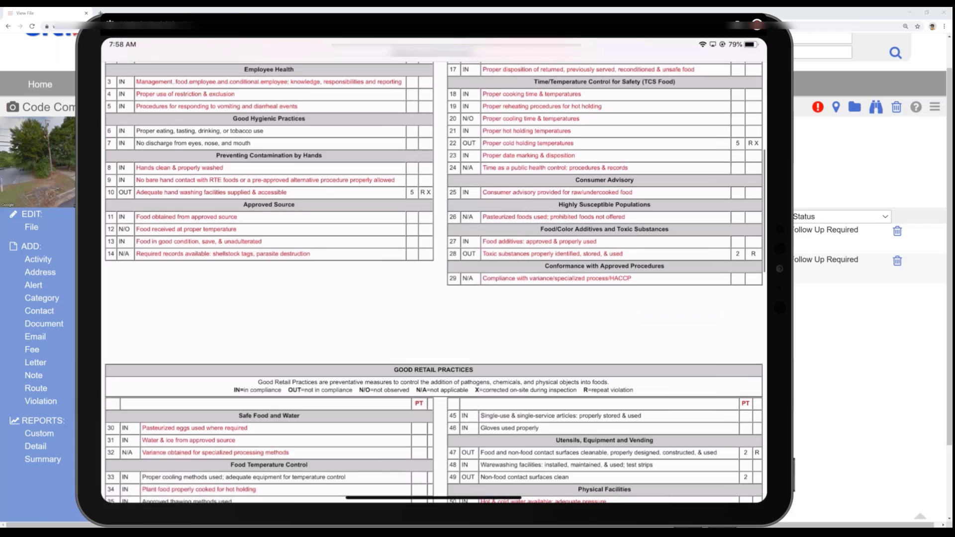
pyautogui.scroll(-5, 434, 281)
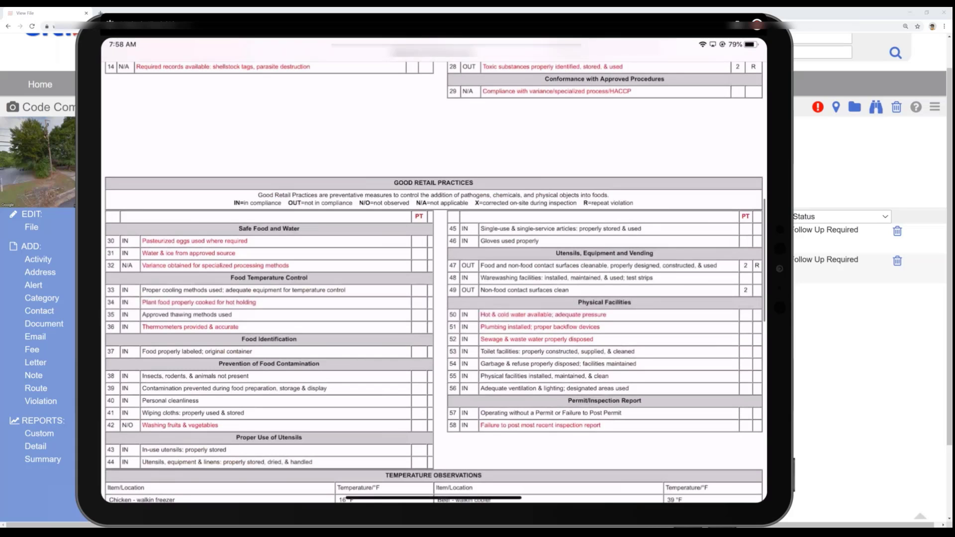
pyautogui.scroll(-3, 434, 281)
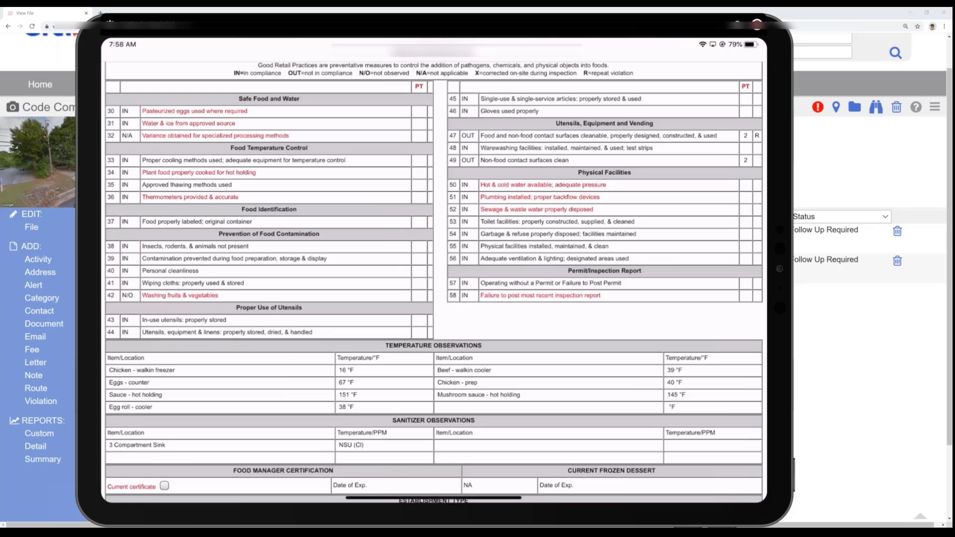
pyautogui.scroll(-1, 434, 281)
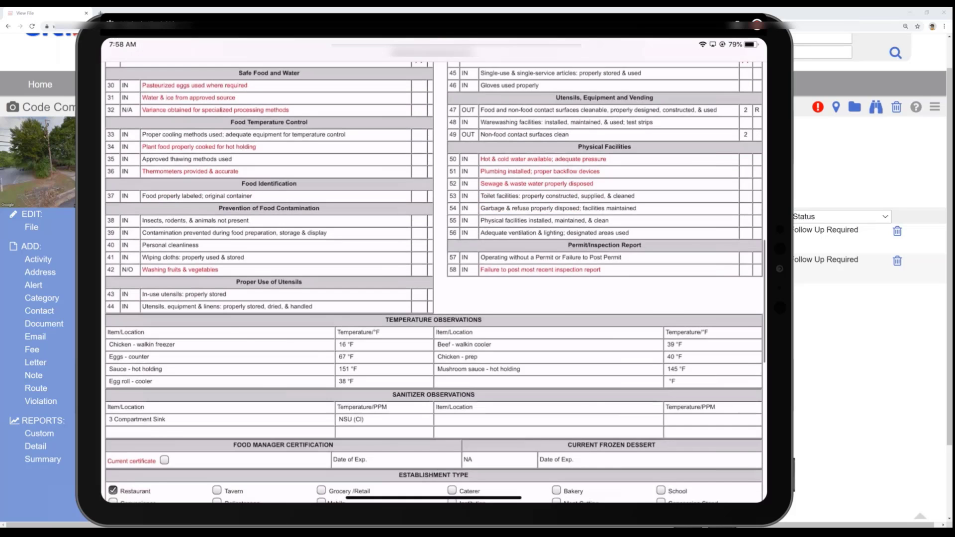
pyautogui.scroll(-7, 434, 281)
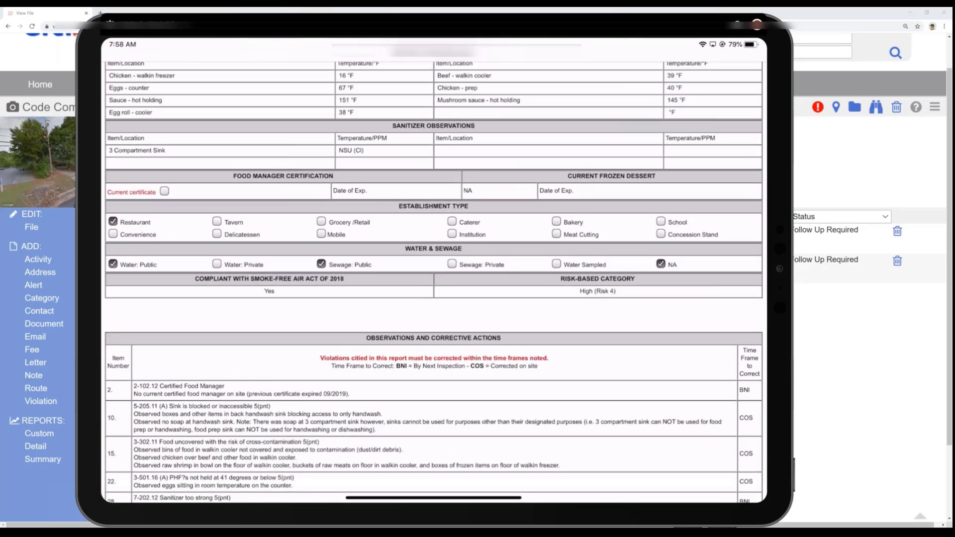
pyautogui.scroll(-6, 434, 282)
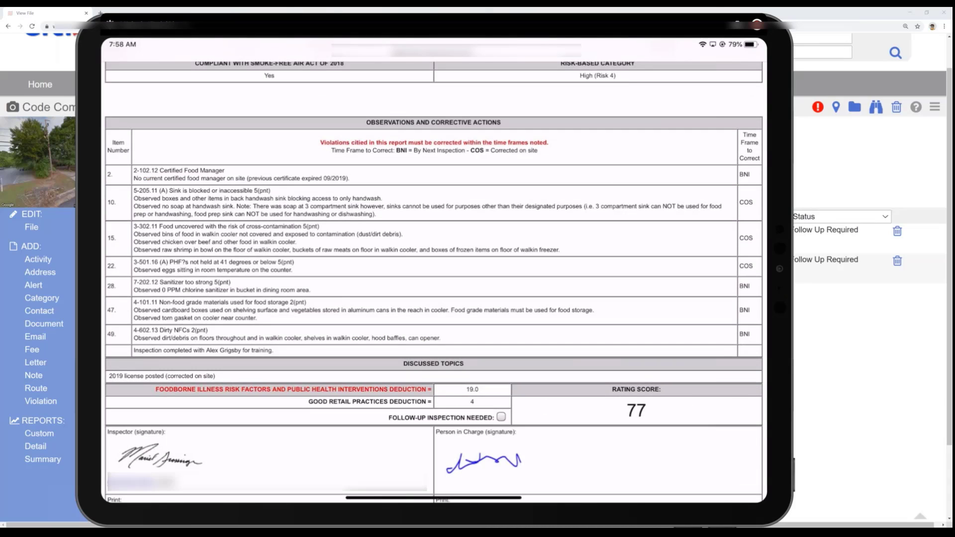
pyautogui.scroll(-1, 434, 281)
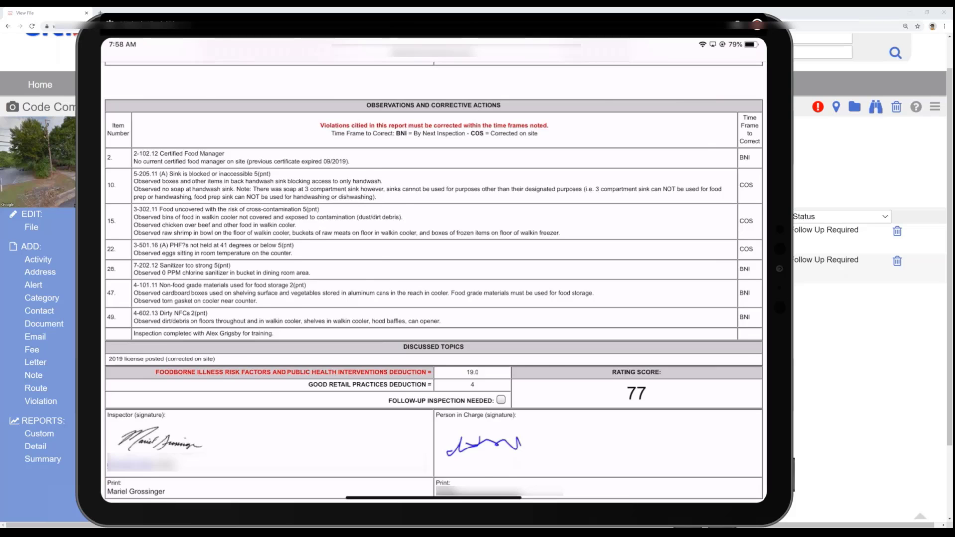
pyautogui.scroll(1, 434, 278)
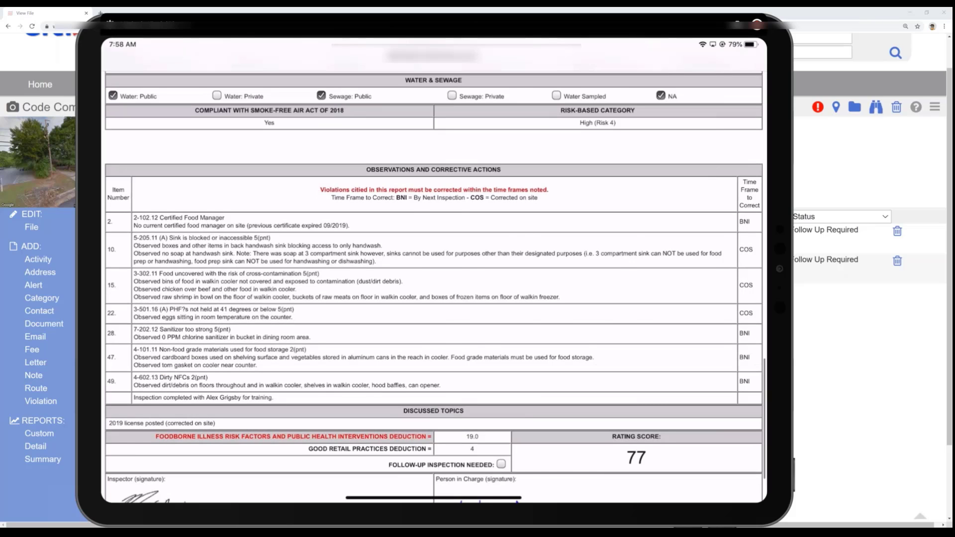
pyautogui.scroll(3, 433, 299)
pyautogui.scroll(9, 434, 298)
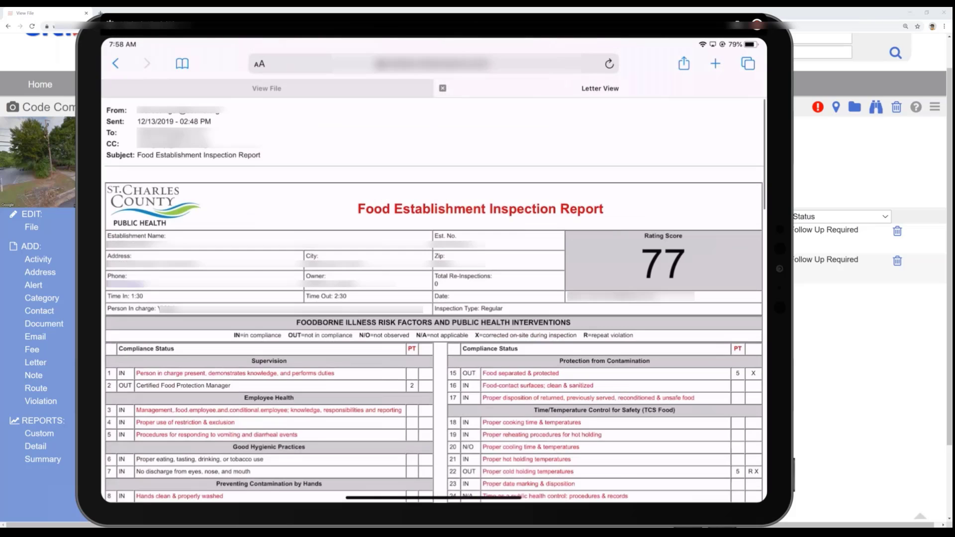
pyautogui.click(442, 88)
pyautogui.scroll(2, 433, 299)
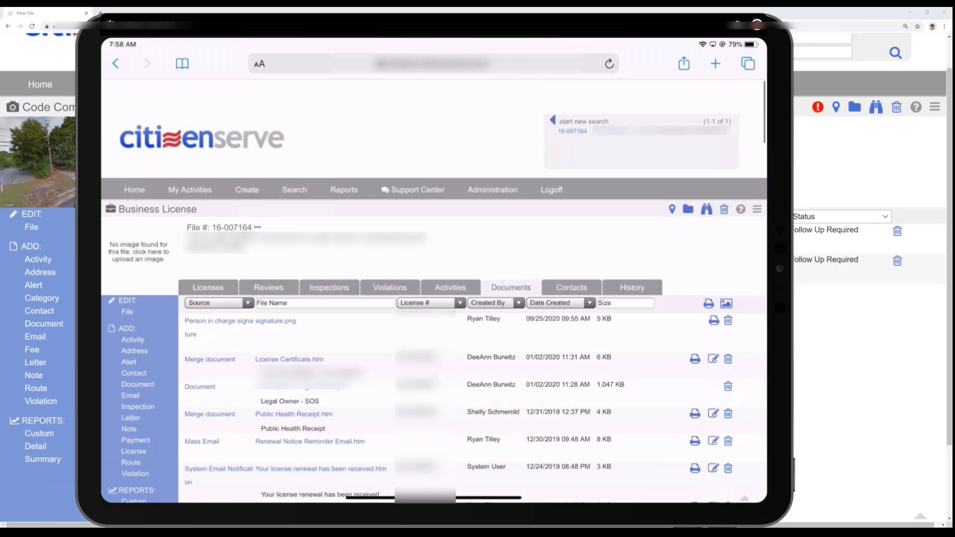
# - Look through the business license file's inspection history and open the Food Establishment Inspection completed 12/13/2019
pyautogui.scroll(-2, 433, 298)
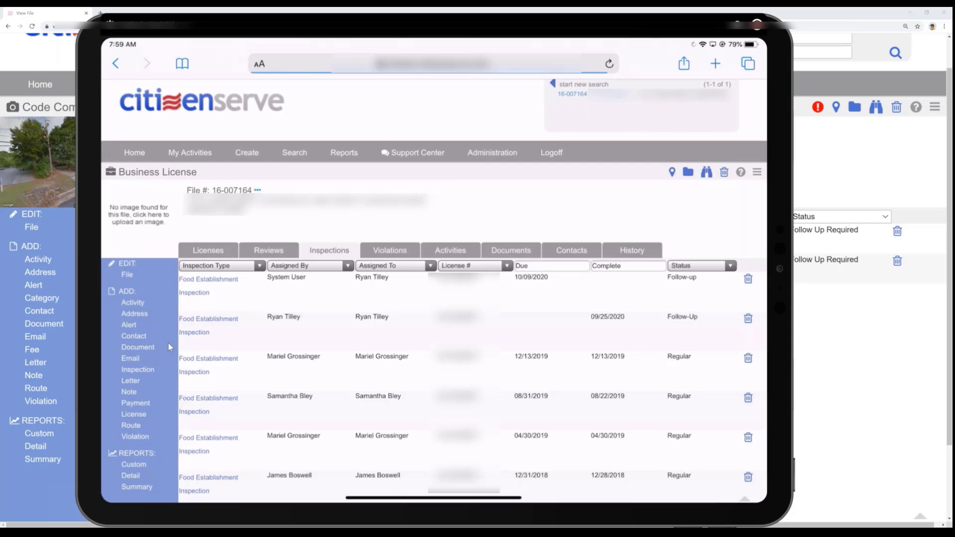
pyautogui.scroll(-1, 168, 343)
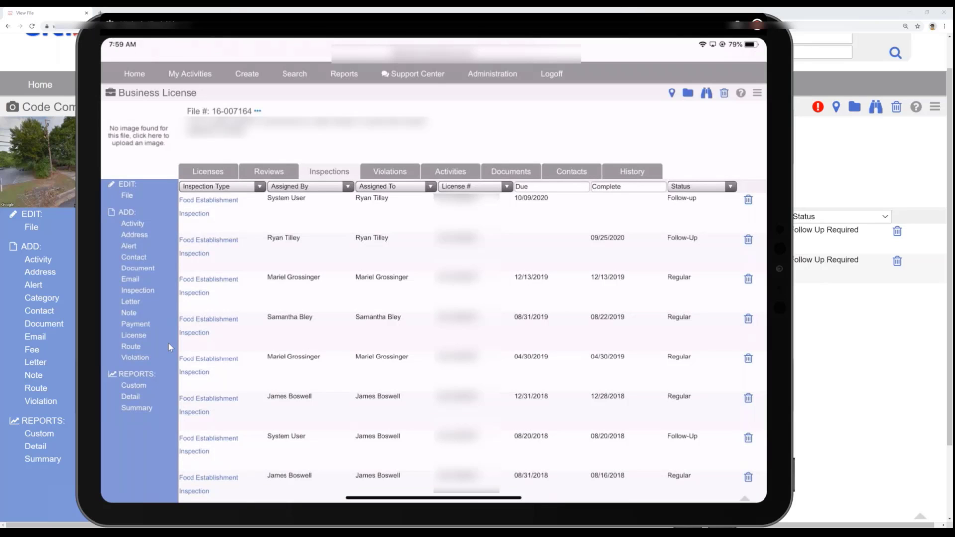
pyautogui.scroll(-1, 169, 343)
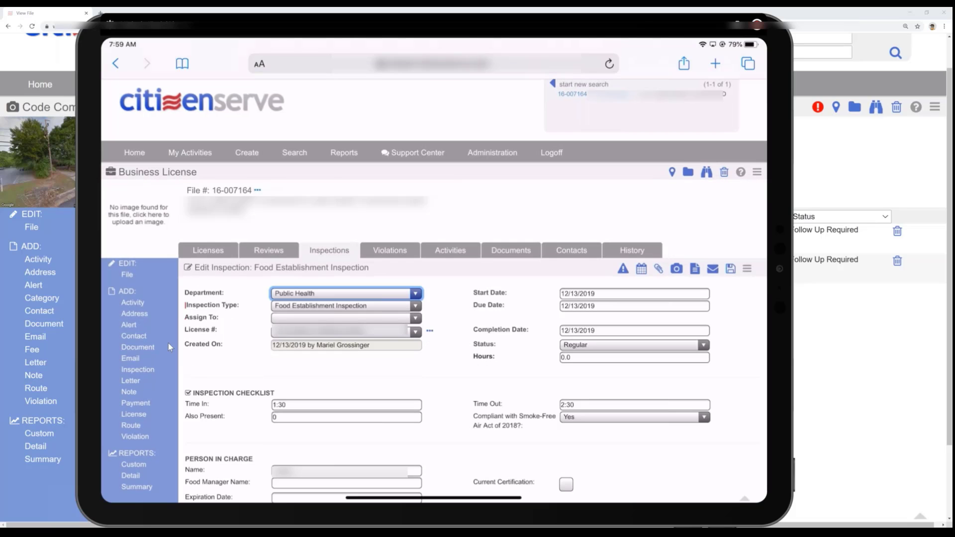
# - Examine the 12/13/2019 inspection's checklist, from establishment type and foodborne illness risk factors through good retail practices
pyautogui.scroll(-9, 168, 343)
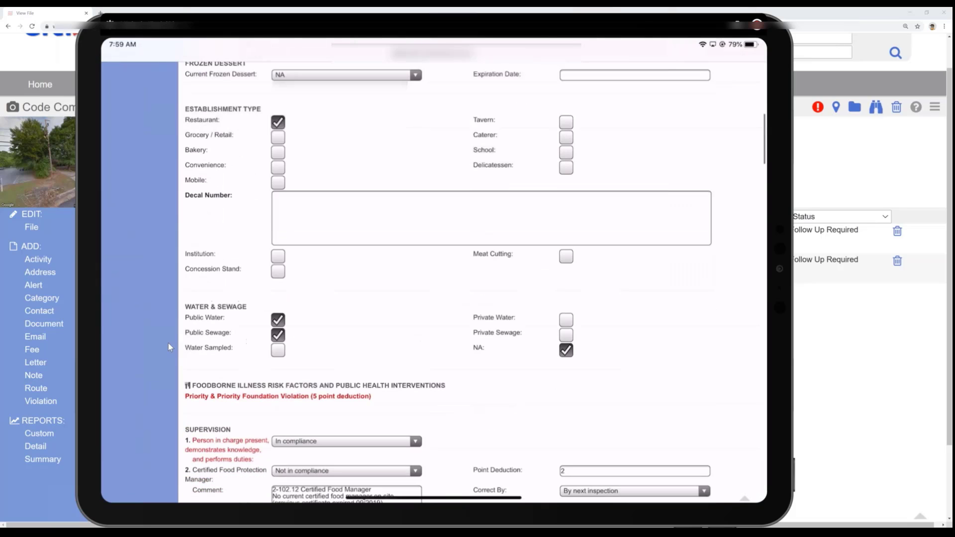
pyautogui.scroll(-4, 168, 344)
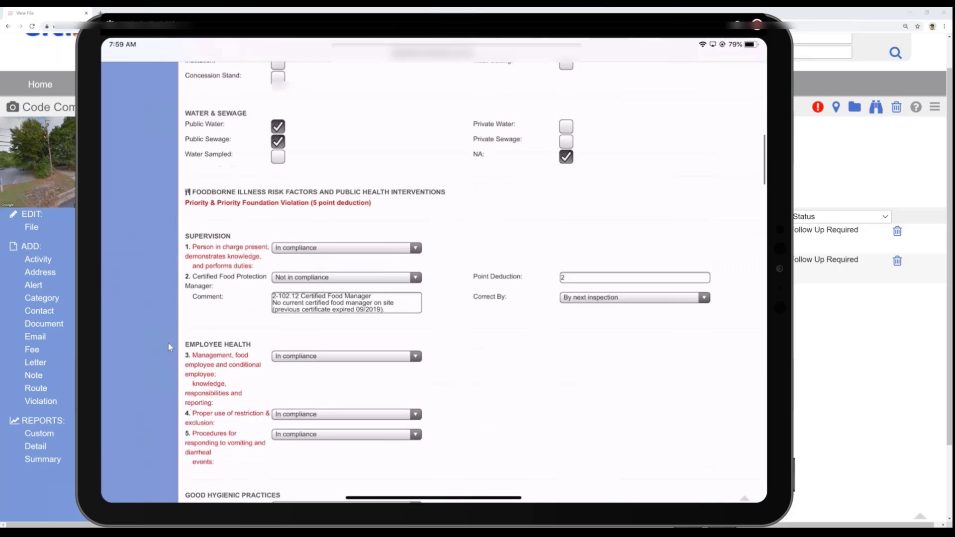
pyautogui.scroll(-3, 168, 343)
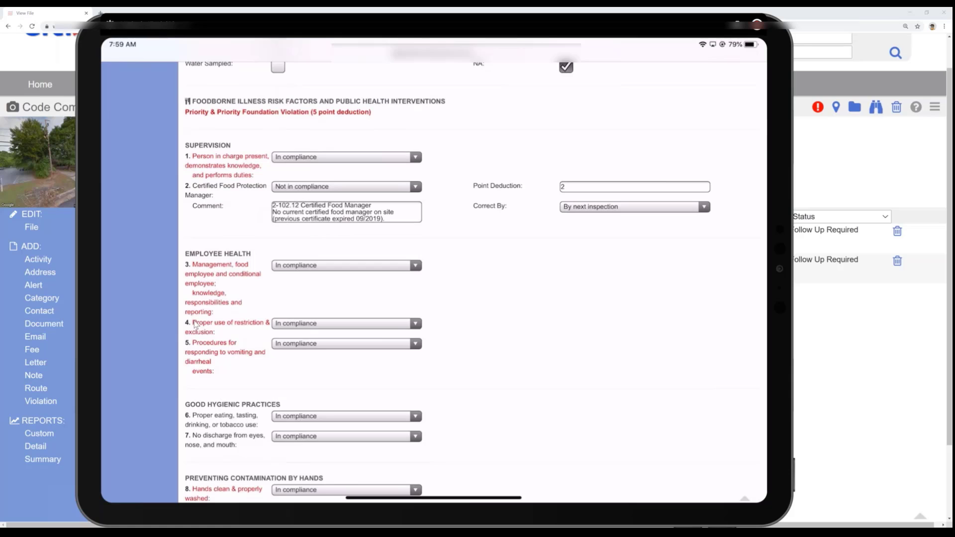
pyautogui.scroll(-3, 195, 324)
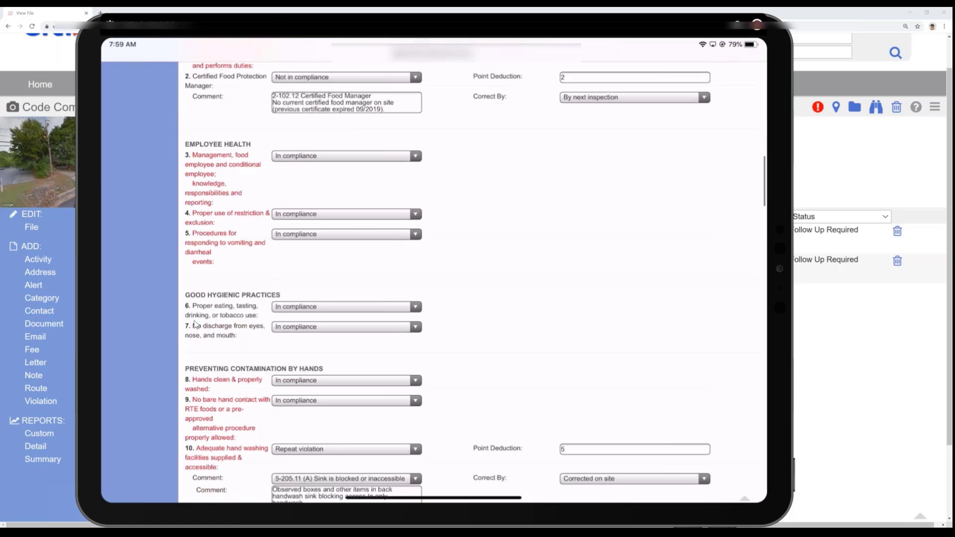
pyautogui.scroll(-5, 196, 324)
pyautogui.scroll(-8, 195, 324)
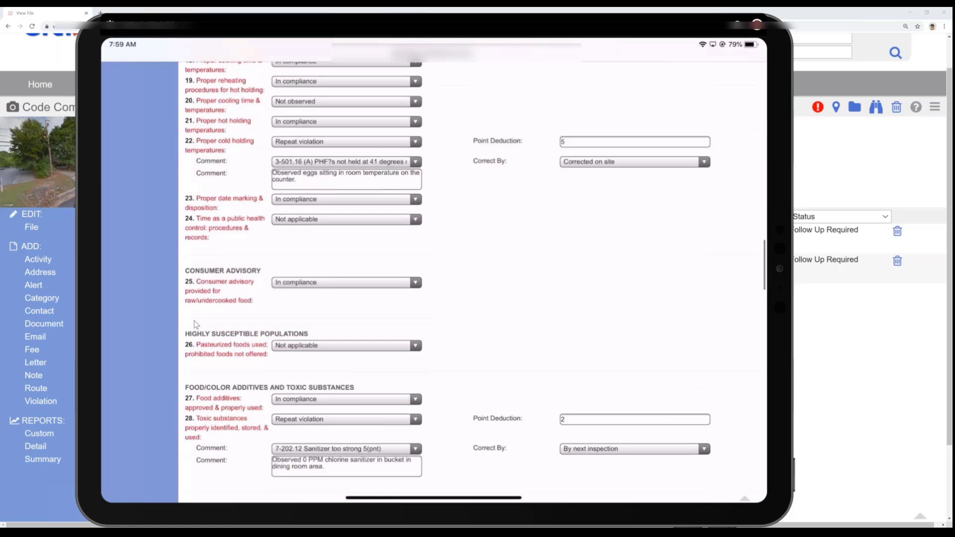
pyautogui.scroll(-10, 195, 325)
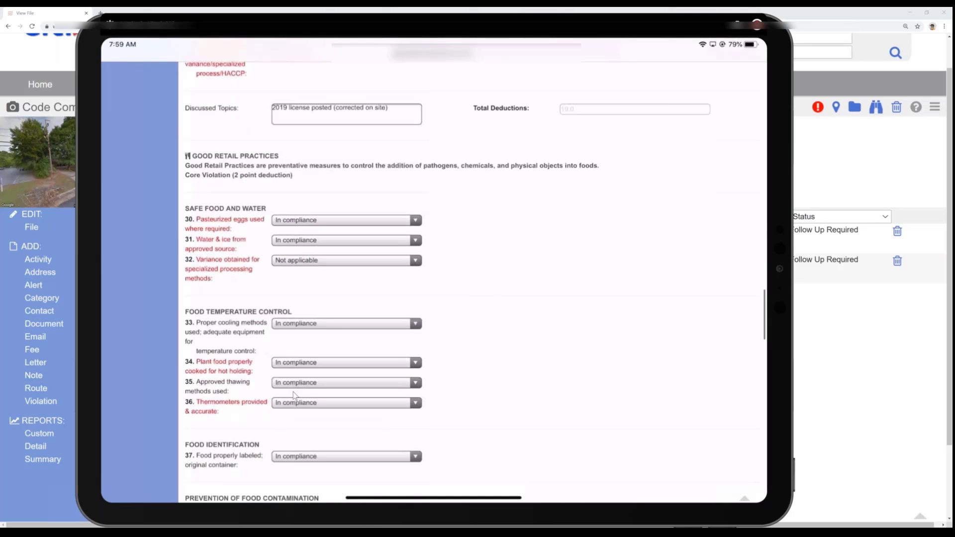
pyautogui.scroll(-5, 293, 395)
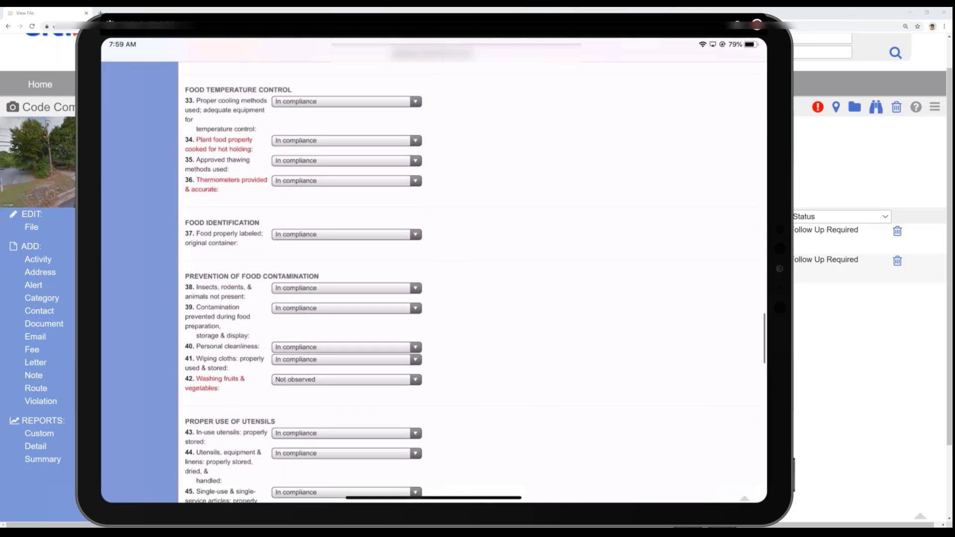
pyautogui.scroll(-1, 433, 282)
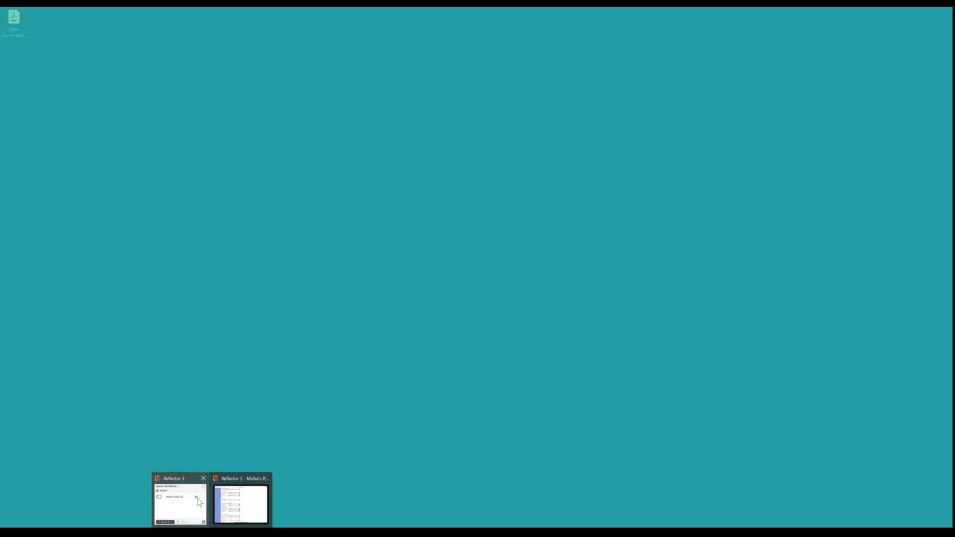
# - Switch to Outlook to view the received Food Establishment Inspection Report email and enlarge its window downward
pyautogui.click(197, 499)
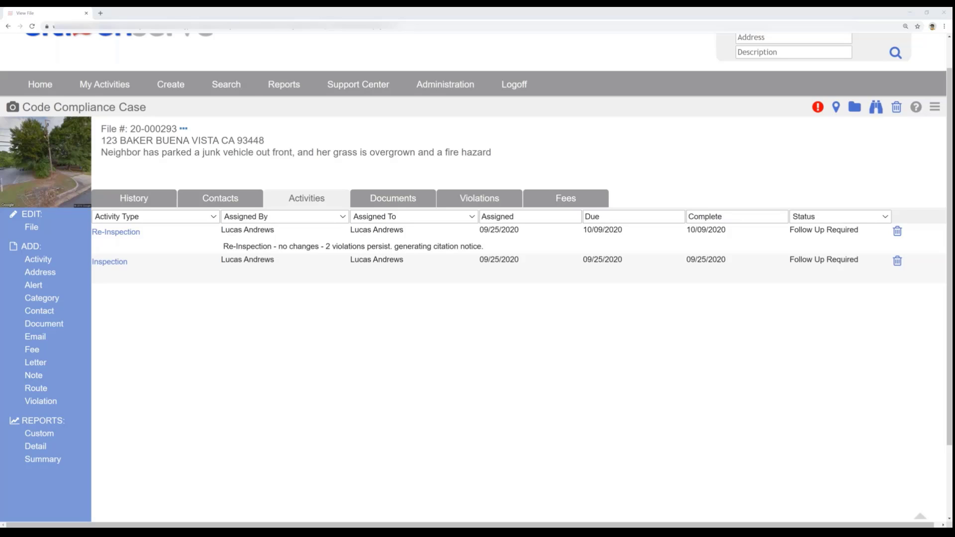
pyautogui.hotkey('alt', 'Tab')
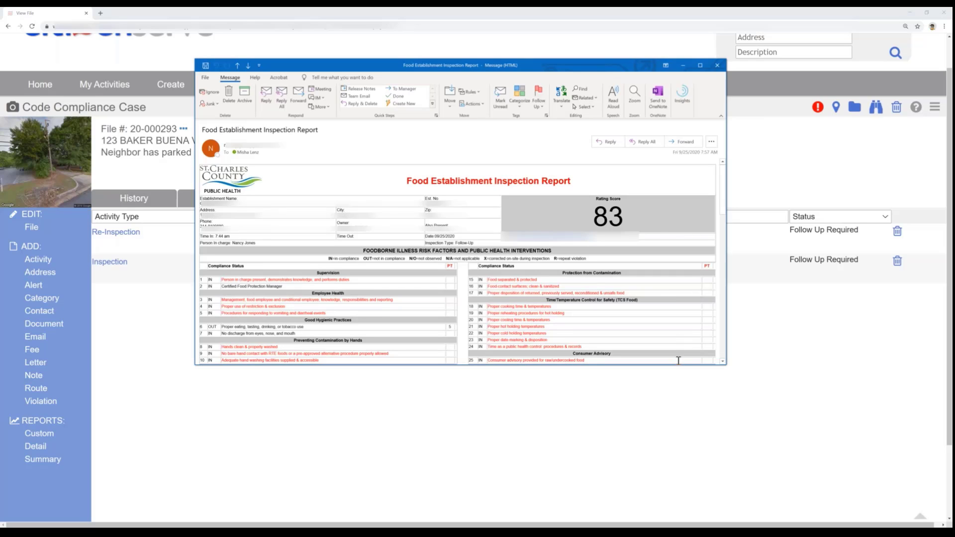
pyautogui.moveTo(672, 365); pyautogui.dragTo(662, 527)
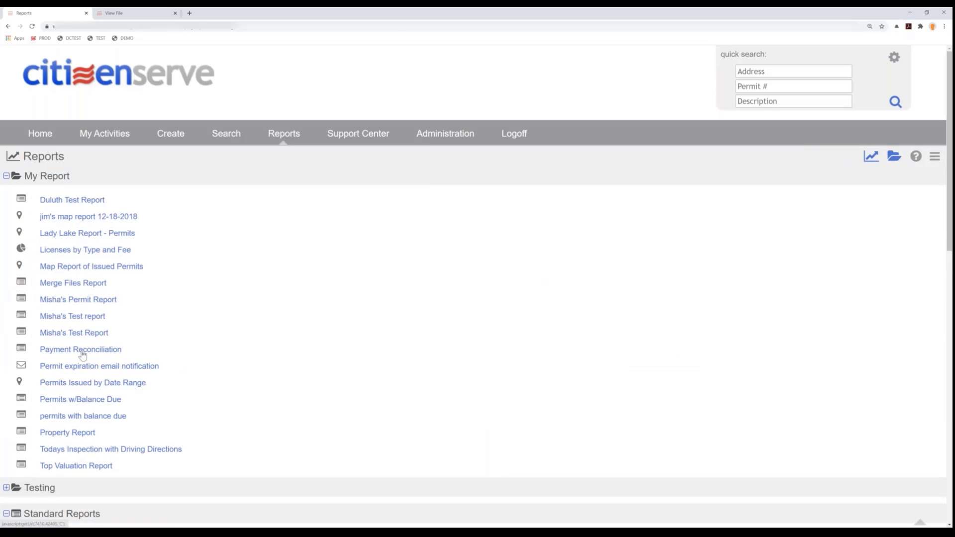
# - Run the Payment Reconciliation report with From Date and To Date both 09/25/2020, and highlight the date range in the output
pyautogui.click(82, 350)
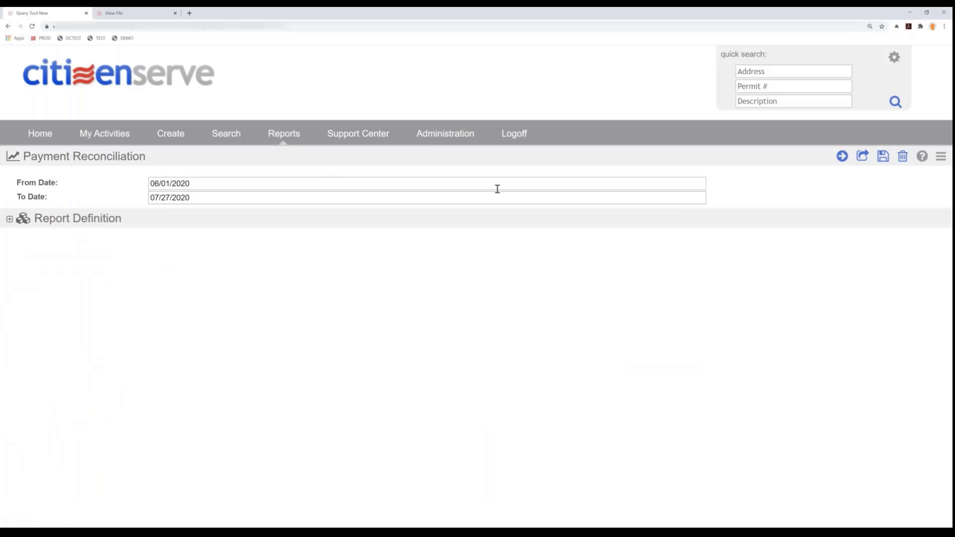
pyautogui.click(214, 183)
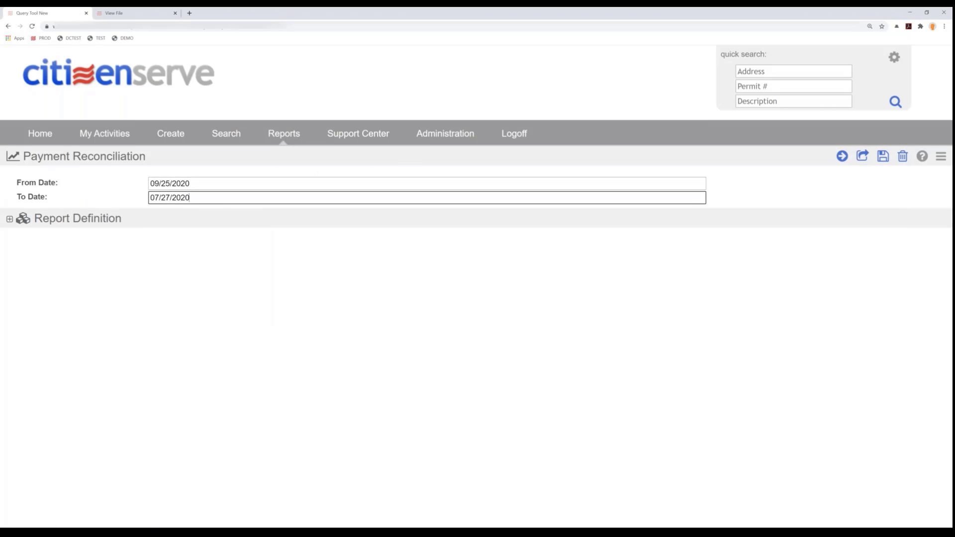
pyautogui.click(177, 331)
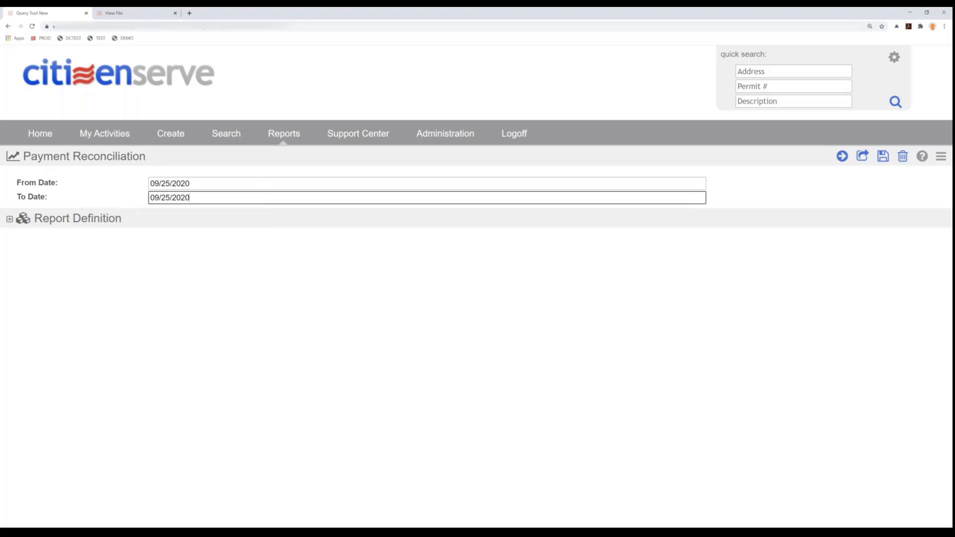
pyautogui.click(842, 156)
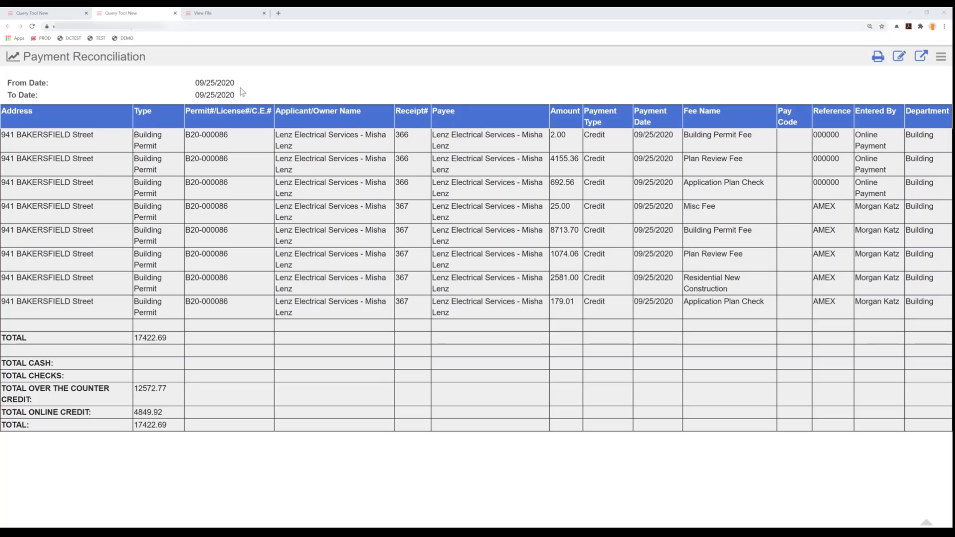
pyautogui.moveTo(199, 85); pyautogui.dragTo(236, 97)
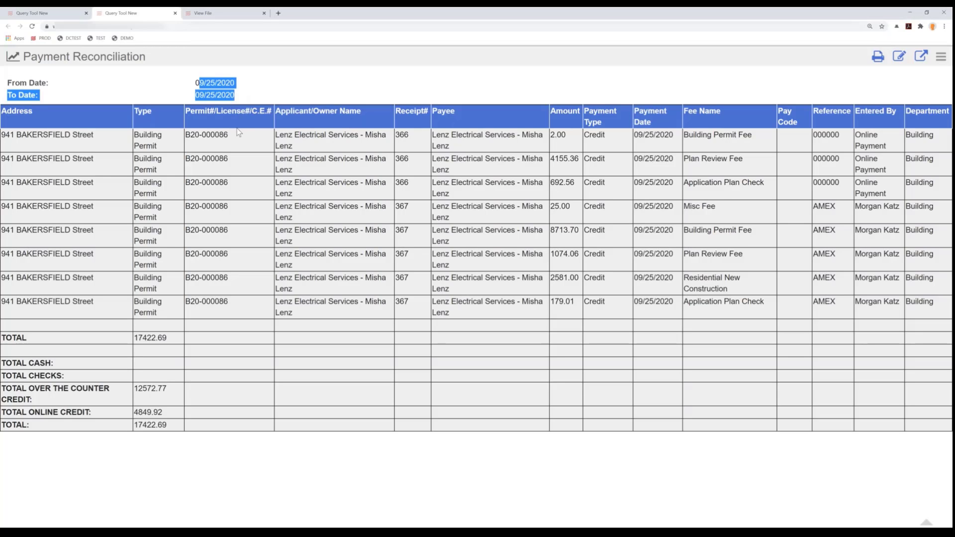